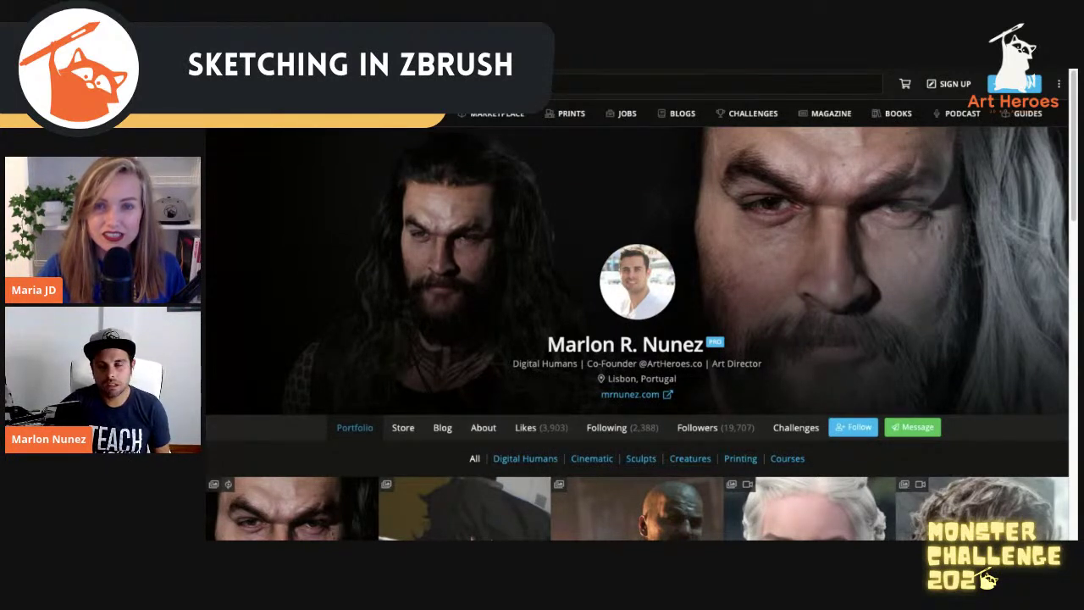
Browse the artwork thumbnails in the artist's ArtStation portfolio and return to the profile header
scroll(762, 161, "down", 2)
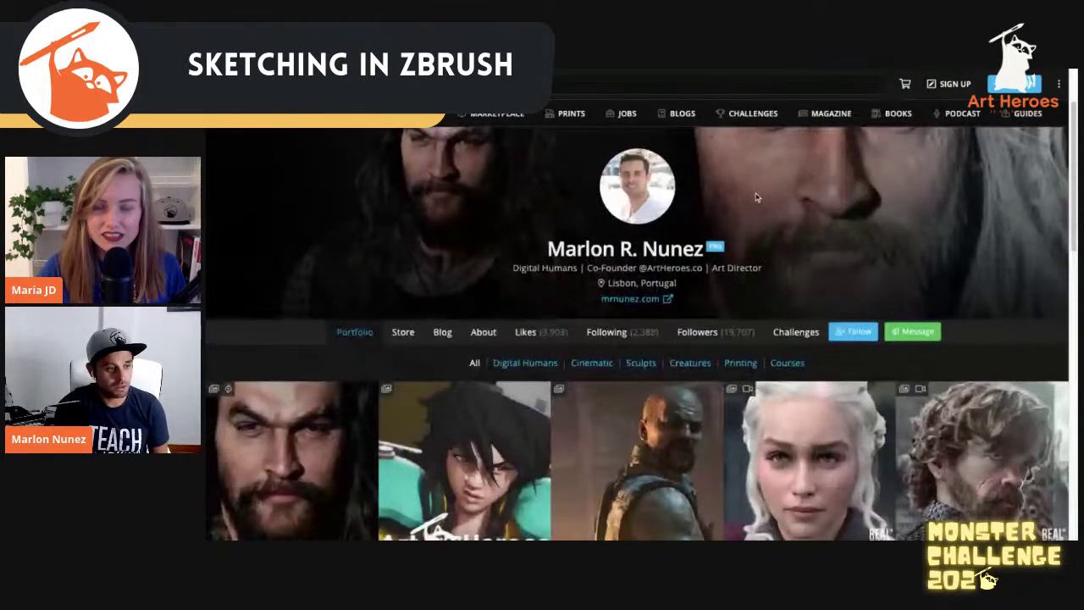
scroll(756, 197, "down", 1)
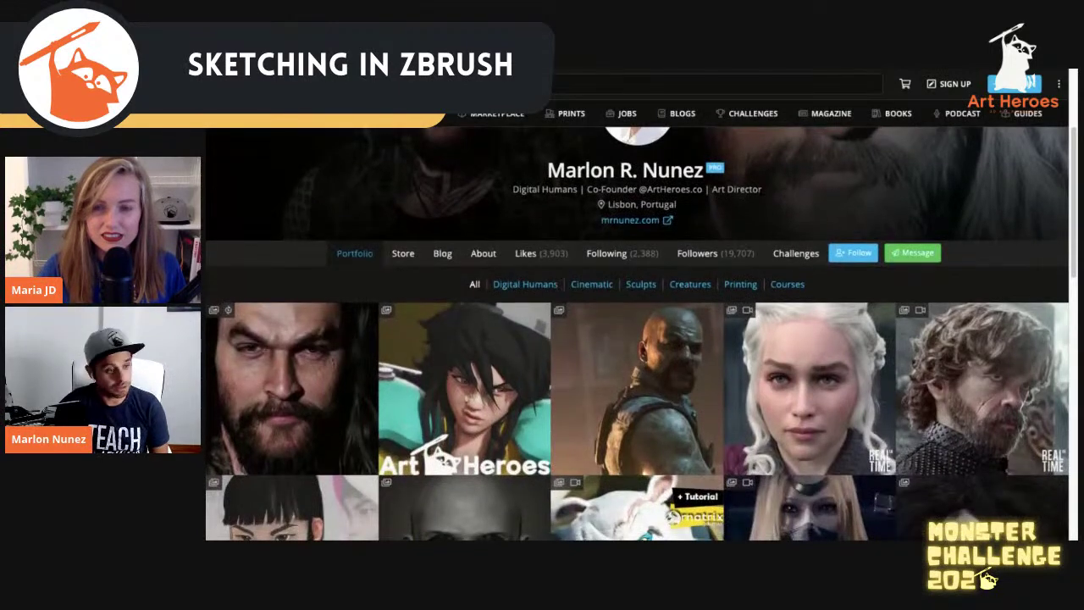
scroll(763, 254, "down", 2)
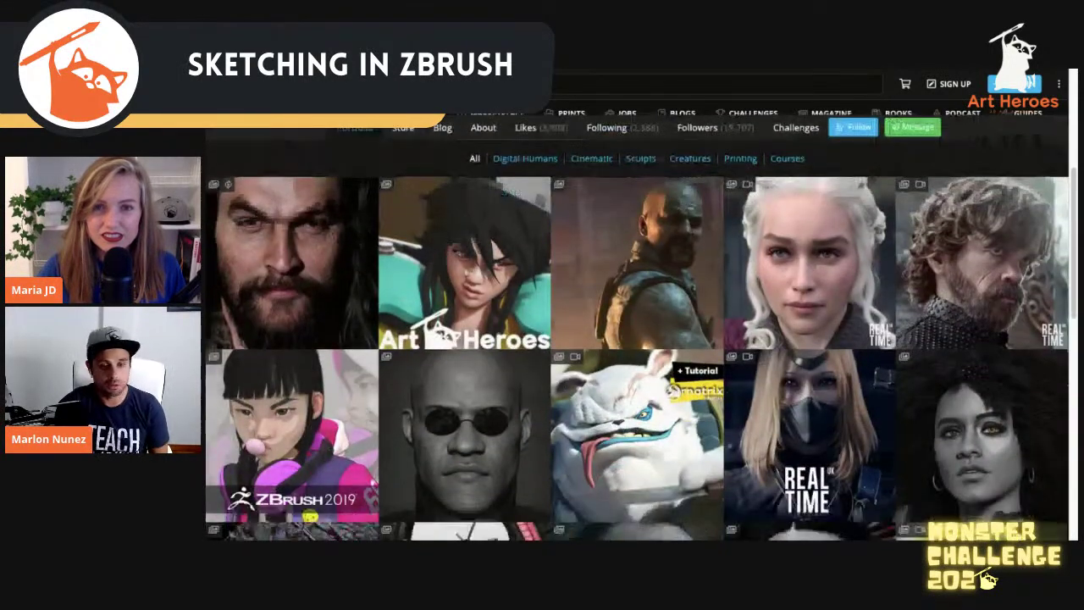
scroll(641, 338, "down", 1)
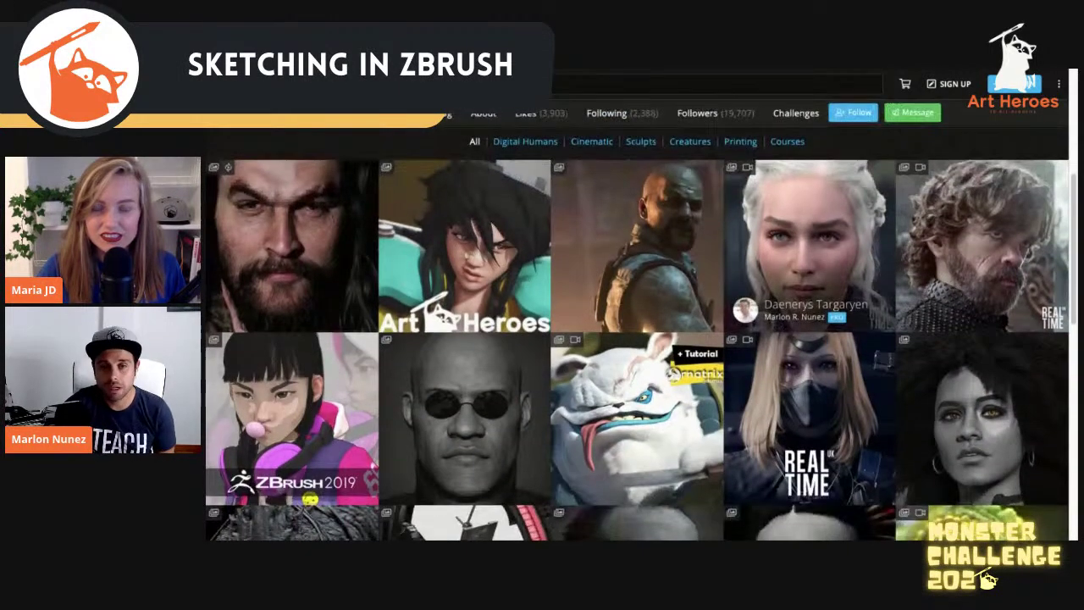
scroll(641, 333, "down", 3)
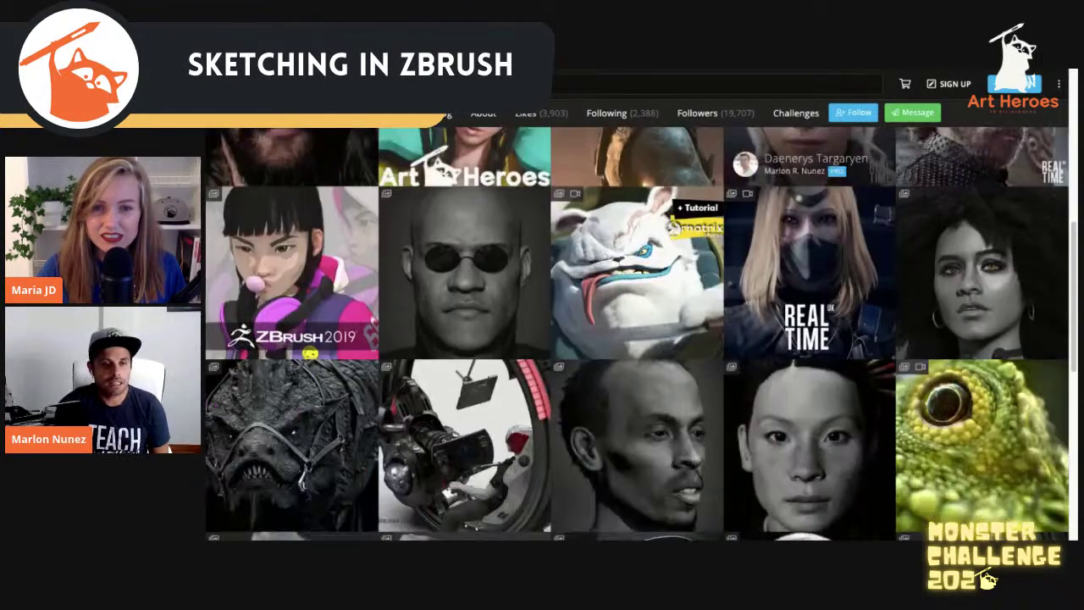
scroll(641, 334, "down", 4)
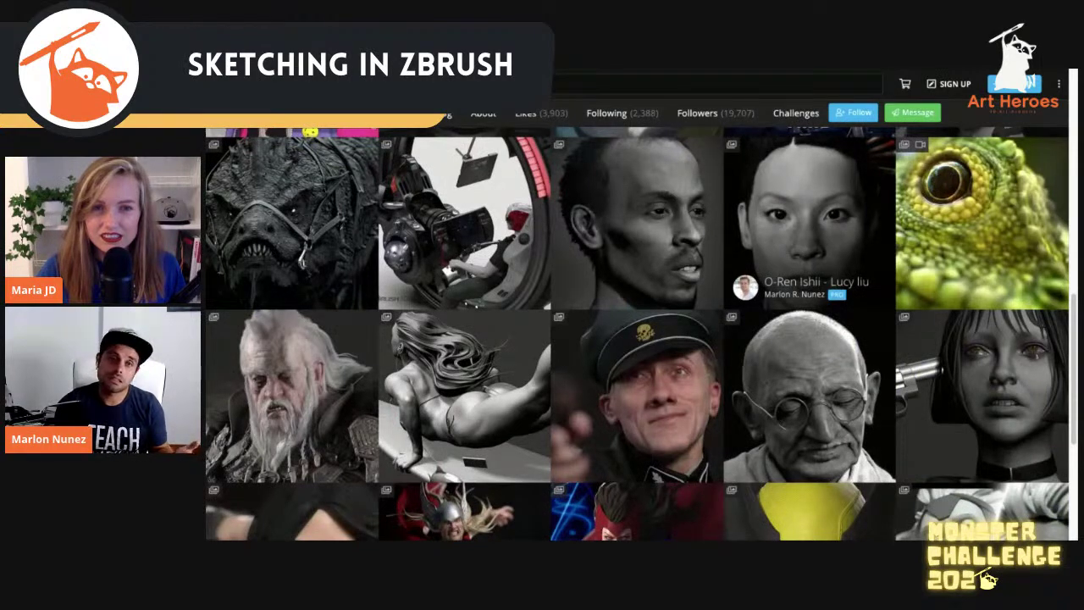
scroll(641, 334, "down", 3)
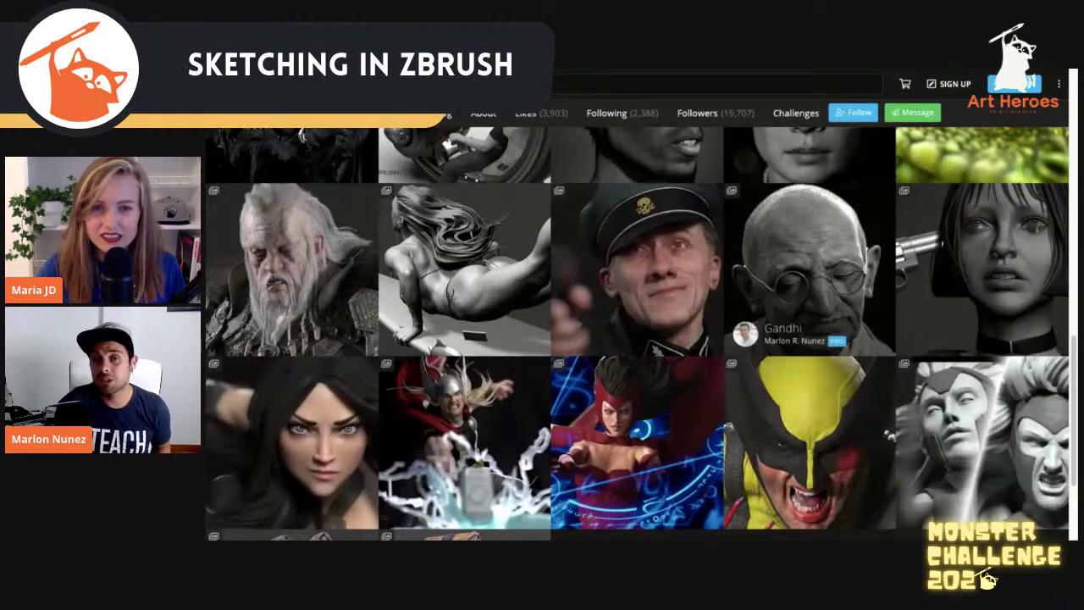
scroll(641, 334, "down", 1)
scroll(642, 334, "up", 10)
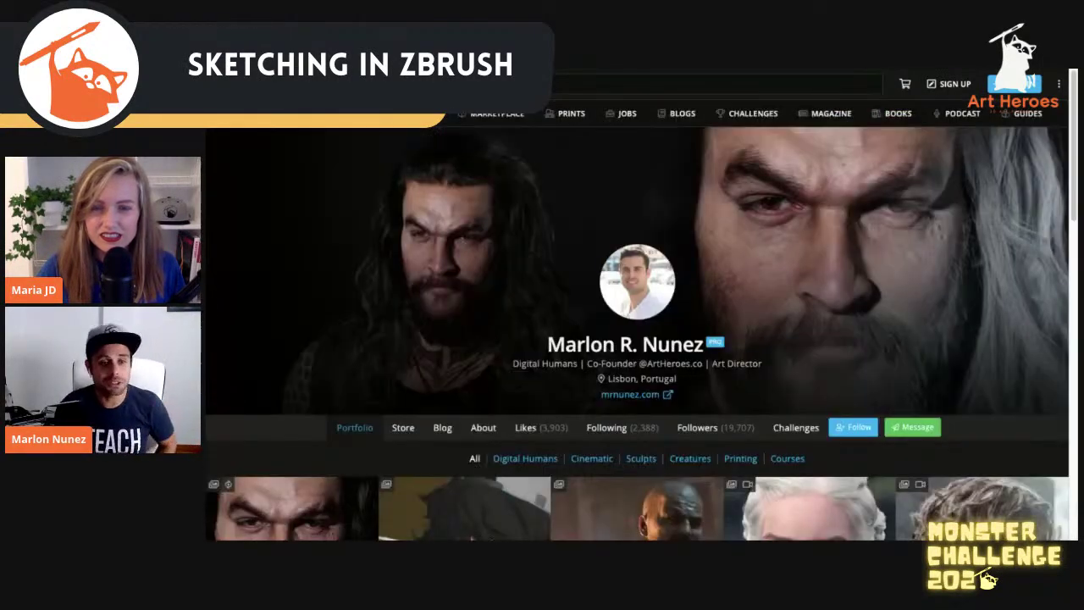
Look over the first three rows of portfolio artworks below the profile header for a project to present
scroll(641, 306, "down", 1)
scroll(641, 334, "down", 1)
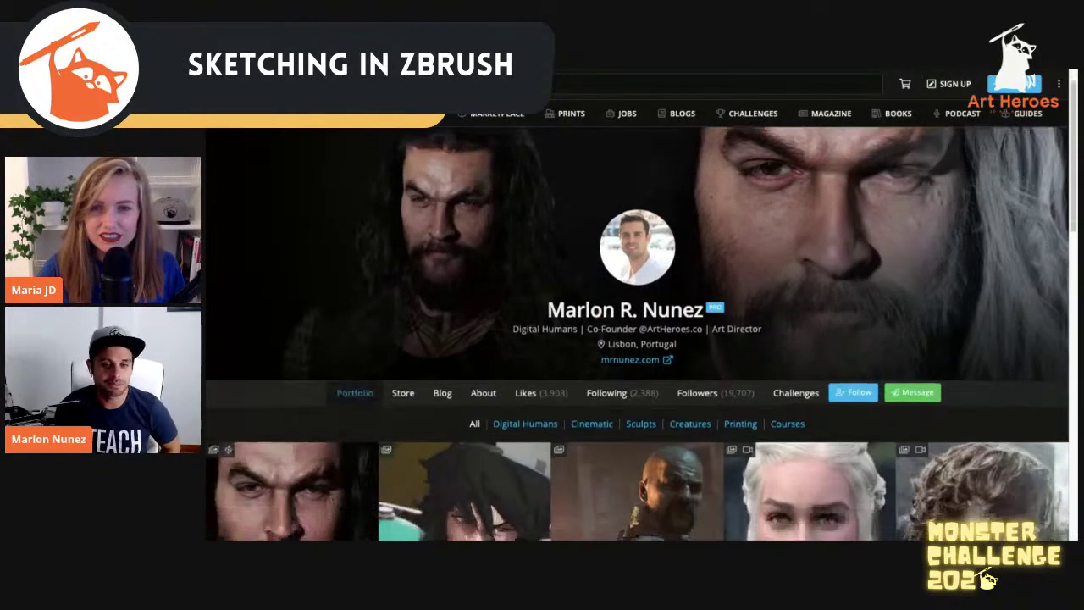
scroll(713, 73, "down", 1)
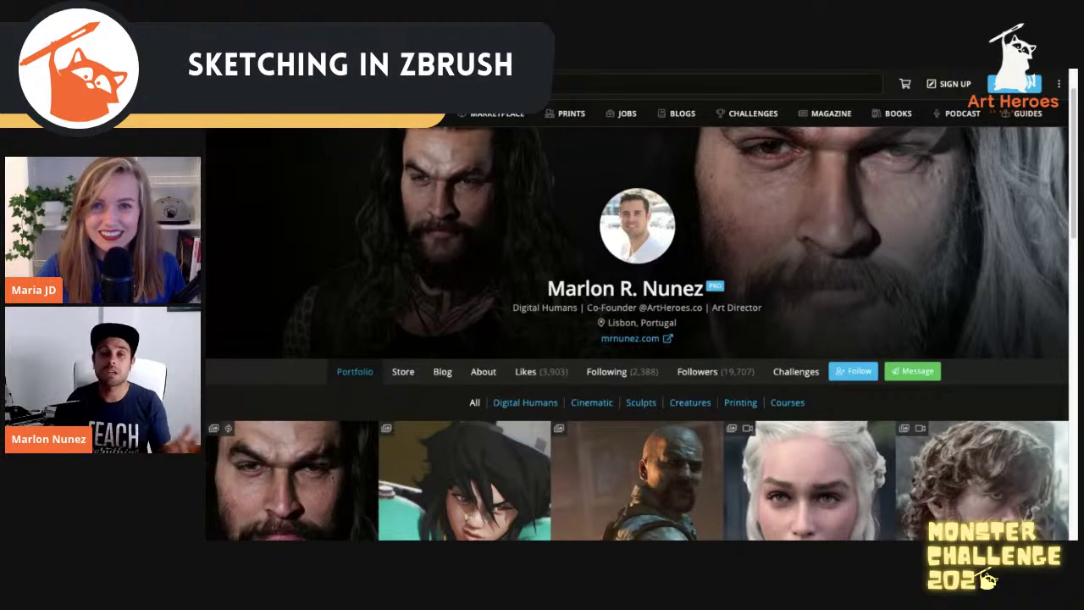
scroll(721, 195, "down", 3)
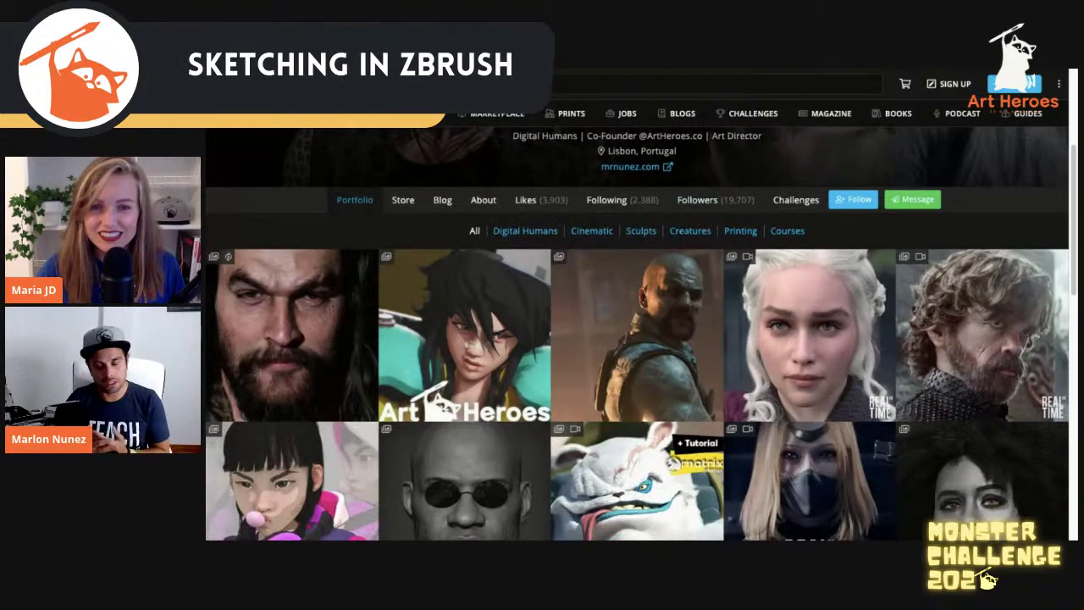
scroll(697, 200, "down", 1)
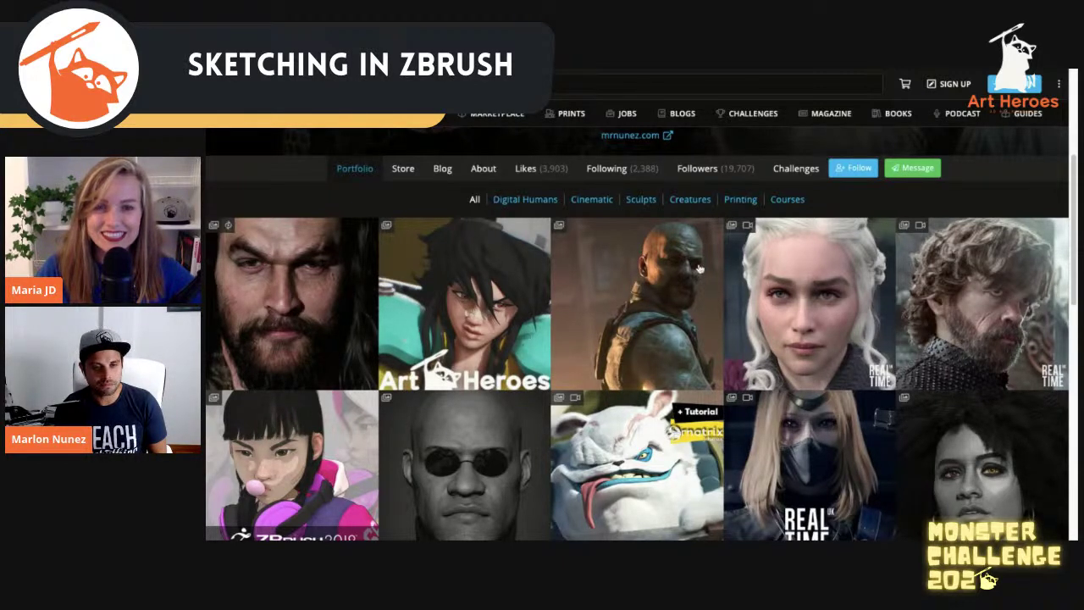
scroll(700, 270, "up", 3)
scroll(699, 268, "down", 1)
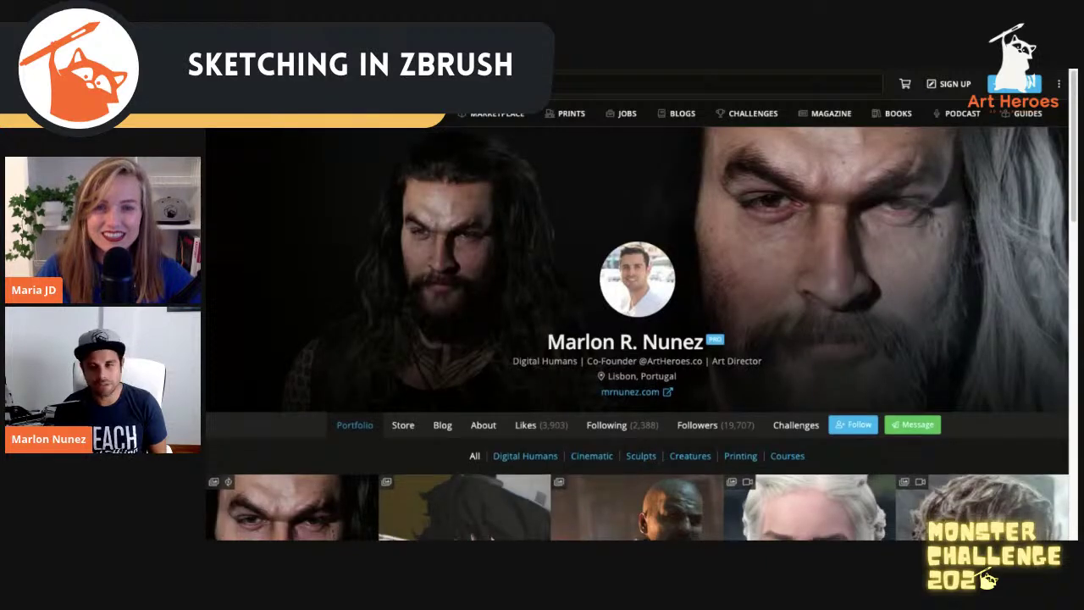
scroll(362, 251, "down", 5)
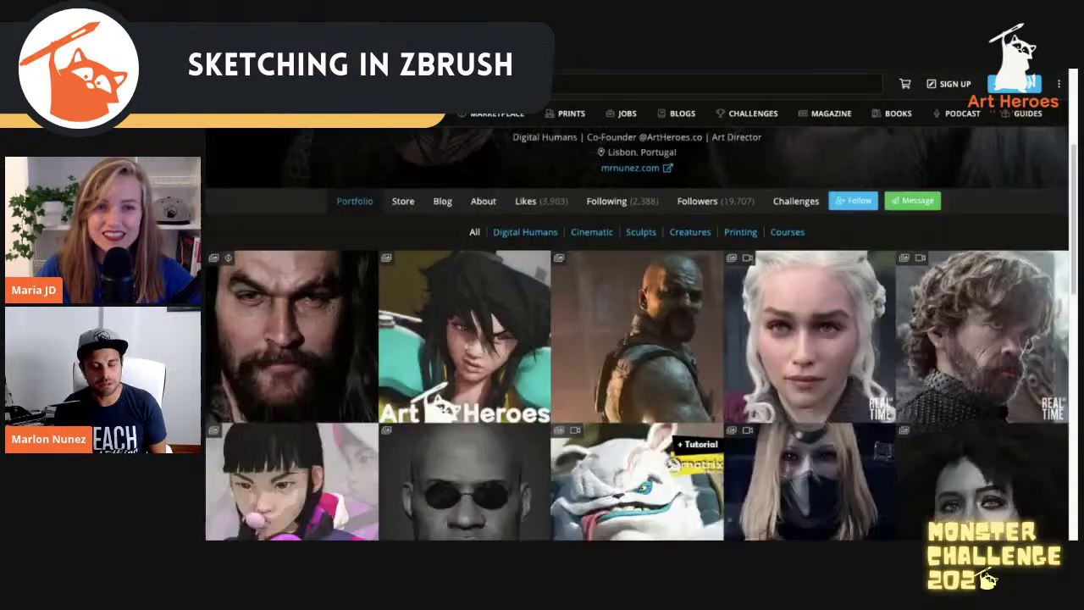
scroll(363, 251, "up", 1)
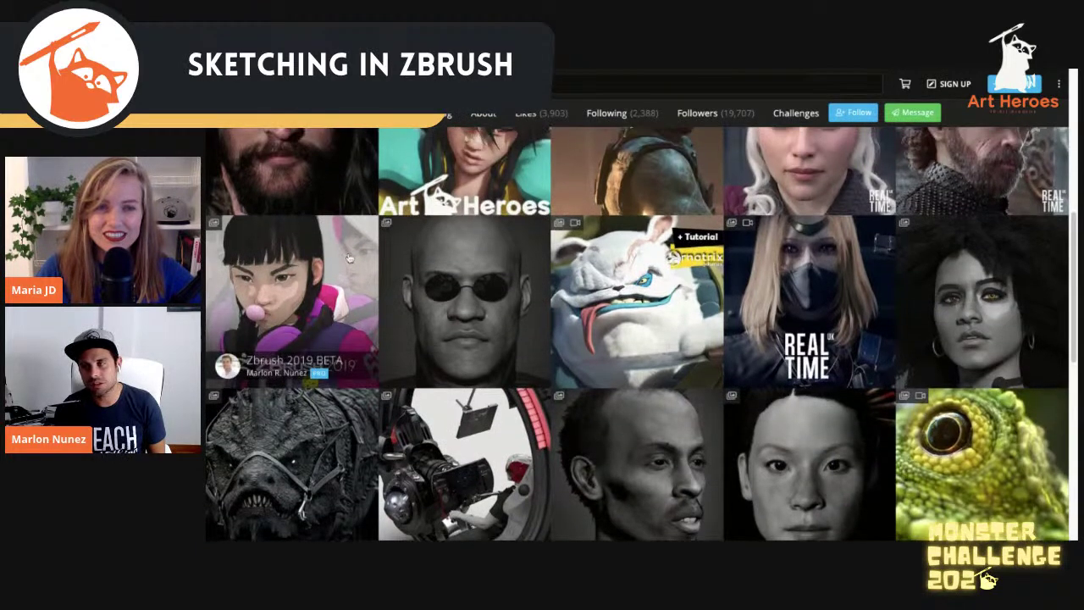
scroll(348, 259, "up", 3)
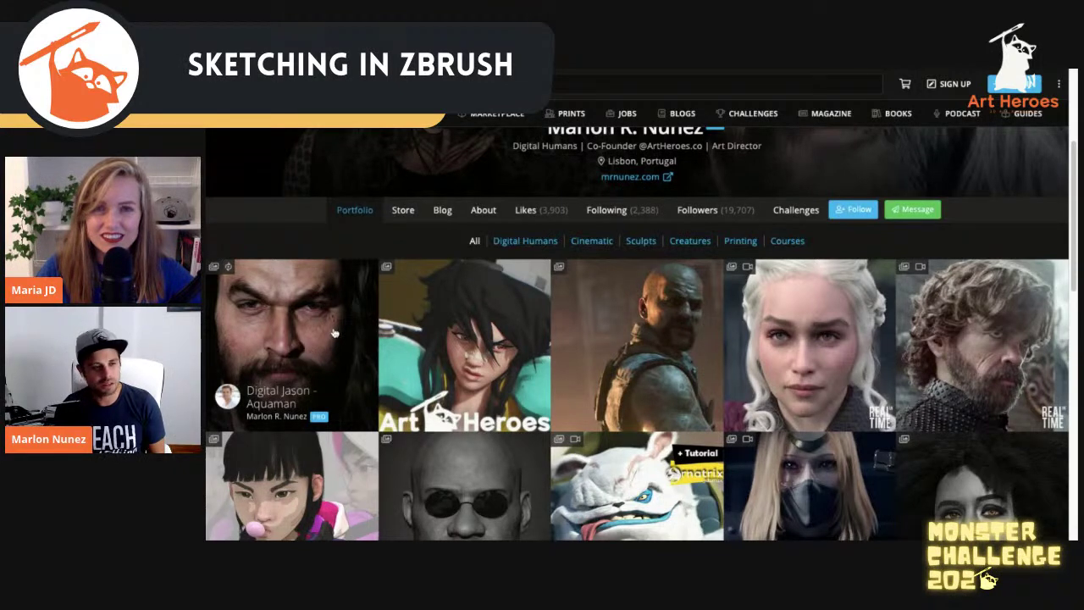
Open the Digital Jason - Aquaman project, review its portrait renders, and close it
left_click(334, 333)
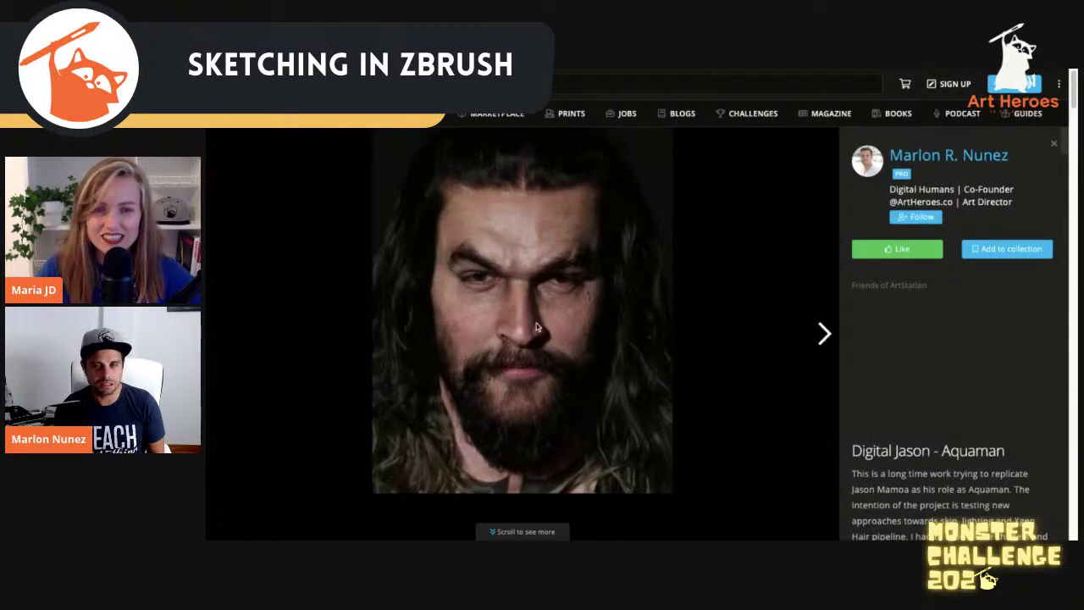
scroll(536, 326, "down", 4)
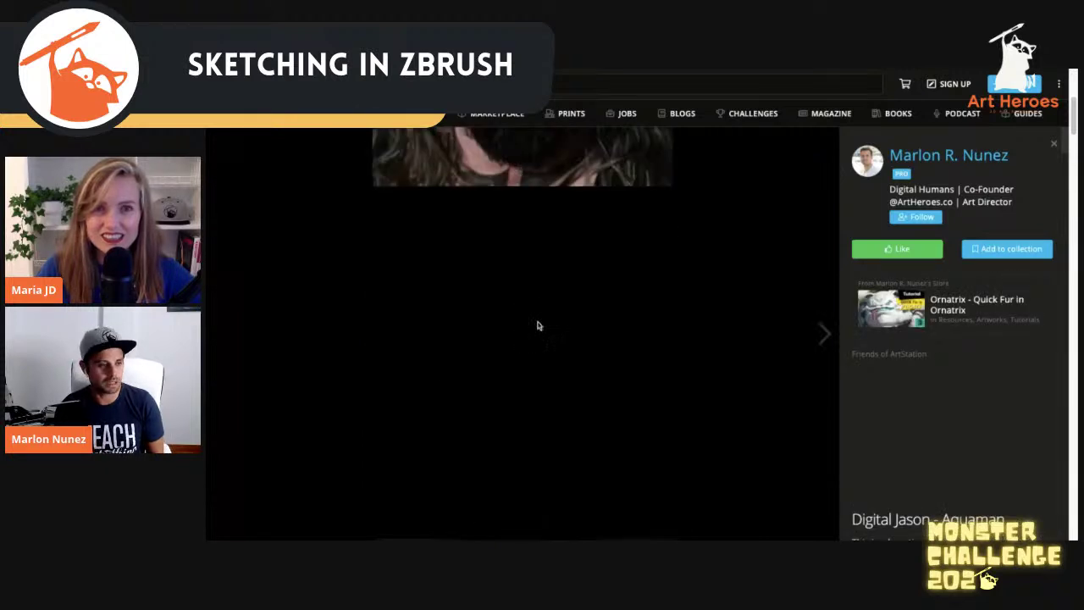
scroll(542, 314, "down", 3)
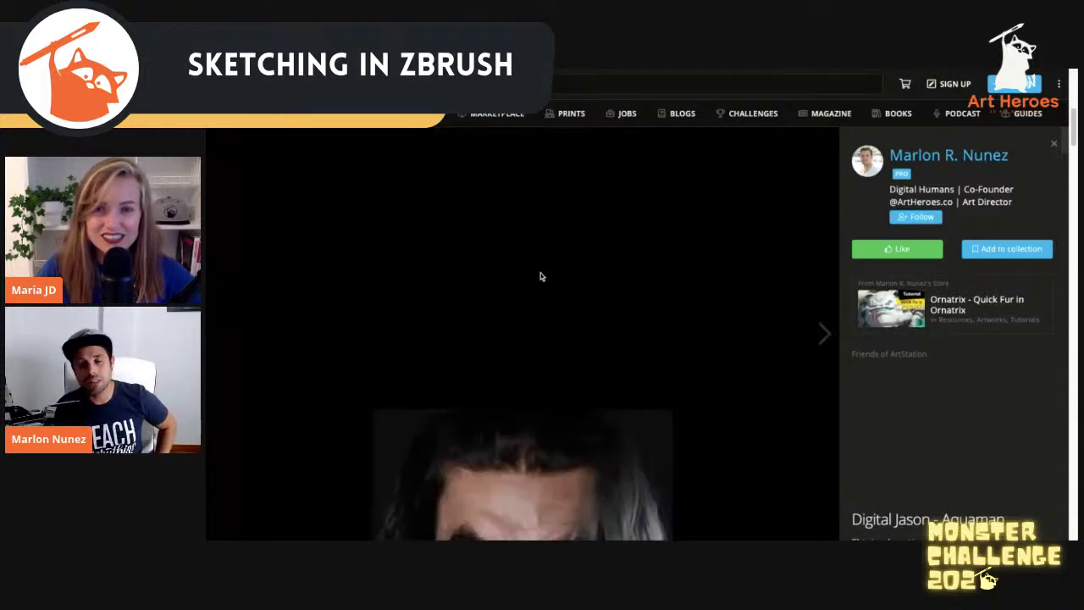
scroll(540, 273, "down", 1)
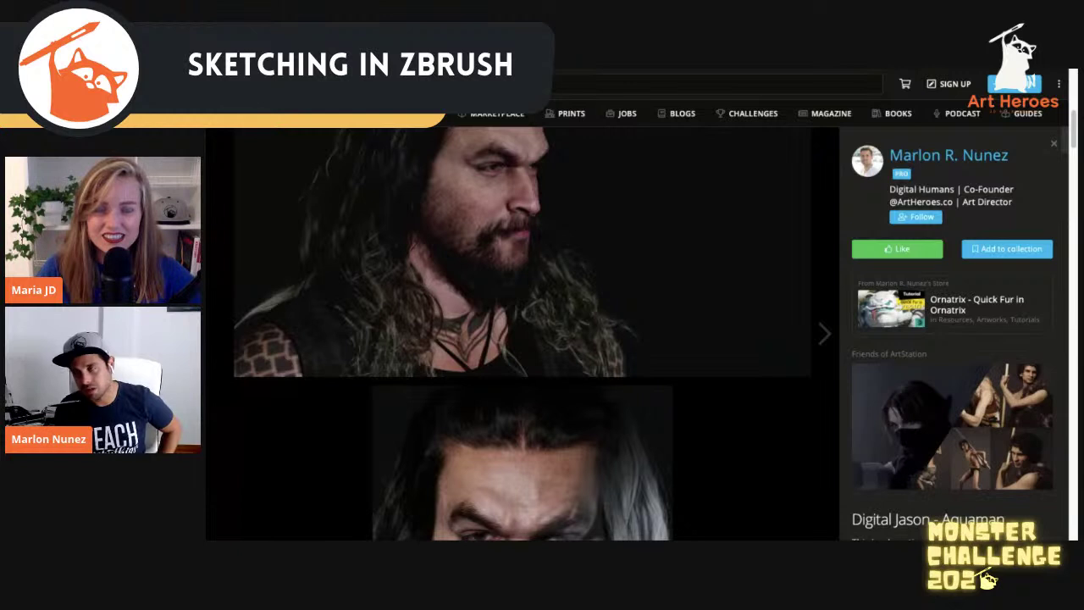
scroll(648, 205, "down", 2)
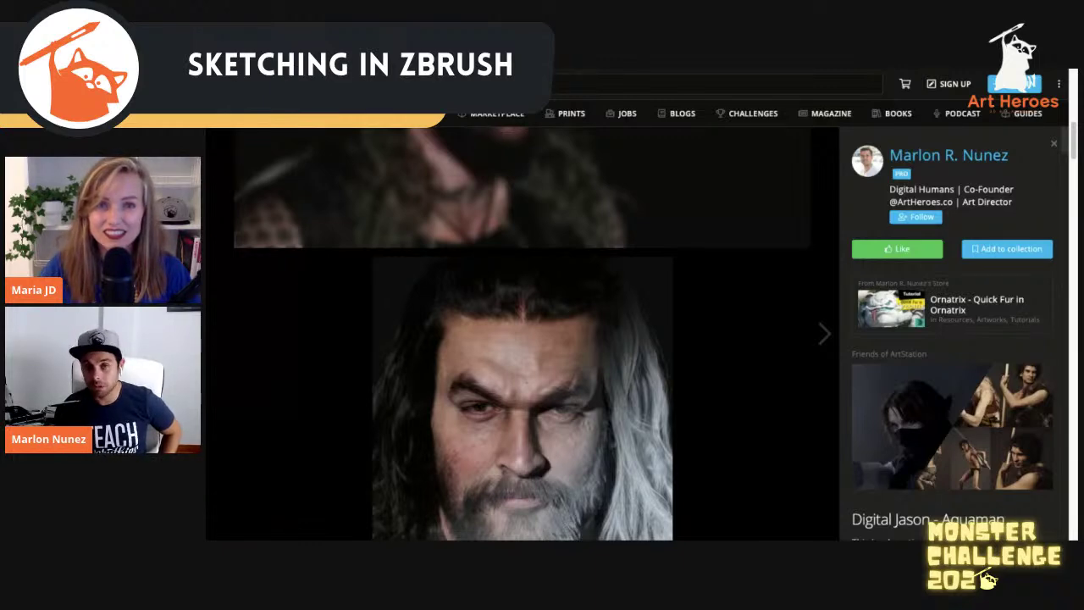
key("Escape")
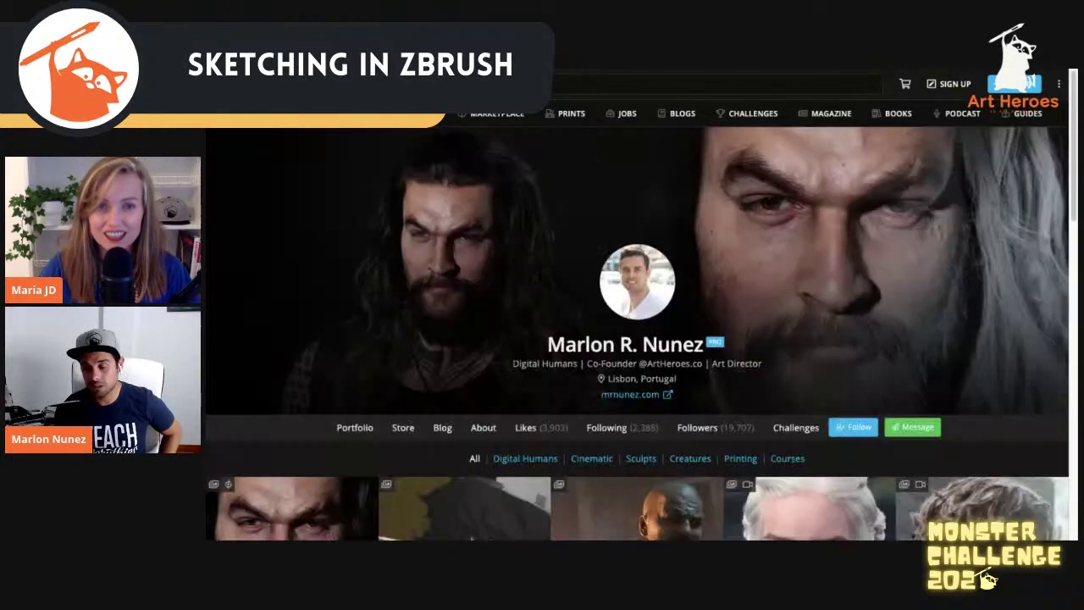
Open the Zbrush 2019 BETA project from the portfolio's second row of artworks
scroll(637, 333, "down", 3)
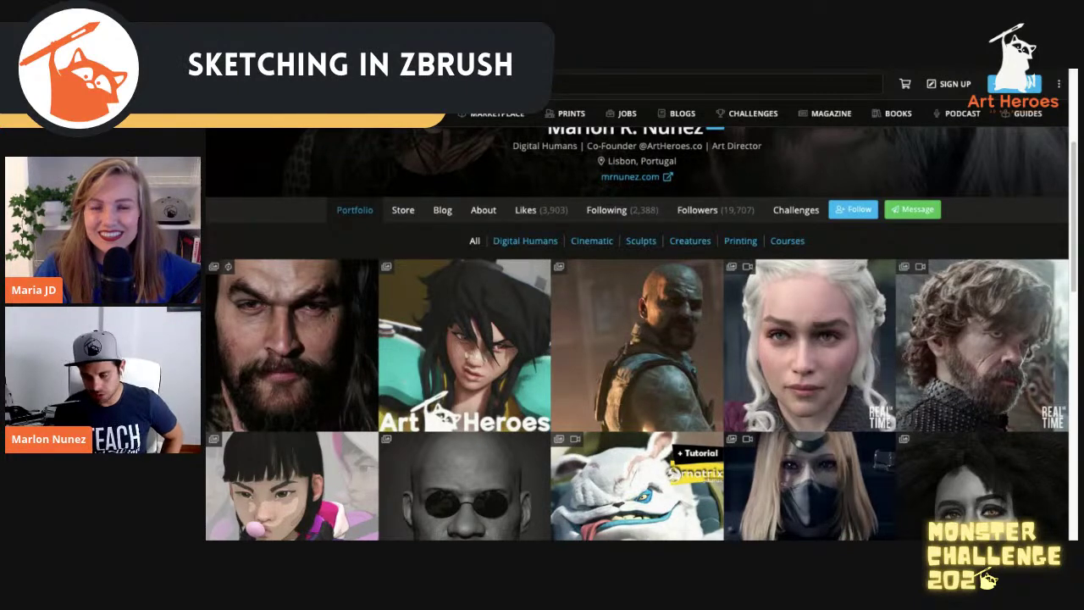
scroll(674, 317, "down", 1)
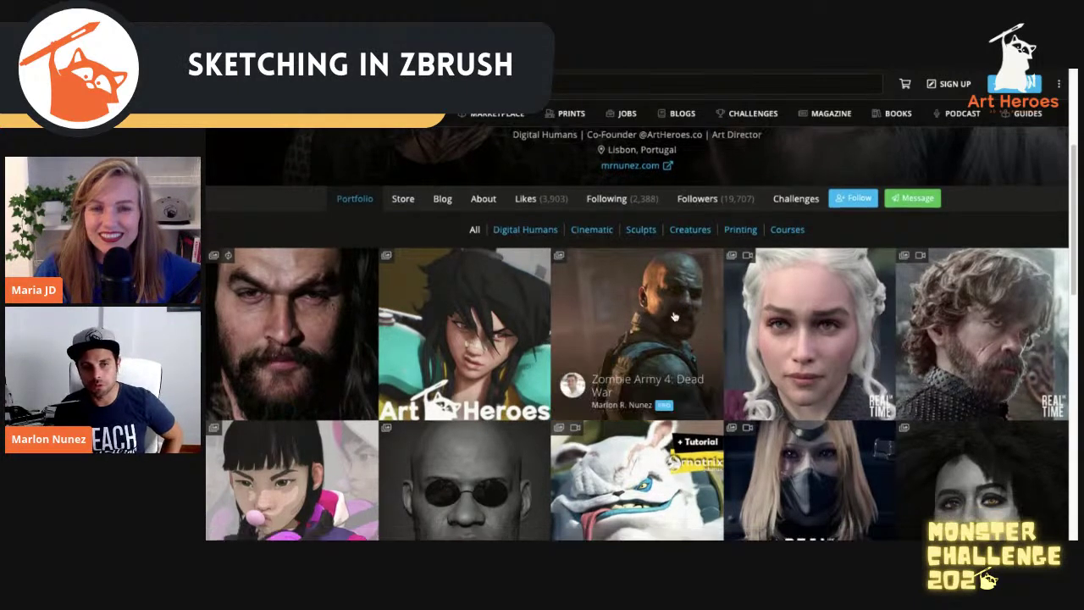
scroll(539, 322, "down", 1)
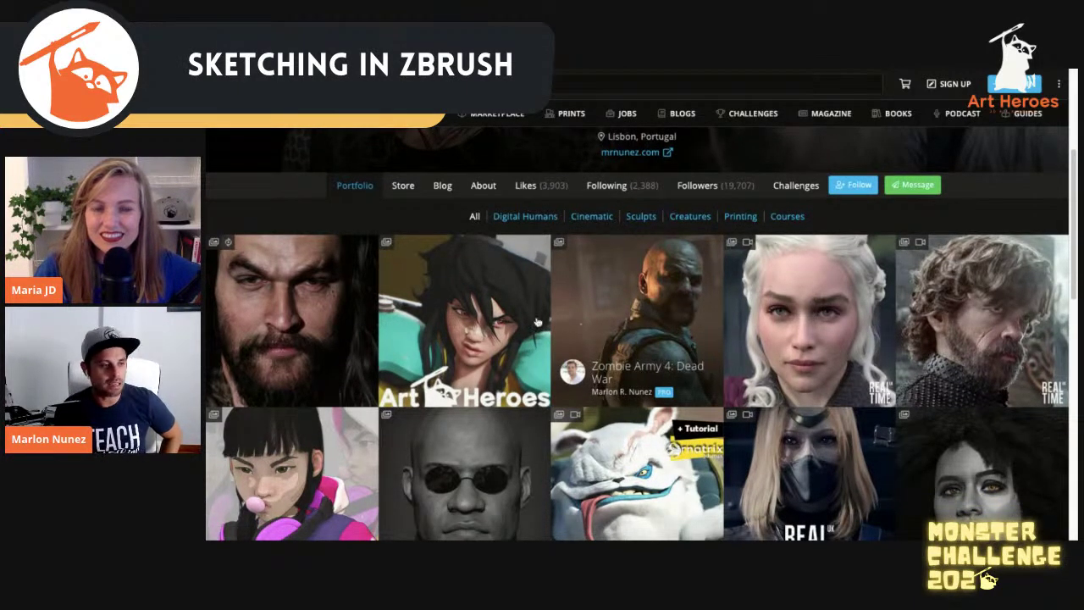
scroll(525, 322, "down", 3)
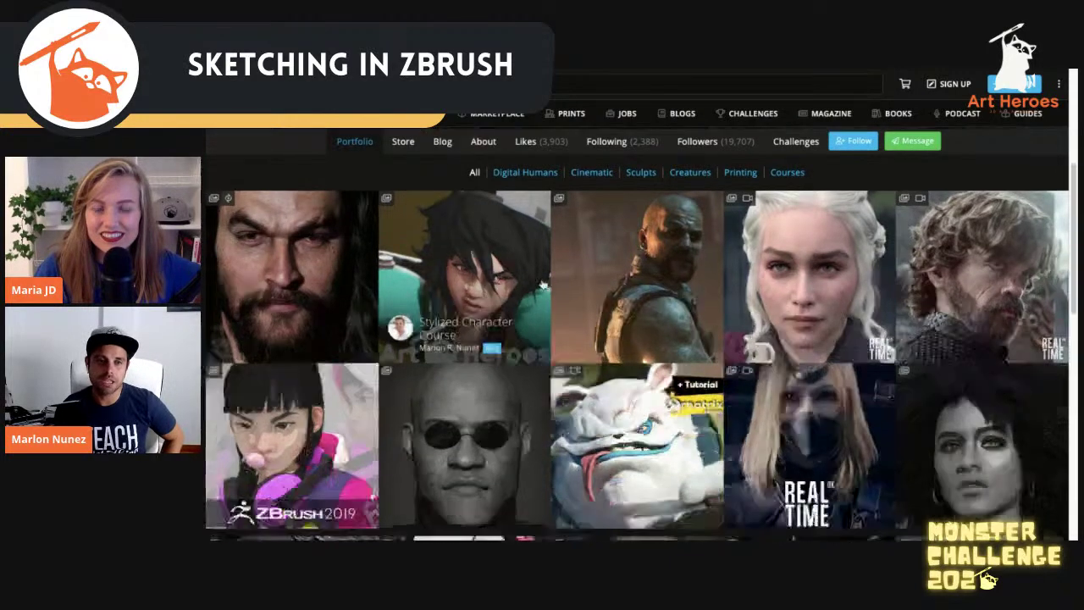
left_click(330, 413)
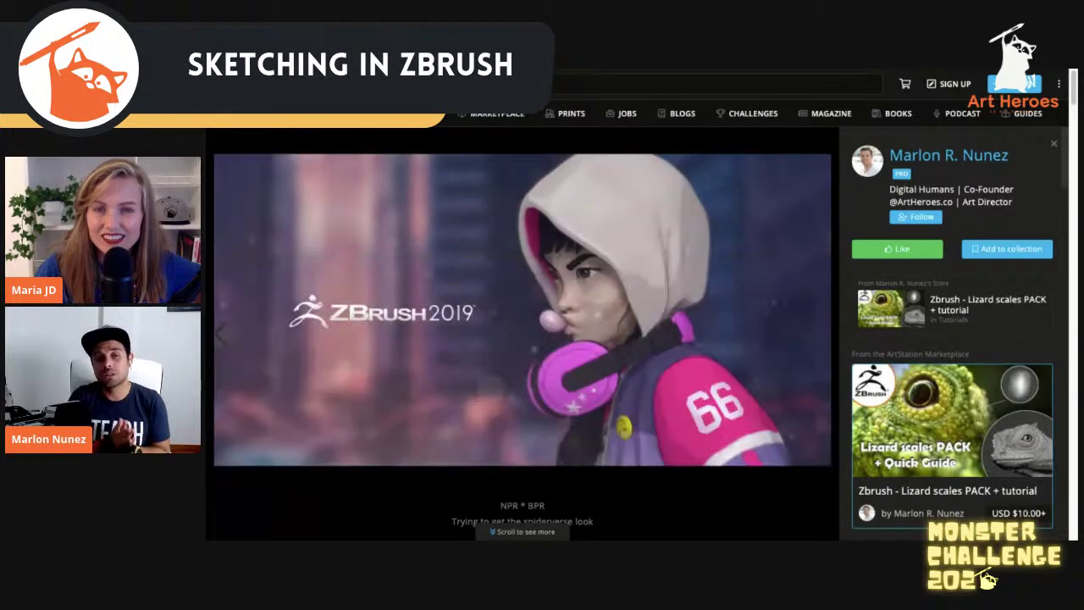
Examine the project's hooded character render, full-body lineup and closeup images made in the NPR style
mouse_move(638, 286)
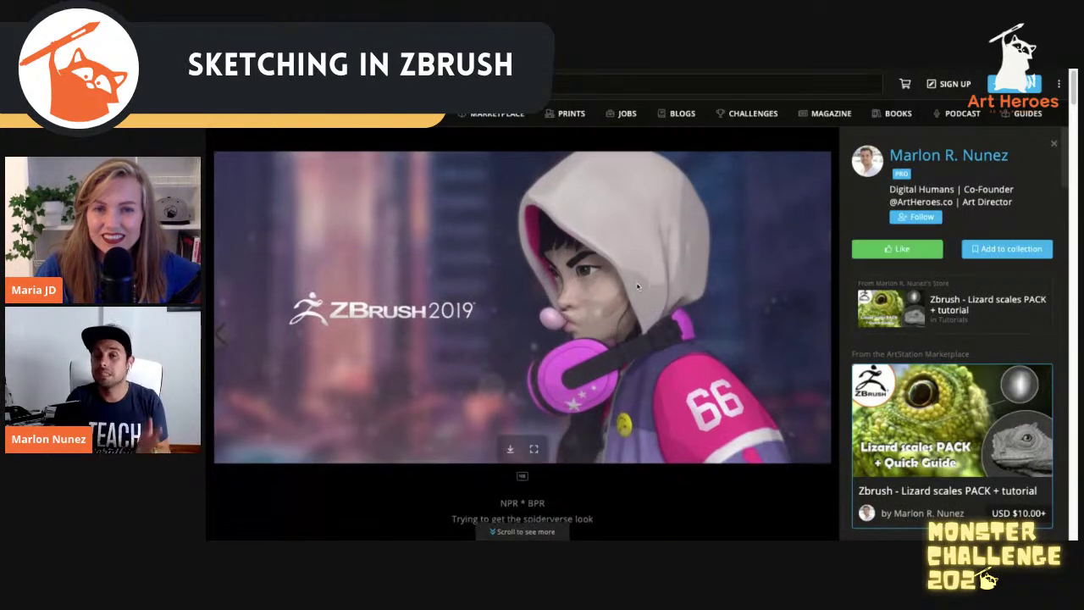
scroll(638, 286, "down", 3)
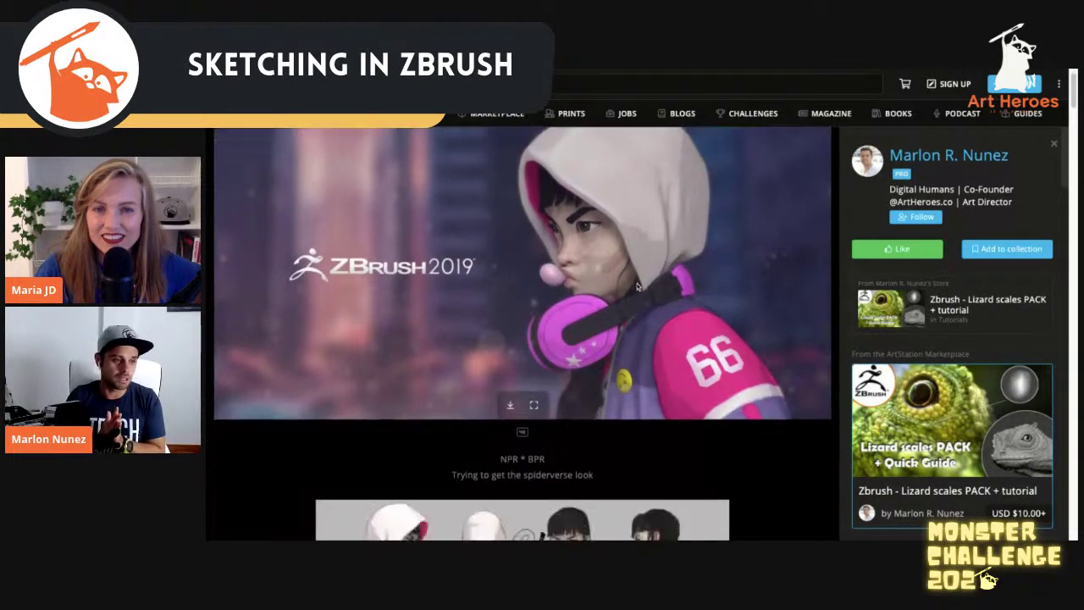
scroll(522, 334, "down", 2)
scroll(522, 333, "down", 4)
scroll(522, 333, "down", 4)
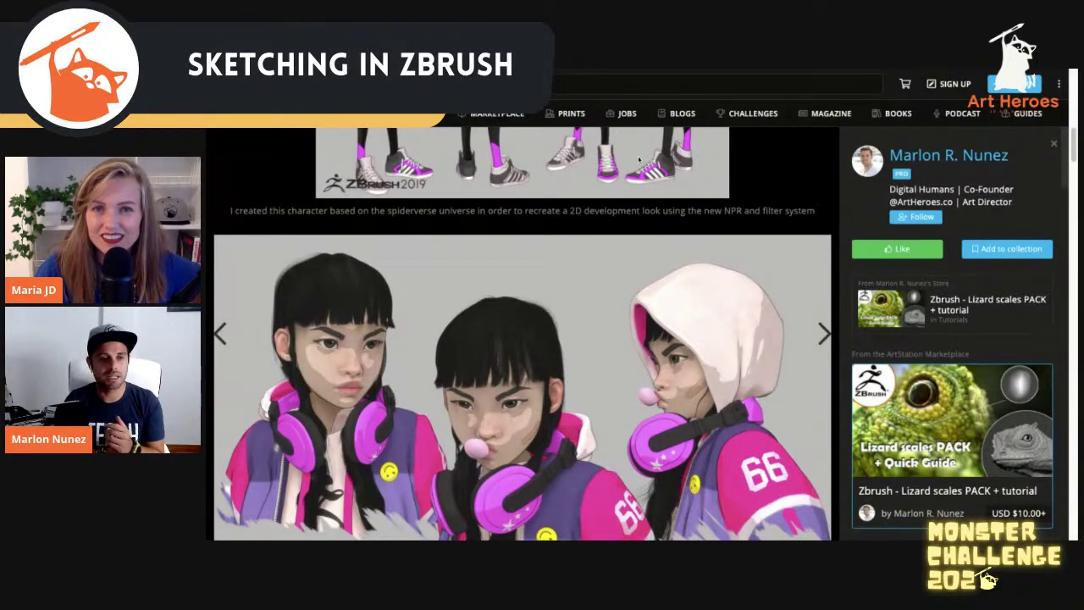
scroll(601, 227, "down", 1)
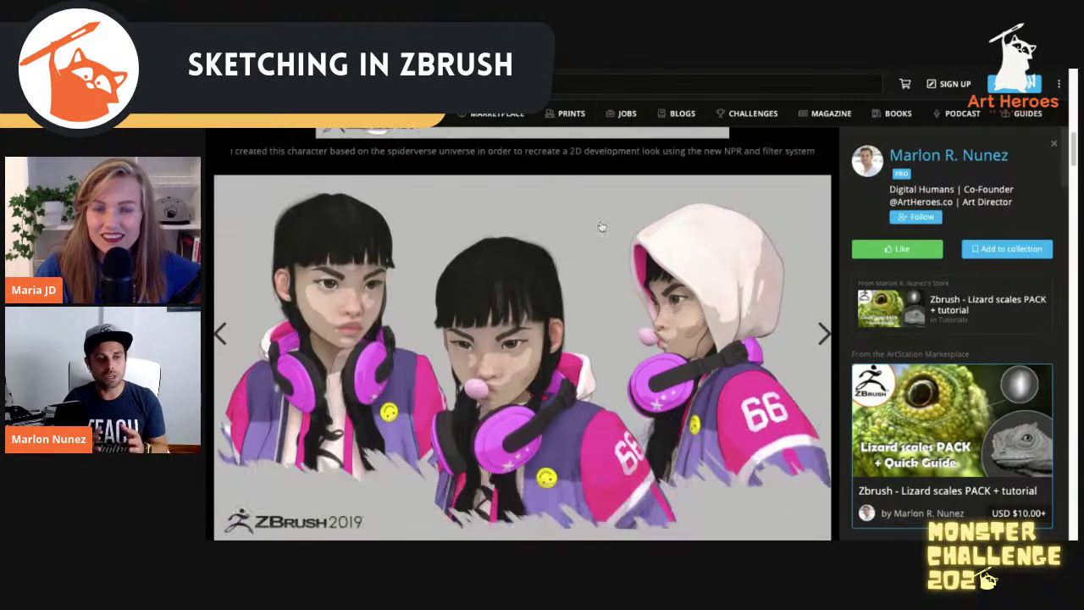
scroll(602, 227, "down", 3)
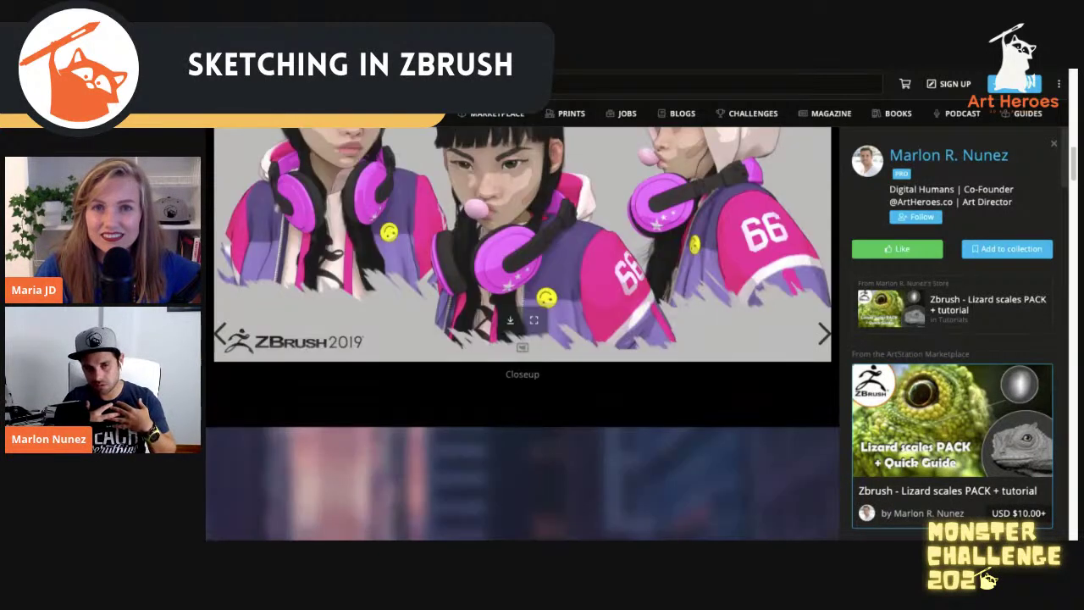
Review the render pass breakdown of the hooded character and the unpainted full-body sculpt views below it
scroll(523, 332, "down", 3)
scroll(523, 333, "down", 1)
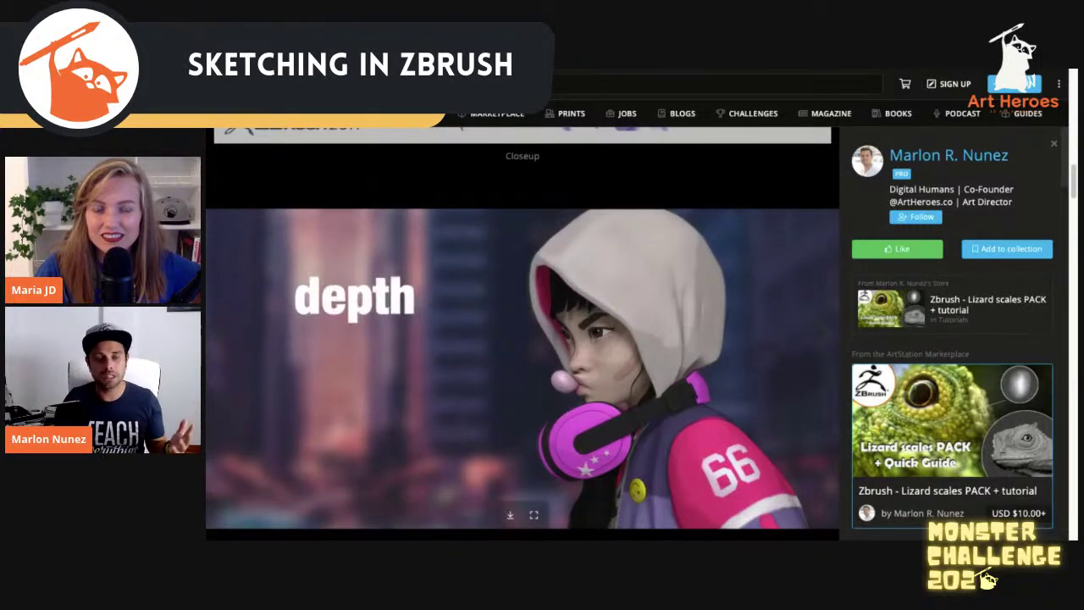
scroll(523, 333, "down", 1)
scroll(523, 327, "down", 1)
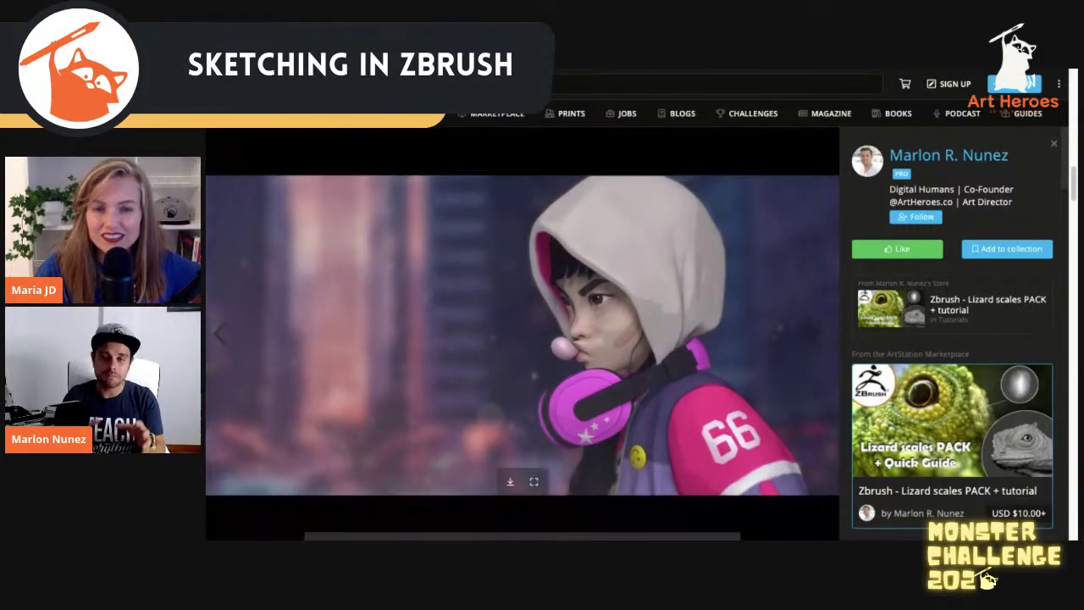
scroll(523, 327, "down", 1)
scroll(522, 327, "down", 5)
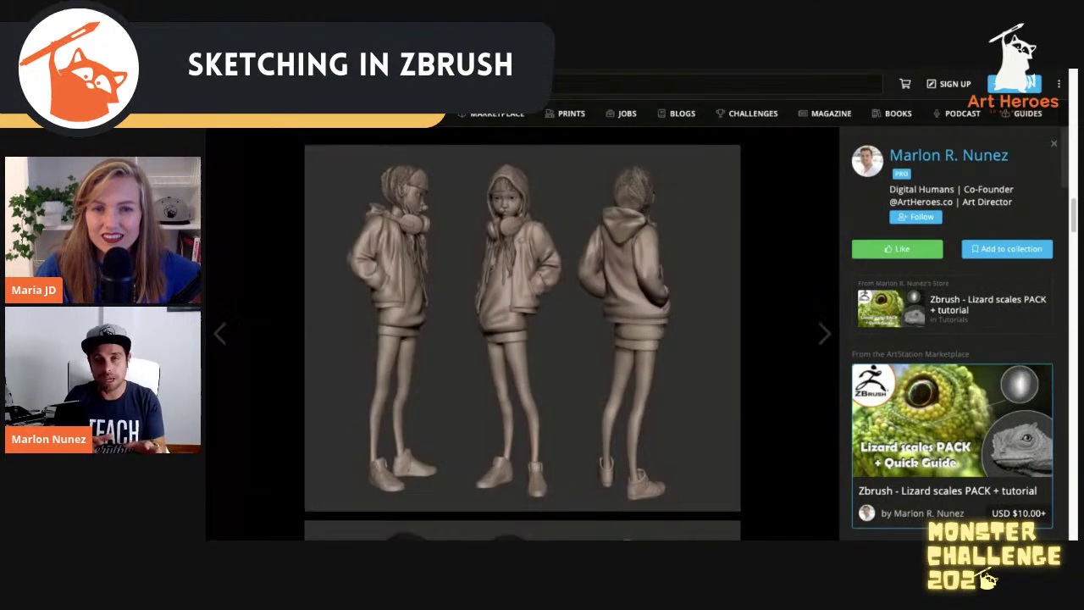
Review the hooded character's painted full-body views and the coloured koi fish and flying ship illustrations below them
scroll(522, 327, "down", 3)
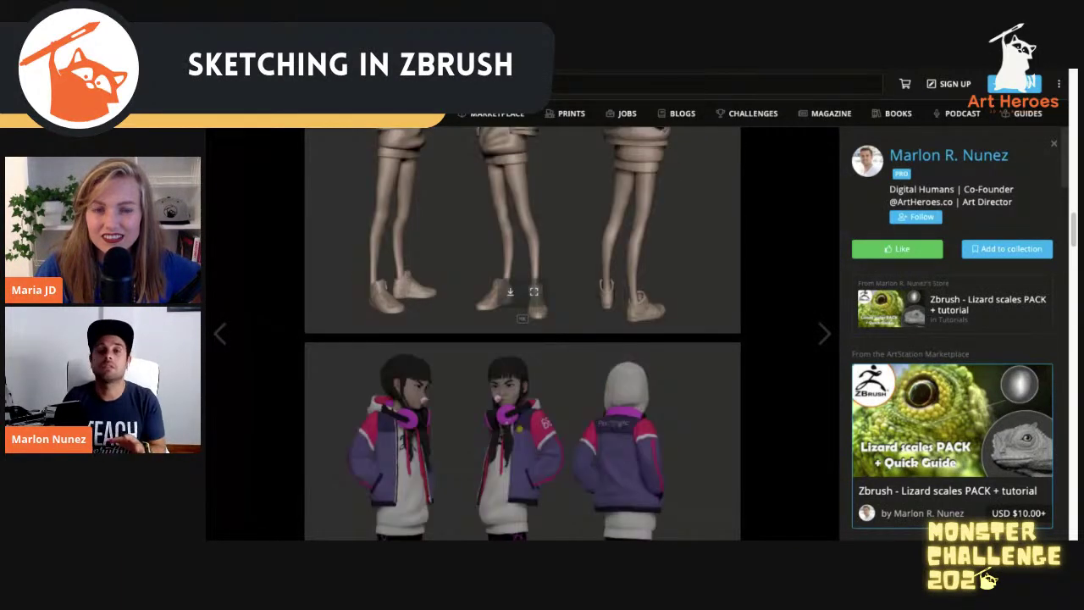
scroll(624, 134, "down", 5)
scroll(624, 149, "down", 5)
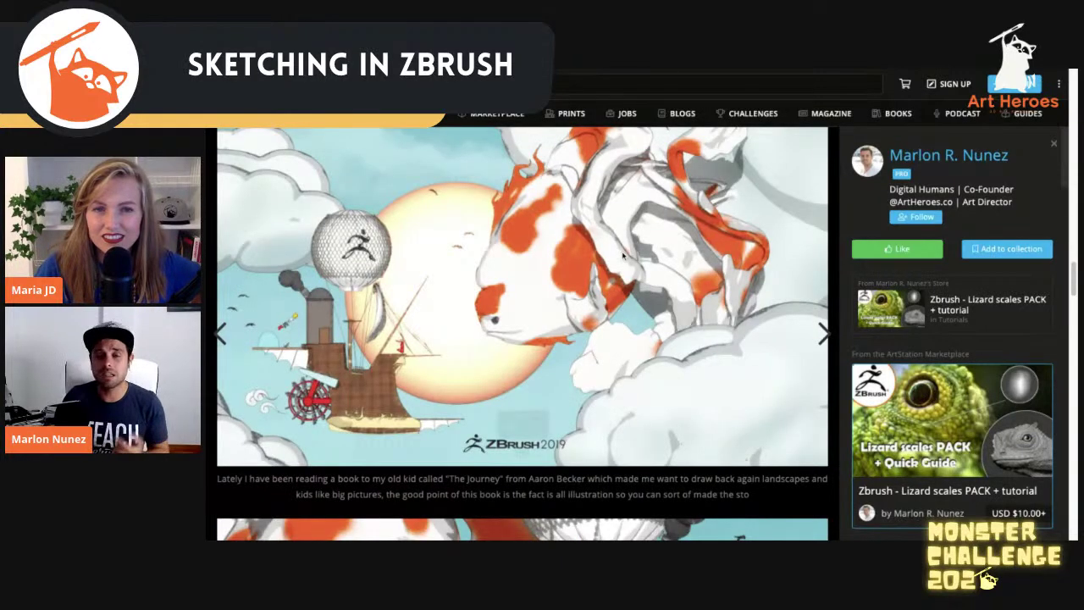
scroll(623, 254, "down", 3)
scroll(623, 254, "down", 3)
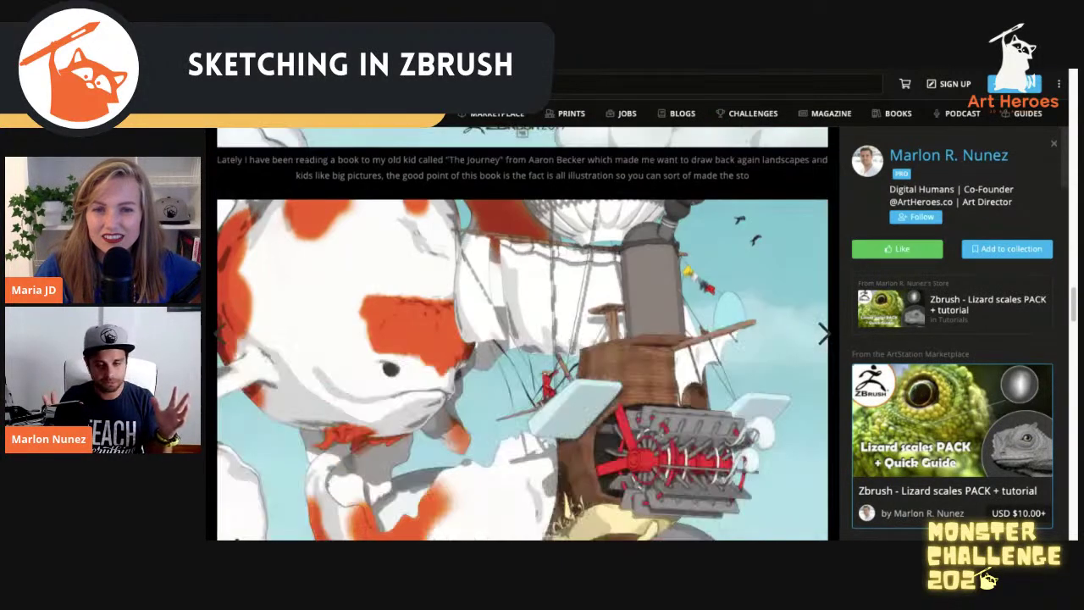
scroll(624, 254, "down", 3)
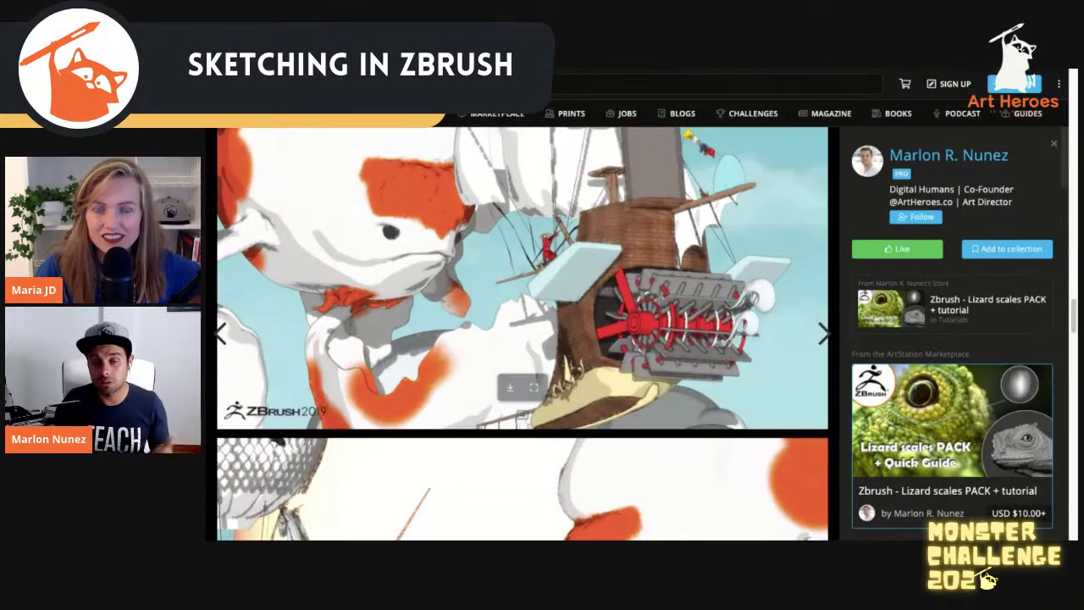
scroll(523, 334, "down", 5)
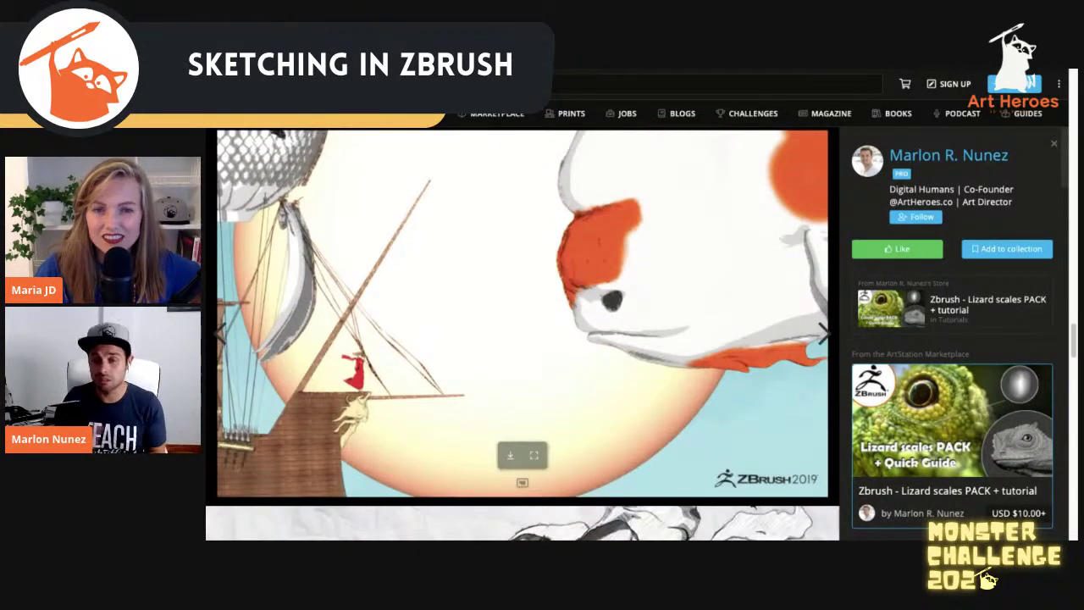
Review the pencil-style paper renders and the unpainted sculpt of the koi fish and ship scene
scroll(523, 333, "down", 3)
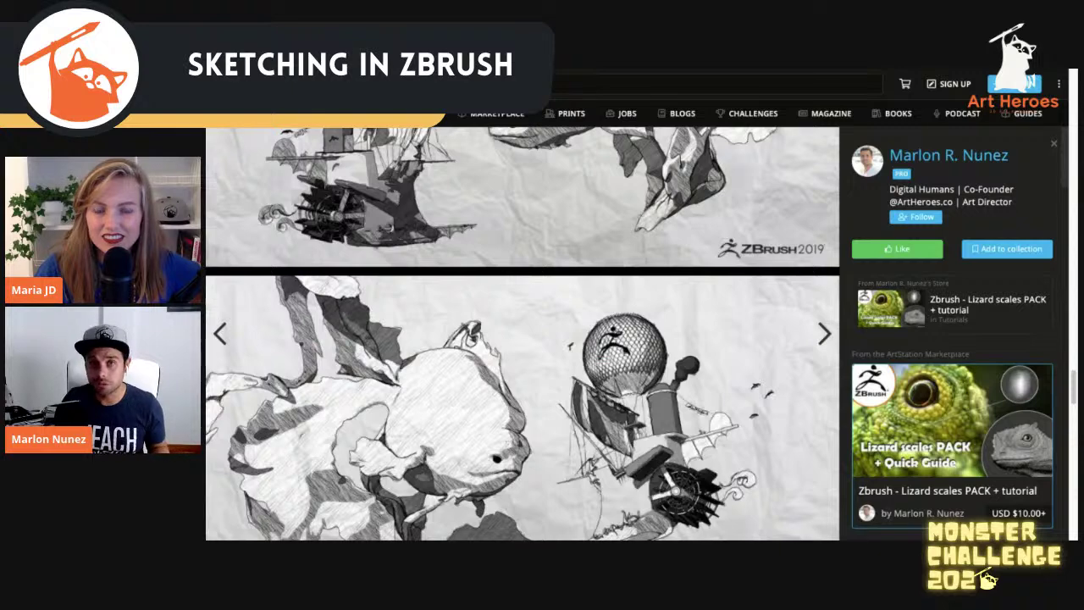
scroll(631, 73, "down", 5)
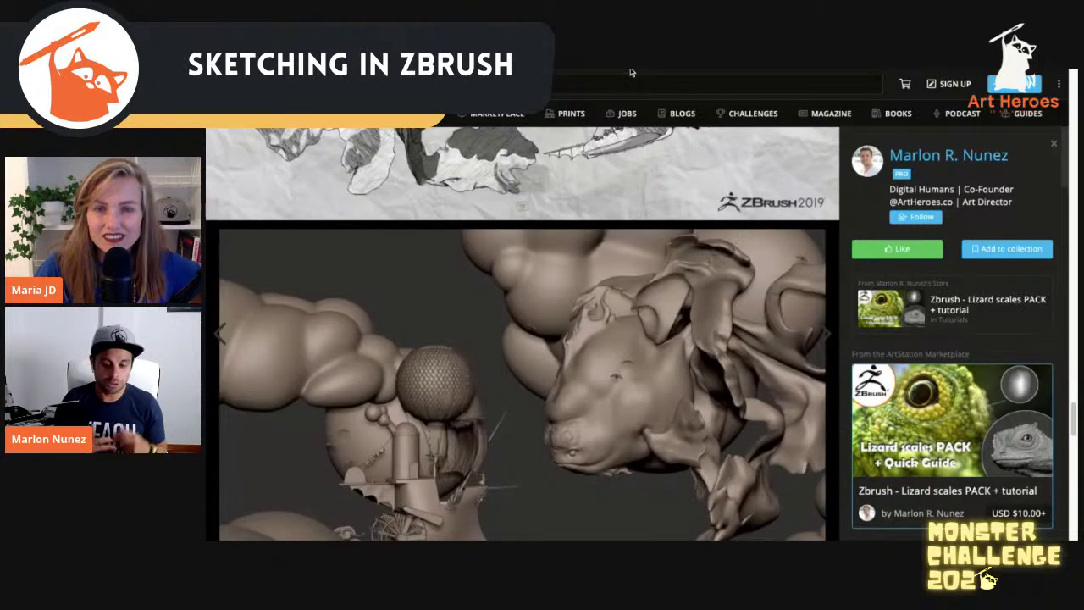
scroll(607, 254, "down", 3)
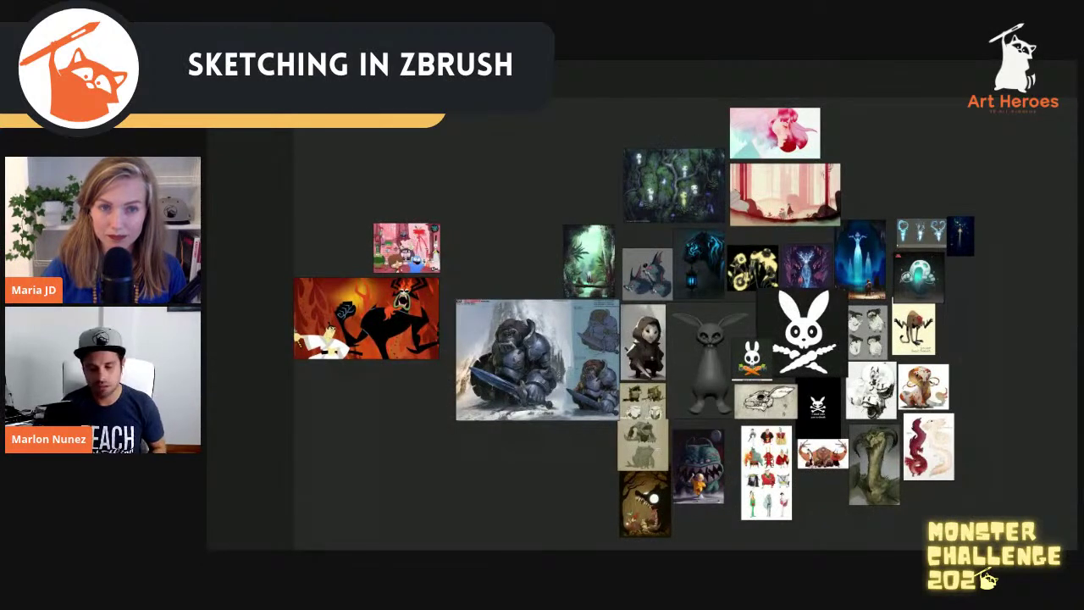
Look over the whole reference board of rabbit, monster and environment images
scroll(635, 327, "down", 1)
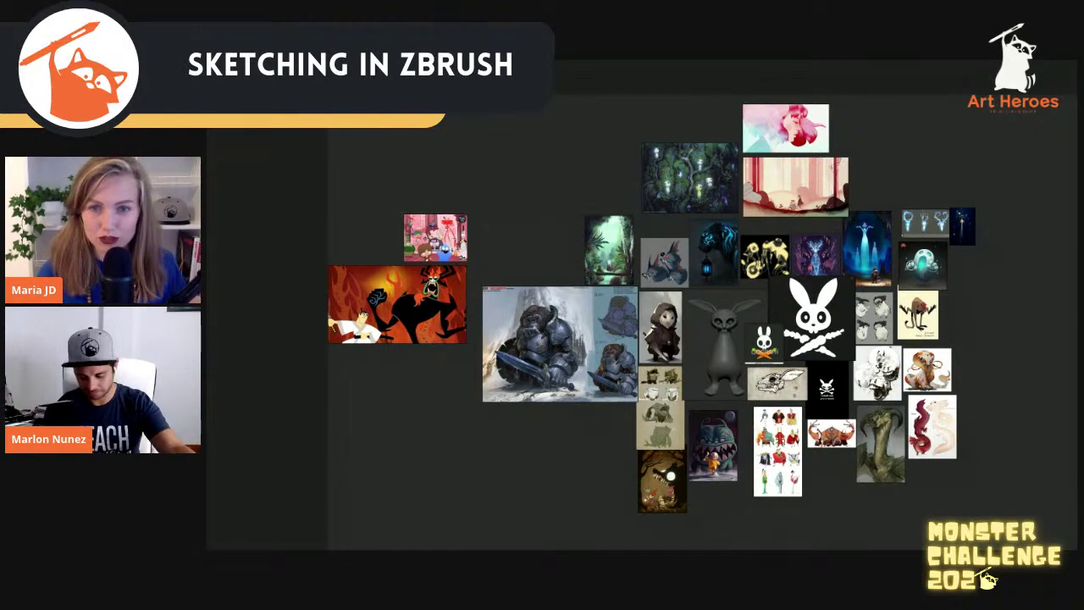
middle_click_drag(643, 322, 625, 308)
scroll(816, 359, "up", 3)
middle_click_drag(816, 359, 811, 409)
scroll(859, 389, "down", 2)
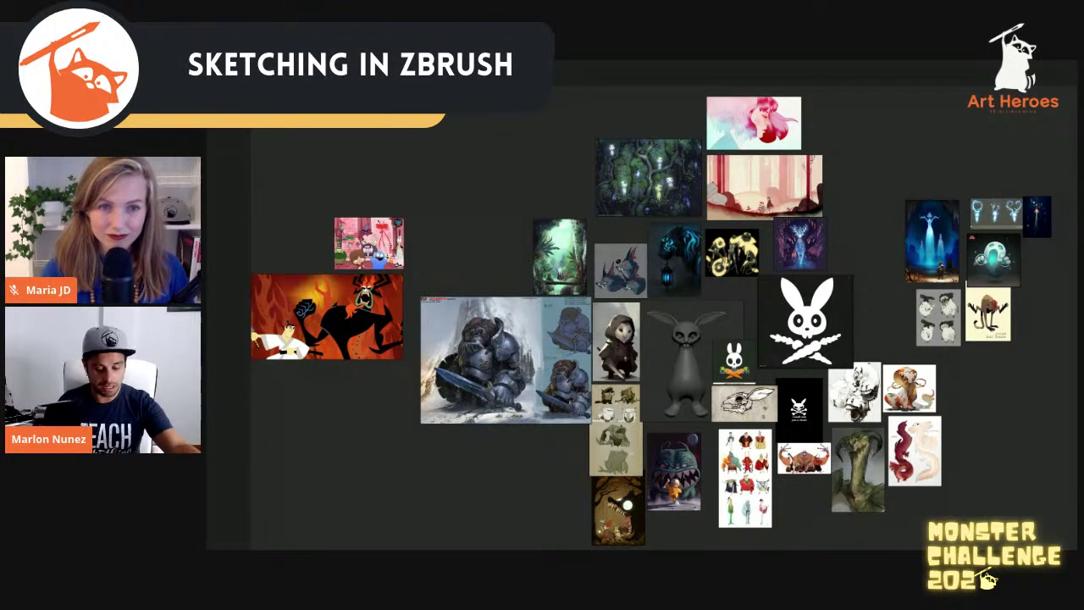
Examine the two flat-colour cartoon references and the armoured ape painting on the reference board
middle_click_drag(246, 266, 384, 276)
scroll(385, 276, "up", 3)
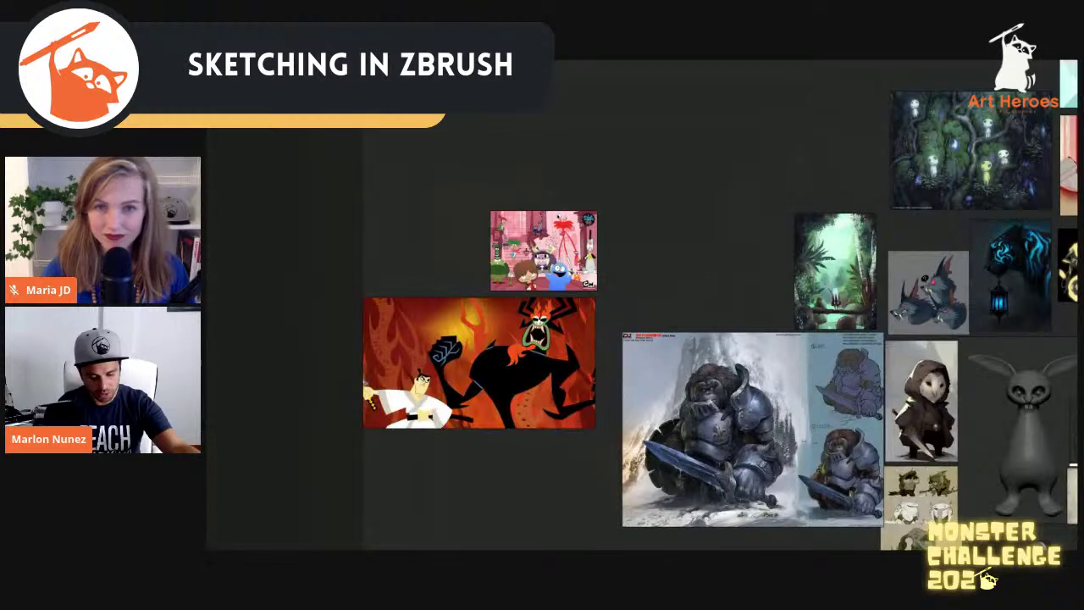
scroll(627, 251, "up", 3)
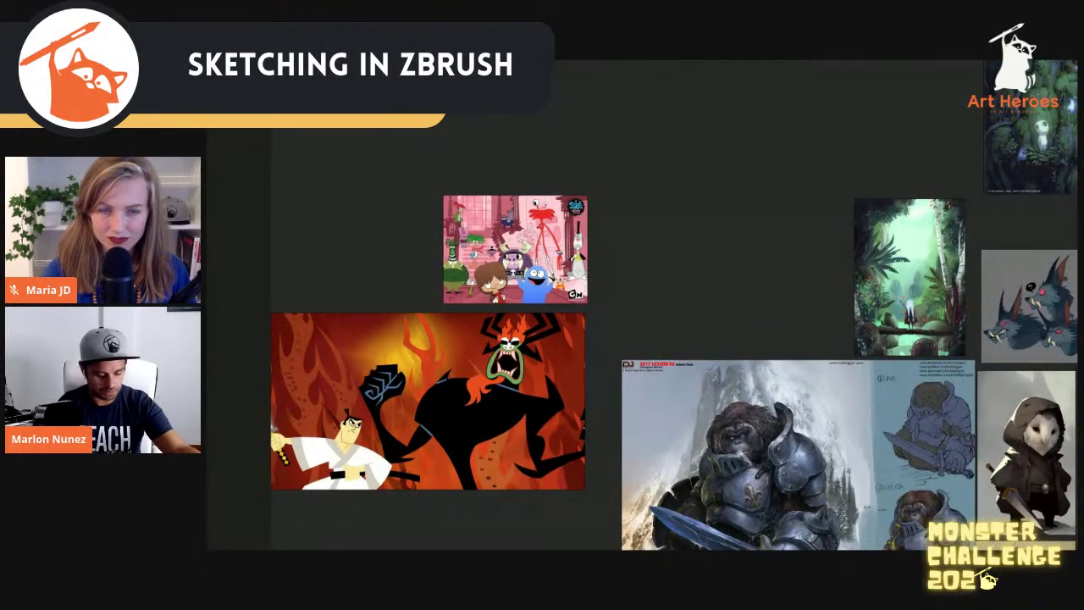
middle_click_drag(626, 252, 541, 218)
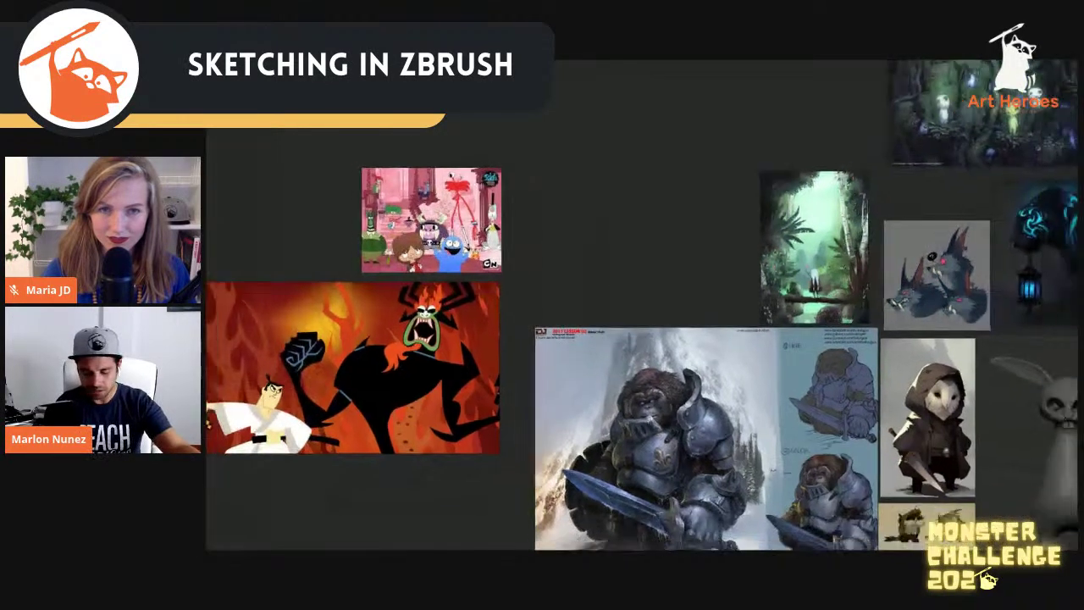
scroll(530, 172, "down", 3)
scroll(516, 237, "up", 1)
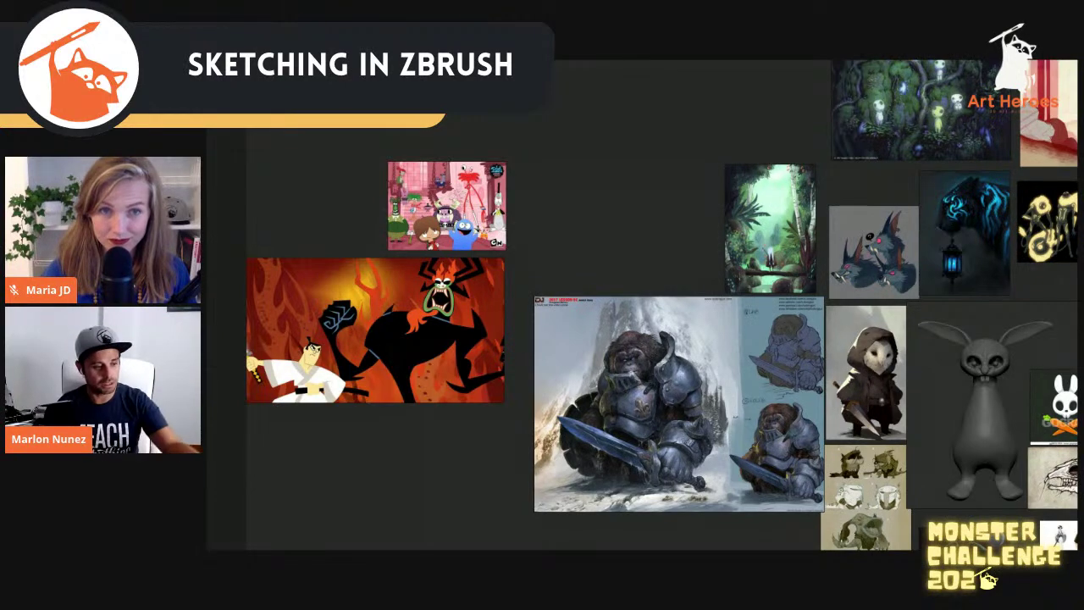
Examine the rabbit skull, creature and character lineup references around the grey rabbit sculpt
middle_click_drag(907, 331, 639, 205)
scroll(675, 399, "down", 3)
scroll(889, 296, "up", 3)
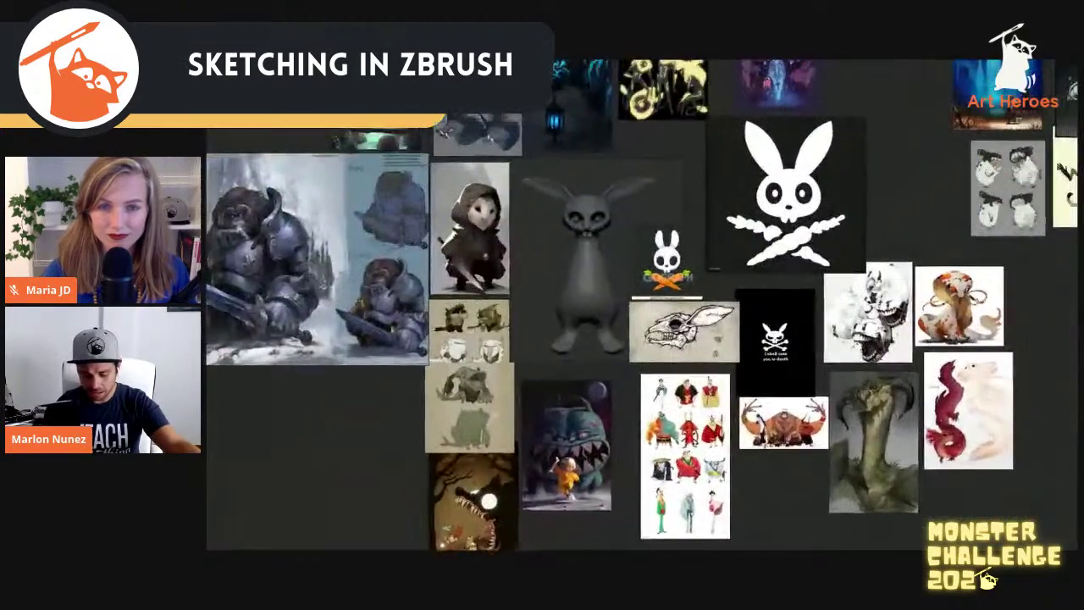
scroll(762, 470, "down", 3)
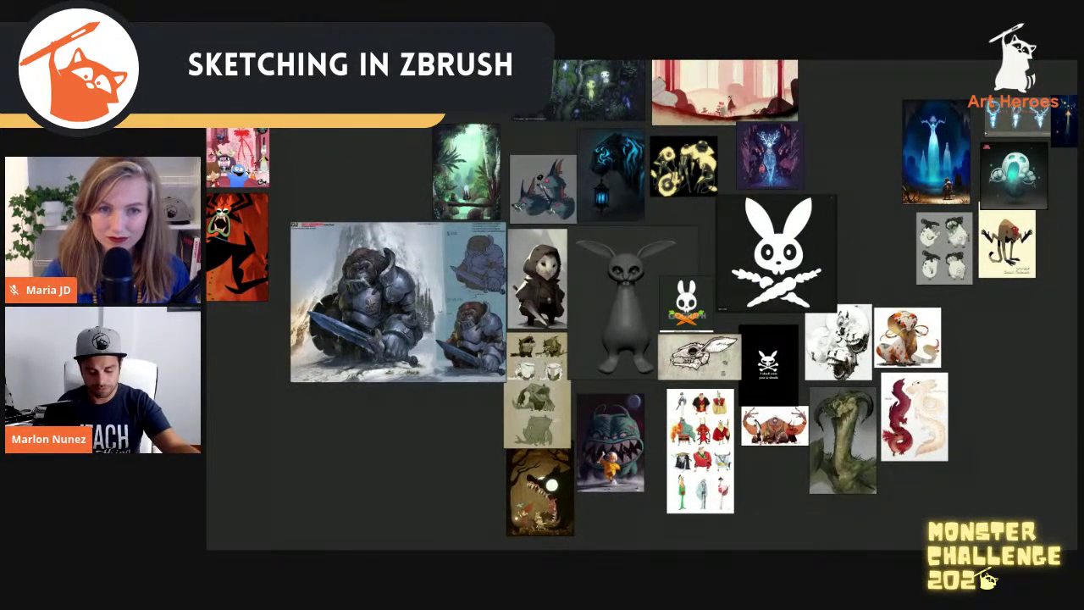
Switch to the Pinterest window in Firefox and look at the suggestions under the Halloween pin
key("super")
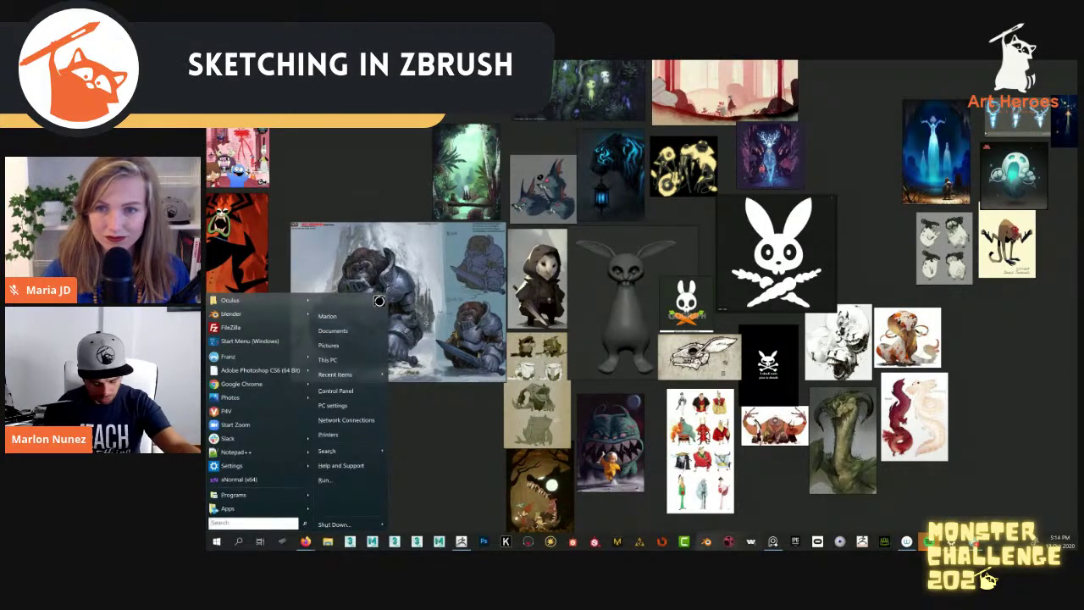
left_click(304, 541)
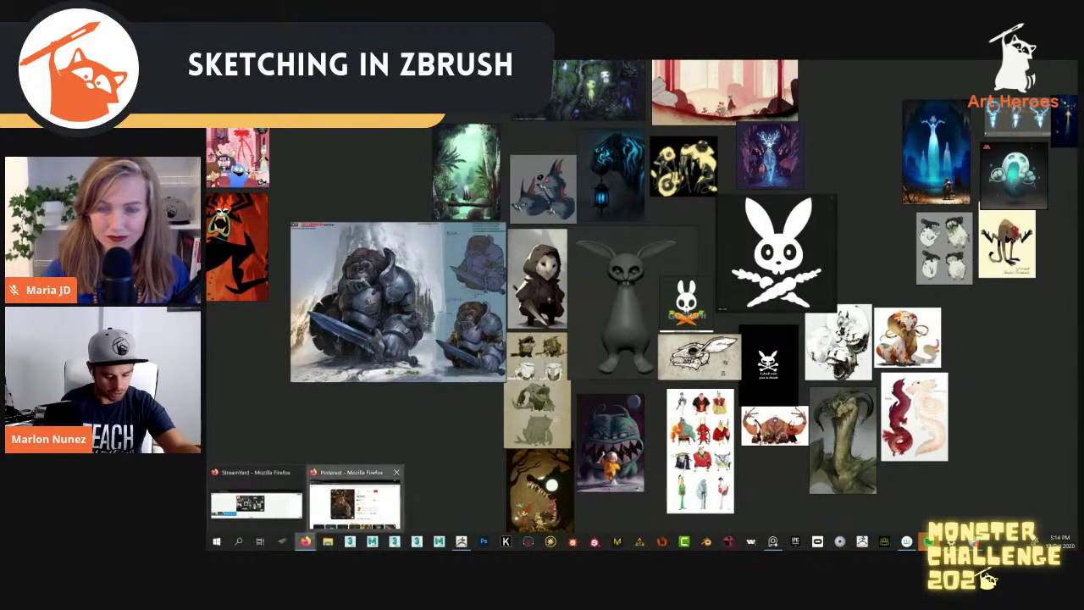
left_click(354, 505)
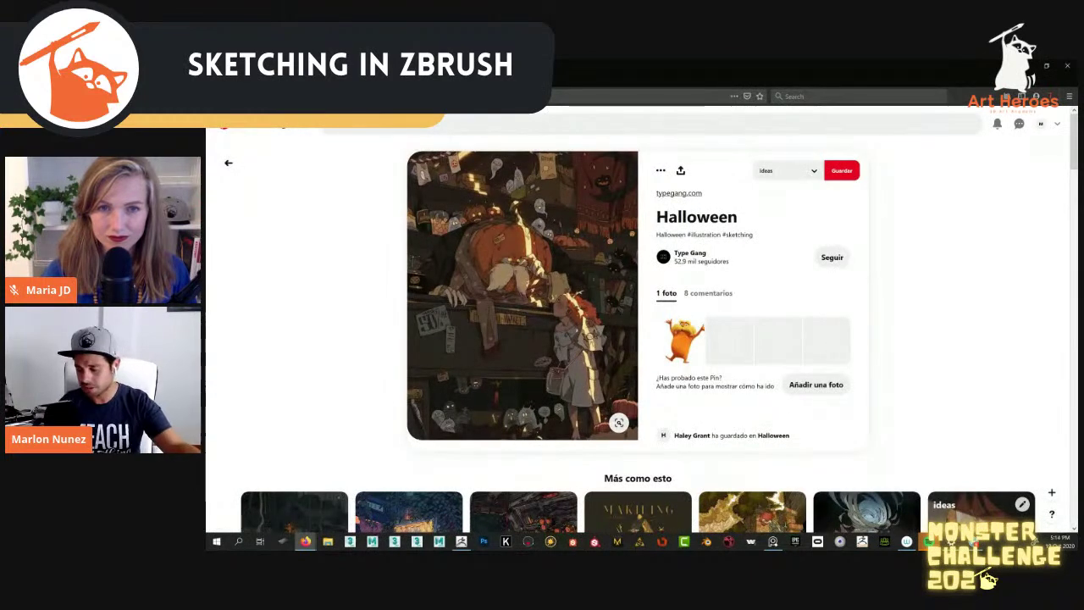
scroll(863, 407, "down", 3)
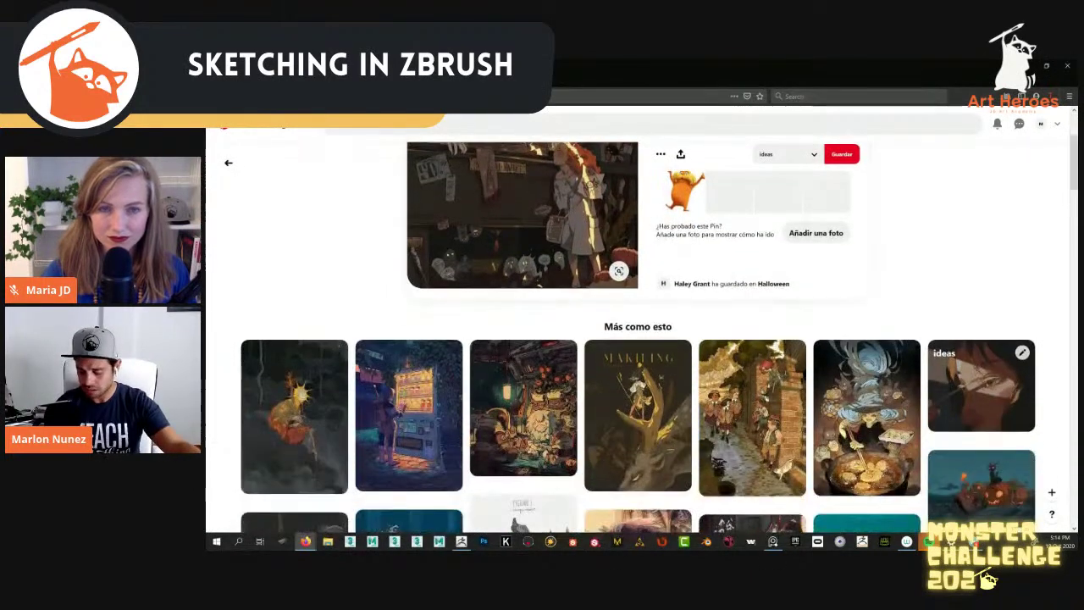
Open the Vagabonds illustration pin and browse the related images below it
left_click(752, 414)
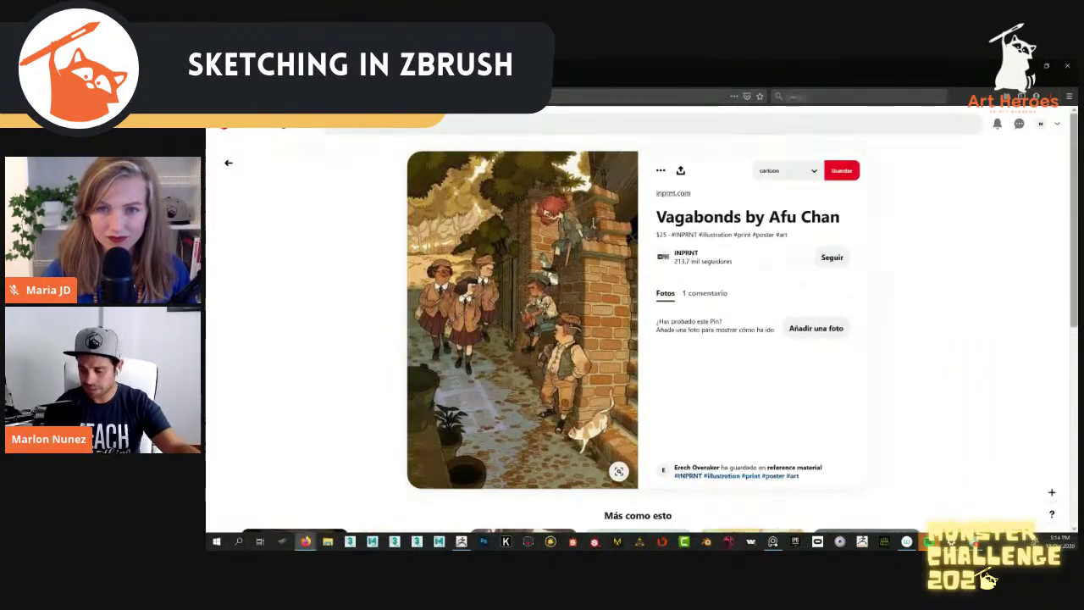
scroll(864, 373, "down", 4)
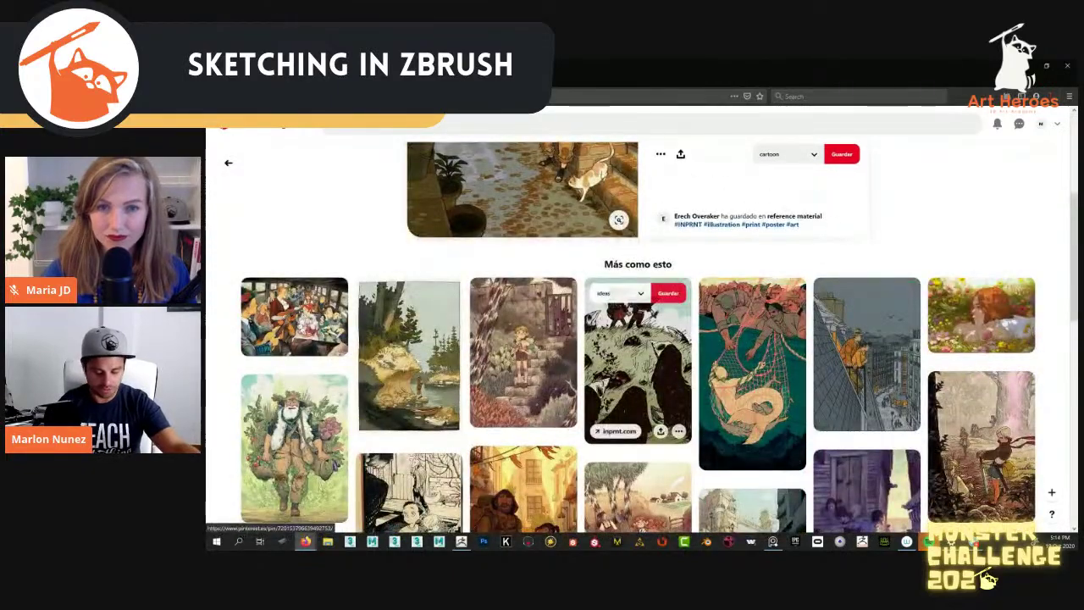
scroll(864, 373, "down", 4)
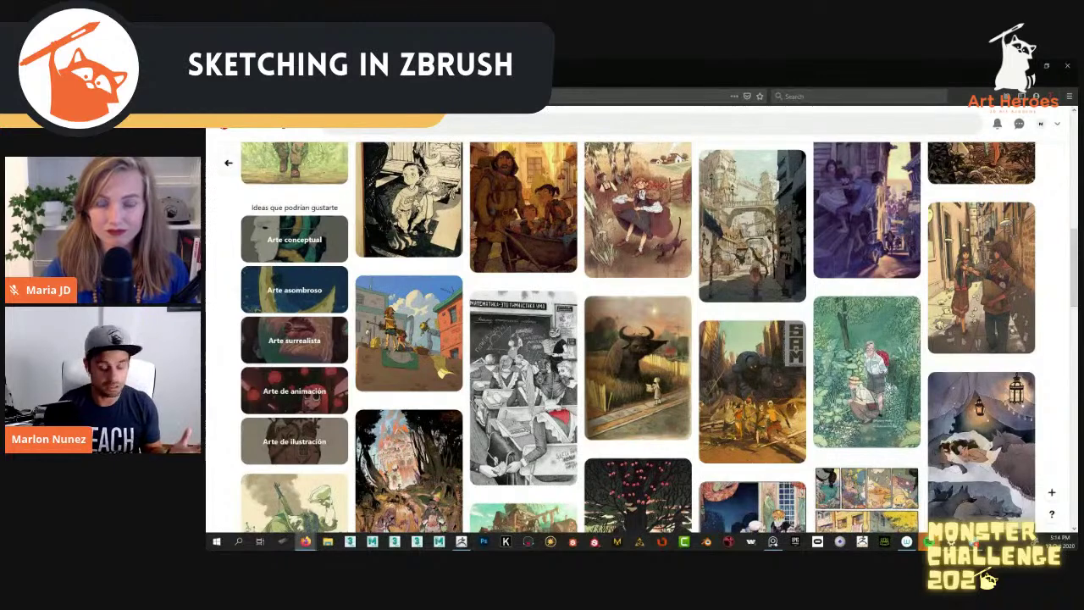
Return to the reference board and examine the big-mouthed monster with the astronaut child and the costumed character lineup
key("alt+Tab")
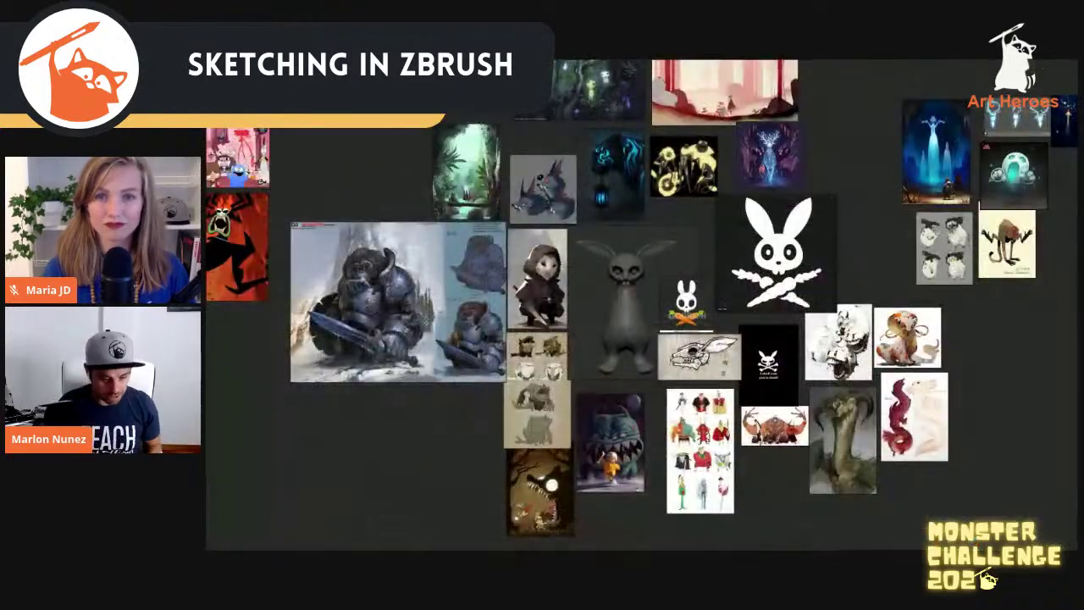
middle_click_drag(974, 373, 957, 390)
scroll(957, 390, "down", 1)
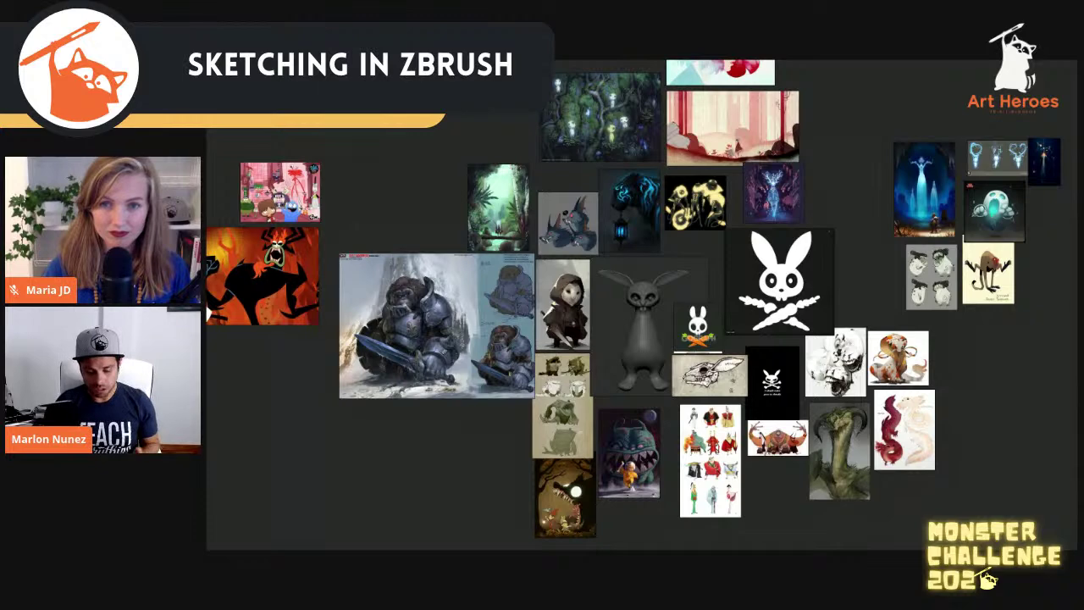
middle_click_drag(716, 465, 696, 388)
scroll(729, 420, "up", 8)
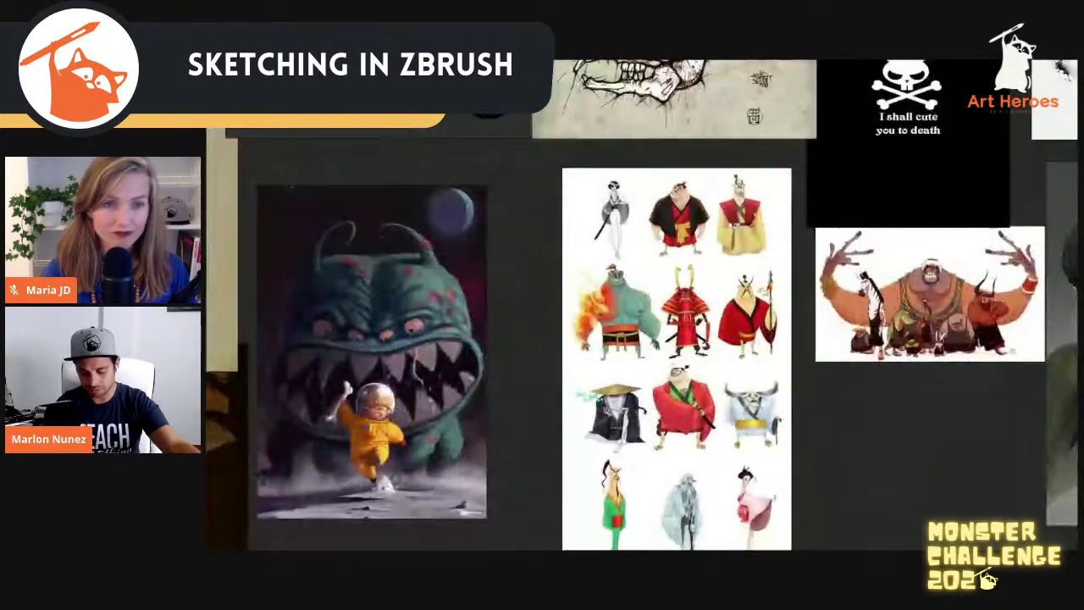
Examine the forest spirits, red forest and pink-haired figure illustrations in the upper part of the reference board
scroll(758, 344, "down", 4)
middle_click_drag(924, 130, 774, 443)
scroll(819, 363, "down", 3)
middle_click_drag(831, 313, 834, 387)
scroll(834, 387, "down", 1)
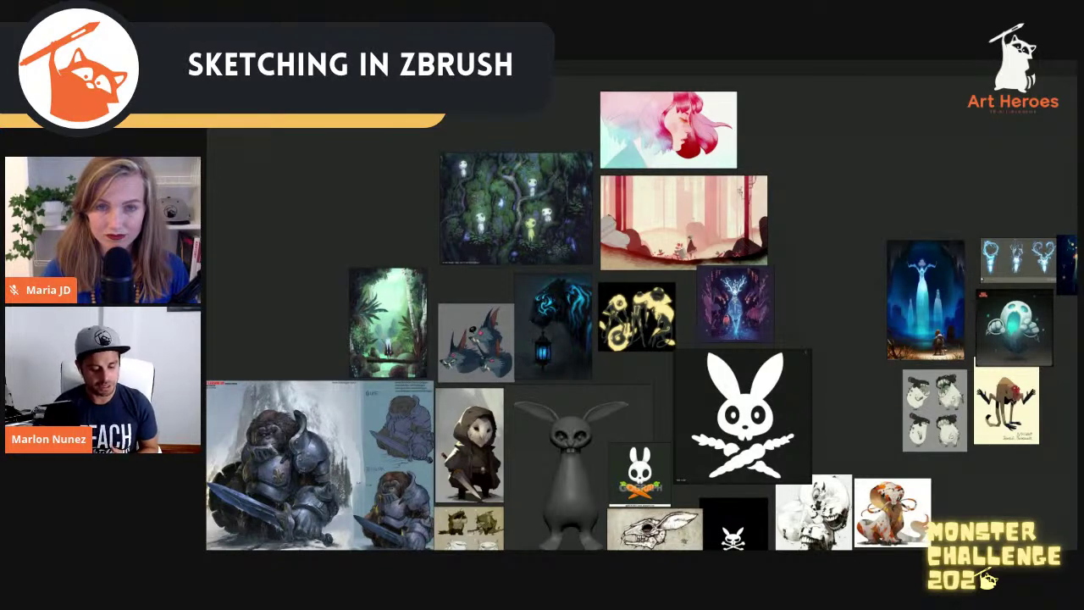
scroll(540, 220, "up", 3)
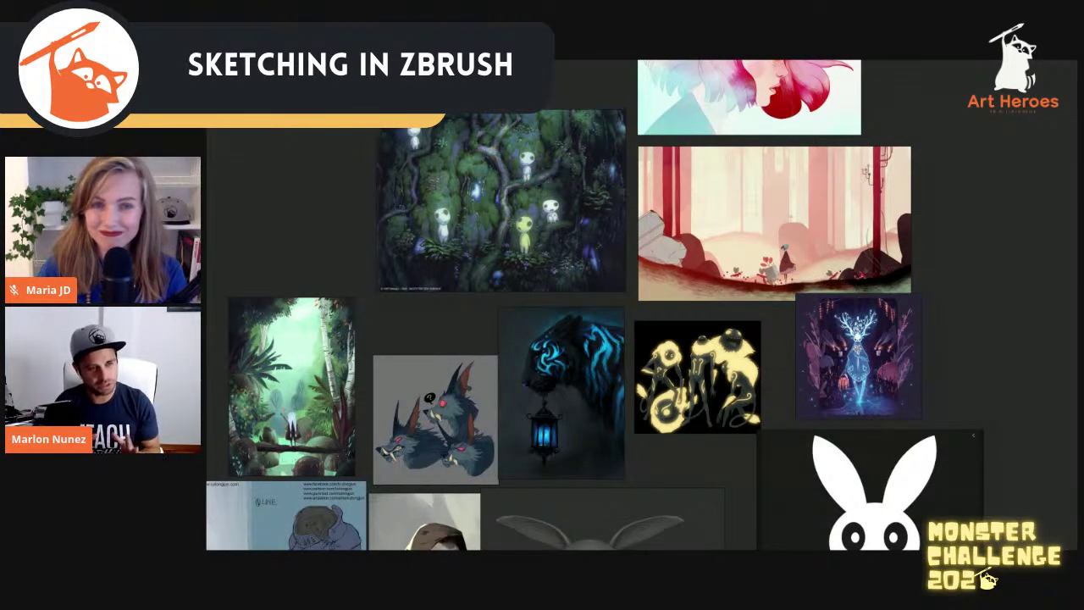
middle_click_drag(692, 395, 702, 260)
scroll(687, 367, "down", 3)
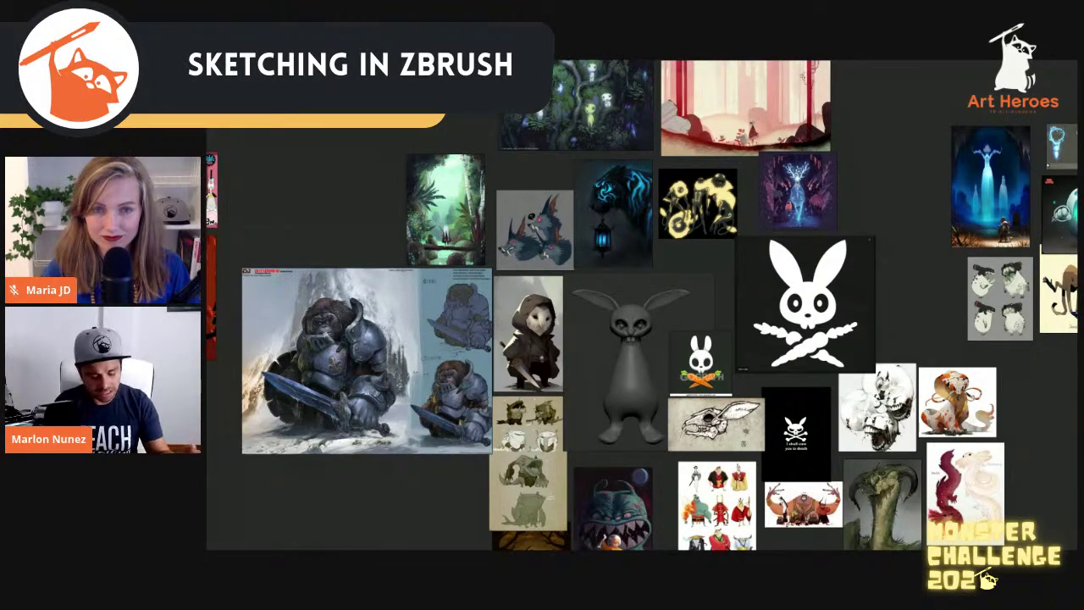
Examine the wolf heads, blue tiger with lantern, glowing yellow creatures and antlered spirit references up close
scroll(556, 252, "up", 2)
scroll(557, 252, "up", 2)
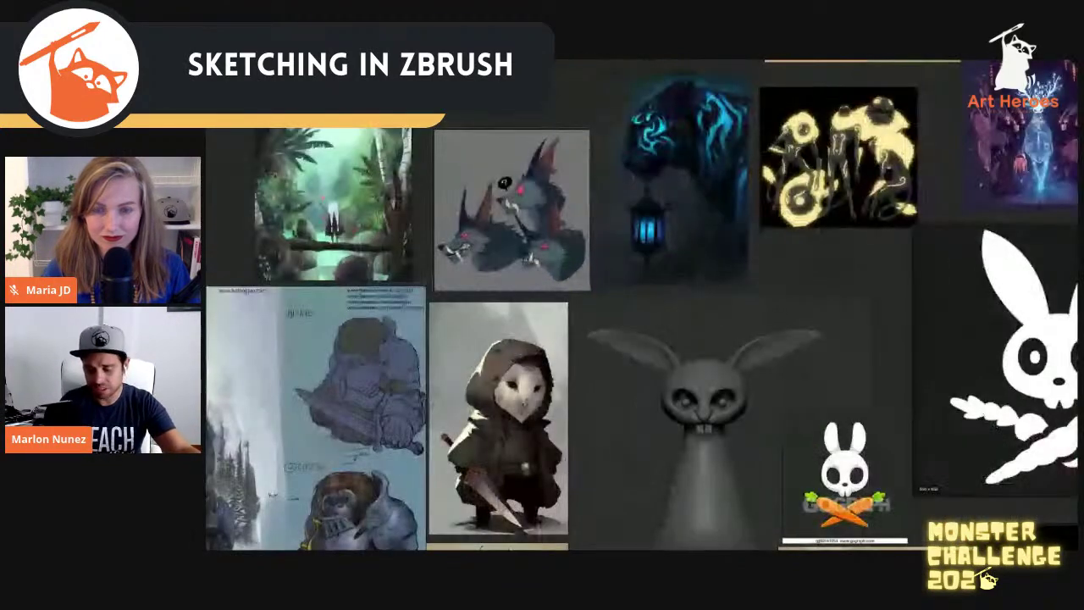
middle_click_drag(833, 239, 826, 288)
scroll(827, 288, "up", 2)
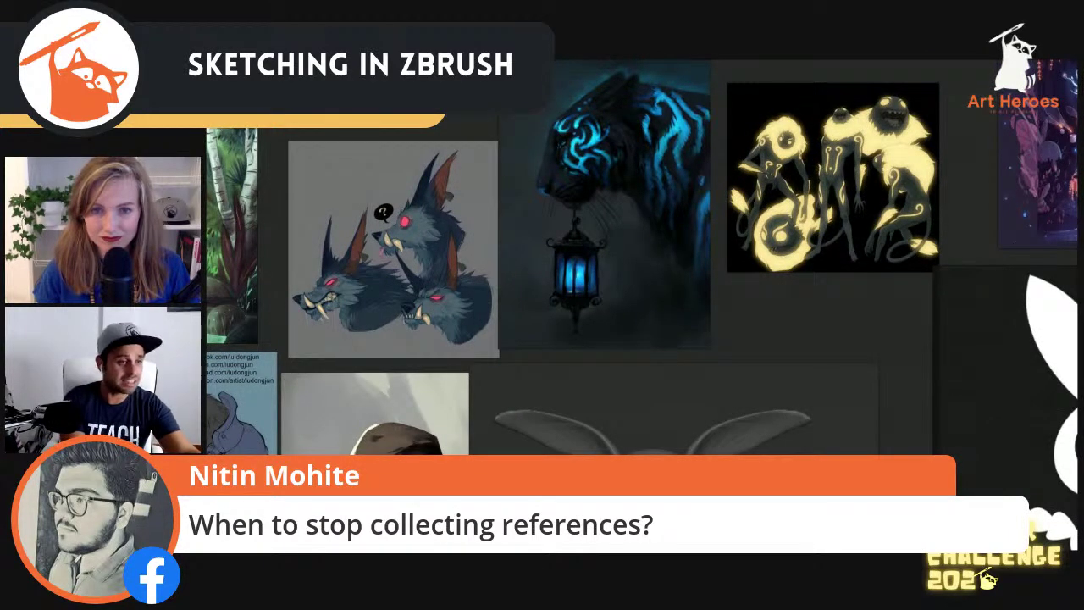
middle_click_drag(827, 288, 750, 347)
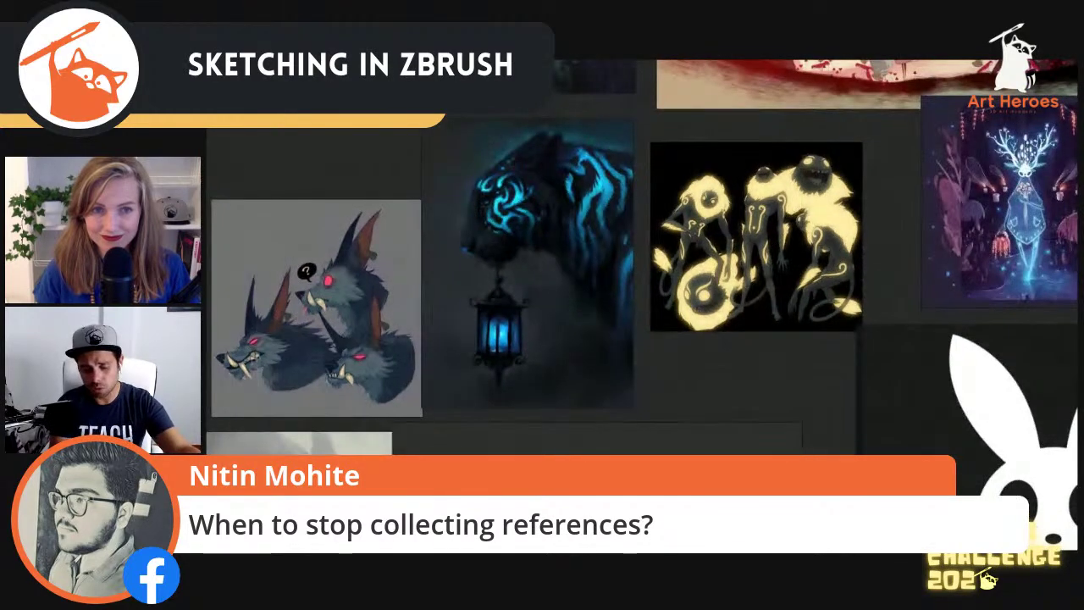
scroll(830, 246, "down", 1)
middle_click_drag(830, 246, 632, 264)
scroll(786, 198, "up", 3)
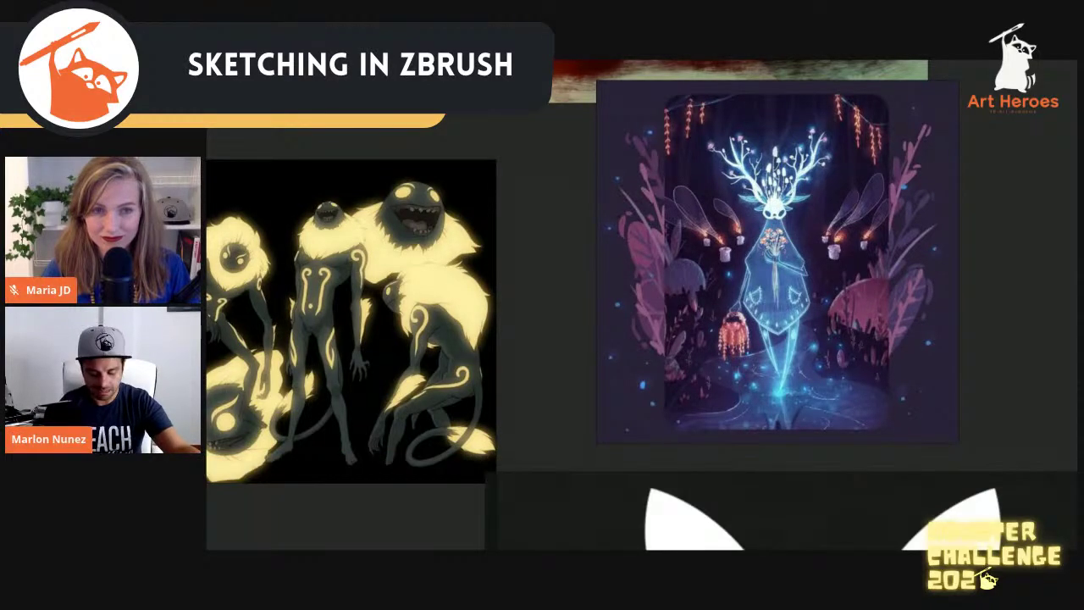
Examine the brown and green creature silhouette sketches between the armoured ape and the grey rabbit sculpt
scroll(795, 386, "down", 3)
scroll(818, 263, "down", 5)
middle_click_drag(818, 262, 958, 81)
scroll(668, 356, "up", 2)
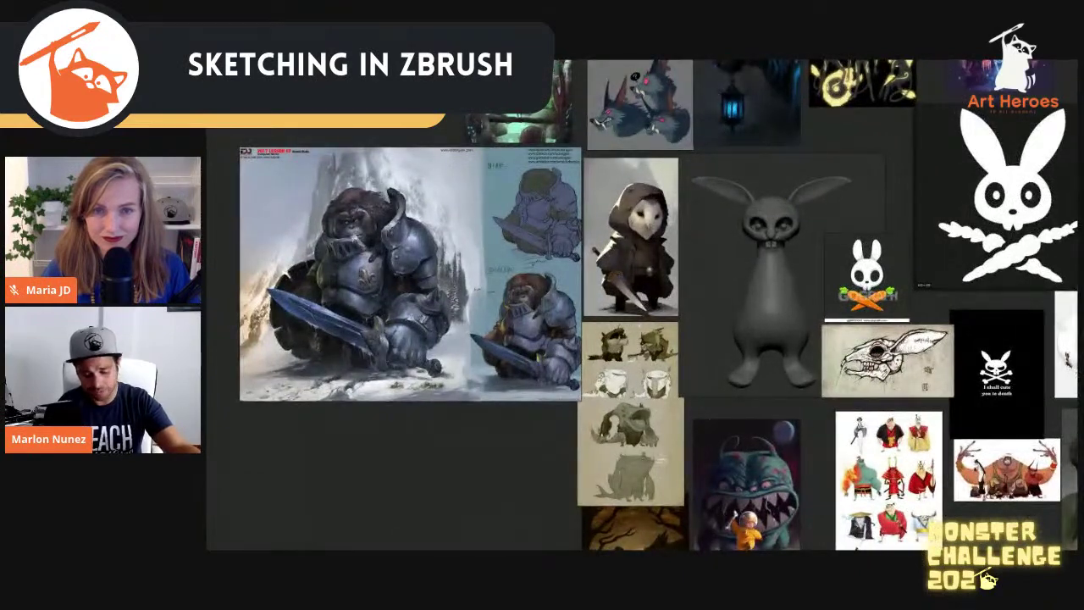
middle_click_drag(642, 418, 635, 360)
scroll(635, 361, "up", 4)
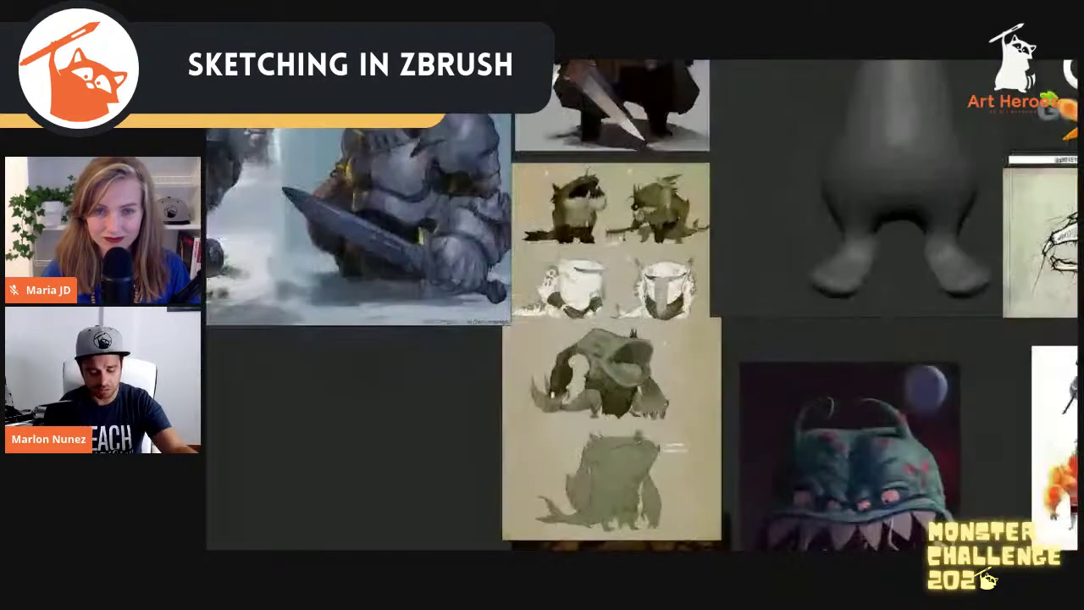
Look over the whole reference board at overview scale, then clear it away and return to ZBrush
scroll(663, 368, "down", 3)
middle_click_drag(932, 363, 773, 392)
scroll(809, 391, "down", 5)
key("alt+Tab")
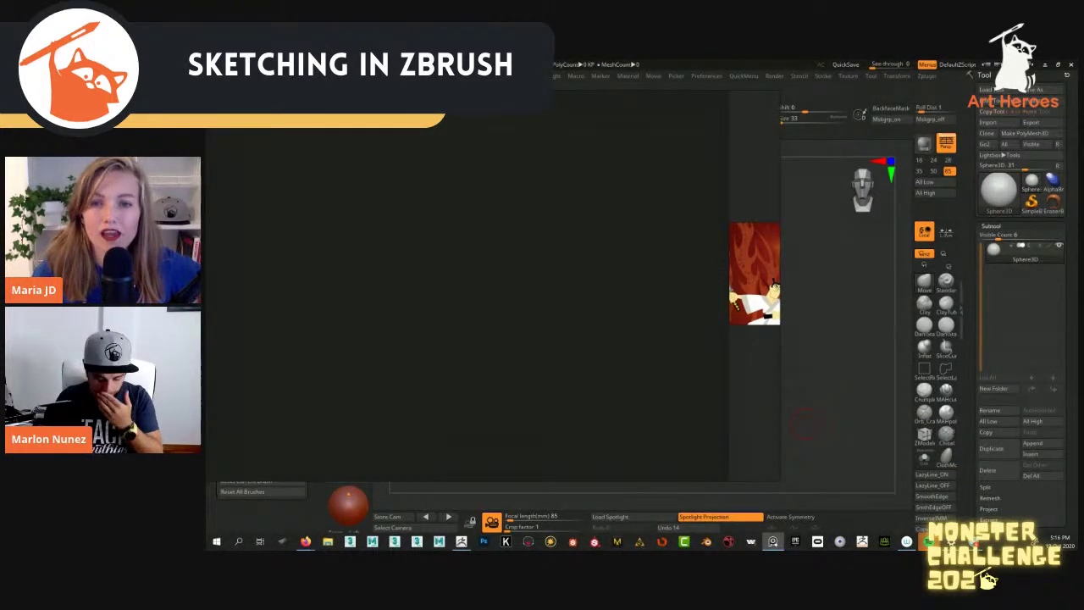
middle_click_drag(746, 322, 523, 329)
scroll(651, 331, "down", 4)
middle_click_drag(677, 339, 403, 289)
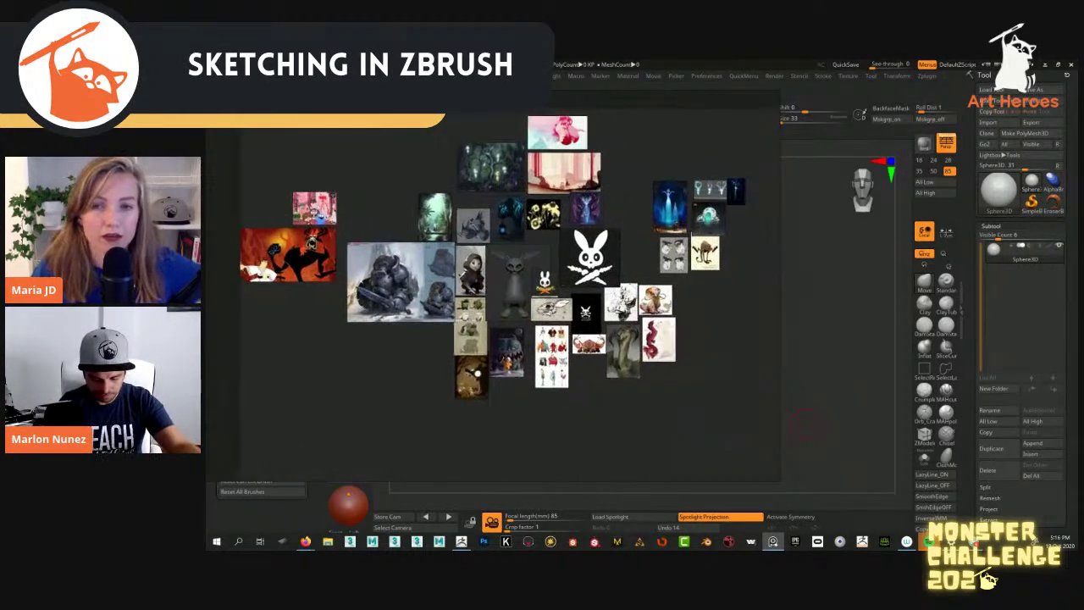
scroll(633, 376, "down", 3)
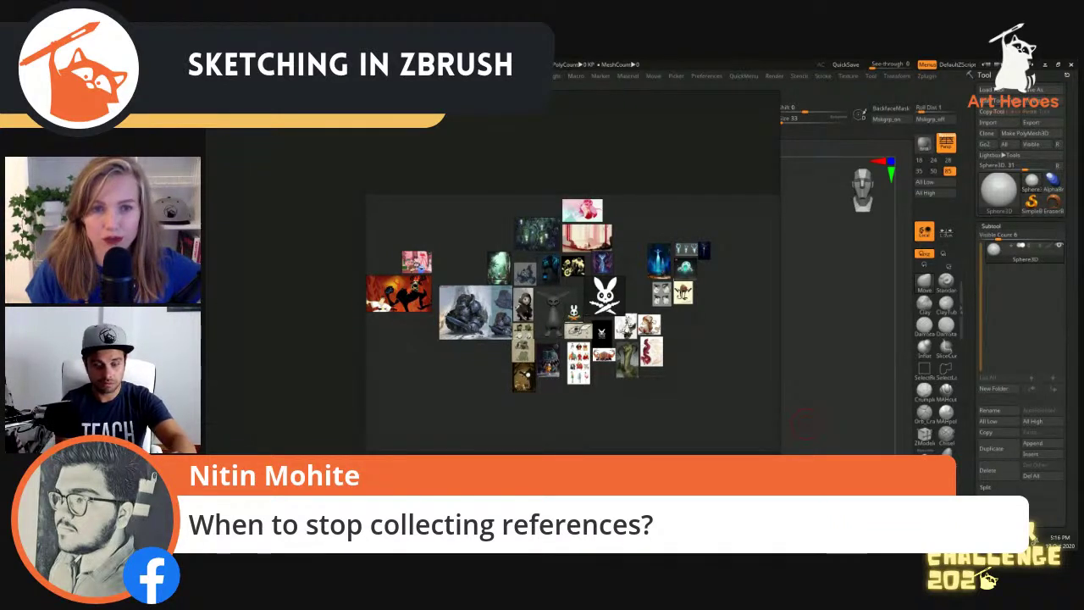
mouse_move(593, 254)
right_mouse_down()
mouse_move(761, 541)
mouse_move(719, 493)
right_mouse_up()
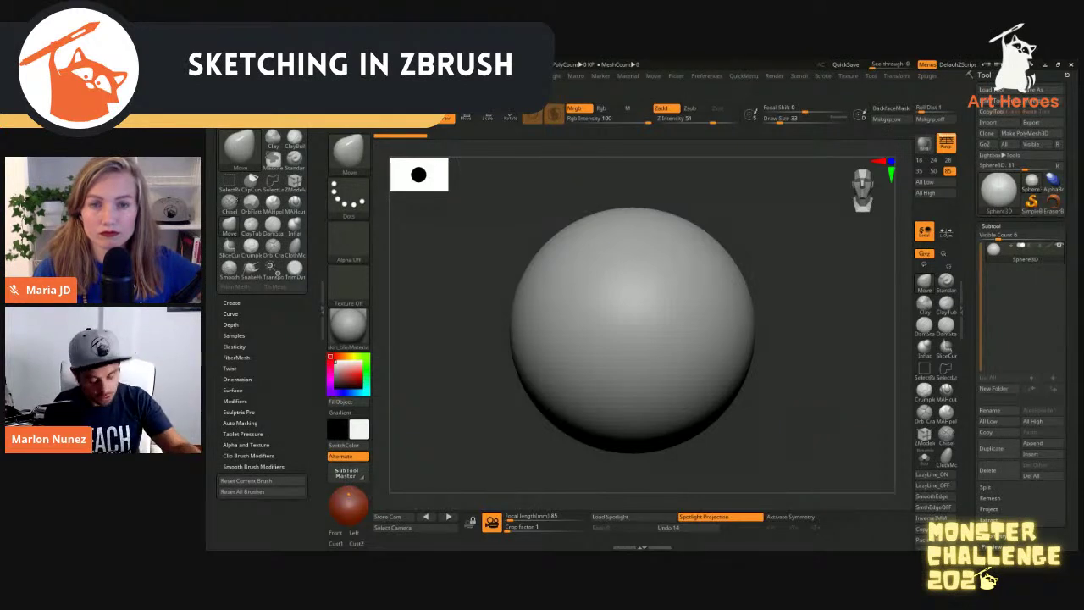
Browse the available 3D mesh primitives, examining the cylinder and cube as starting shapes
left_click_drag(804, 423, 800, 398, "alt")
scroll(797, 400, "down", 2)
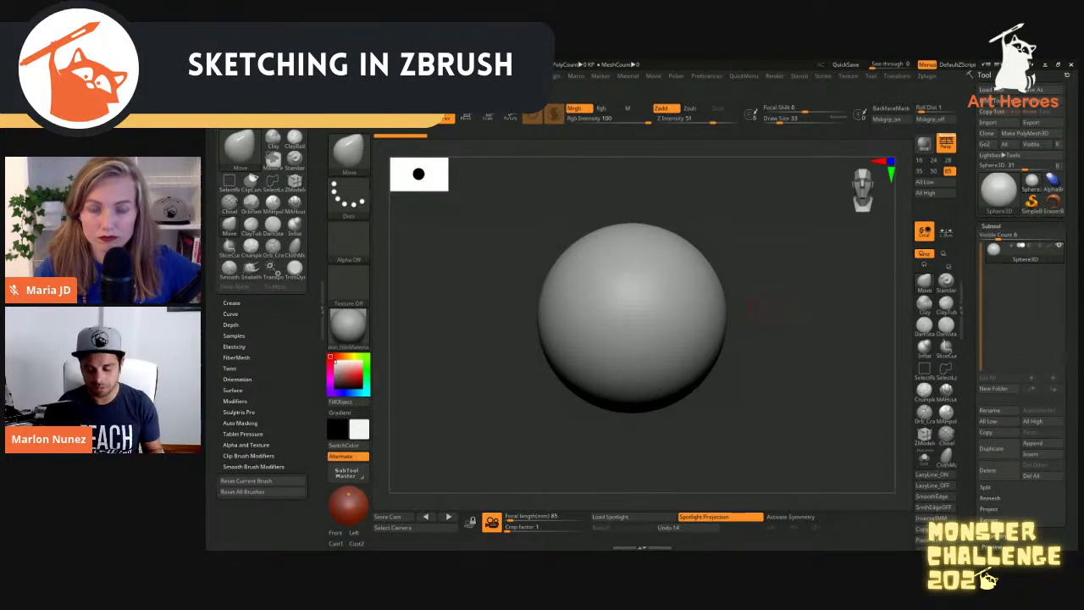
right_click_drag(758, 325, 752, 327, "ctrl")
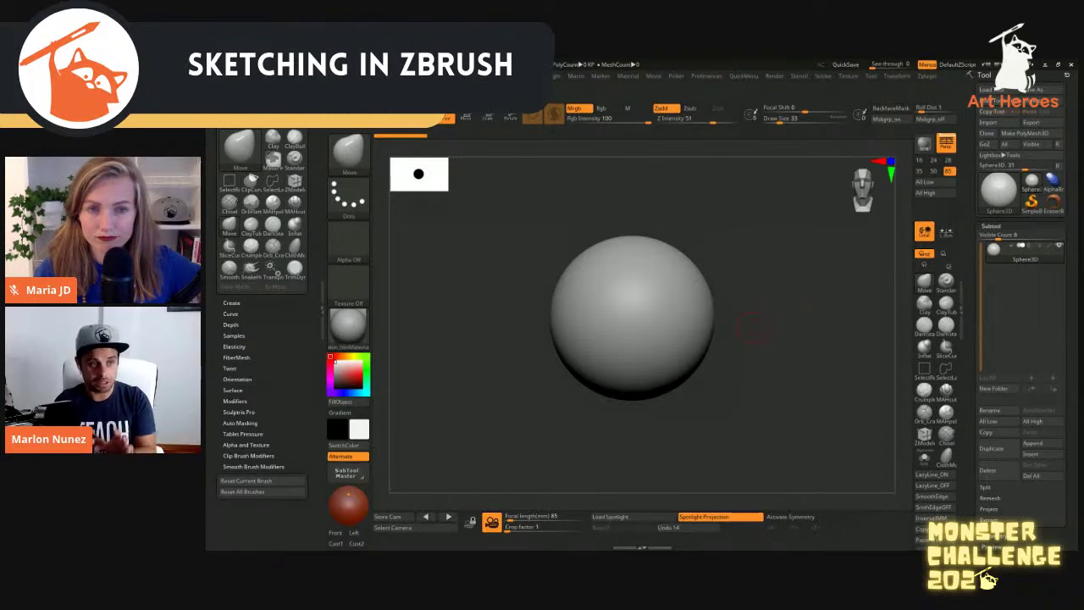
left_click(998, 190)
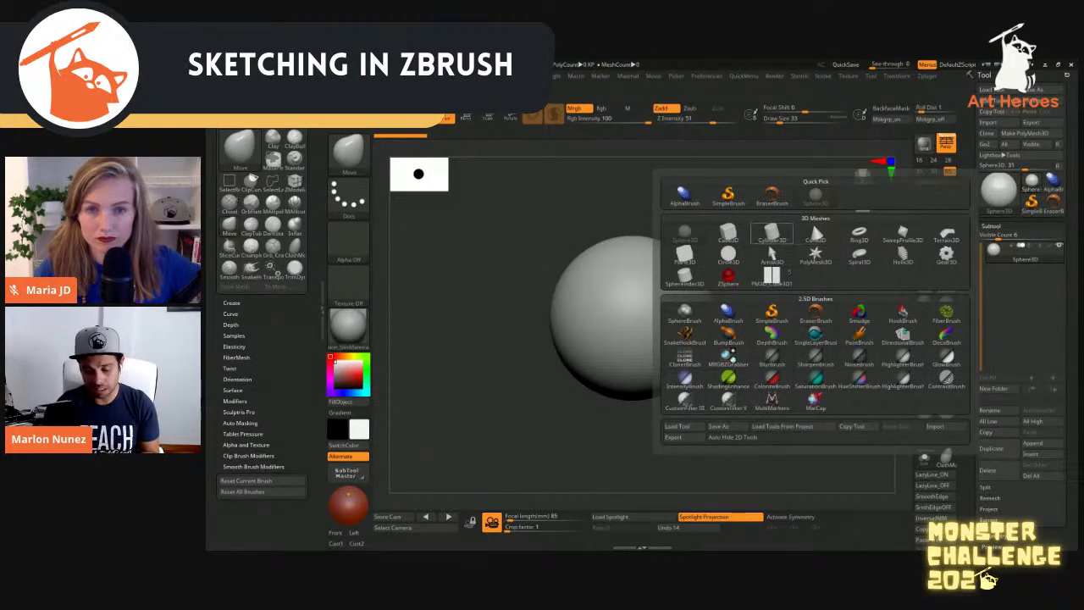
mouse_move(769, 237)
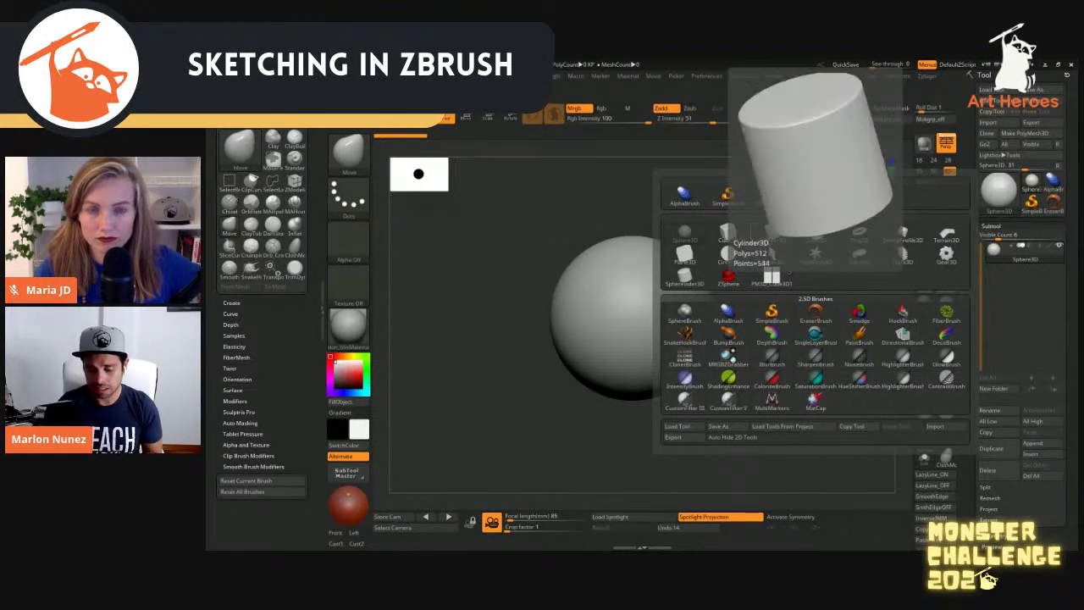
mouse_move(721, 236)
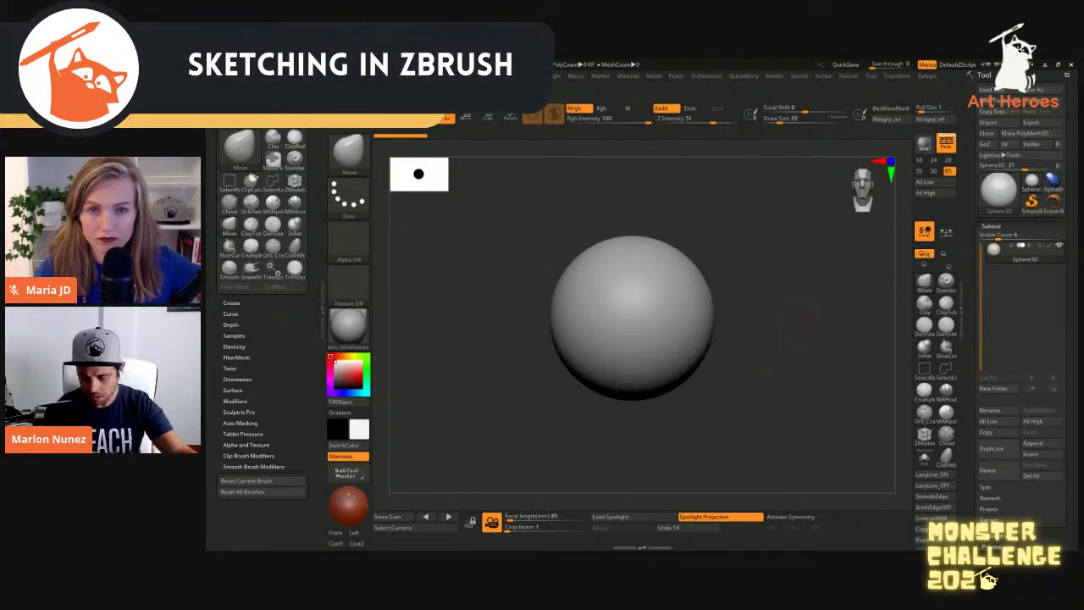
Convert the sphere into an editable PolyMesh3D and activate symmetry across the X axis
right_click_drag(799, 319, 798, 306, "ctrl")
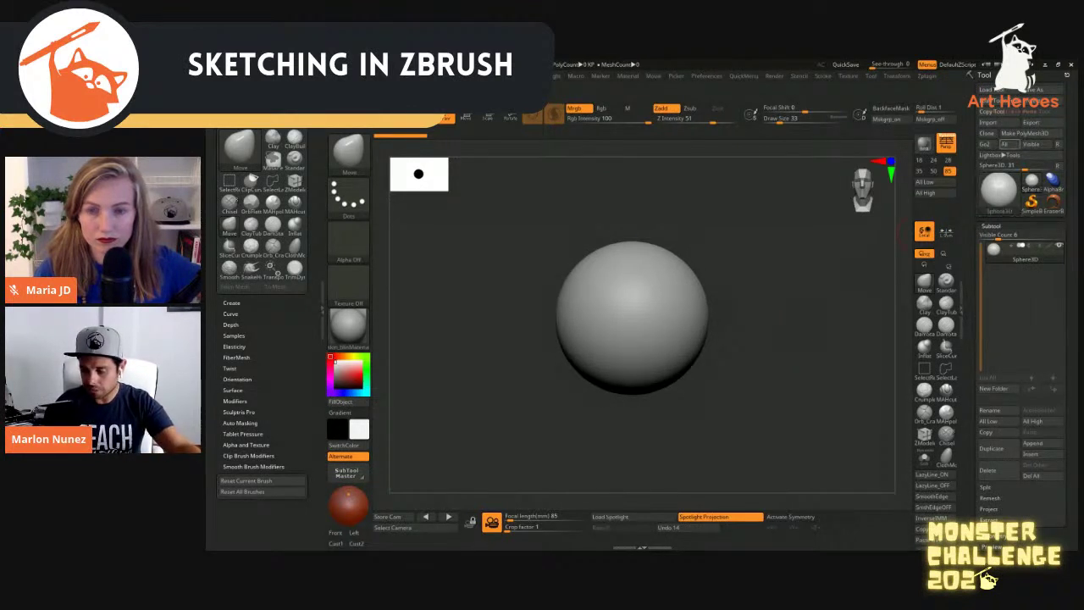
left_click(1025, 133)
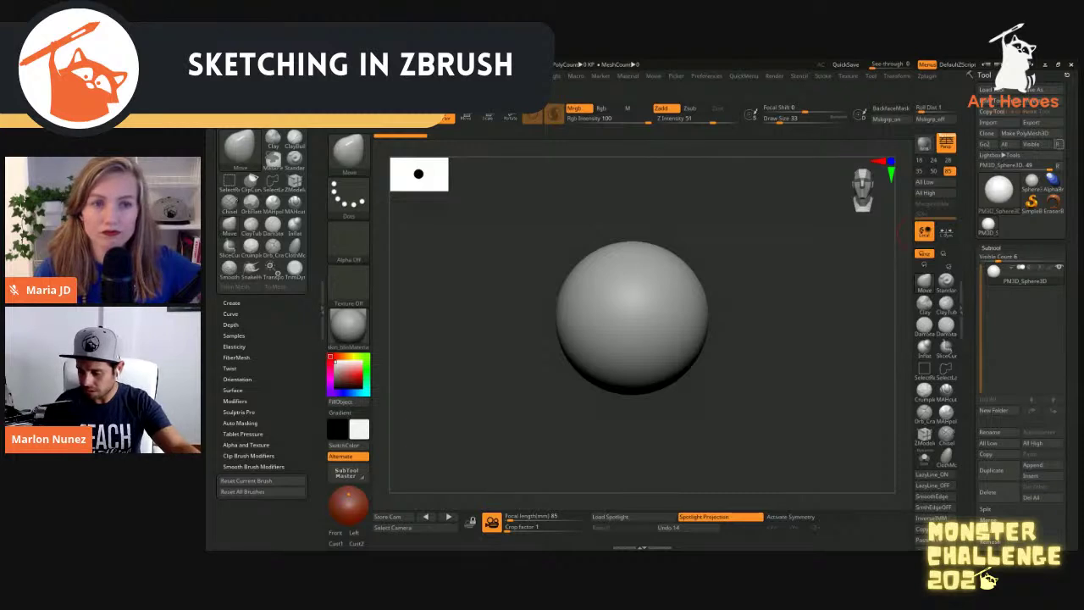
left_click(1058, 166)
mouse_move(775, 352)
right_mouse_down("alt")
mouse_move(786, 339)
mouse_move(787, 360)
right_mouse_up("alt")
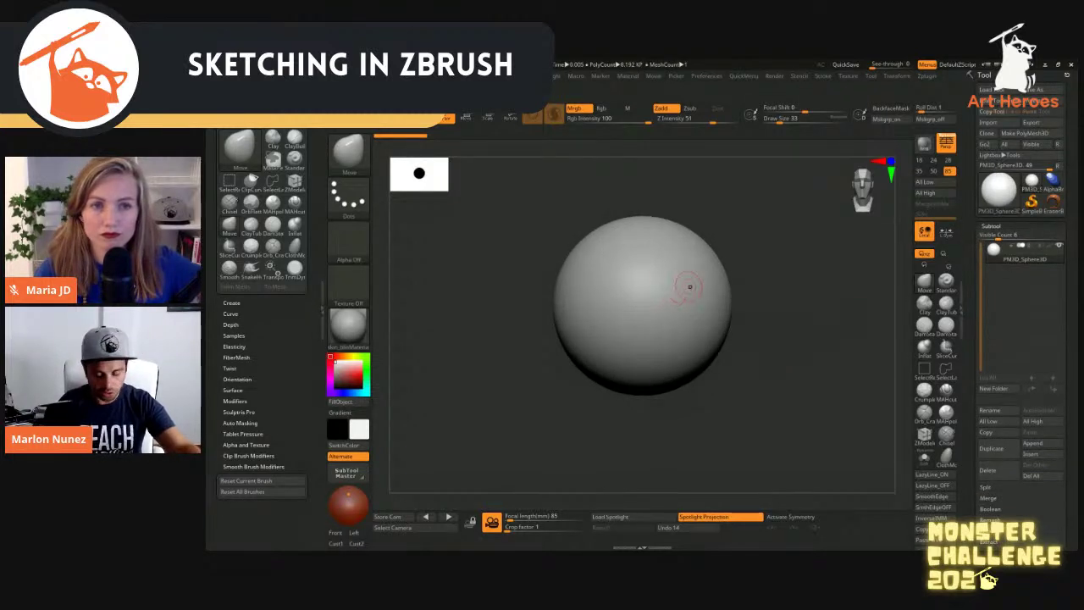
key("x")
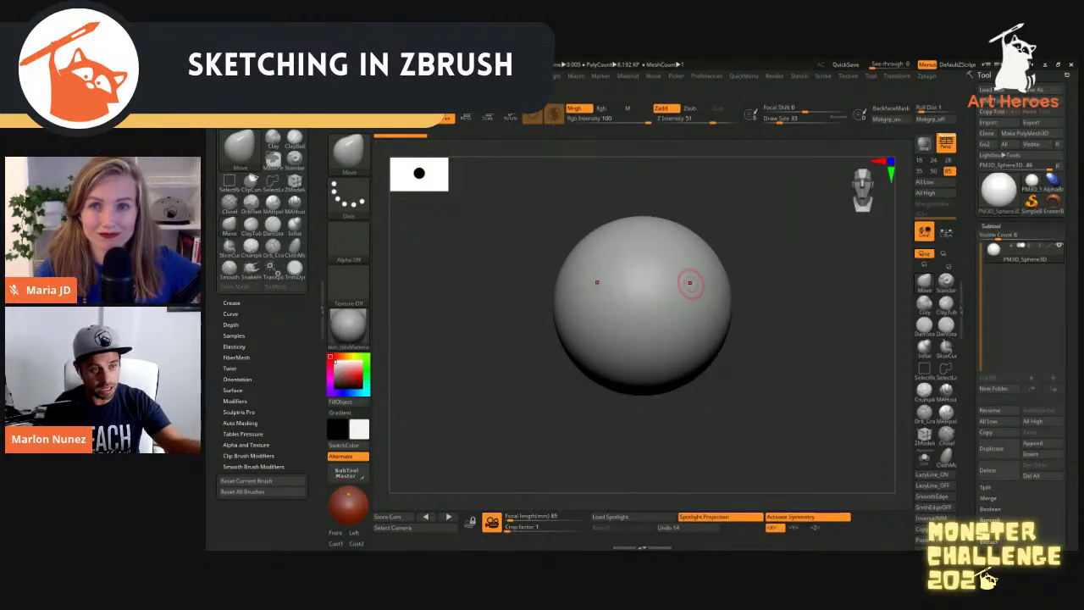
Try several Move brush draw sizes over the sphere, including 74, 207 and 80, ending at 132
key("s")
left_click_drag(696, 252, 703, 252)
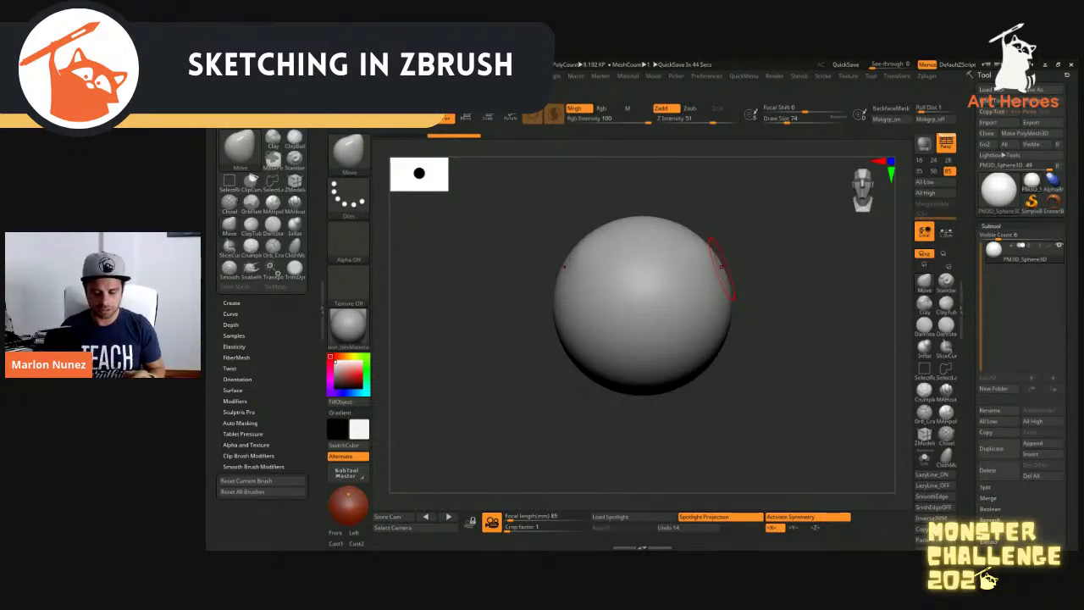
key("s")
left_click_drag(723, 300, 733, 302)
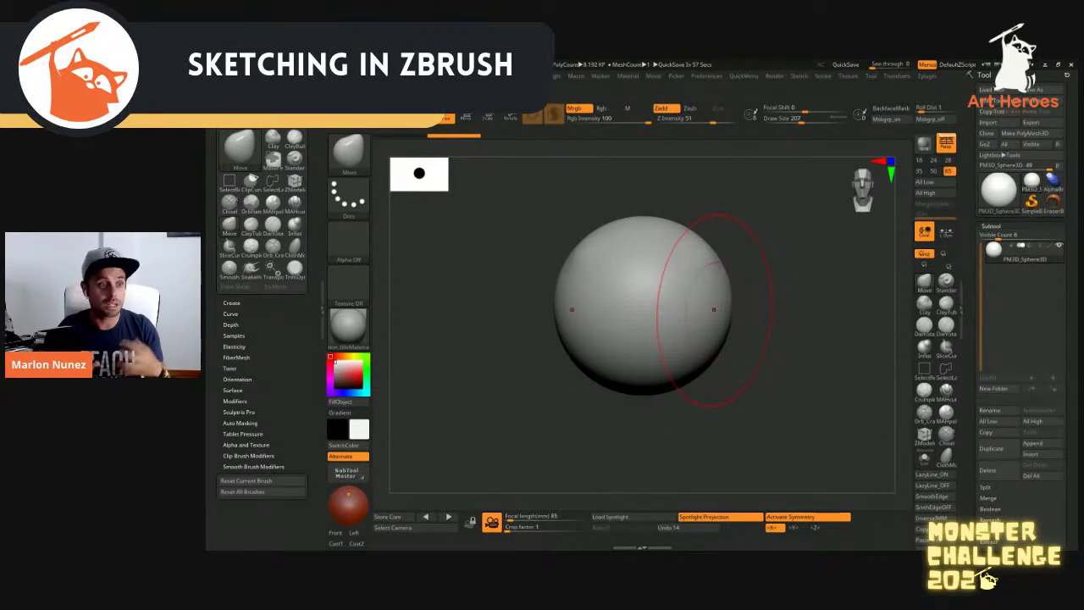
key("s")
left_click_drag(705, 313, 687, 313)
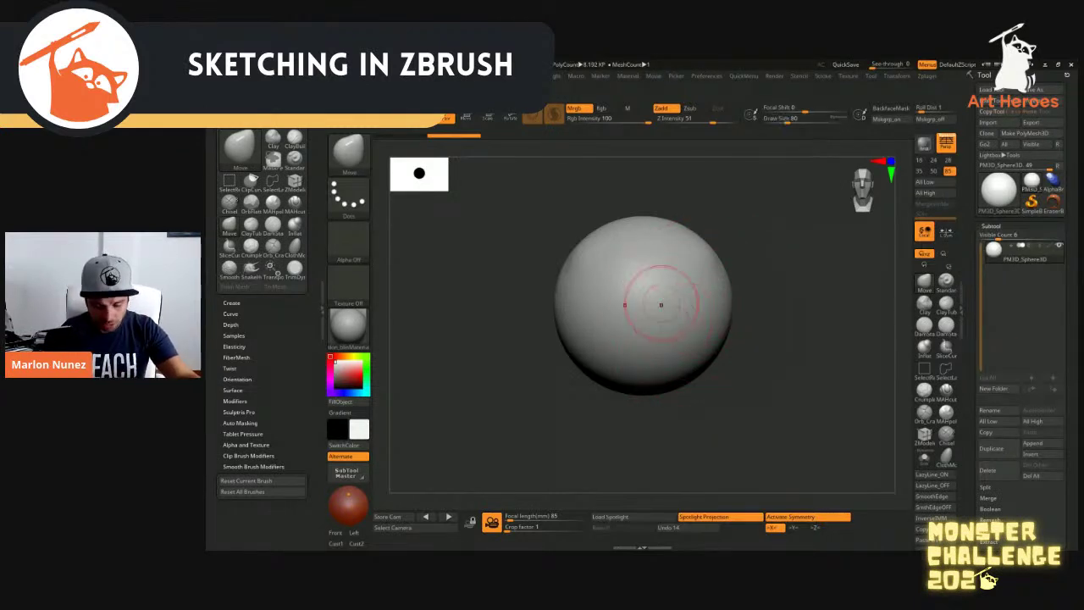
right_click_drag(722, 288, 810, 289)
right_click_drag(706, 275, 697, 267, "alt")
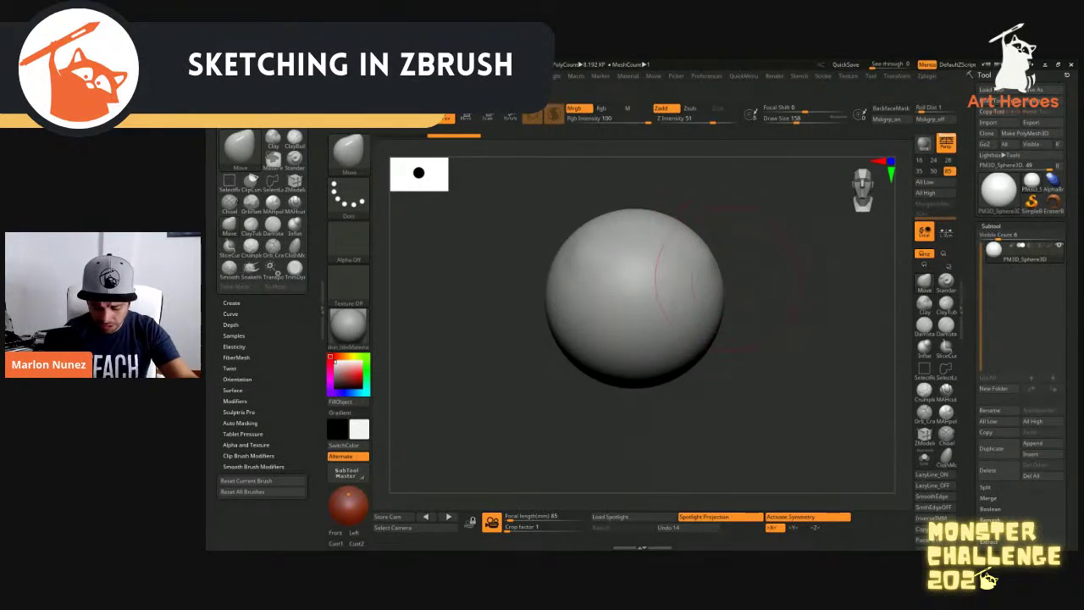
key("s")
left_click_drag(738, 284, 734, 284)
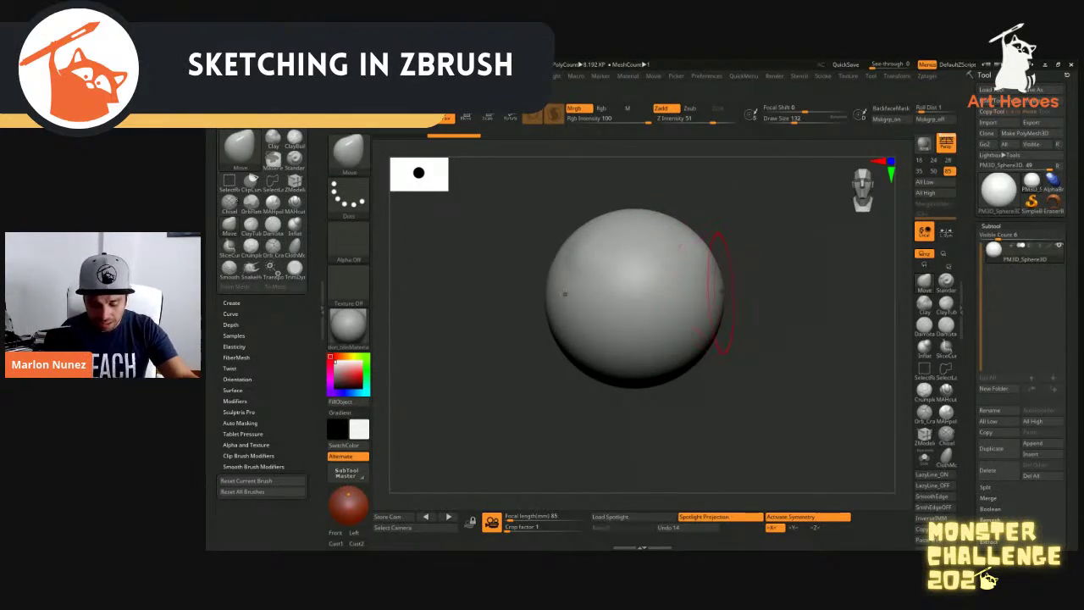
Push two shallow symmetrical eye-socket dents into the front of the sphere with the Move brush
mouse_move(687, 294)
right_mouse_down("alt")
mouse_move(668, 308)
mouse_move(680, 310)
right_mouse_up("alt")
key("s")
mouse_move(695, 296)
left_mouse_down()
mouse_move(685, 295)
mouse_move(687, 321)
left_mouse_up()
key("s")
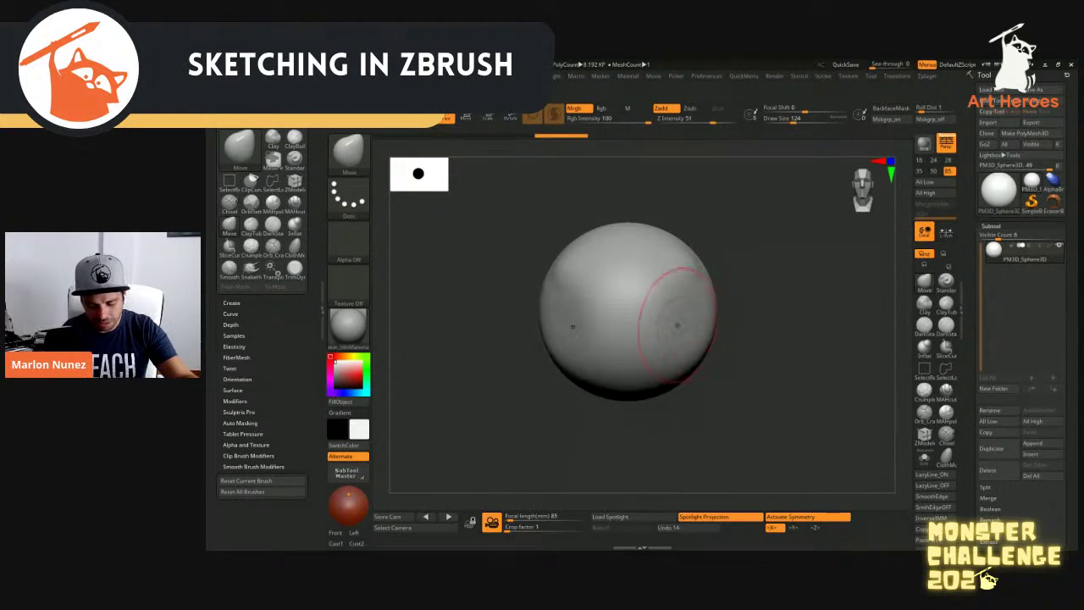
right_click_drag(687, 329, 680, 324)
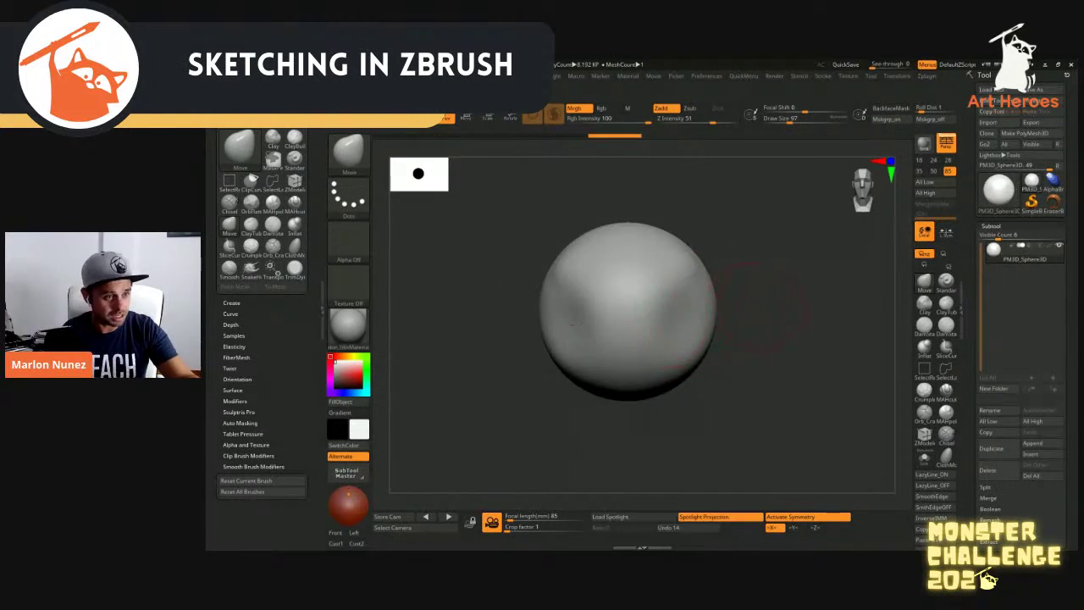
left_click_drag(753, 305, 695, 314)
left_click_drag(753, 332, 801, 330)
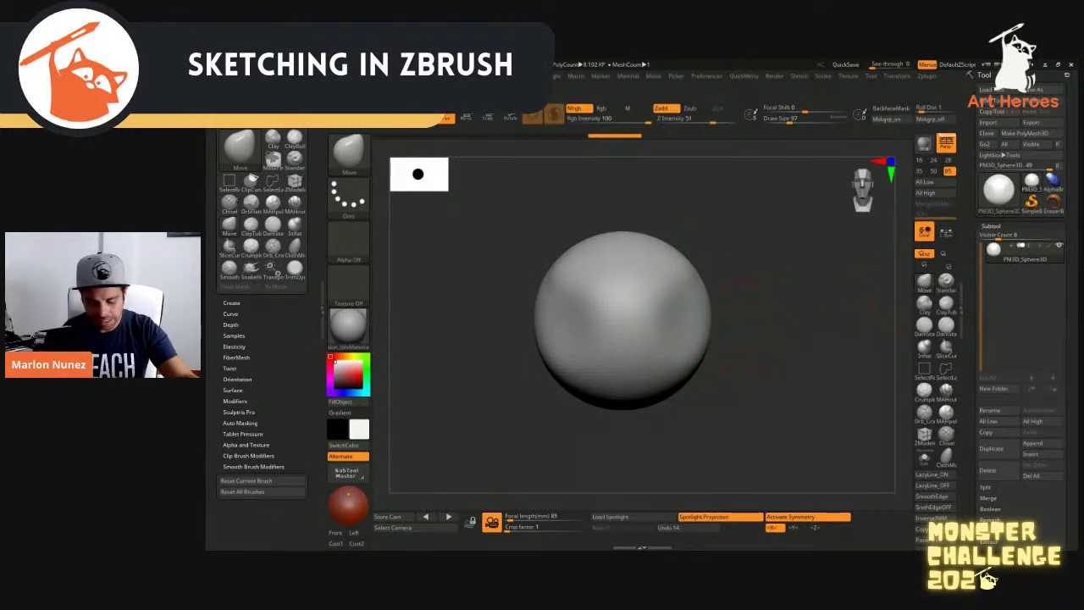
Deepen both dents into hollow eye sockets with the Move brush at draw size 97
mouse_move(677, 325)
left_mouse_down()
mouse_move(658, 328)
mouse_move(698, 325)
mouse_move(654, 326)
mouse_move(665, 324)
left_mouse_up()
left_click_drag(752, 325, 668, 327)
left_click_drag(772, 262, 720, 269)
left_click_drag(683, 320, 675, 325)
key("s")
mouse_move(689, 325)
left_mouse_down()
mouse_move(672, 325)
mouse_move(691, 323)
left_mouse_up()
key("s")
left_click_drag(762, 322, 678, 319)
left_click_drag(766, 301, 797, 293)
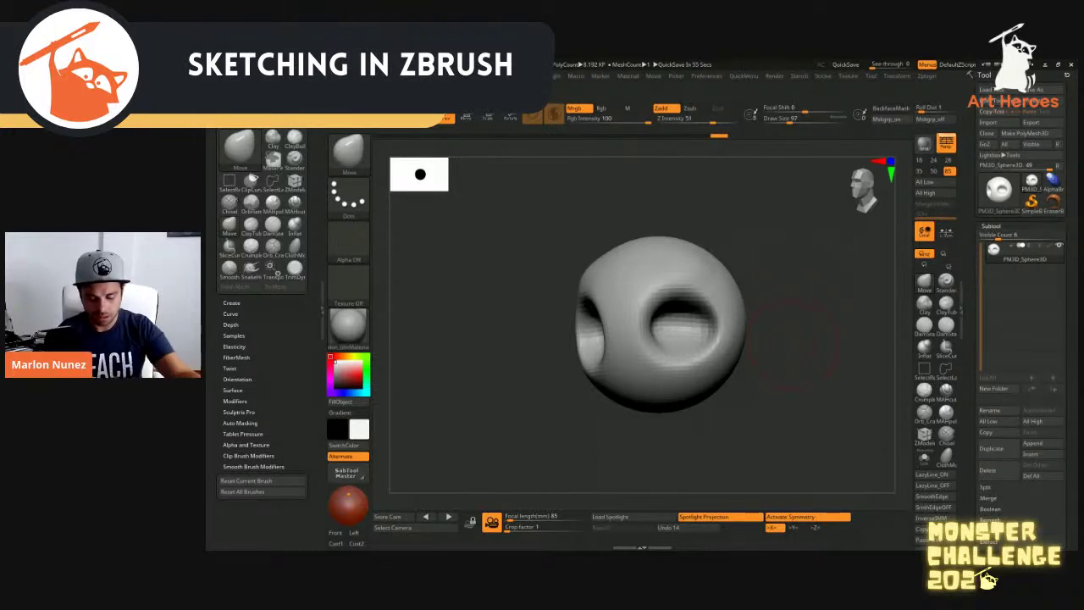
Refine the lower face around the eye sockets from the side and front, using draw sizes 182 and 120
left_click_drag(793, 344, 720, 342)
key("s")
left_click_drag(619, 348, 628, 355)
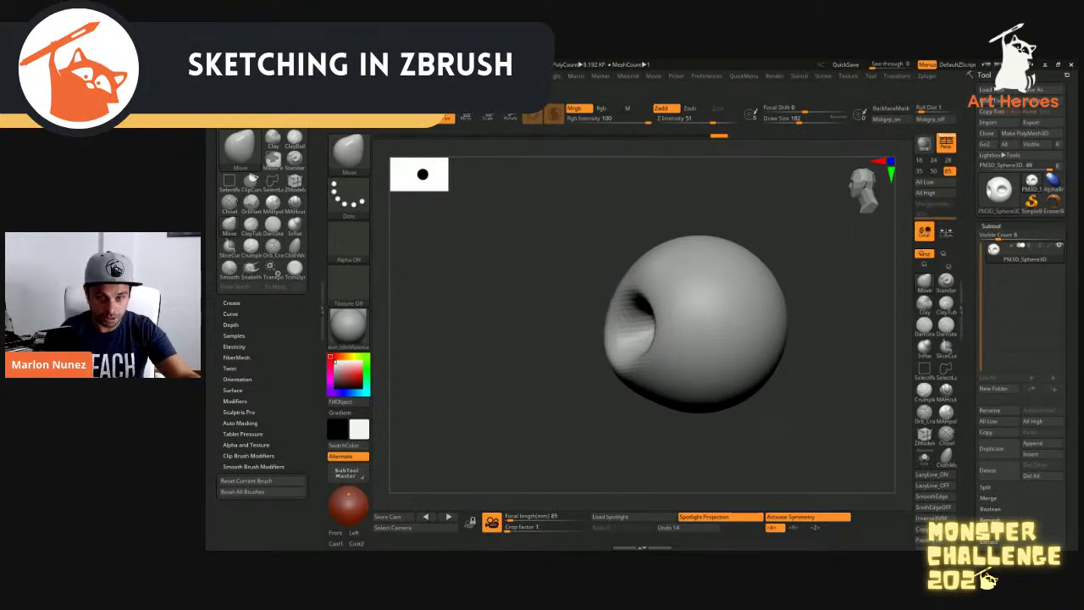
key("s")
mouse_move(614, 377)
left_mouse_down()
mouse_move(651, 415)
mouse_move(619, 389)
left_mouse_up()
mouse_move(619, 389)
right_mouse_down()
mouse_move(762, 403)
mouse_move(714, 412)
mouse_move(717, 424)
mouse_move(726, 407)
right_mouse_up()
key("s")
left_click_drag(733, 393, 726, 393)
Insert a cube as a new subtool and move it forward to the front of the head
left_click(1040, 443)
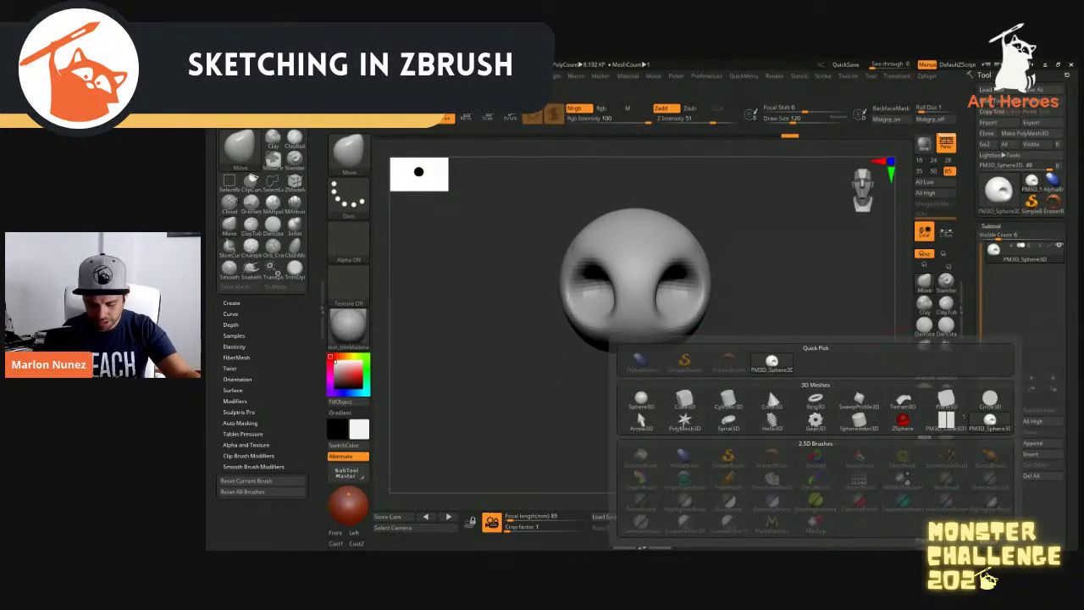
left_click(684, 402)
key("w")
right_click_drag(720, 286, 738, 331)
left_click_drag(600, 318, 553, 346)
right_click_drag(552, 345, 584, 346, "shift")
left_click_drag(650, 318, 708, 318)
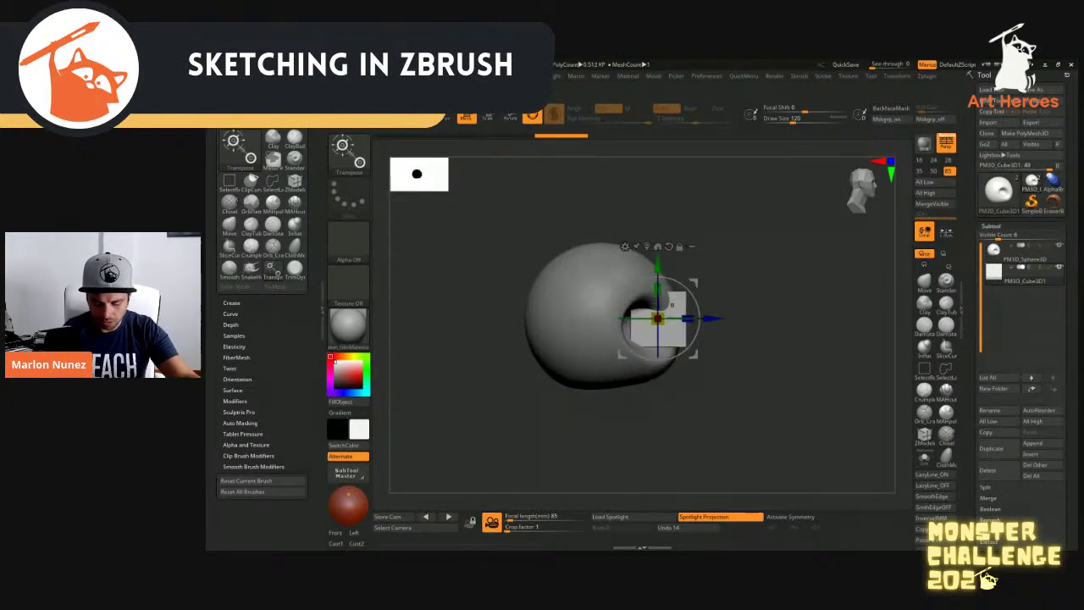
right_click_drag(708, 318, 628, 346, "shift")
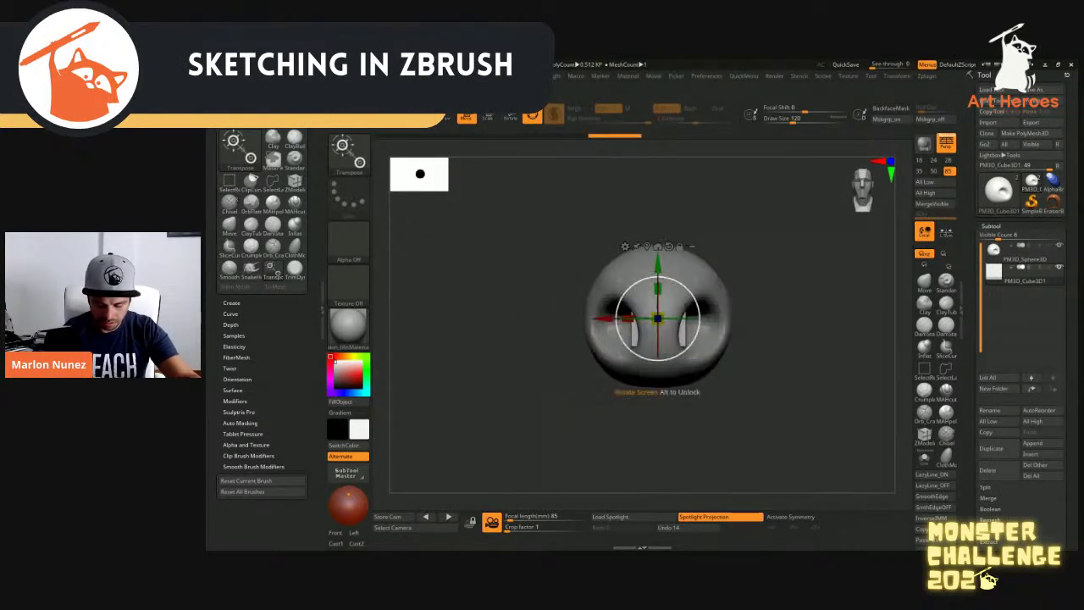
Lower and resize the cube at the mouth, then duplicate it sideways to form two front teeth
left_click_drag(657, 283, 635, 395)
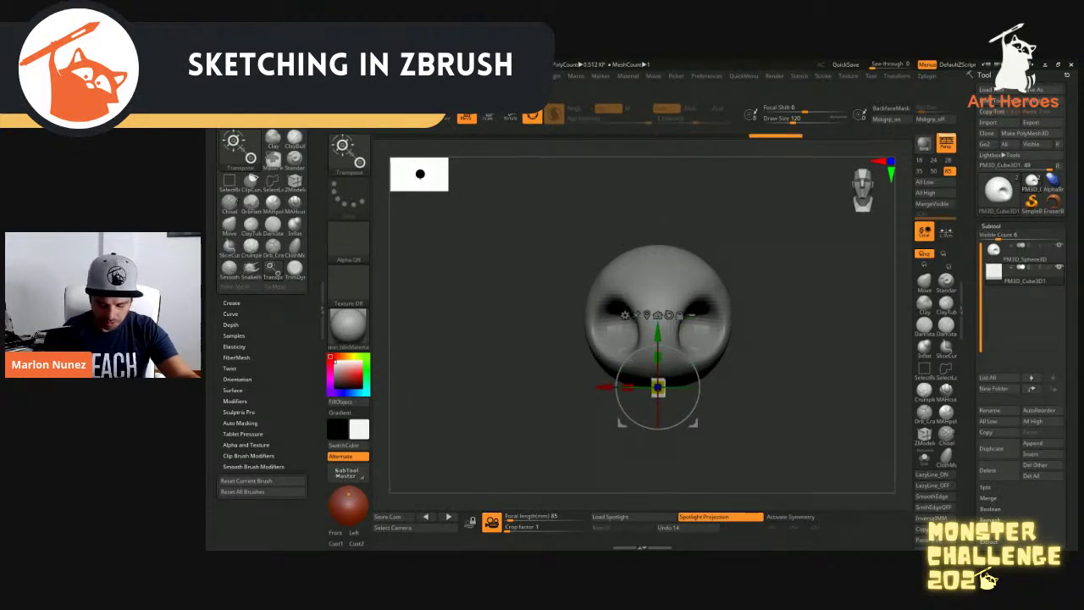
right_click_drag(635, 394, 635, 441, "ctrl")
left_click_drag(694, 422, 682, 416)
left_click_drag(593, 382, 673, 381, "ctrl")
left_click_drag(787, 381, 801, 398)
left_click_drag(542, 407, 678, 407)
left_click_drag(872, 405, 796, 405, "shift")
key("q")
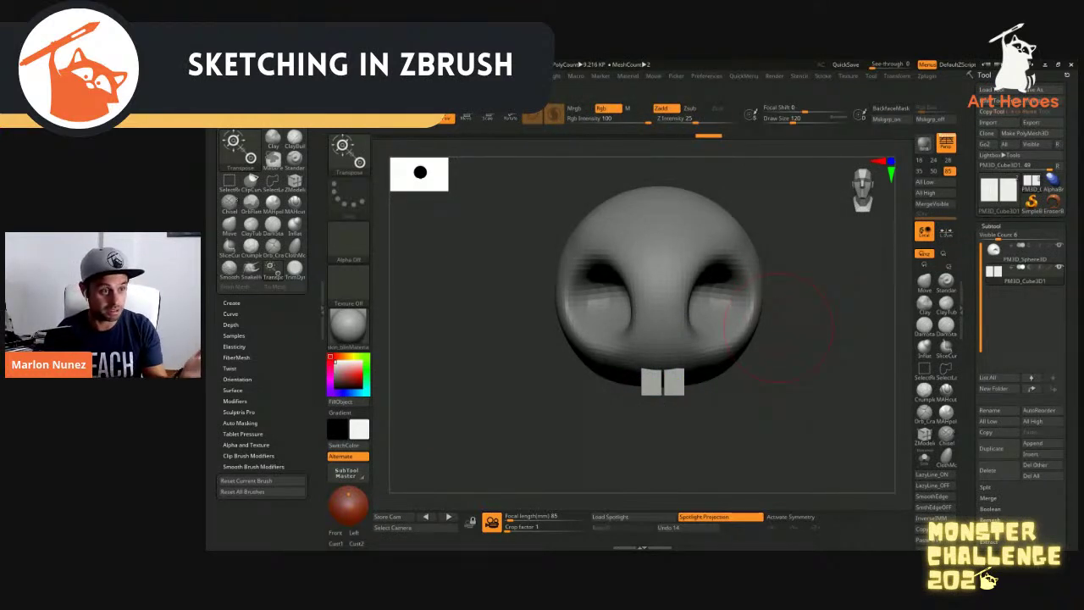
Select the head sphere's subtool again for sculpting with the Move brush at draw size 77
left_click_drag(789, 349, 813, 304, "alt")
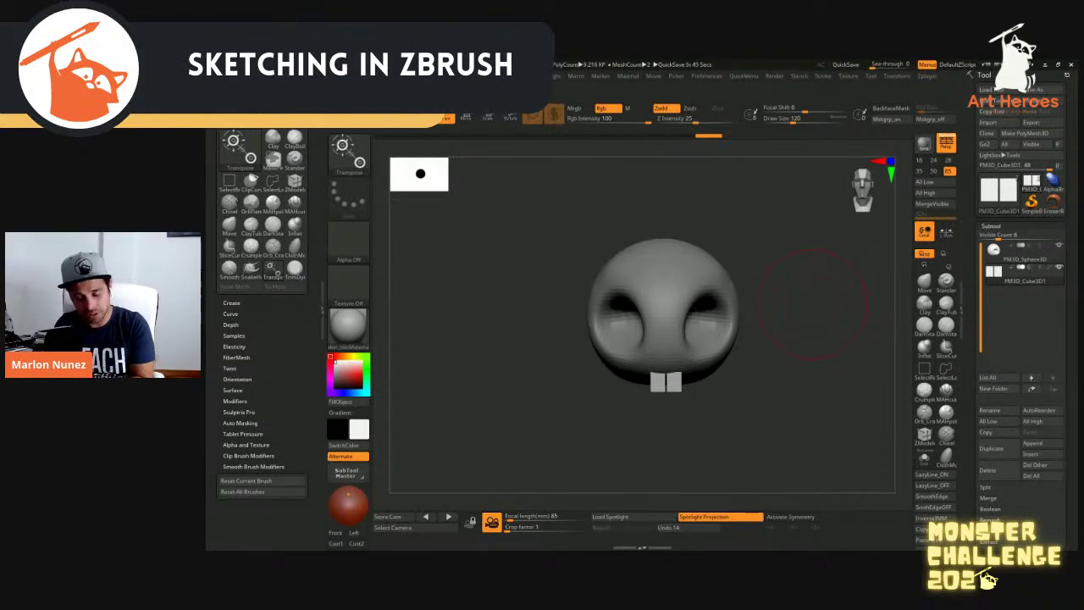
left_click_drag(786, 298, 805, 317)
mouse_move(729, 306)
left_mouse_down()
mouse_move(767, 334)
mouse_move(699, 361)
mouse_move(708, 345)
left_mouse_up()
key("s")
left_click(711, 336)
left_click(693, 358, "alt")
key("ctrl+z")
key("w")
key("q")
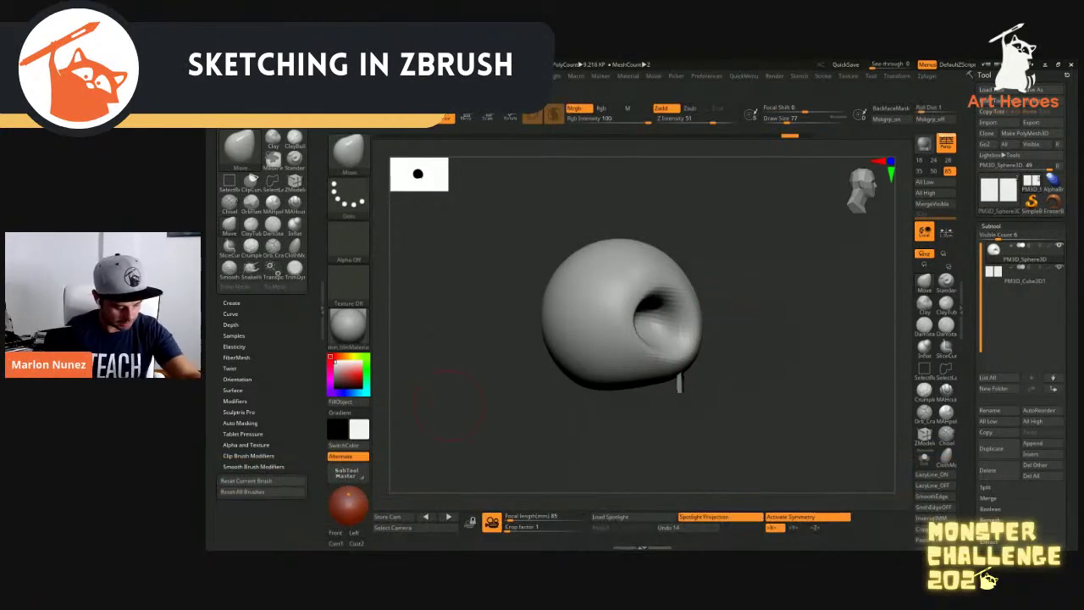
Switch to the DamStandard brush for the head and set its draw size to 46
left_click(336, 365)
mouse_move(702, 361)
left_mouse_down()
mouse_move(689, 361)
mouse_move(709, 363)
left_mouse_up()
key("s")
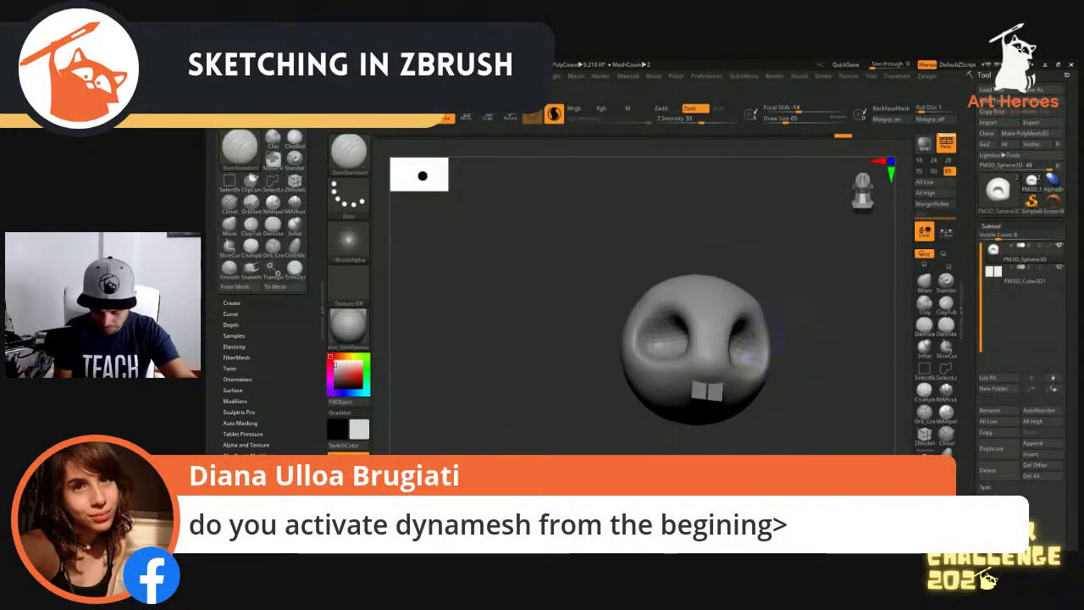
key("s")
left_click_drag(719, 366, 716, 365)
right_click_drag(709, 345, 653, 323, "alt")
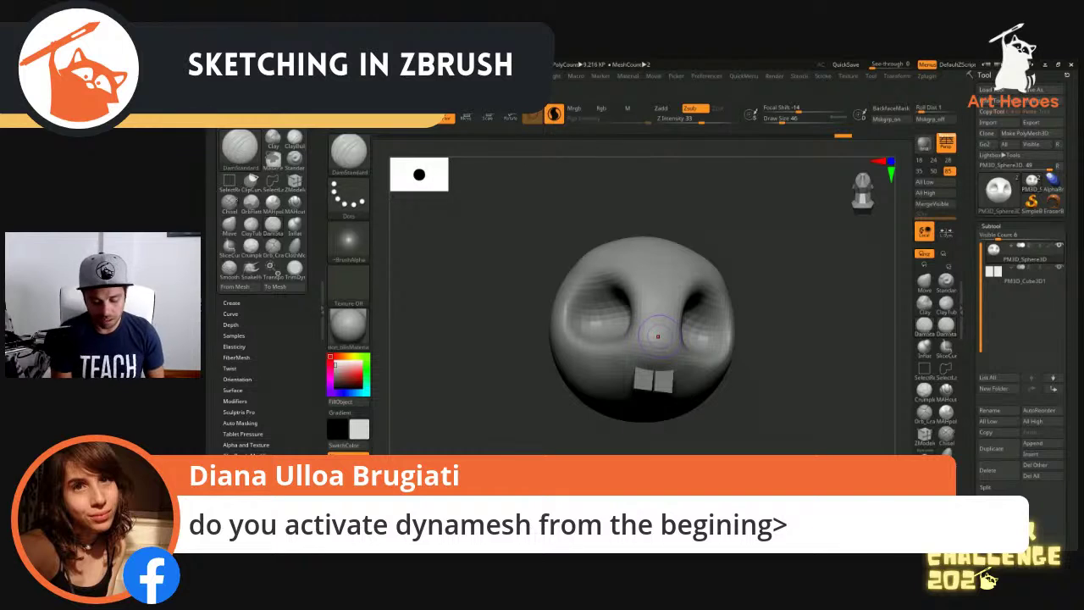
Display the head's polyframe, try a DamStandard stroke between the eye sockets and undo it
key("shift+f")
key("shift+f")
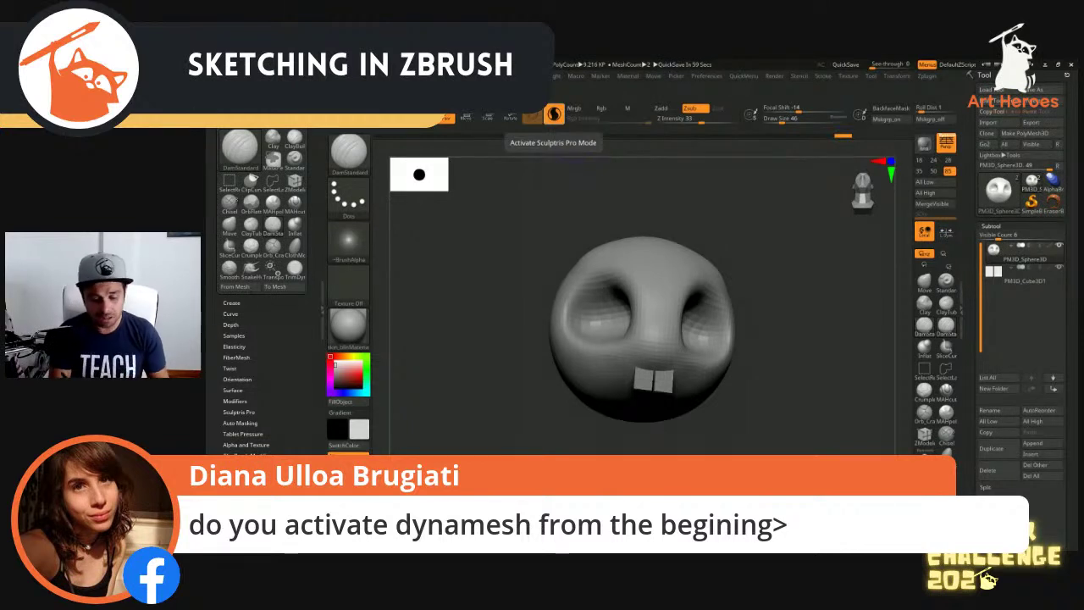
key("shift+f")
right_click_drag(774, 259, 774, 305, "ctrl")
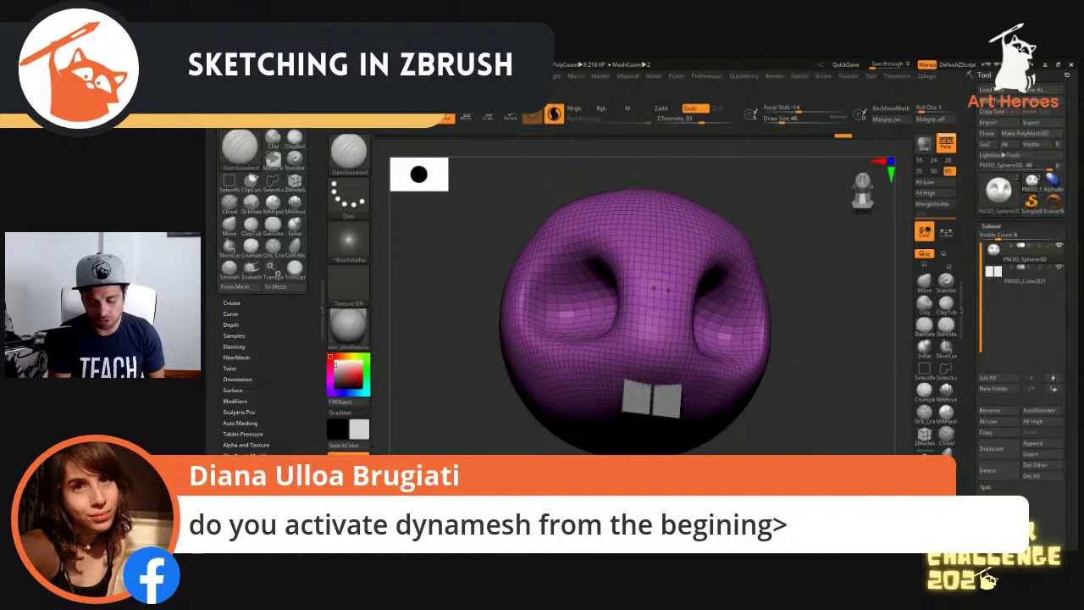
mouse_move(646, 318)
left_mouse_down()
mouse_move(689, 254)
mouse_move(640, 327)
left_mouse_up()
key("ctrl+z")
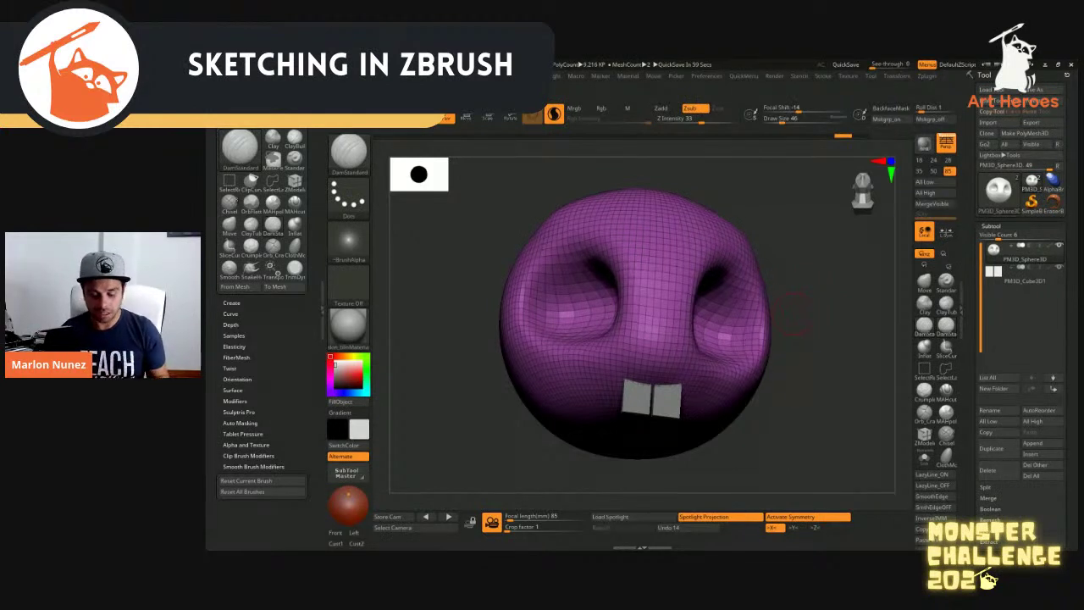
Hide the polyframe and carve a nose with nostril creases just above the front teeth using the DamStandard brush at draw size 46
left_click_drag(791, 314, 804, 385)
key("shift+f")
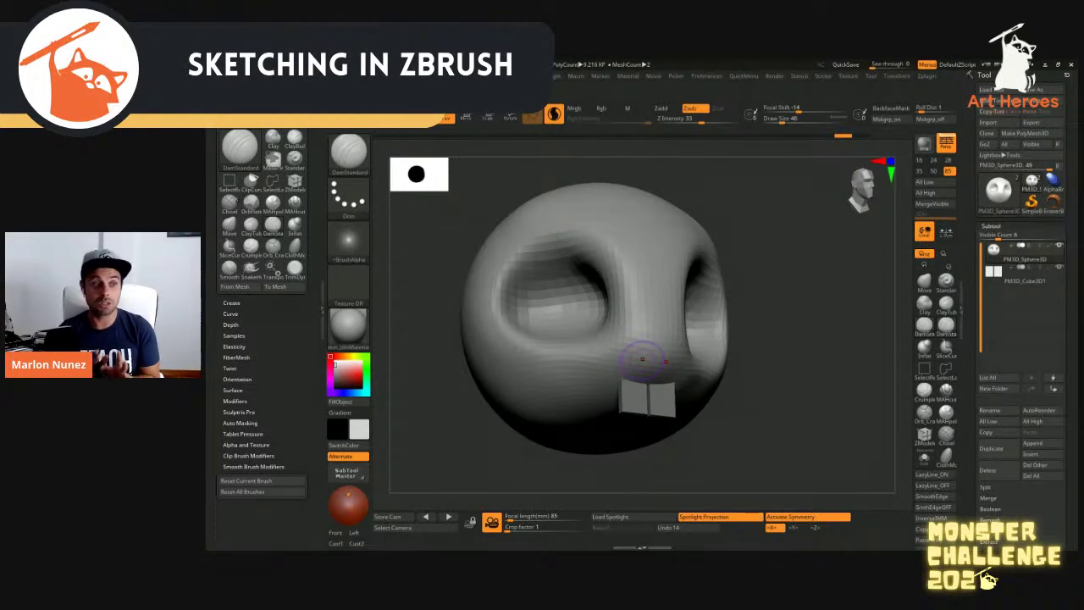
left_click_drag(834, 338, 789, 335)
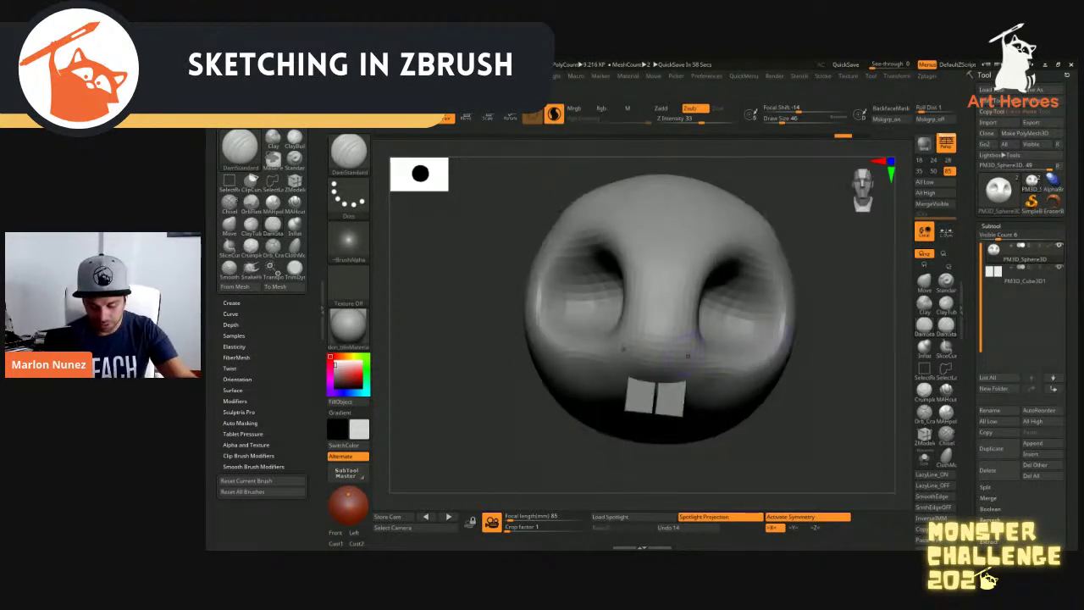
left_click_drag(662, 370, 700, 356)
right_click_drag(699, 356, 627, 356)
left_click_drag(688, 359, 696, 356)
right_click_drag(696, 356, 834, 339)
left_click_drag(625, 359, 637, 351)
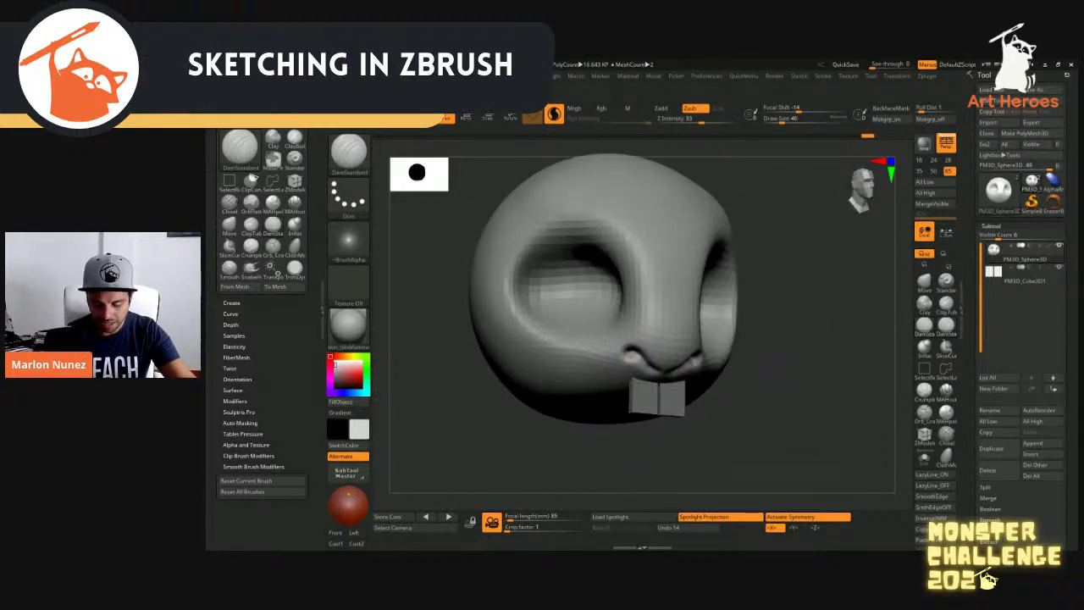
right_click_drag(559, 356, 632, 355)
left_click_drag(766, 368, 667, 353)
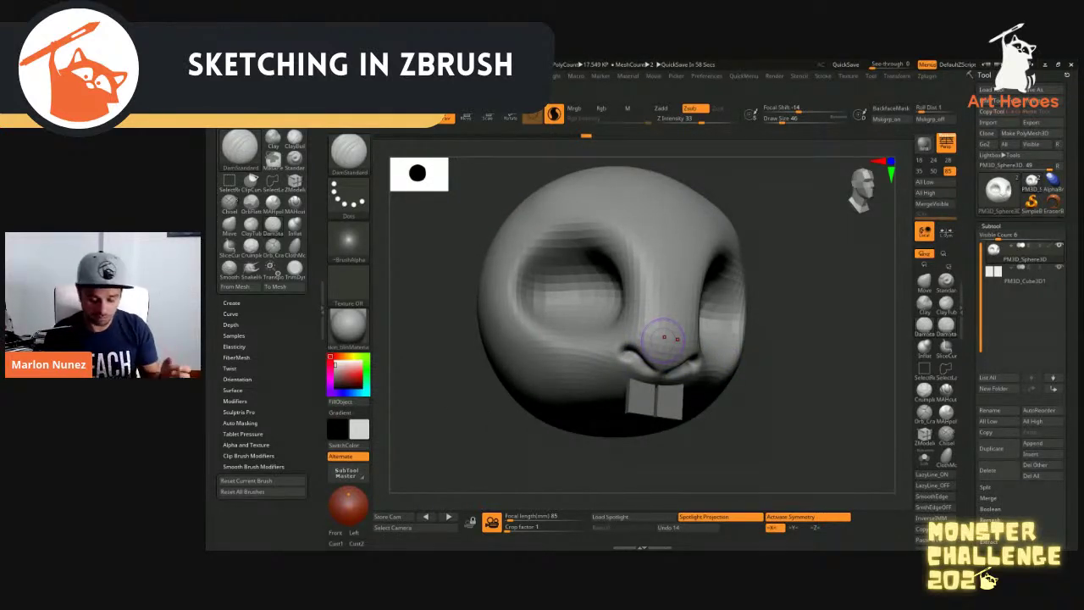
left_click_drag(789, 370, 668, 329)
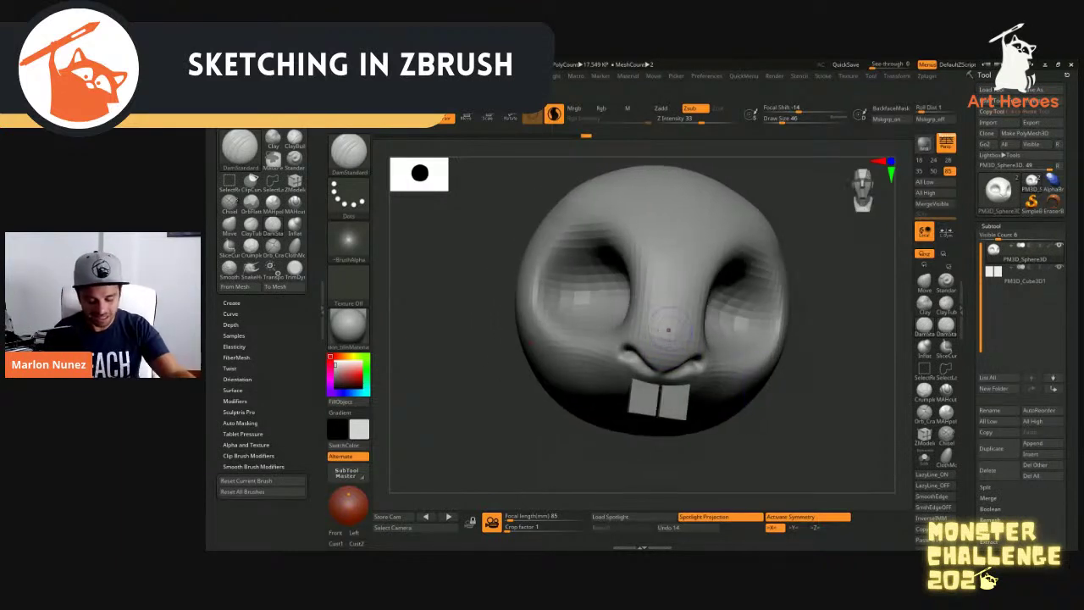
Examine the mesh density around the nose with the polyframe displayed, finishing with the polyframe hidden
key("shift")
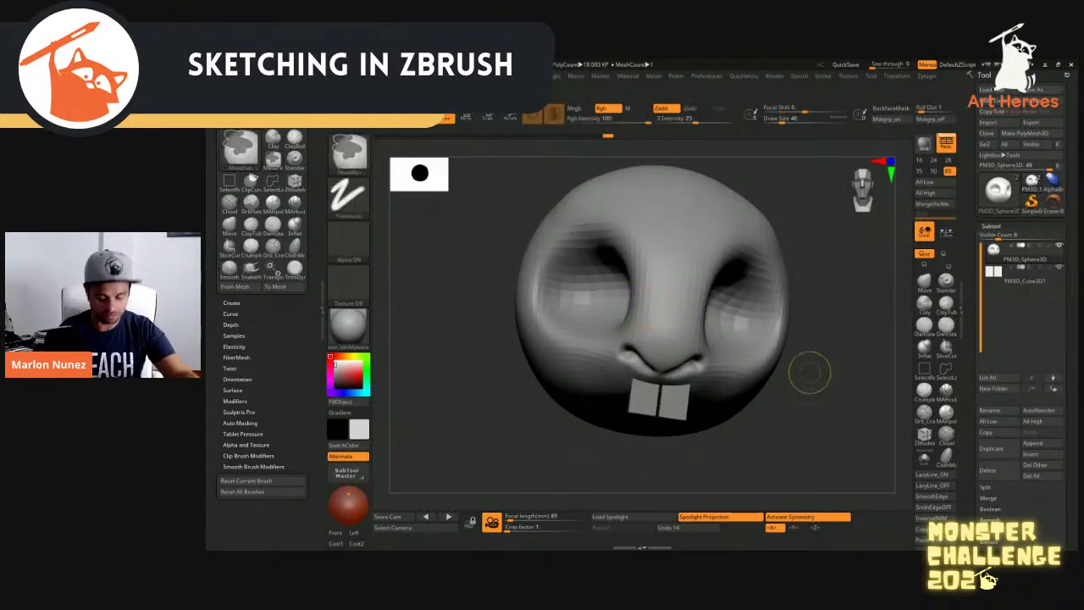
key("shift+f")
left_click_drag(808, 373, 808, 441, "alt")
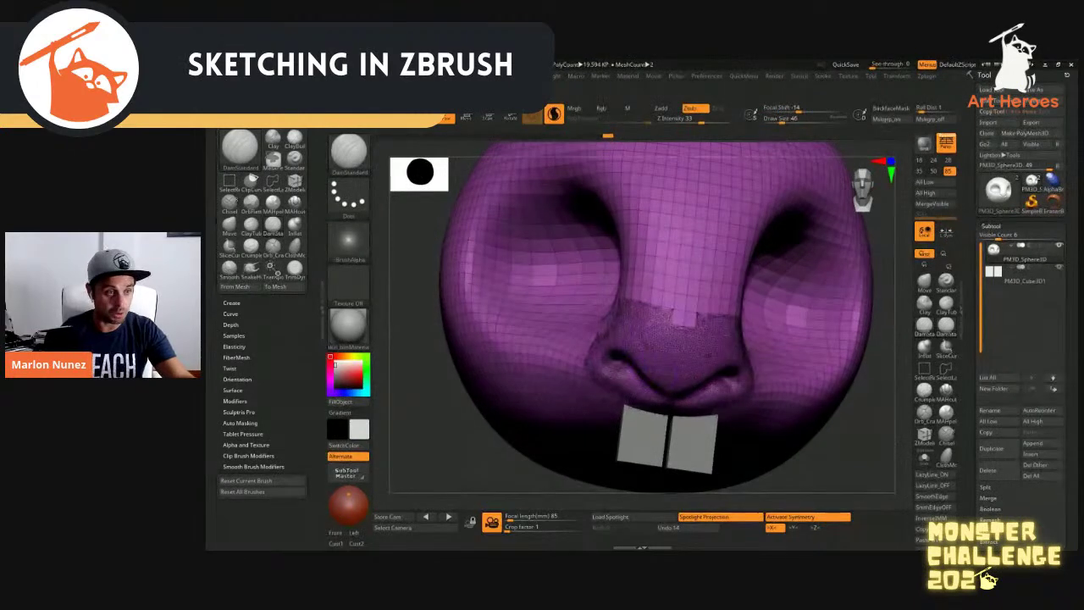
key("shift+f")
mouse_move(819, 397)
left_mouse_down("alt")
mouse_move(820, 330)
mouse_move(805, 372)
mouse_move(872, 373)
mouse_move(843, 373)
mouse_move(843, 330)
mouse_move(834, 356)
mouse_move(745, 365)
mouse_move(773, 343)
left_mouse_up("alt")
Switch to the Move brush at draw size 87 and reshape the head between the nose bridge and the eye socket
key("b")
key("m")
key("v")
key("bracketright")
key("bracketright")
key("bracketright")
key("bracketright")
key("bracketright")
key("bracketright")
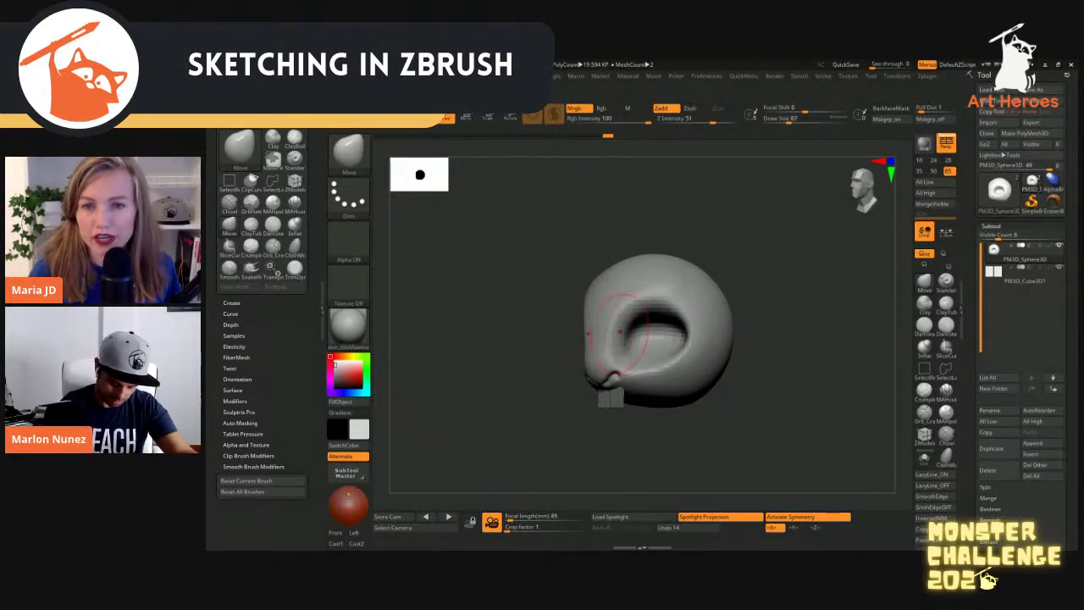
left_click_drag(610, 330, 619, 333)
mouse_move(745, 292)
left_mouse_down()
mouse_move(796, 290)
mouse_move(786, 289)
left_mouse_up()
Try to pull the upper sides of the head outward with the Move brush at draw size 90, and undo it
key("s")
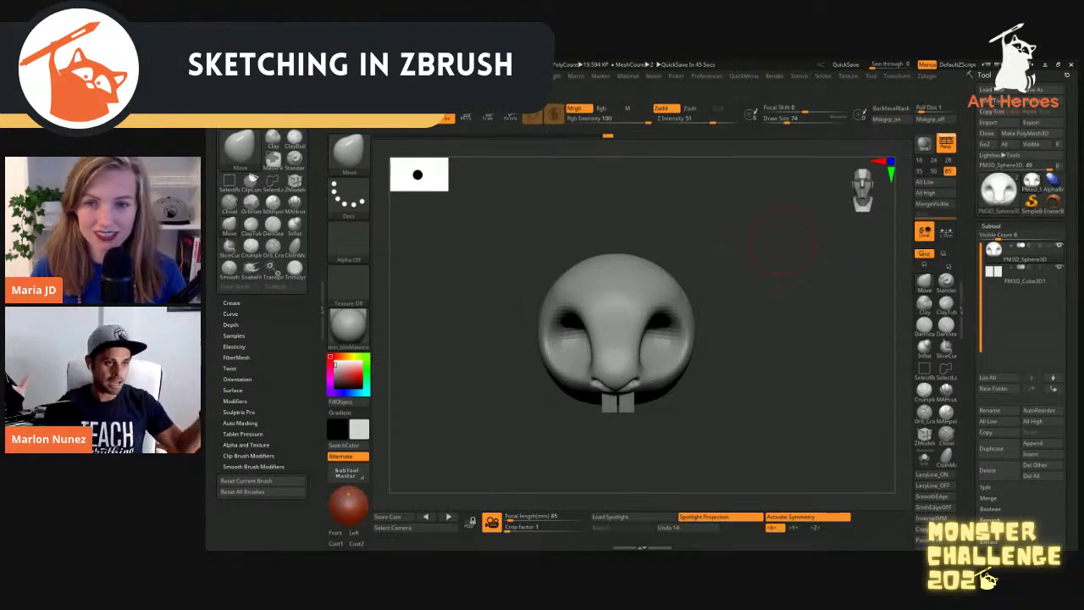
mouse_move(747, 295)
left_mouse_down("alt")
mouse_move(733, 282)
mouse_move(689, 298)
mouse_move(733, 286)
left_mouse_up("alt")
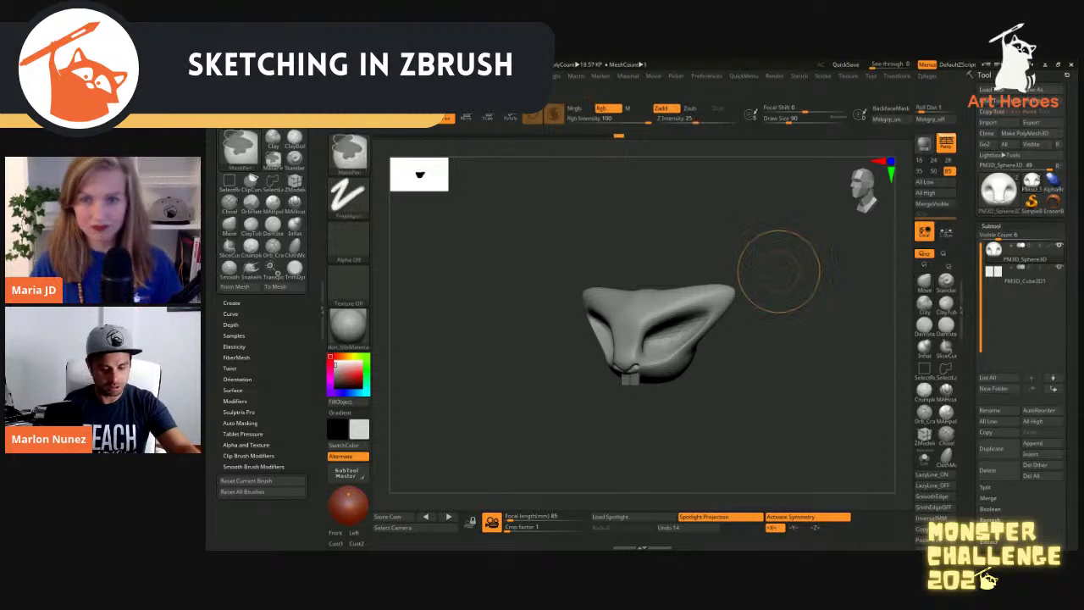
key("shift+f")
key("ctrl+z")
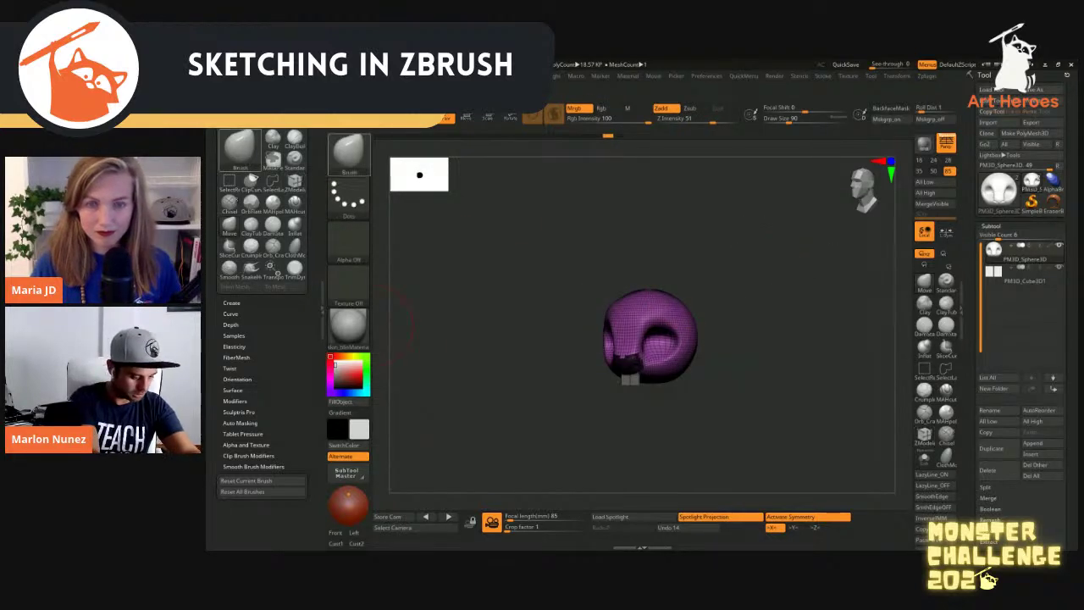
Try to pull two long curved horns out of the head with the SnakeHook brush at draw size 71, and undo them
left_click(348, 151)
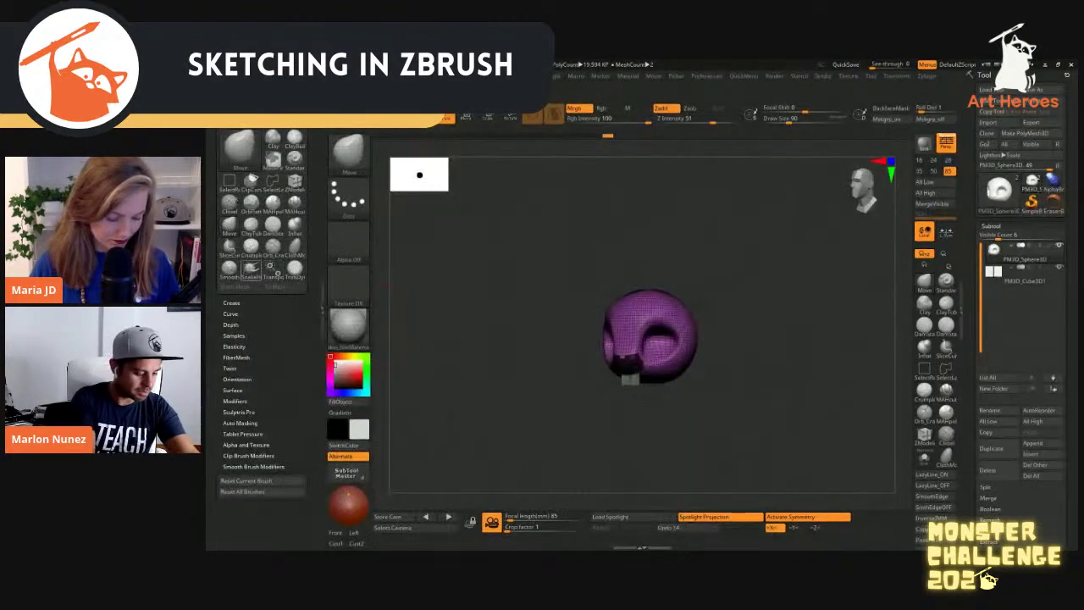
left_click(251, 269)
key("s")
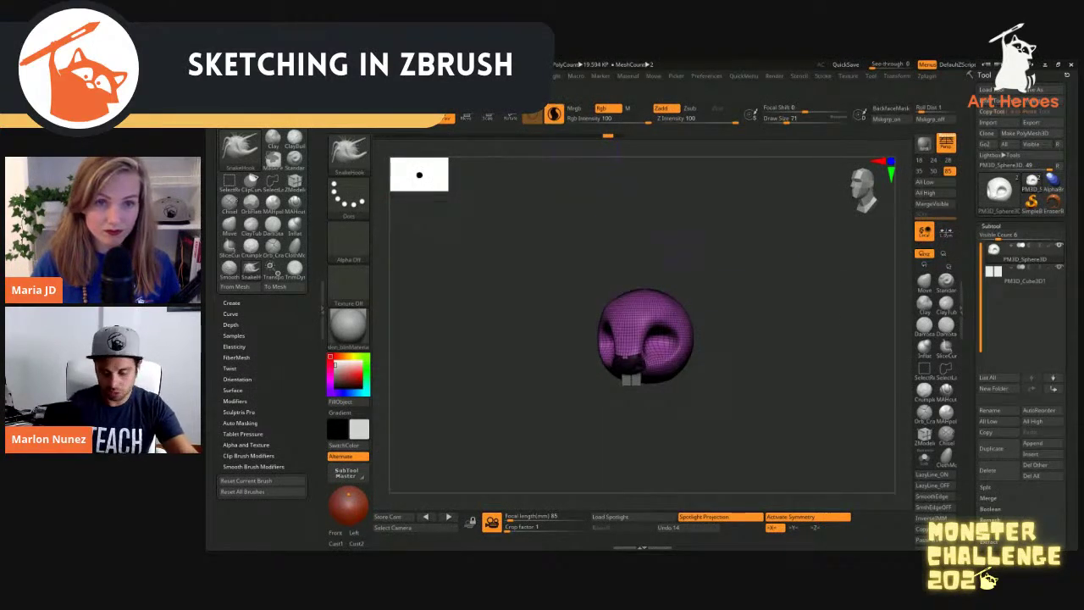
mouse_move(673, 311)
left_mouse_down()
mouse_move(724, 300)
mouse_move(761, 242)
mouse_move(798, 228)
left_mouse_up()
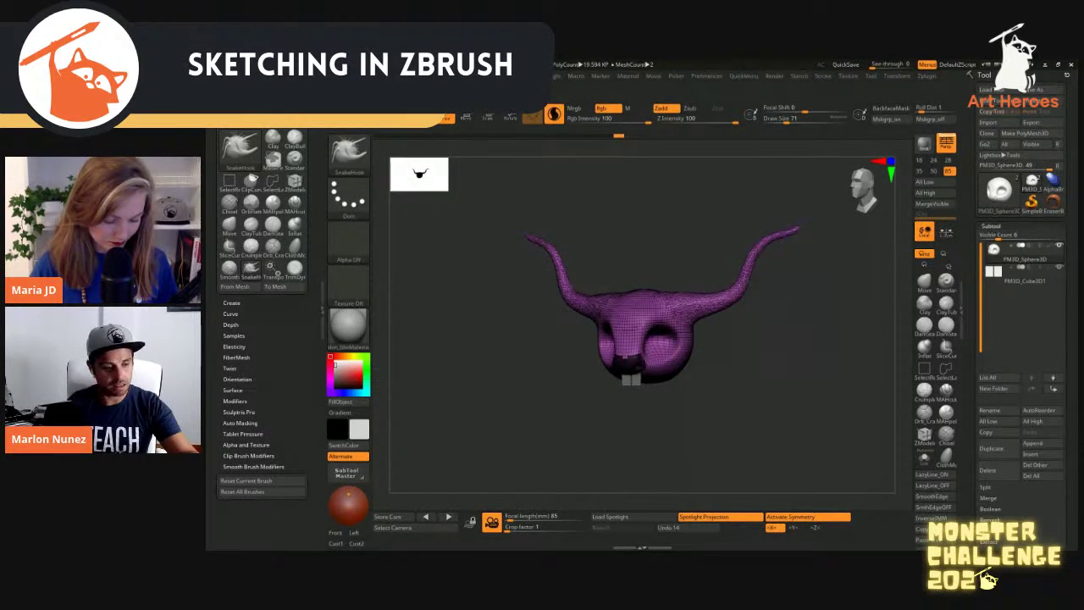
key("shift+f")
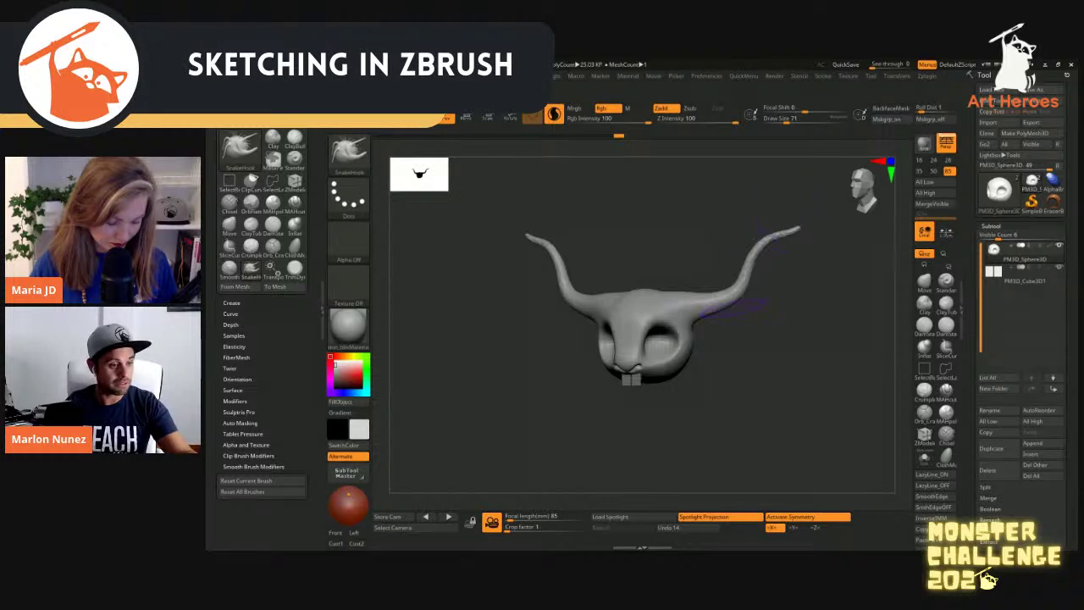
key("ctrl+z")
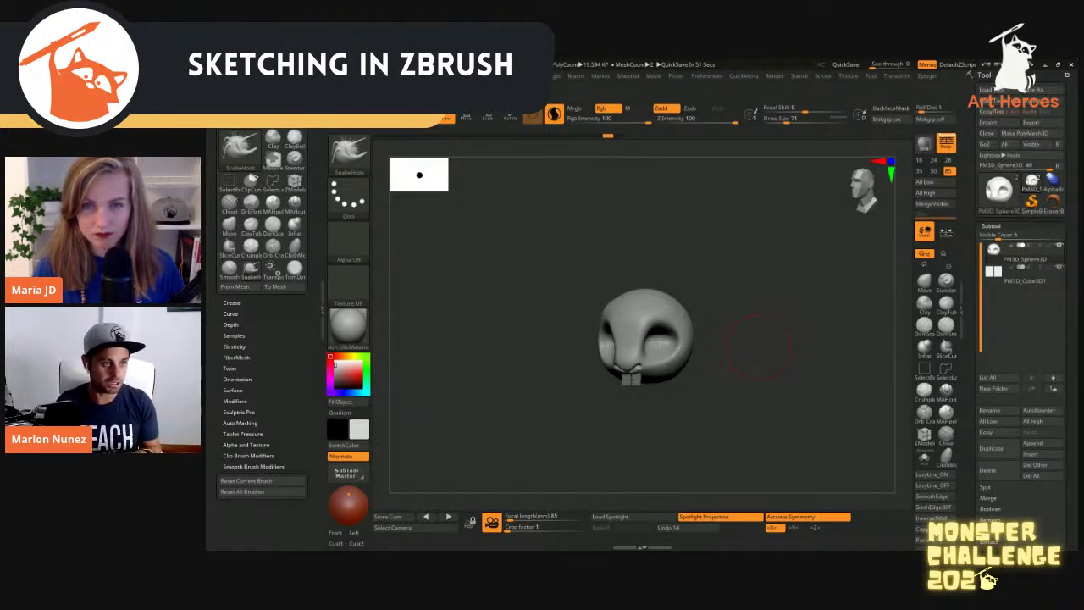
Reselect the head subtool, switch to the Move brush and begin reshaping the back of the head from the side
left_click(1023, 275)
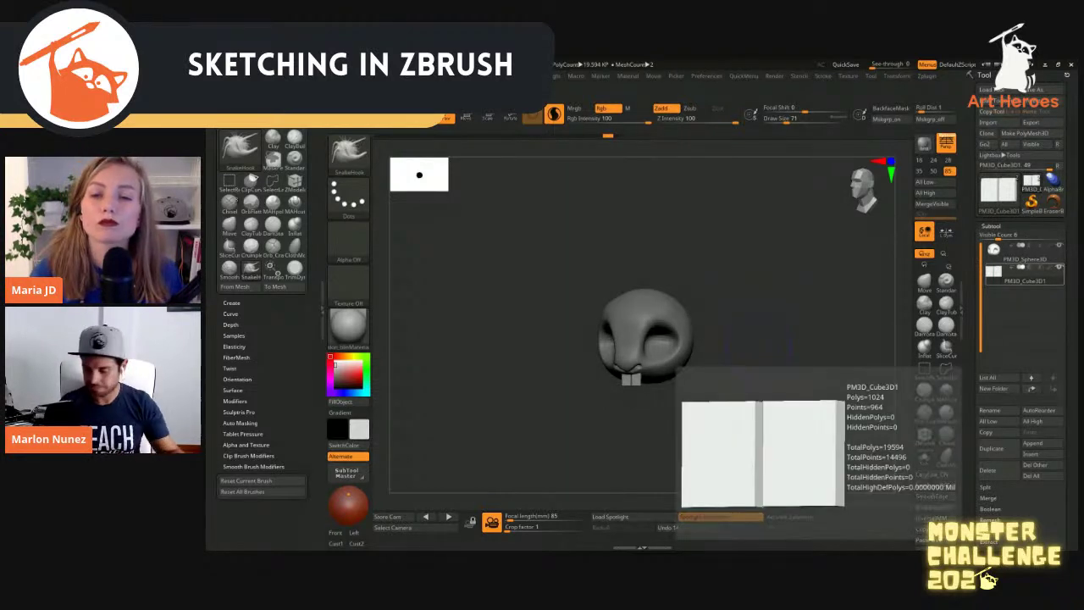
key("Up")
mouse_move(749, 333)
left_mouse_down()
mouse_move(779, 356)
mouse_move(733, 314)
left_mouse_up()
key("b")
key("m")
key("v")
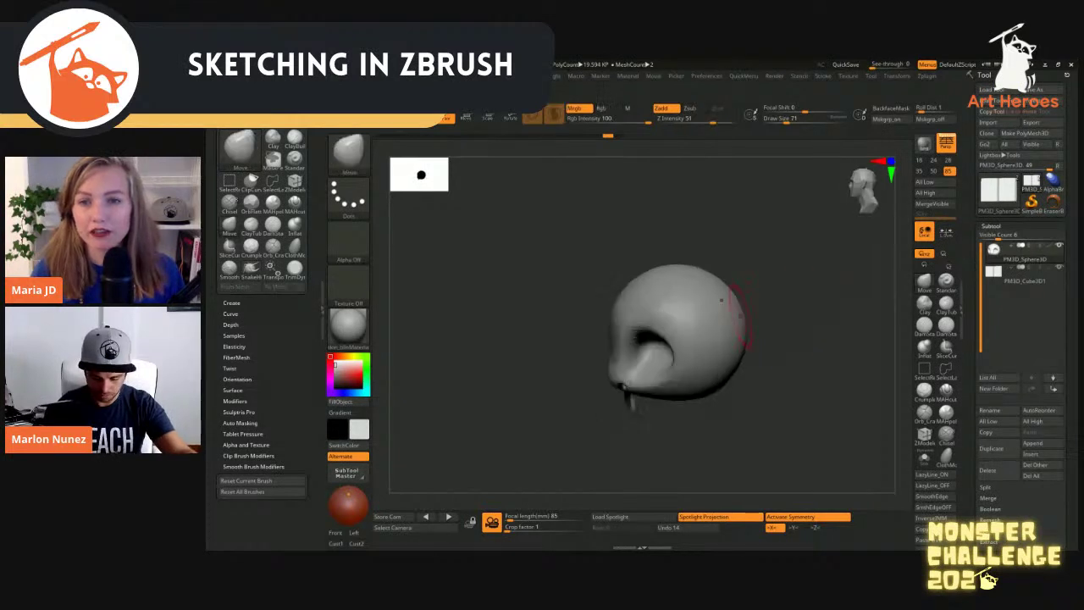
key("s")
key("s")
left_click_drag(708, 316, 700, 312, "alt")
mouse_move(786, 288)
left_mouse_down()
mouse_move(750, 286)
mouse_move(701, 322)
mouse_move(809, 279)
mouse_move(759, 273)
mouse_move(744, 287)
mouse_move(776, 280)
left_mouse_up()
key("s")
key("s")
Lengthen the skull and push a hollow into its side behind the eye socket with the Move brush, undoing the last stroke
left_click_drag(754, 284, 759, 293)
left_click_drag(815, 322, 786, 322)
key("s")
left_click_drag(761, 286, 765, 286)
left_click_drag(746, 270, 738, 263)
left_click_drag(796, 373, 815, 356)
key("s")
mouse_move(730, 393)
left_mouse_down()
mouse_move(741, 393)
mouse_move(738, 370)
mouse_move(766, 390)
mouse_move(709, 373)
mouse_move(779, 423)
left_mouse_up()
key("s")
left_click_drag(713, 368, 766, 296)
key("ctrl+z")
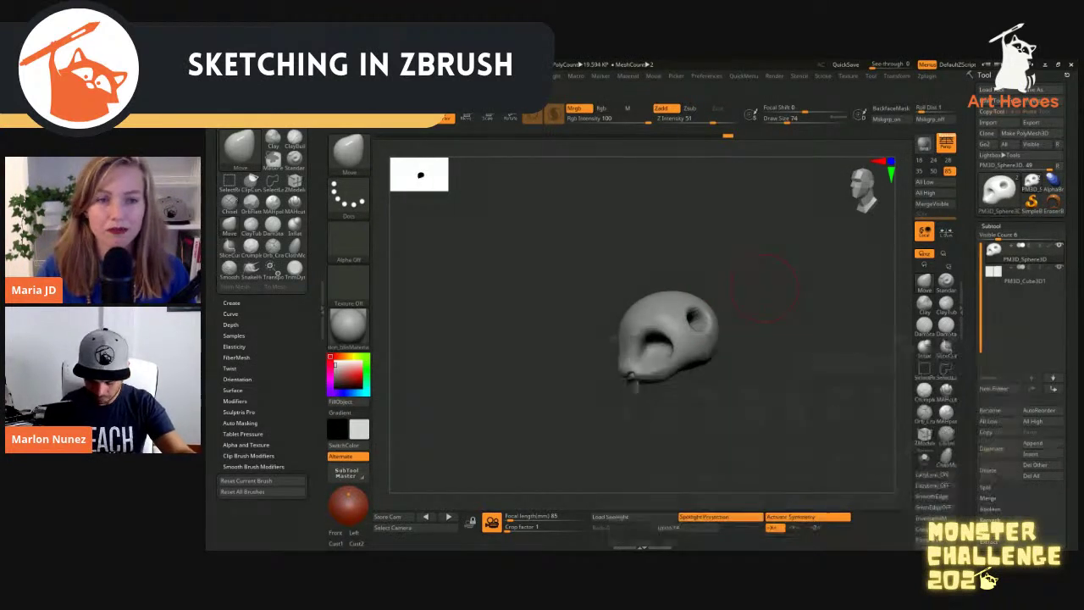
Append a Sphere3D as a new subtool, scale it down to an eyeball and move it toward one eye socket
left_click(1042, 443)
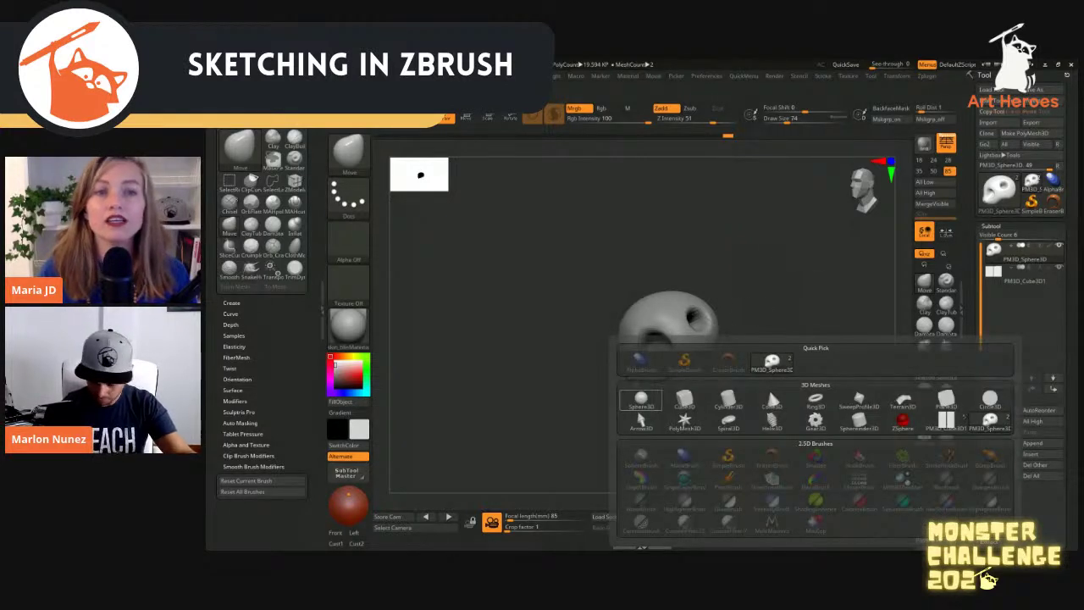
left_click(641, 400)
key("w")
left_click_drag(809, 343, 877, 343, "shift")
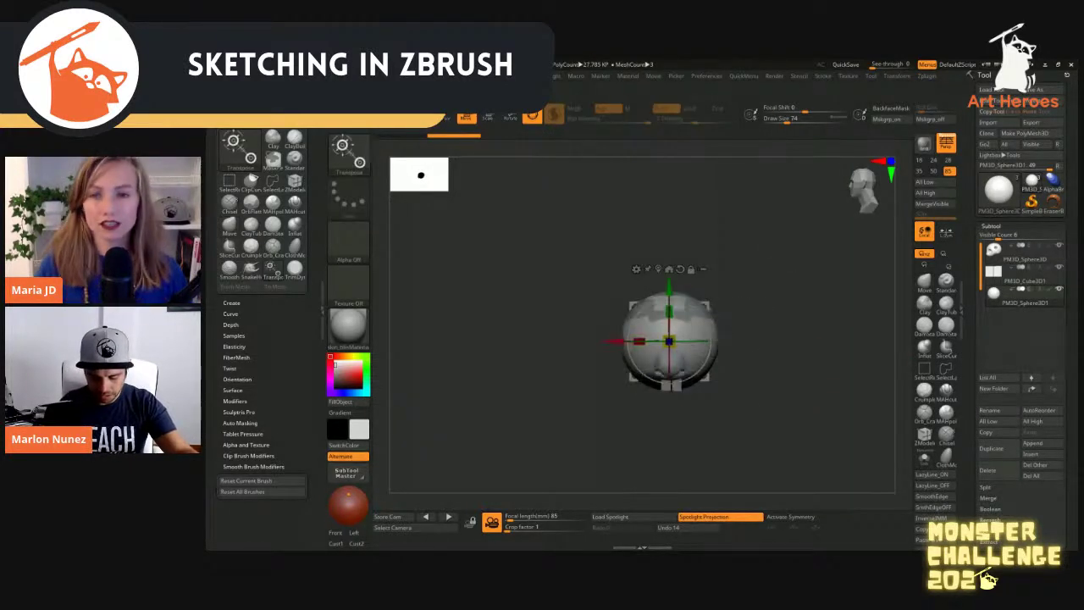
left_click_drag(708, 302, 622, 348)
left_click_drag(779, 355, 846, 355)
left_click_drag(664, 320, 693, 351)
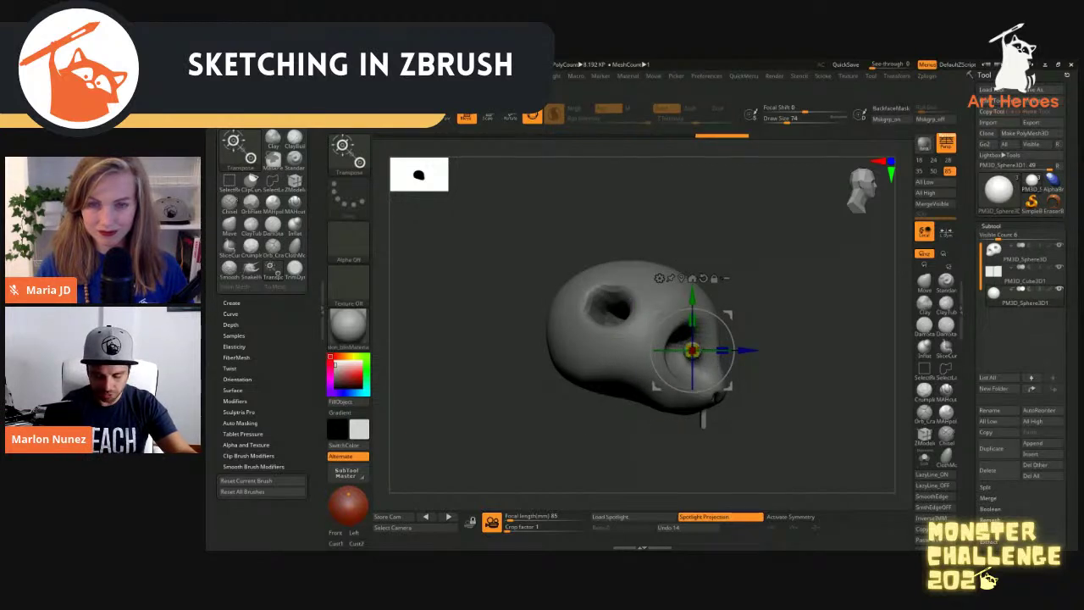
left_click_drag(813, 356, 745, 356)
left_click_drag(813, 356, 885, 356)
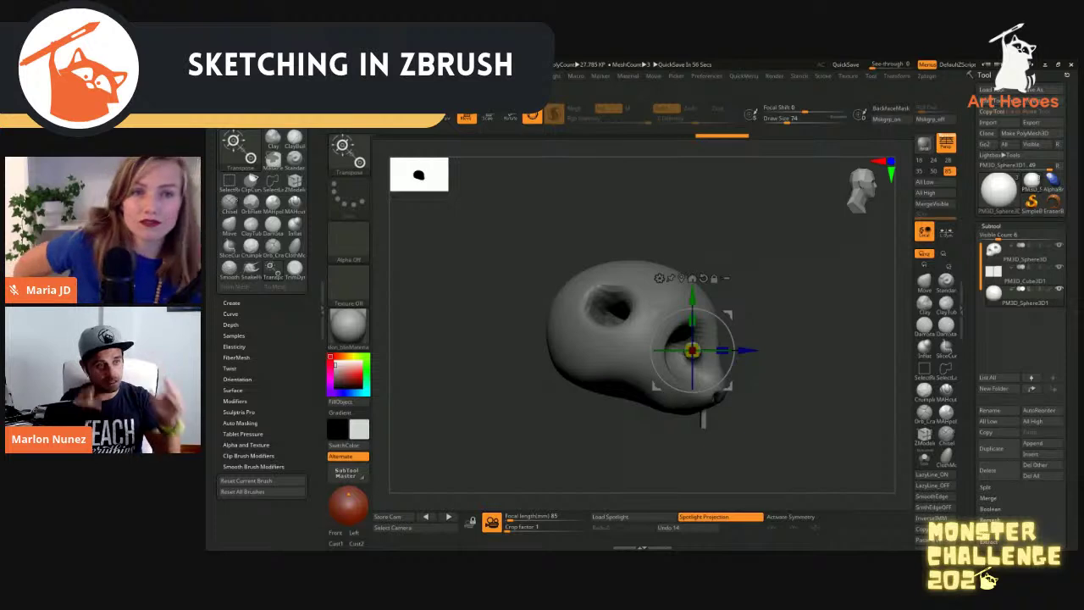
Fine-tune the eyeball's size and position so that it sits inside the eye socket in the side and front views
left_click_drag(703, 415, 709, 459)
left_click_drag(692, 351, 708, 350)
left_click_drag(796, 406, 822, 406)
left_click_drag(745, 350, 736, 349)
left_click_drag(821, 407, 678, 406)
left_click_drag(682, 350, 688, 347)
right_click_drag(796, 407, 707, 387, "ctrl")
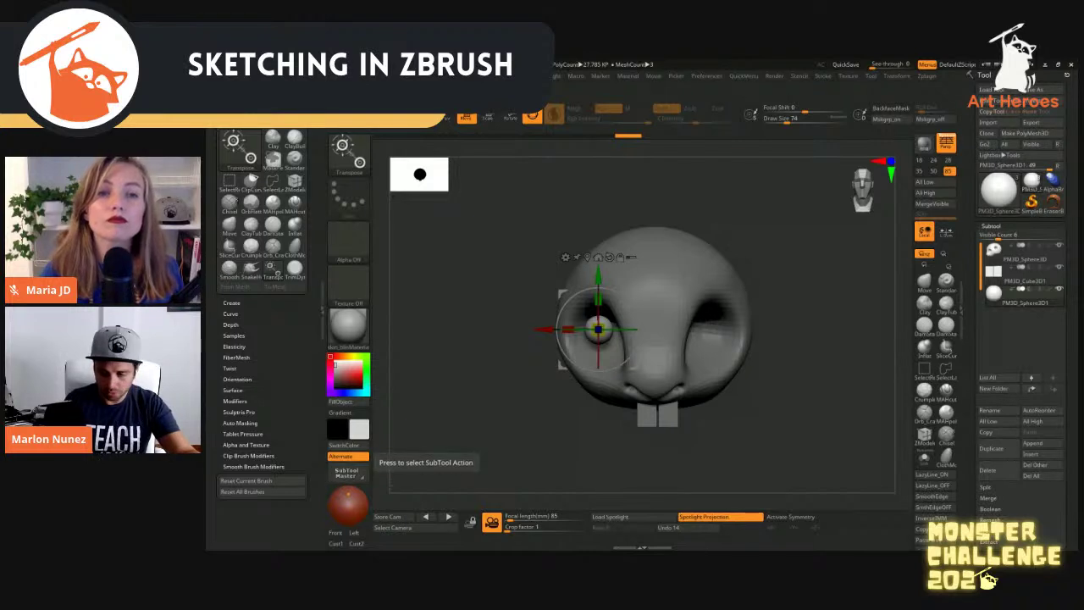
Mirror the eyeball across the X axis with SubTool Master, merging both eyes into one subtool
left_click(926, 76)
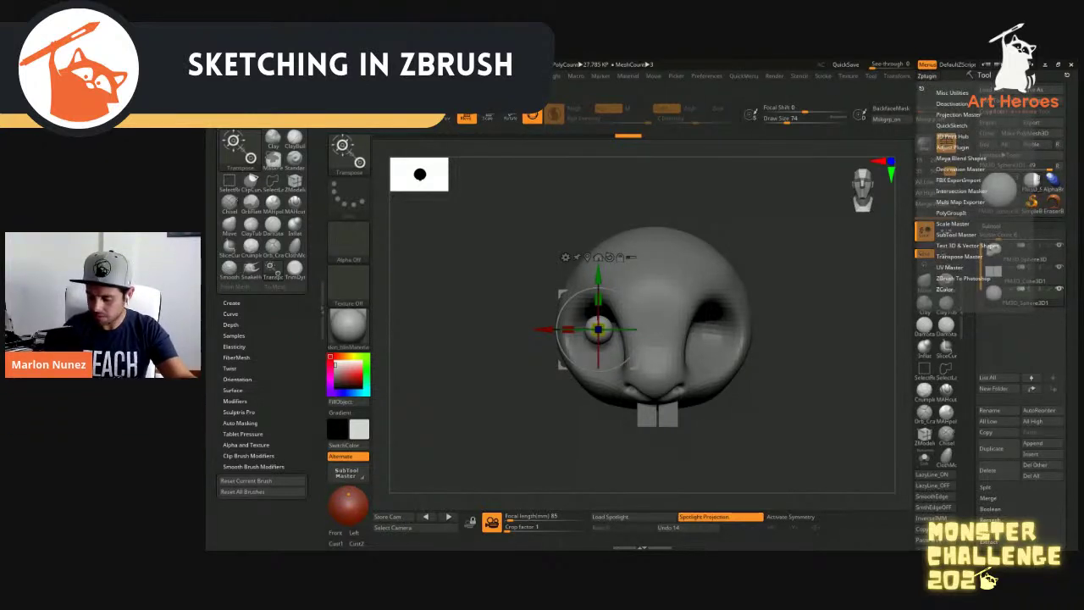
left_click(956, 234)
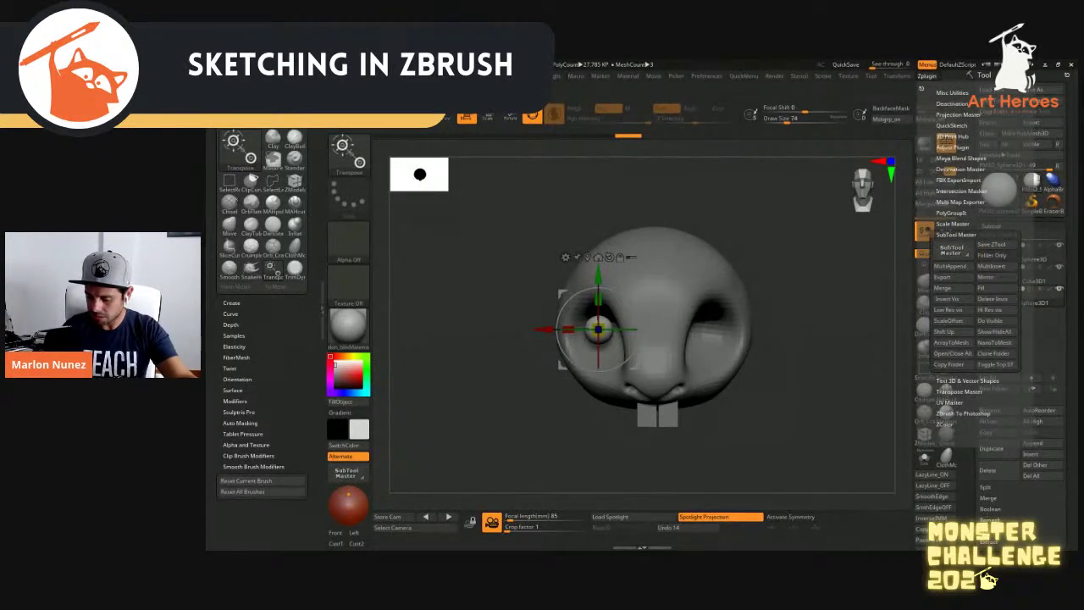
left_click(950, 252)
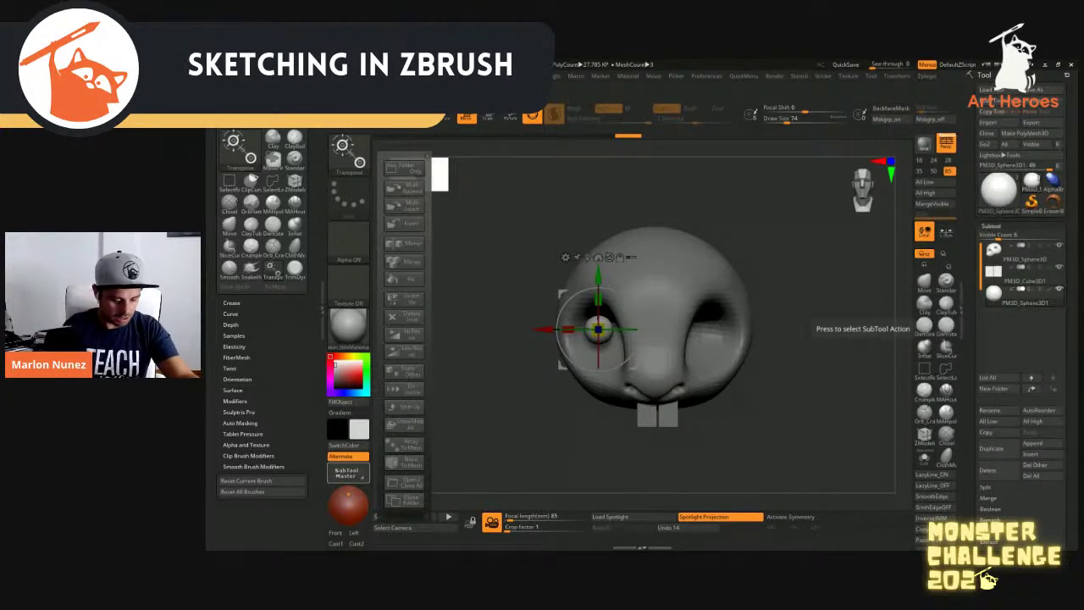
left_click(404, 243)
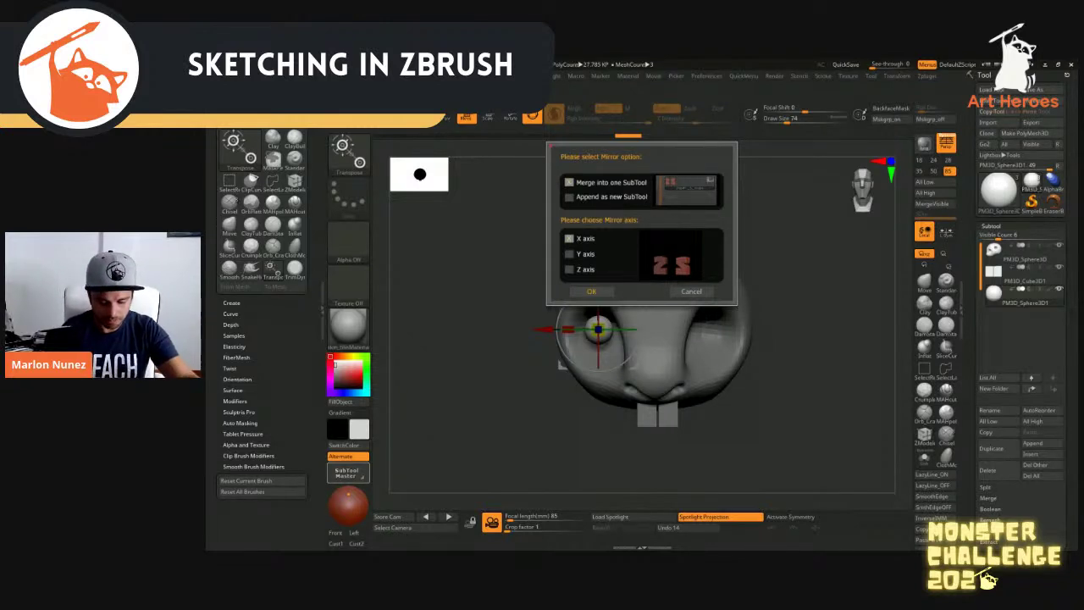
left_click(591, 291)
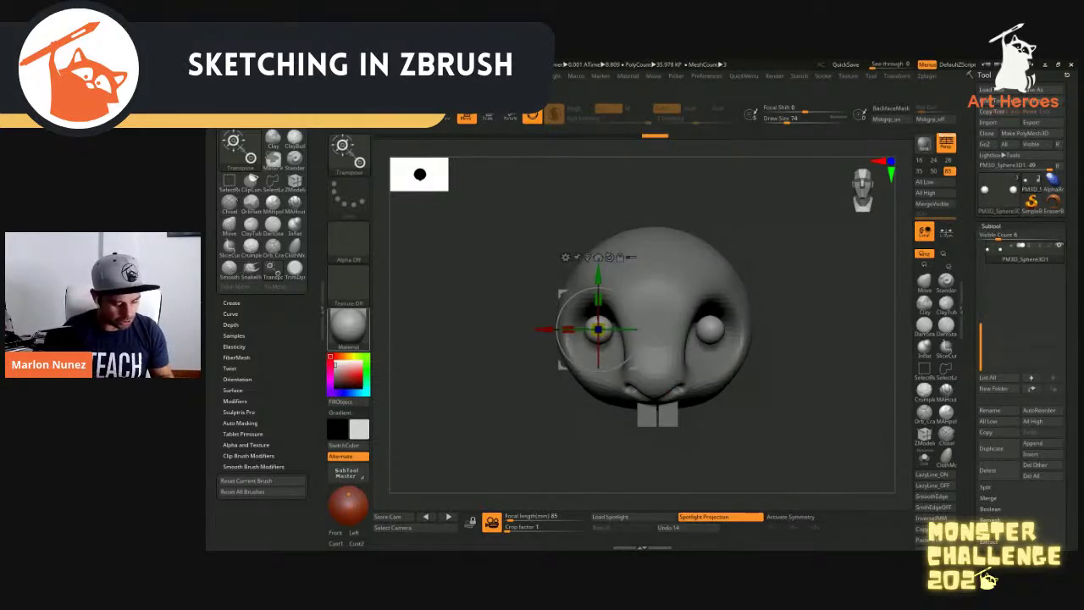
Choose the "eyes" material as the current material for the eyeballs
left_click(348, 325)
mouse_move(709, 439)
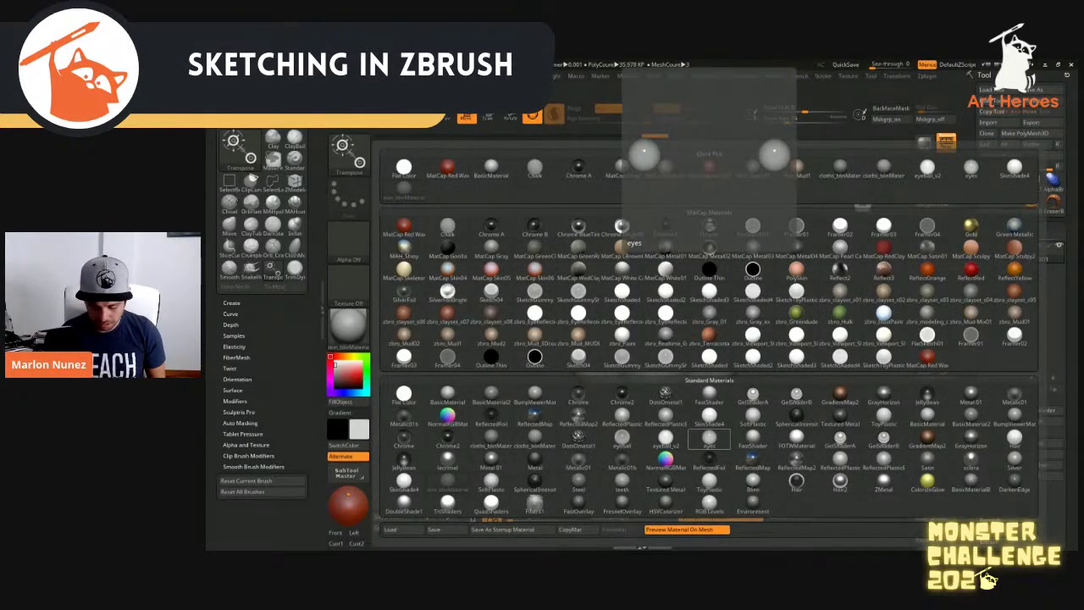
left_click(622, 227)
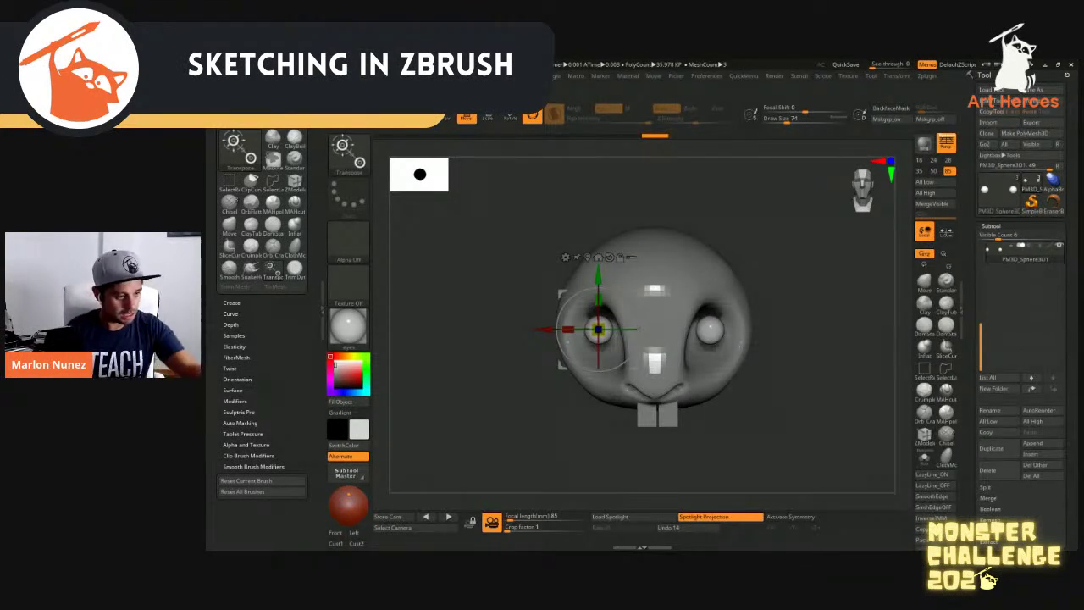
Return to Draw mode with the Move brush and set the current colour to a pale yellow
key("q")
left_click(350, 356)
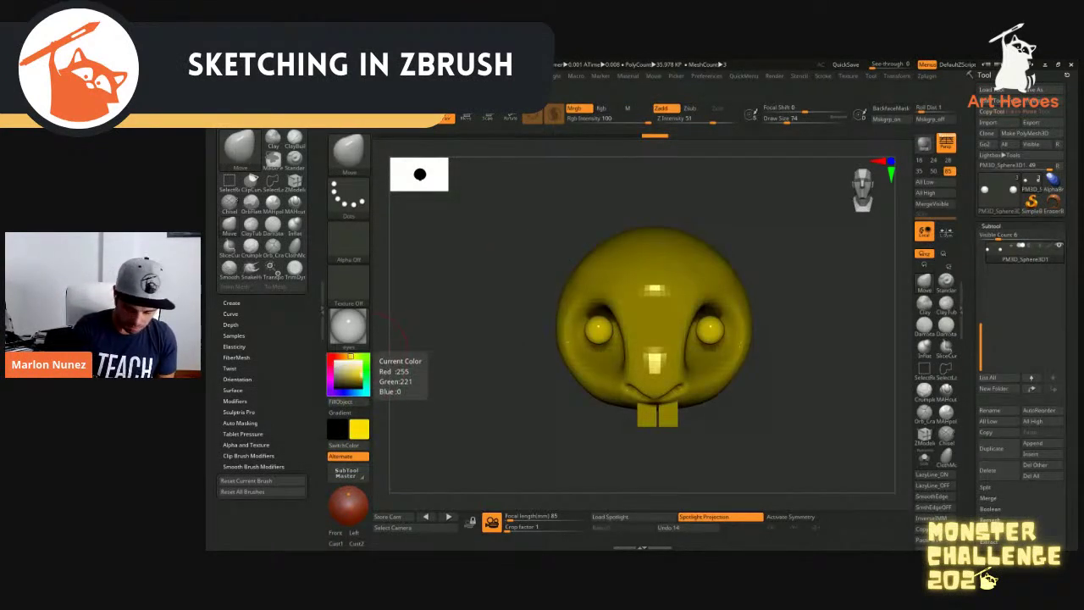
left_click(341, 369)
left_click_drag(341, 369, 348, 365)
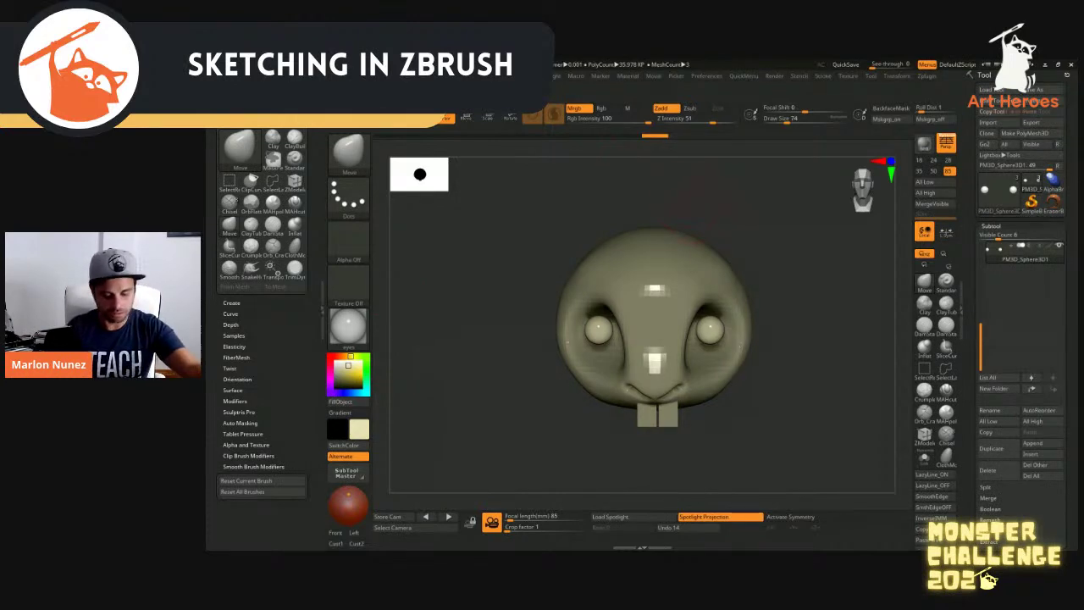
Select the head subtool, assign it the skin material and fill it with a light grey colour
left_click_drag(981, 345, 981, 265)
left_click(999, 252)
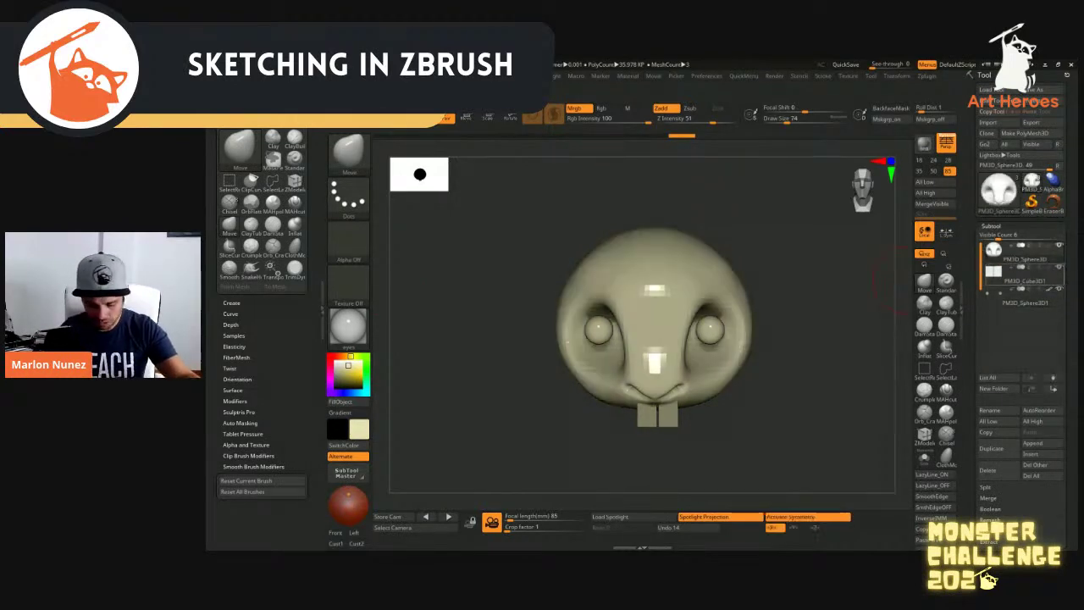
left_click(348, 329)
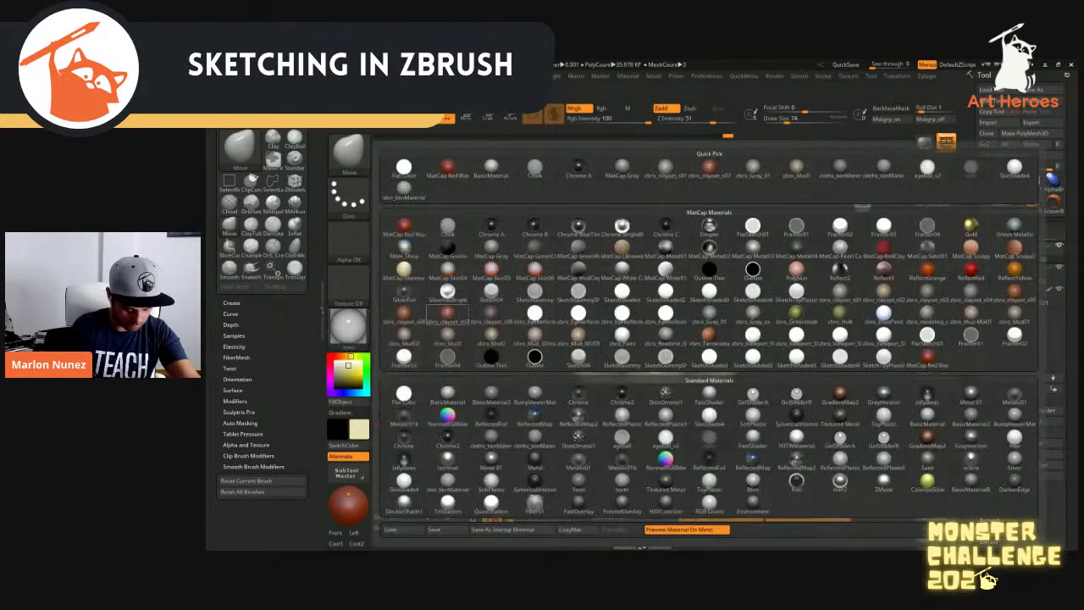
left_click(447, 460)
left_click_drag(343, 370, 335, 366)
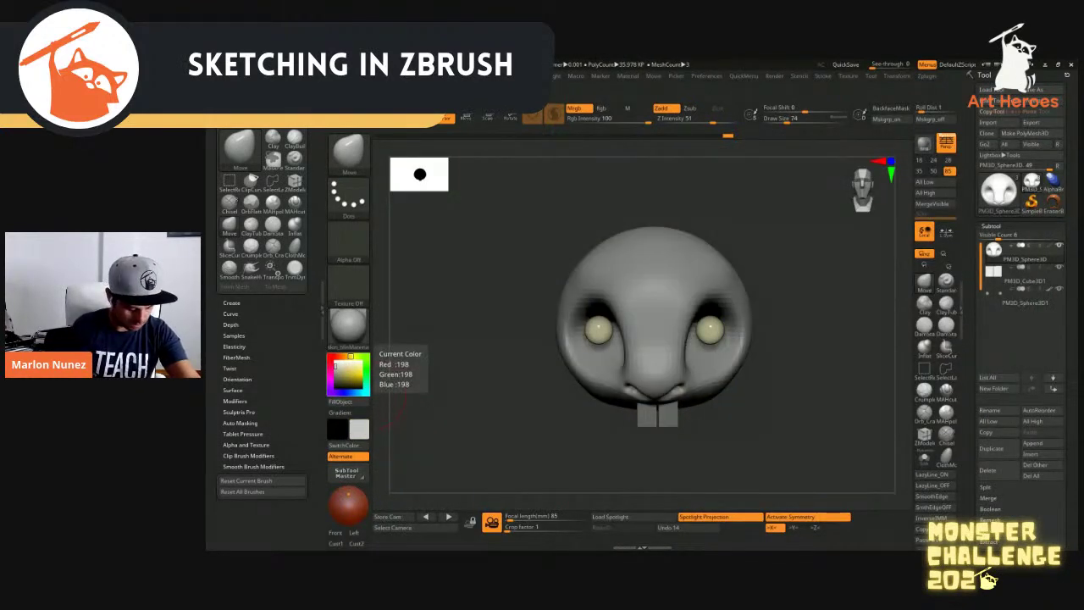
left_click(346, 401)
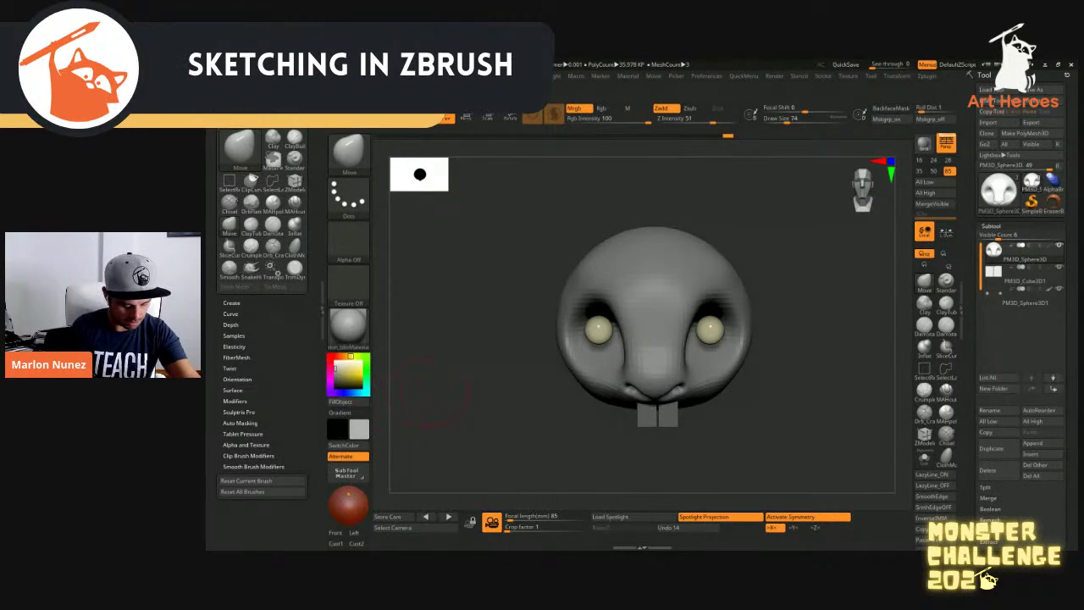
Select the teeth subtool and fill it with the same skin material and grey colour
left_click(1021, 274)
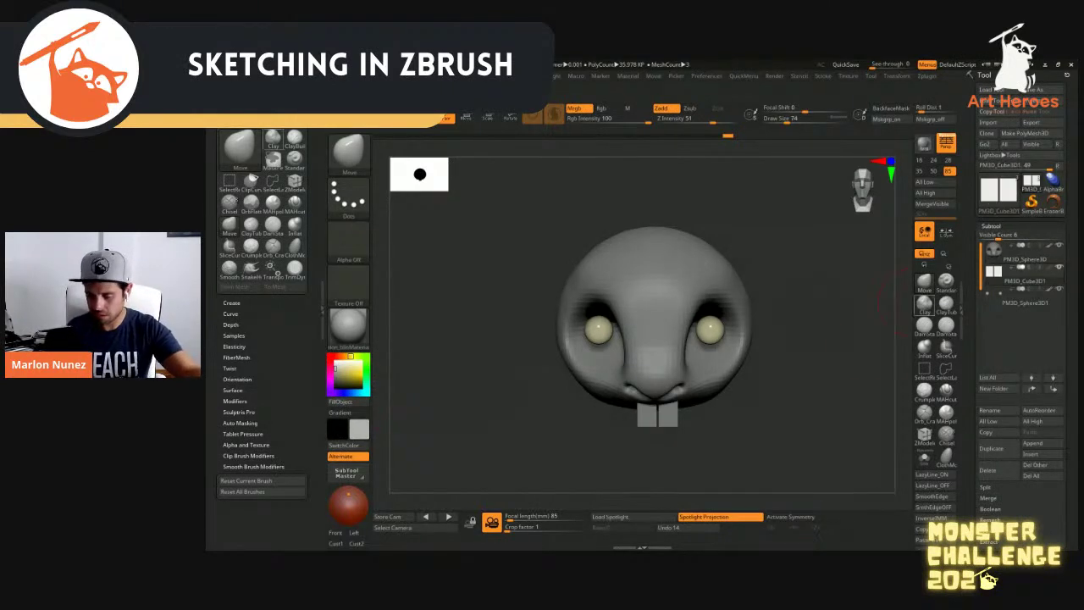
left_click_drag(906, 322, 881, 324)
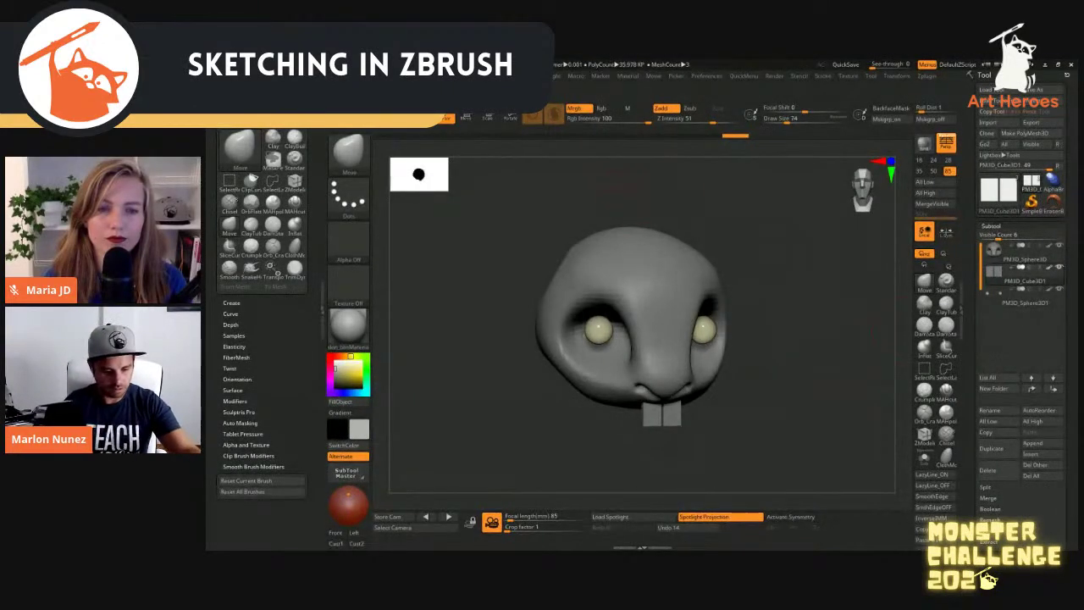
left_click(395, 76)
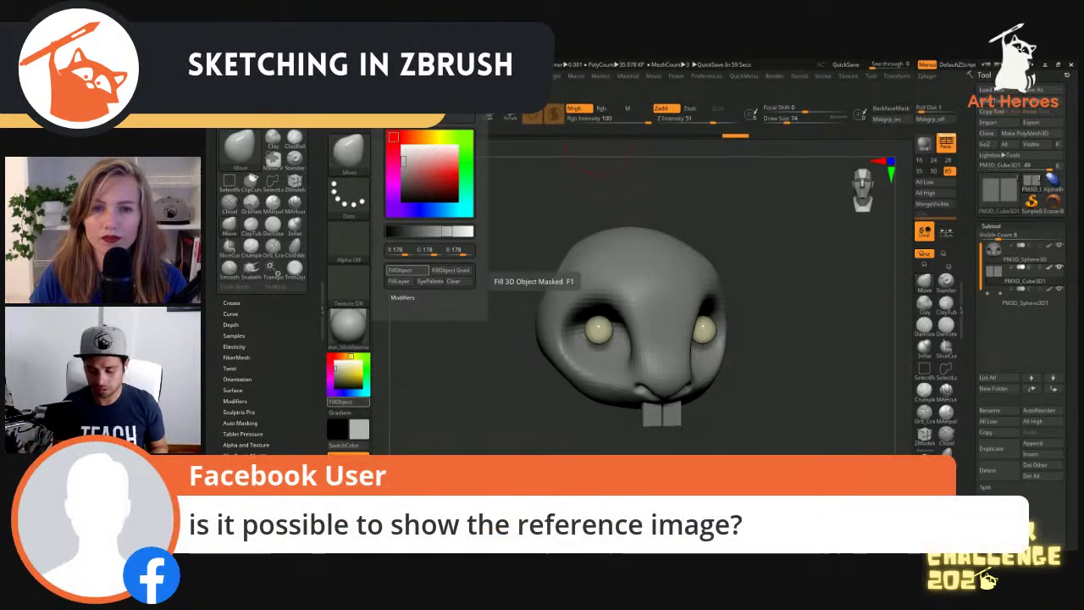
left_click_drag(761, 359, 798, 359)
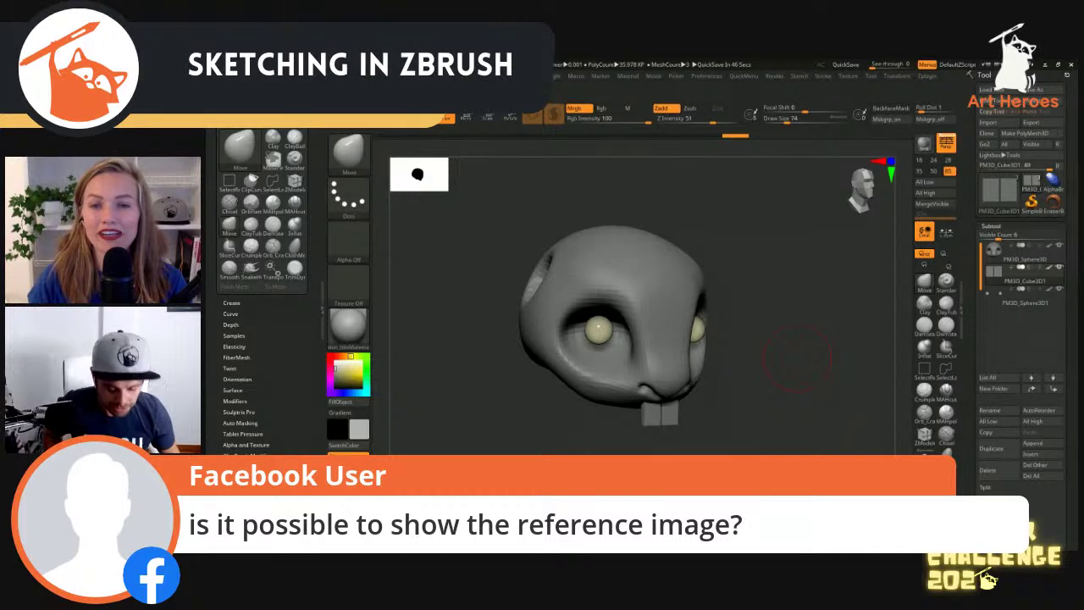
left_click_drag(796, 358, 760, 279)
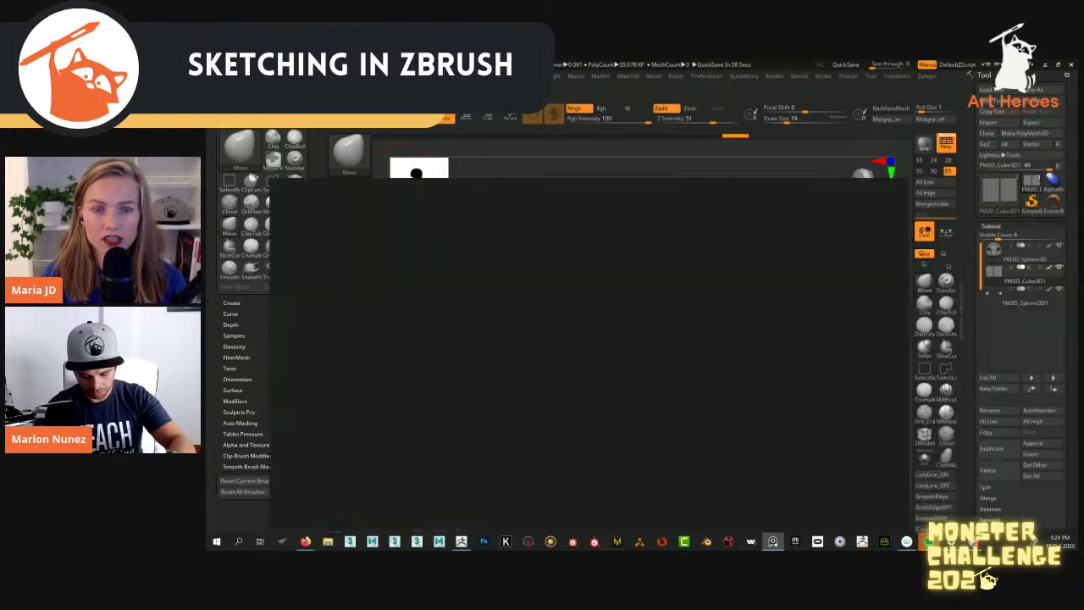
Switch to the reference image board and examine the rabbit monster and rabbit skull references
scroll(798, 343, "down", 10)
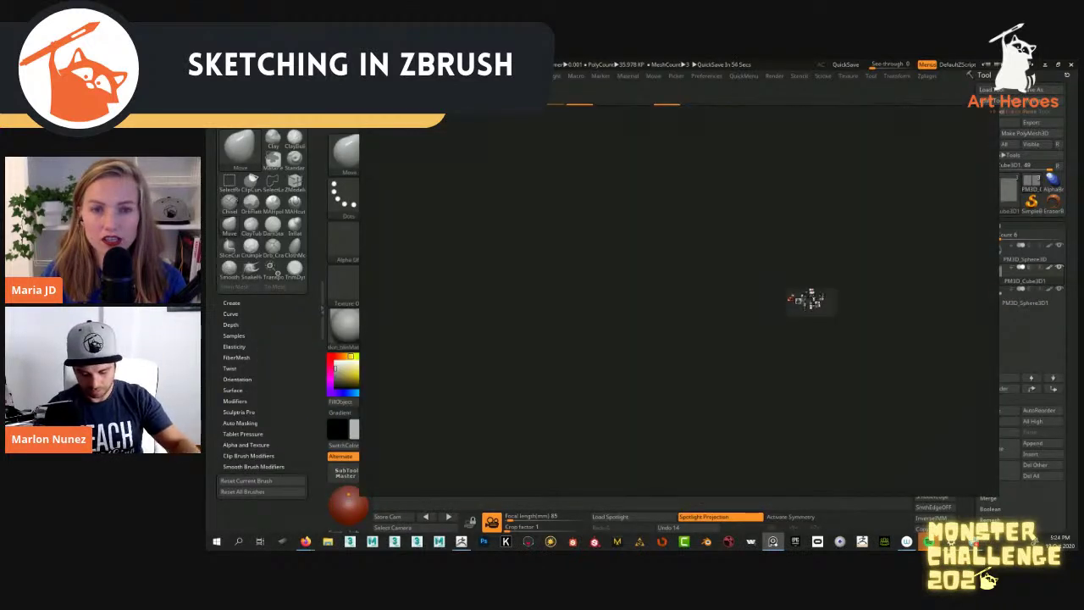
scroll(798, 347, "up", 5)
scroll(826, 253, "up", 2)
middle_click_drag(825, 254, 782, 281)
scroll(788, 266, "up", 5)
scroll(753, 281, "up", 4)
scroll(622, 307, "up", 6)
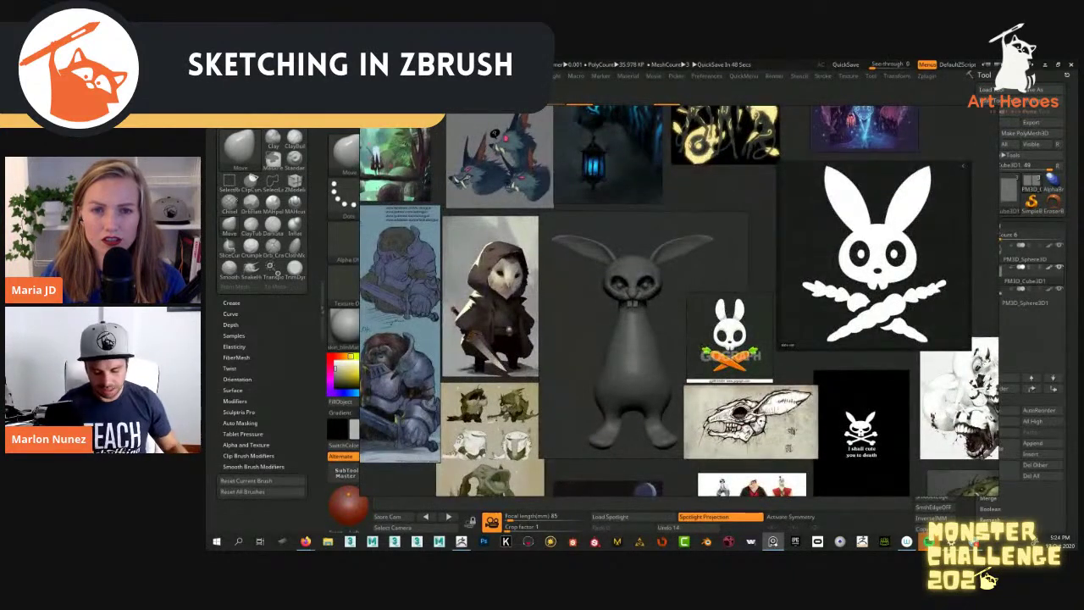
scroll(814, 371, "down", 2)
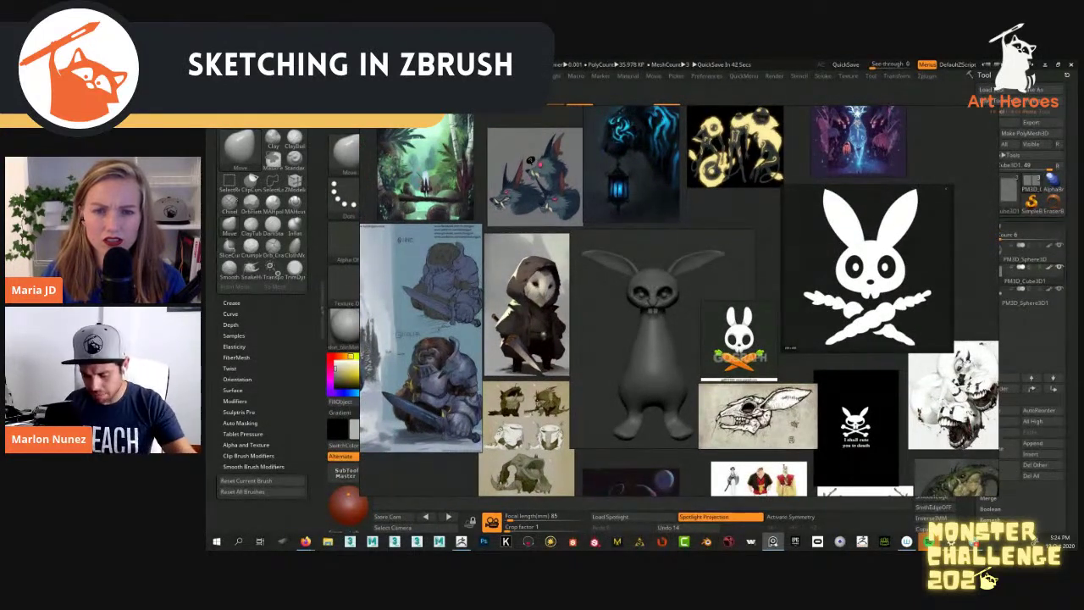
middle_click_drag(814, 370, 736, 367)
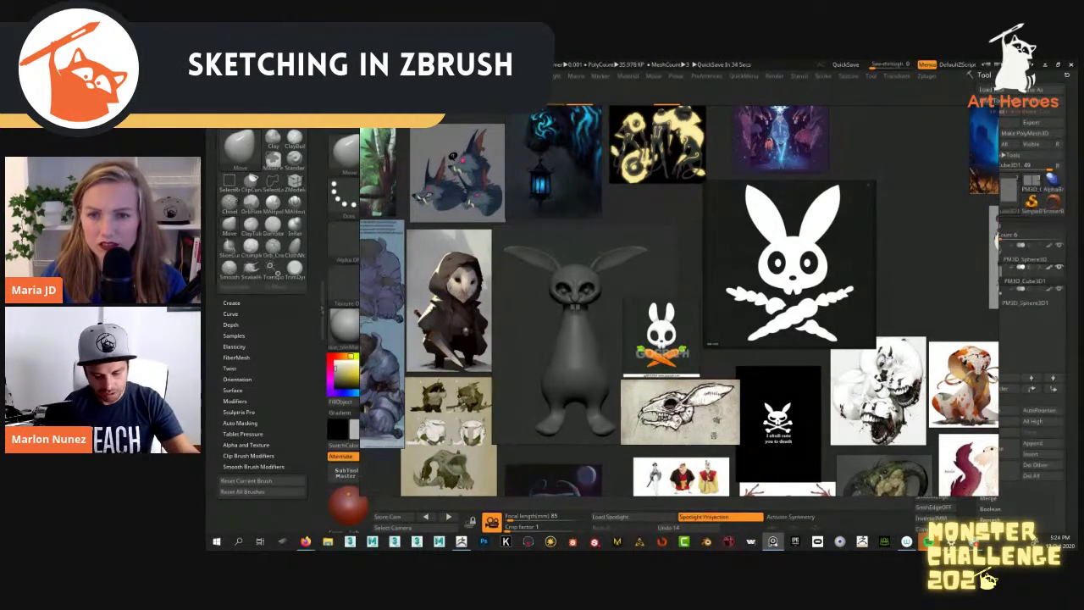
Examine the glowing creature artworks on the reference board and return to the rabbit images
middle_click_drag(679, 300, 683, 453)
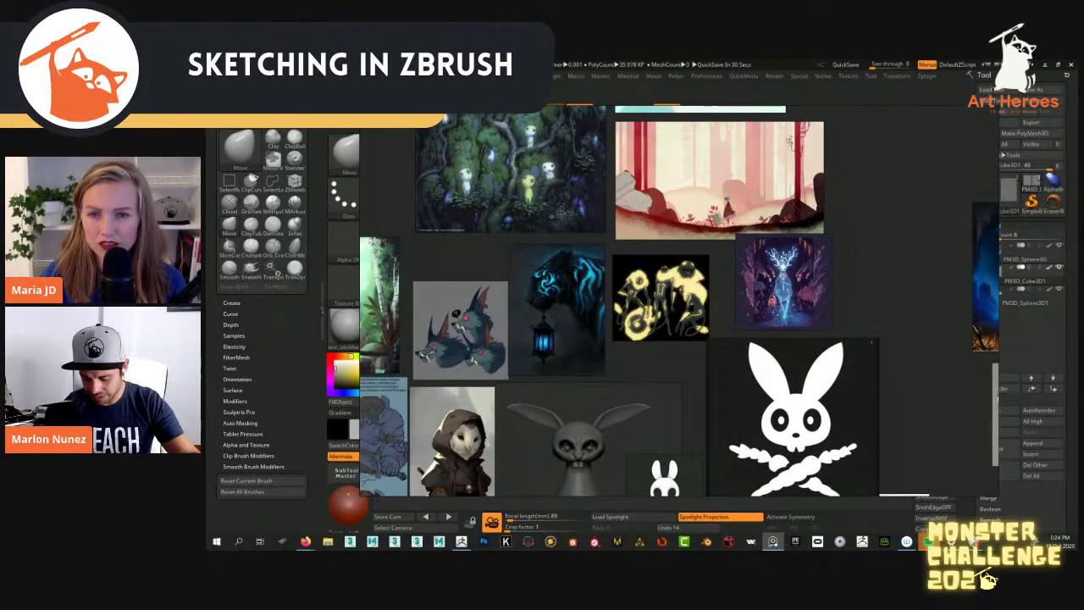
scroll(783, 271, "up", 5)
scroll(635, 279, "down", 1)
middle_click_drag(495, 286, 664, 275)
scroll(664, 276, "up", 1)
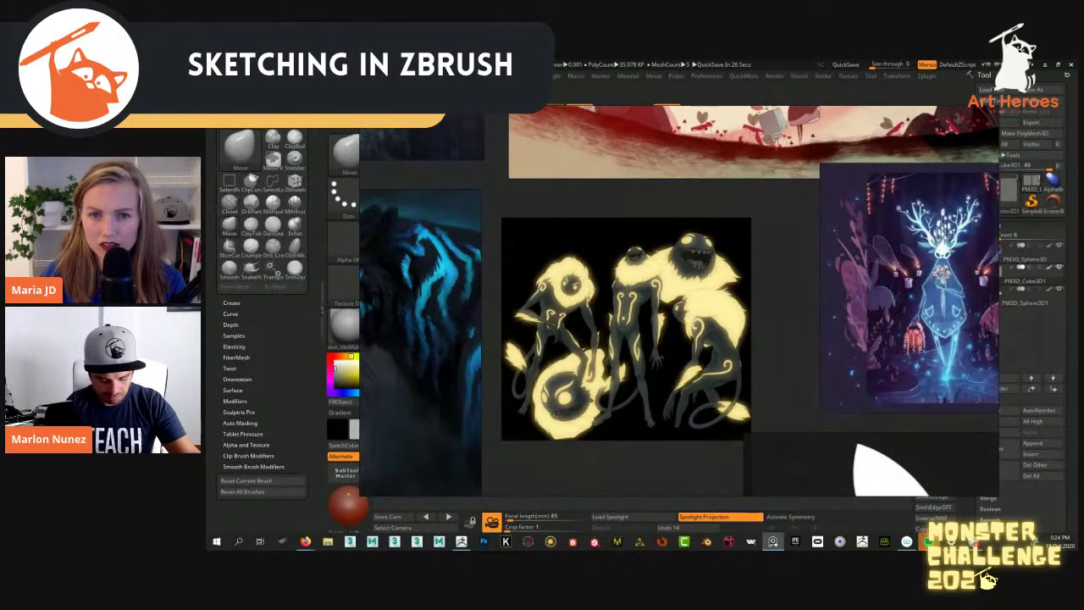
scroll(692, 322, "down", 3)
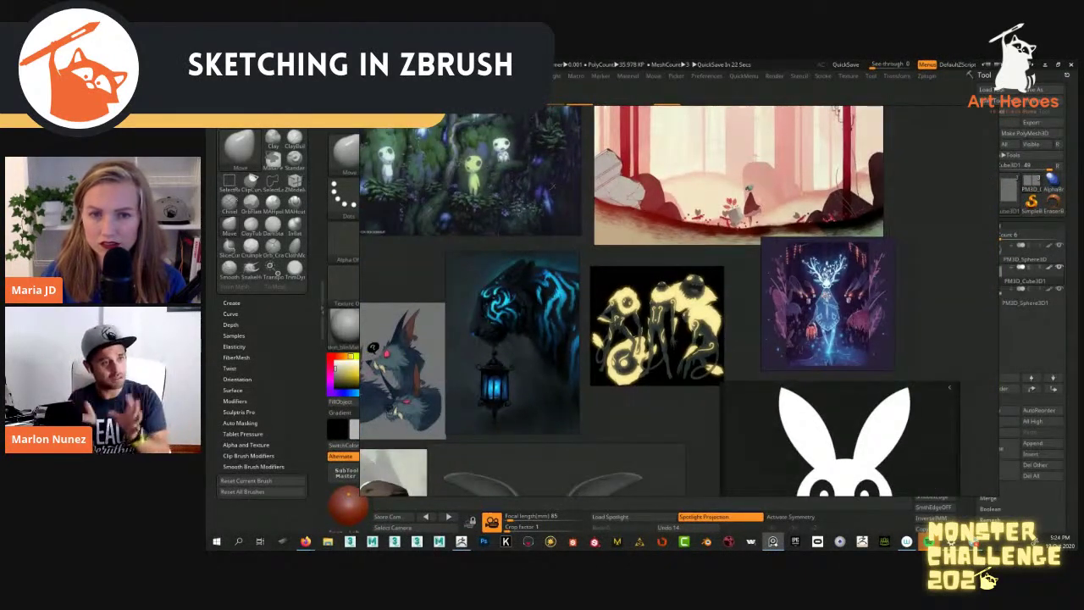
middle_click_drag(712, 475, 734, 221)
scroll(737, 326, "down", 2)
middle_click_drag(737, 326, 727, 294)
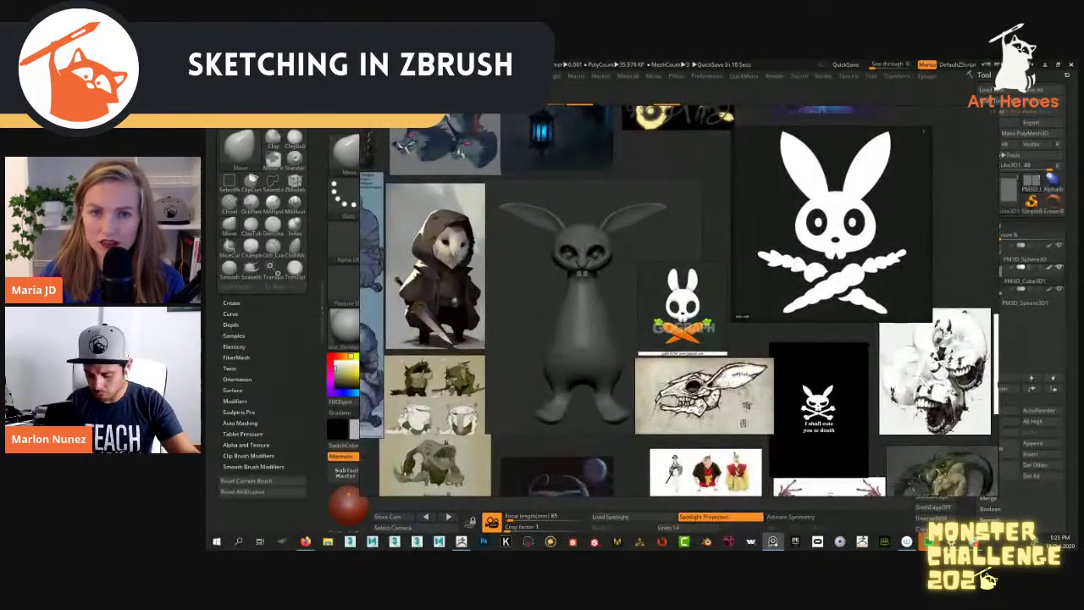
Move the grey creature sheet closer to the rabbit-and-carrots image and shift the orange-and-white creature image aside
middle_click_drag(881, 279, 660, 290)
scroll(661, 290, "down", 1)
left_click_drag(874, 227, 773, 251)
mouse_move(763, 322)
middle_mouse_down()
mouse_move(738, 347)
mouse_move(744, 332)
middle_mouse_up()
left_click(692, 384)
left_click_drag(798, 378, 836, 371)
left_click(689, 355)
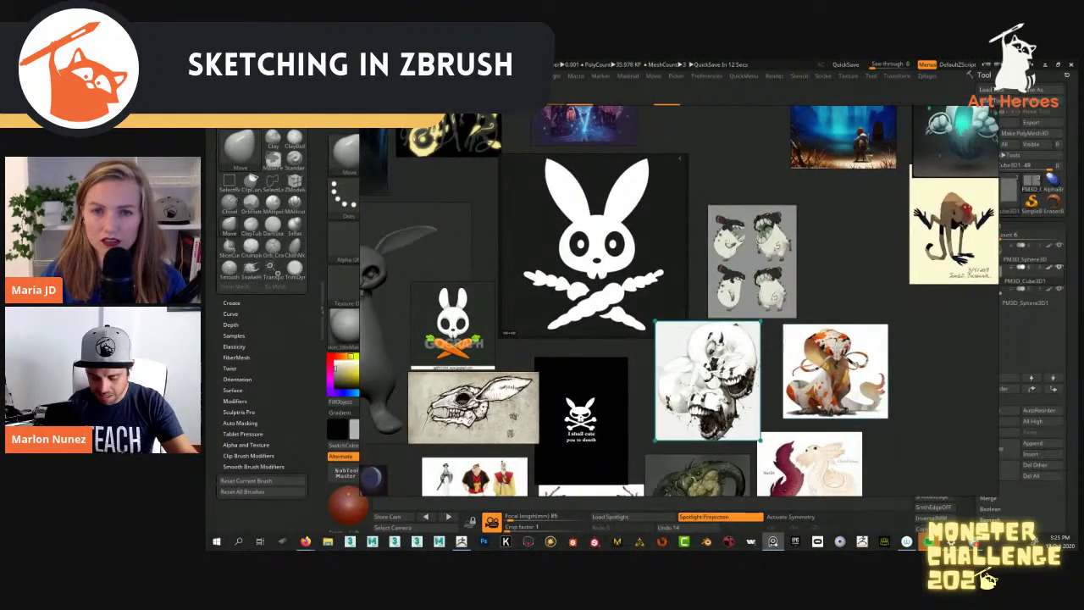
Examine the skull and creature references, and nudge the grey creature sheet and the large rabbit-and-carrots image slightly
scroll(690, 320, "up", 2)
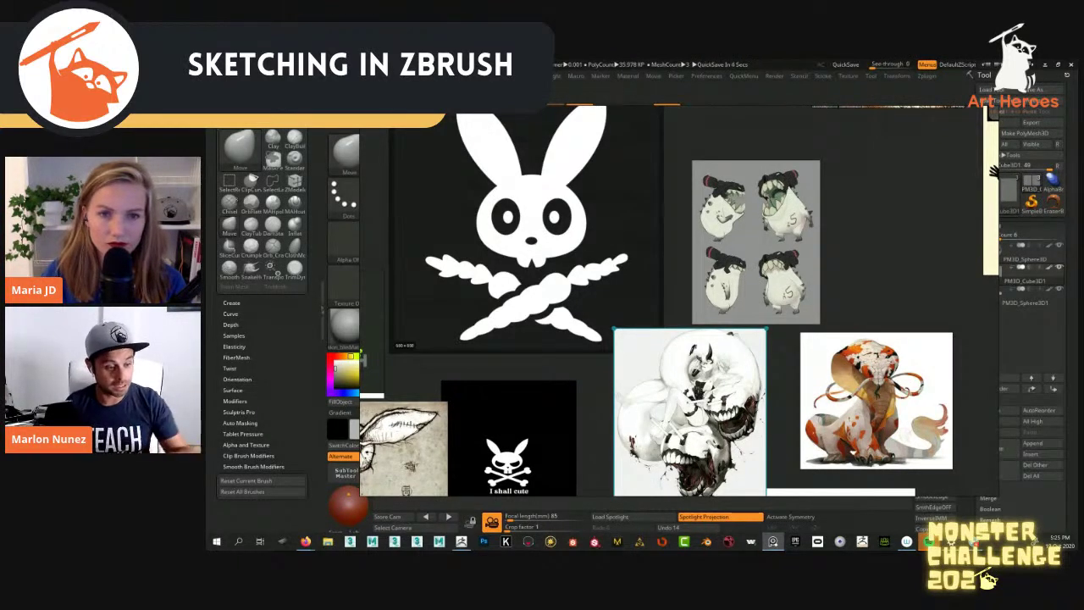
scroll(819, 252, "down", 4)
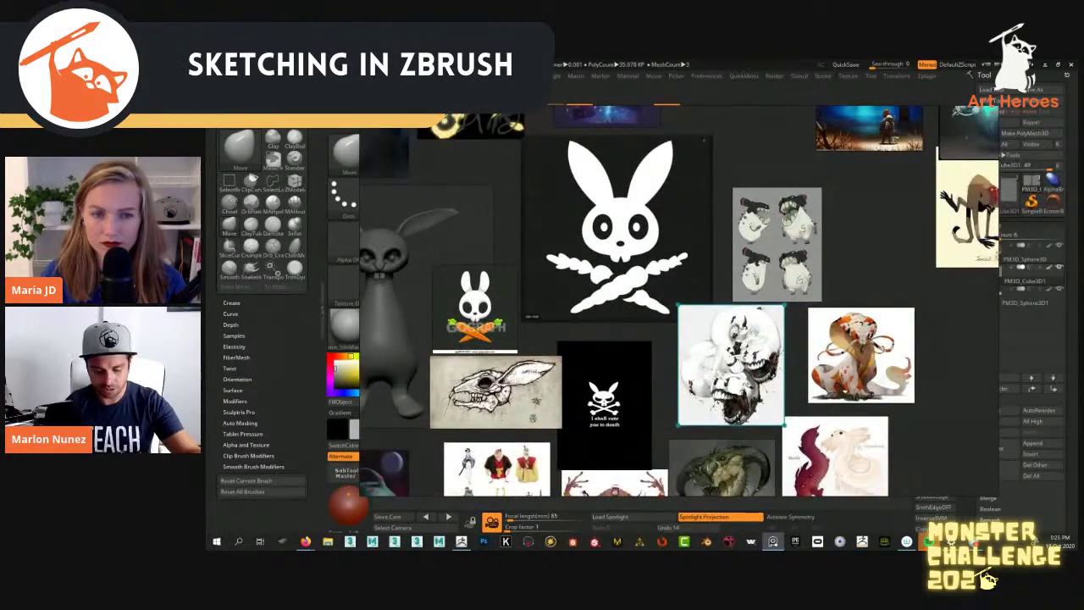
scroll(871, 272, "down", 4)
left_click_drag(828, 237, 844, 231)
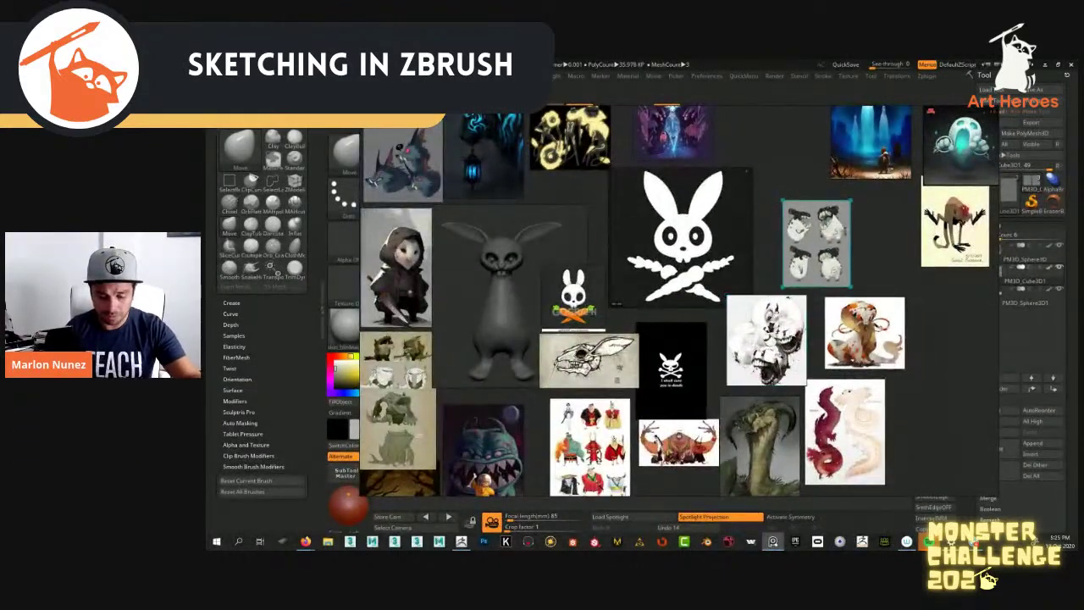
left_click_drag(703, 237, 711, 235)
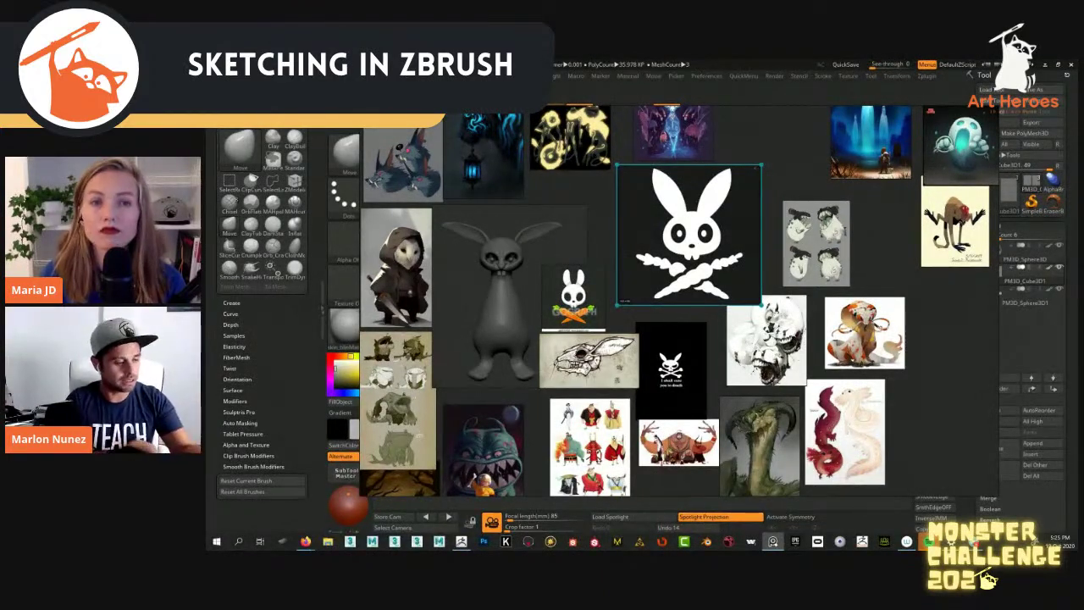
Leave the reference board and switch back to the head model in ZBrush
key("alt+space")
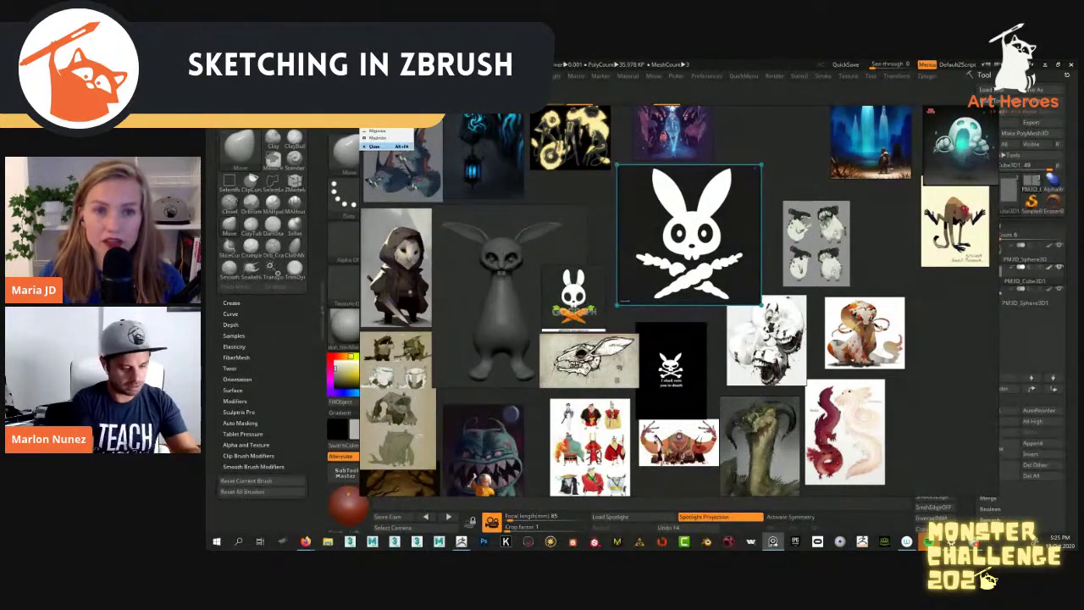
key("Escape")
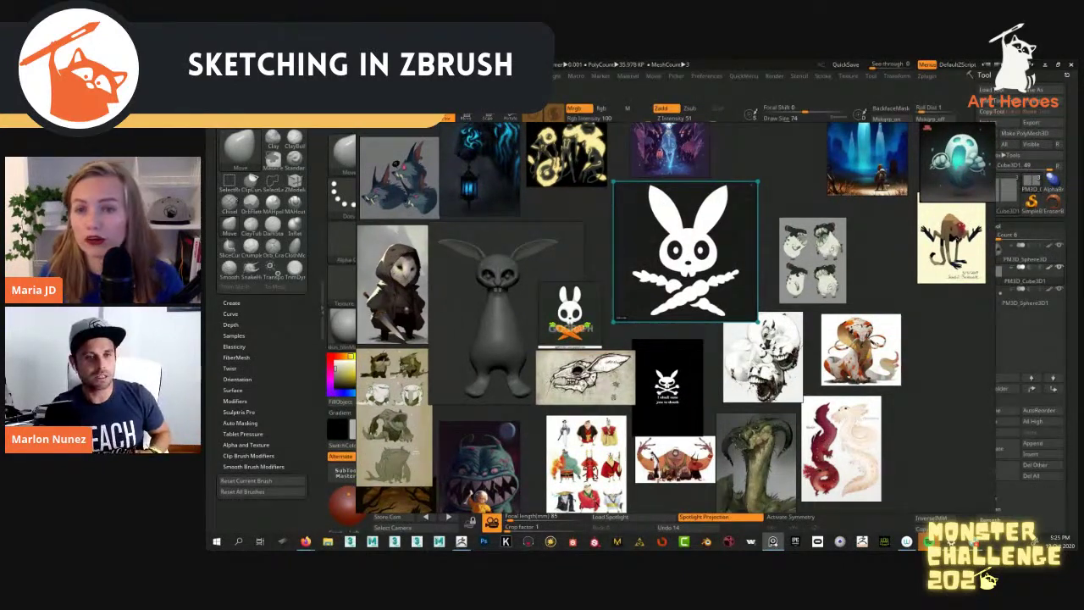
key("alt+Tab")
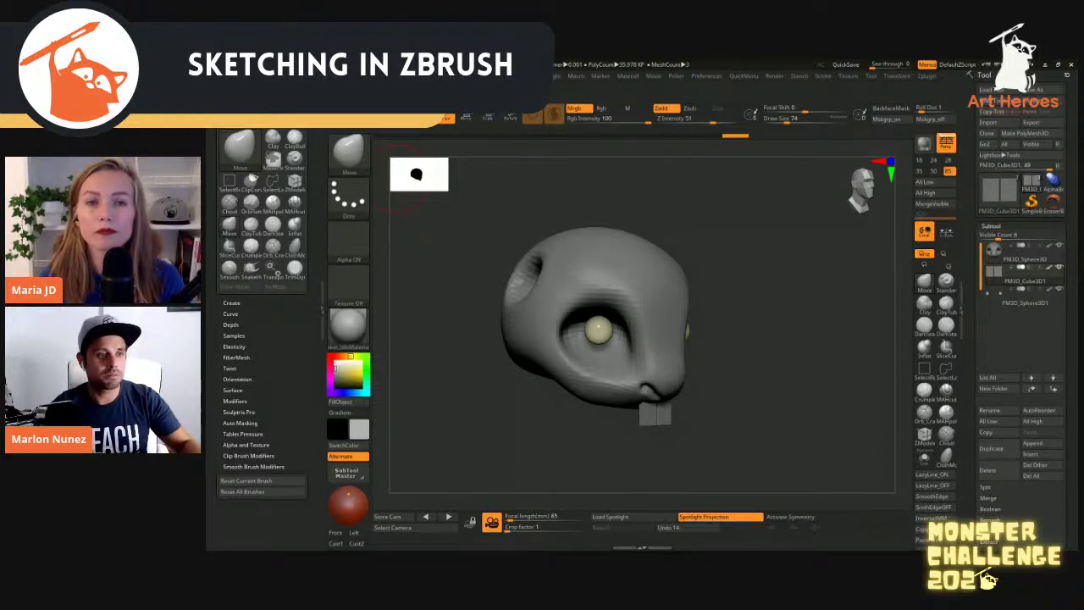
Compare the head's perspective distortion at 50 mm and 85 mm focal length from side and three-quarter views
mouse_move(834, 296)
left_mouse_down()
mouse_move(774, 302)
mouse_move(745, 336)
left_mouse_up()
left_click_drag(799, 312, 834, 347)
key("w")
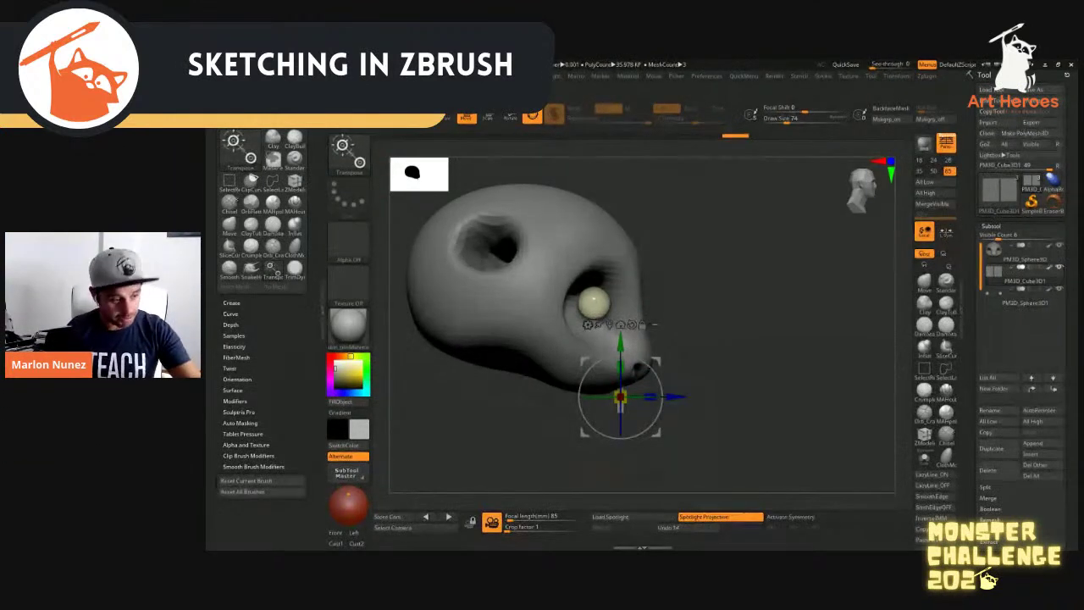
key("q")
left_click_drag(745, 315, 842, 233)
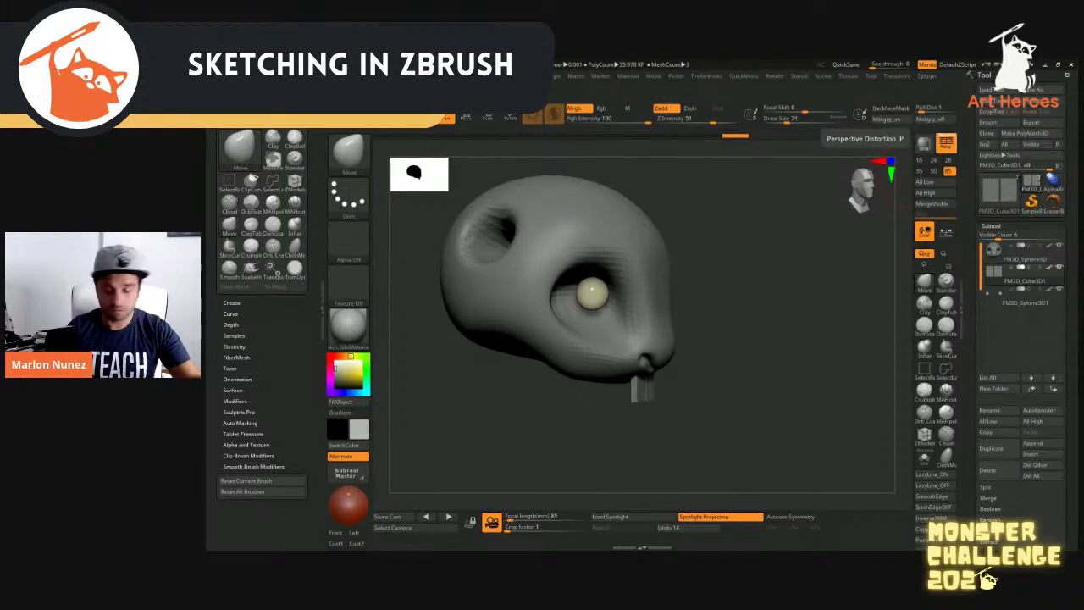
left_click_drag(797, 314, 745, 314)
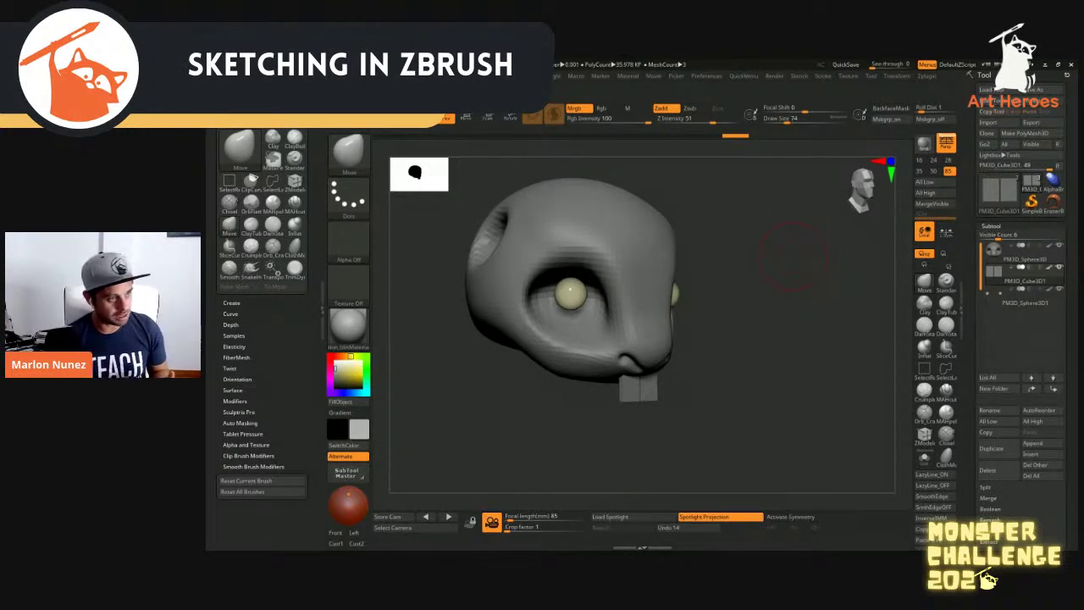
left_click(934, 171)
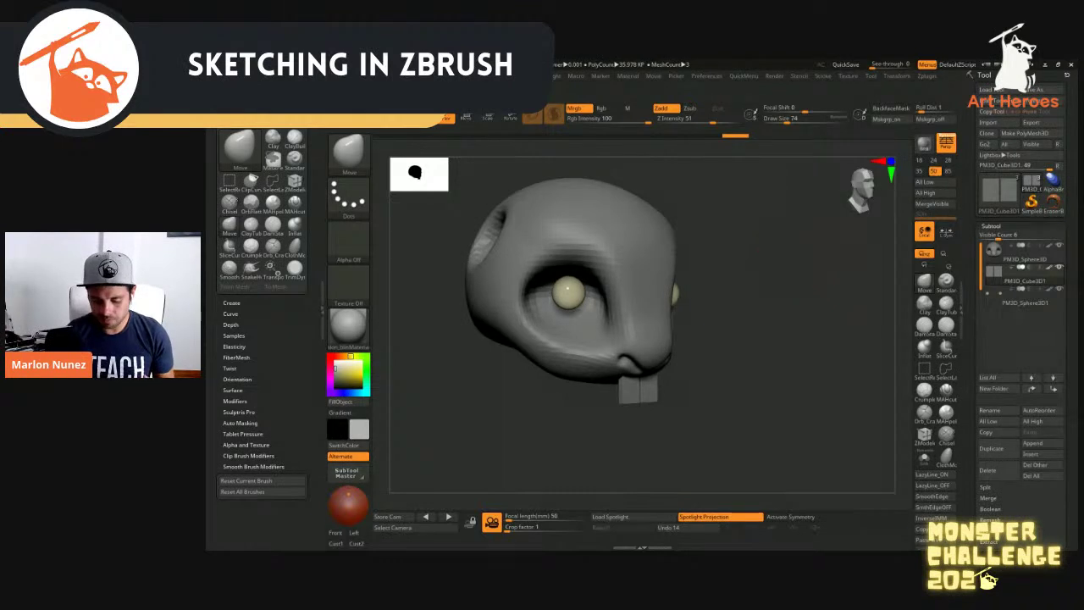
left_click_drag(839, 307, 780, 307)
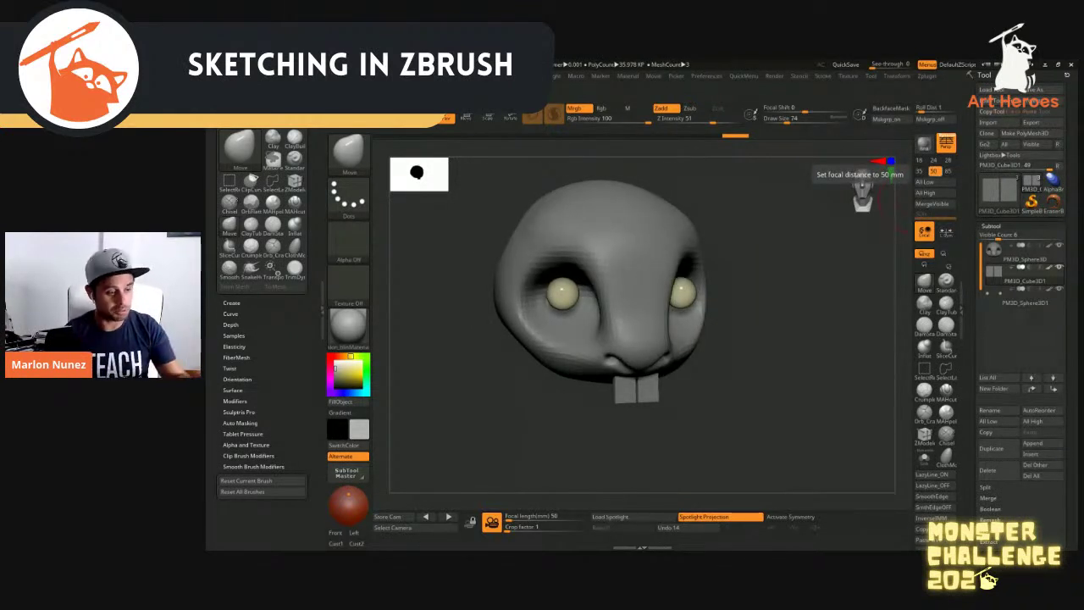
mouse_move(834, 348)
left_mouse_down()
mouse_move(774, 356)
mouse_move(835, 351)
left_mouse_up()
left_click(948, 172)
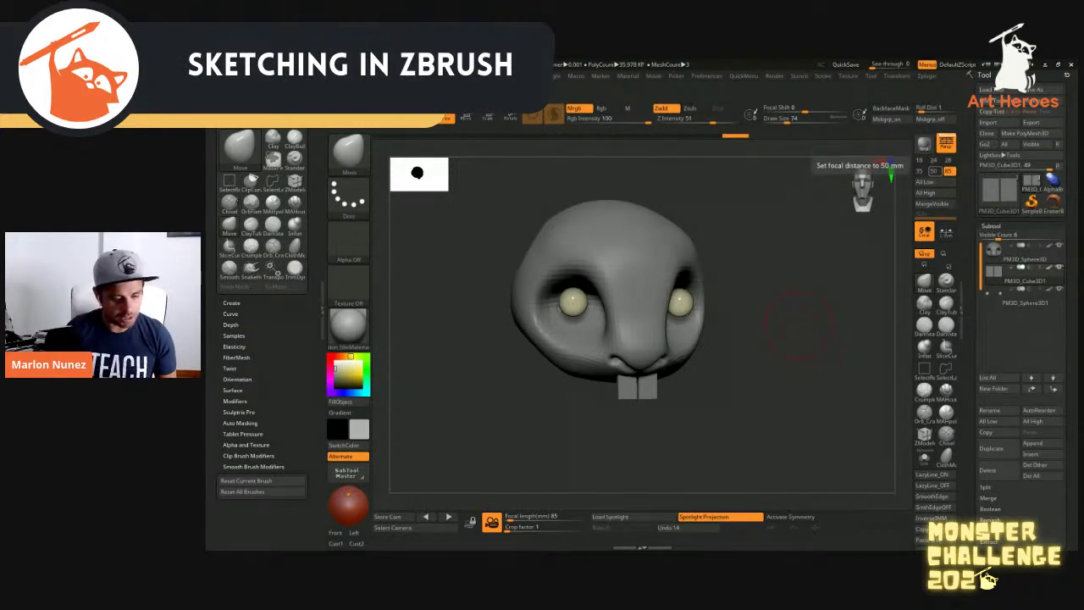
Compare the head's perspective across the focal length presets from 18 to 85 mm, finishing on 85 mm
left_click(472, 75)
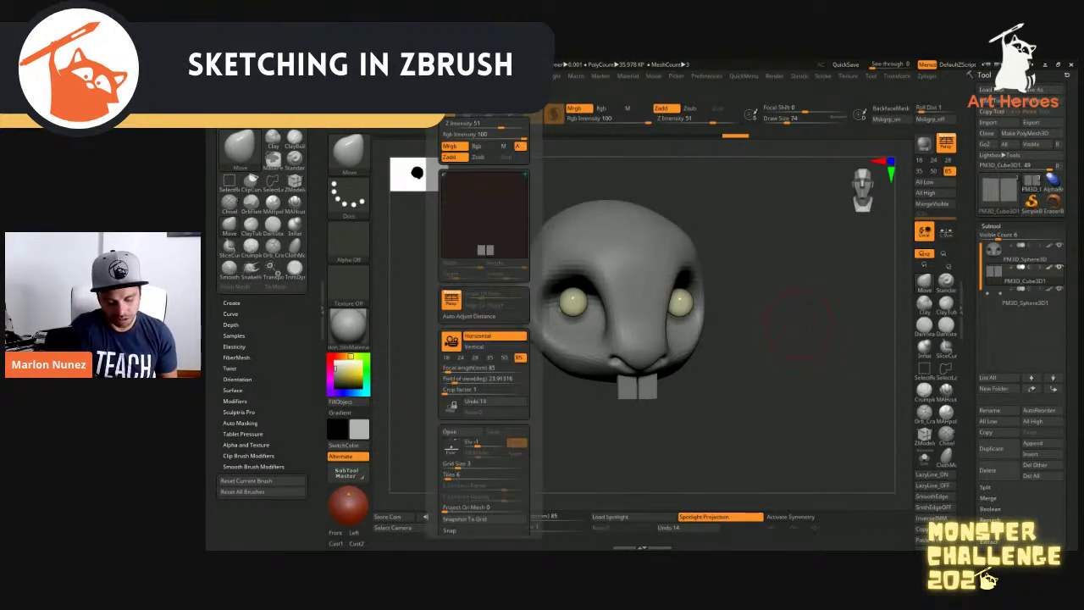
mouse_move(535, 508)
left_mouse_down()
mouse_move(535, 119)
mouse_move(535, 322)
left_mouse_up()
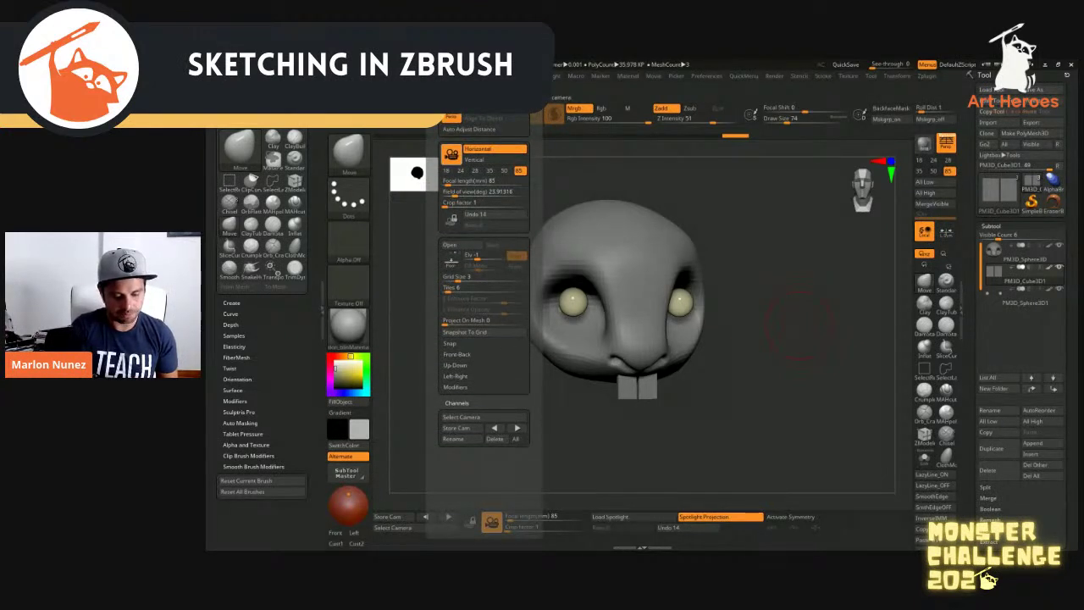
left_click(446, 171)
left_click(462, 170)
left_click(476, 170)
left_click(490, 170)
left_click(519, 170)
left_click(505, 170)
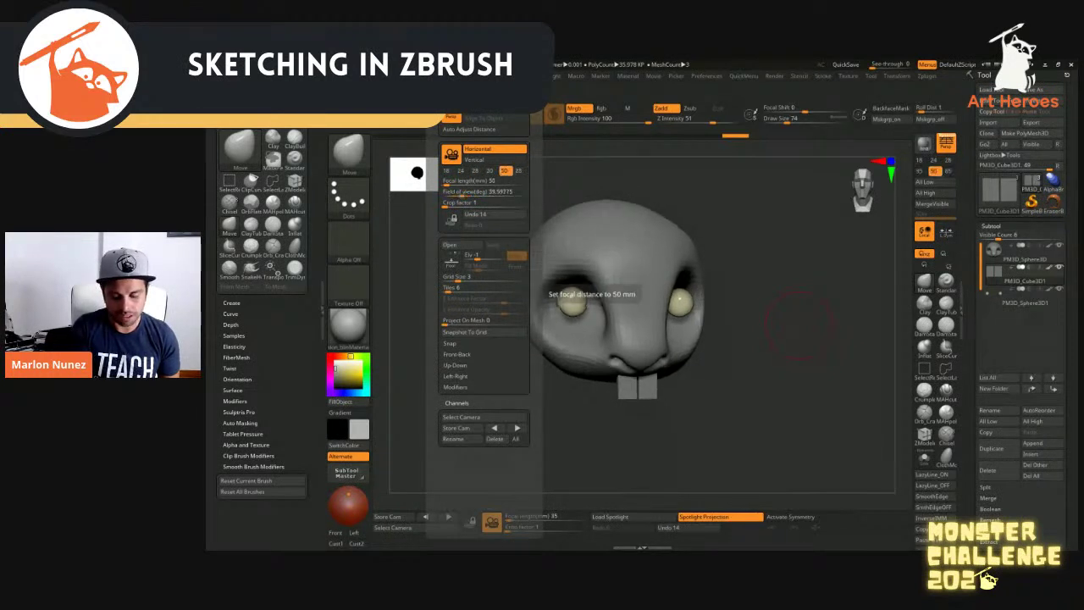
left_click(519, 171)
left_click(446, 171)
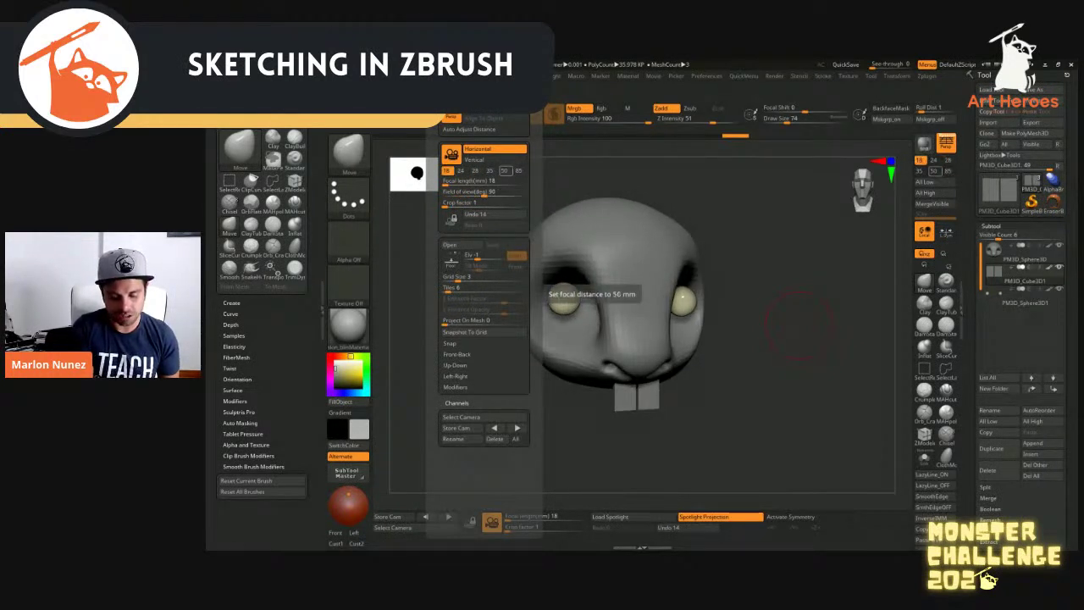
left_click(519, 170)
Select the mirrored eyeballs and adjust their position in the sockets, checking from three-quarter and front views
left_click_drag(802, 286, 847, 292)
left_click_drag(745, 317, 737, 368)
left_click(1016, 296)
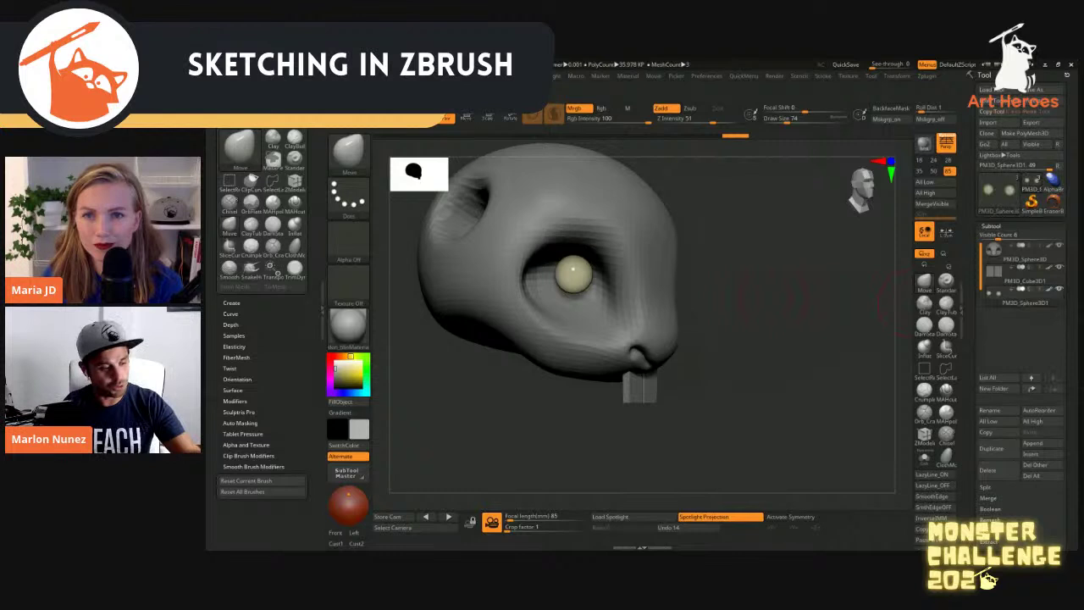
left_click_drag(881, 317, 873, 334)
key("w")
mouse_move(793, 269)
left_mouse_down()
mouse_move(730, 263)
mouse_move(792, 269)
left_mouse_up()
left_click_drag(605, 285, 594, 285)
left_click_drag(792, 288, 716, 294, "shift")
left_click_drag(796, 315, 792, 288, "alt")
key("q")
mouse_move(805, 347)
left_mouse_down("alt")
mouse_move(796, 331)
mouse_move(834, 377)
left_mouse_up("alt")
Append a Sphere3D subtool, shrink it and place it at the upper side of the head as an ear base
left_click(1032, 443)
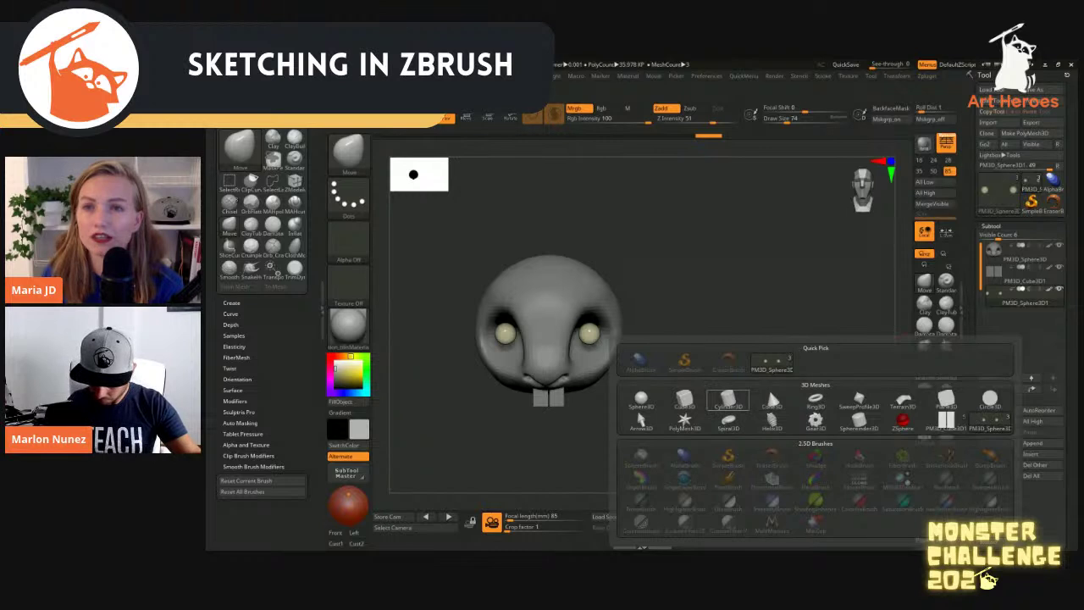
left_click(641, 398)
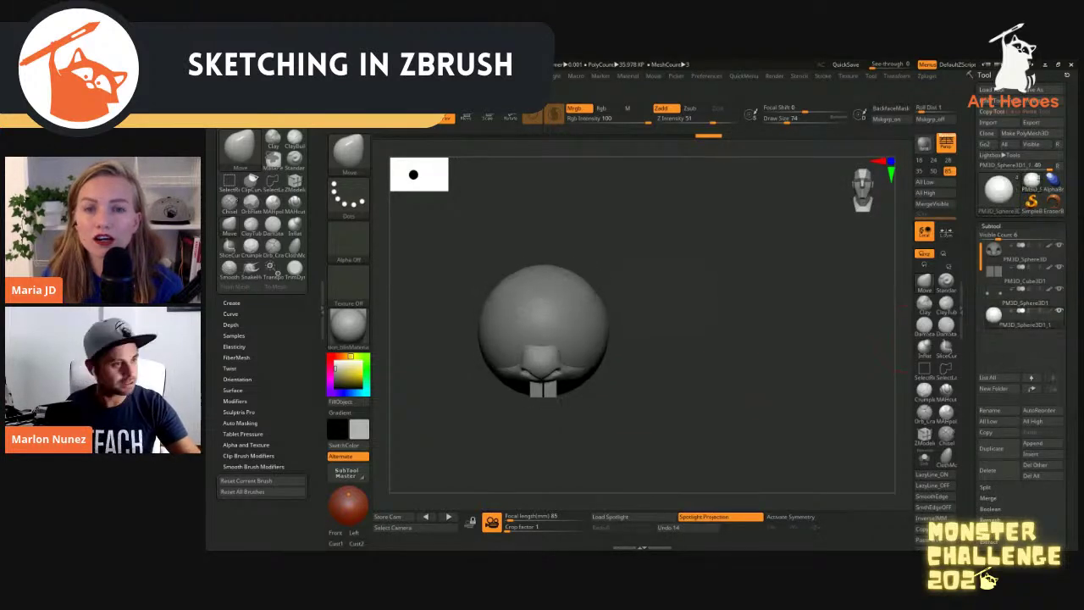
key("w")
left_click_drag(507, 367, 562, 309)
left_click_drag(598, 272, 563, 302)
key("q")
Pull the small sphere outward with the Move brush into a long ear shape, undoing unsuitable strokes
key("s")
left_click(619, 266)
mouse_move(603, 266)
left_mouse_down()
mouse_move(696, 242)
mouse_move(612, 275)
mouse_move(685, 300)
mouse_move(719, 335)
left_mouse_up()
key("ctrl+z")
left_click_drag(625, 261, 591, 277)
mouse_move(682, 298)
left_mouse_down()
mouse_move(679, 344)
mouse_move(666, 357)
left_mouse_up()
key("s")
left_click(652, 280)
key("ctrl+z")
left_click_drag(630, 258, 592, 292)
mouse_move(678, 288)
left_mouse_down()
mouse_move(657, 313)
mouse_move(664, 329)
left_mouse_up()
Refine the ear's base, edges and tip with the Move brush at varying brush sizes
key("s")
mouse_move(664, 329)
left_mouse_down()
mouse_move(675, 329)
mouse_move(606, 288)
left_mouse_up()
key("s")
mouse_move(750, 289)
left_mouse_down()
mouse_move(726, 289)
mouse_move(707, 318)
mouse_move(729, 328)
mouse_move(725, 280)
left_mouse_up()
key("s")
mouse_move(612, 300)
left_mouse_down()
mouse_move(622, 301)
mouse_move(607, 270)
mouse_move(627, 280)
mouse_move(616, 246)
mouse_move(607, 269)
left_mouse_up()
key("s")
key("s")
mouse_move(620, 261)
left_mouse_down()
mouse_move(627, 276)
mouse_move(642, 250)
mouse_move(595, 248)
mouse_move(650, 231)
mouse_move(634, 230)
left_mouse_up()
key("bracketright")
key("bracketright")
key("bracketleft")
key("bracketleft")
key("bracketleft")
key("bracketleft")
key("bracketleft")
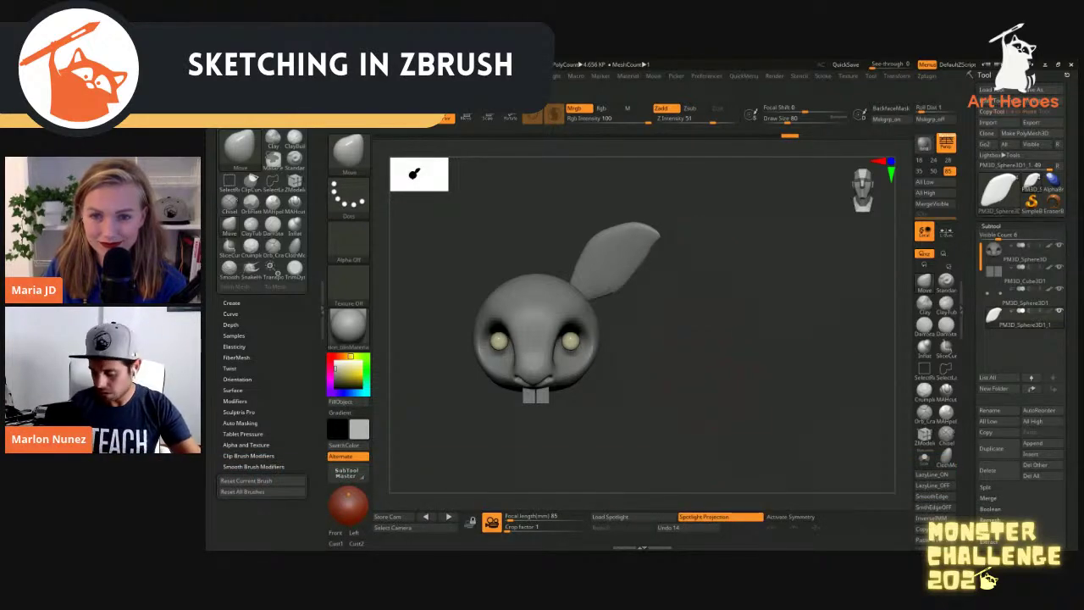
Slim the ear's outline and narrow its base where it meets the head
left_click(946, 348)
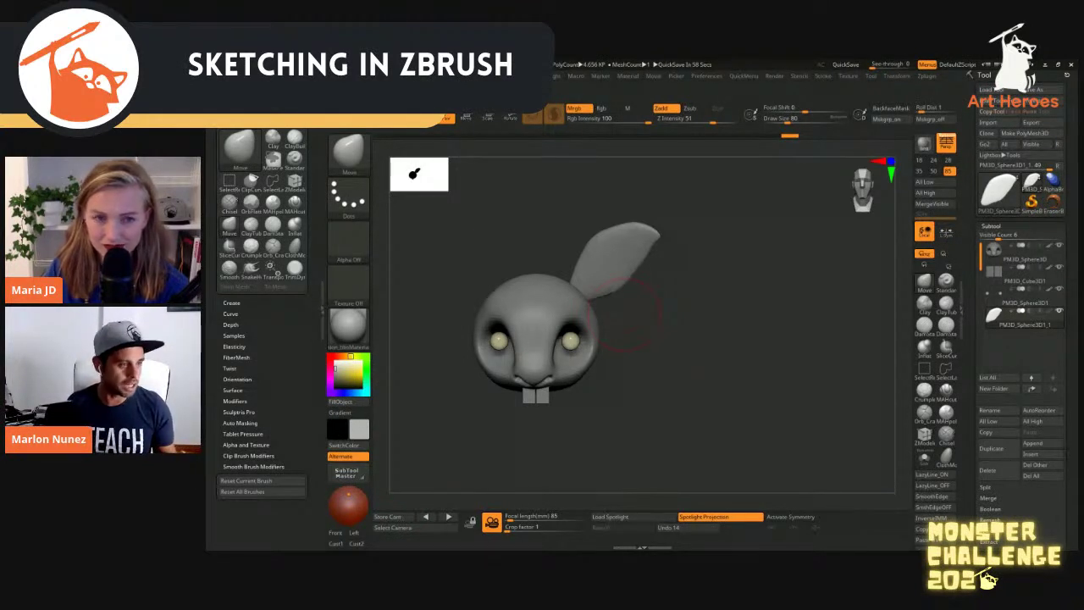
mouse_move(621, 314)
left_mouse_down()
mouse_move(684, 254)
mouse_move(623, 258)
mouse_move(645, 273)
mouse_move(632, 278)
mouse_move(635, 254)
mouse_move(636, 263)
left_mouse_up()
key("ctrl+z")
key("s")
key("s")
left_click_drag(628, 263, 615, 263)
mouse_move(720, 279)
left_mouse_down()
mouse_move(678, 280)
mouse_move(695, 288)
mouse_move(695, 254)
mouse_move(674, 264)
mouse_move(663, 246)
left_mouse_up()
key("s")
left_click_drag(652, 288, 656, 323, "shift")
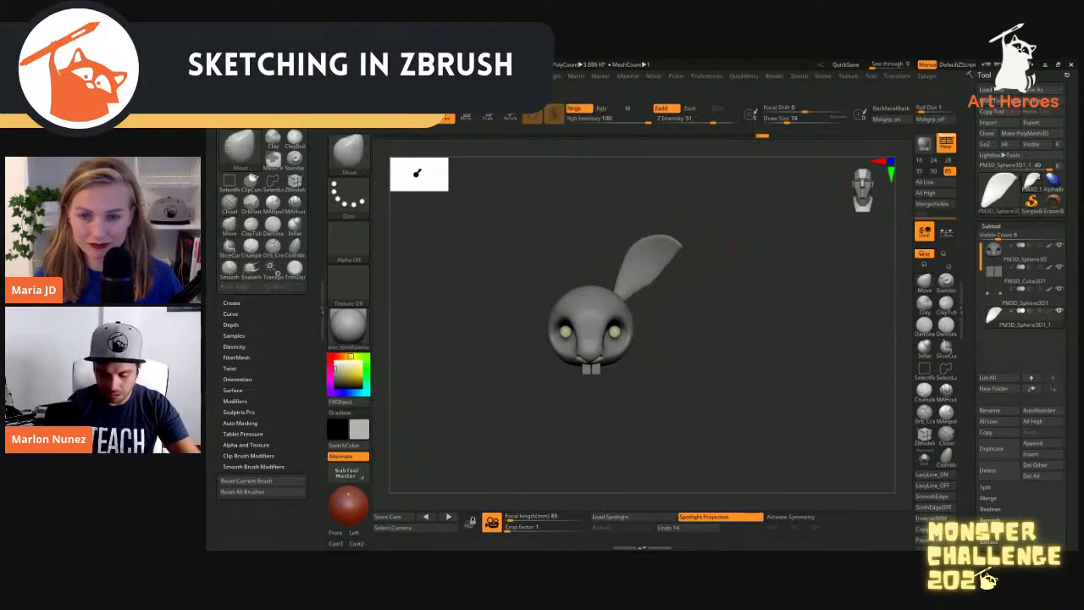
left_click_drag(661, 270, 672, 260)
key("s")
mouse_move(641, 293)
left_mouse_down()
mouse_move(654, 293)
mouse_move(646, 252)
left_mouse_up()
mouse_move(720, 283)
left_mouse_down()
mouse_move(618, 282)
mouse_move(644, 279)
mouse_move(628, 312)
mouse_move(677, 301)
mouse_move(637, 288)
mouse_move(672, 256)
mouse_move(713, 276)
mouse_move(668, 261)
mouse_move(674, 290)
left_mouse_up()
key("s")
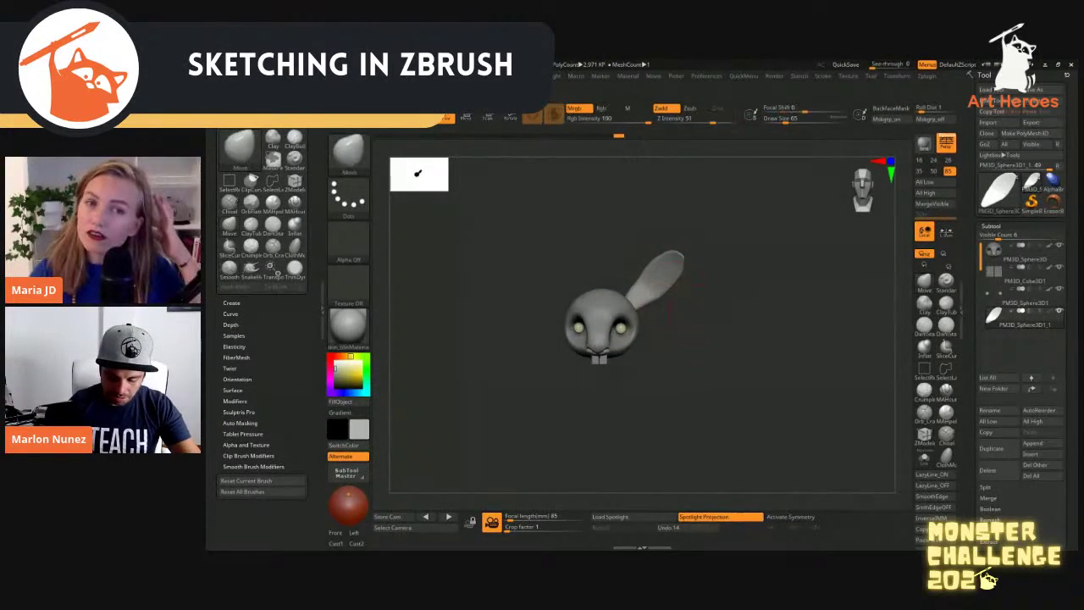
Mirror the ear across the X axis with SubTool Master, merged into one SubTool
left_click(348, 473)
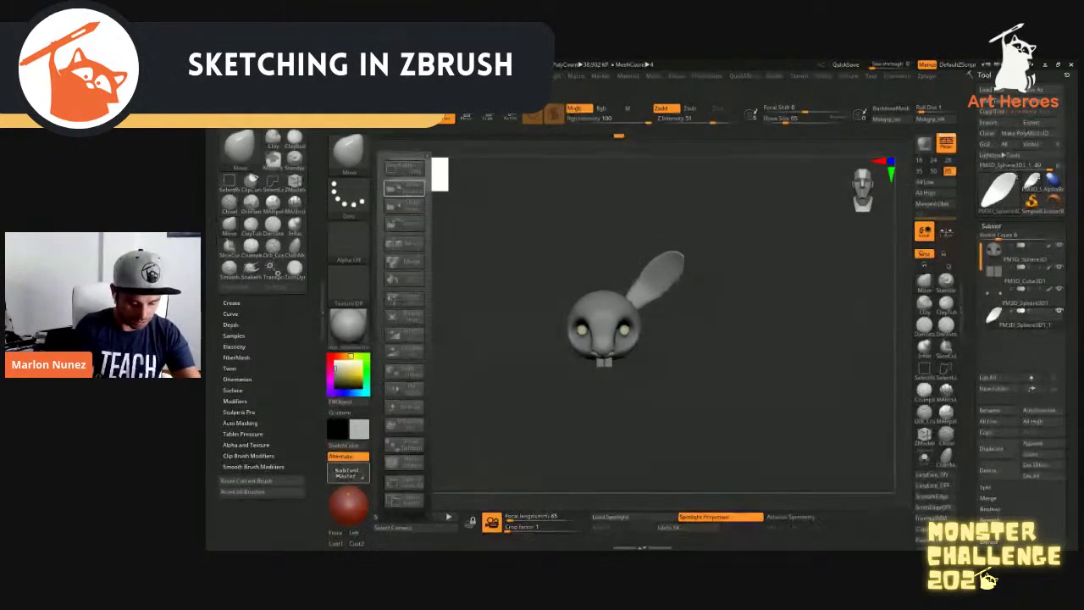
left_click(405, 187)
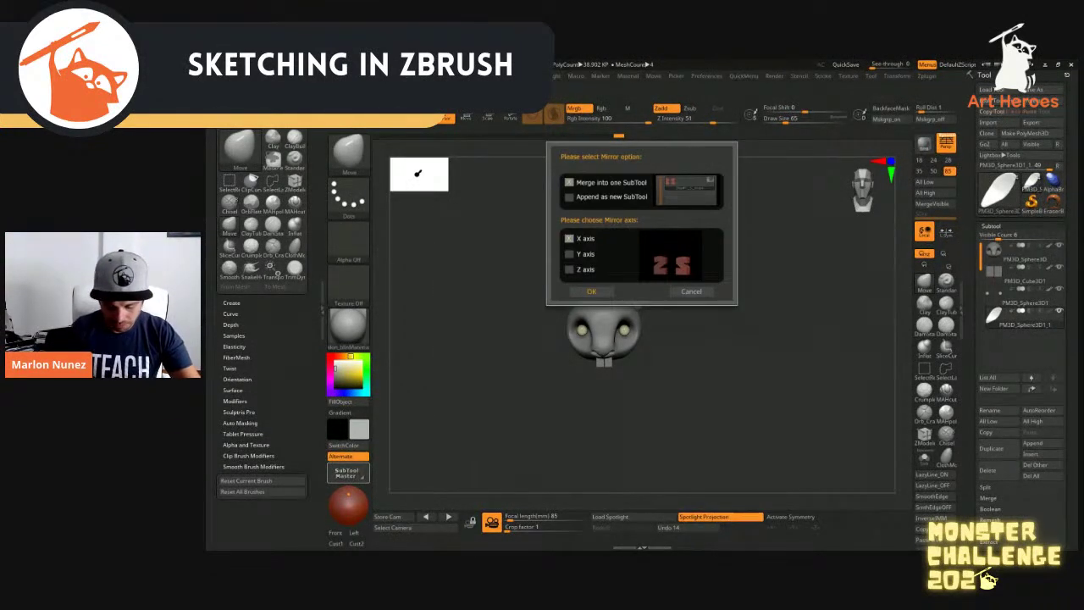
left_click(591, 291)
mouse_move(778, 352)
left_mouse_down()
mouse_move(720, 356)
mouse_move(778, 353)
left_mouse_up()
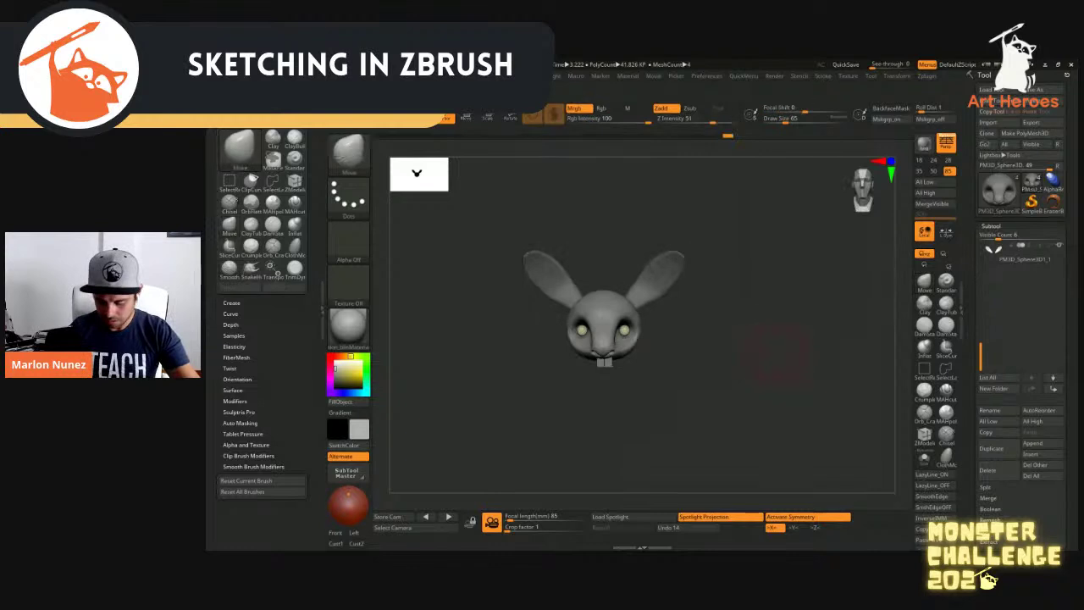
Select the ears, enable X symmetry and rotate them more upright on the head
left_click(1023, 252)
key("w")
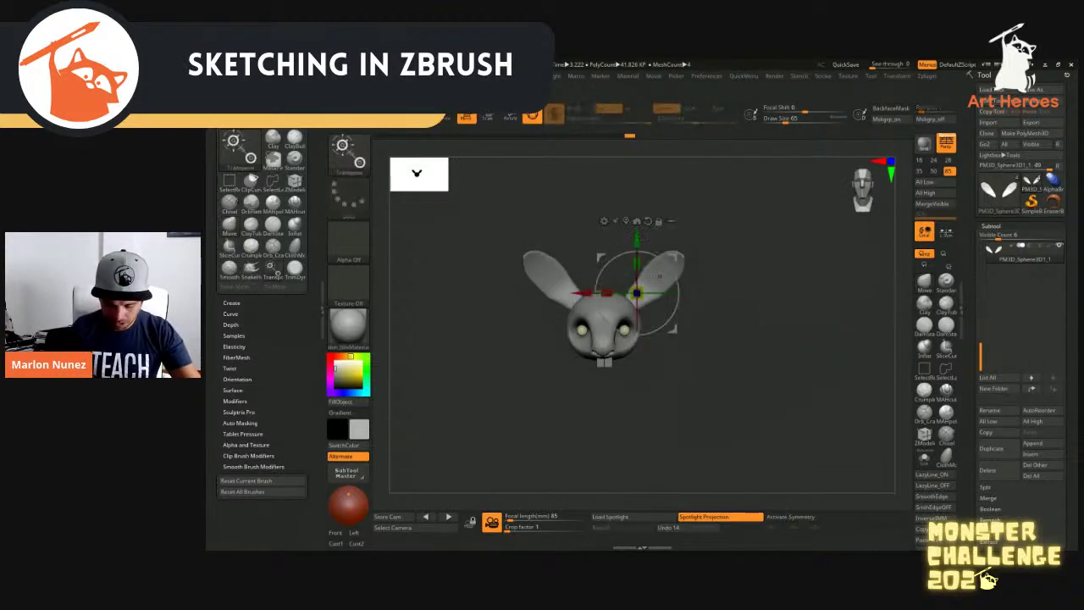
key("x")
left_click_drag(676, 280, 666, 254)
mouse_move(745, 280)
left_mouse_down()
mouse_move(634, 280)
mouse_move(657, 253)
mouse_move(752, 279)
left_mouse_up()
key("q")
mouse_move(678, 339)
left_mouse_down()
mouse_move(767, 341)
mouse_move(745, 339)
left_mouse_up()
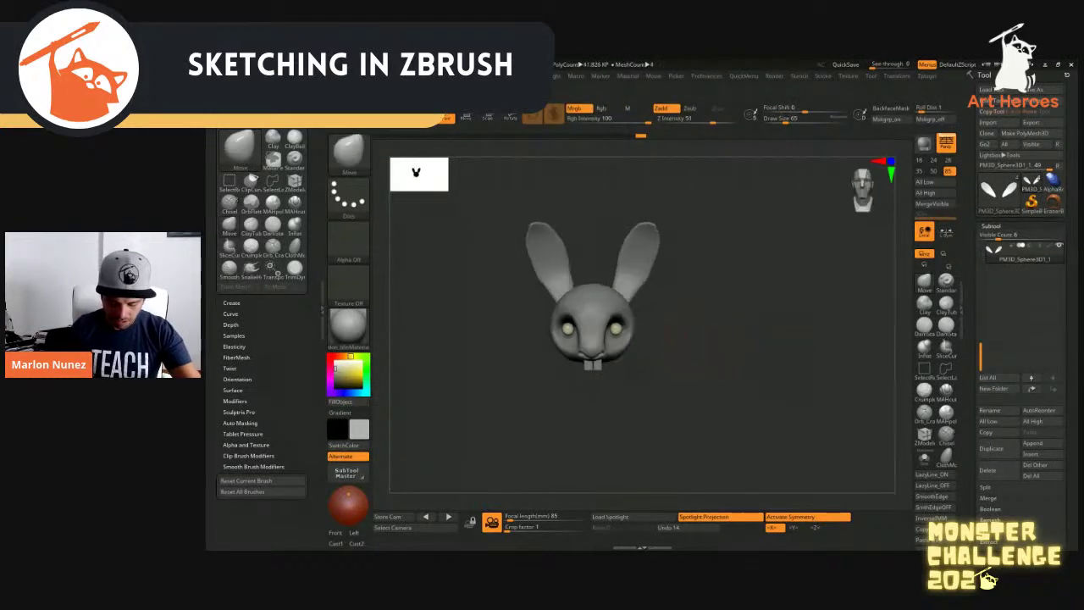
Select the head and switch the material to Flat Color for viewing the silhouette
left_click(621, 309, "alt")
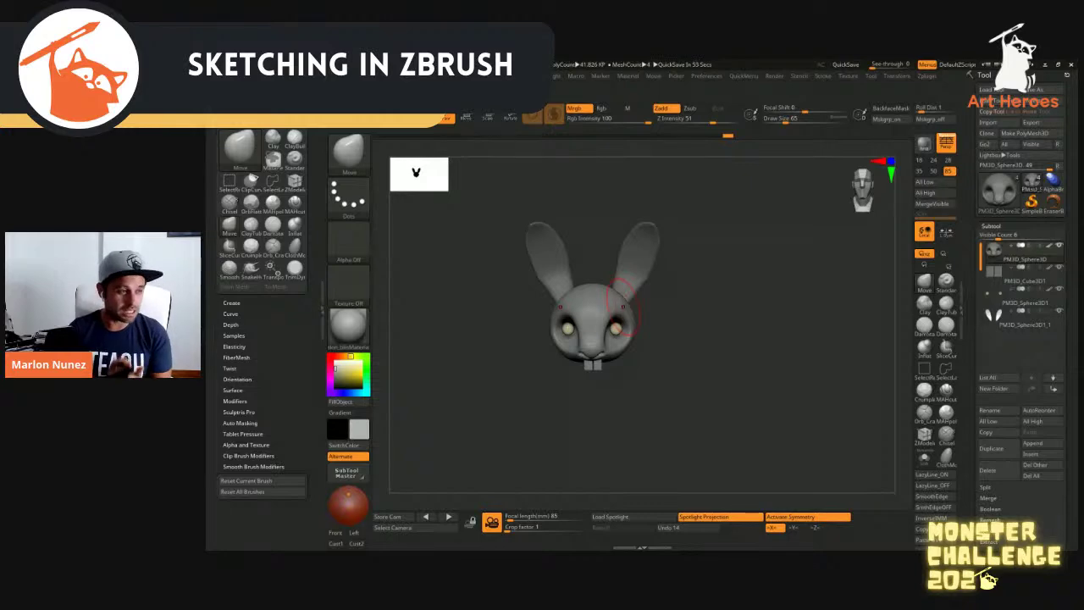
left_click(348, 327)
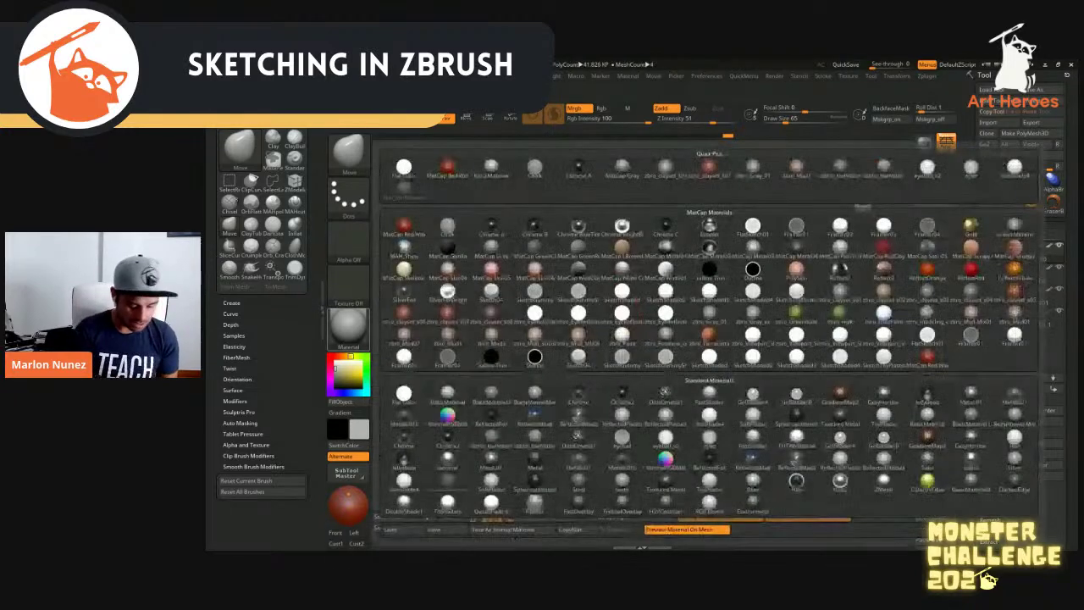
left_click(405, 398)
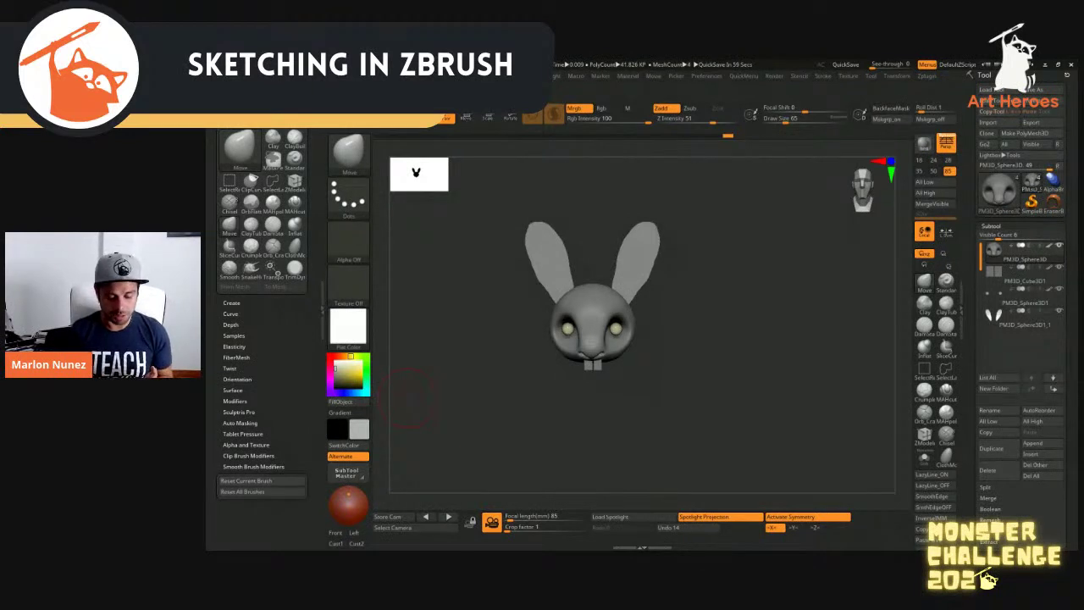
left_click_drag(583, 233, 548, 227)
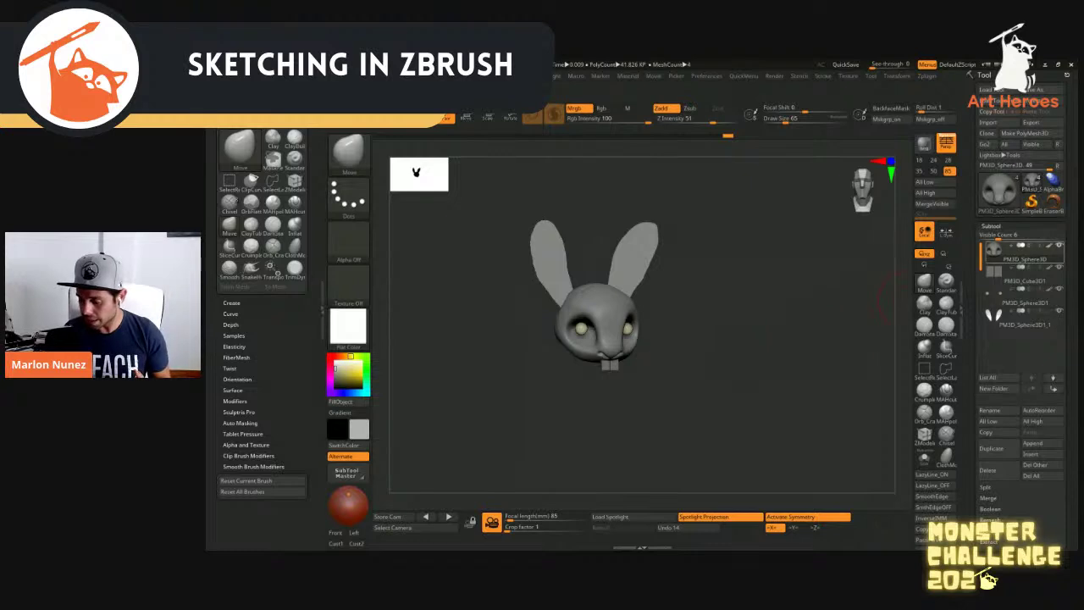
Turn off the stored paint display on the head, teeth and eyeballs so they show the flat material
left_click(1048, 246)
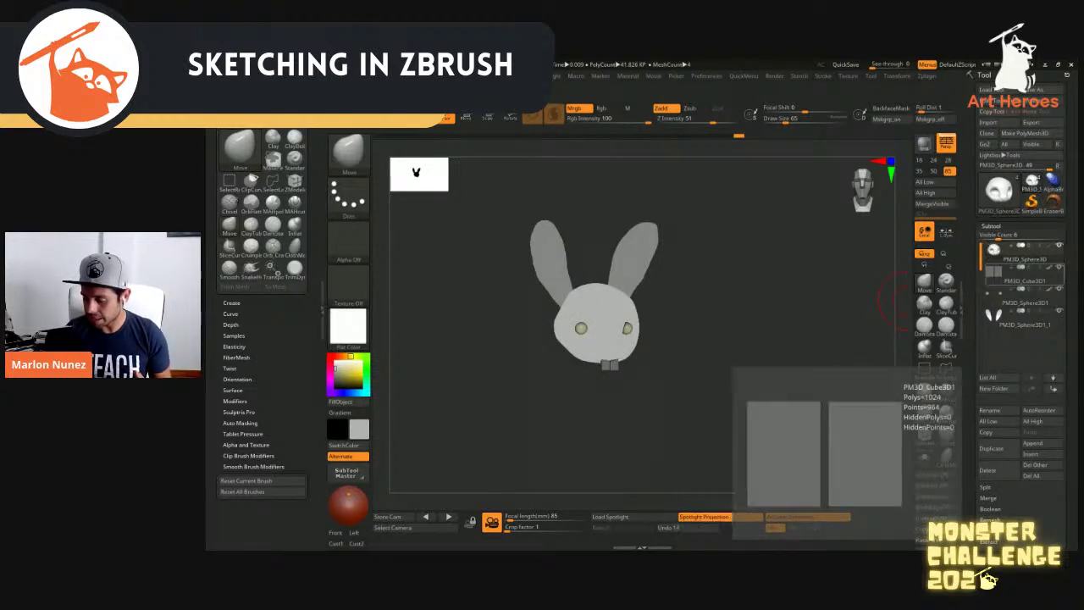
left_click(1047, 268)
left_click(1047, 290)
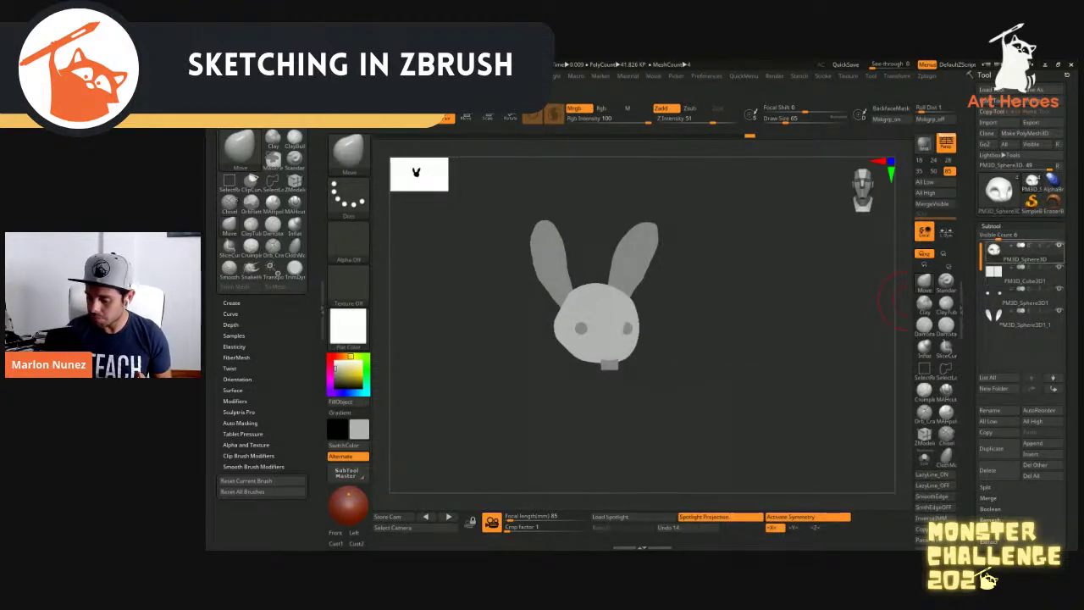
left_click(1048, 246)
left_click(1048, 245)
mouse_move(754, 330)
left_mouse_down("shift")
mouse_move(727, 331)
mouse_move(760, 330)
left_mouse_up("shift")
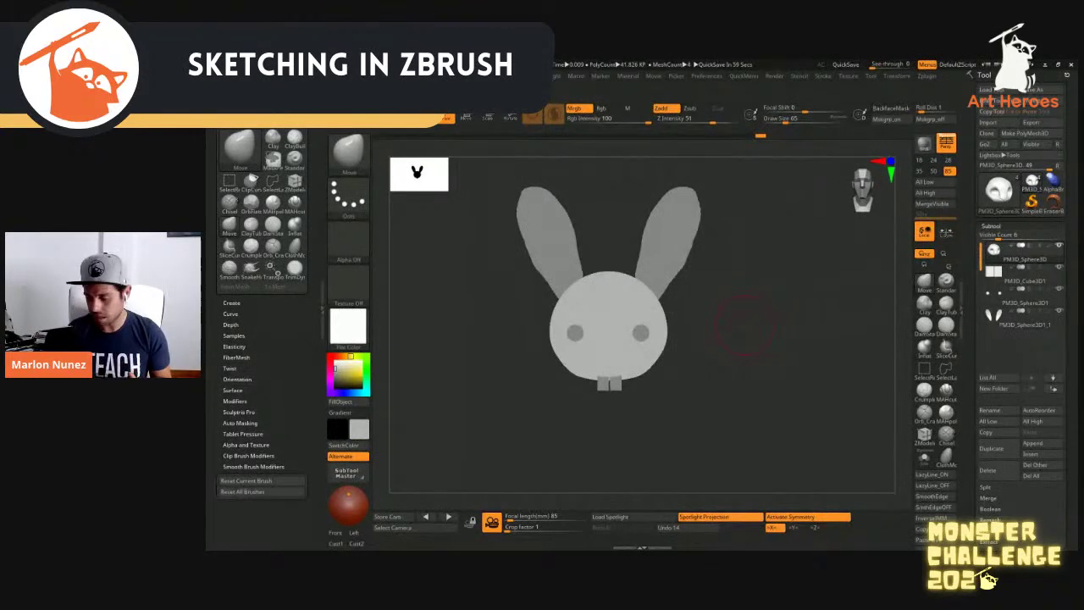
Add a new sculpting layer to the head subtool
left_click(991, 226)
left_click(990, 270)
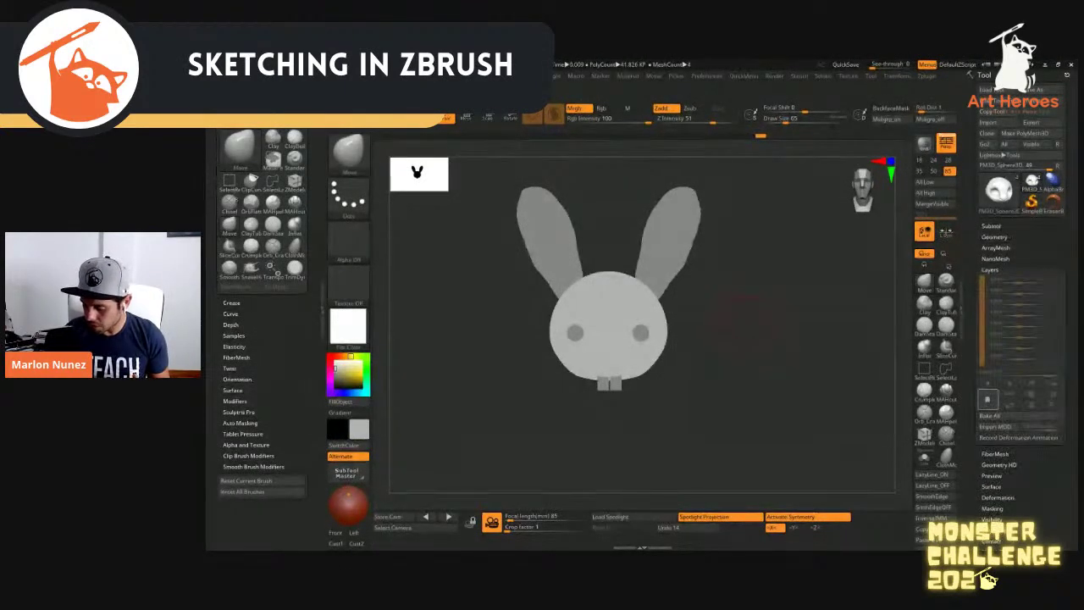
left_click(987, 399)
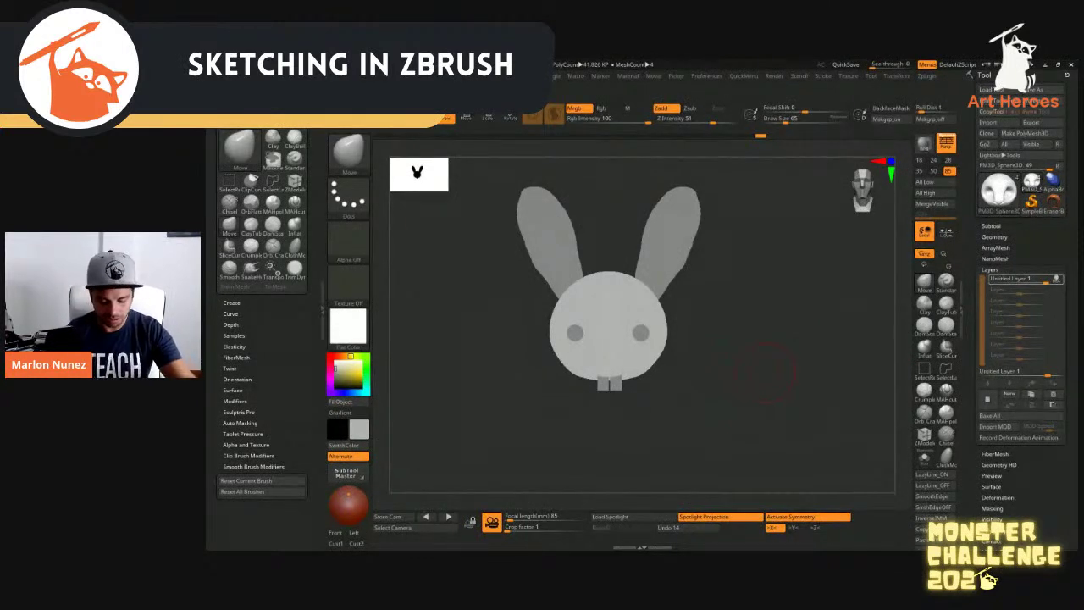
Widen the head's lower cheeks symmetrically with an enlarged Move brush
key("bracketright")
key("bracketright")
key("bracketright")
key("bracketright")
key("bracketright")
mouse_move(658, 344)
left_mouse_down()
mouse_move(668, 344)
mouse_move(653, 369)
mouse_move(647, 361)
left_mouse_up()
key("s")
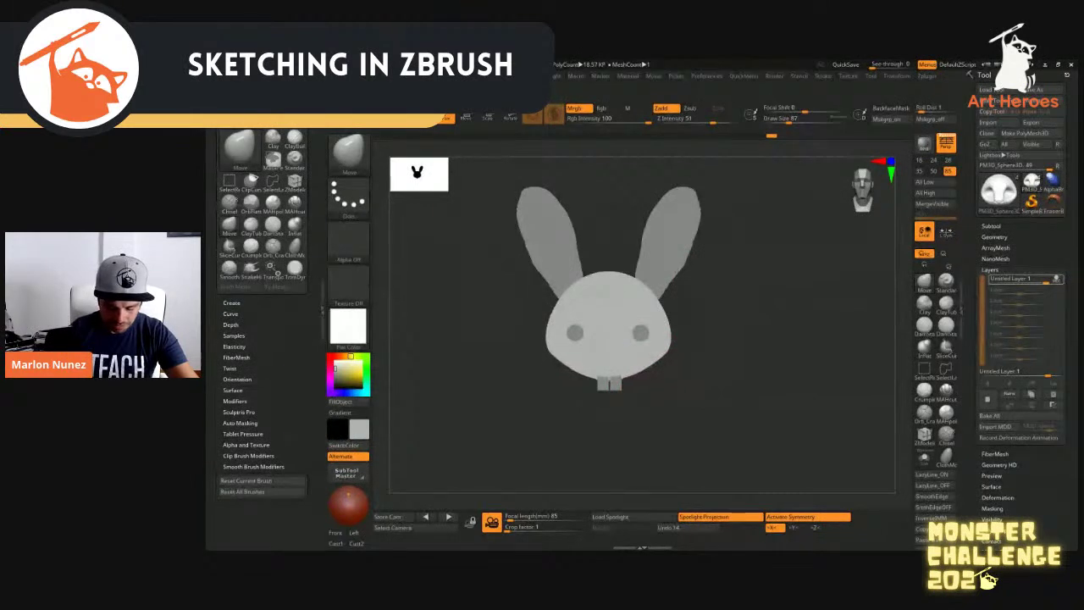
left_click_drag(547, 346, 543, 343)
key("bracketright")
key("bracketright")
key("bracketright")
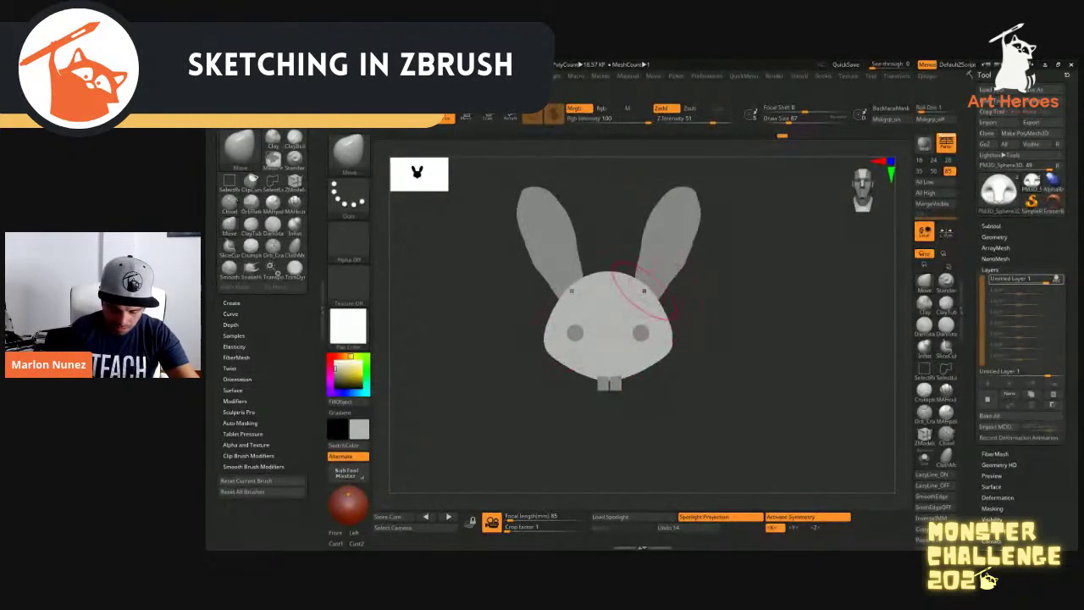
Reshape the crown and the back of the head with the Move brush from front and side views
left_click_drag(617, 271, 608, 283)
left_click_drag(726, 339, 635, 339)
left_click_drag(567, 292, 586, 302)
mouse_move(745, 347)
left_mouse_down()
mouse_move(664, 343)
mouse_move(685, 318)
mouse_move(800, 334)
left_mouse_up()
key("s")
mouse_move(659, 319)
left_mouse_down()
mouse_move(737, 326)
mouse_move(670, 336)
left_mouse_up()
key("s")
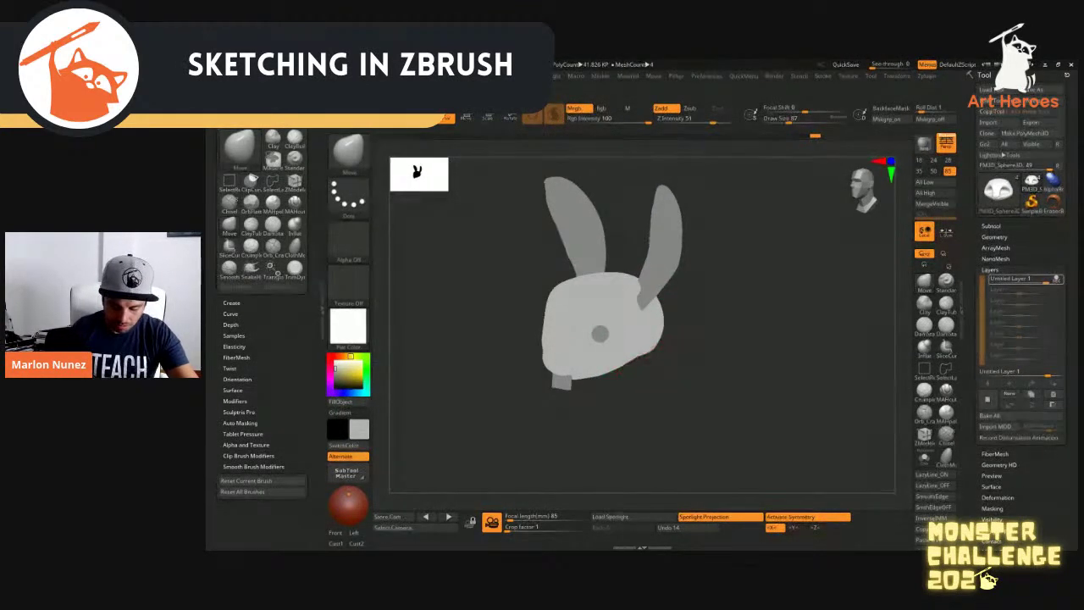
Tighten the jawline and muzzle around the teeth with a smaller Move brush
mouse_move(648, 348)
left_mouse_down()
mouse_move(571, 359)
mouse_move(591, 367)
left_mouse_up()
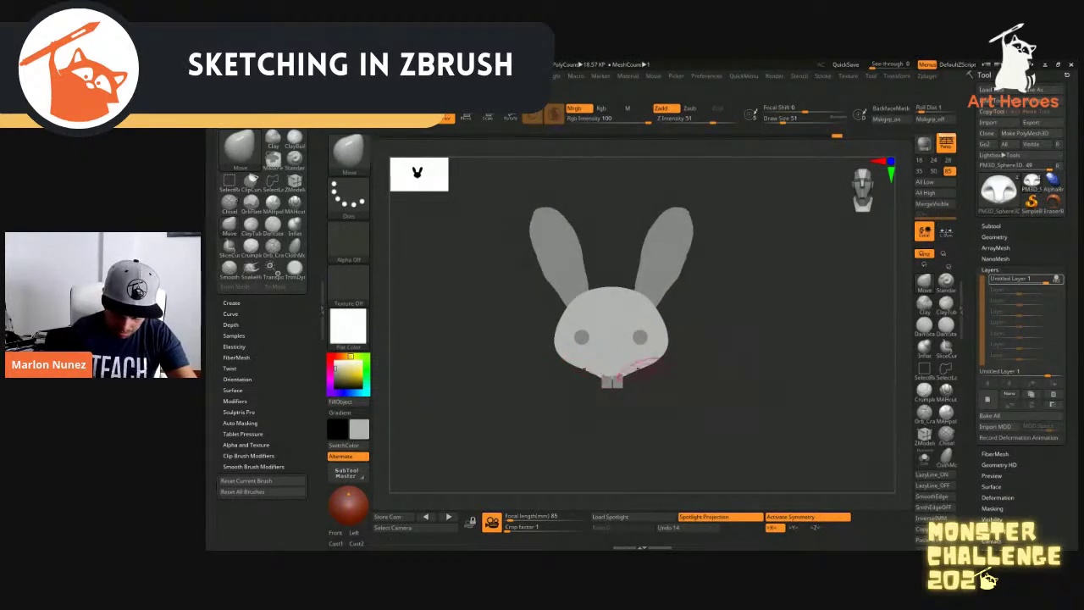
key("bracketleft")
key("bracketleft")
key("bracketleft")
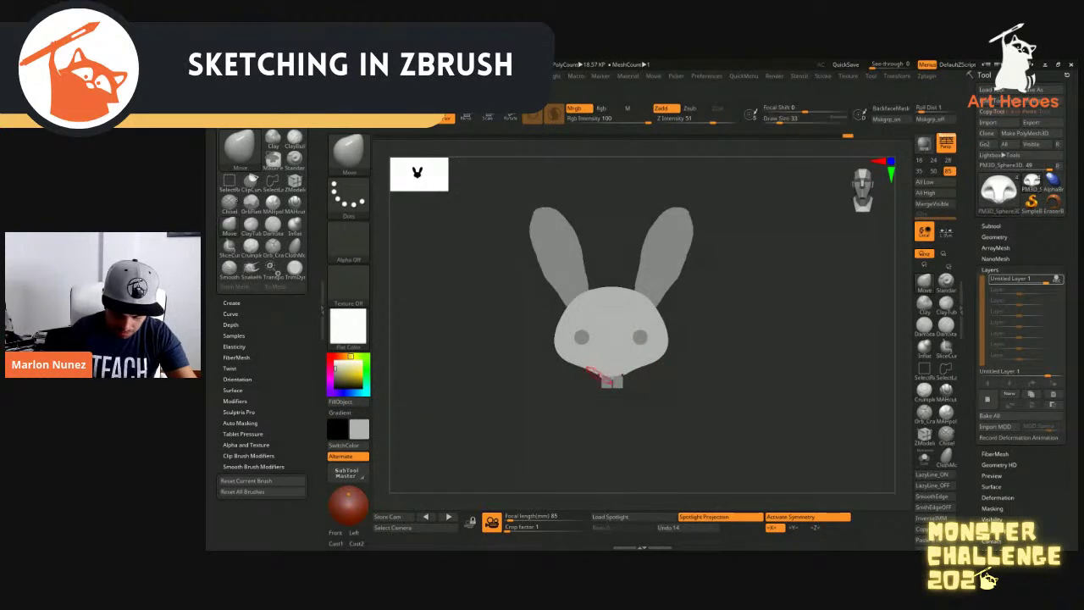
mouse_move(641, 379)
left_mouse_down()
mouse_move(593, 380)
mouse_move(675, 381)
left_mouse_up()
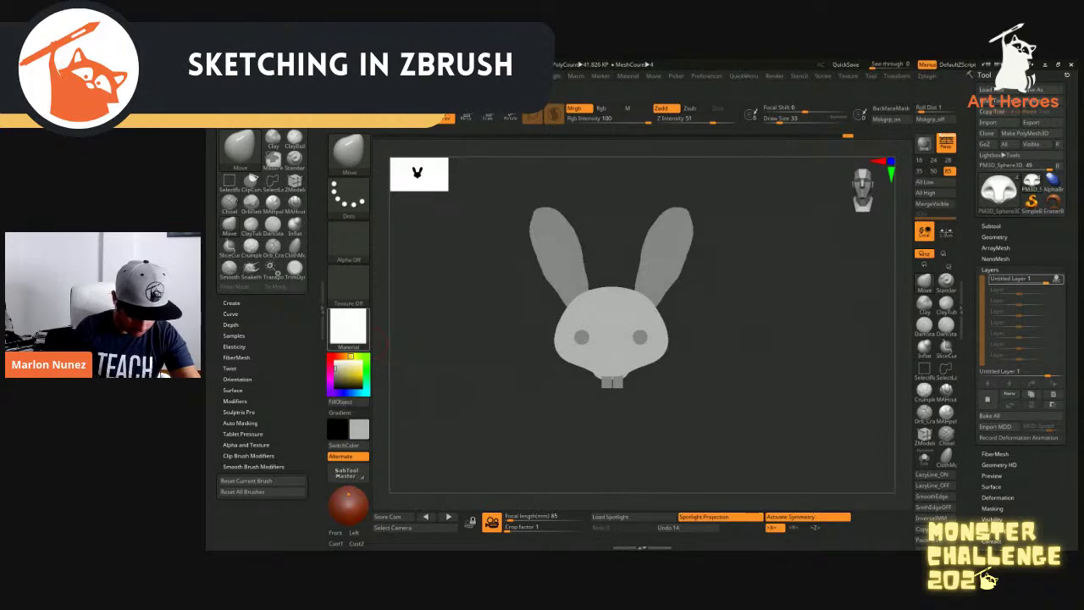
Switch from the flat material to the shaded skin material and stop recording on the head's layer
left_click(360, 337)
left_click(445, 480)
left_click_drag(765, 411, 856, 394)
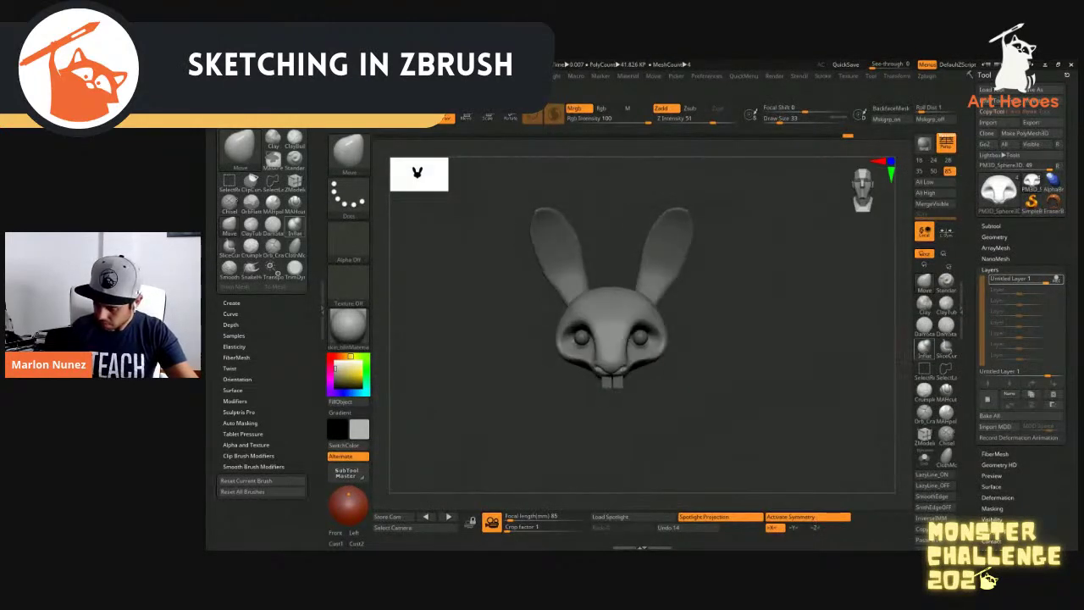
left_click(1056, 278)
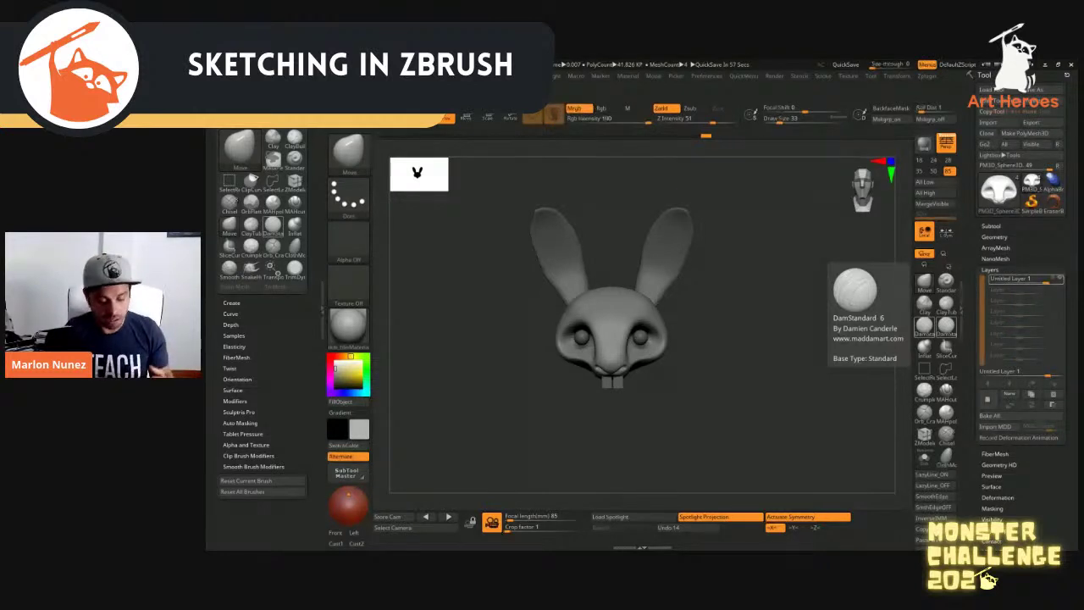
Examine the rabbit head from above and as a very small front silhouette
left_click_drag(730, 346, 792, 461)
left_click_drag(640, 389, 775, 292)
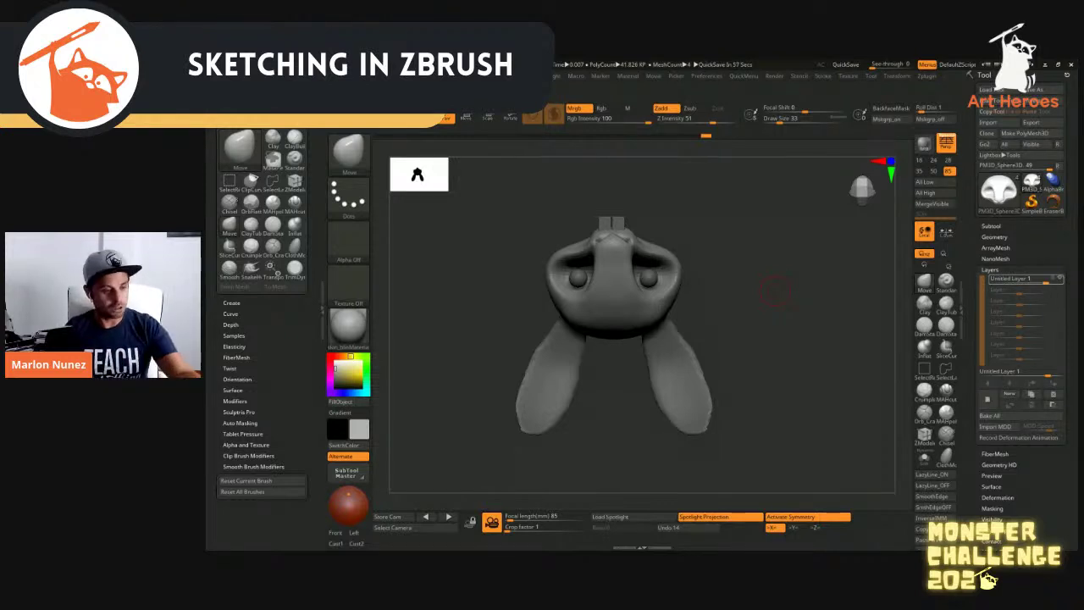
left_click_drag(795, 342, 779, 365, "alt")
left_click_drag(742, 318, 747, 363, "alt")
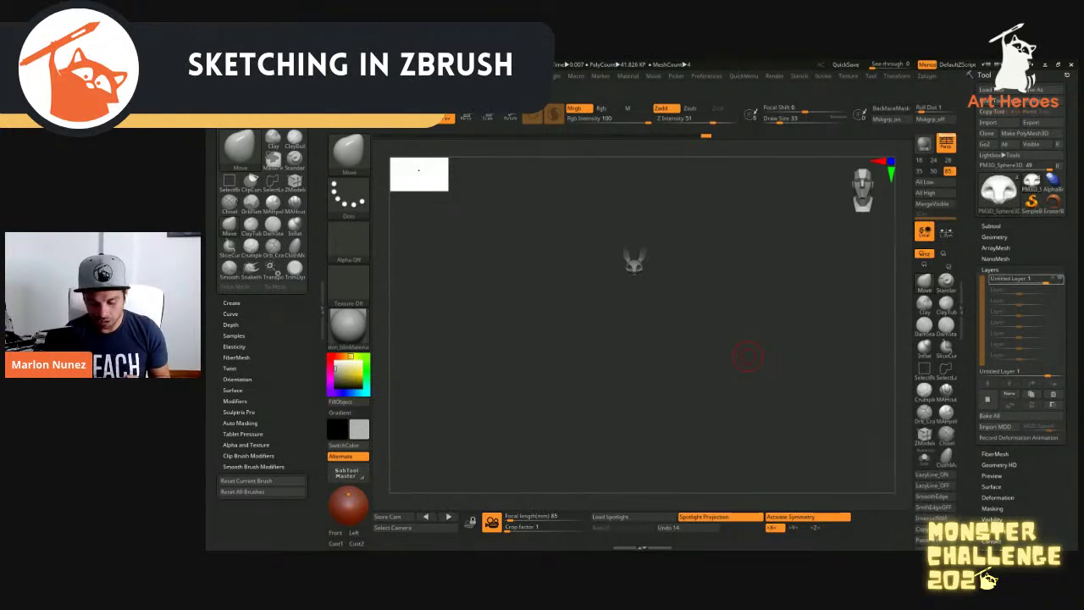
Bake the head's sculpting layer permanently into its mesh
right_click_drag(709, 302, 738, 436, "ctrl")
right_click_drag(660, 265, 649, 326, "alt")
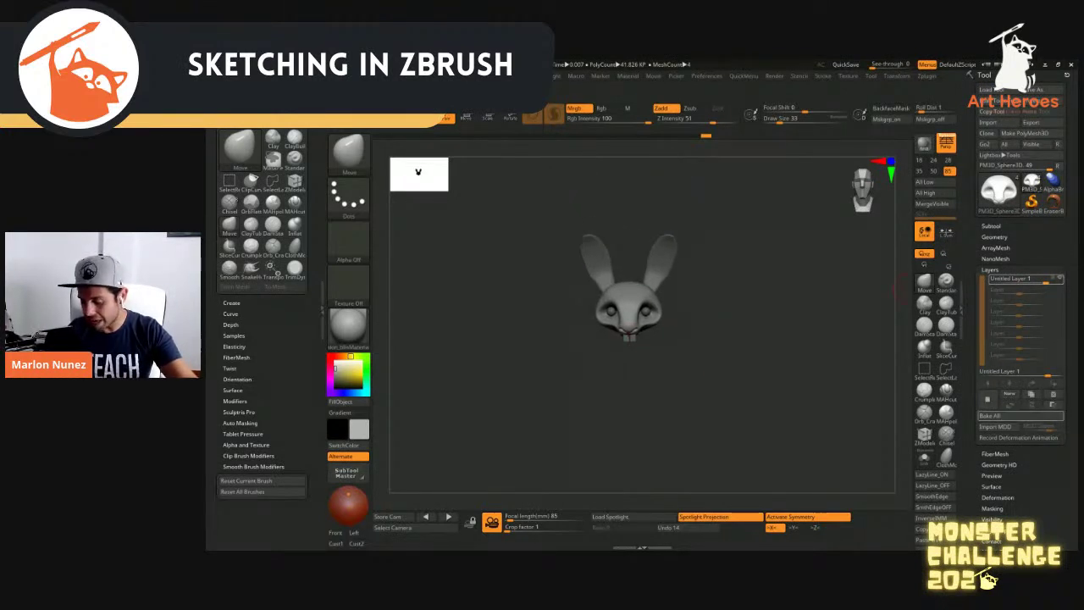
left_click(989, 416)
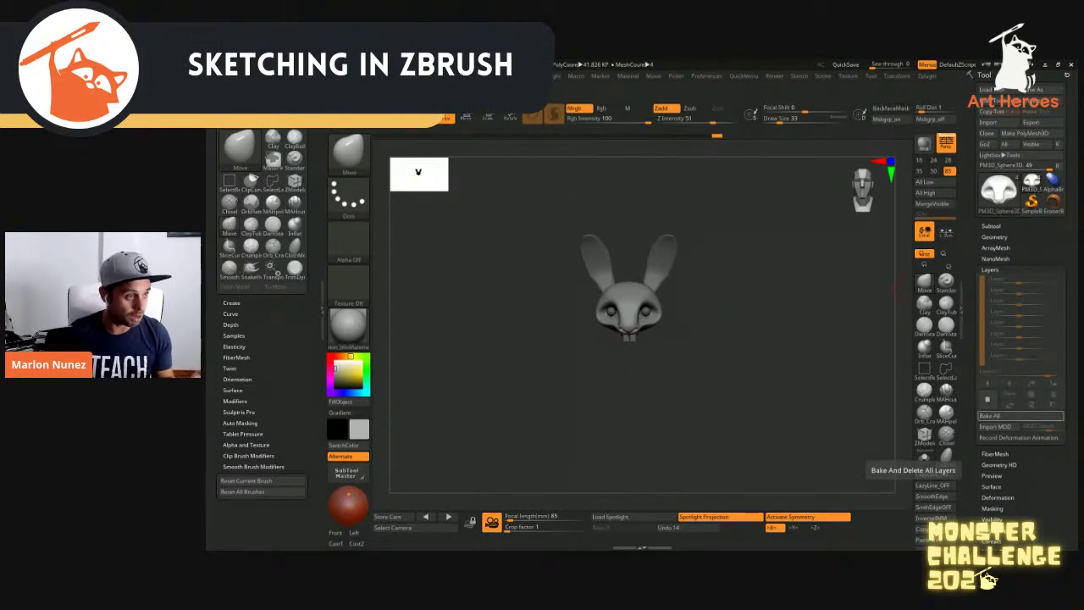
mouse_move(728, 298)
right_mouse_down("ctrl")
mouse_move(774, 378)
mouse_move(686, 315)
mouse_move(721, 330)
mouse_move(791, 315)
mouse_move(730, 338)
mouse_move(754, 388)
mouse_move(734, 354)
mouse_move(728, 310)
right_mouse_up("ctrl")
Select the ears subtool and append a cylinder as the base for the body
left_click(991, 226)
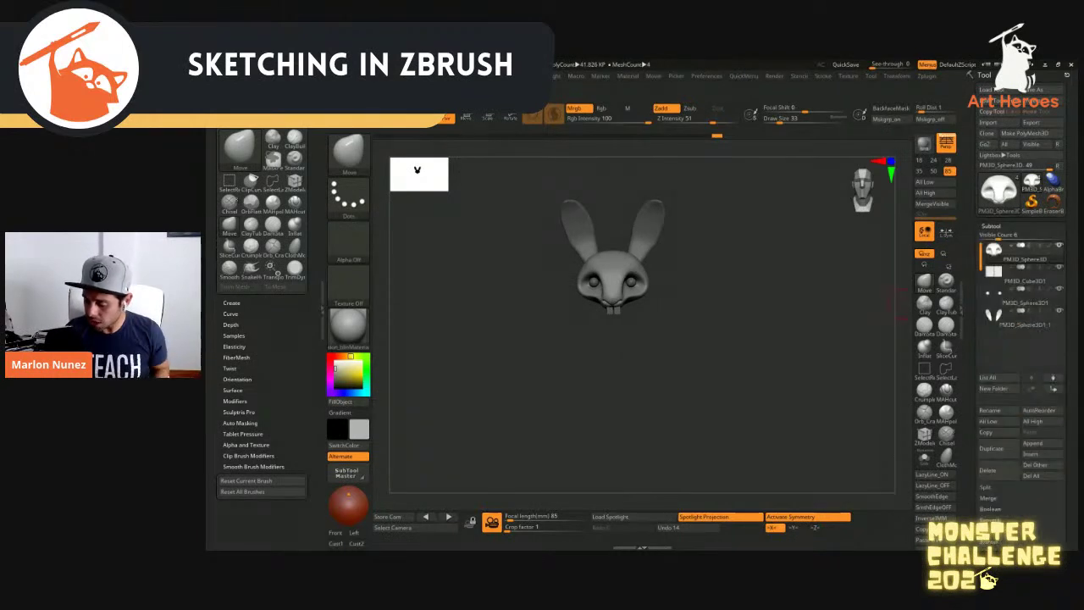
mouse_move(1017, 253)
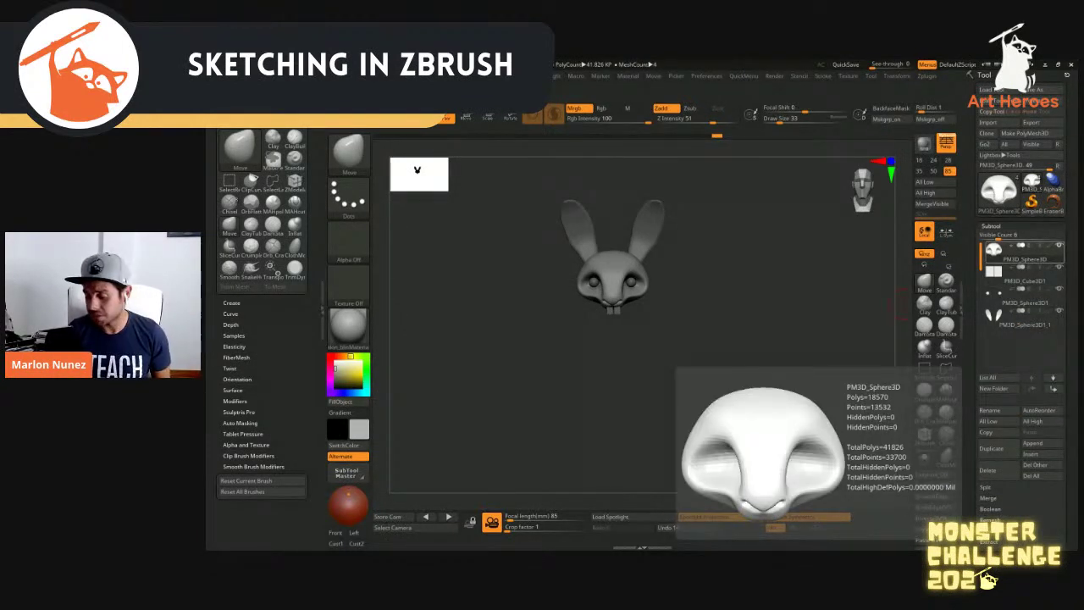
left_click(1009, 274)
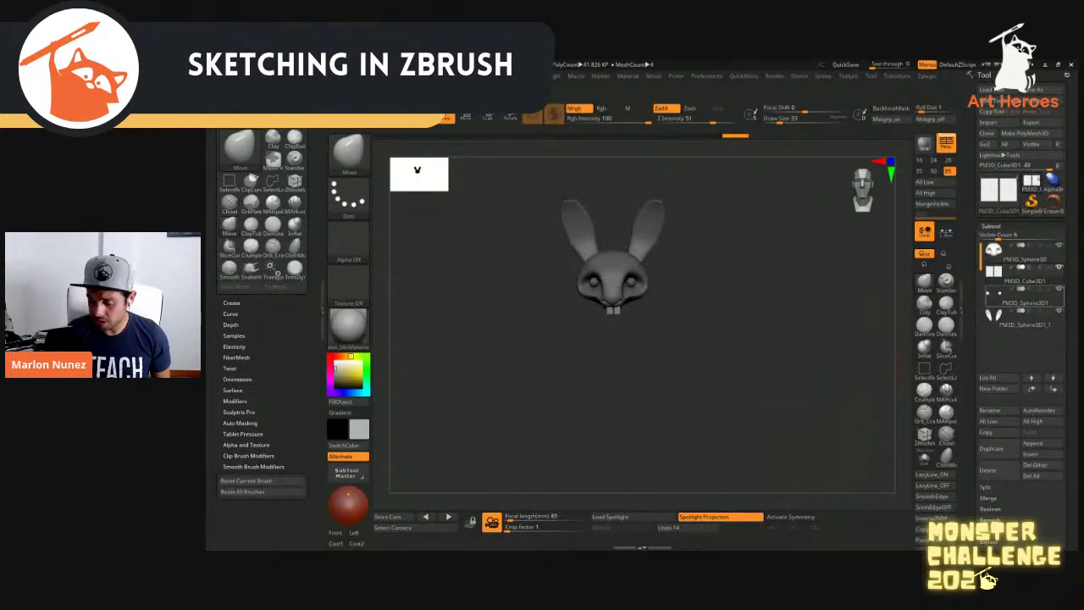
left_click(1017, 296)
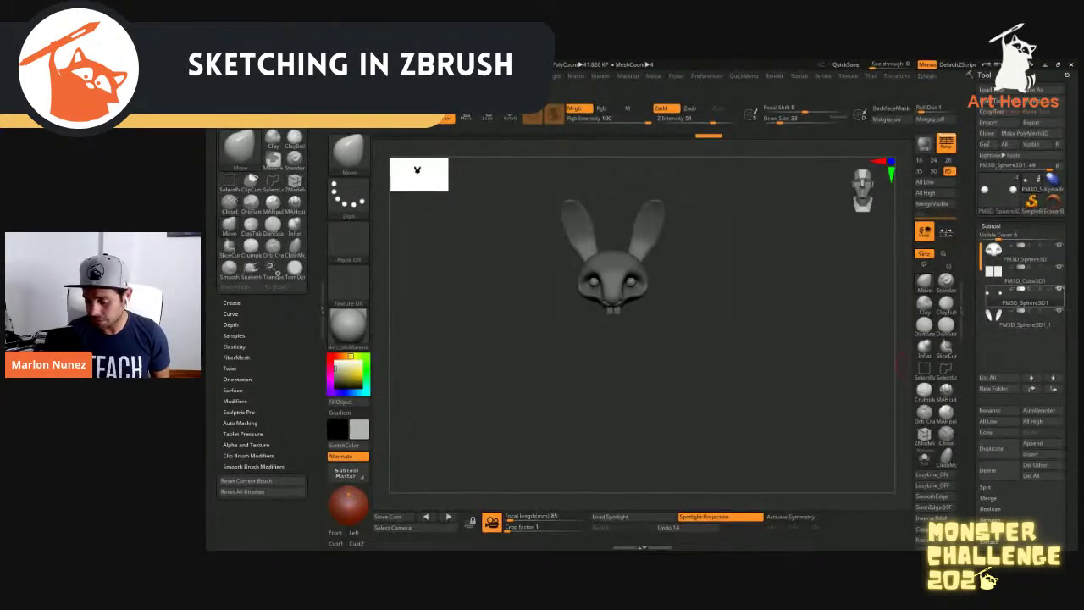
left_click(1020, 322)
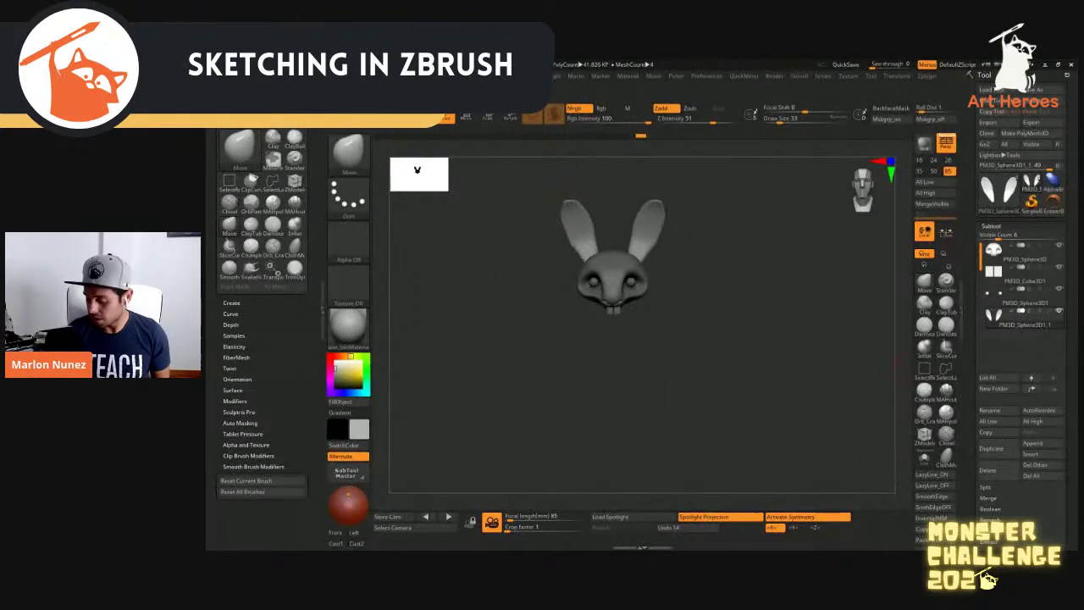
left_click(1032, 443)
left_click(844, 398)
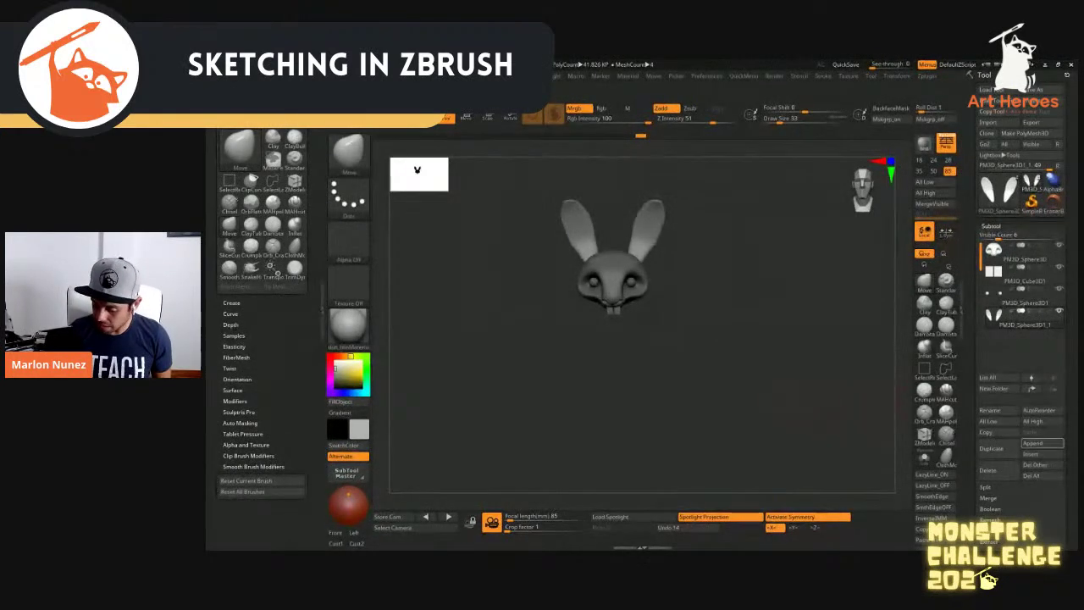
left_click(1031, 443)
left_click(727, 399)
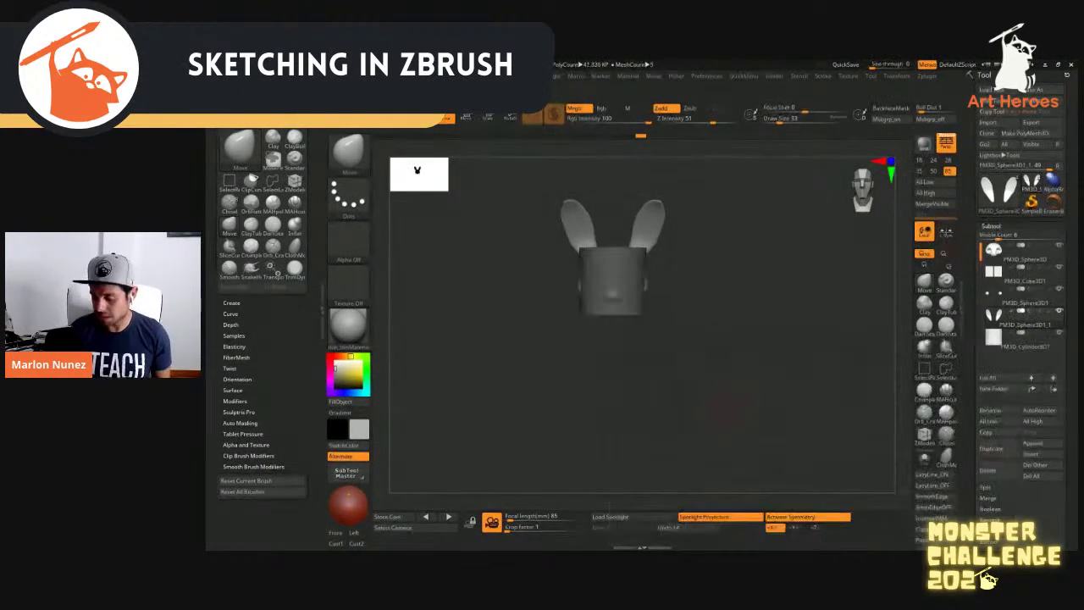
Make the cylinder the active subtool and move it straight down below the rabbit's head
left_click_drag(732, 345, 786, 348)
right_click_drag(766, 356, 755, 333, "ctrl")
key("w")
left_click_drag(589, 234, 589, 295)
left_click_drag(720, 347, 787, 348, "shift")
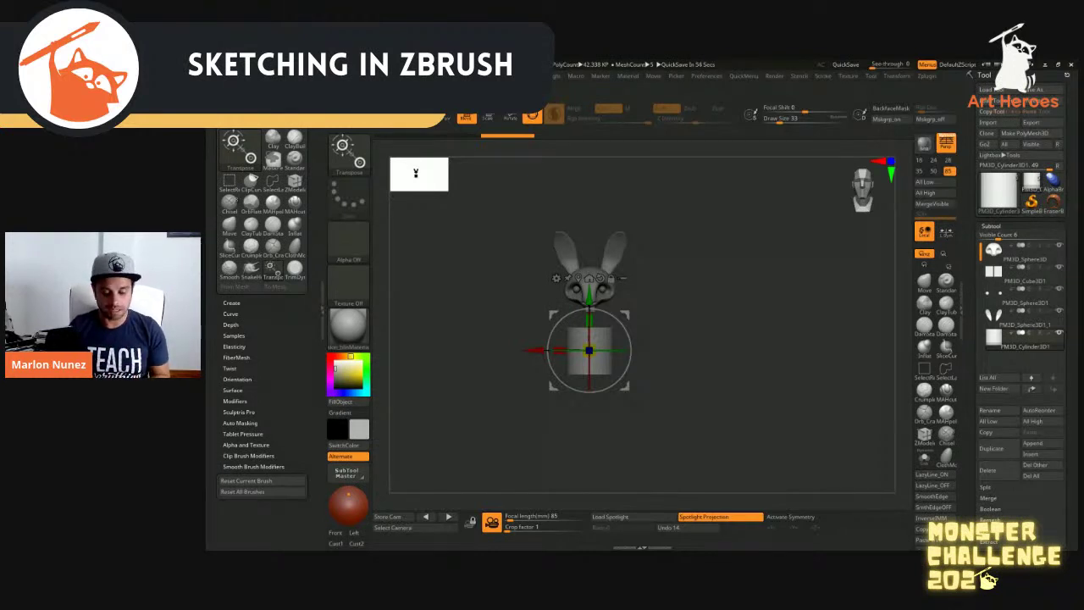
mouse_move(1023, 318)
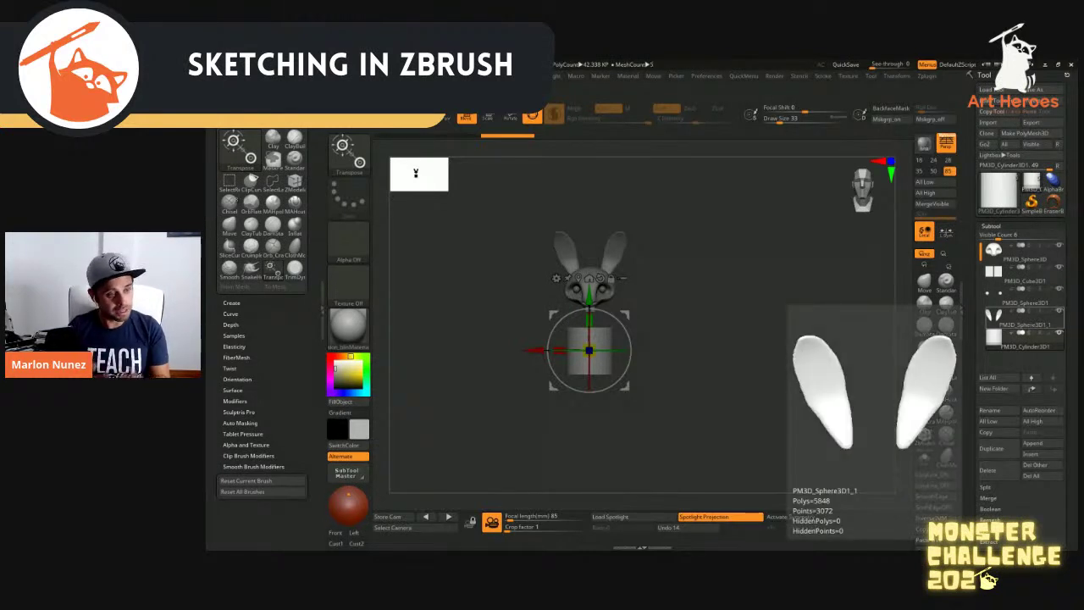
left_click_drag(720, 356, 813, 356)
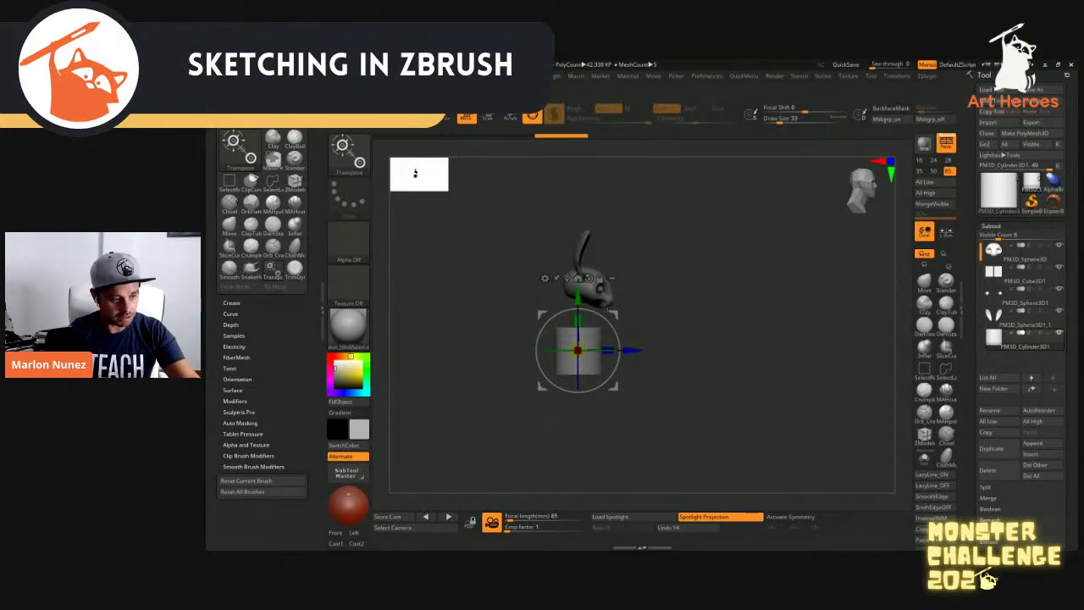
Turn on X symmetry and pull the cylinder up and back behind the head with an enlarged Move brush
key("q")
left_click_drag(796, 326, 705, 322)
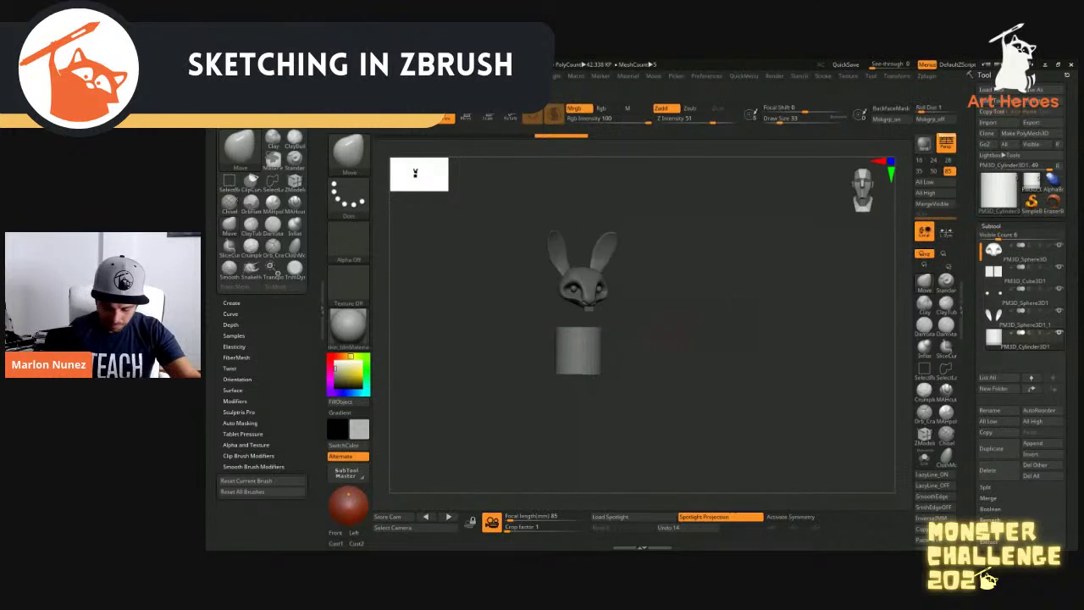
key("x")
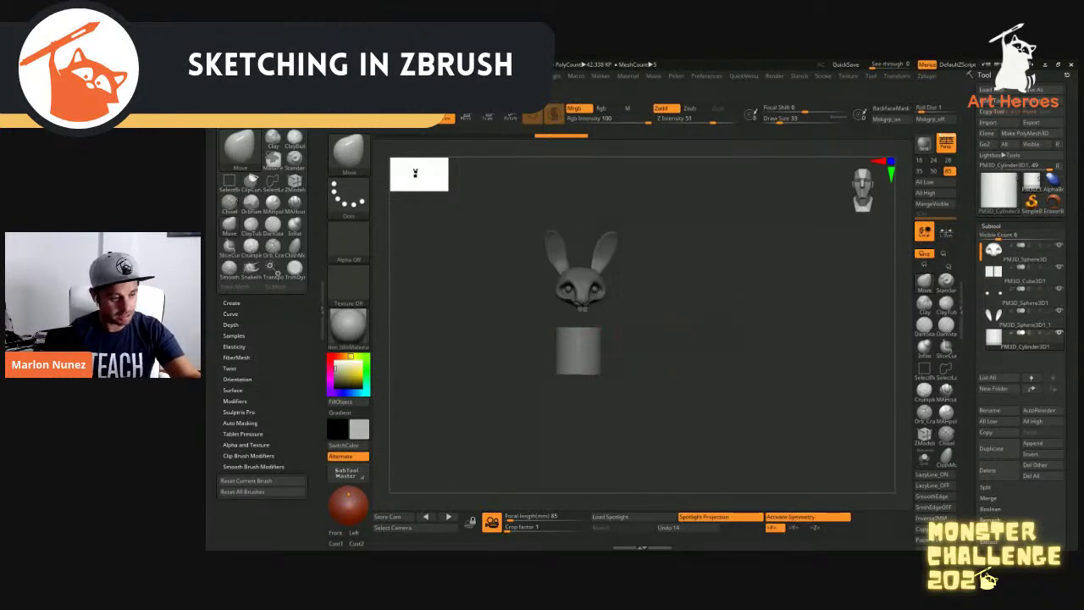
mouse_move(632, 330)
left_mouse_down("shift")
mouse_move(618, 307)
mouse_move(579, 311)
mouse_move(590, 322)
mouse_move(593, 301)
mouse_move(620, 292)
left_mouse_up("shift")
key("s")
left_click(619, 311)
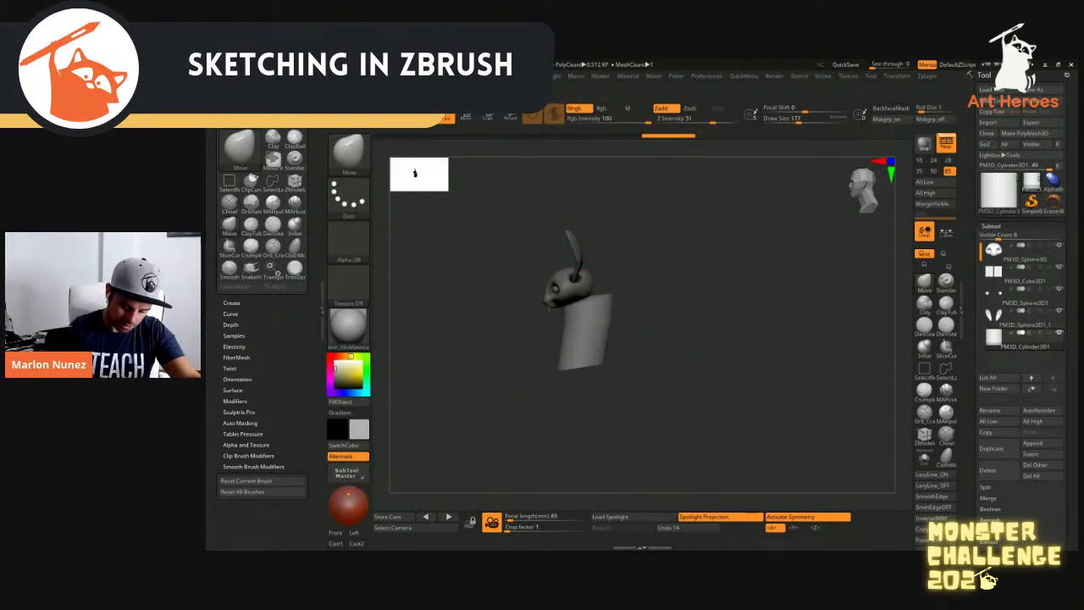
Push the cylinder's upper back outward and raise its rear rim with the Move brush
left_click_drag(660, 339, 804, 337)
key("s")
mouse_move(636, 308)
left_mouse_down()
mouse_move(623, 307)
mouse_move(650, 327)
left_mouse_up()
mouse_move(735, 310)
left_mouse_down()
mouse_move(695, 308)
mouse_move(714, 307)
left_mouse_up()
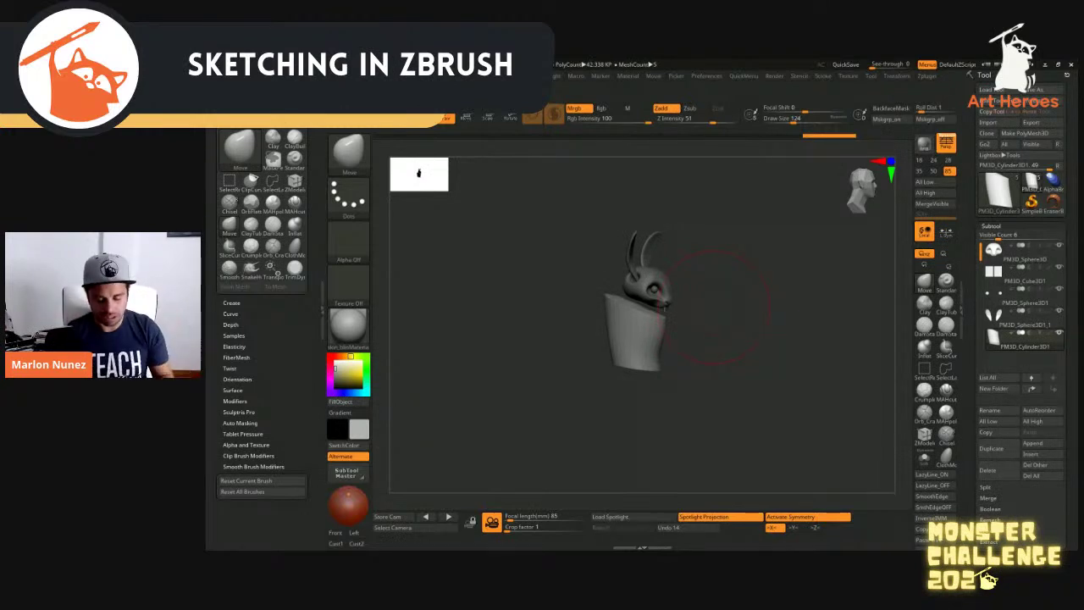
left_click_drag(724, 374, 745, 375, "shift")
left_click_drag(608, 294, 606, 276)
mouse_move(720, 322)
left_mouse_down("shift")
mouse_move(657, 321)
mouse_move(640, 310)
mouse_move(666, 290)
left_mouse_up("shift")
key("s")
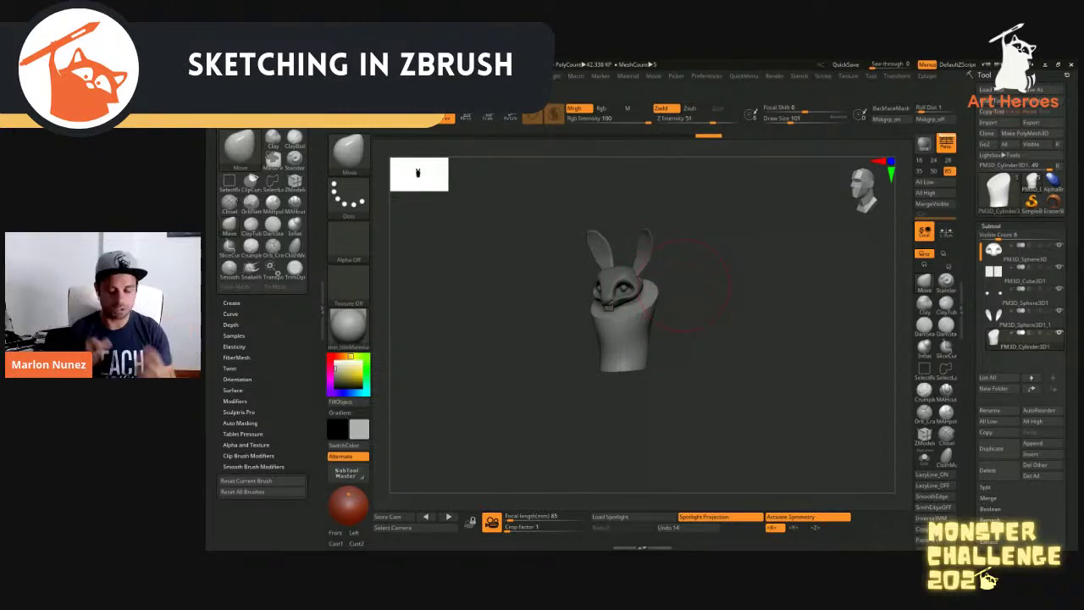
Narrow the lower sides of the body symmetrically from the front, adjusting the Move brush size
left_click_drag(677, 288, 748, 329)
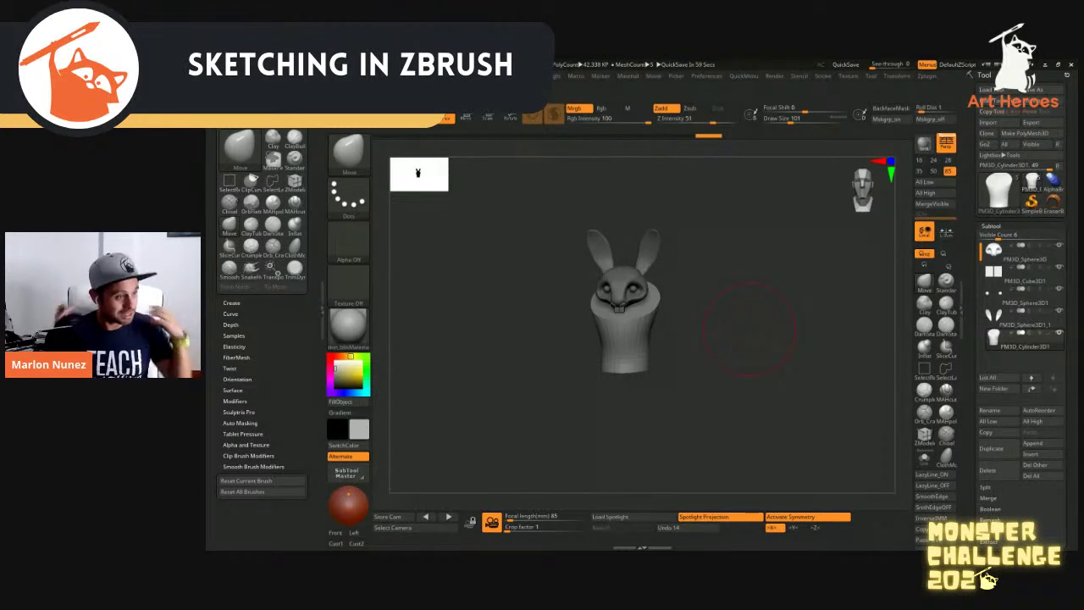
left_click_drag(728, 332, 711, 337, "shift")
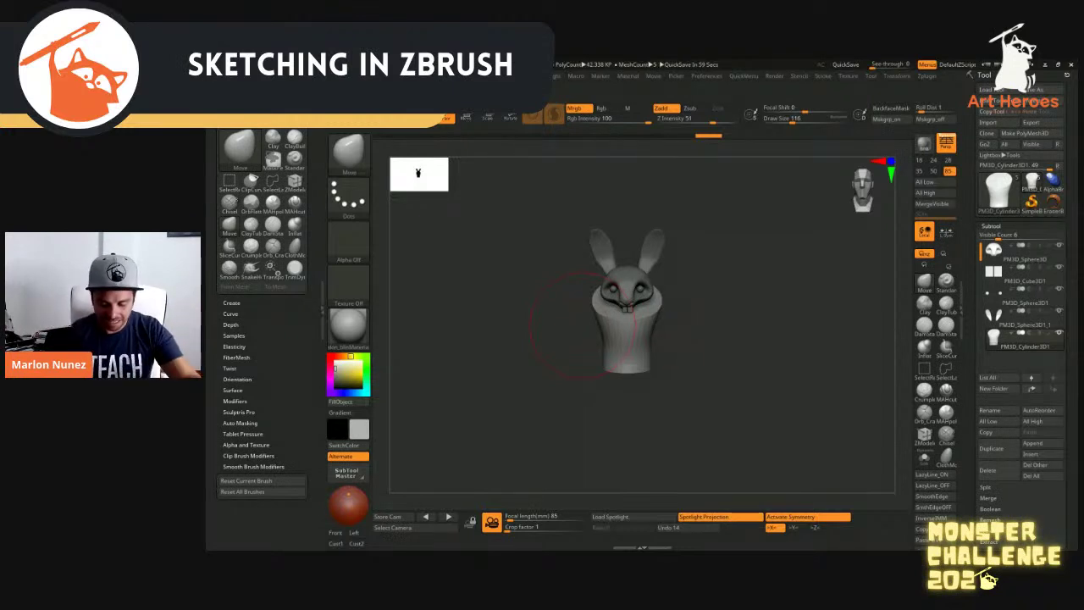
left_click_drag(655, 326, 663, 326)
key("s")
left_click_drag(603, 362, 606, 362)
mouse_move(641, 349)
left_mouse_down()
mouse_move(652, 339)
mouse_move(605, 352)
left_mouse_up()
key("s")
left_click_drag(600, 338, 610, 337)
Flare the body's upper rim into broad shoulders around the head with a larger Move brush
left_click_drag(703, 313, 663, 324)
key("s")
mouse_move(665, 328)
left_mouse_down()
mouse_move(661, 294)
mouse_move(713, 306)
mouse_move(703, 309)
left_mouse_up()
key("]")
left_click_drag(634, 354, 762, 337)
left_click_drag(720, 309, 682, 258)
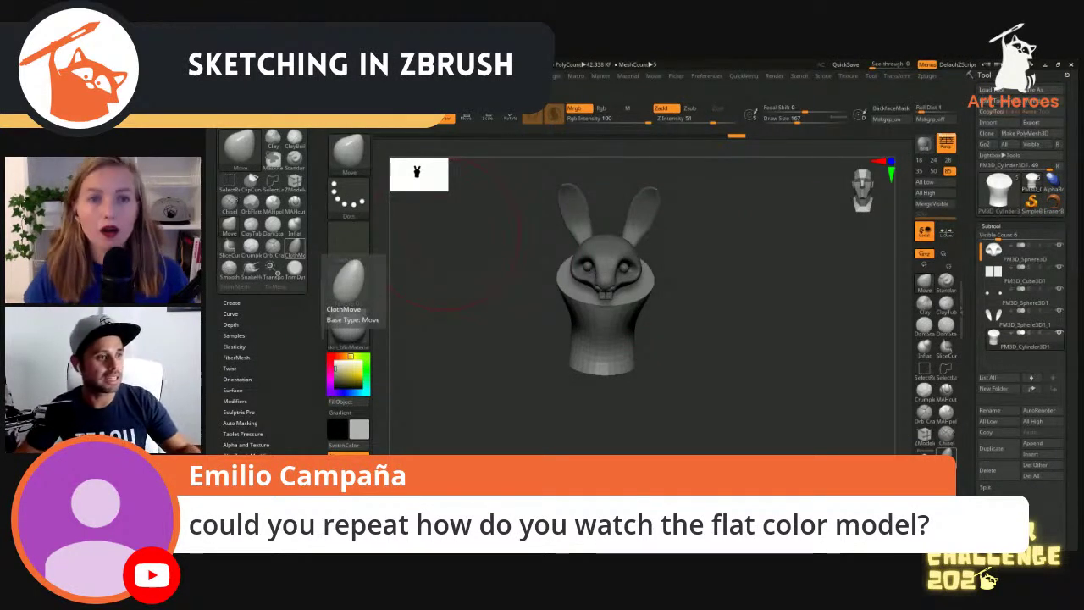
Look over the rabbit and creature images on the reference board, and return to the sculpt
right_click_drag(208, 347, 866, 269)
right_click_drag(678, 276, 690, 229)
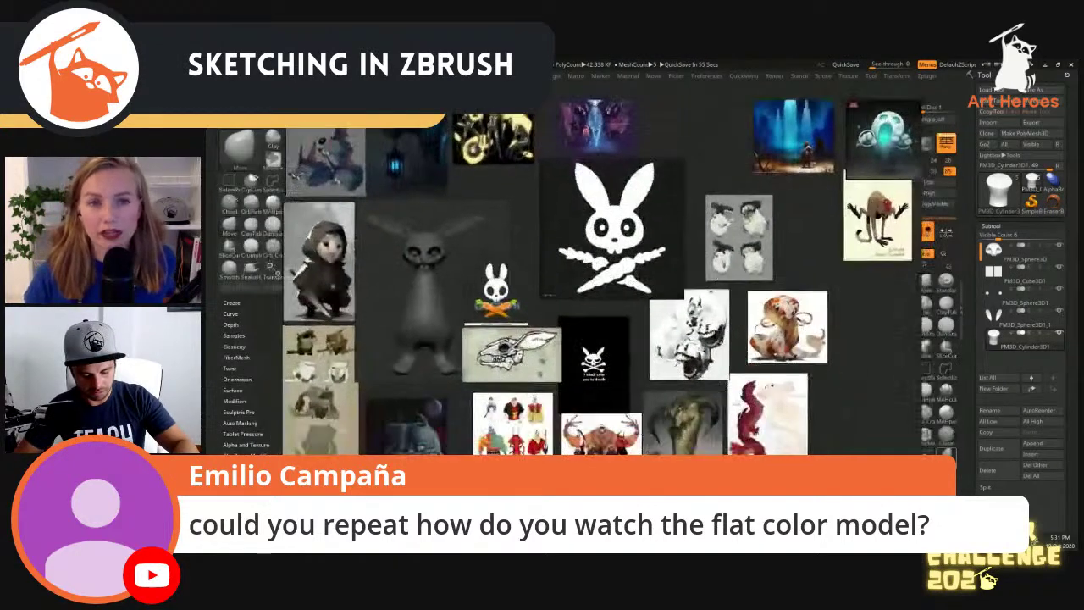
scroll(691, 229, "down", 2)
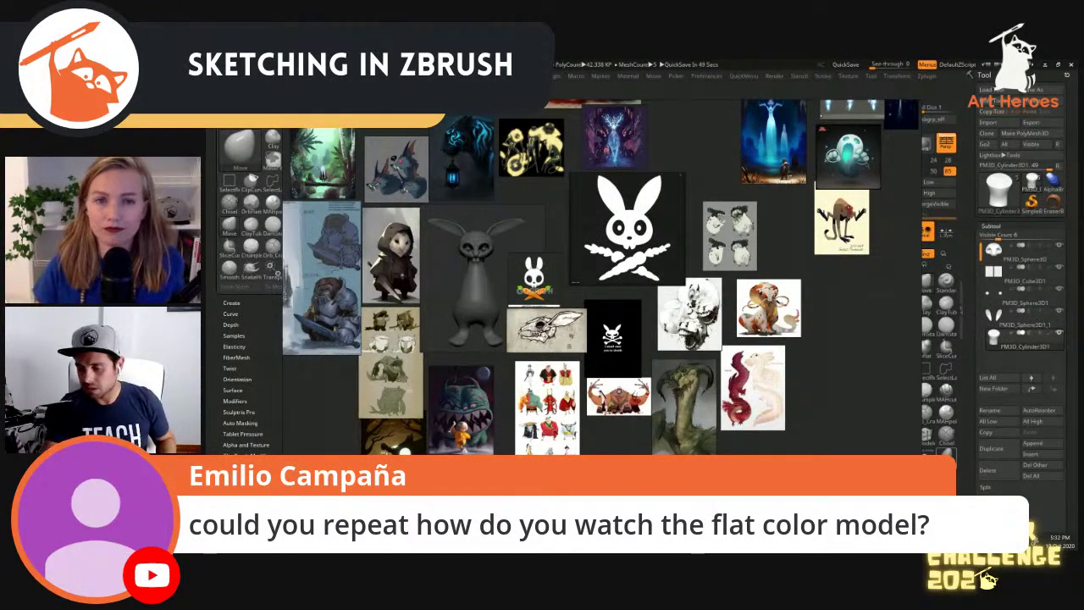
key("alt+Tab")
Preview the figure's silhouette with the Flat Color material and switch back to the shaded skin material
left_click_drag(470, 241, 693, 305)
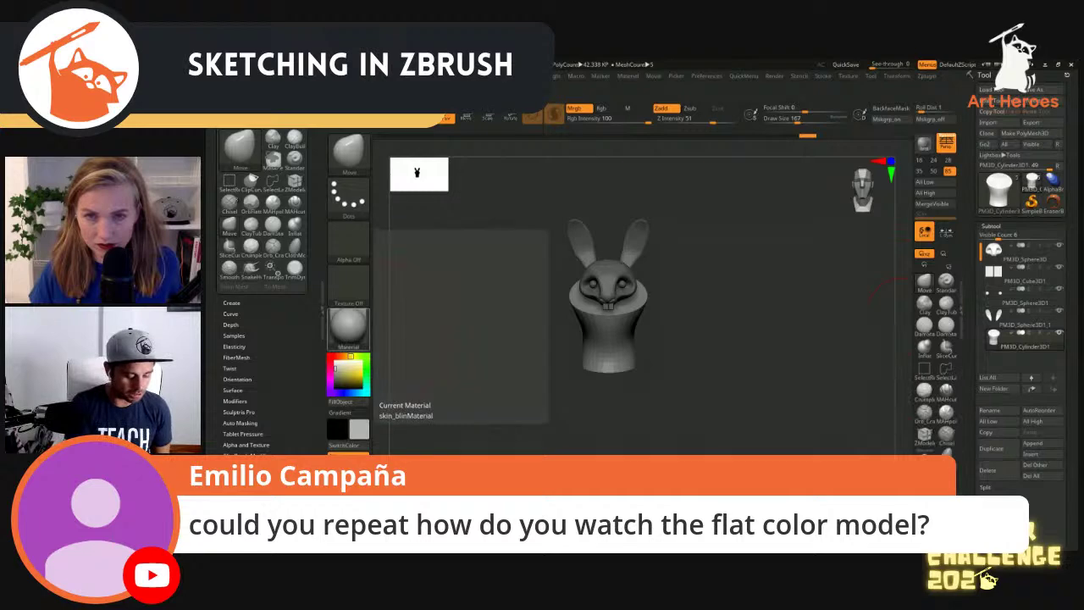
left_click(348, 324)
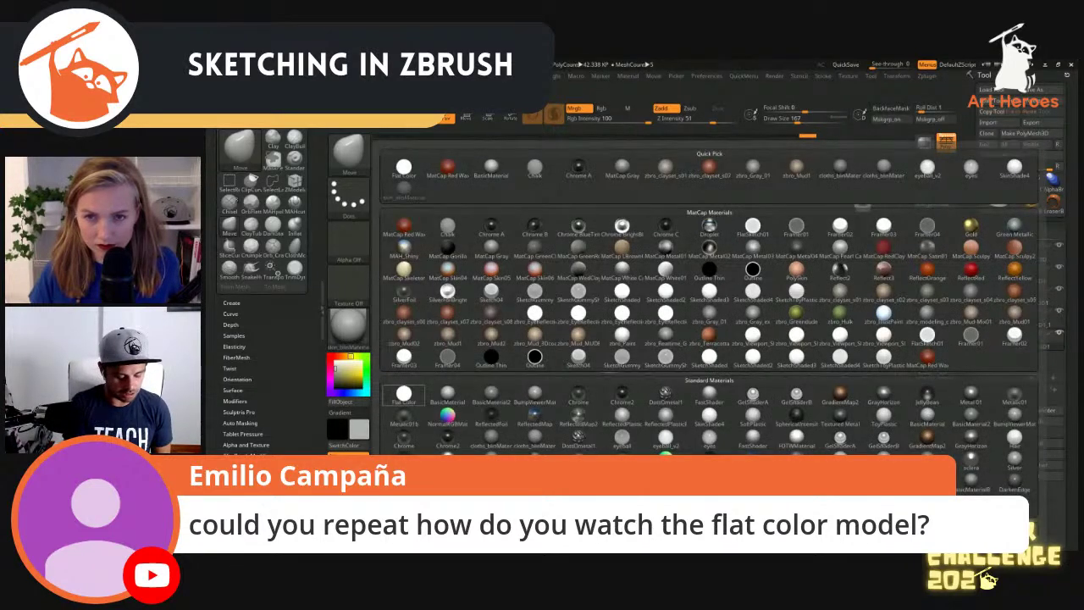
left_click(405, 169)
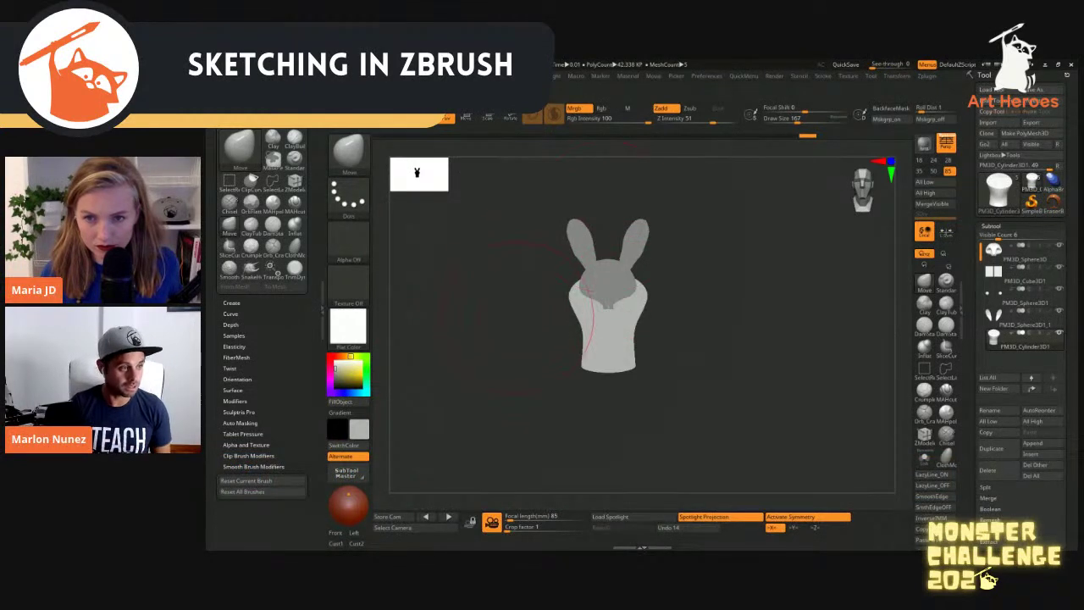
mouse_move(348, 326)
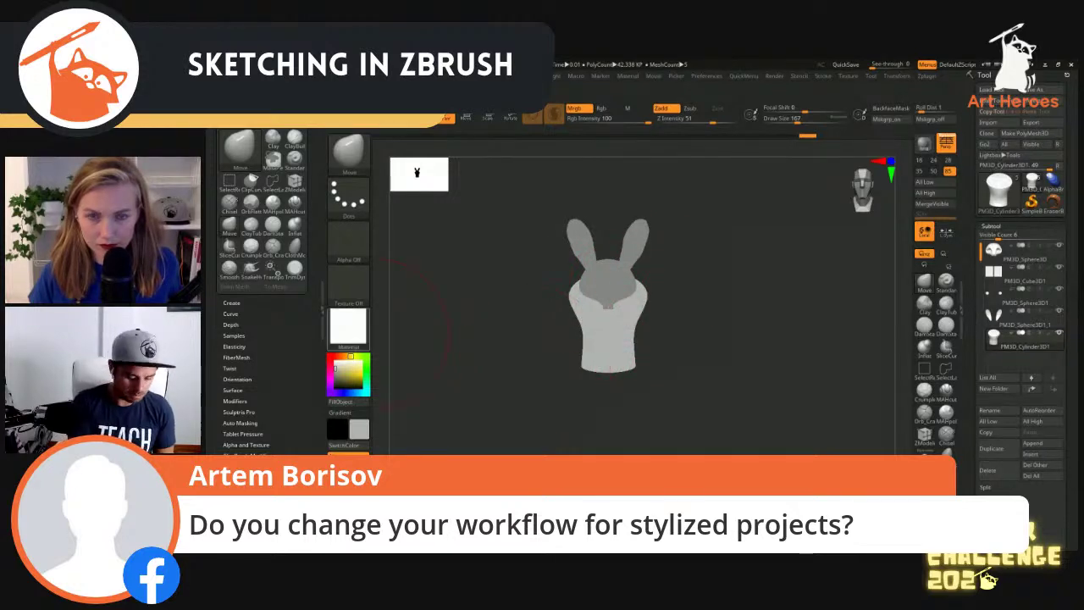
left_click(348, 327)
left_click(447, 392)
left_click(348, 326)
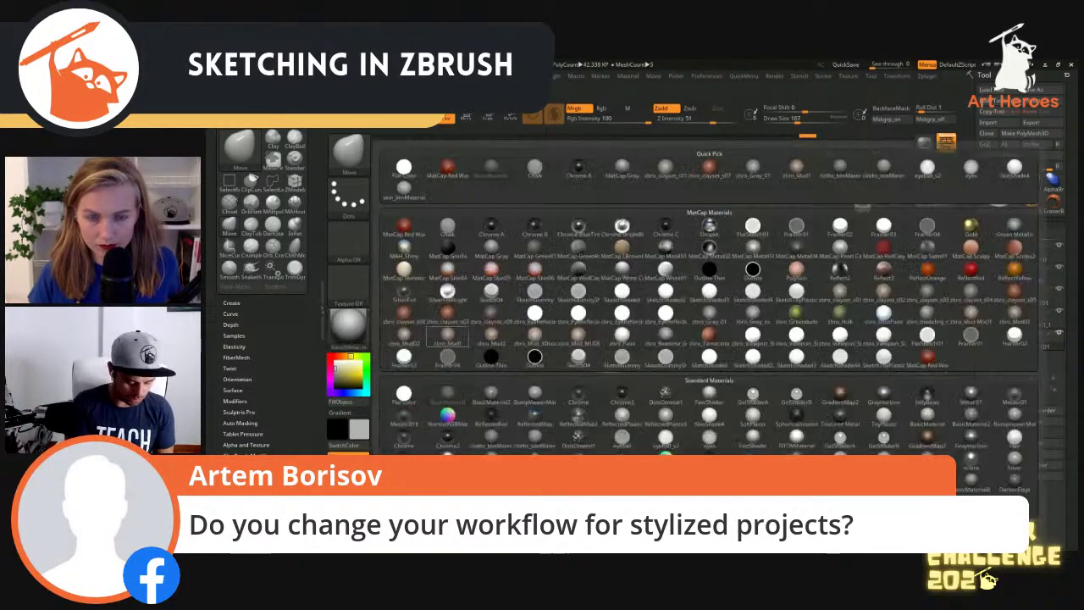
left_click(404, 190)
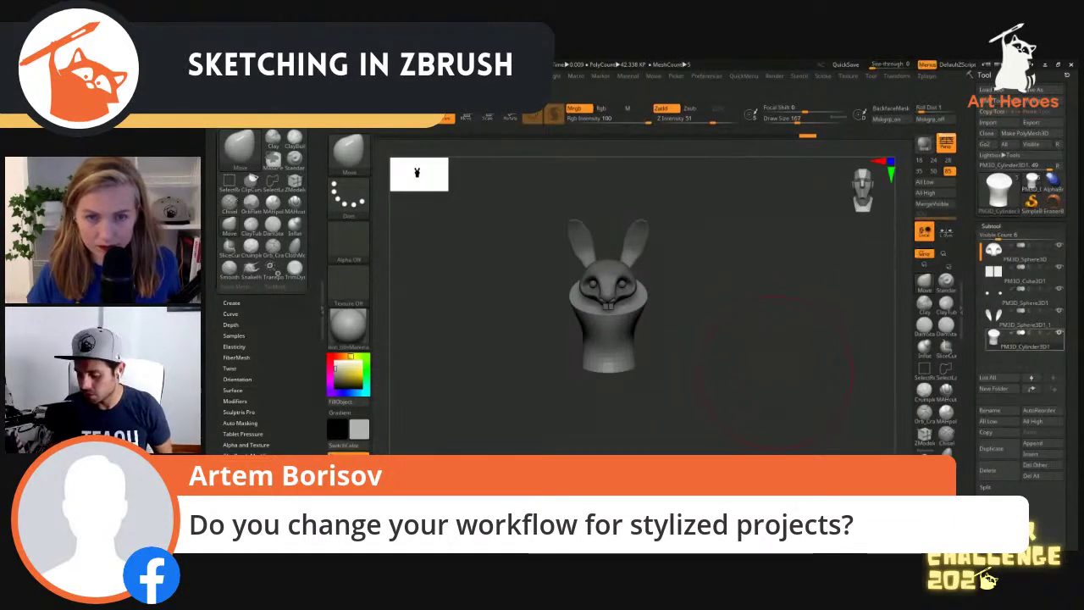
Switch to the reference board and examine the rabbit concept with its surrounding character references
key("alt+Tab")
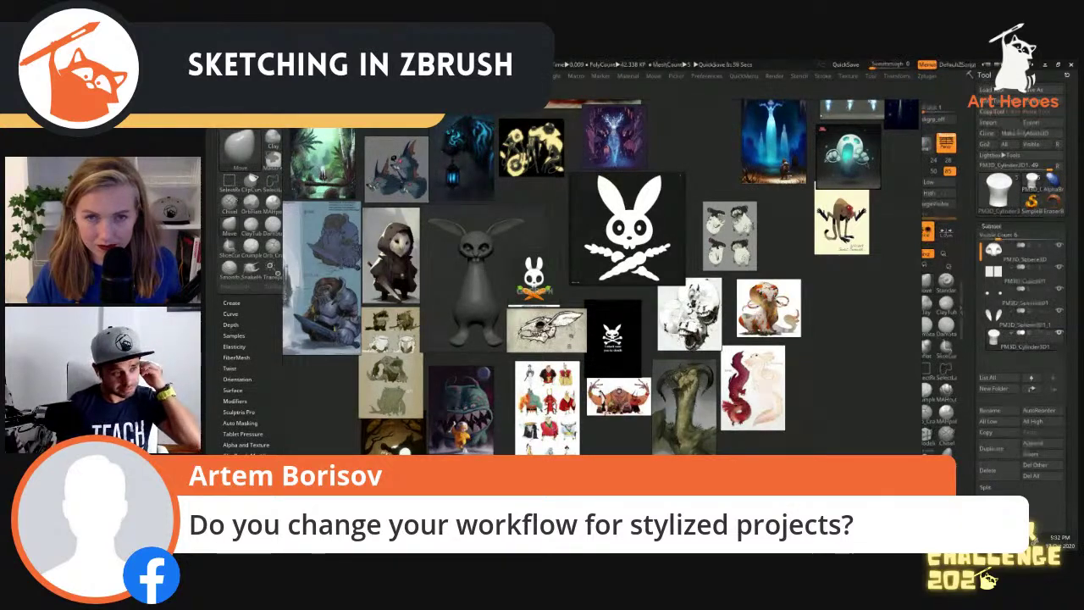
middle_click_drag(601, 295, 614, 312)
scroll(405, 315, "up", 4)
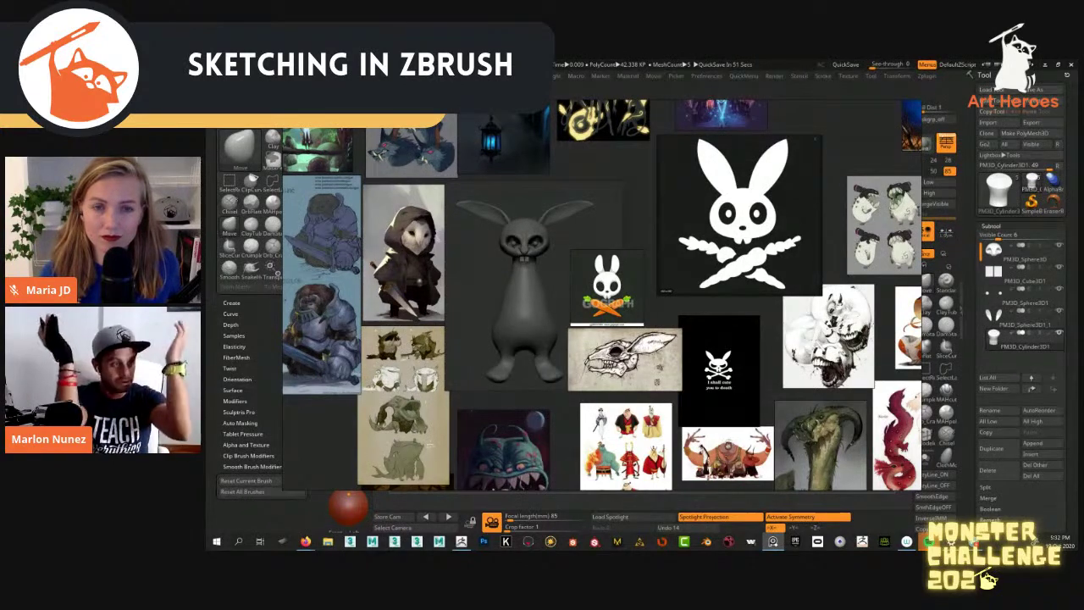
Examine the stylized illustrations of the pink-haired portrait, red forest and glowing tree spirits on the reference board
middle_click_drag(693, 135, 706, 470)
scroll(705, 284, "up", 3)
middle_click_drag(674, 338, 698, 356)
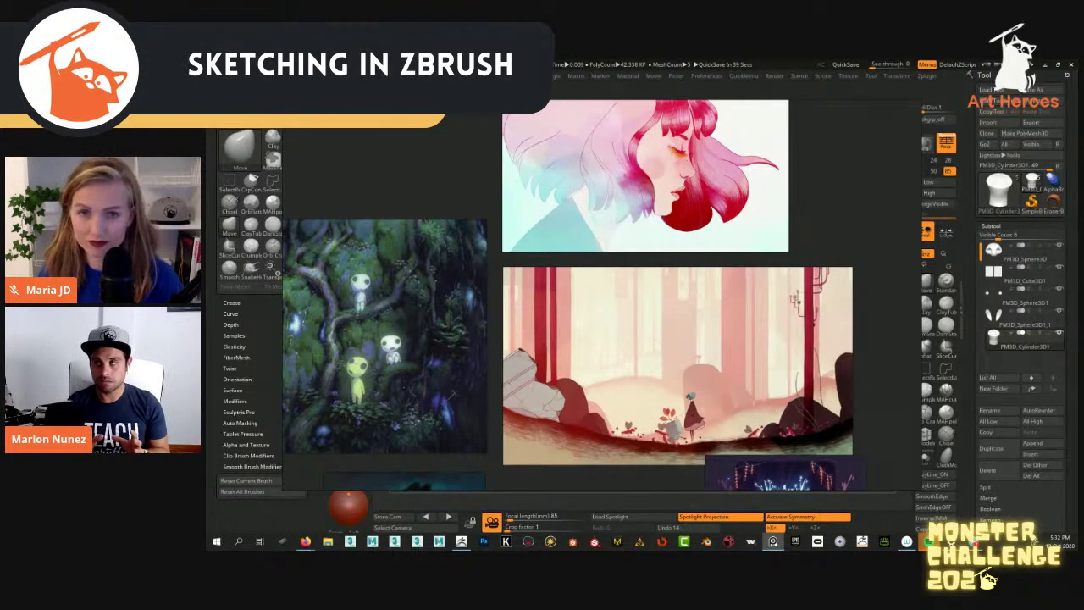
middle_click_drag(453, 393, 433, 347)
scroll(660, 368, "up", 5)
scroll(693, 347, "down", 2)
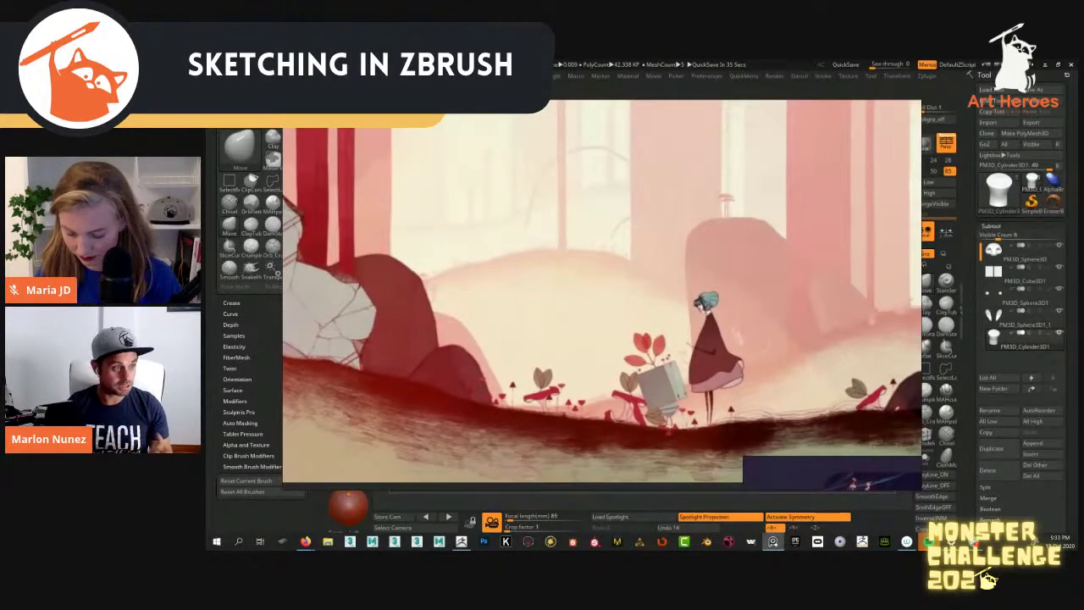
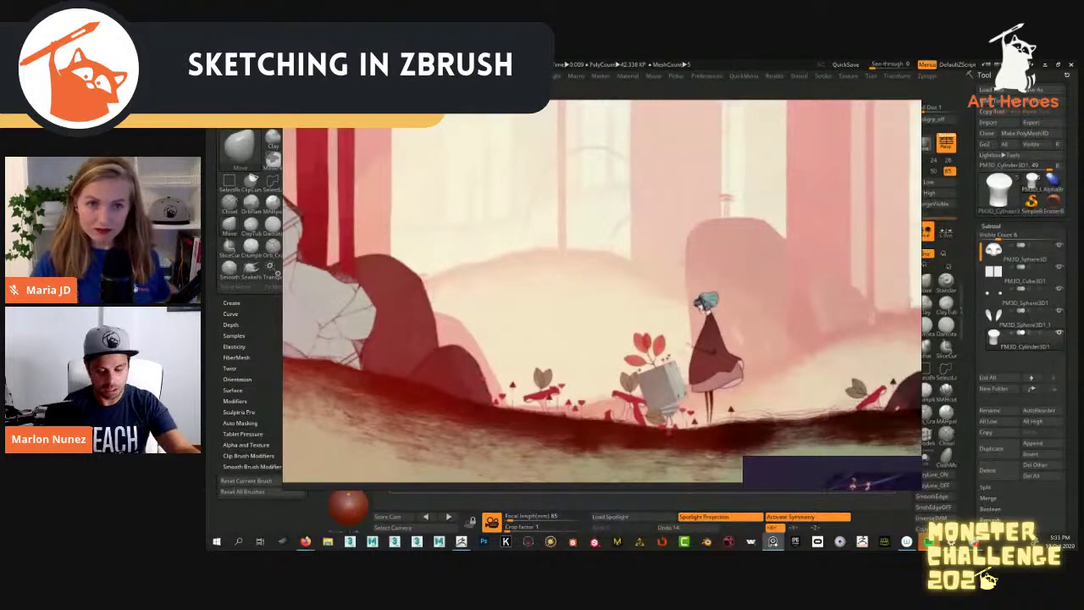
scroll(714, 333, "down", 5)
middle_click_drag(714, 333, 645, 390)
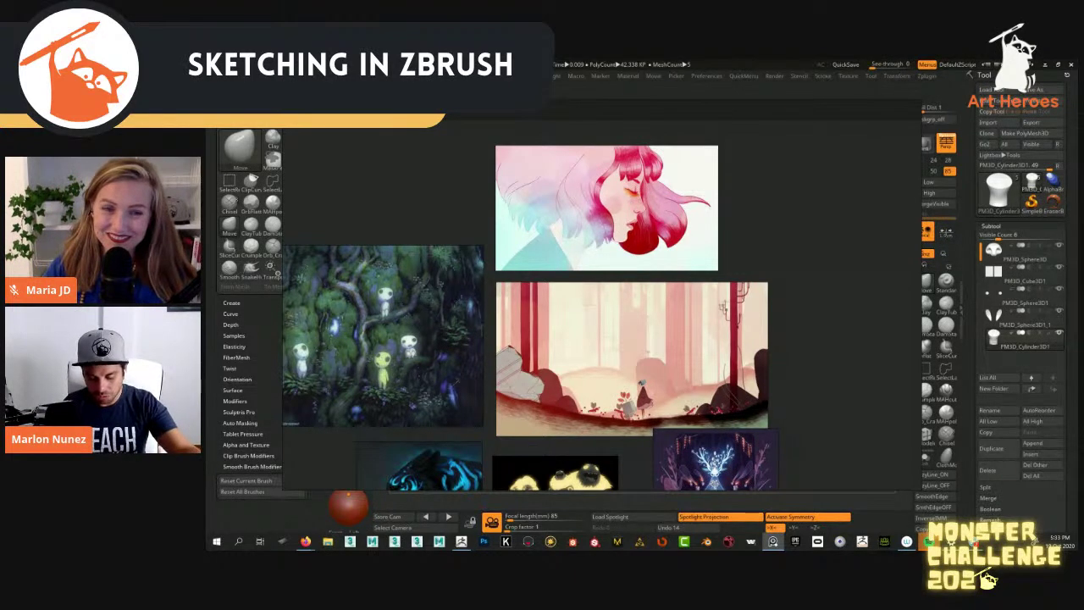
scroll(840, 117, "down", 2)
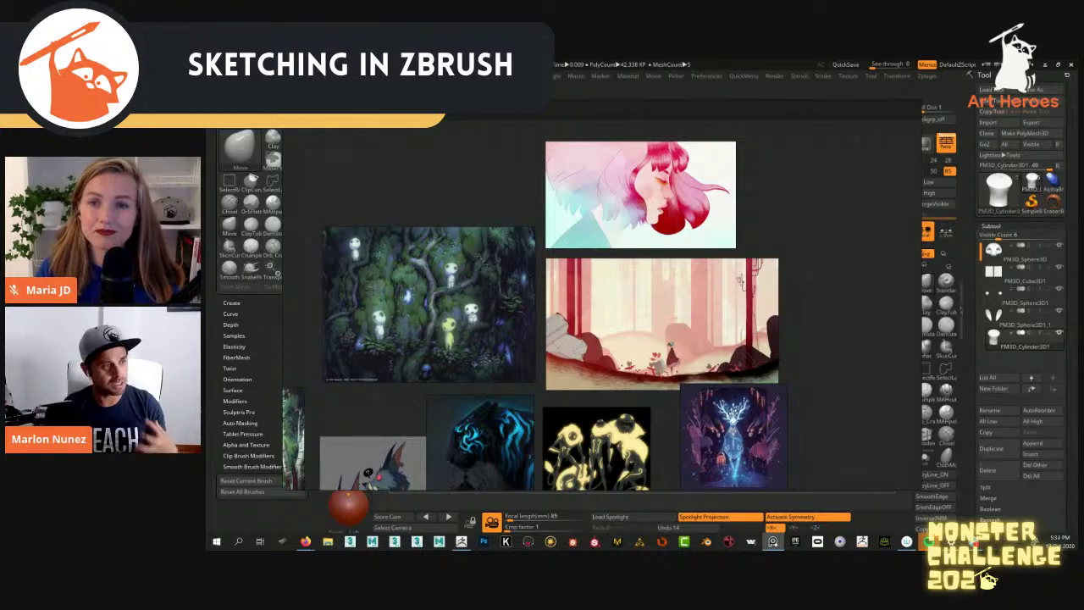
Compare the rabbit sculpt with the pink-haired portrait and forest illustrations on the reference board, and return to the sculpt
key("alt+Tab")
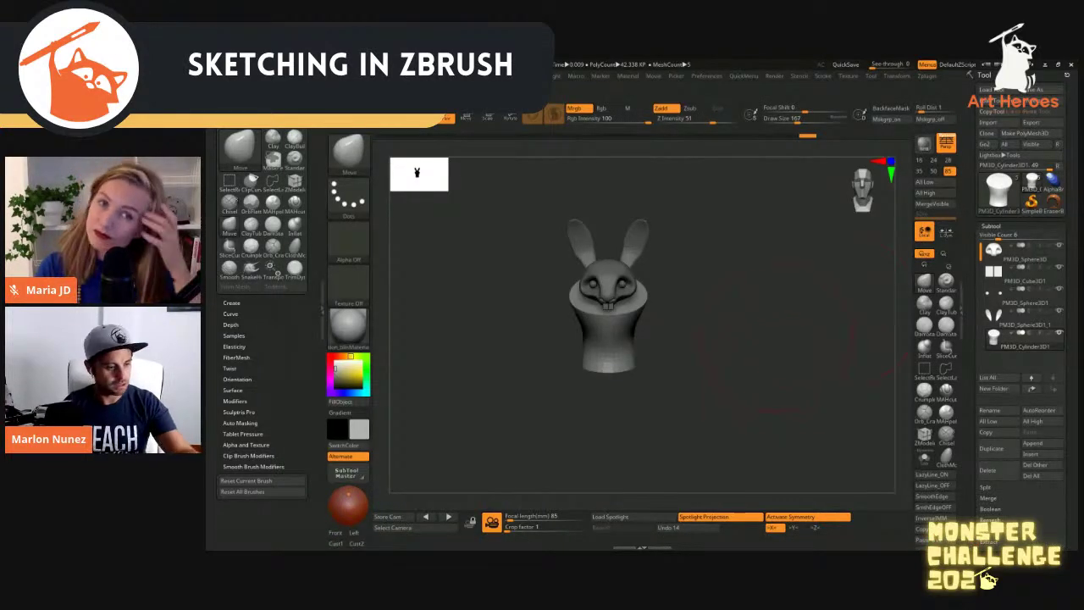
key("alt+Tab")
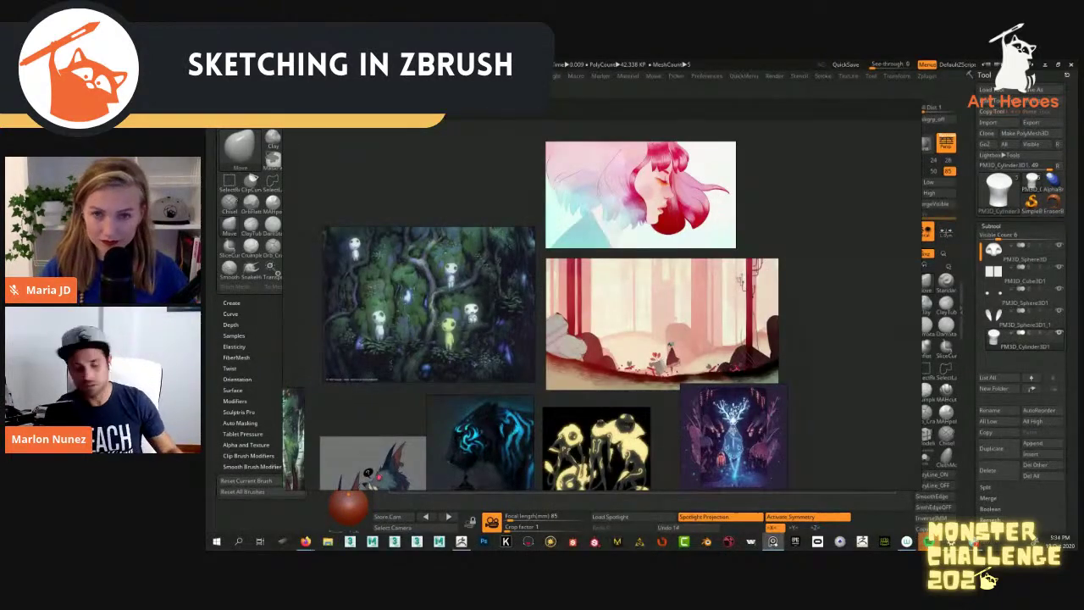
scroll(464, 201, "up", 2)
key("alt+space")
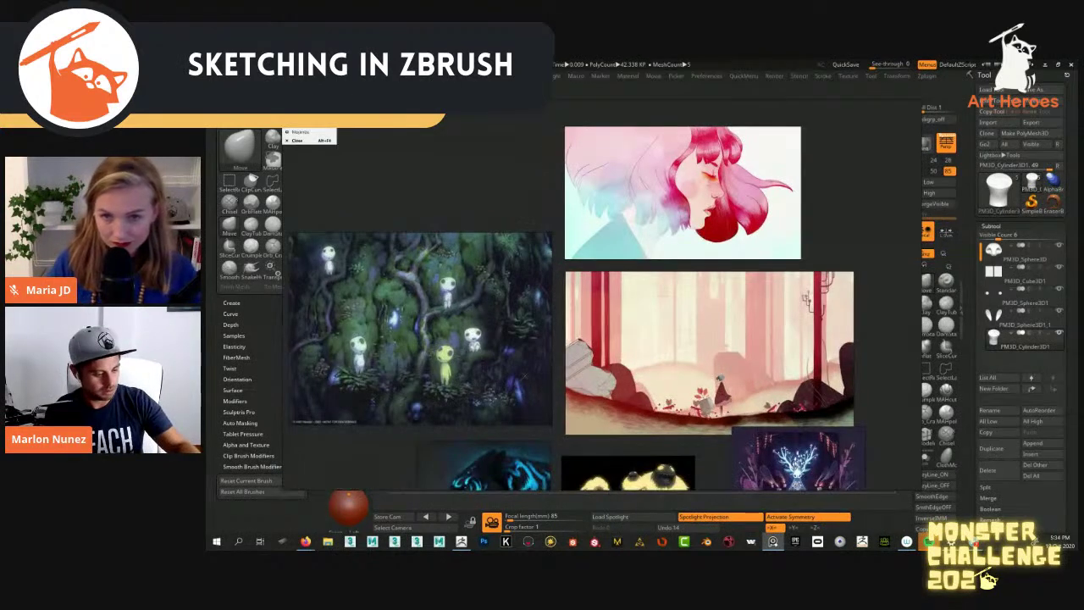
right_click_drag(762, 254, 206, 214)
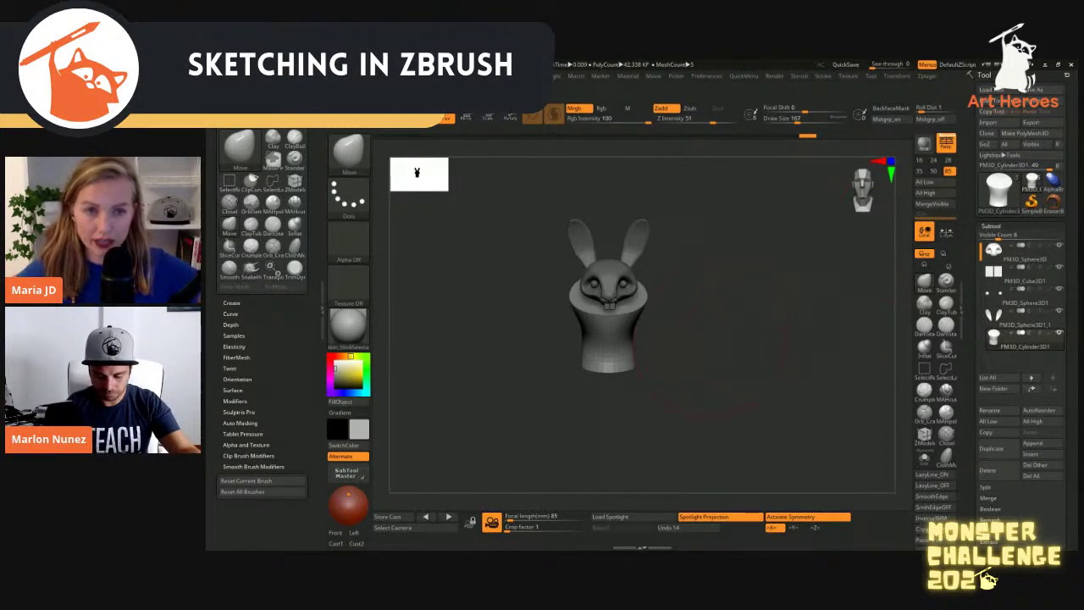
mouse_move(713, 315)
right_mouse_down("ctrl")
mouse_move(712, 351)
mouse_move(752, 347)
right_mouse_up("ctrl")
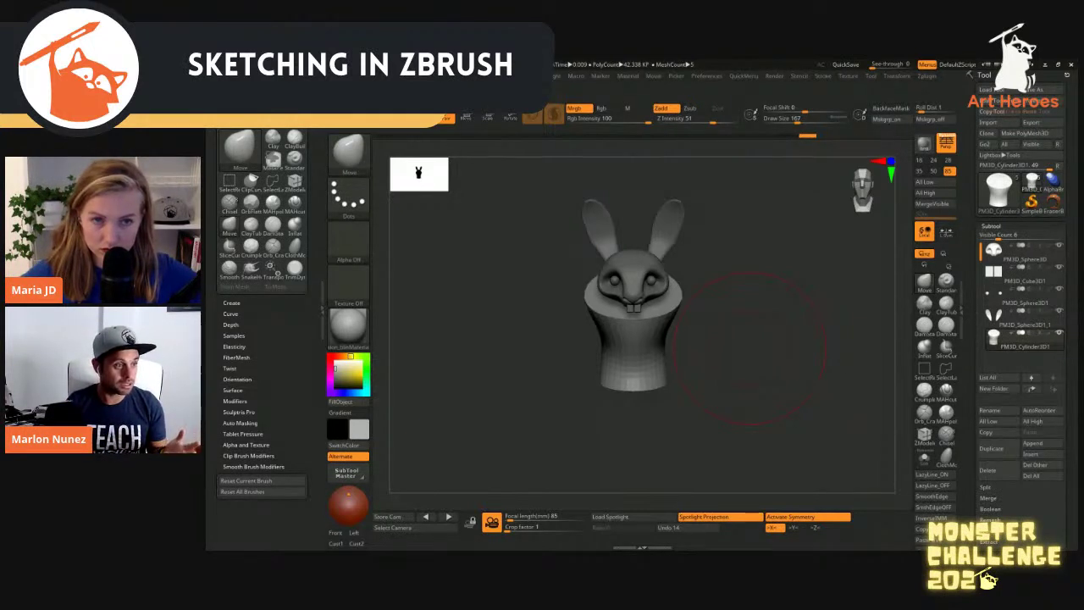
Select the front teeth subtool and reposition the teeth slightly lower beneath the rabbit's snout, checking their placement from the side
left_click(1022, 253)
left_click(1022, 274)
left_click(1023, 296)
left_click(1022, 252)
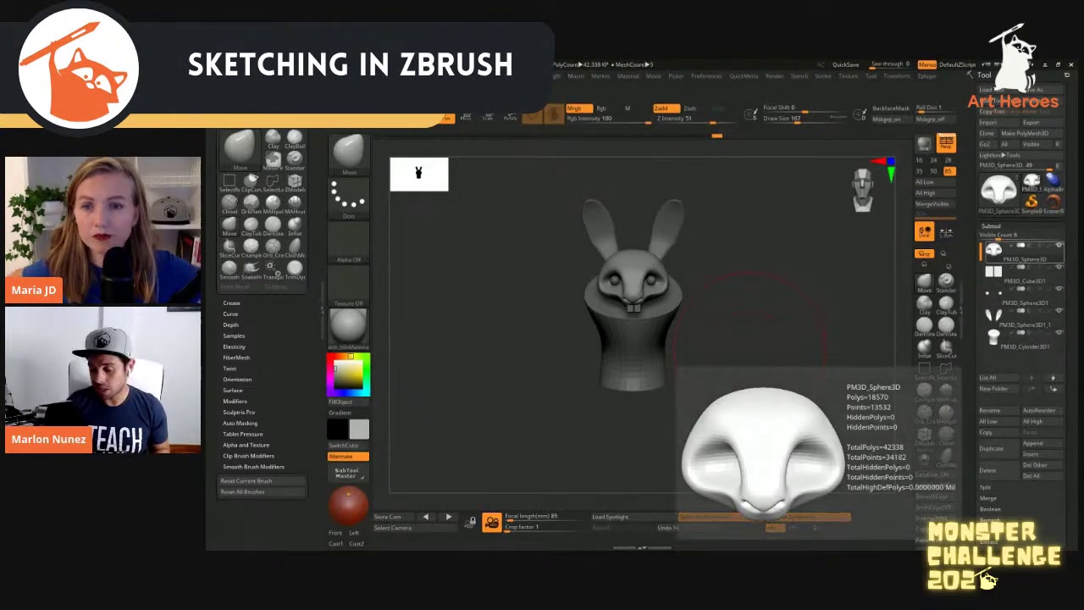
left_click(1022, 275)
left_click(1022, 297)
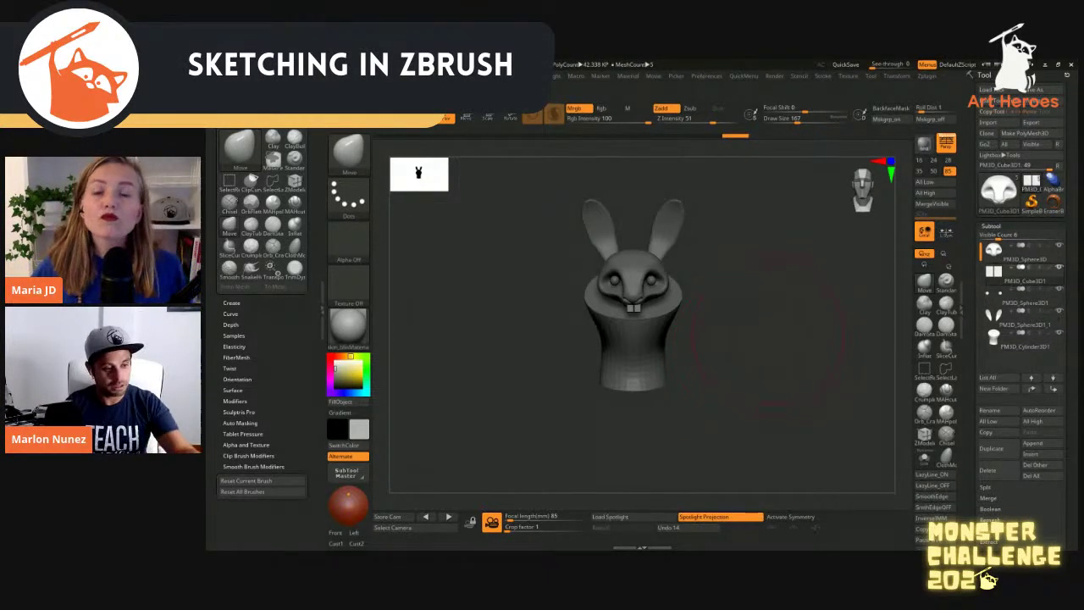
right_click_drag(768, 333, 768, 381, "ctrl")
key("w")
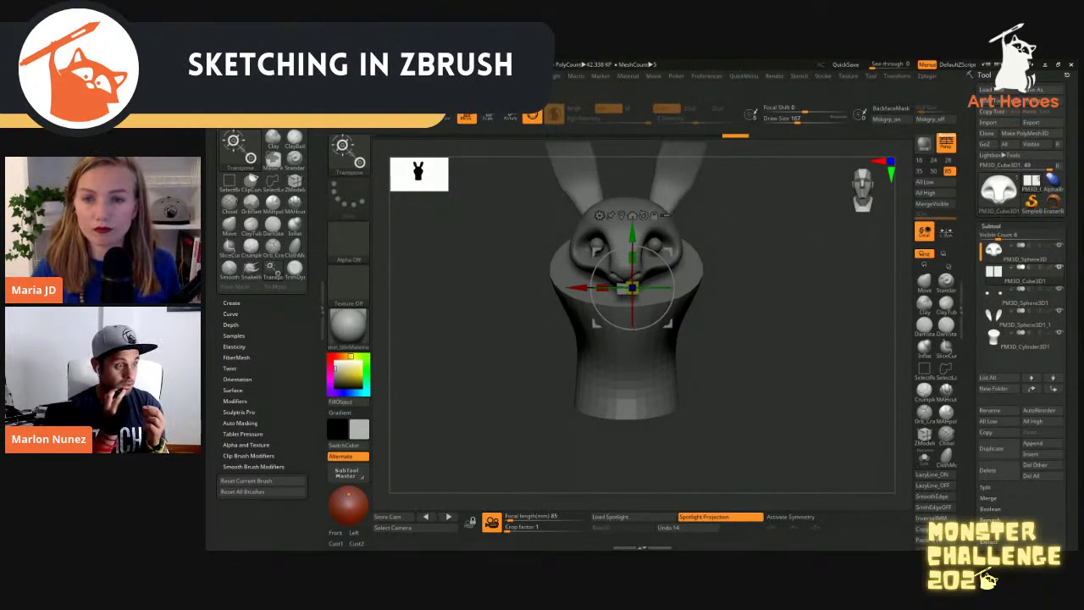
right_click_drag(768, 333, 765, 381, "alt")
mouse_move(632, 236)
left_mouse_down()
mouse_move(632, 251)
mouse_move(632, 238)
left_mouse_up()
right_click_drag(768, 332, 881, 333)
left_click_drag(673, 287, 671, 300)
right_click_drag(847, 333, 745, 333)
Refine the angle and placement of the front teeth under the snout in side and front views
key("q")
mouse_move(796, 355)
right_mouse_down("ctrl")
mouse_move(788, 321)
mouse_move(834, 309)
mouse_move(881, 309)
mouse_move(881, 356)
right_mouse_up("ctrl")
key("w")
left_click_drag(673, 287, 670, 302)
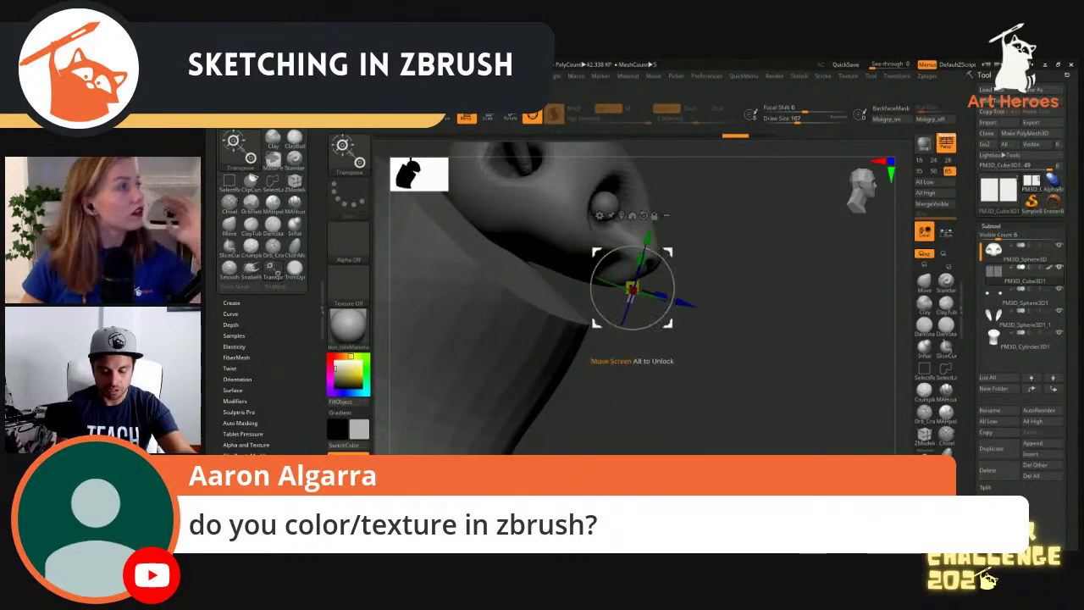
key("q")
key("w")
mouse_move(796, 322)
right_mouse_down("shift")
mouse_move(737, 322)
mouse_move(776, 322)
mouse_move(776, 279)
right_mouse_up("shift")
key("q")
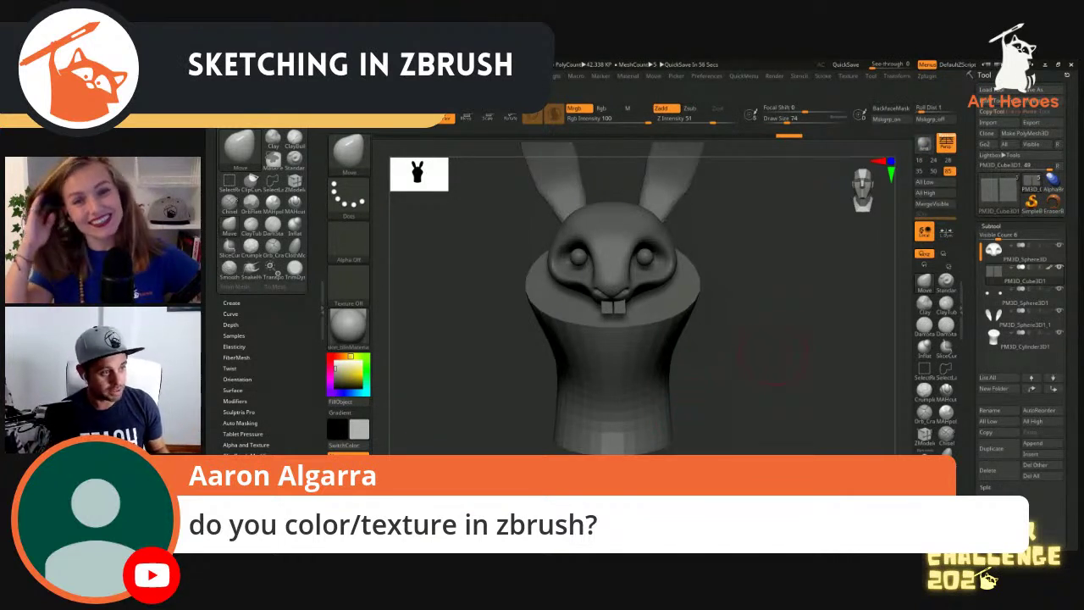
left_click_drag(771, 354, 769, 363)
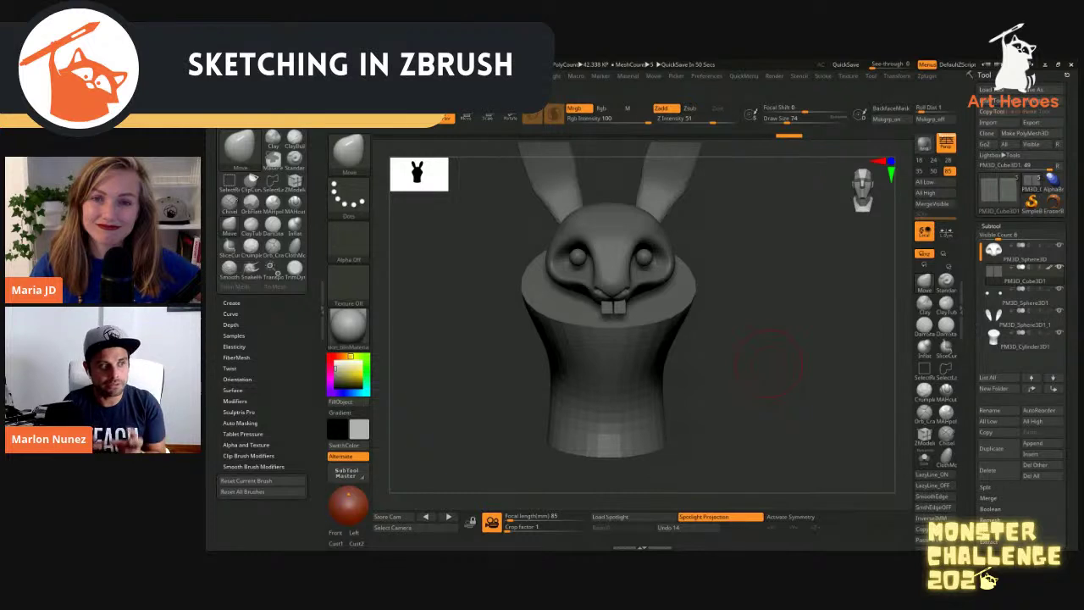
Select the cylinder body and nudge its upper rim beneath the head with the Move brush at a draw size of 192
mouse_move(742, 327)
left_mouse_down()
mouse_move(756, 323)
mouse_move(775, 372)
mouse_move(767, 339)
mouse_move(792, 345)
left_mouse_up()
left_click(635, 360, "alt")
key("s")
left_click_drag(707, 306, 718, 305)
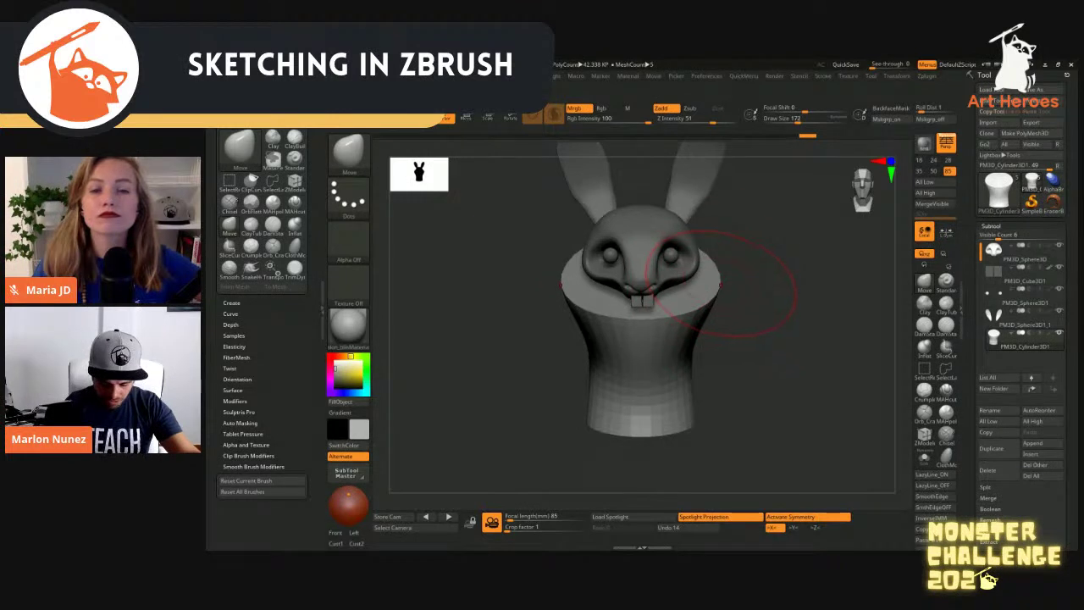
mouse_move(818, 278)
left_mouse_down()
mouse_move(755, 278)
mouse_move(713, 308)
mouse_move(705, 337)
mouse_move(766, 320)
left_mouse_up()
key("s")
left_click_drag(666, 319, 676, 320)
key("s")
left_click_drag(620, 298, 629, 298)
left_click_drag(605, 296, 608, 285)
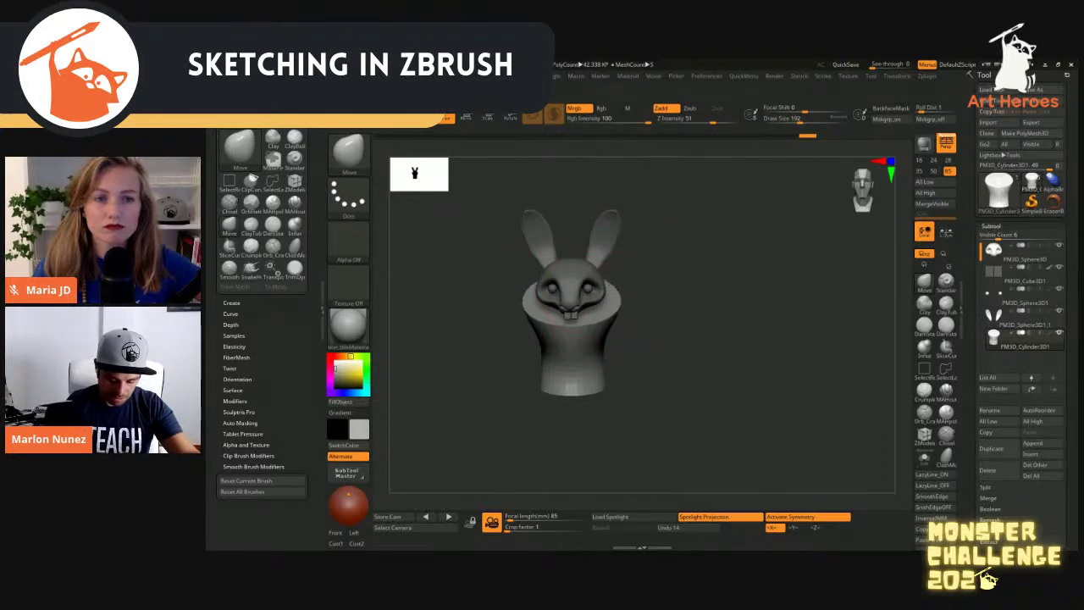
Adjust the body's flared rim and narrower waist with the Move brush, ending at a draw size of 128
left_click_drag(720, 313, 617, 318)
key("bracketright")
left_click_drag(720, 313, 782, 313)
key("s")
mouse_move(710, 297)
left_mouse_down()
mouse_move(735, 296)
mouse_move(725, 316)
left_mouse_up()
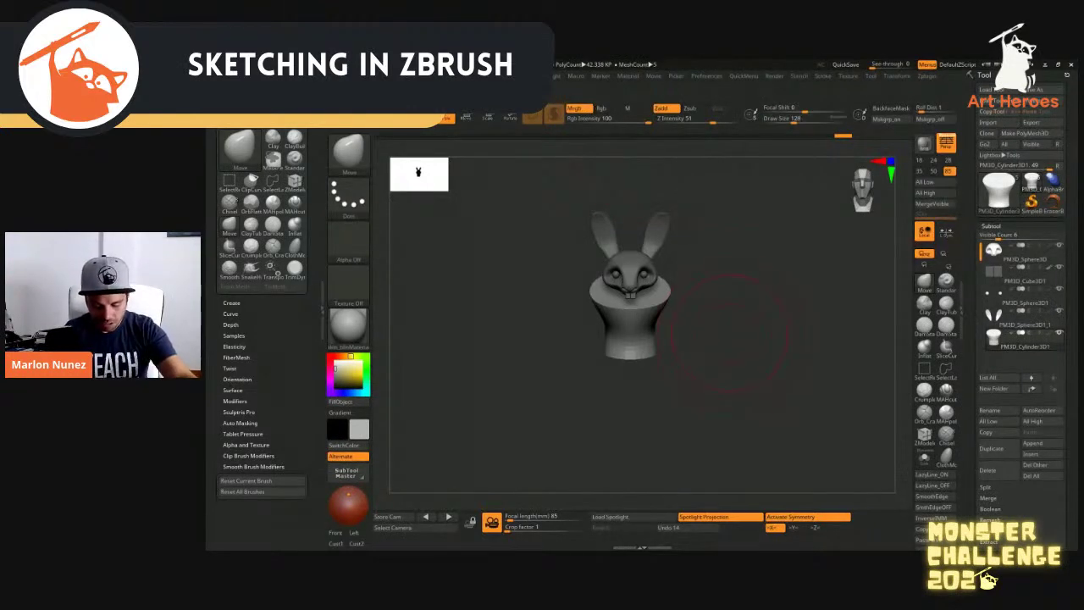
mouse_move(677, 313)
left_mouse_down()
mouse_move(600, 290)
mouse_move(725, 314)
left_mouse_up()
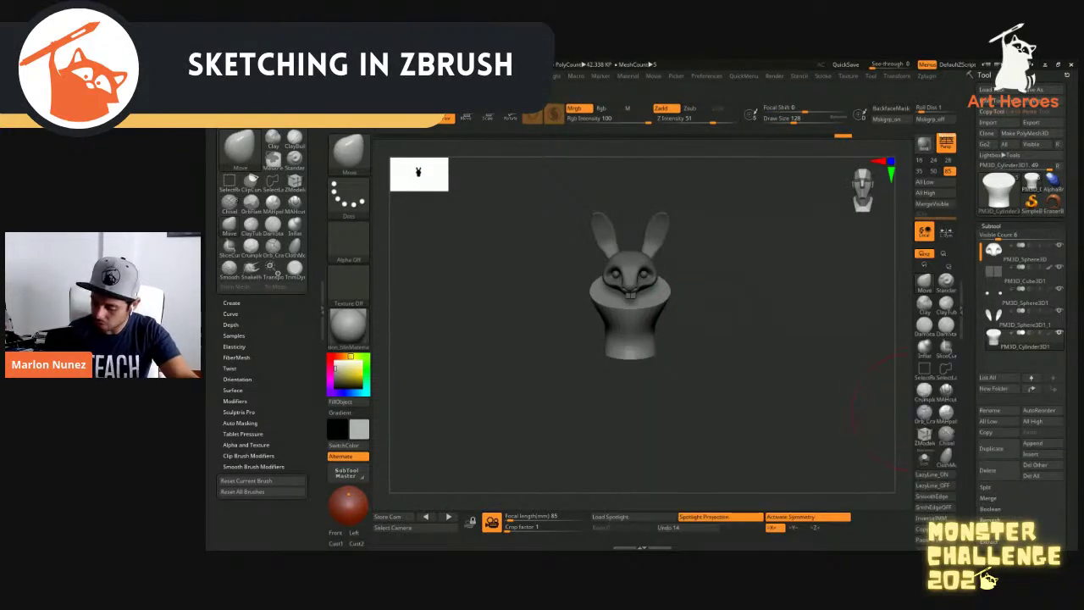
Append a cylinder subtool, move it beside the body, and scale it into a thin, elongated arm segment
left_click(1042, 443)
left_click(728, 398)
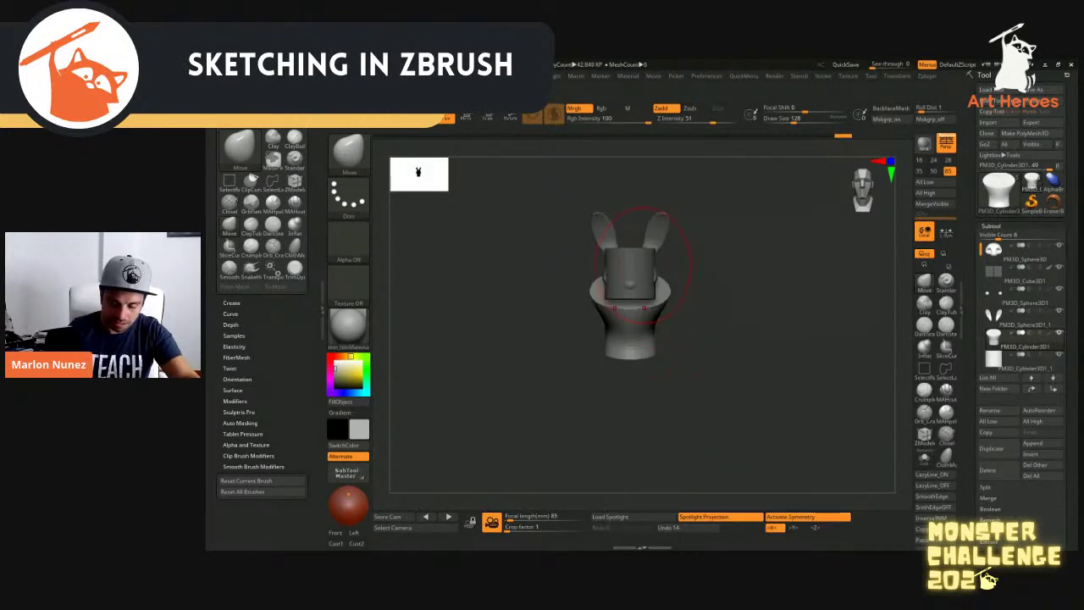
key("w")
left_click_drag(666, 239, 723, 266)
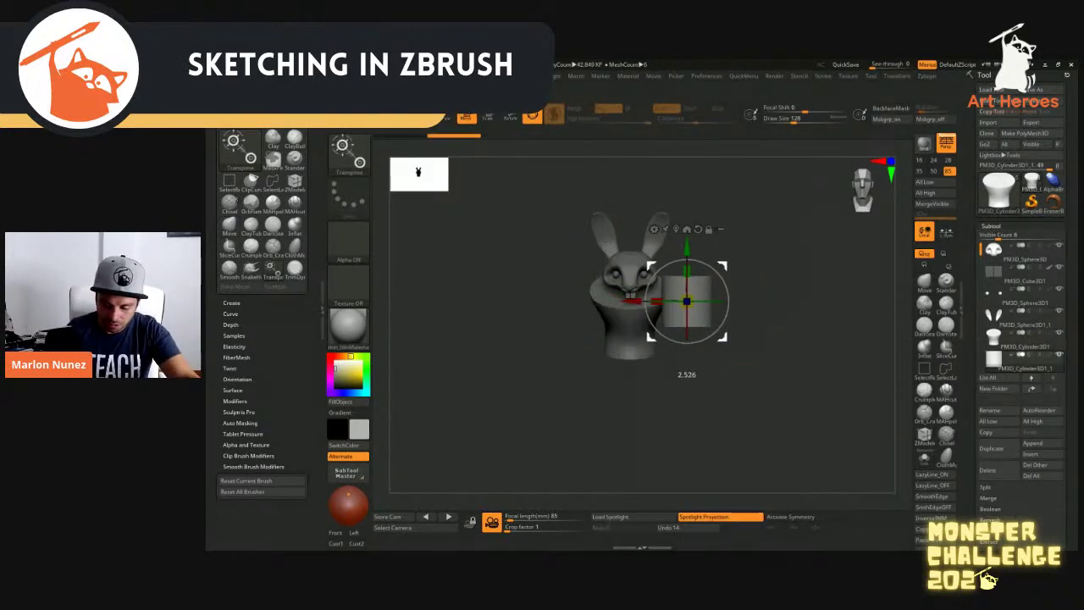
left_click_drag(690, 301, 654, 301)
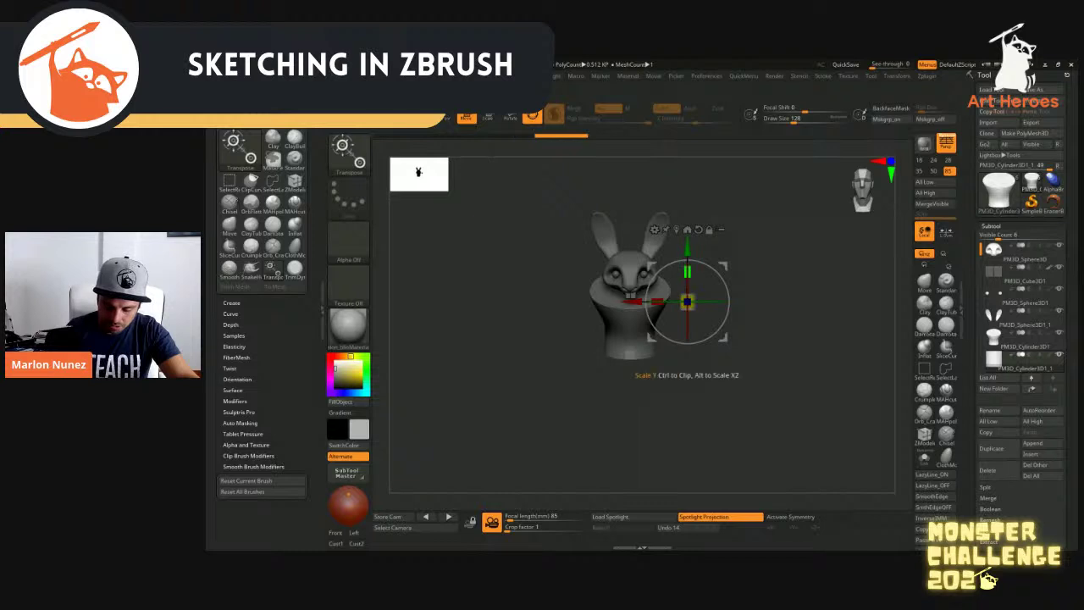
right_click_drag(687, 272, 652, 322)
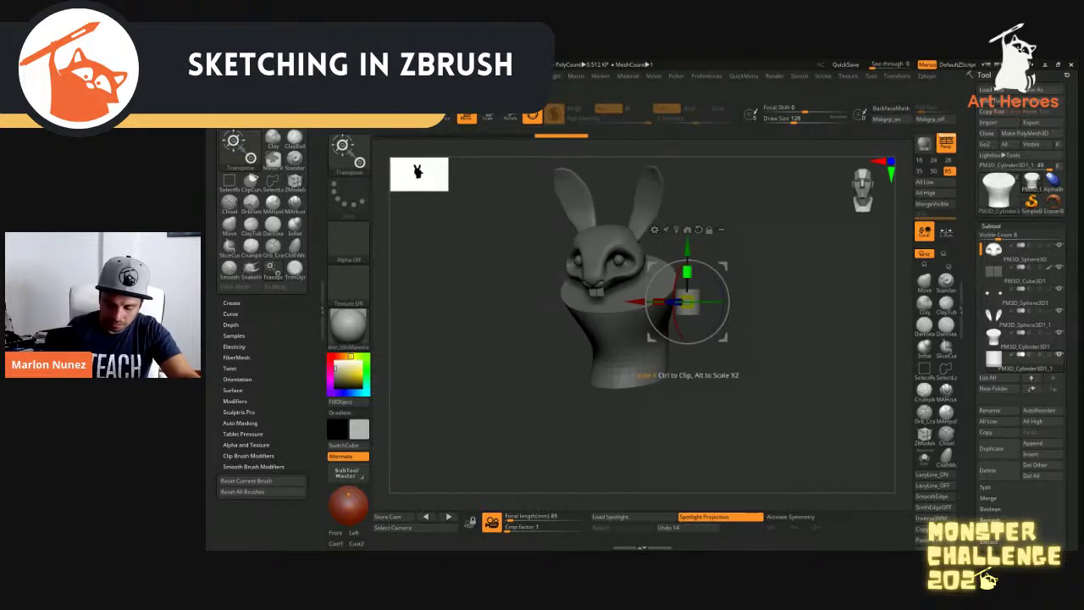
left_click_drag(687, 272, 687, 229)
right_click_drag(687, 254, 593, 262)
left_click_drag(650, 268, 702, 278)
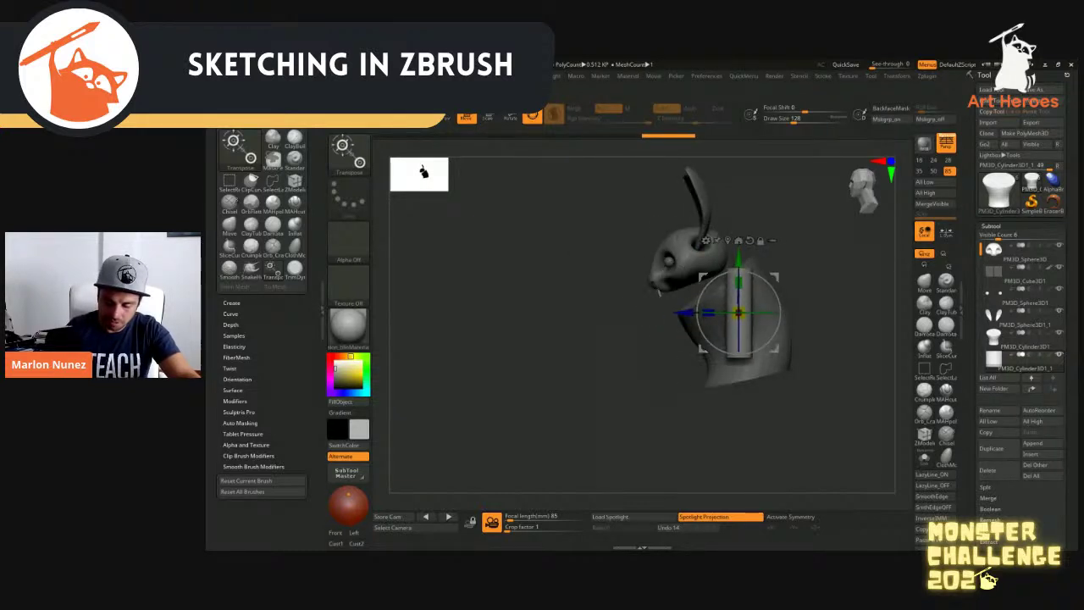
Tilt the thin cylinder outward, lengthen it slightly, and place it against the body's upper side as an upper arm
right_click_drag(702, 278, 779, 277, "shift")
left_click_drag(738, 312, 697, 280)
left_click_drag(775, 314, 767, 291)
right_click_drag(770, 279, 696, 280)
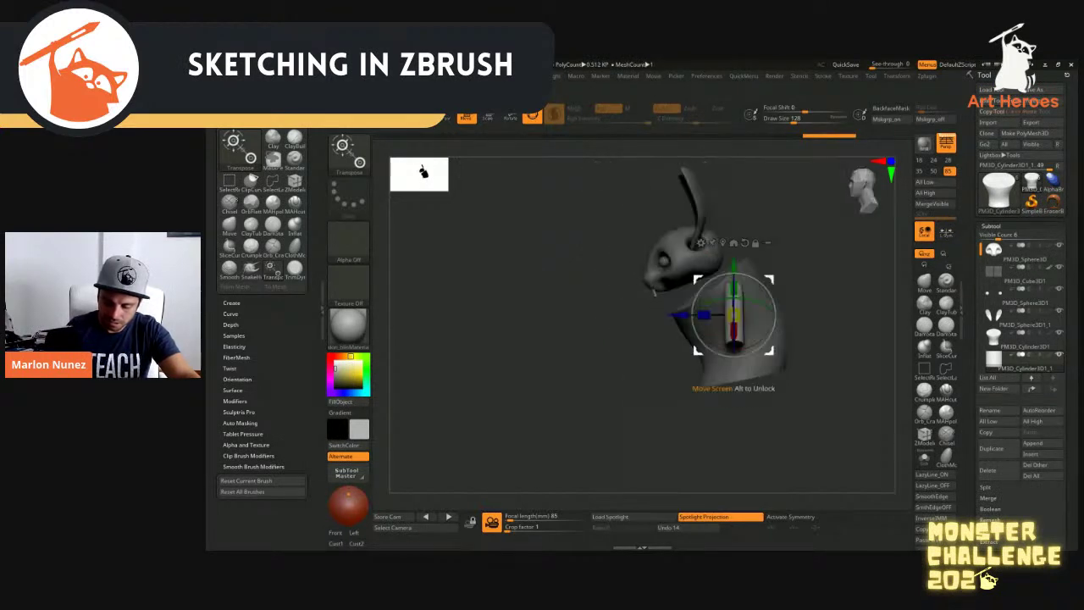
left_click_drag(733, 314, 716, 316)
right_click_drag(711, 315, 788, 315, "shift")
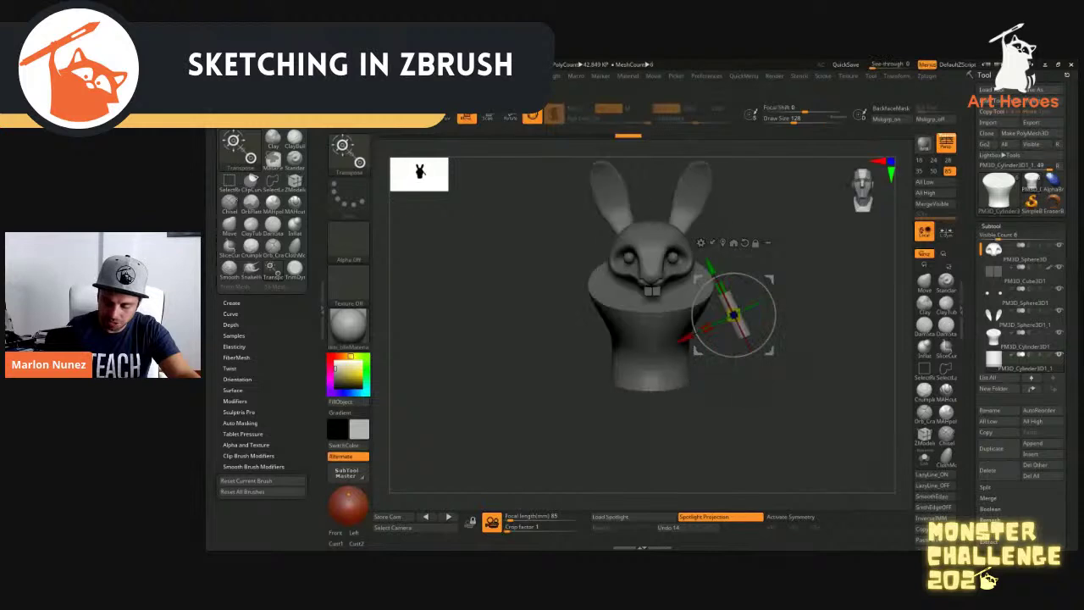
left_click_drag(722, 288, 716, 278)
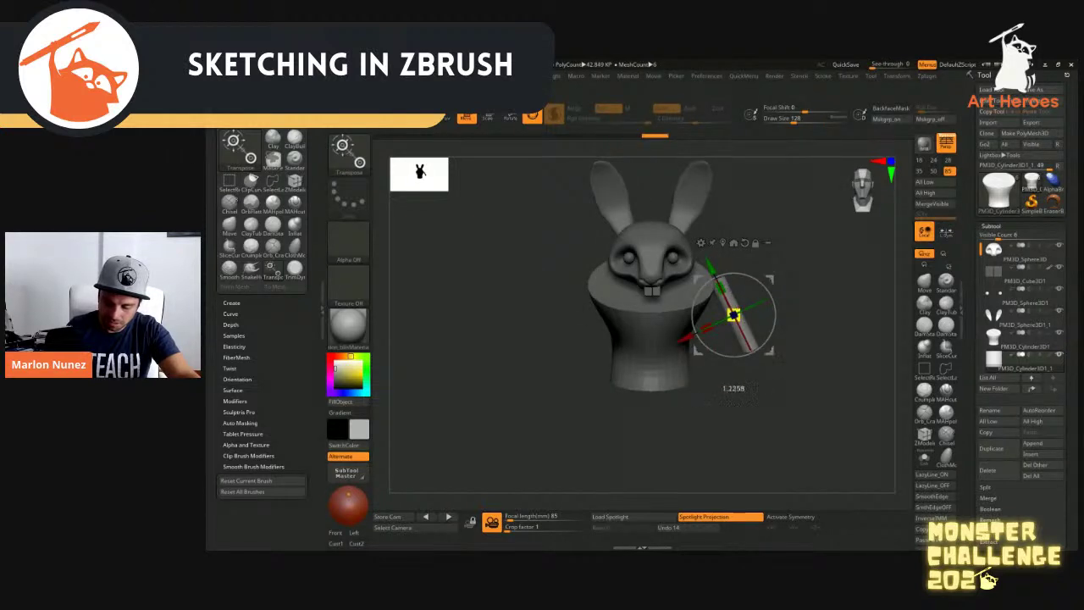
left_click_drag(733, 315, 728, 332)
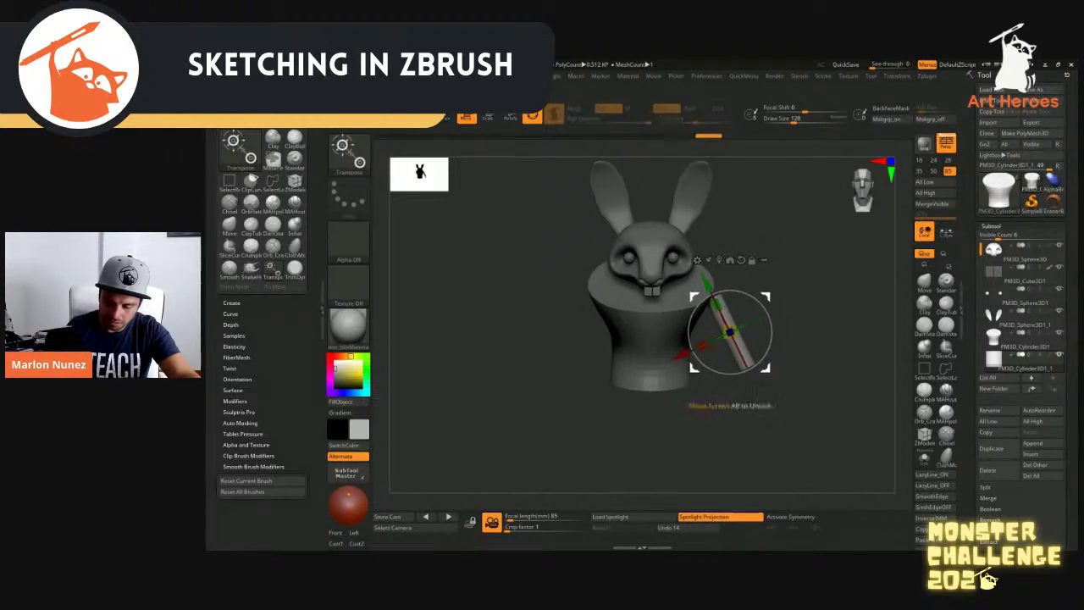
Duplicate the upper-arm cylinder within its subtool and rotate the copy forward below it as a forearm
right_click_drag(762, 331, 677, 348)
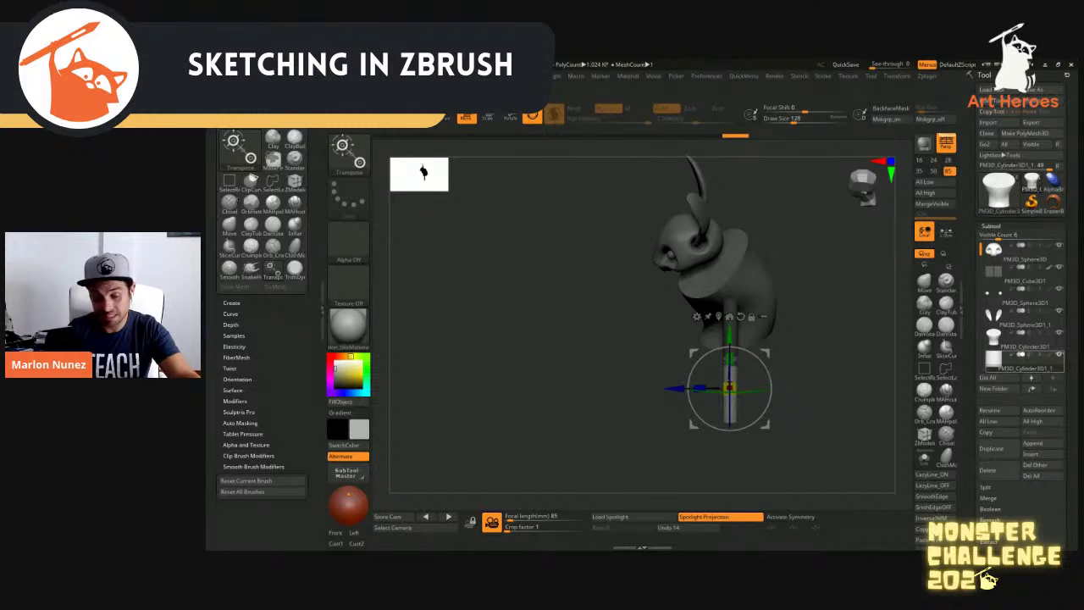
left_click_drag(769, 374, 770, 381)
left_click_drag(766, 424, 762, 422)
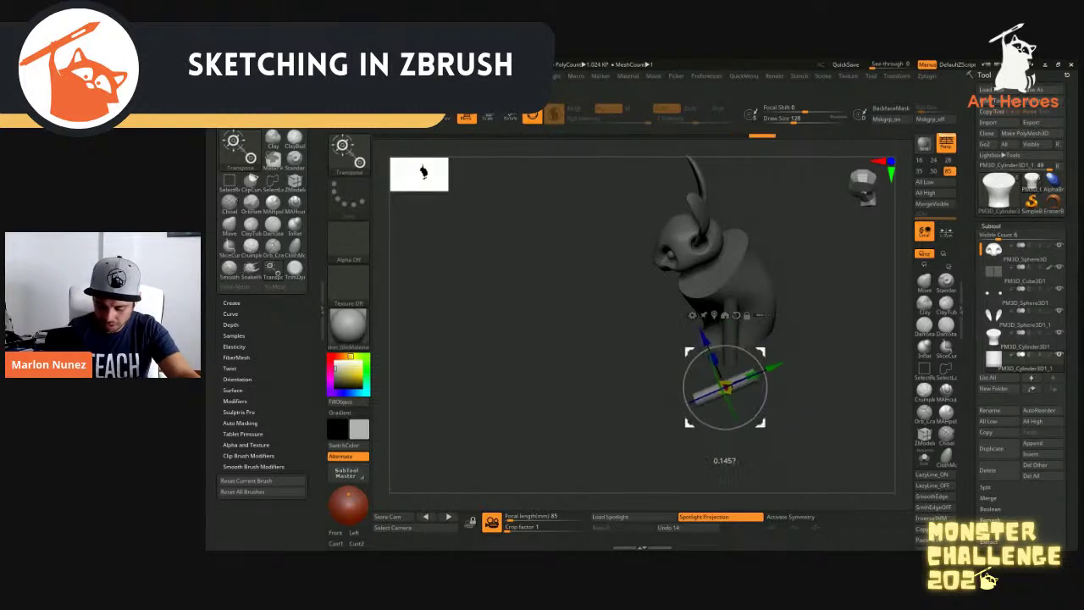
right_click_drag(766, 315, 834, 338)
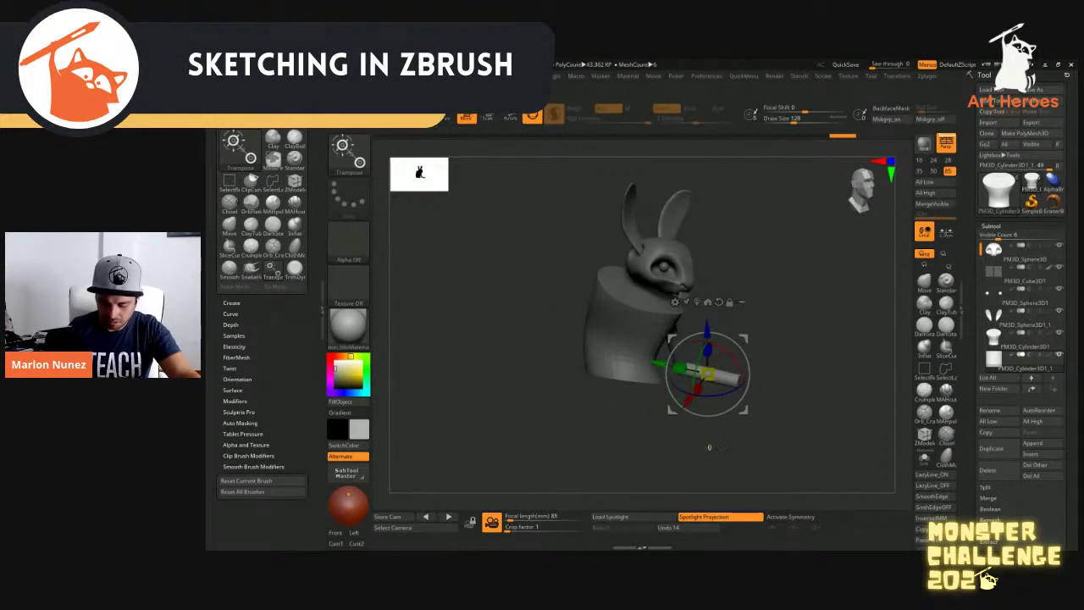
Rotate and position the forearm from several angles until it continues from the end of the upper arm
right_click_drag(739, 363, 750, 337)
left_click_drag(738, 347, 732, 351)
right_click_drag(796, 339, 708, 343)
left_click_drag(733, 348, 737, 347)
right_click_drag(792, 339, 744, 339)
left_click_drag(736, 345, 732, 350)
mouse_move(745, 360)
right_mouse_down()
mouse_move(851, 386)
mouse_move(819, 377)
mouse_move(815, 407)
mouse_move(747, 398)
right_mouse_up()
key("q")
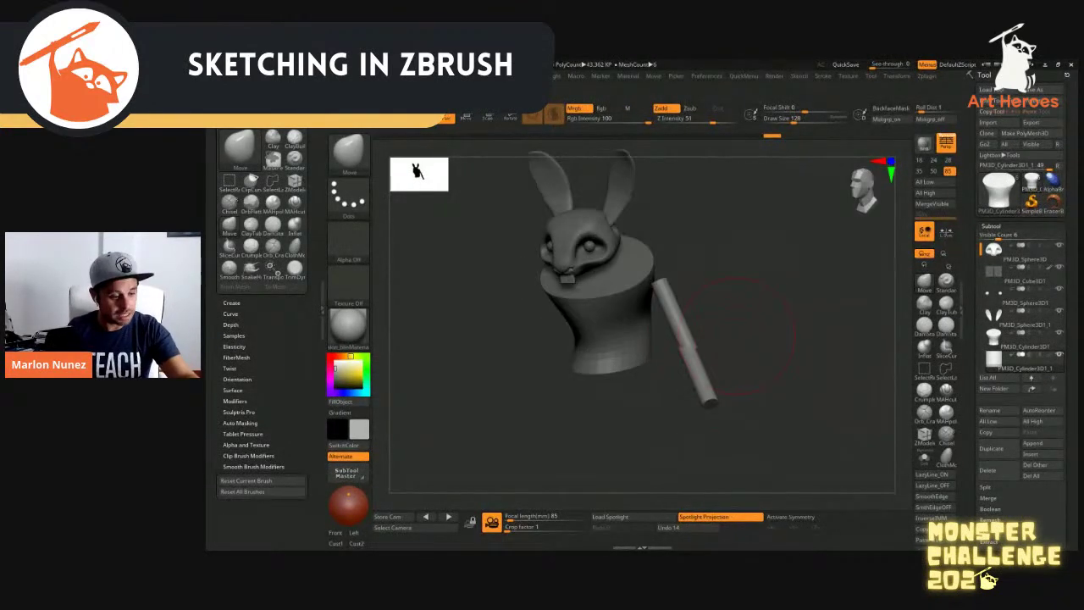
Split the upper arm and forearm into separate polygroups, using the polyframe display to check them
key("shift+f")
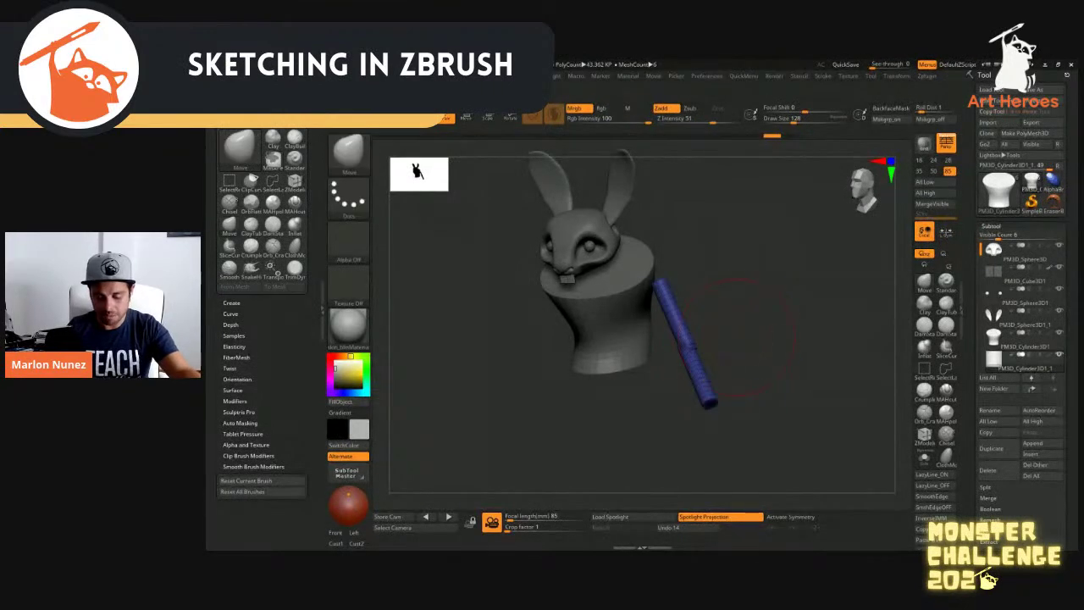
right_click_drag(737, 334, 724, 382, "ctrl")
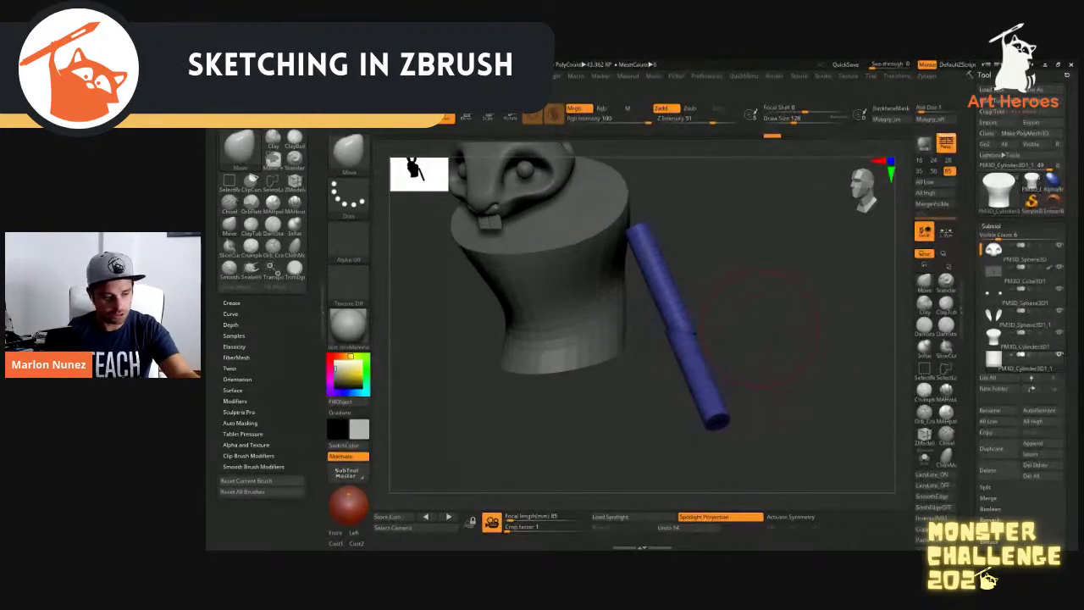
key("space")
left_click(736, 227)
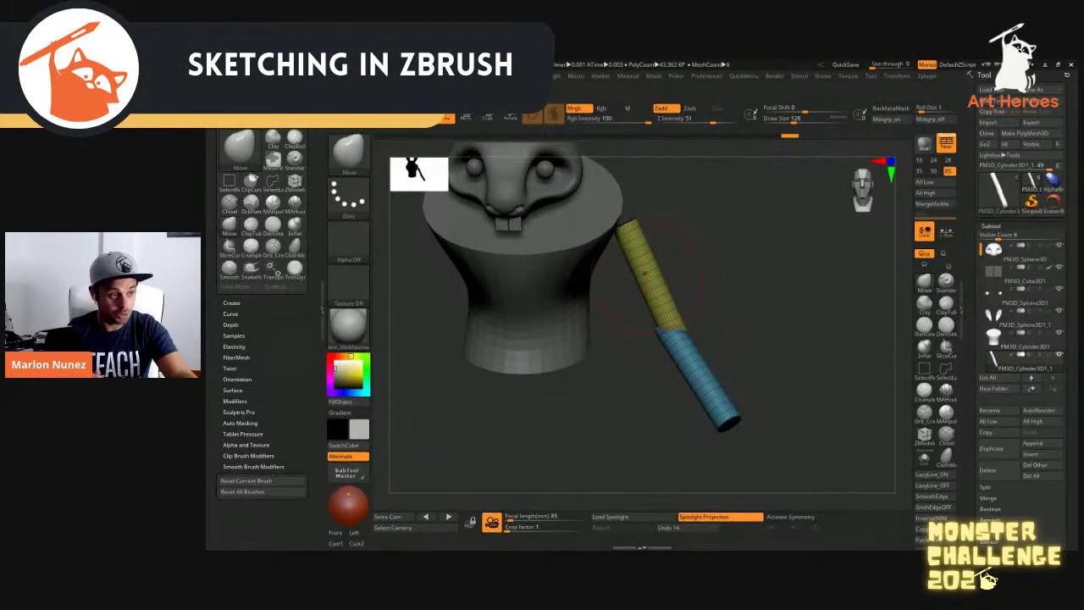
right_click_drag(752, 337, 756, 302, "ctrl")
key("shift+f")
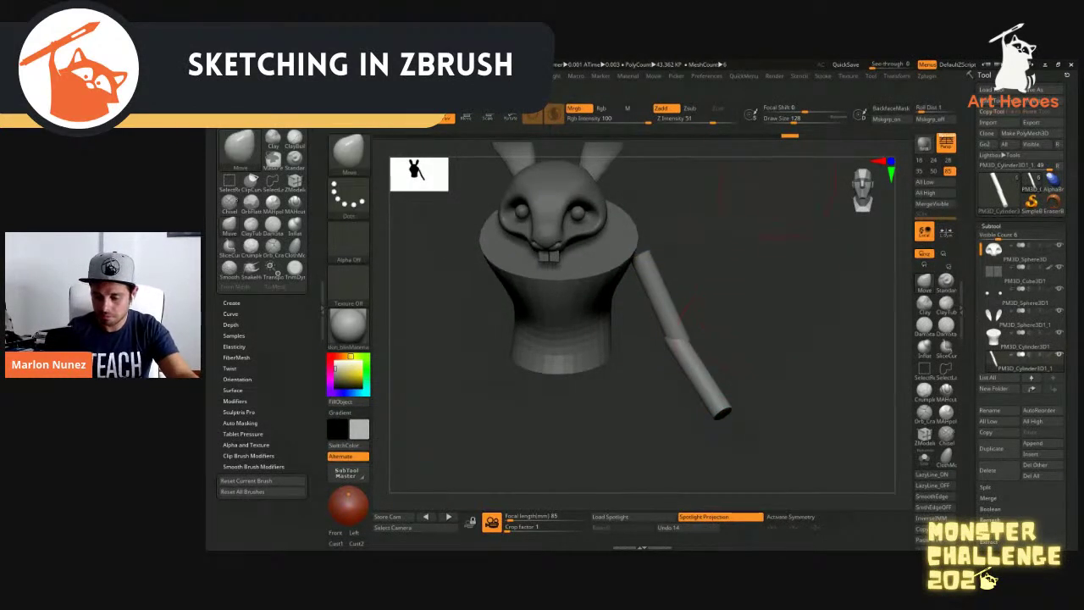
Isolate the upper-arm polygroup, mask it, and bring the forearm back into view
left_click(665, 297, "ctrl+shift")
left_click(717, 258, "ctrl+shift")
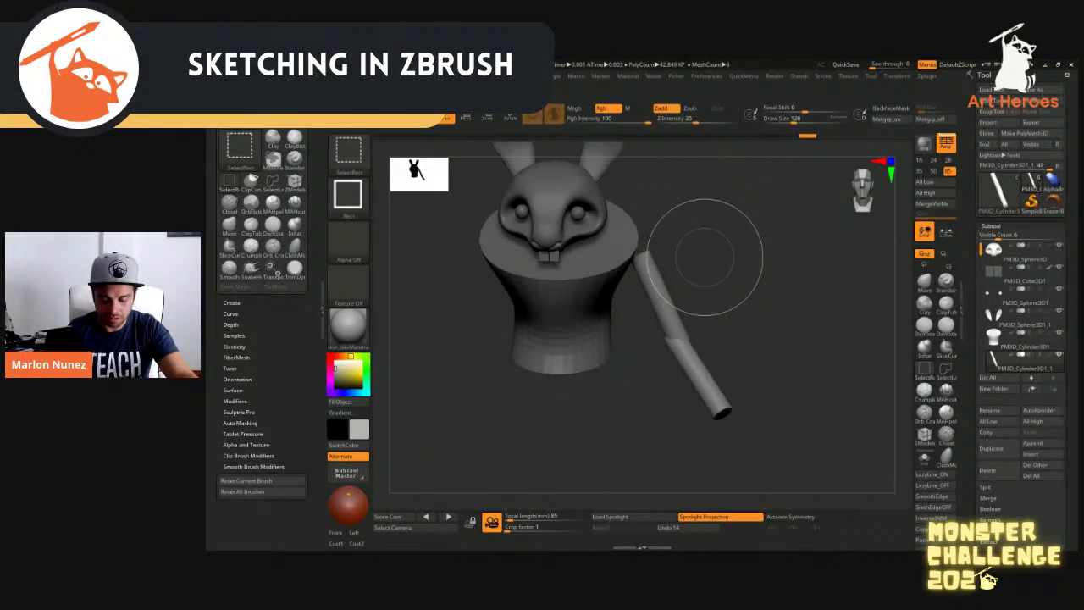
left_click(659, 279, "ctrl+shift")
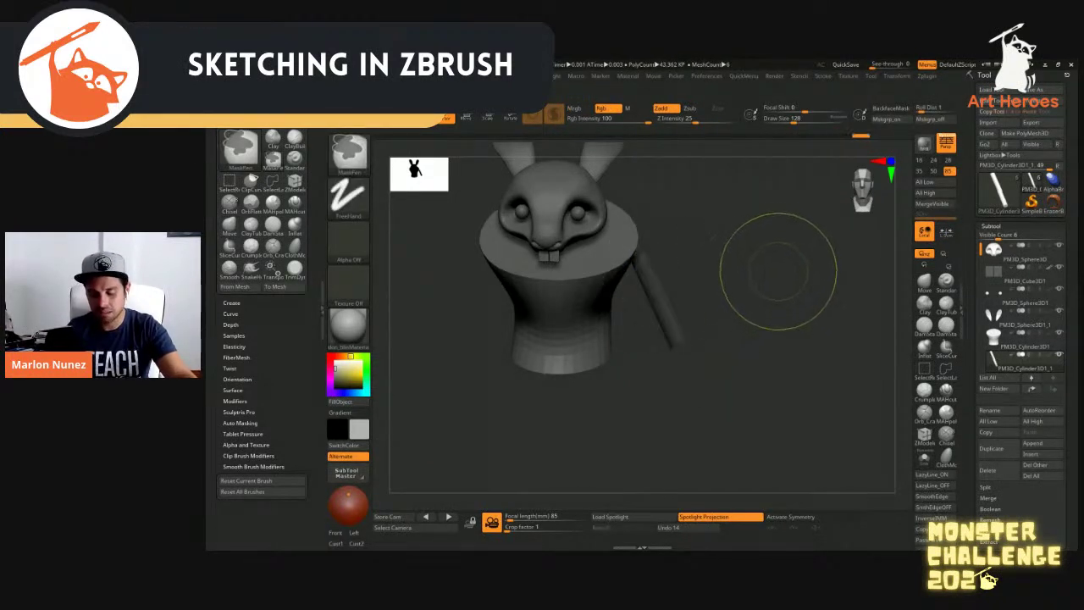
left_click(758, 281, "ctrl+shift")
left_click_drag(758, 282, 745, 309)
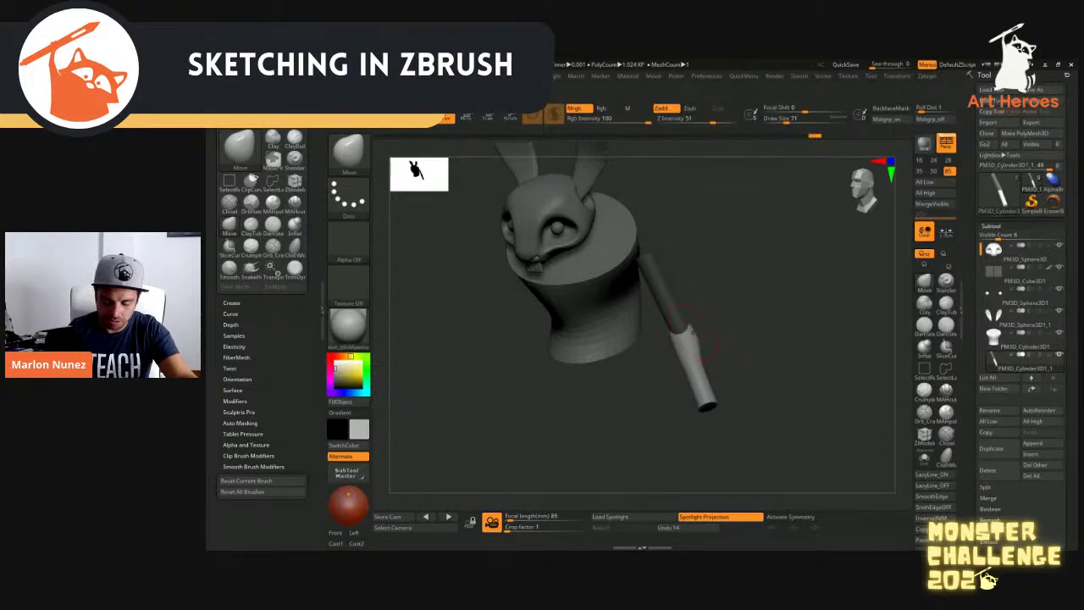
Reshape the unmasked forearm around the elbow with the Move brush, varying the brush size and viewing angle
left_click_drag(710, 334, 696, 340)
mouse_move(720, 385)
left_mouse_down()
mouse_move(684, 363)
mouse_move(715, 356)
left_mouse_up()
key("s")
left_click_drag(715, 351, 704, 339)
key("s")
mouse_move(742, 372)
left_mouse_down()
mouse_move(708, 360)
mouse_move(721, 333)
mouse_move(701, 342)
left_mouse_up()
key("bracketleft")
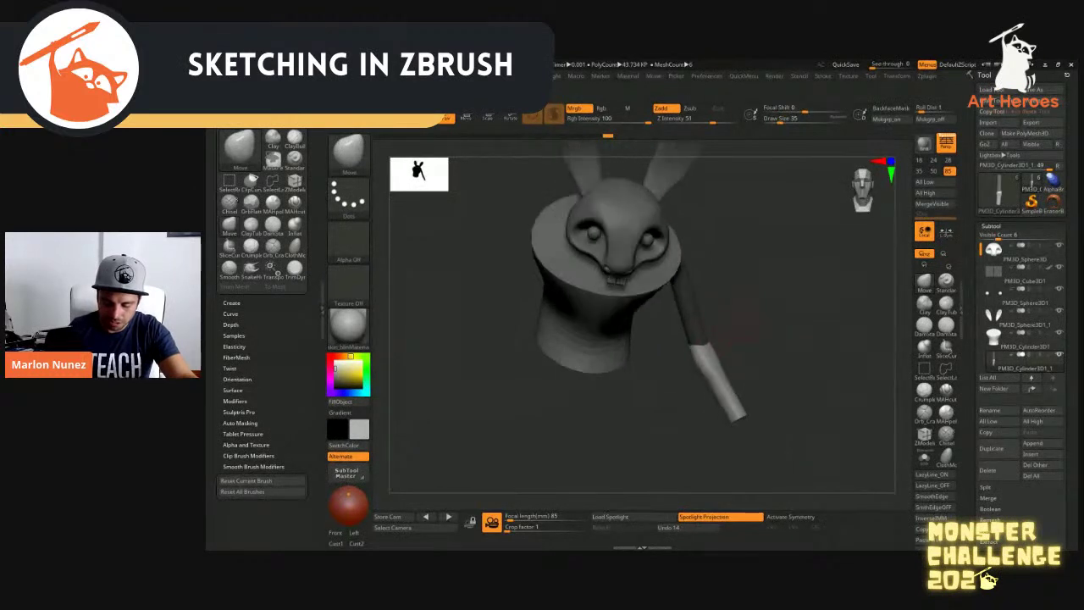
Mask the forearm instead, adjust the upper arm's shape with the Move brush, and clear the mask
key("bracketright")
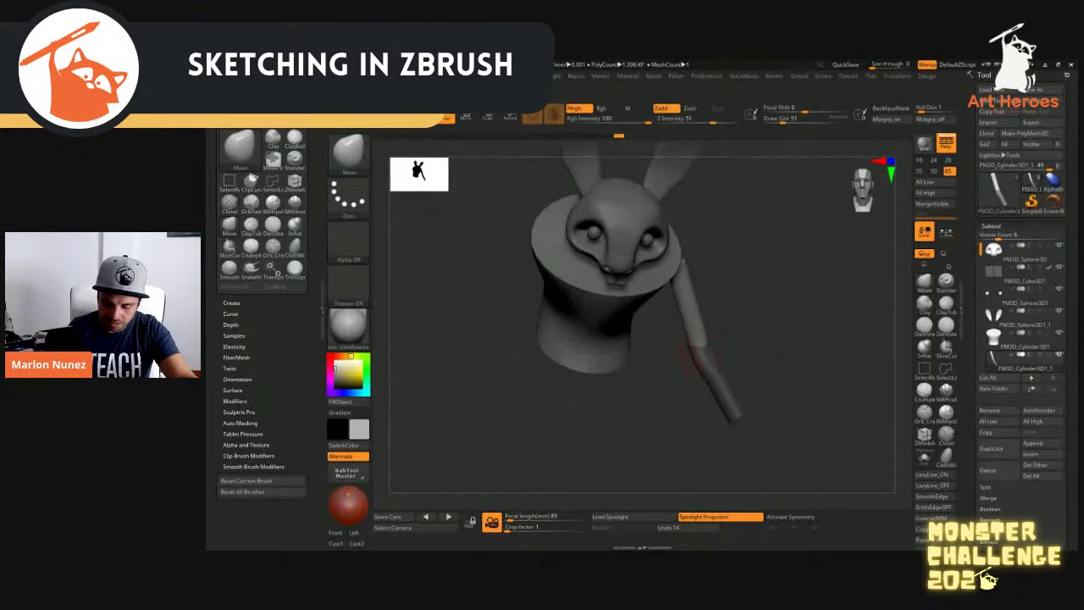
left_click_drag(702, 343, 717, 339)
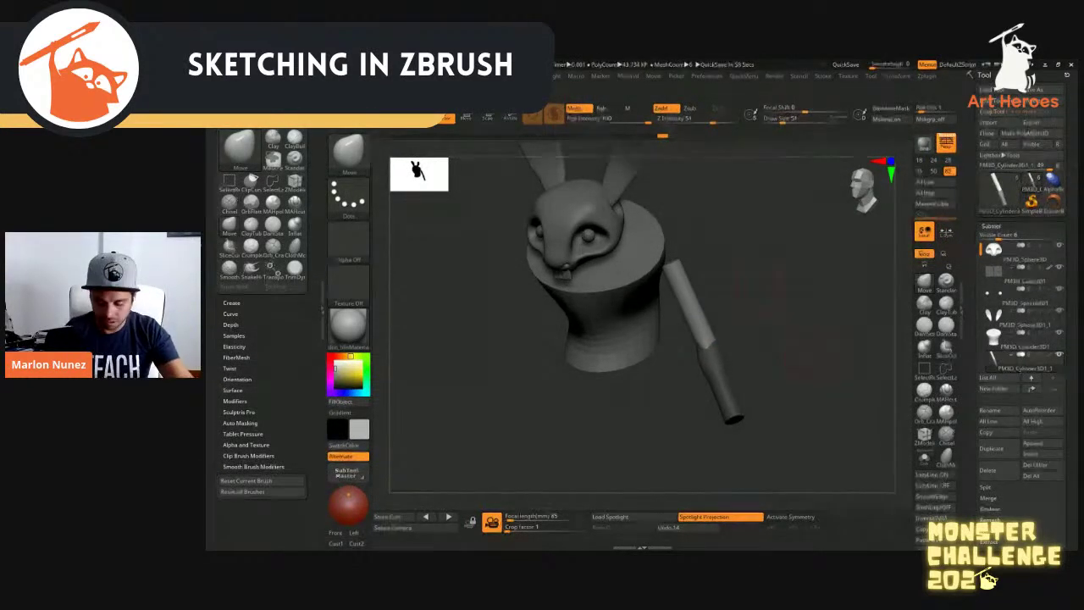
key("ctrl+z")
key("s")
left_click_drag(747, 288, 687, 294)
right_click_drag(697, 310, 689, 307)
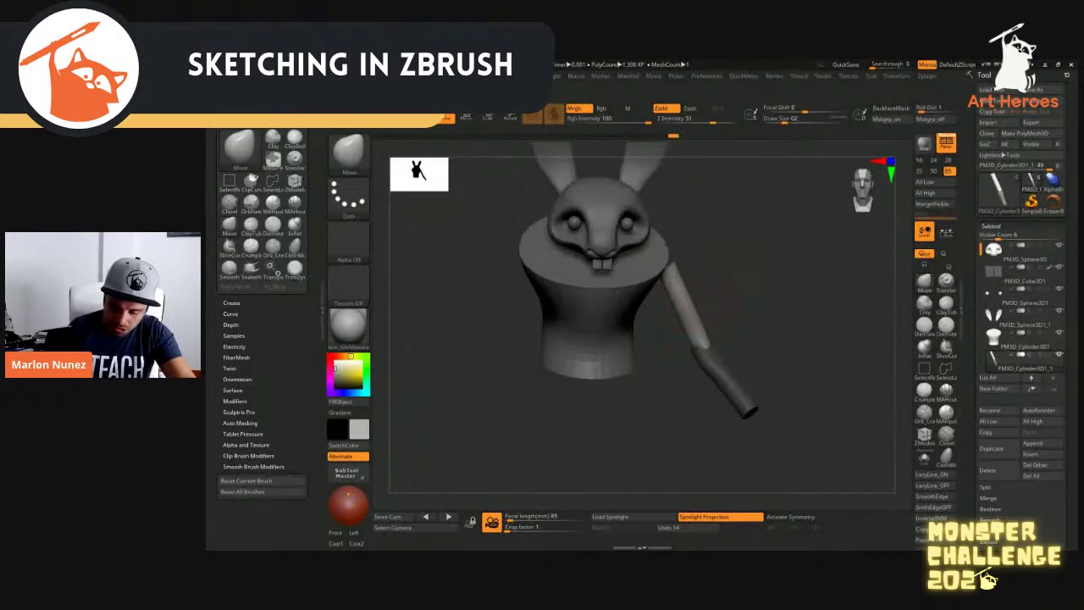
key("ctrl+z")
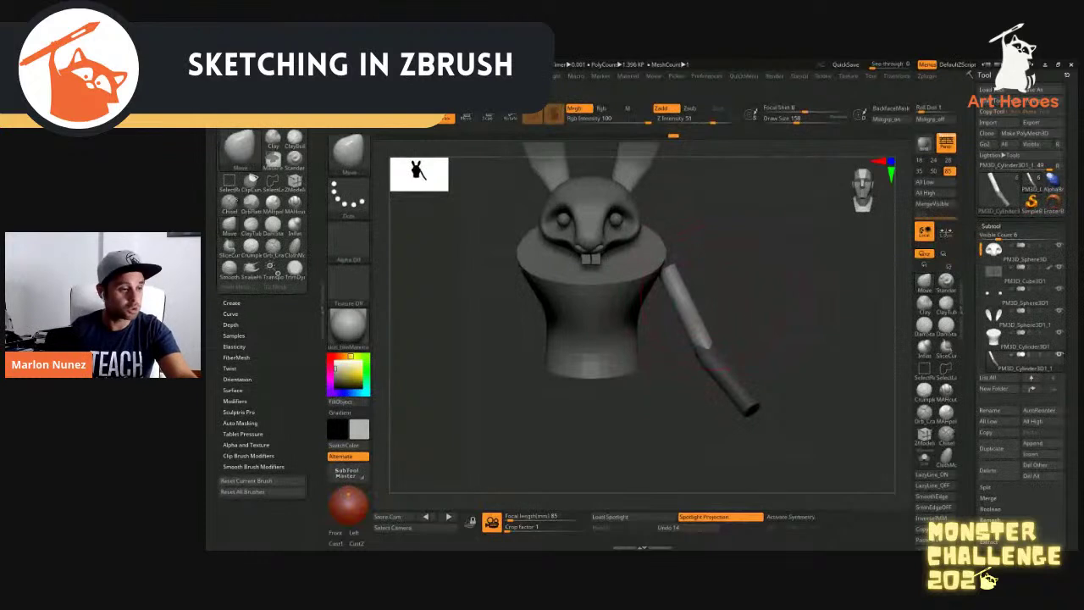
key("ctrl+shift+z")
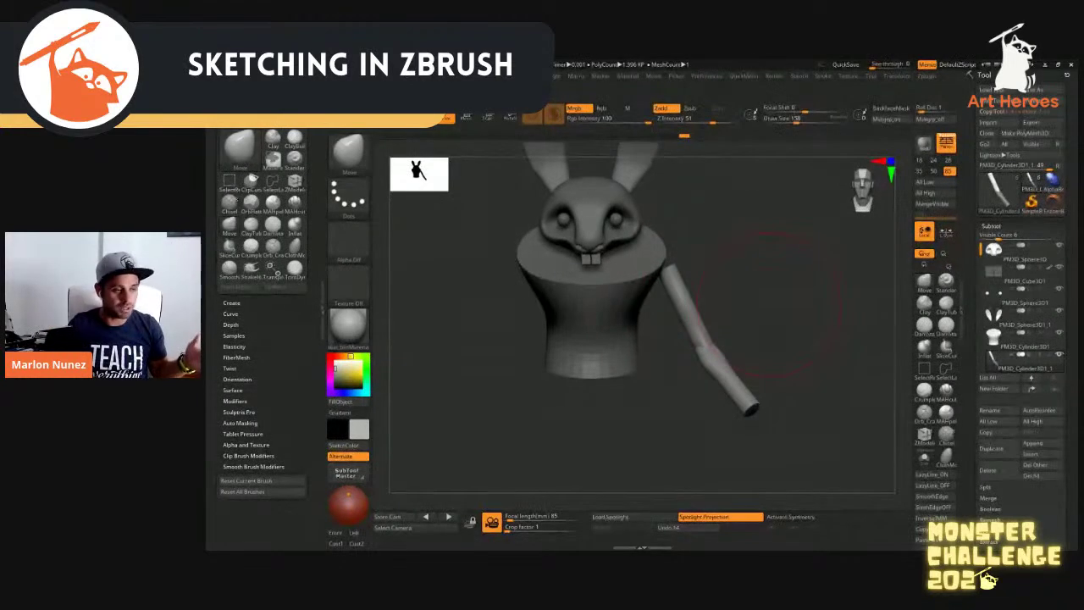
left_click_drag(747, 285, 769, 293)
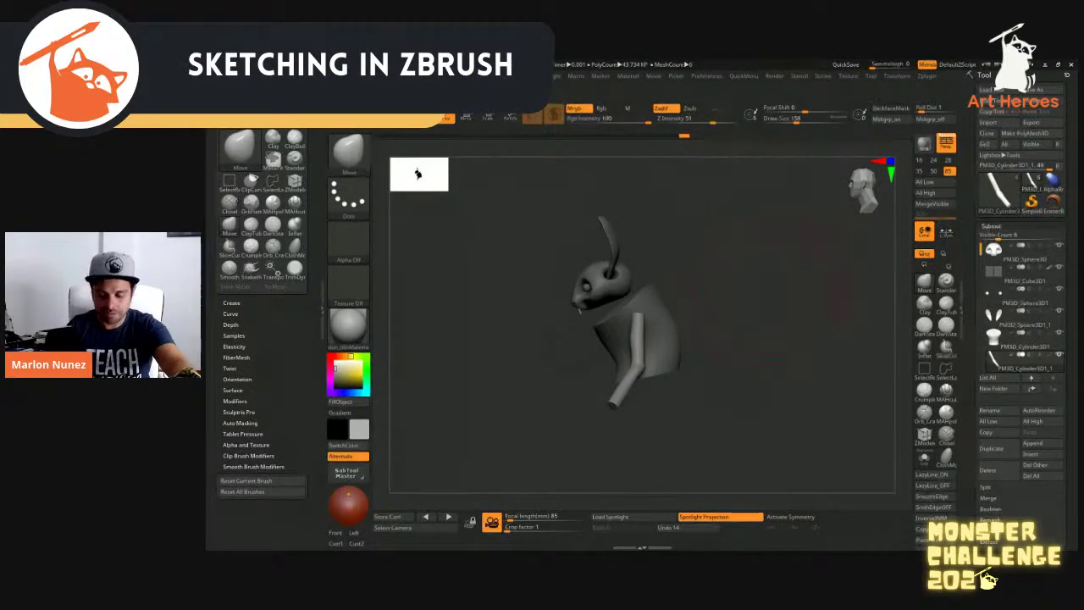
Capture the screen area around the rabbit's side view, trace two S-shaped gesture curves over it, and undo both
key("Print")
left_click_drag(789, 167, 487, 479)
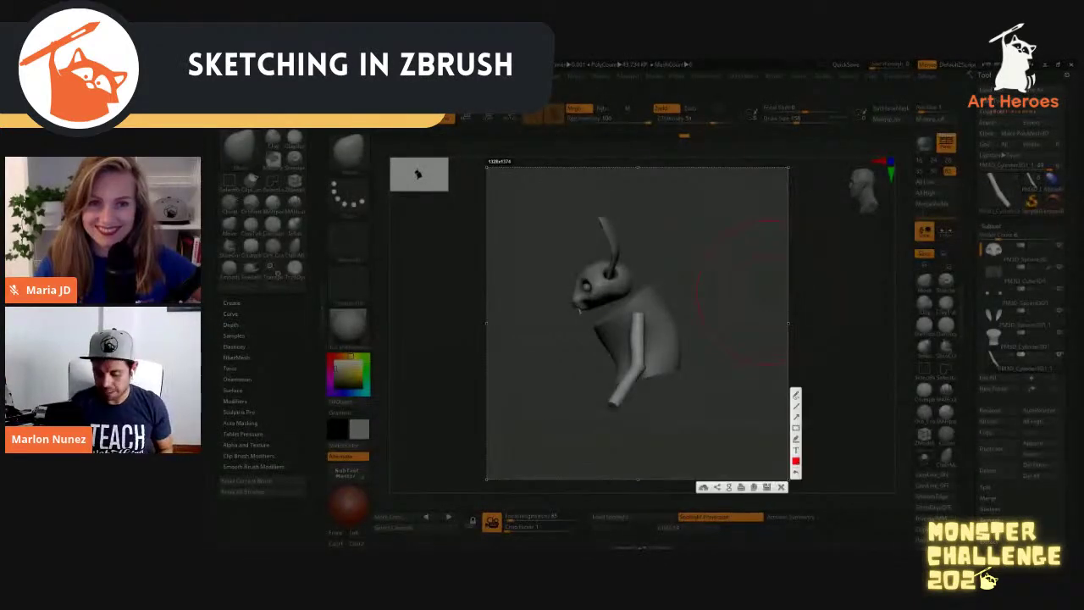
mouse_move(566, 230)
left_mouse_down()
mouse_move(610, 262)
mouse_move(587, 508)
left_mouse_up()
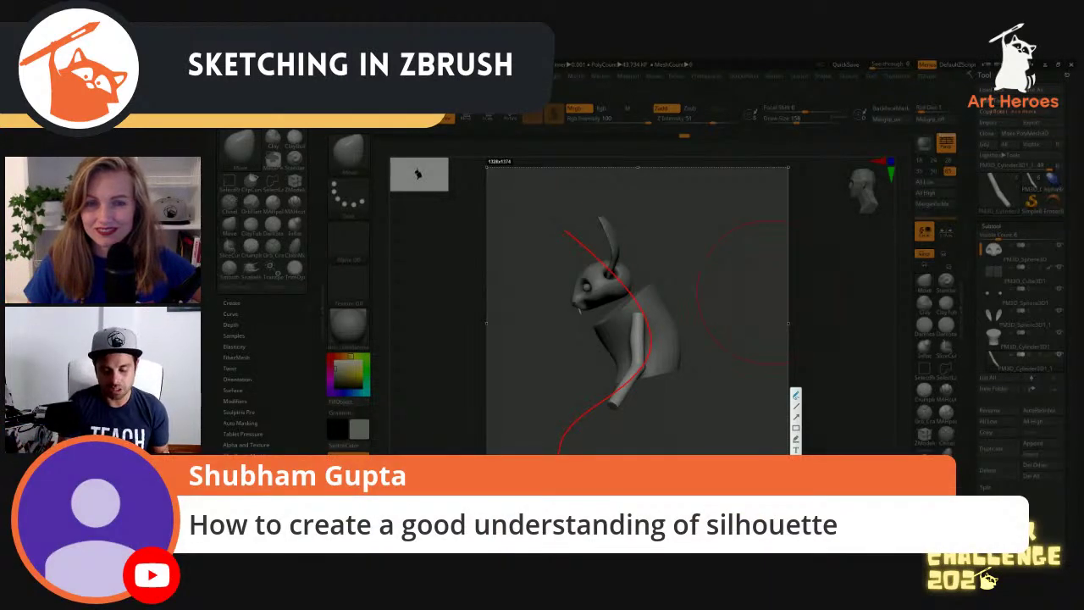
left_click_drag(558, 221, 648, 286)
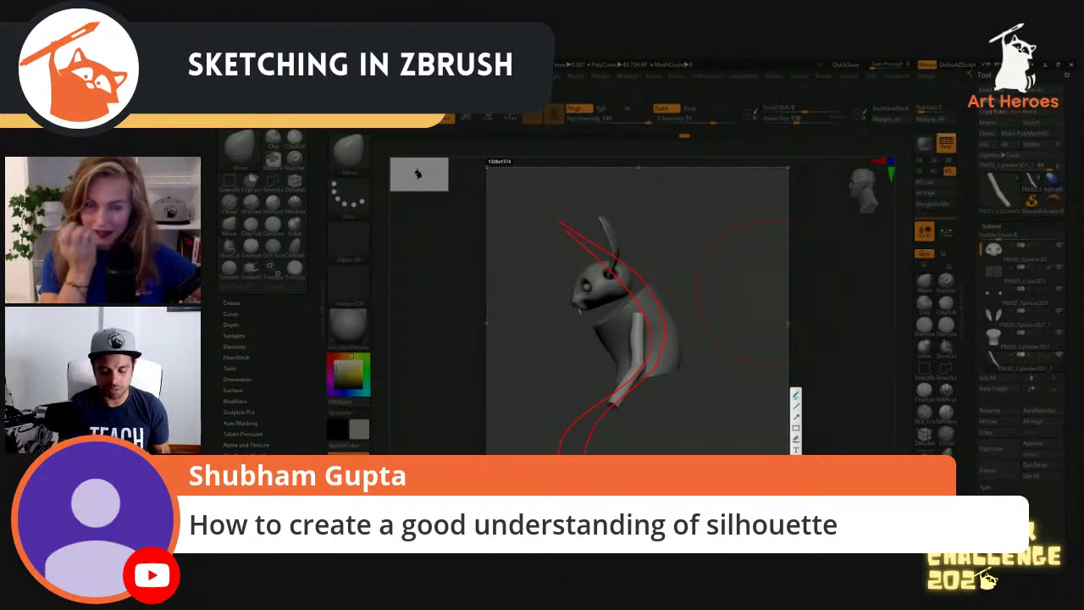
key("ctrl+z")
key("ctrl+z")
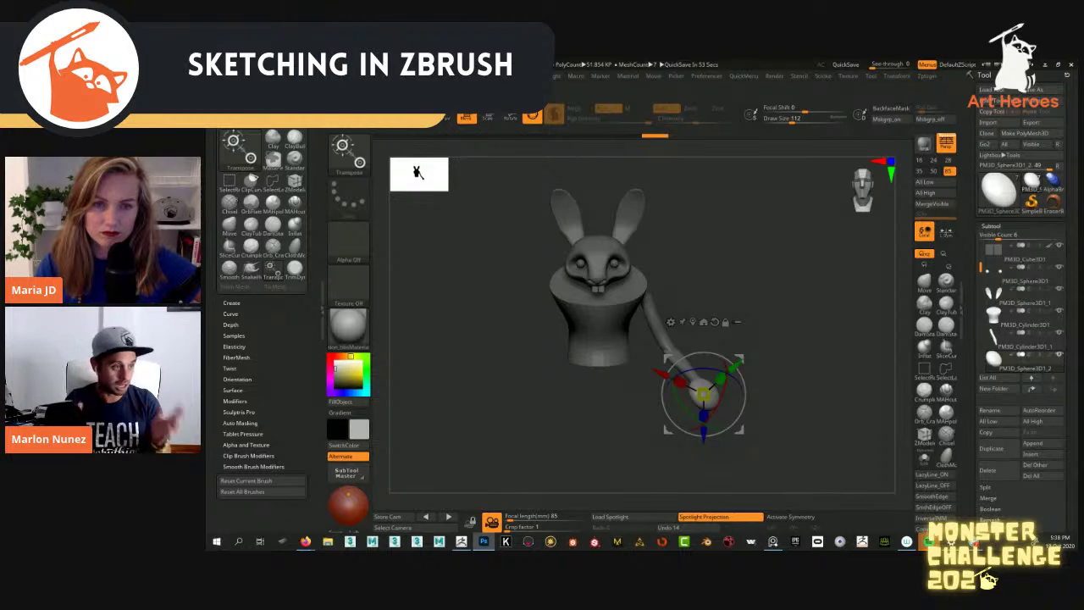
Switch to Photoshop, create a blank landscape document, and add a new layer
left_click(483, 541)
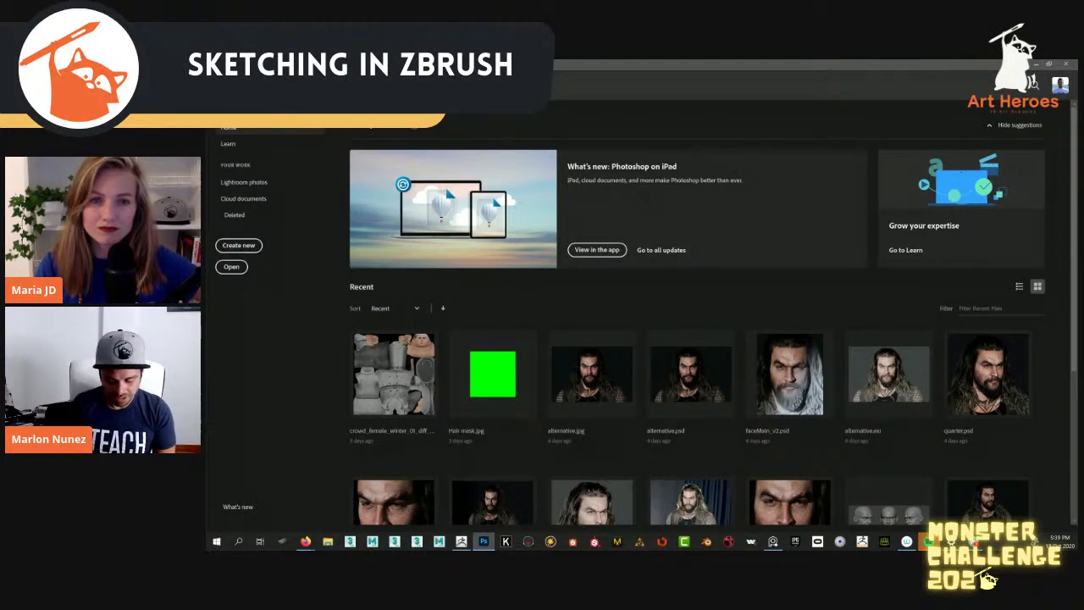
key("Return")
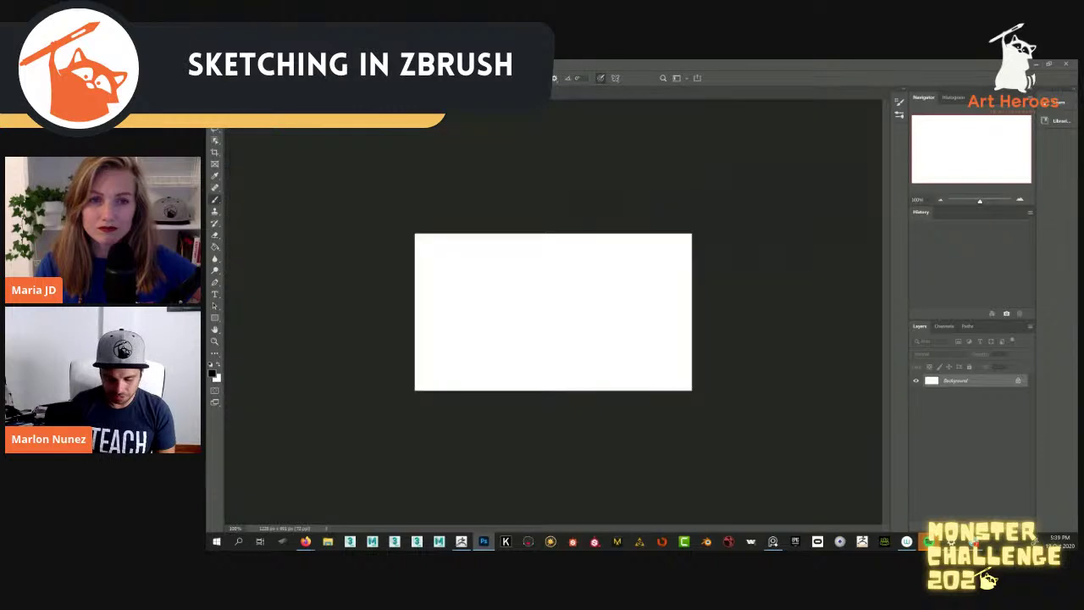
scroll(553, 312, "up", 4, "alt")
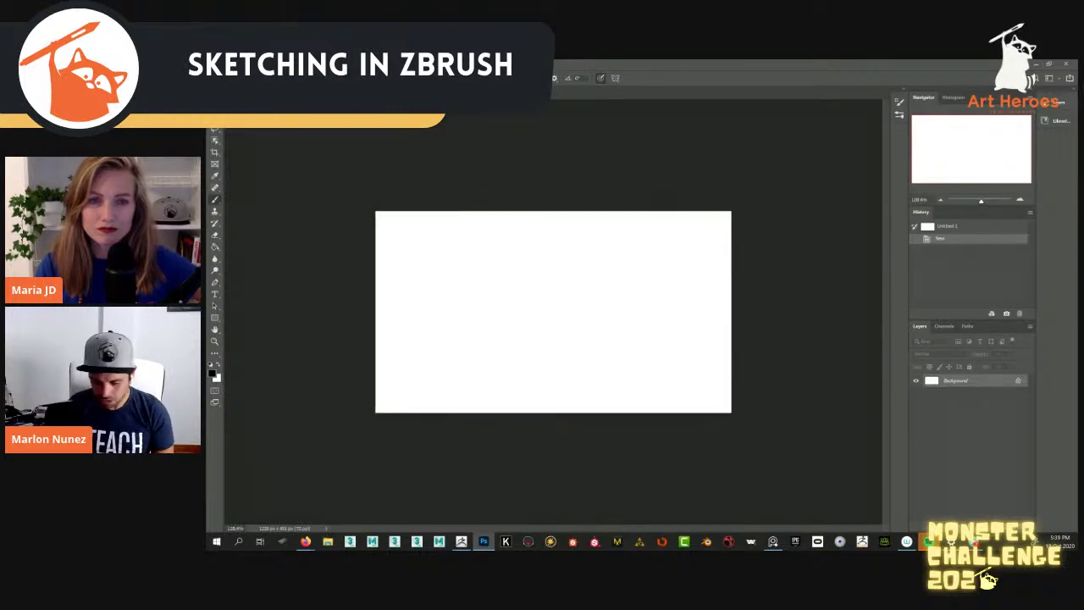
key("ctrl+shift+alt+n")
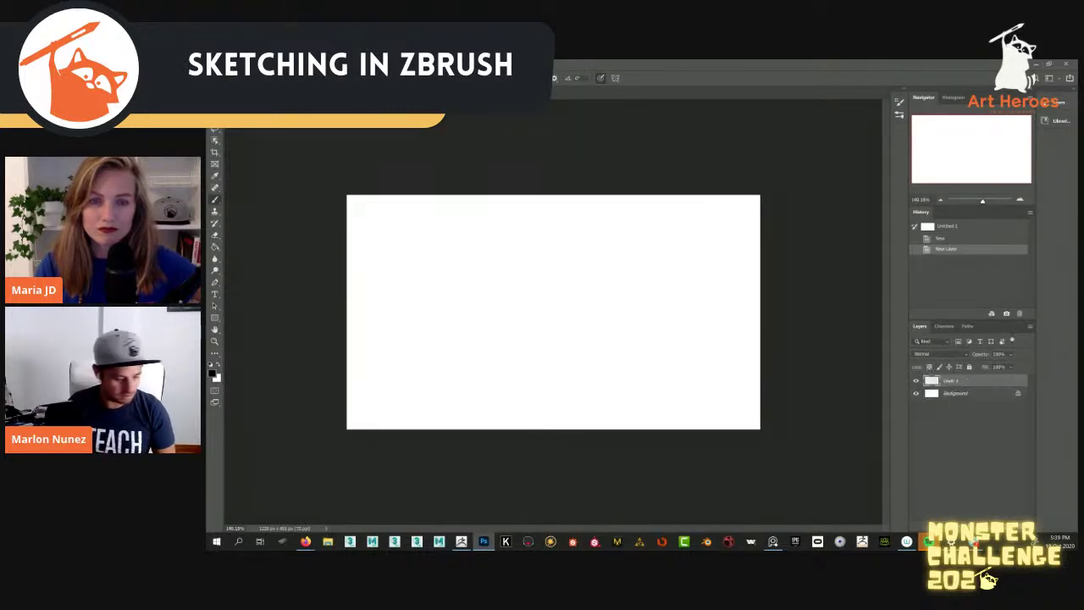
Undo the test stroke and set the brush size to 1 px
right_click(565, 315)
key("Escape")
left_click_drag(595, 196, 587, 428)
key("ctrl+z")
right_click(704, 327)
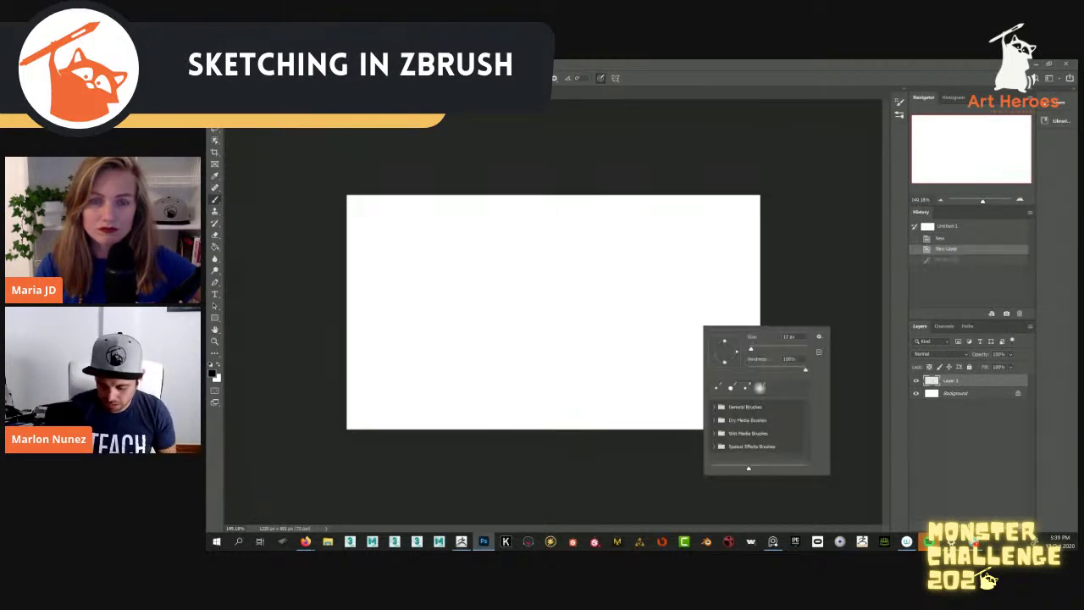
left_click(787, 336)
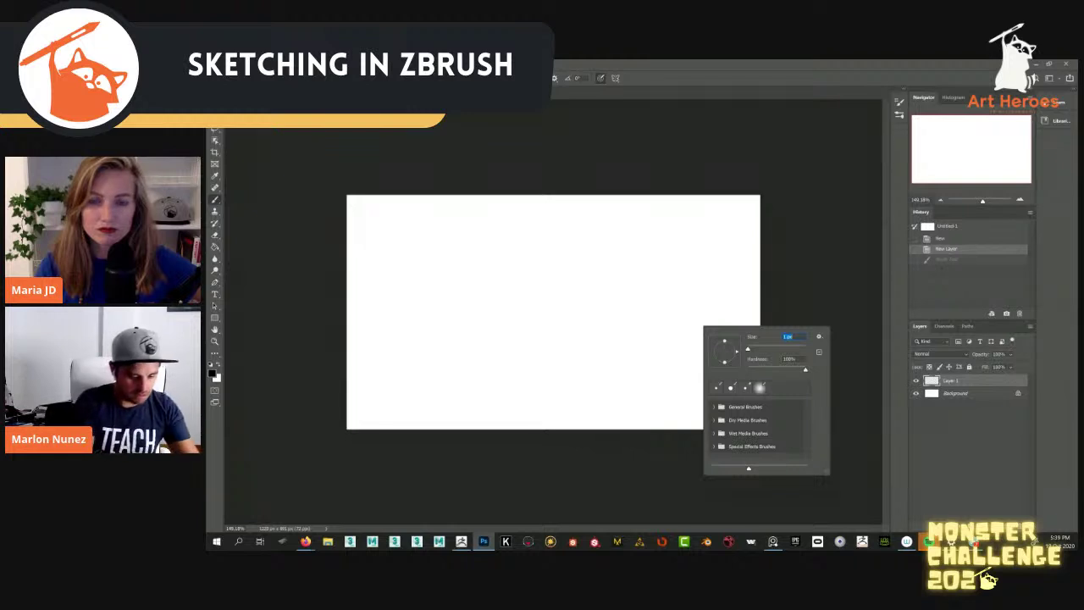
key("Return")
mouse_move(429, 206)
left_mouse_down("ctrl")
mouse_move(429, 168)
mouse_move(430, 403)
left_mouse_up("ctrl")
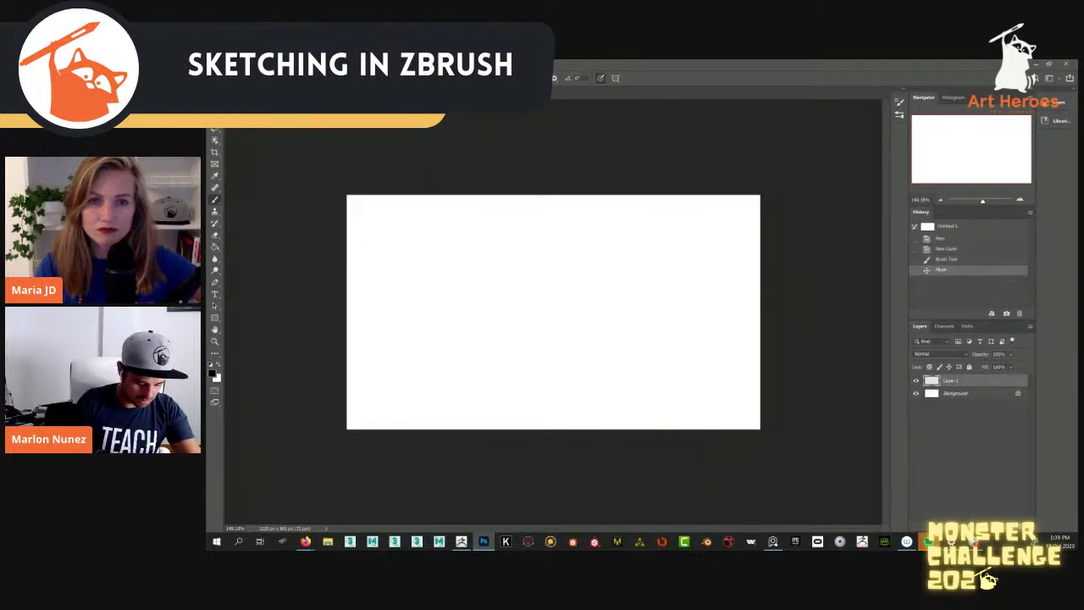
Draw a five-by-three grid across the canvas with four straight vertical lines and two horizontal lines
left_click_drag(433, 178, 433, 508, "shift")
left_click_drag(518, 181, 515, 427, "shift")
key("ctrl+z")
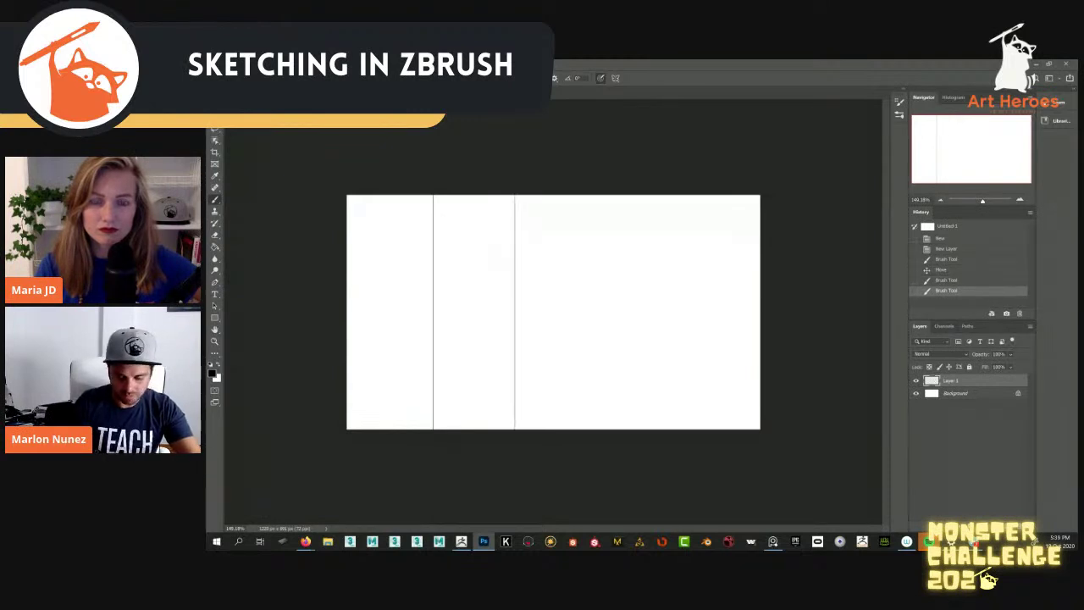
left_click_drag(591, 196, 591, 428)
left_click_drag(671, 197, 671, 428)
left_click_drag(347, 267, 760, 267)
left_click_drag(347, 347, 760, 346)
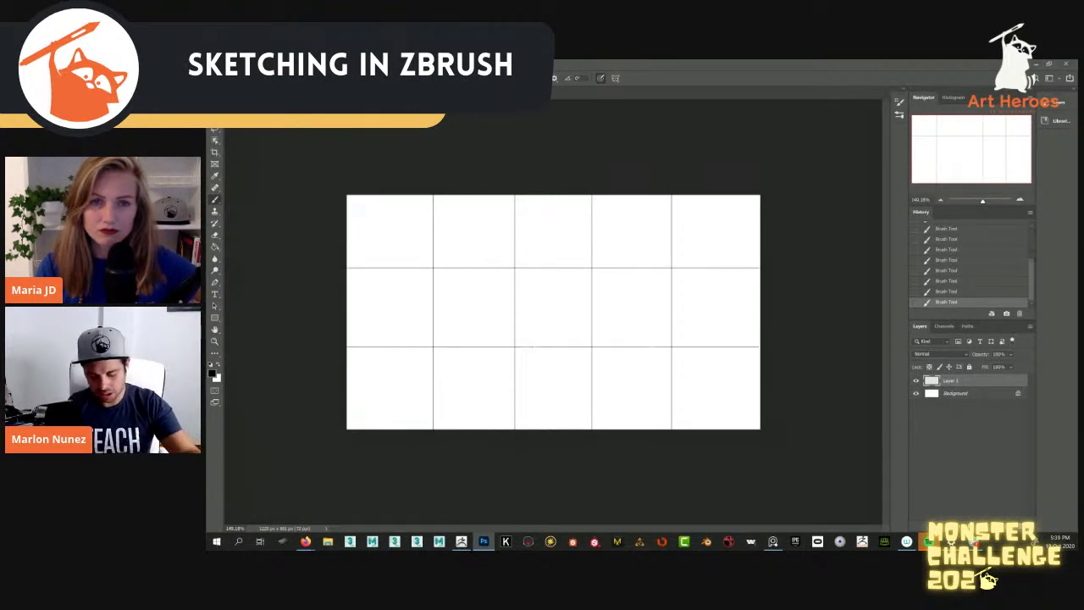
Lower the grid layer's opacity to 20%
left_click_drag(981, 354, 966, 354)
type("30")
key("Return")
type("20")
key("Return")
Scribble loose random lines across the grid on a new layer and reduce that layer's opacity until they are barely visible
key("ctrl+shift+alt+n")
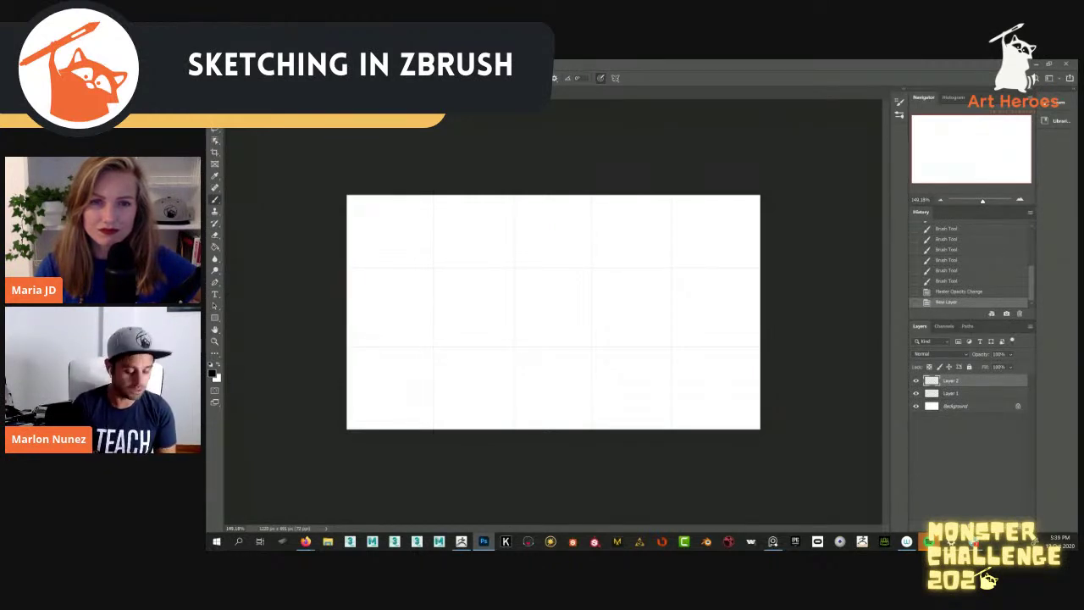
mouse_move(376, 290)
left_mouse_down()
mouse_move(457, 220)
mouse_move(612, 362)
mouse_move(667, 323)
left_mouse_up()
mouse_move(708, 271)
left_mouse_down()
mouse_move(618, 376)
mouse_move(673, 386)
left_mouse_up()
left_click_drag(641, 369, 707, 395)
mouse_move(631, 394)
left_mouse_down()
mouse_move(379, 385)
mouse_move(694, 258)
mouse_move(463, 288)
left_mouse_up()
left_click_drag(392, 241, 508, 314)
mouse_move(558, 344)
left_mouse_down()
mouse_move(525, 309)
mouse_move(446, 287)
mouse_move(505, 300)
left_mouse_up()
left_click_drag(633, 205, 652, 226)
mouse_move(722, 224)
left_mouse_down()
mouse_move(580, 221)
mouse_move(700, 304)
left_mouse_up()
mouse_move(703, 355)
left_mouse_down()
mouse_move(671, 416)
mouse_move(387, 244)
mouse_move(400, 208)
left_mouse_up()
mouse_move(535, 212)
left_mouse_down()
mouse_move(510, 344)
mouse_move(433, 230)
left_mouse_up()
left_click_drag(427, 258, 482, 214)
left_click_drag(982, 354, 943, 354)
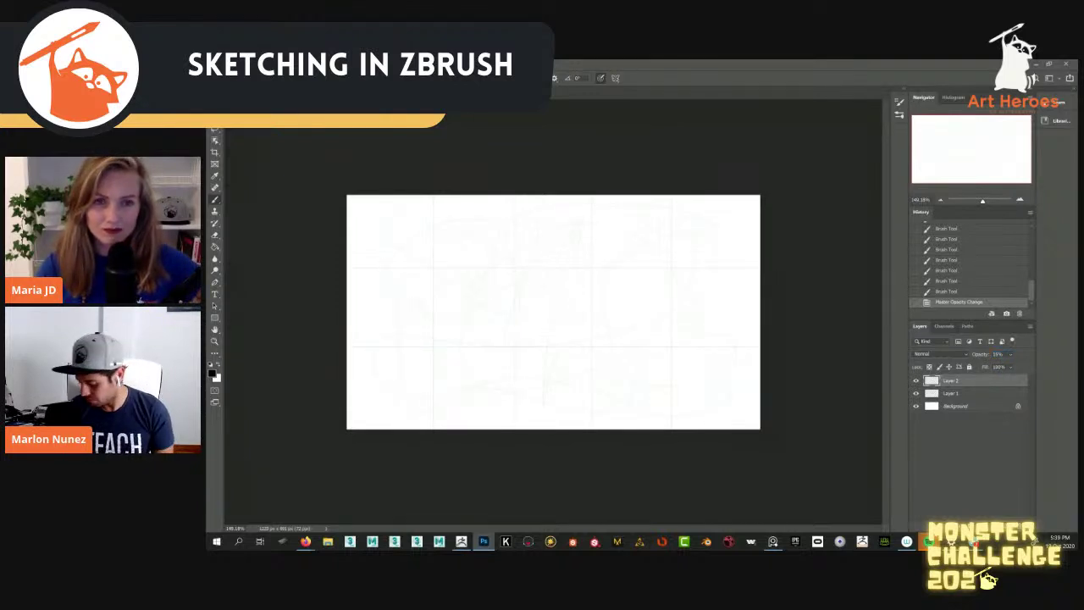
Add another layer and test a thicker round brush with dots in the grid's upper middle cell, checking the brush settings
key("ctrl+shift+alt+n")
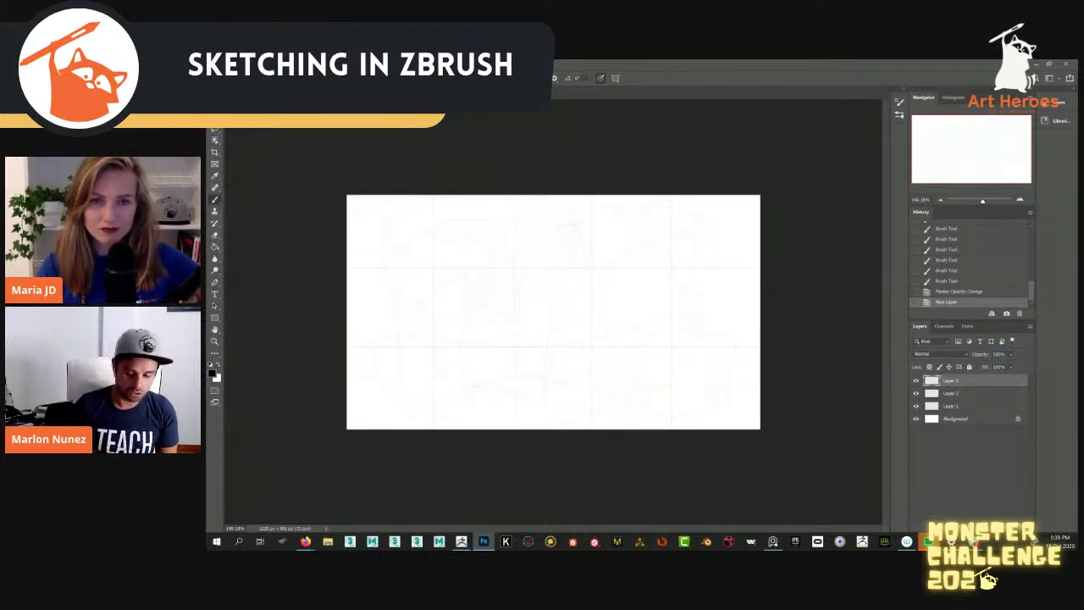
right_click(535, 222)
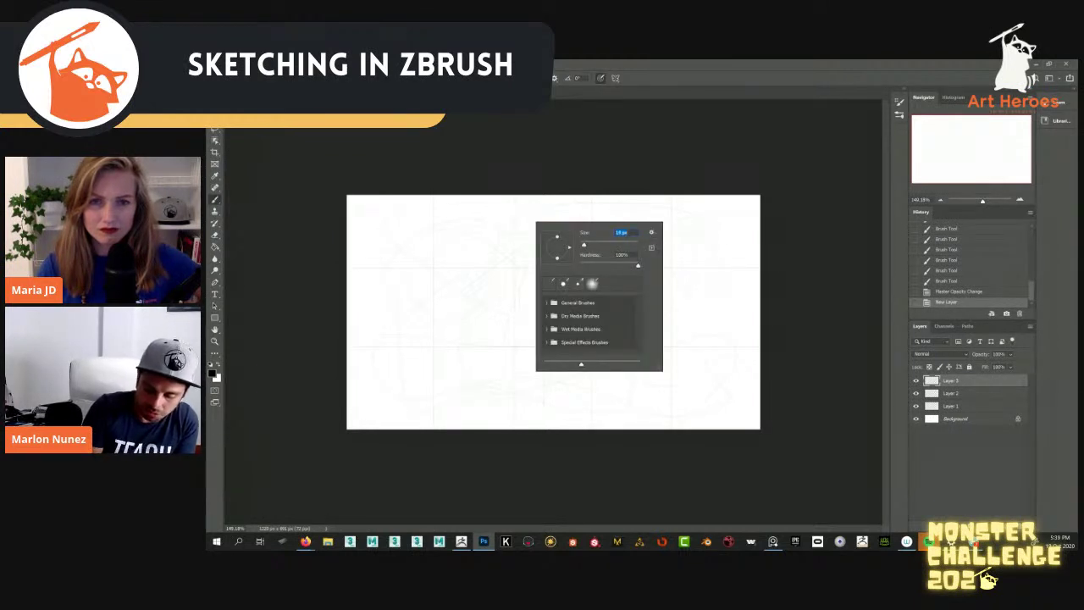
left_click(542, 209)
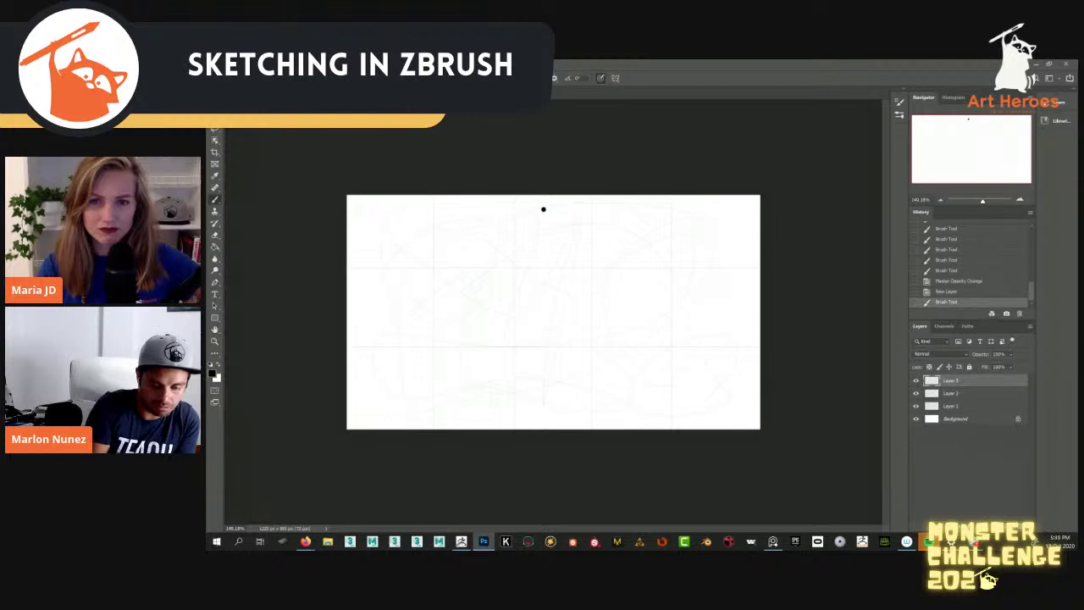
key("F5")
left_click(542, 208)
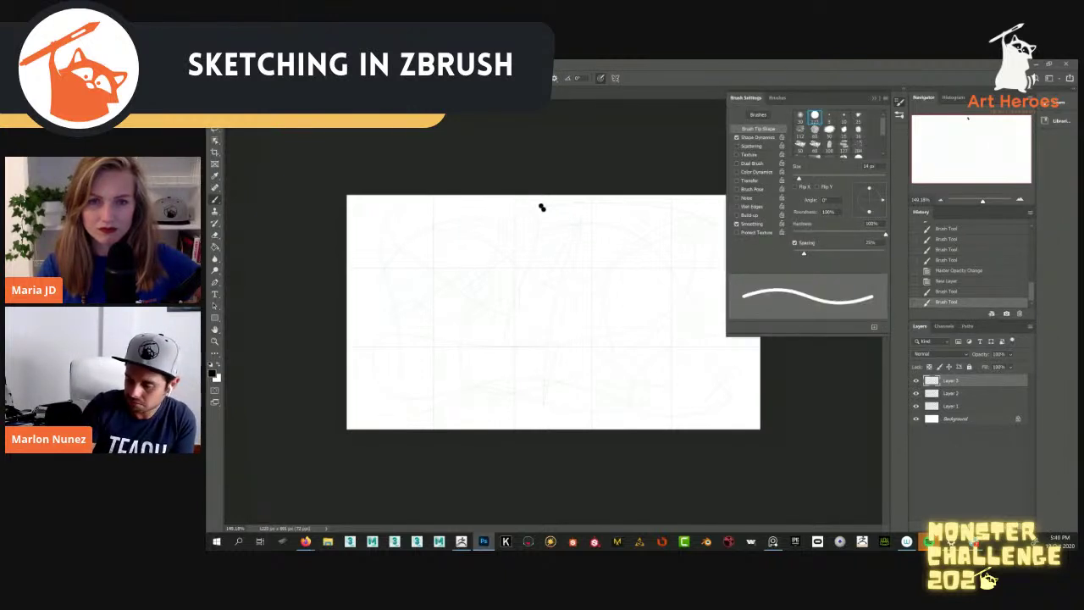
key("F5")
Paint a bold abstract creature silhouette in the upper middle cell with a bent front leg, arched back and hind legs
left_click(542, 204)
mouse_move(541, 206)
left_mouse_down()
mouse_move(515, 223)
mouse_move(542, 236)
mouse_move(525, 262)
left_mouse_up()
left_click(526, 212)
left_click(520, 216)
left_click(515, 223)
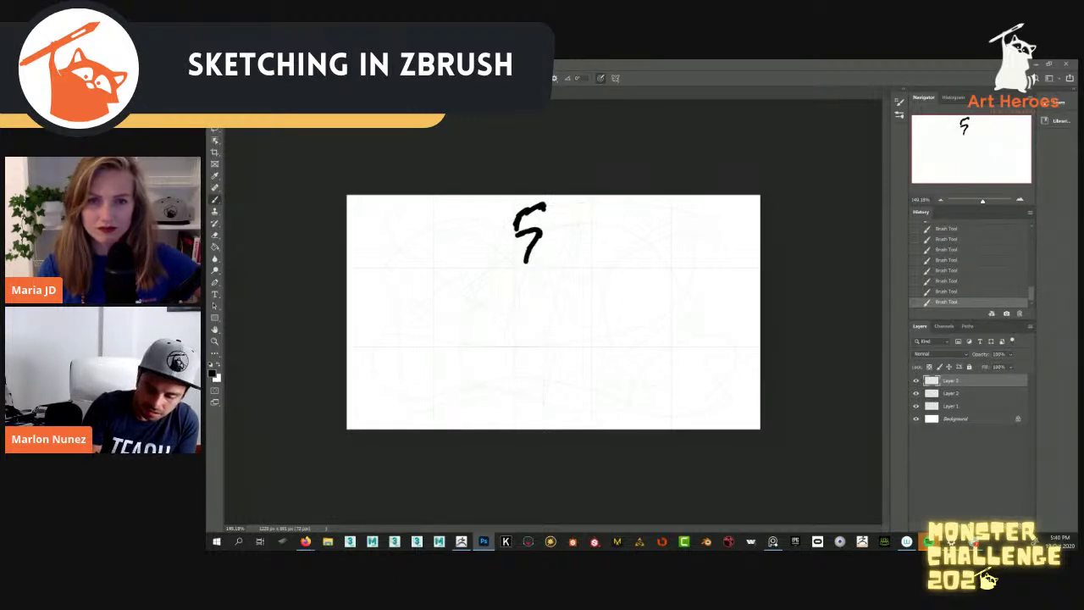
left_click_drag(545, 204, 560, 202)
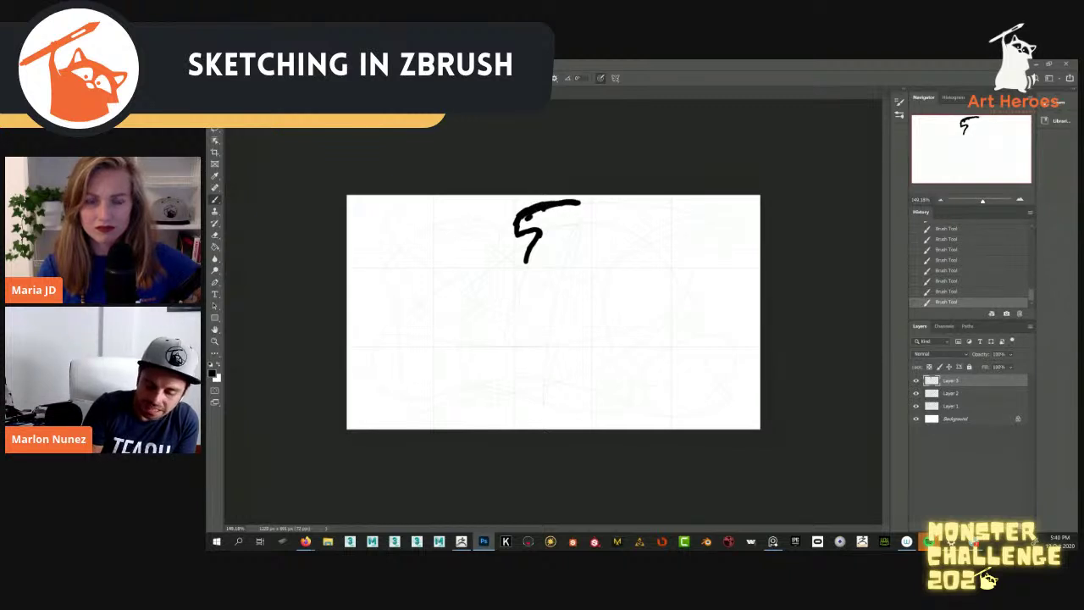
mouse_move(549, 232)
left_mouse_down()
mouse_move(573, 224)
mouse_move(580, 241)
mouse_move(579, 264)
mouse_move(551, 258)
left_mouse_up()
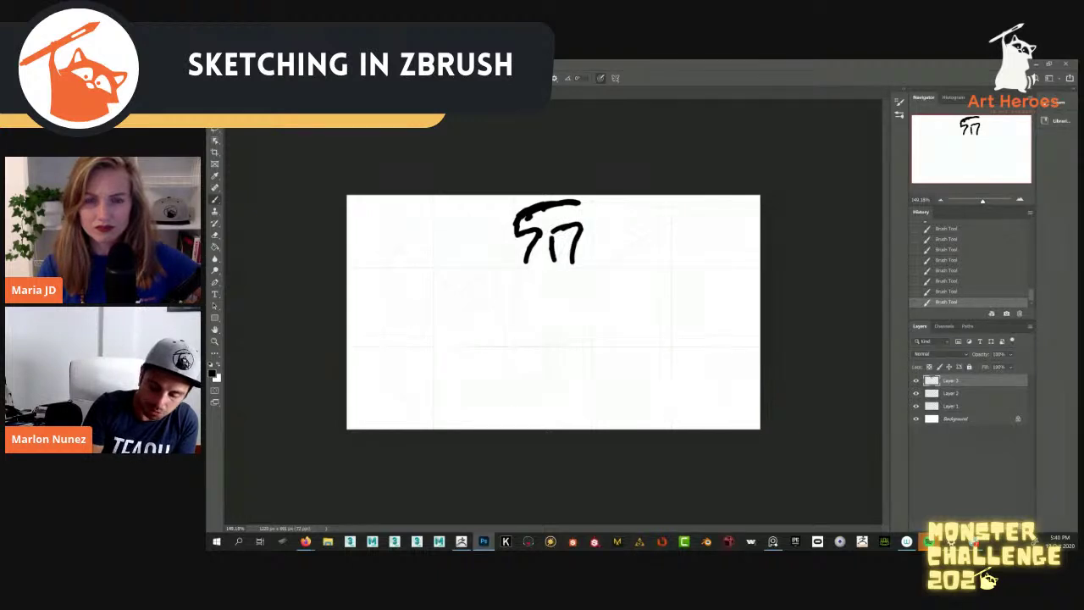
Sketch a thin-lined creature thumbnail in the cell below the bold silhouette and a branching shape in the cell beside it
right_click(557, 224)
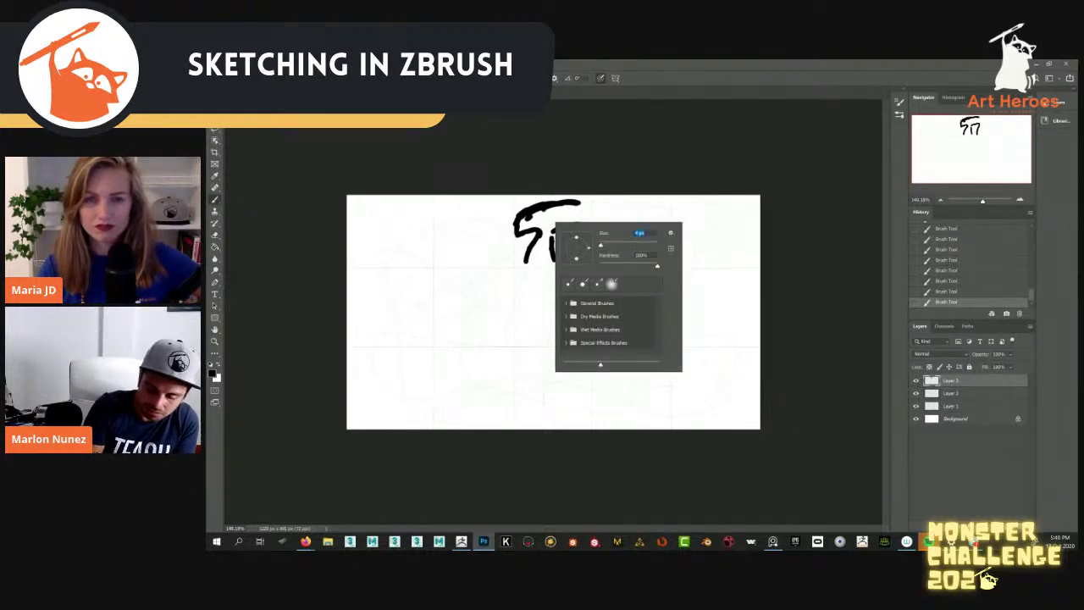
key("Escape")
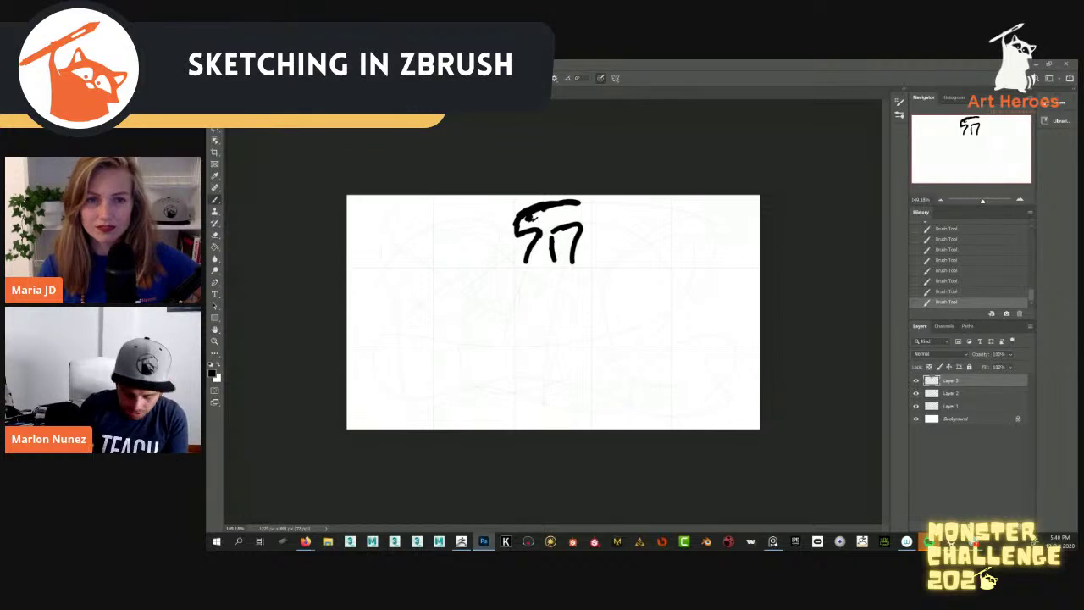
mouse_move(530, 273)
left_mouse_down()
mouse_move(569, 289)
mouse_move(567, 319)
mouse_move(524, 308)
mouse_move(558, 277)
left_mouse_up()
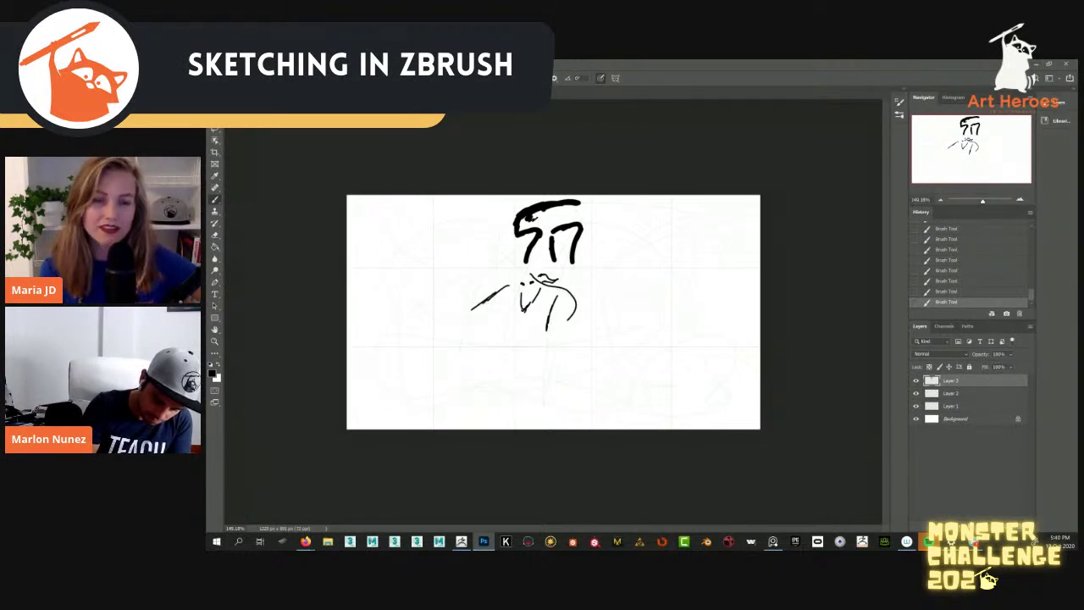
mouse_move(474, 312)
left_mouse_down()
mouse_move(441, 323)
mouse_move(477, 295)
mouse_move(458, 275)
left_mouse_up()
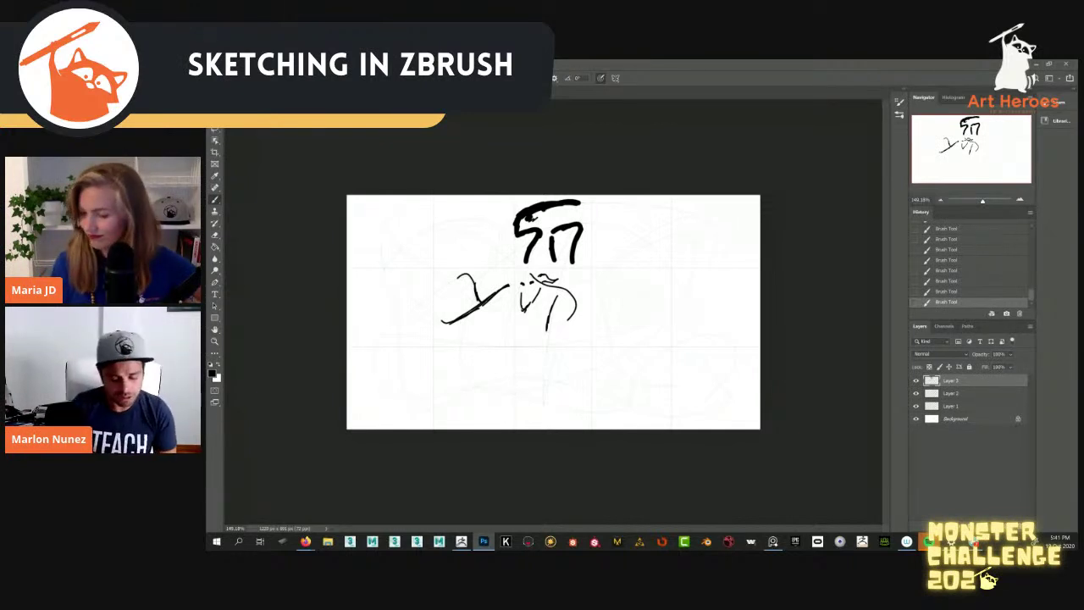
Sketch two upright abstract figures in the upper and middle cells of the grid's first column
mouse_move(394, 242)
left_mouse_down()
mouse_move(407, 253)
mouse_move(387, 269)
mouse_move(417, 251)
mouse_move(395, 243)
left_mouse_up()
left_click_drag(399, 201, 381, 258)
left_click_drag(389, 221, 384, 265)
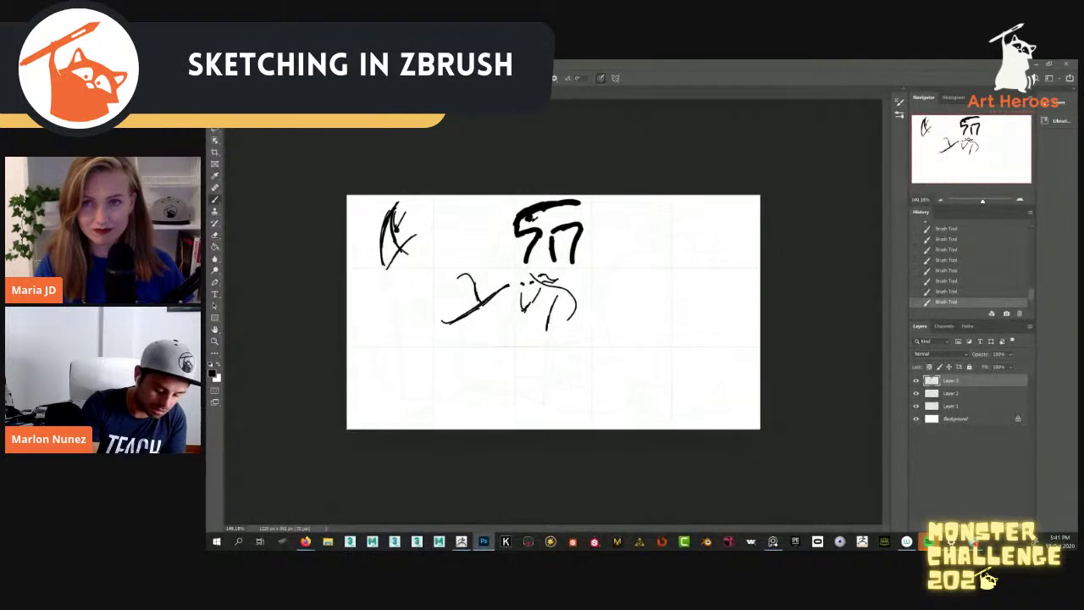
mouse_move(379, 274)
left_mouse_down()
mouse_move(375, 291)
mouse_move(421, 300)
mouse_move(400, 338)
left_mouse_up()
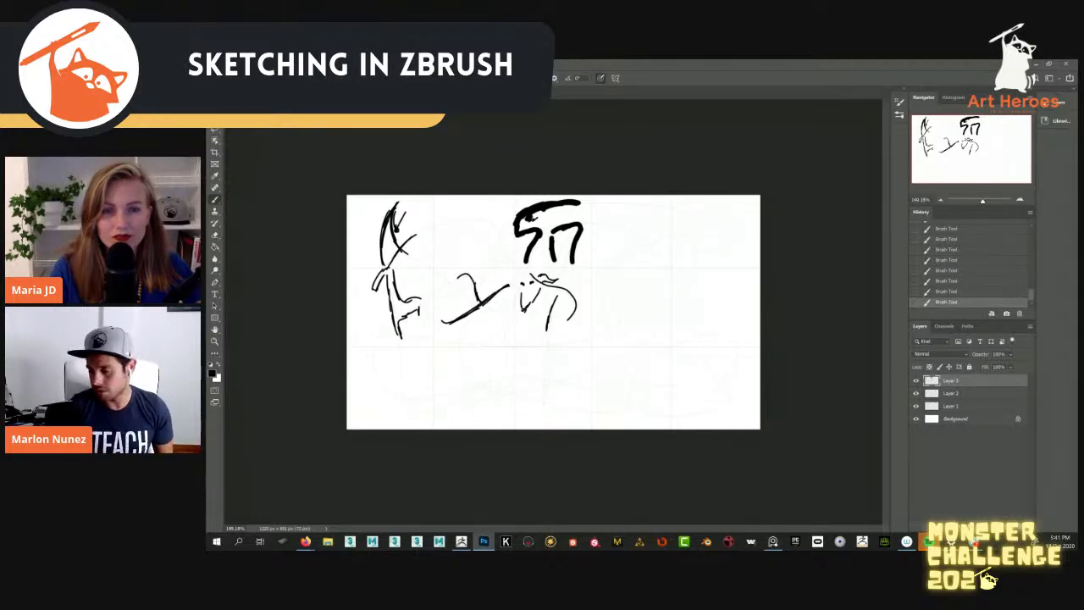
Switch to ZBrush and push the sphere at the end of the arm into an oval hand with the Move brush
key("alt+Tab")
mouse_move(813, 322)
left_mouse_down()
mouse_move(771, 331)
mouse_move(804, 343)
left_mouse_up()
key("q")
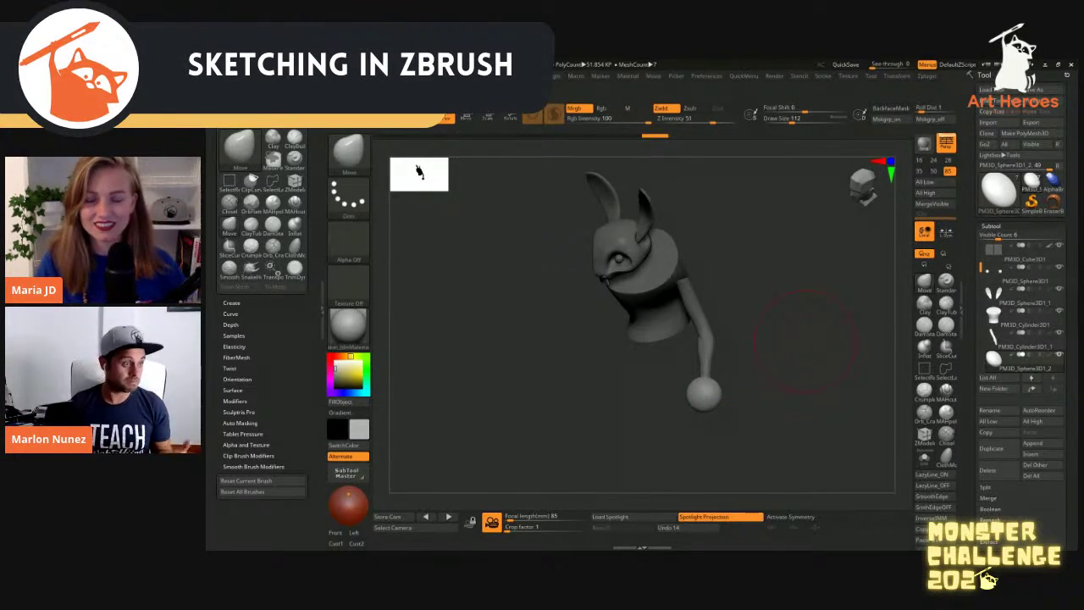
mouse_move(805, 343)
left_mouse_down()
mouse_move(817, 345)
mouse_move(800, 360)
left_mouse_up()
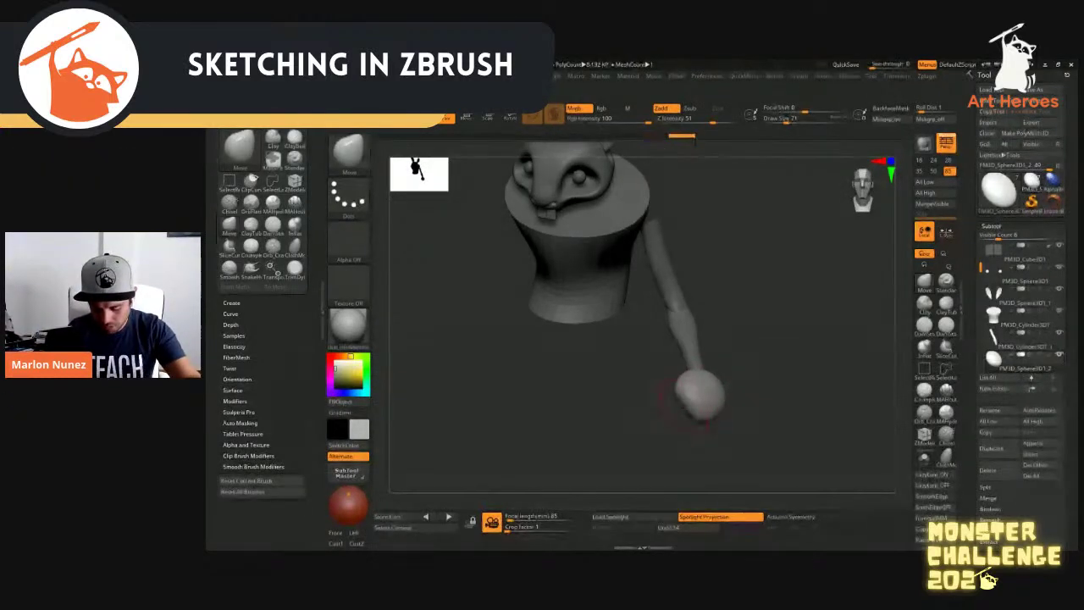
mouse_move(718, 386)
left_mouse_down()
mouse_move(741, 379)
mouse_move(708, 395)
mouse_move(746, 397)
mouse_move(745, 385)
mouse_move(726, 389)
left_mouse_up()
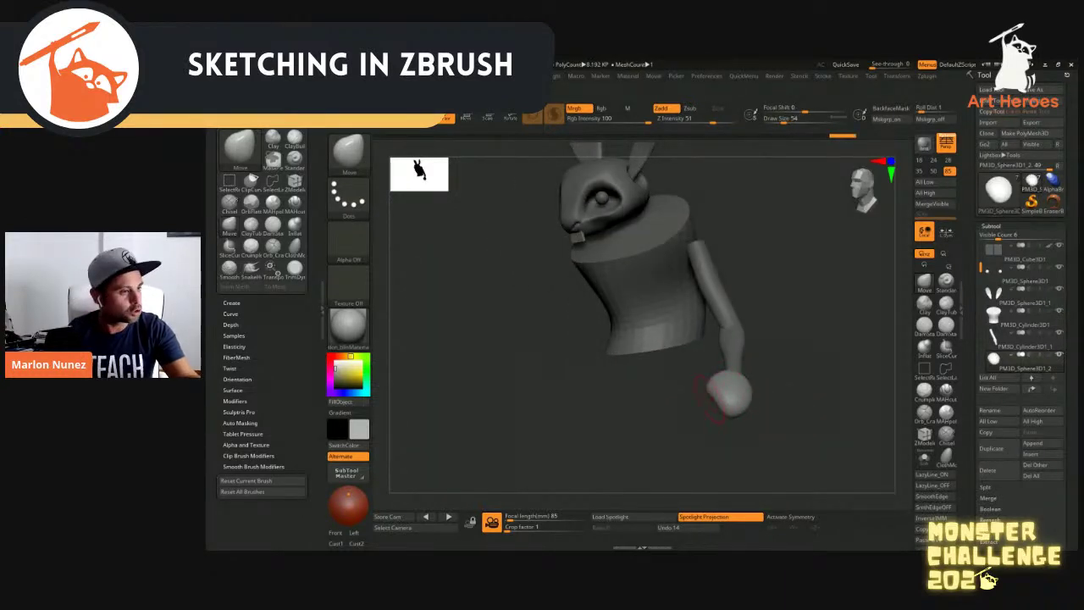
left_click_drag(779, 356, 720, 398)
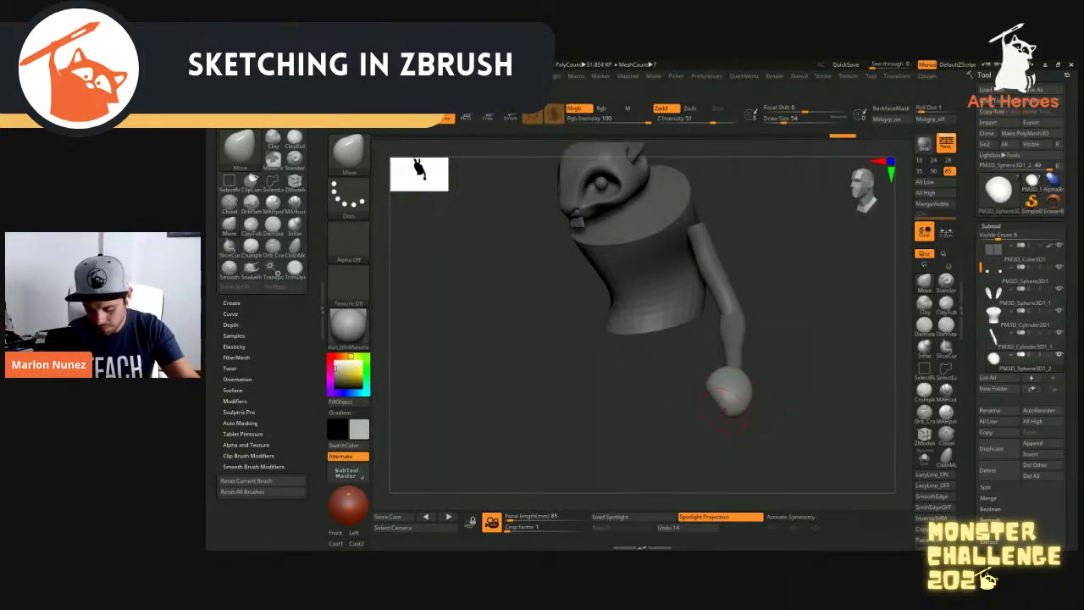
mouse_move(792, 398)
left_mouse_down()
mouse_move(747, 410)
mouse_move(741, 382)
left_mouse_up()
key("s")
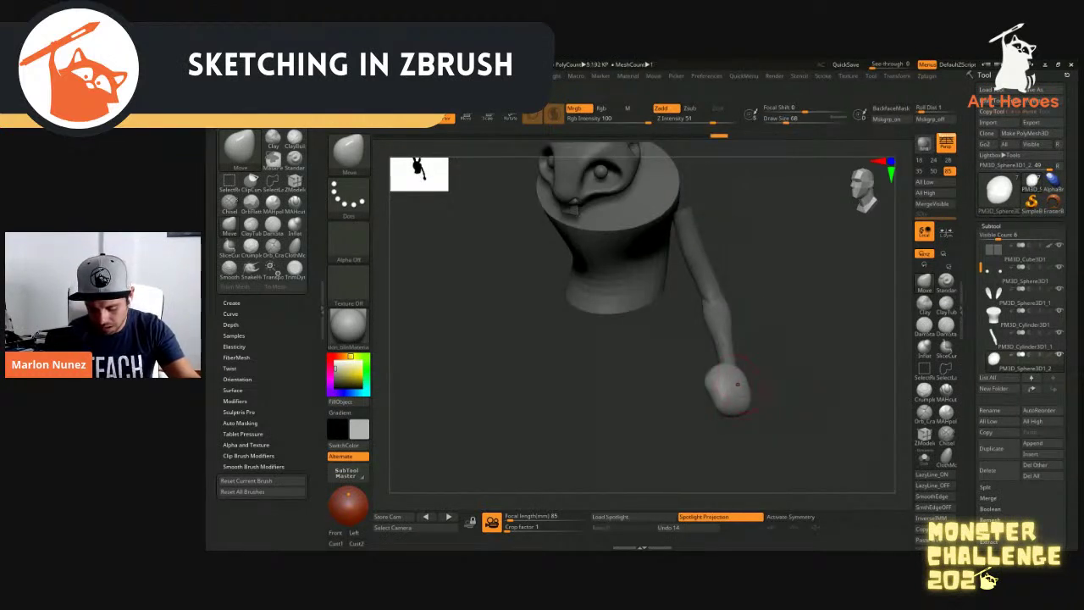
Pull the oval hand into a longer, curved bean shape that continues from the wrist
right_click_drag(738, 382, 722, 386)
left_click_drag(722, 386, 714, 390)
right_click_drag(711, 387, 739, 381)
left_click_drag(715, 395, 722, 395)
right_click_drag(722, 394, 753, 436)
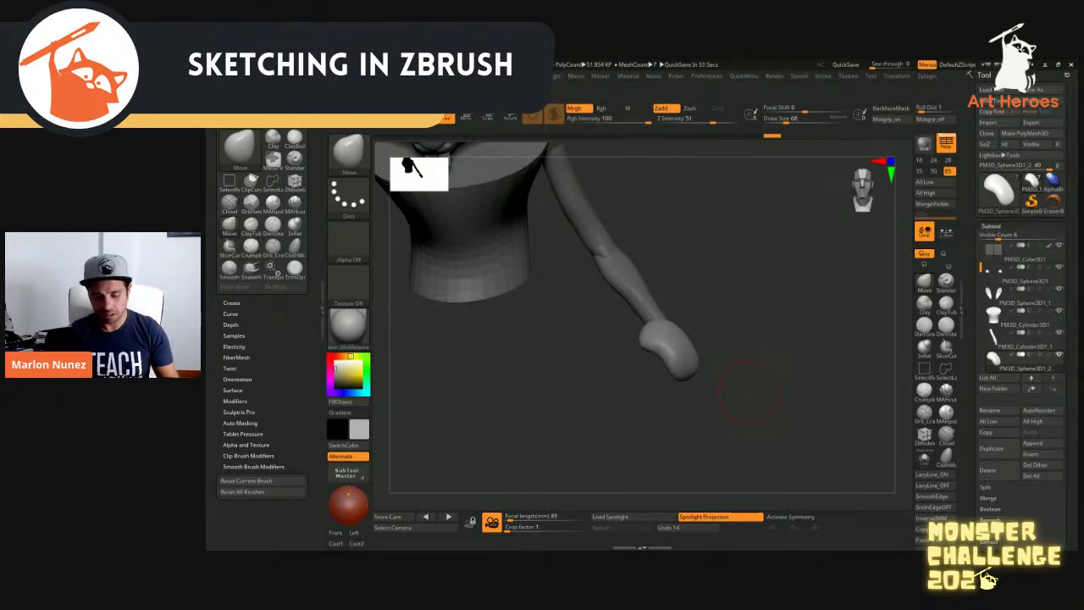
Rotate and position the hand with the transform gizmo so it follows the forearm from the front and side
left_click_drag(726, 382, 720, 301)
key("w")
left_click_drag(650, 381, 637, 364)
left_click_drag(762, 373, 695, 373)
left_click(680, 285)
left_click_drag(762, 381, 801, 381)
left_click_drag(711, 357, 709, 345)
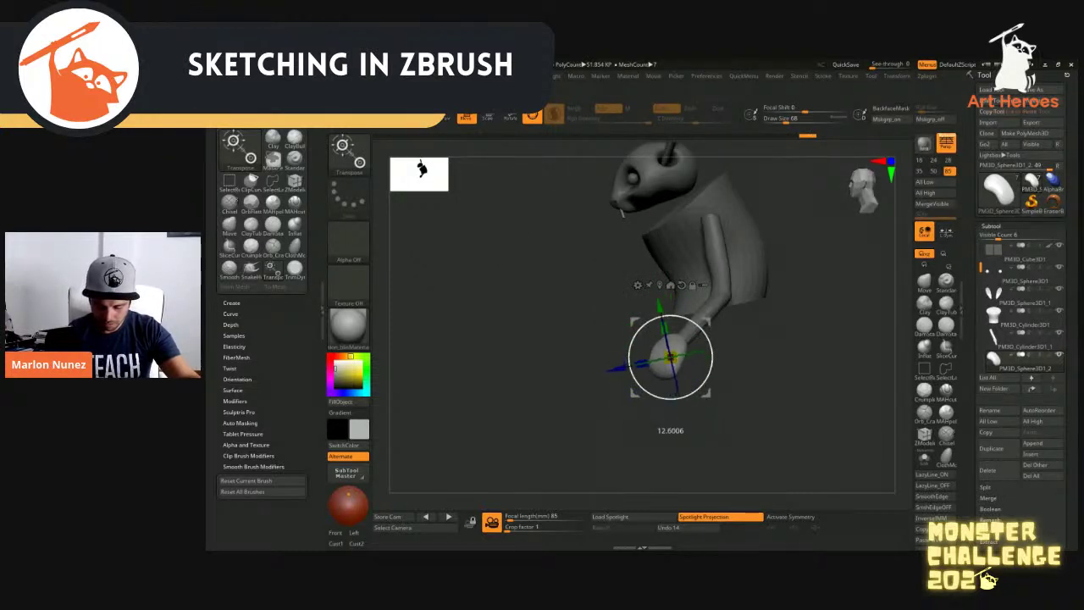
left_click_drag(804, 382, 754, 381)
left_click_drag(706, 323, 708, 329)
left_click_drag(762, 381, 851, 381)
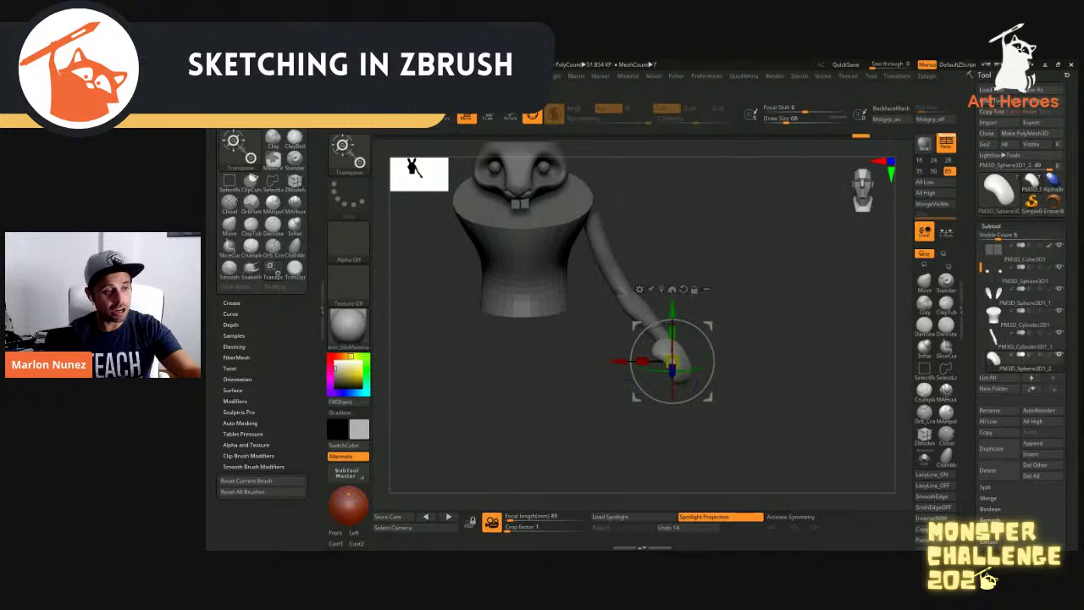
key("q")
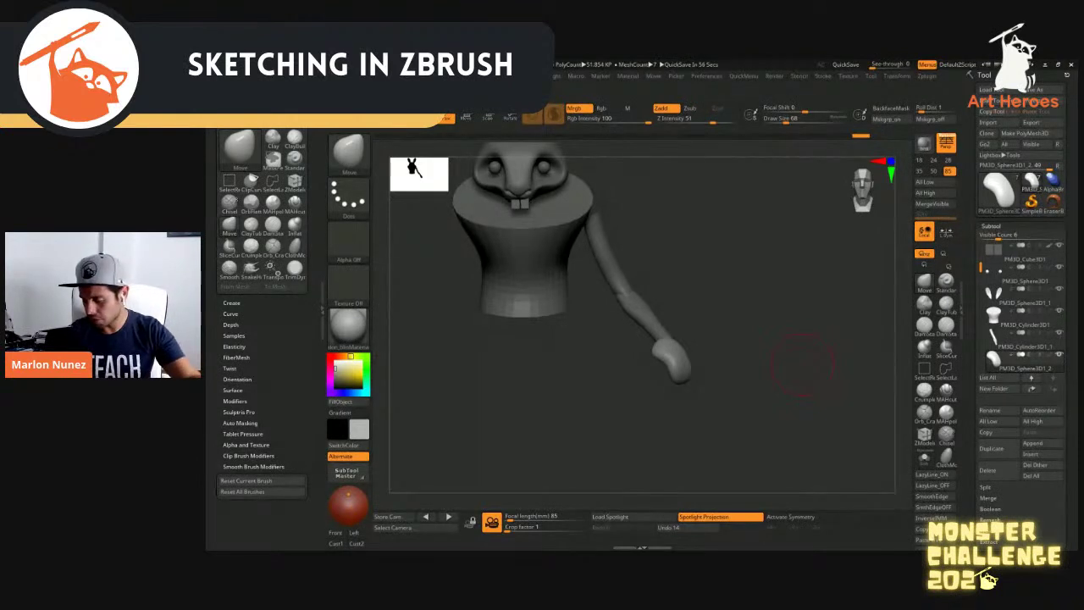
Append a Sphereinder3D subtool and move it down out of the head to below the torso
left_click(1041, 443)
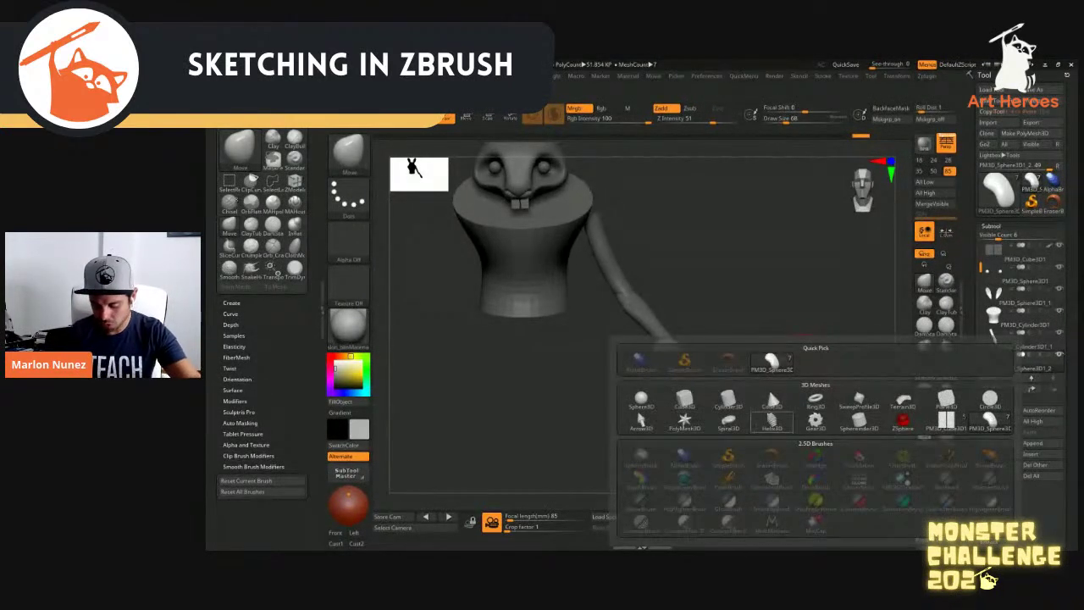
left_click(946, 399)
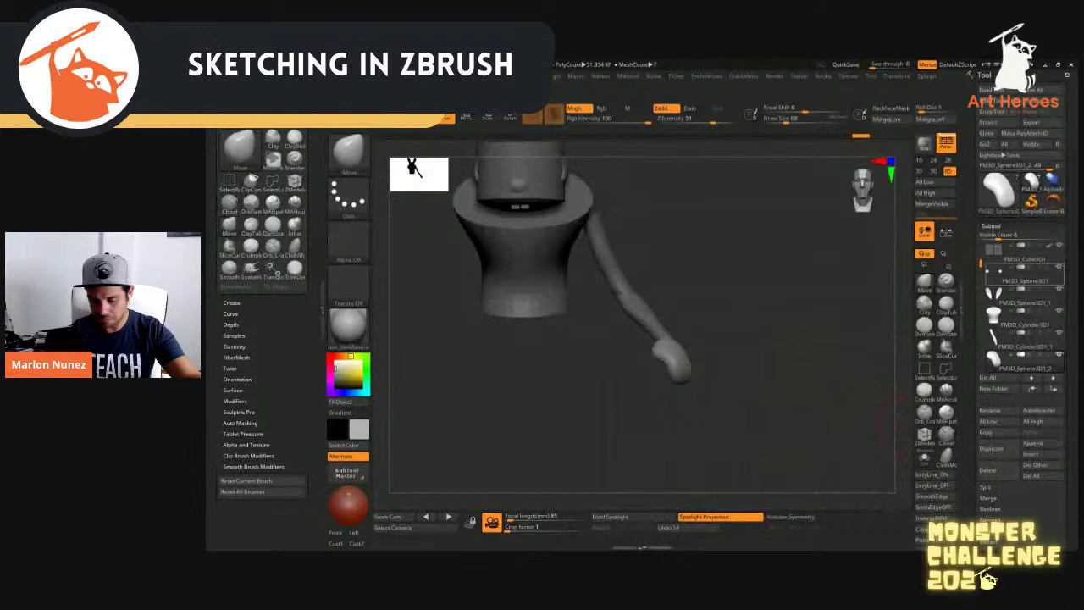
left_click(544, 183, "alt")
key("w")
right_click_drag(545, 183, 591, 301, "alt")
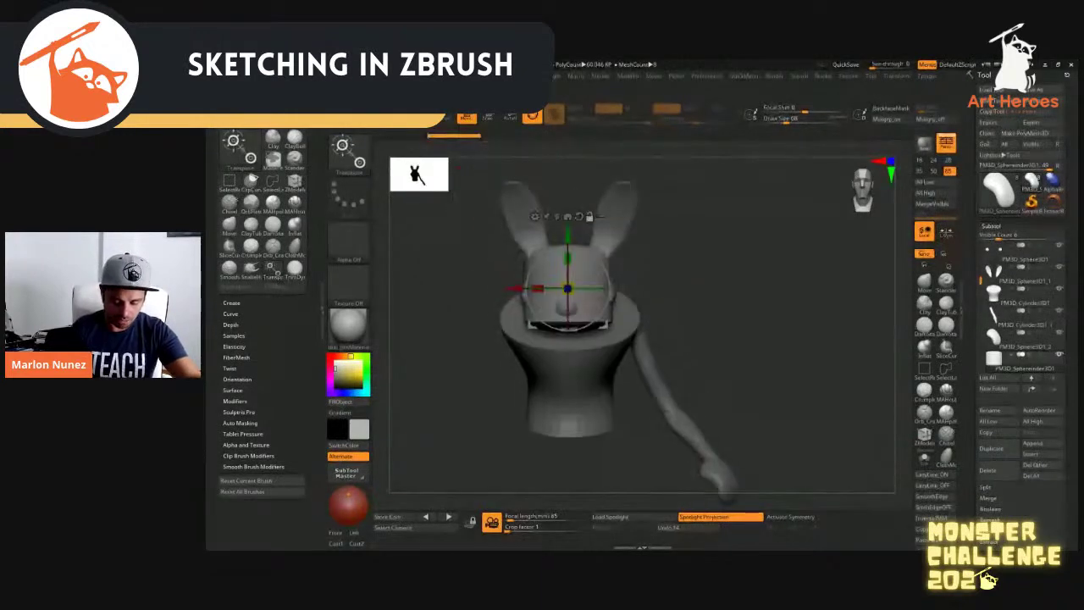
left_click_drag(567, 236, 567, 443)
right_click_drag(584, 443, 612, 278, "alt")
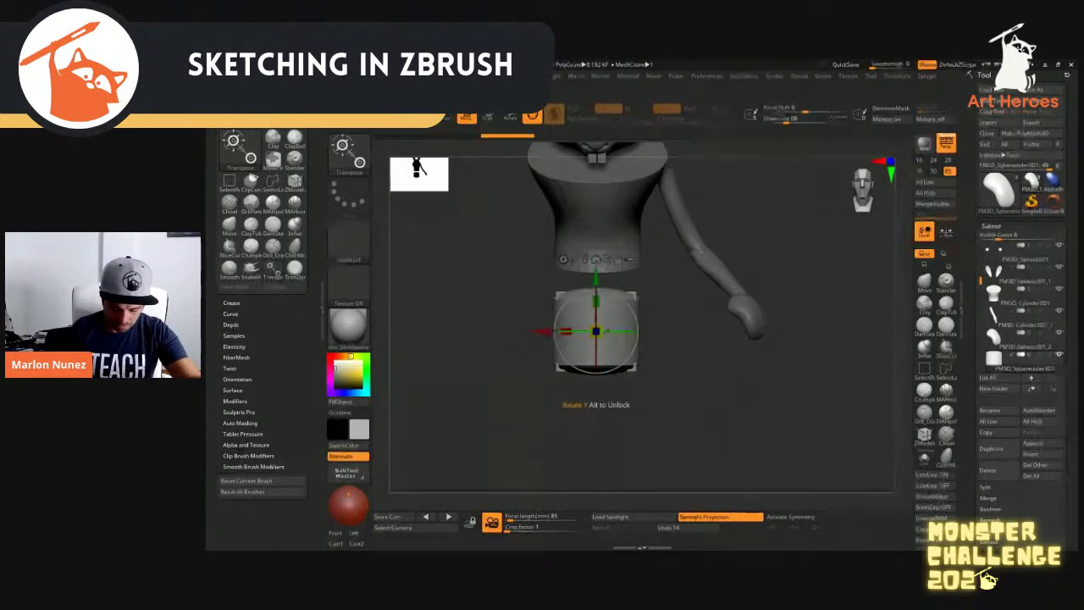
Isolate the Sphereinder3D and scale it into a slim, elongated rounded segment
right_click_drag(728, 398, 627, 398)
key("shift+alt+s")
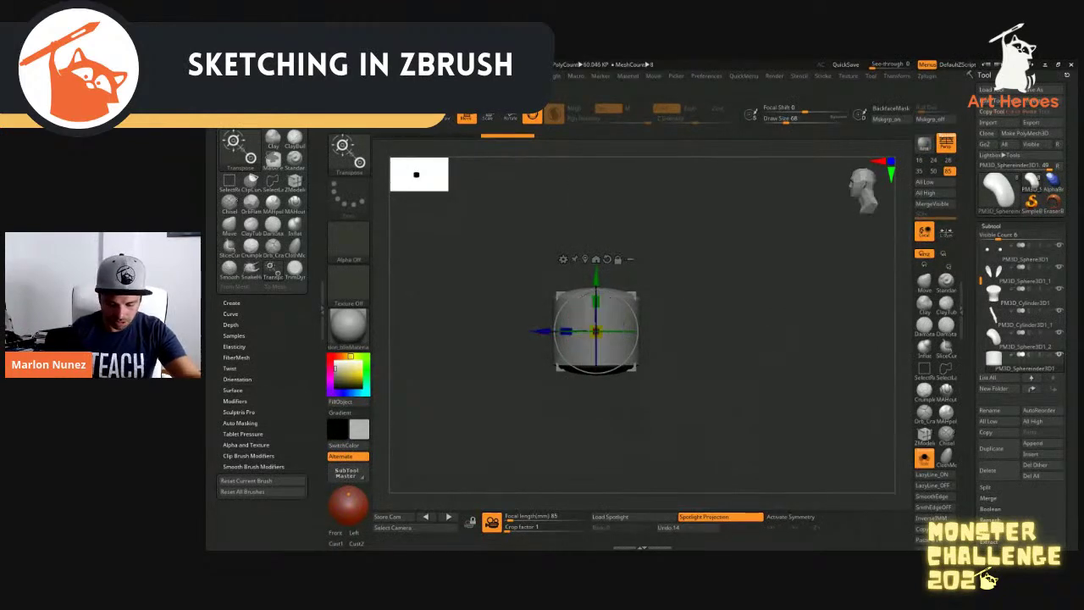
key("q")
key("w")
left_click_drag(595, 331, 553, 332)
left_click_drag(596, 301, 596, 276)
left_click_drag(597, 331, 613, 331)
left_click_drag(632, 296, 582, 317)
left_click_drag(529, 354, 501, 354)
Duplicate the rounded segment and angle the copies end to end into a bent three-part finger
mouse_move(554, 300)
left_mouse_down("ctrl")
mouse_move(554, 228)
mouse_move(554, 263)
mouse_move(595, 313)
mouse_move(571, 286)
mouse_move(597, 253)
mouse_move(635, 259)
left_mouse_up("ctrl")
mouse_move(746, 339)
left_mouse_down()
mouse_move(525, 339)
mouse_move(746, 339)
left_mouse_up()
left_click_drag(626, 222, 623, 227)
left_click_drag(745, 339, 636, 339)
key("q")
left_click_drag(726, 361, 847, 360)
left_click_drag(625, 366, 671, 365)
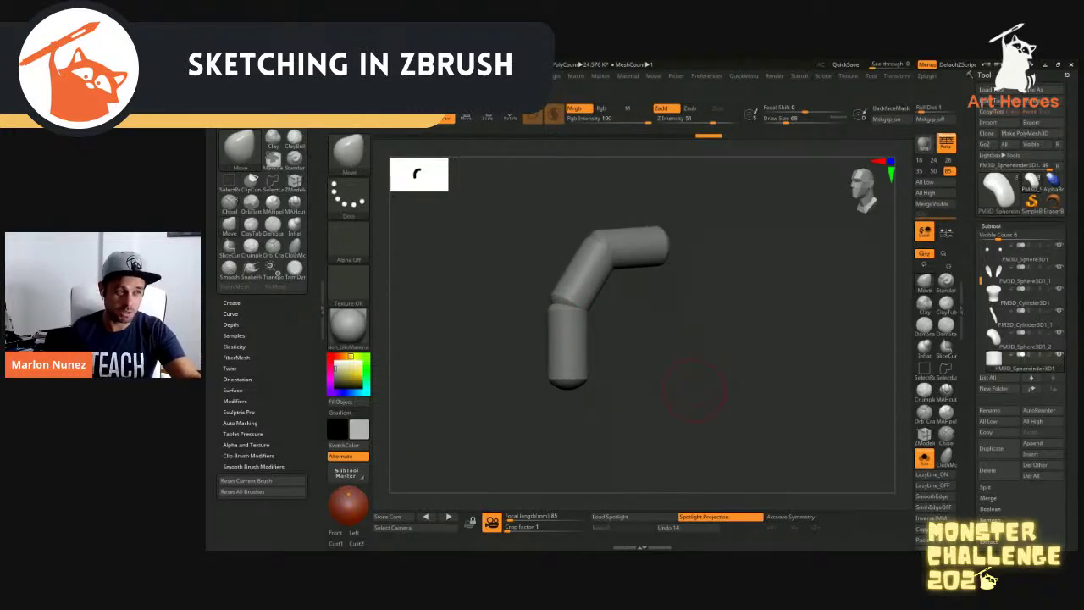
Remesh the bent finger with DynaMesh at resolution 128, check its wireframe, and undo the remesh
left_click(991, 226)
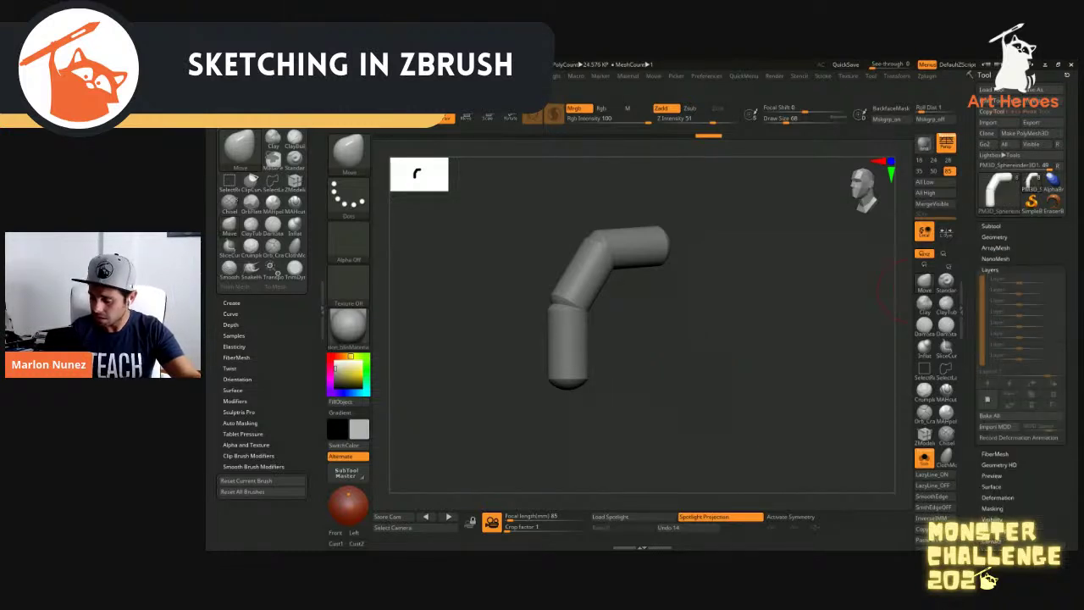
left_click(995, 238)
left_click(994, 389)
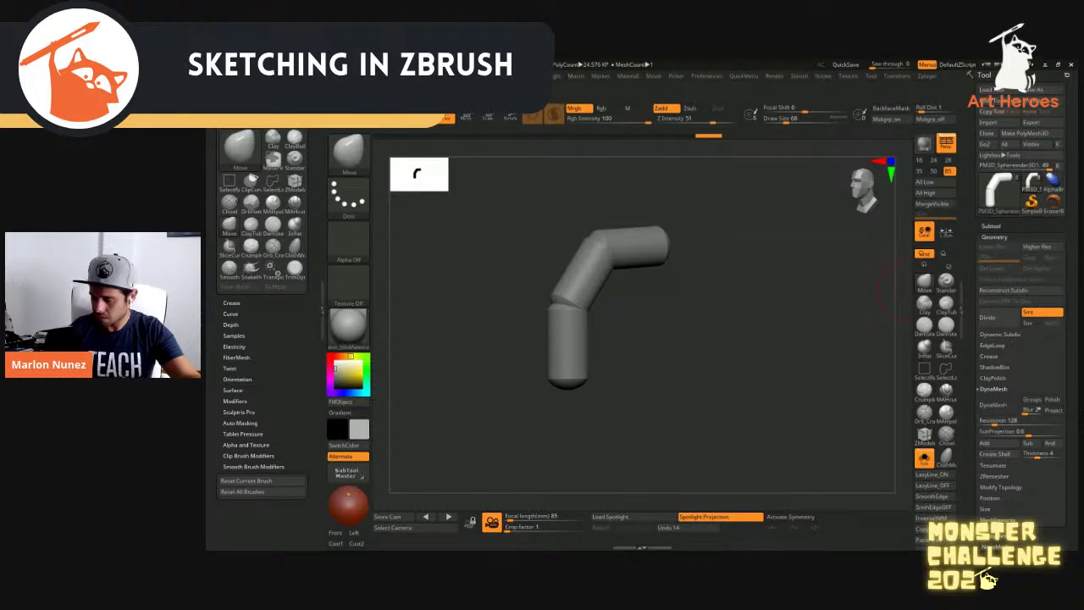
scroll(1016, 321, "down", 3)
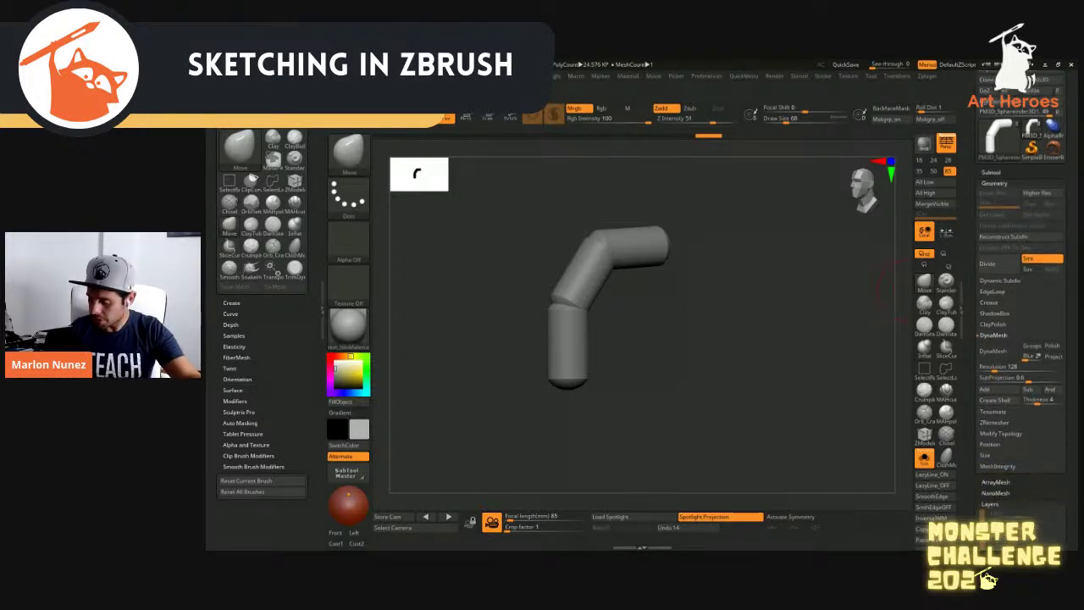
left_click(998, 319)
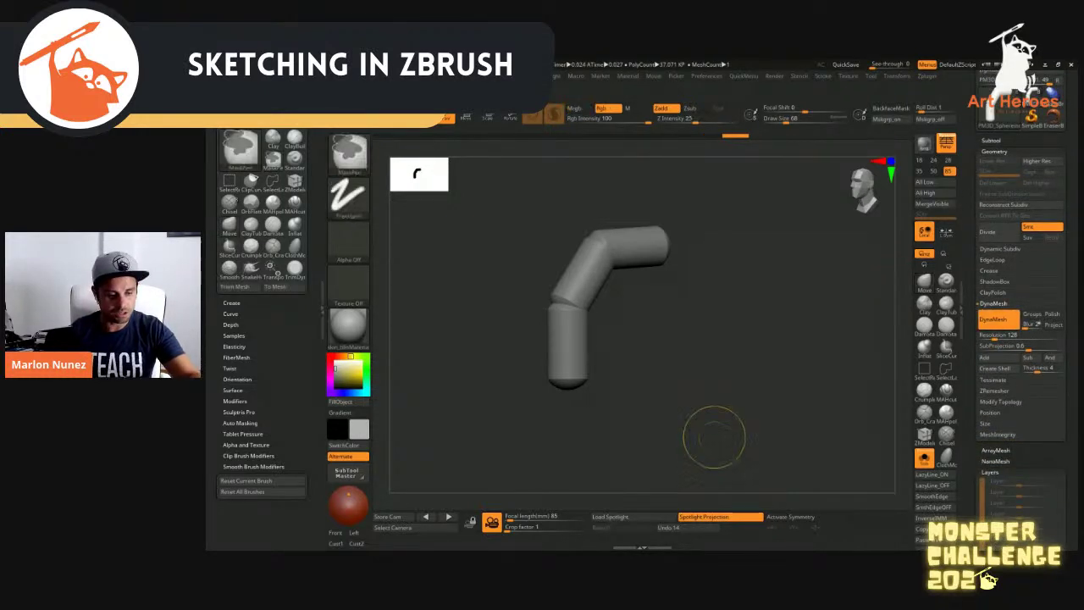
key("shift+f")
right_click_drag(711, 434, 698, 338, "ctrl")
key("ctrl+z")
Remesh the finger with DynaMesh at resolution 32 and hide the wireframe
left_click(1031, 324)
left_click(1016, 335)
type("32")
key("Return")
left_click(998, 319)
left_click_drag(839, 360, 724, 349)
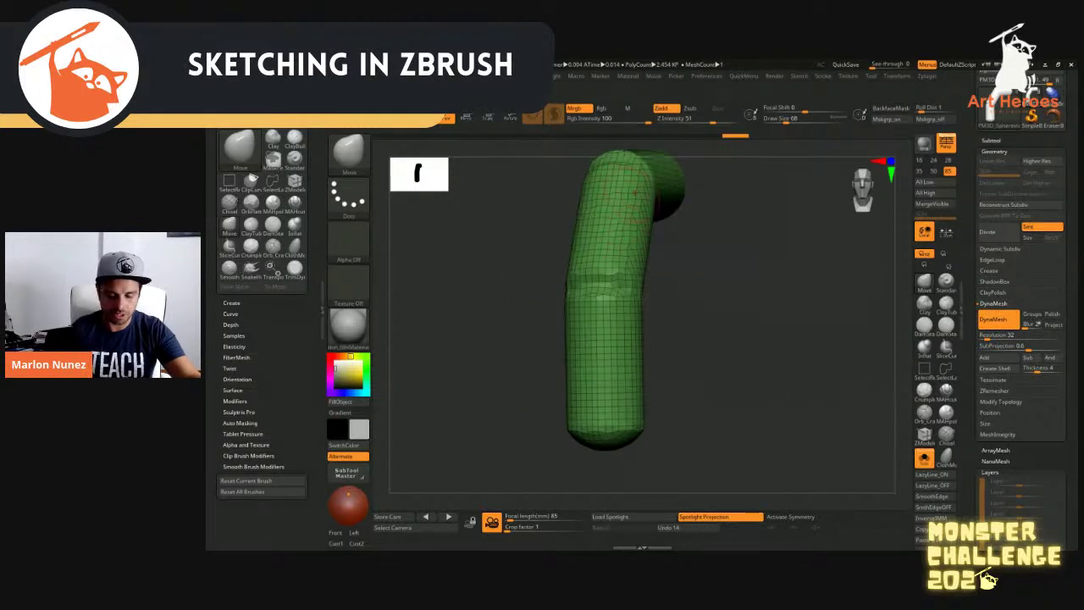
right_click_drag(738, 350, 740, 322, "ctrl")
key("shift+f")
Taper the fingertip with the Move brush and smooth its underside
mouse_move(741, 322)
left_mouse_down()
mouse_move(669, 339)
mouse_move(696, 370)
mouse_move(734, 367)
left_mouse_up()
key("s")
left_click_drag(631, 337, 612, 339)
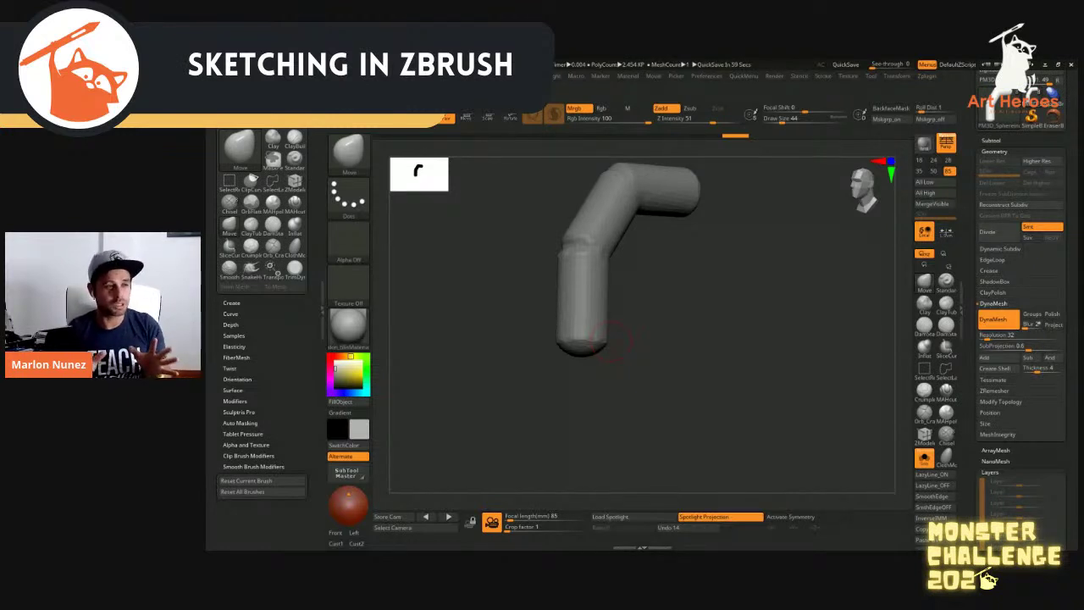
key("shift")
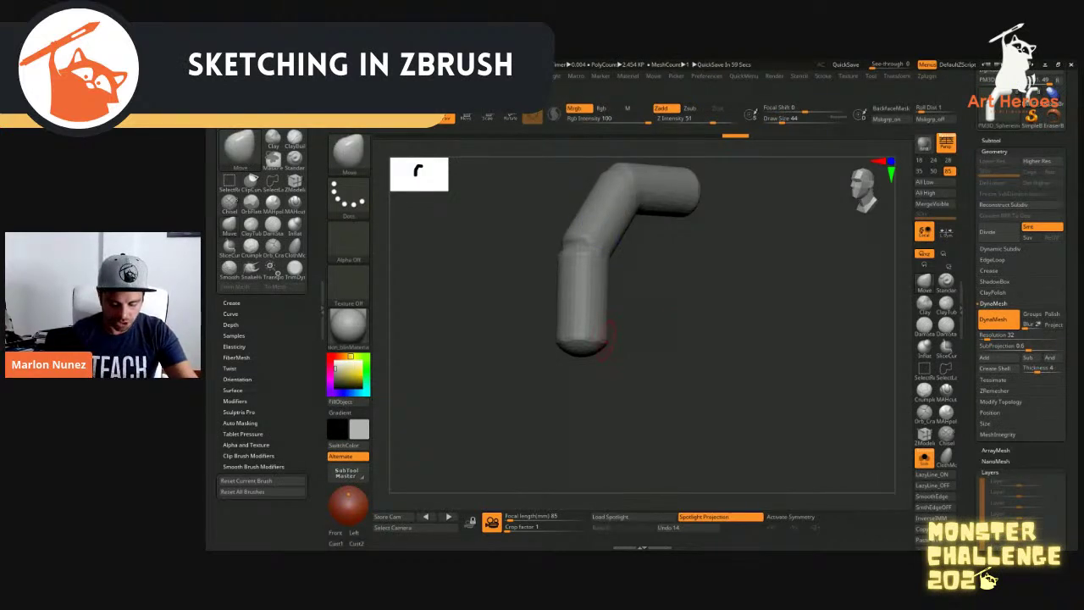
key("shift")
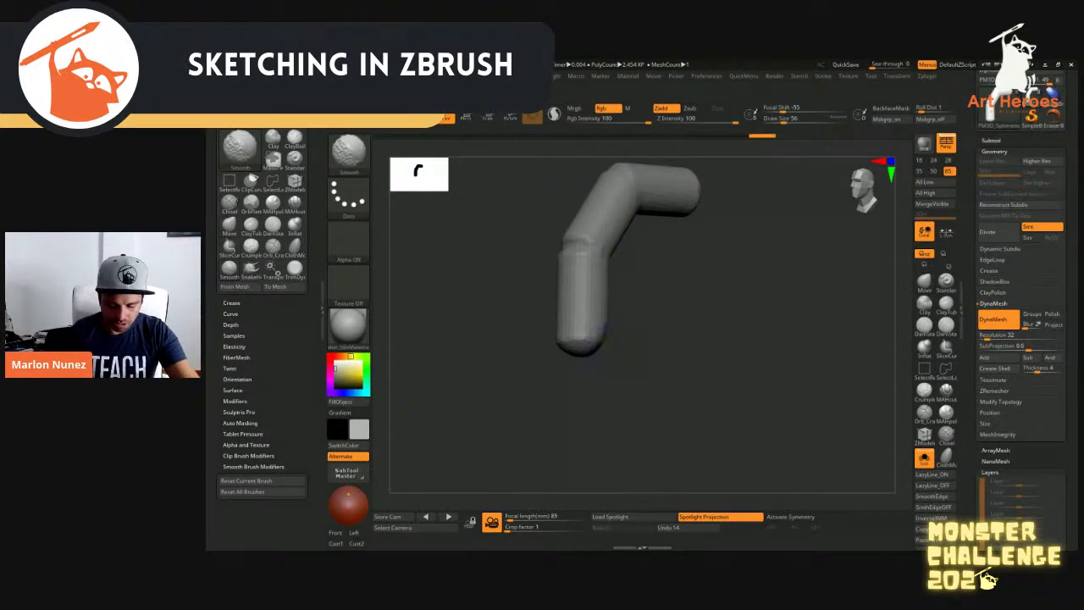
right_click_drag(589, 345, 611, 317)
mouse_move(611, 317)
left_mouse_down("shift")
mouse_move(591, 346)
mouse_move(606, 325)
left_mouse_up("shift")
right_click_drag(606, 325, 745, 330)
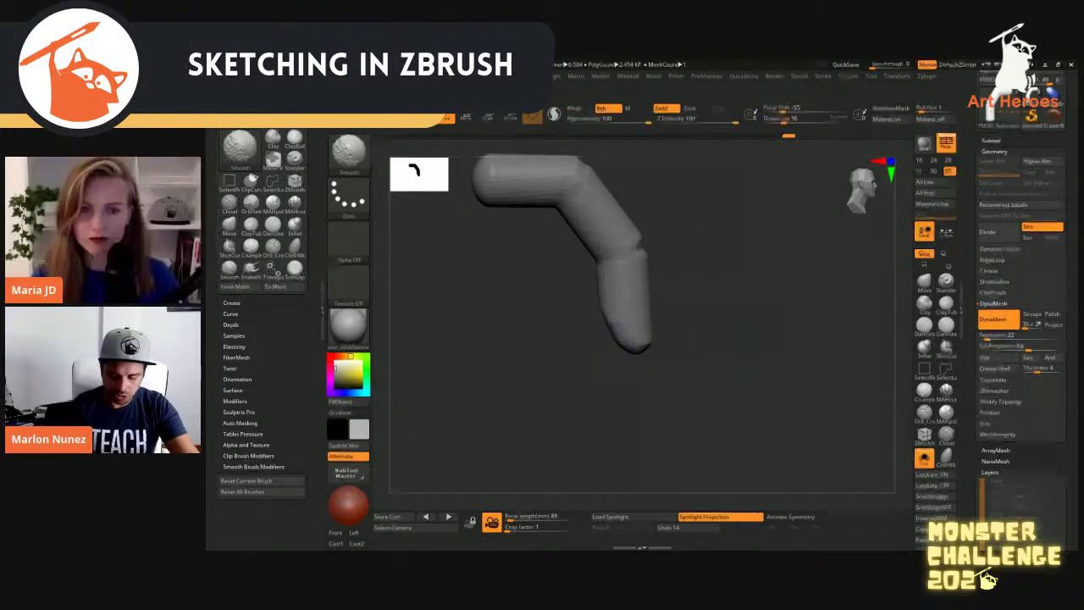
right_click_drag(616, 349, 625, 343)
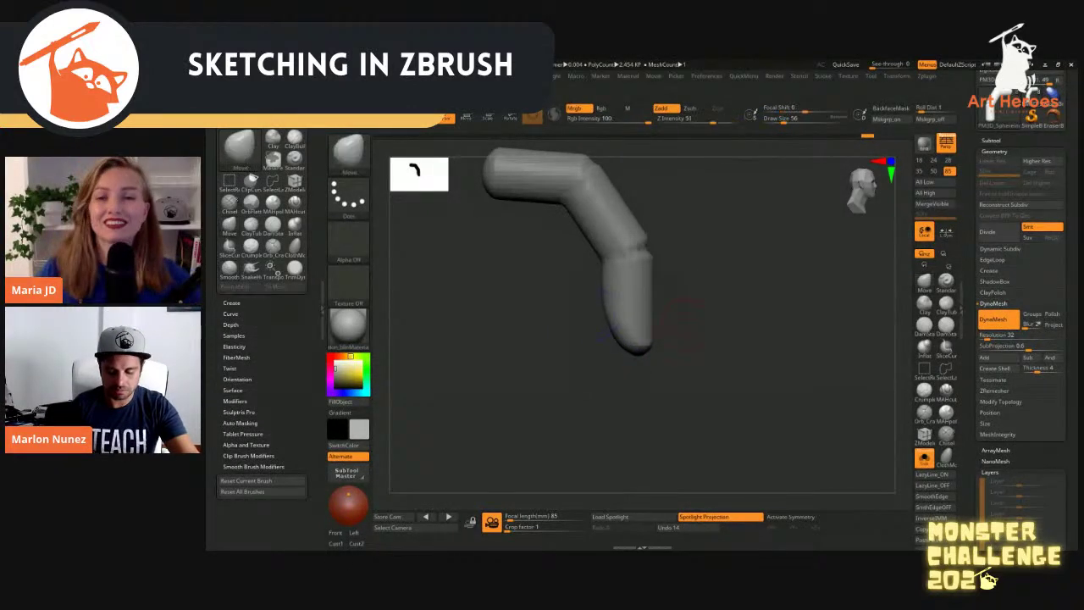
left_click_drag(686, 243, 709, 282, "alt")
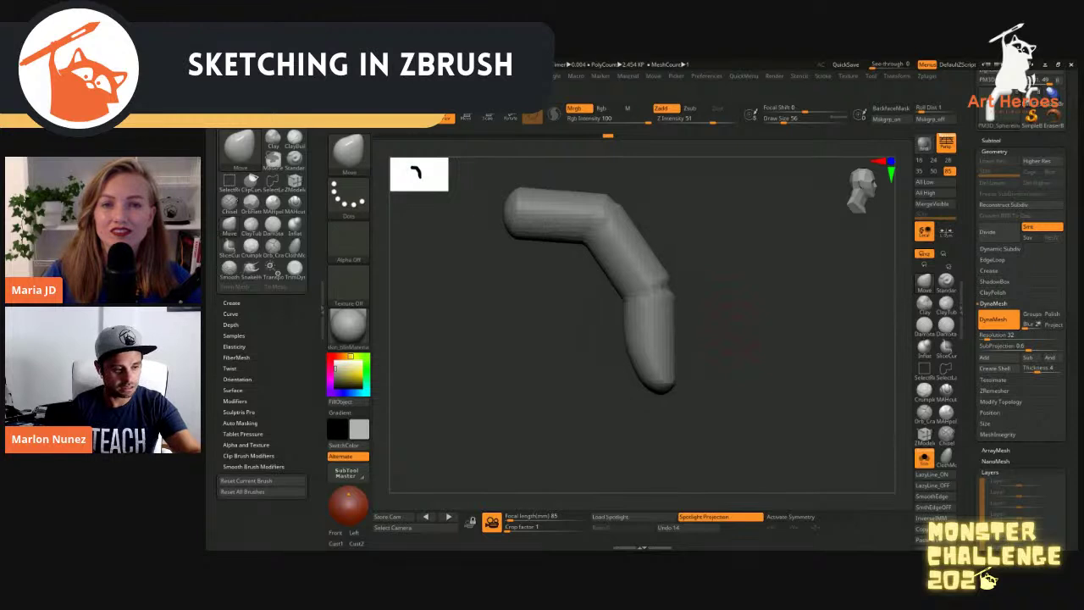
Enlarge the Move brush to a draw size of 97 and reshape the finger's segments around its bends
left_click_drag(724, 330, 706, 330)
key("bracketright")
mouse_move(703, 267)
left_mouse_down()
mouse_move(796, 267)
mouse_move(673, 274)
left_mouse_up()
key("s")
left_click(637, 267)
key("s")
left_click(646, 269)
right_click_drag(646, 273, 664, 333)
left_click_drag(665, 333, 660, 332)
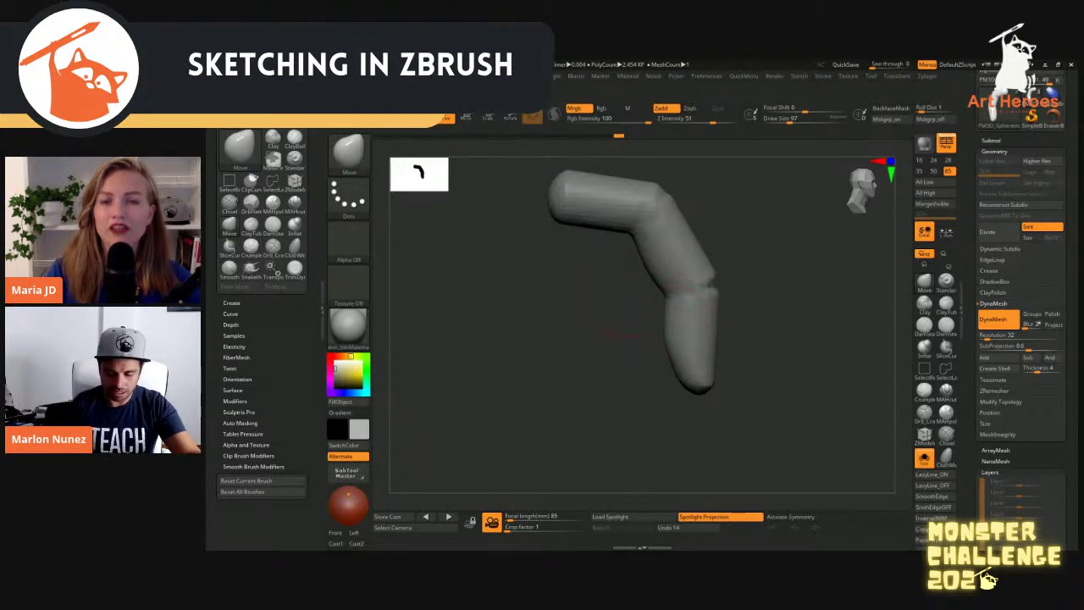
key("]")
left_click_drag(597, 211, 597, 229)
Refine the fingertip from the front with a smaller Move brush and smooth its rounded end
mouse_move(759, 259)
right_mouse_down()
mouse_move(678, 237)
mouse_move(639, 254)
right_mouse_up()
key("s")
left_click_drag(618, 306, 612, 306)
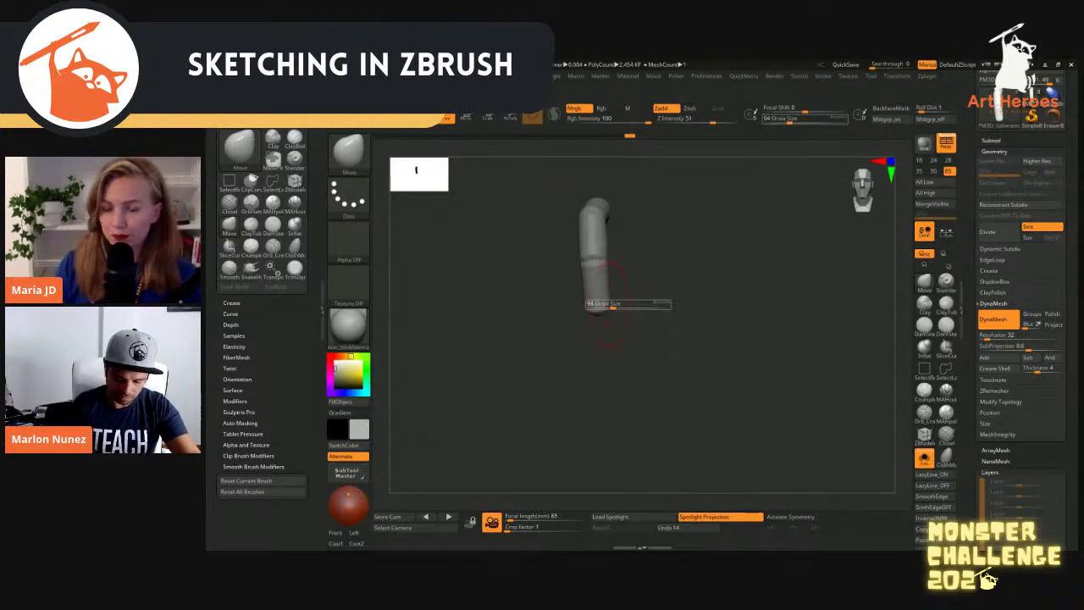
type("s25")
key("Return")
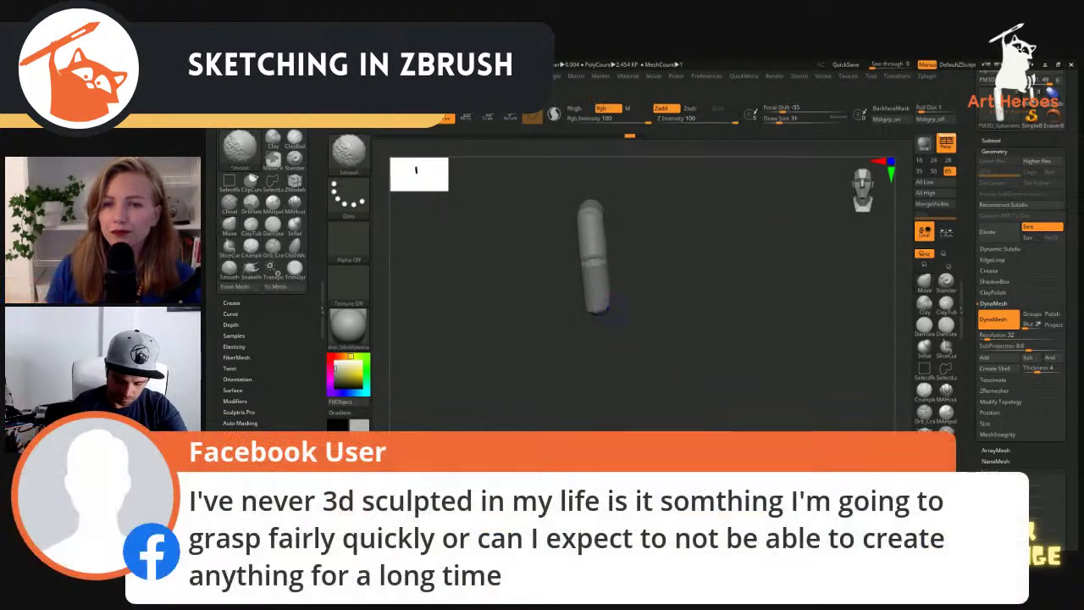
left_click_drag(598, 313, 593, 308, "shift")
right_click_drag(555, 308, 601, 309)
key("s")
left_click_drag(601, 299, 597, 299)
mouse_move(605, 295)
right_mouse_down()
mouse_move(561, 296)
mouse_move(591, 303)
right_mouse_up()
key("s")
left_click_drag(592, 302, 596, 302)
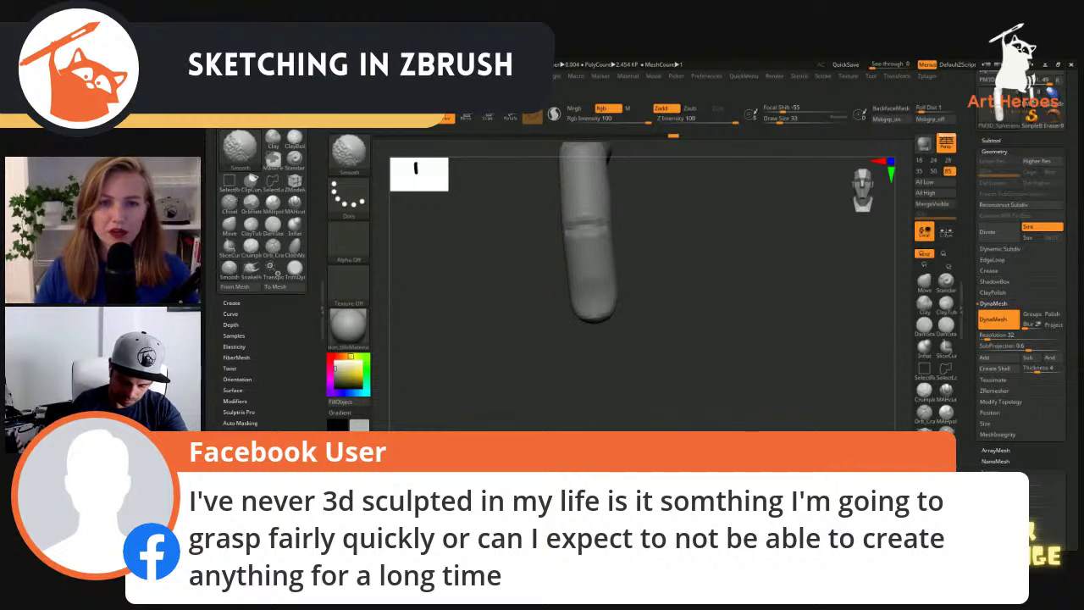
Turn off Solo to show the whole rabbit character and move the finger to the hand at the arm's end
mouse_move(599, 301)
right_mouse_down("ctrl")
mouse_move(681, 284)
mouse_move(724, 356)
right_mouse_up("ctrl")
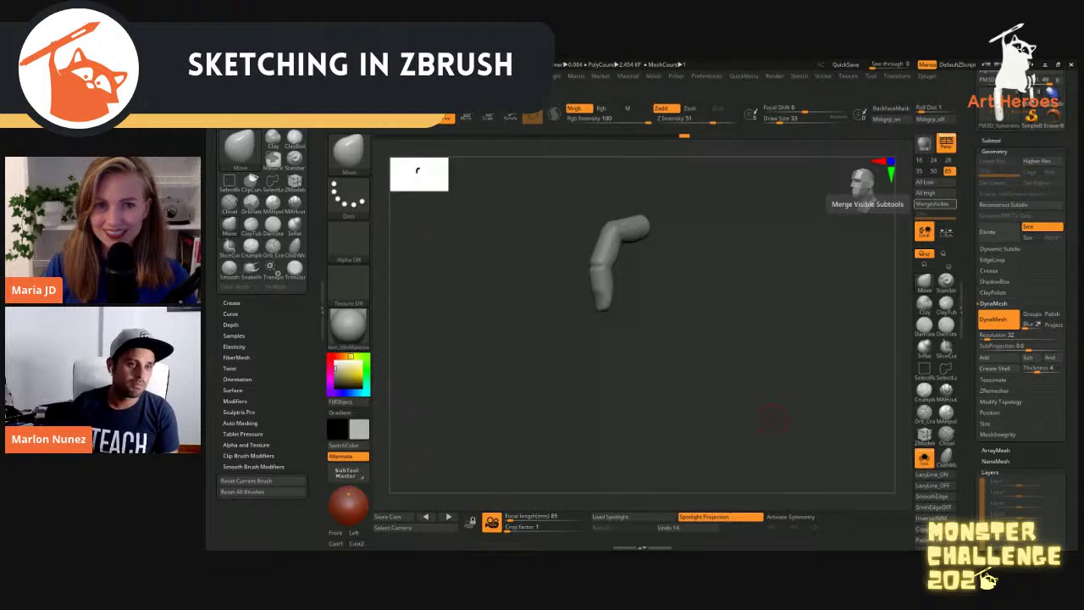
left_click(990, 141)
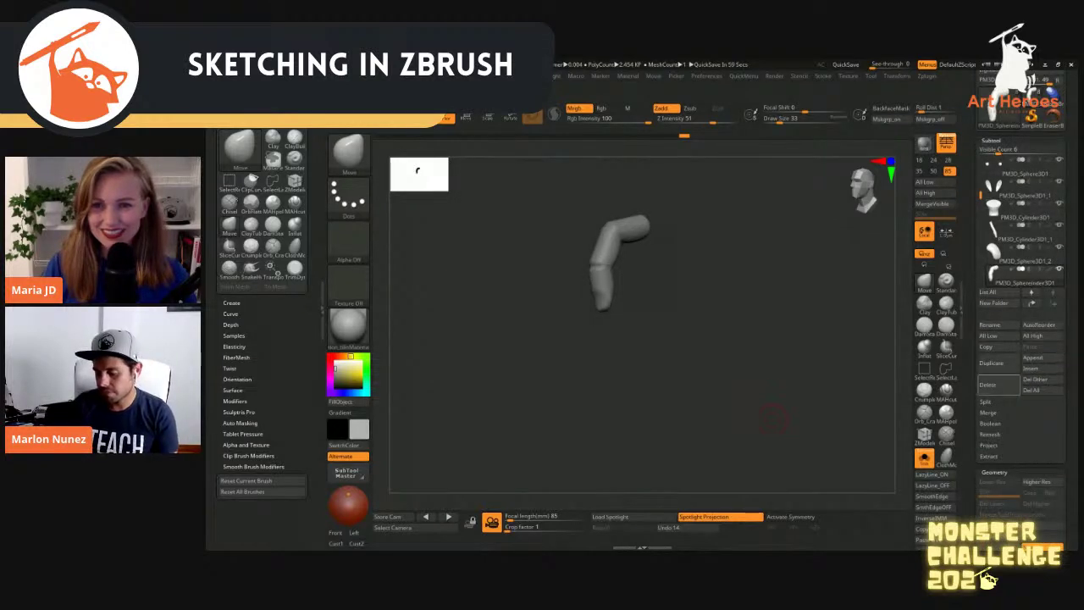
left_click(924, 458)
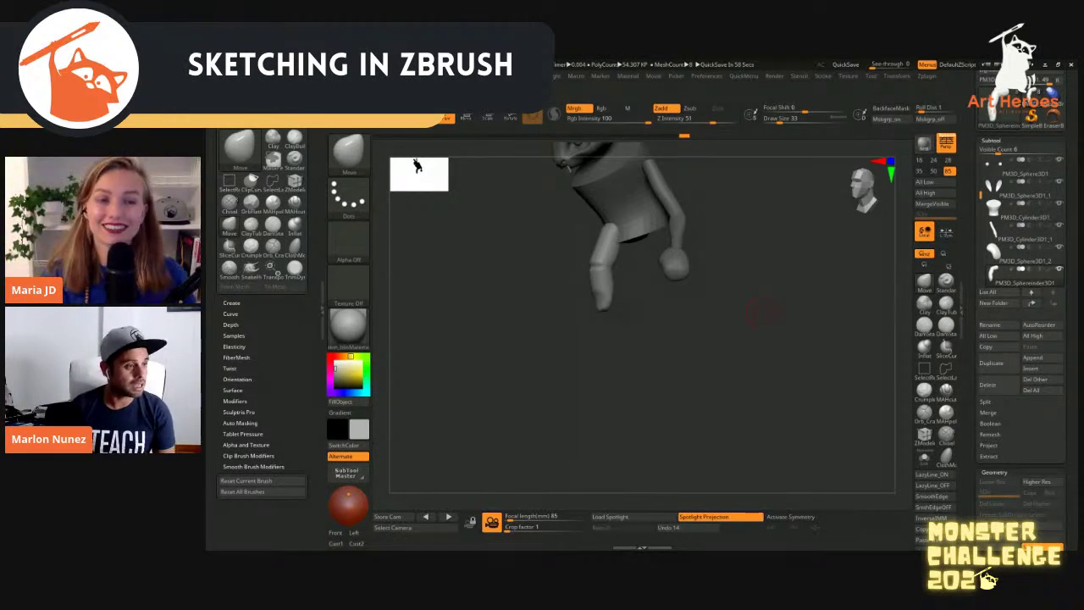
left_click_drag(721, 364, 788, 355)
key("w")
left_click_drag(623, 317, 741, 345)
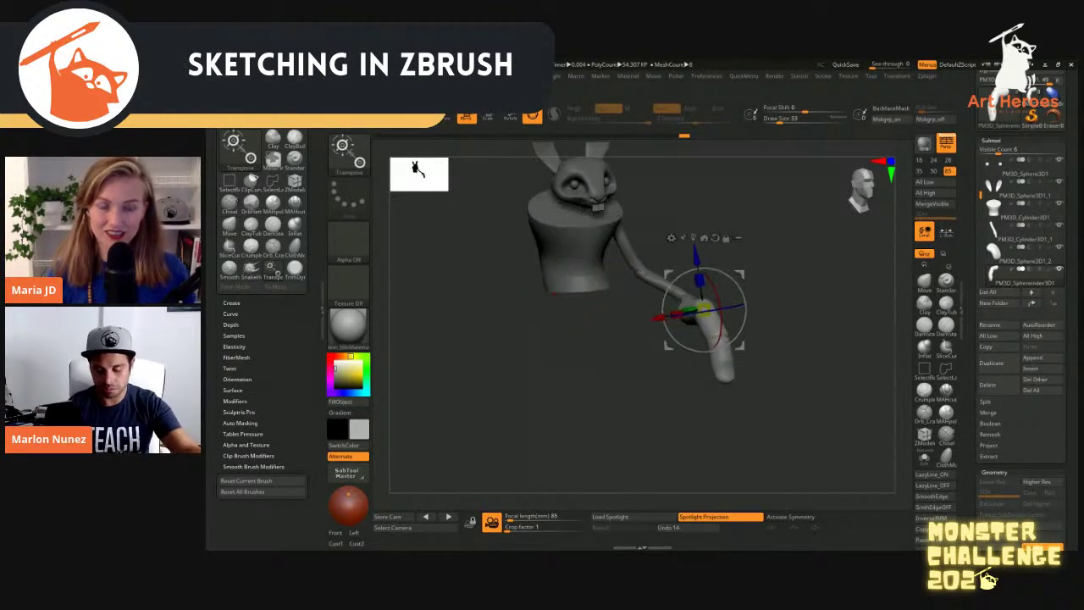
Relocate the transform gizmo's pivot to the finger's base where it meets the hand
left_click_drag(553, 294, 552, 355, "alt")
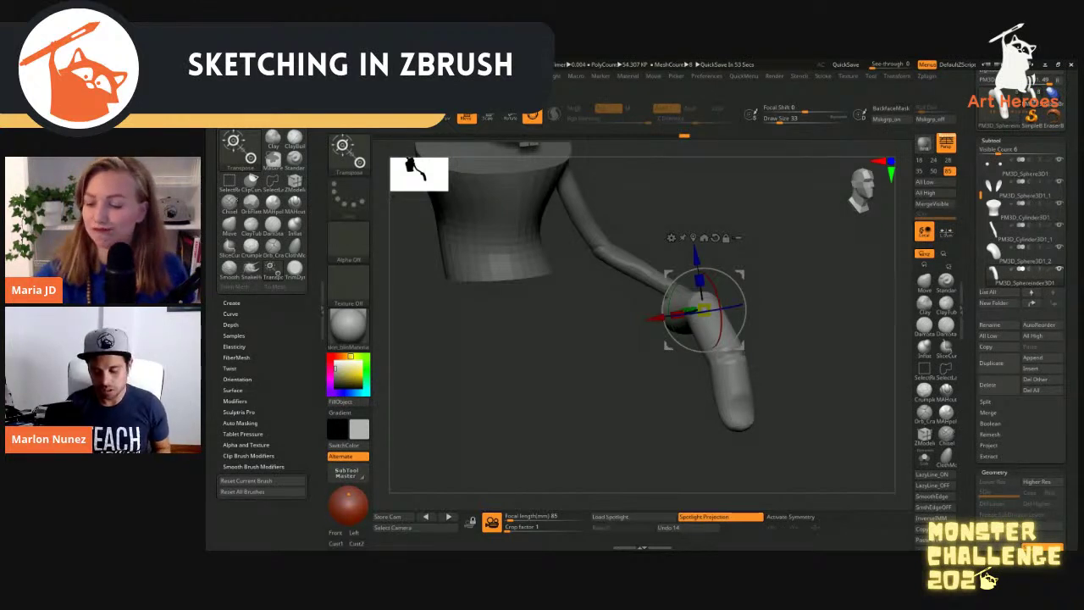
left_click_drag(796, 356, 847, 356)
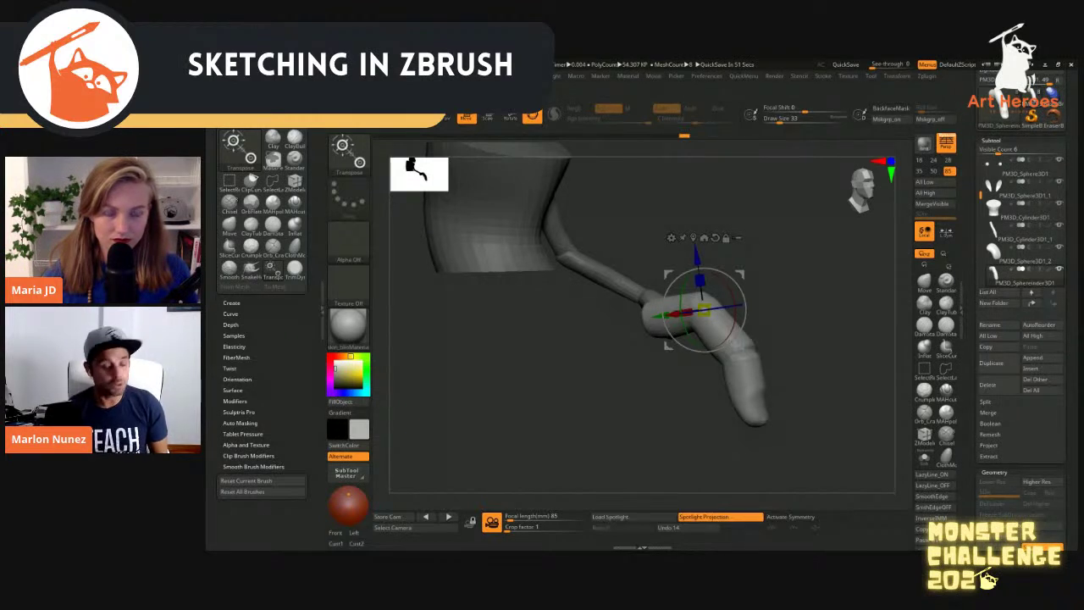
left_click_drag(796, 373, 855, 377)
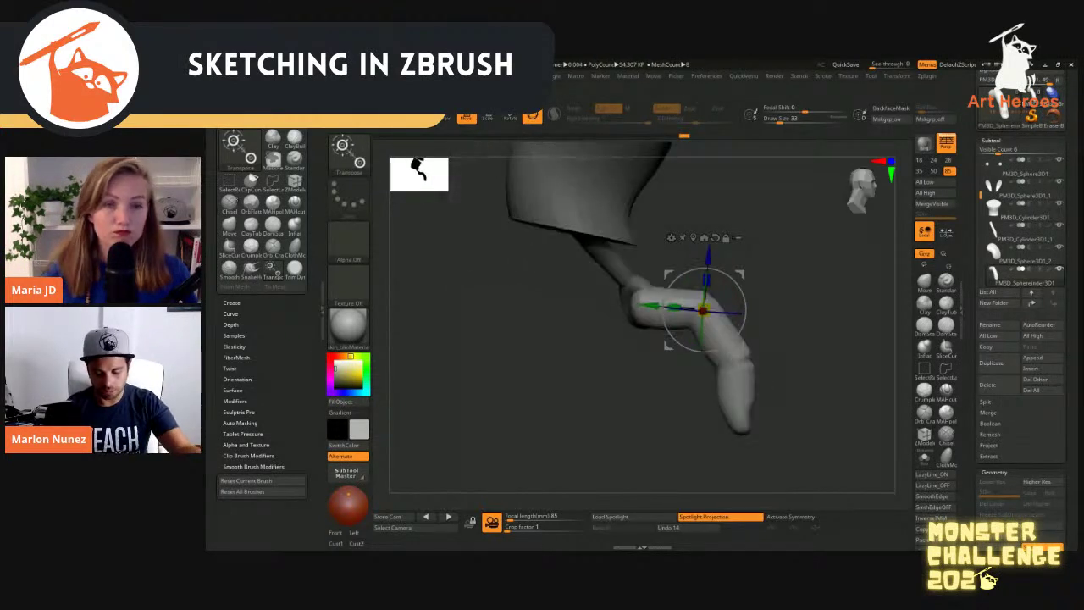
left_click_drag(651, 305, 584, 300, "alt")
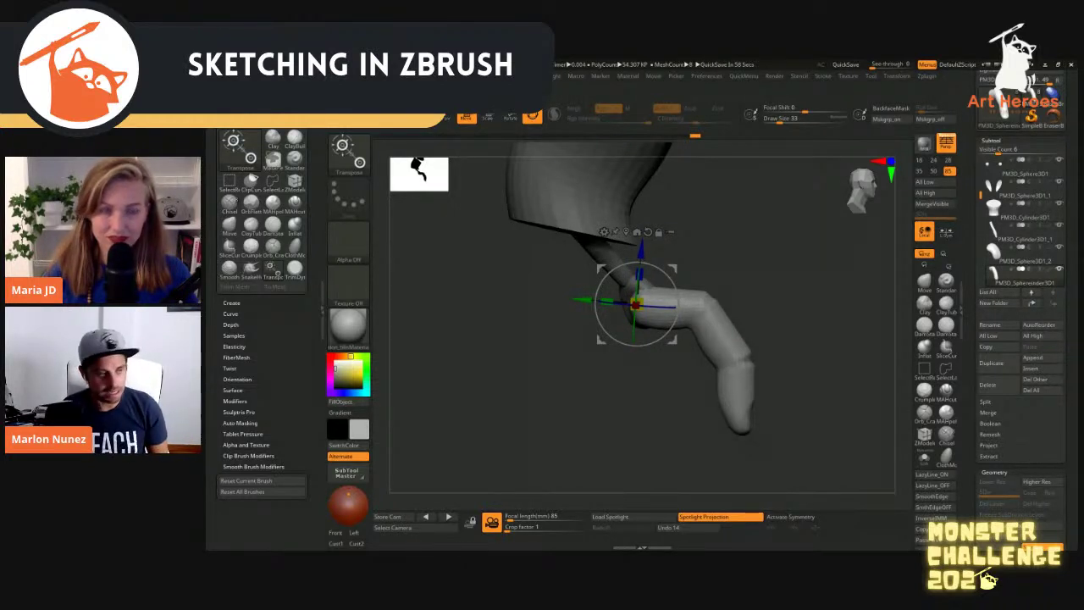
Scale the finger down to fit the hand and rotate it to point along the arm's end
left_click_drag(762, 364, 677, 364)
left_click_drag(637, 303, 603, 305)
left_click_drag(762, 365, 813, 364)
left_click_drag(657, 292, 691, 288)
left_click_drag(788, 356, 697, 331)
left_click_drag(692, 288, 696, 287)
left_click_drag(745, 334, 691, 295)
left_click_drag(693, 288, 701, 287)
Nudge the finger with the gizmo so its base sits against the end of the palm
key("q")
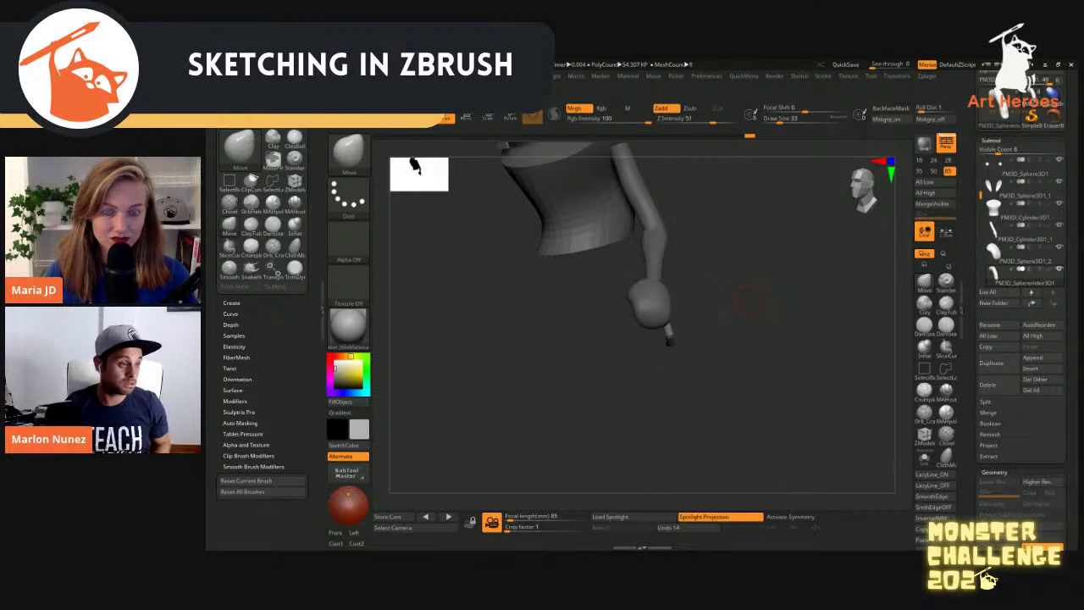
left_click_drag(738, 358, 736, 381)
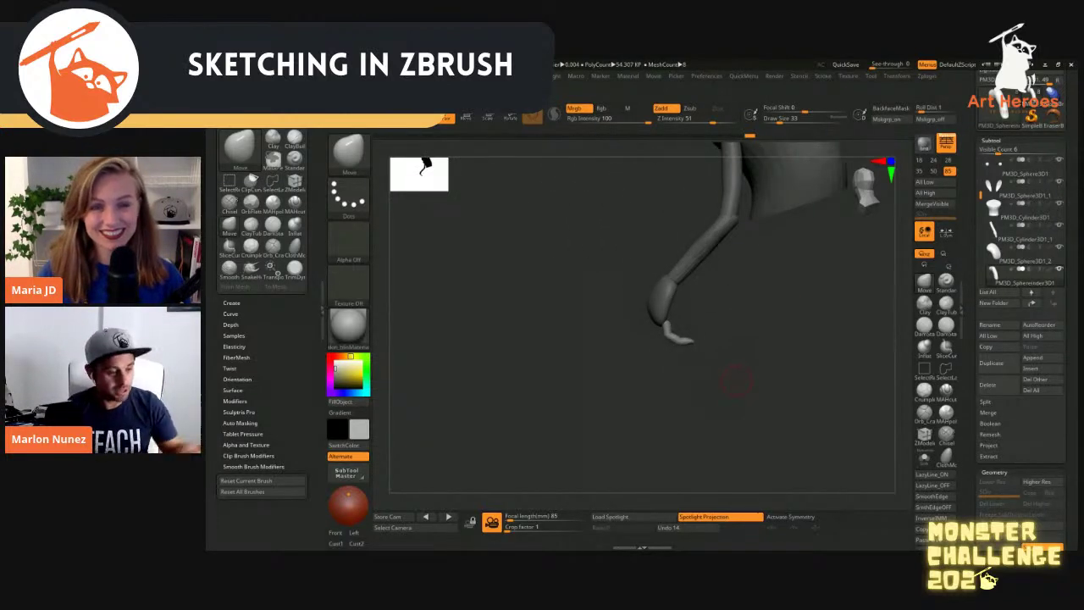
key("w")
right_click_drag(736, 381, 736, 415, "ctrl")
left_click_drag(613, 330, 607, 329)
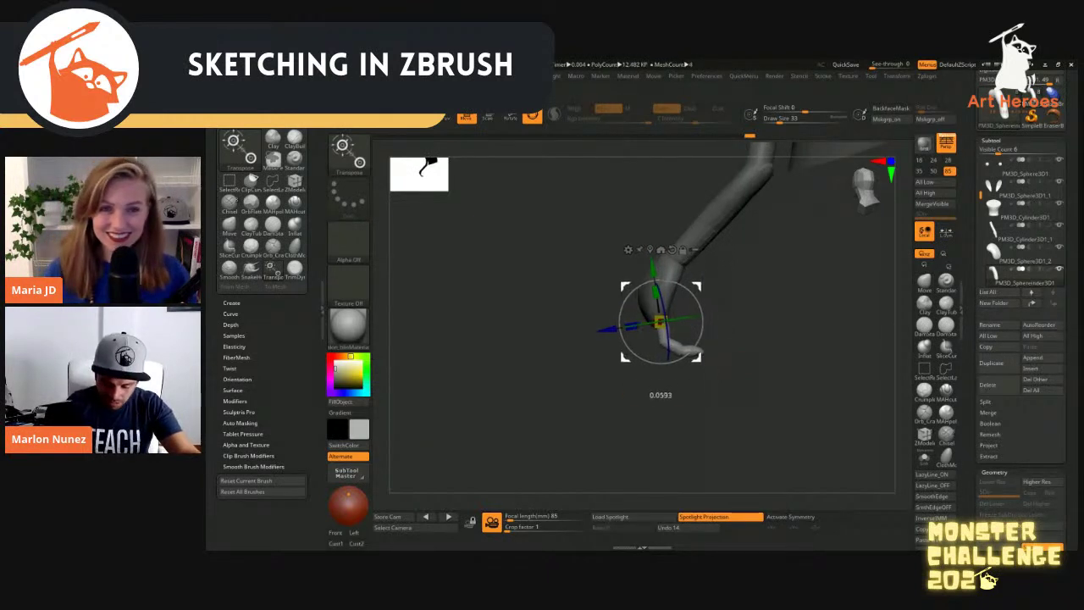
left_click_drag(697, 356, 694, 354)
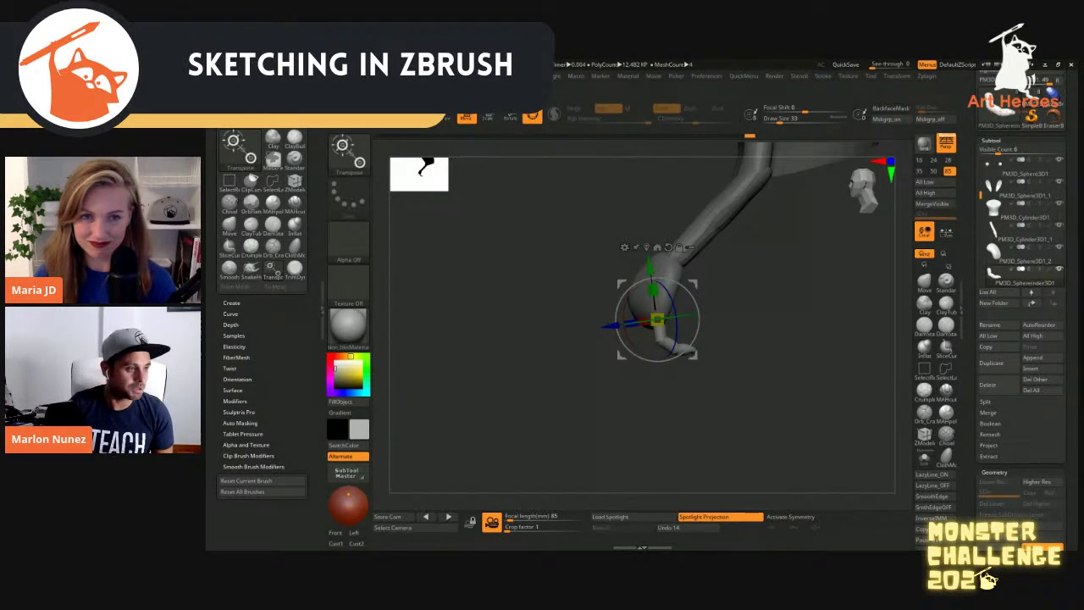
key("q")
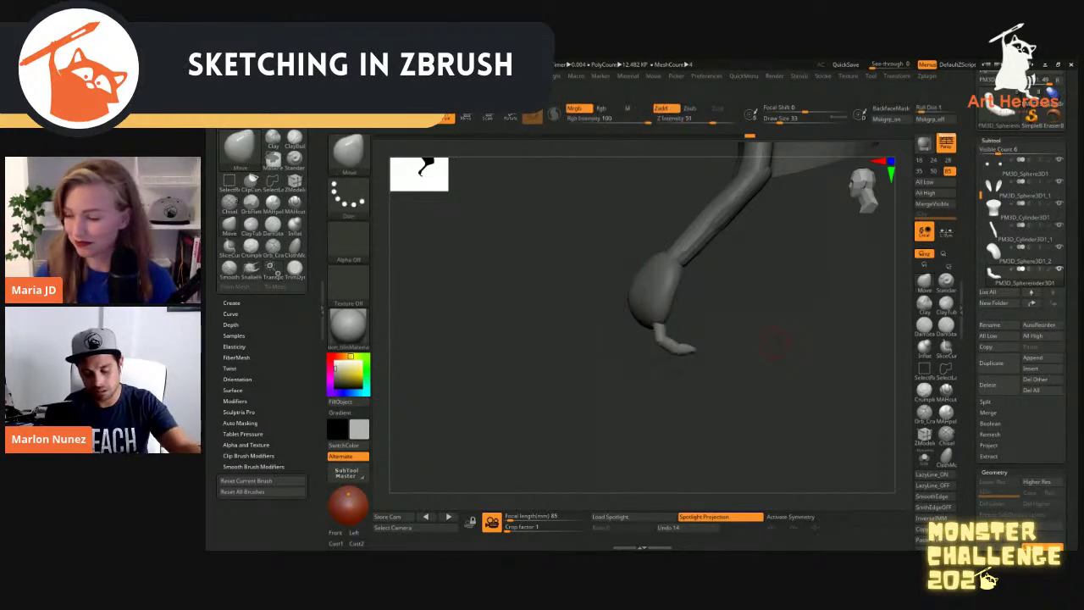
Rotate the finger about its base to align it with the palm in the front view
left_click_drag(777, 350, 803, 423)
key("w")
left_click_drag(698, 332, 699, 280)
left_click_drag(767, 352, 711, 355)
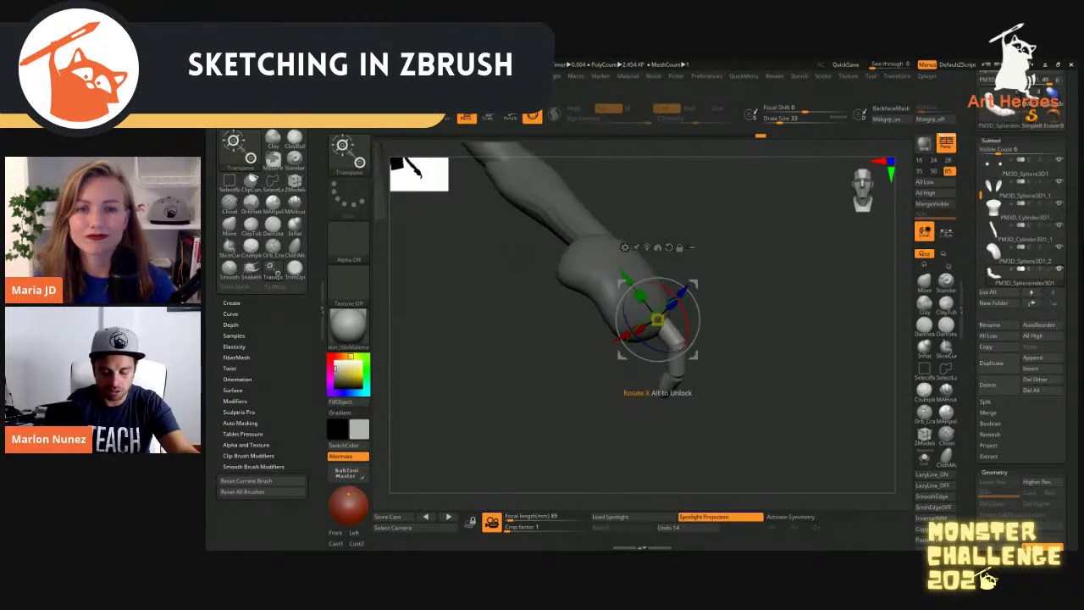
left_click_drag(693, 284, 694, 282)
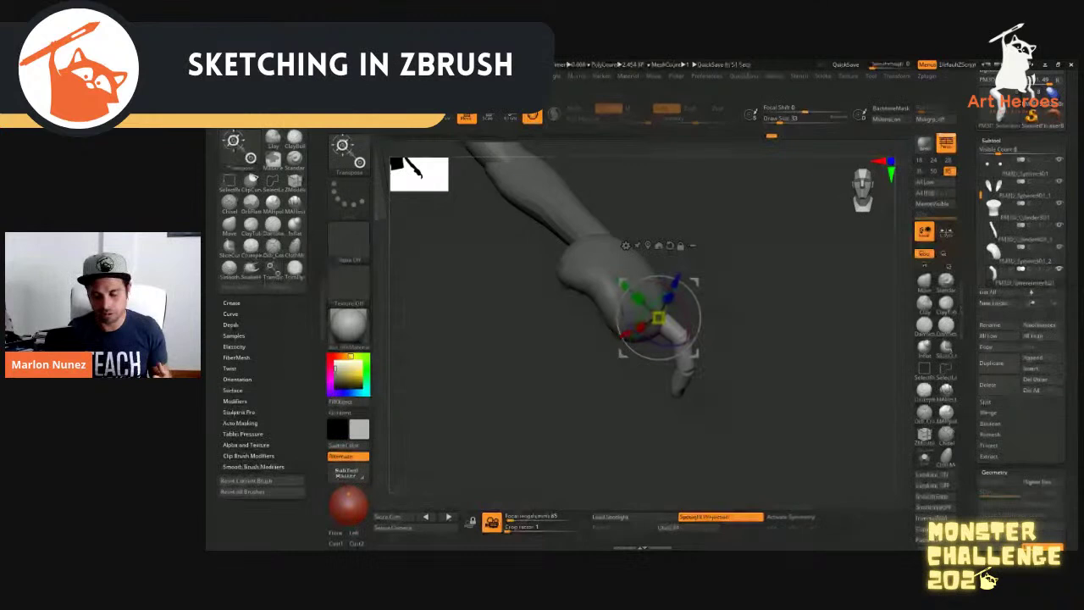
Duplicate the finger twice across the end of the palm, adjusting the position and rotation of the copies
left_click_drag(796, 338, 818, 244, "alt")
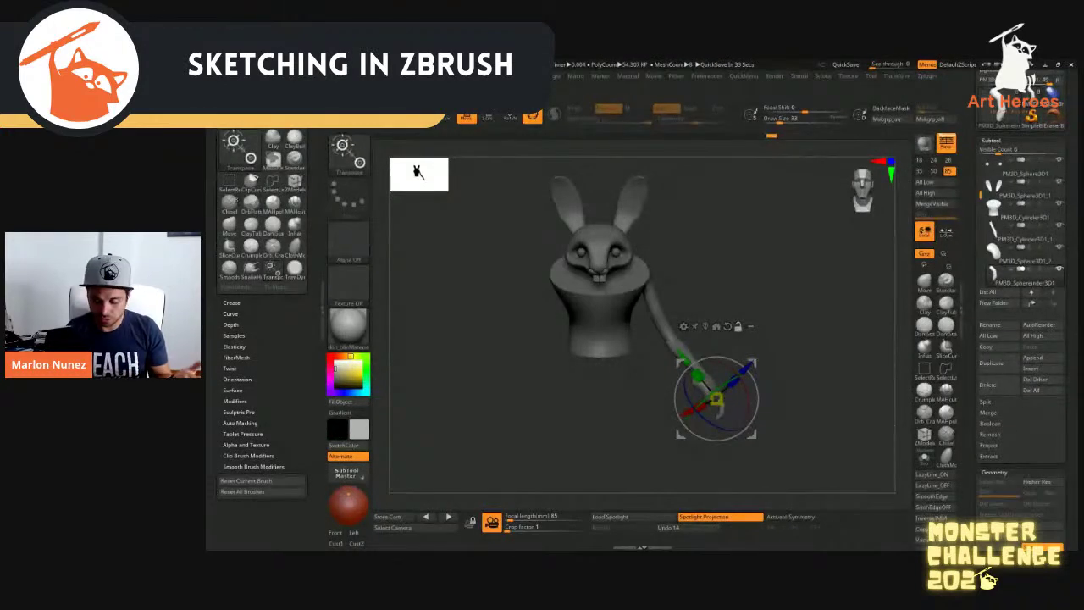
left_click_drag(813, 322, 728, 364)
mouse_move(796, 355)
left_mouse_down()
mouse_move(813, 358)
mouse_move(741, 365)
left_mouse_up()
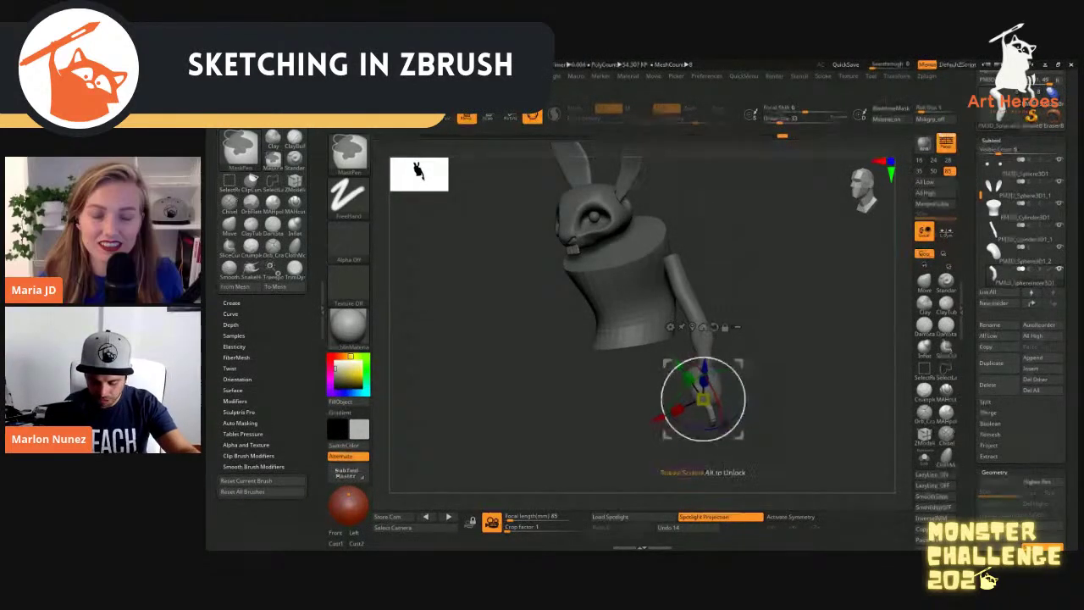
left_click_drag(696, 429, 680, 428)
right_click_drag(762, 356, 696, 360)
left_click_drag(697, 358, 706, 356)
mouse_move(763, 356)
right_mouse_down()
mouse_move(712, 322)
mouse_move(763, 381)
mouse_move(830, 381)
mouse_move(771, 373)
right_mouse_up()
left_click_drag(742, 320, 730, 320)
right_click_drag(762, 355, 825, 373)
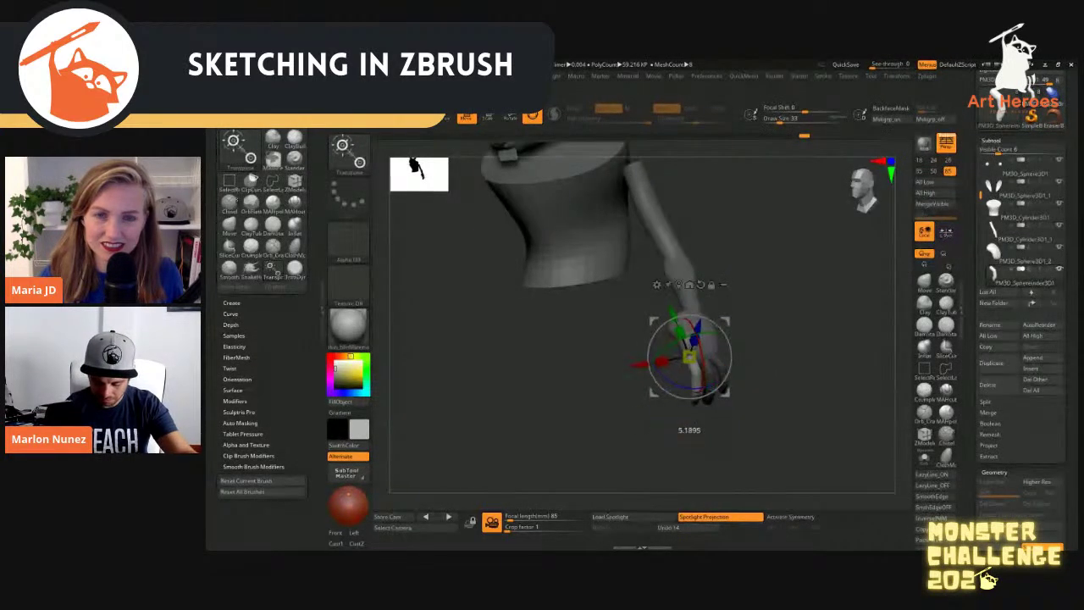
Make another copy of the finger and place it on the inner side of the palm as the thumb
mouse_move(763, 356)
right_mouse_down()
mouse_move(817, 360)
mouse_move(771, 360)
right_mouse_up()
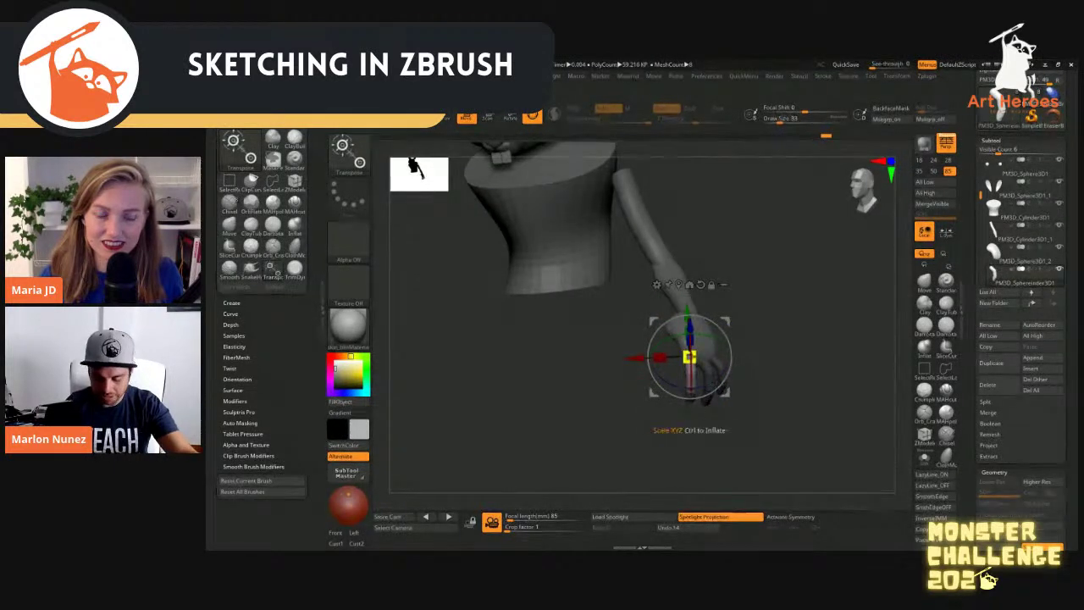
key("q")
mouse_move(795, 356)
right_mouse_down()
mouse_move(695, 351)
mouse_move(787, 355)
right_mouse_up()
right_click_drag(788, 356, 750, 381, "ctrl")
key("w")
left_click_drag(689, 356, 663, 368)
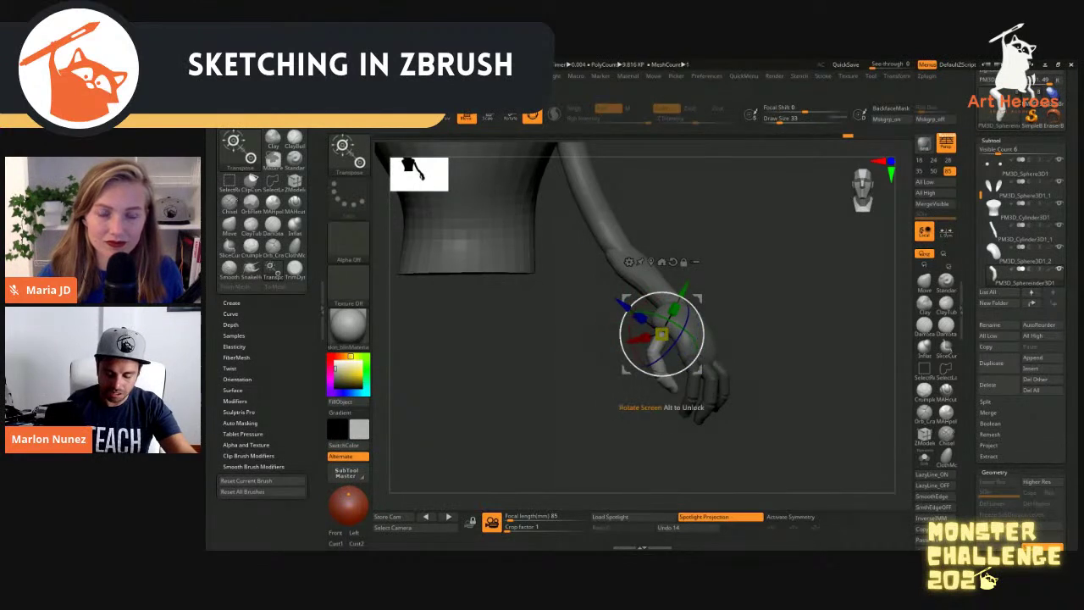
Shift the thumb slightly toward the wrist with the gizmo so its base sits against the side of the palm
right_click_drag(745, 355, 661, 356)
right_click_drag(559, 339, 670, 323)
right_click_drag(736, 339, 650, 321)
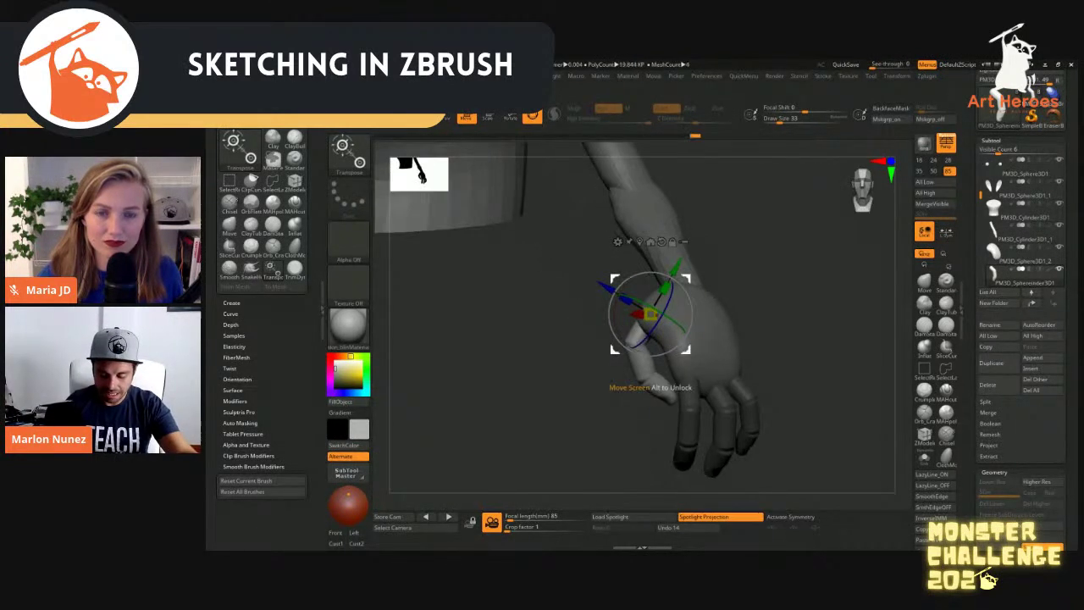
left_click_drag(650, 315, 660, 308)
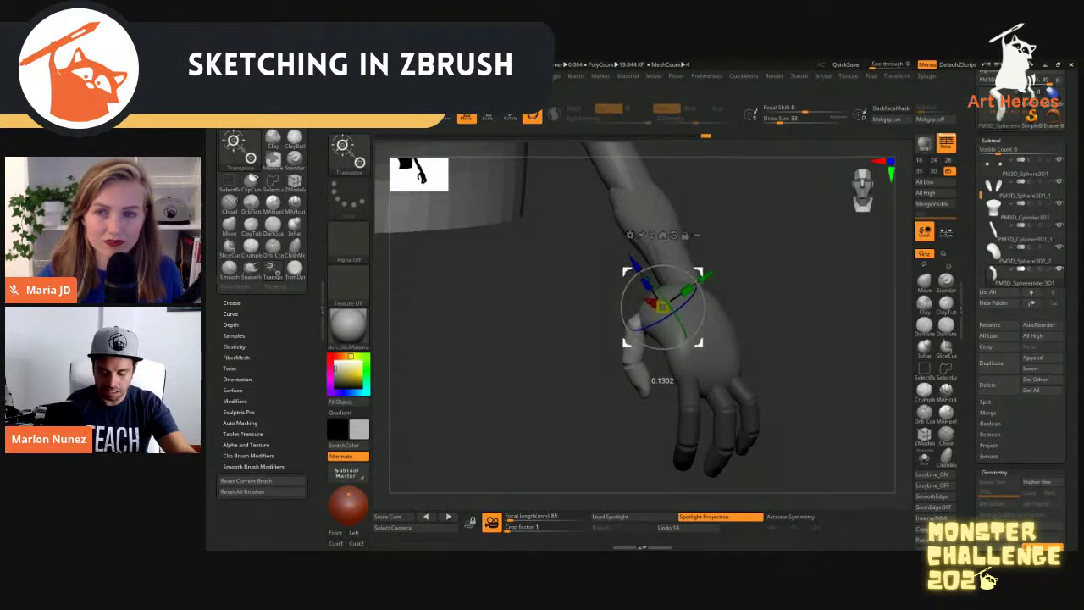
right_click_drag(762, 338, 593, 334)
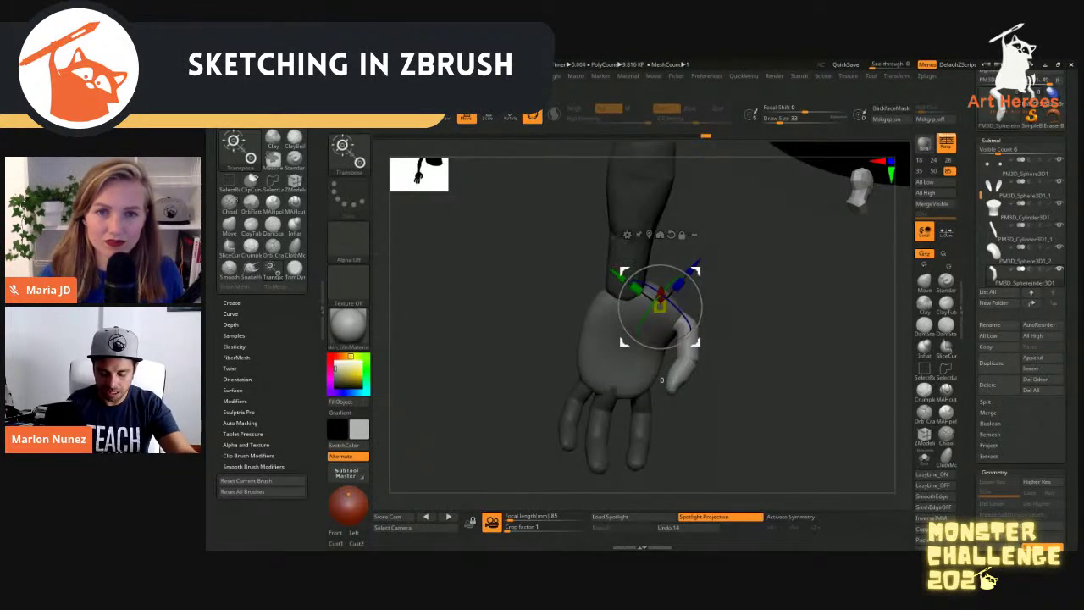
Apply the flat colour material and examine the silhouette of the hand and its fingers
key("q")
mouse_move(762, 339)
right_mouse_down("ctrl")
mouse_move(762, 288)
mouse_move(661, 296)
right_mouse_up("ctrl")
mouse_move(745, 372)
right_mouse_down()
mouse_move(791, 387)
mouse_move(729, 339)
mouse_move(763, 347)
right_mouse_up()
key("w")
key("q")
left_click_drag(474, 381, 423, 364)
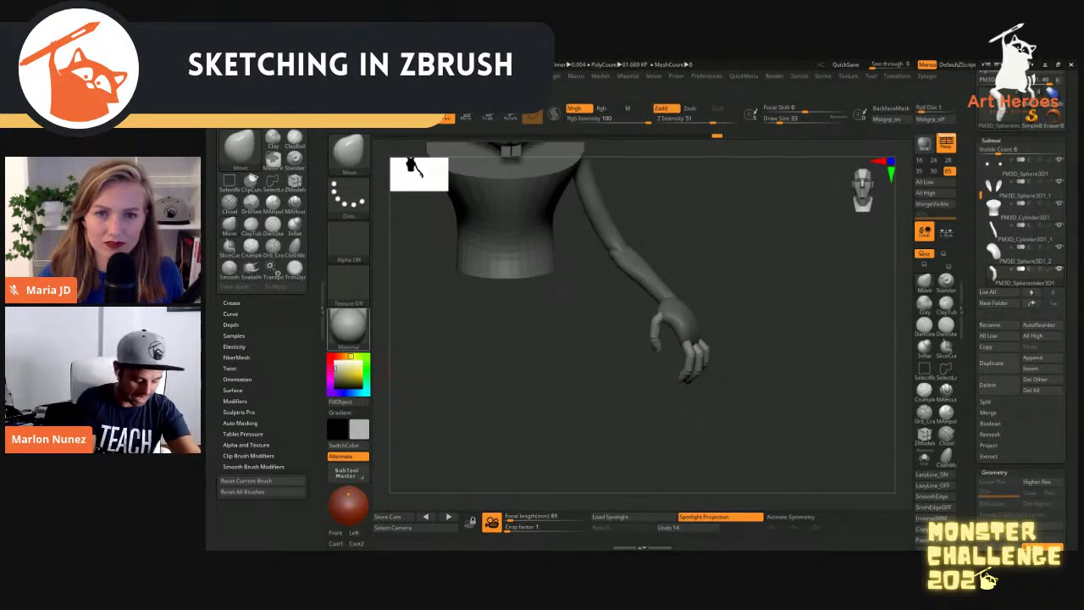
left_click(348, 326)
left_click(406, 398)
right_click_drag(406, 400, 330, 394)
mouse_move(762, 394)
right_mouse_down()
mouse_move(751, 399)
mouse_move(728, 381)
right_mouse_up()
key("ctrl+shift")
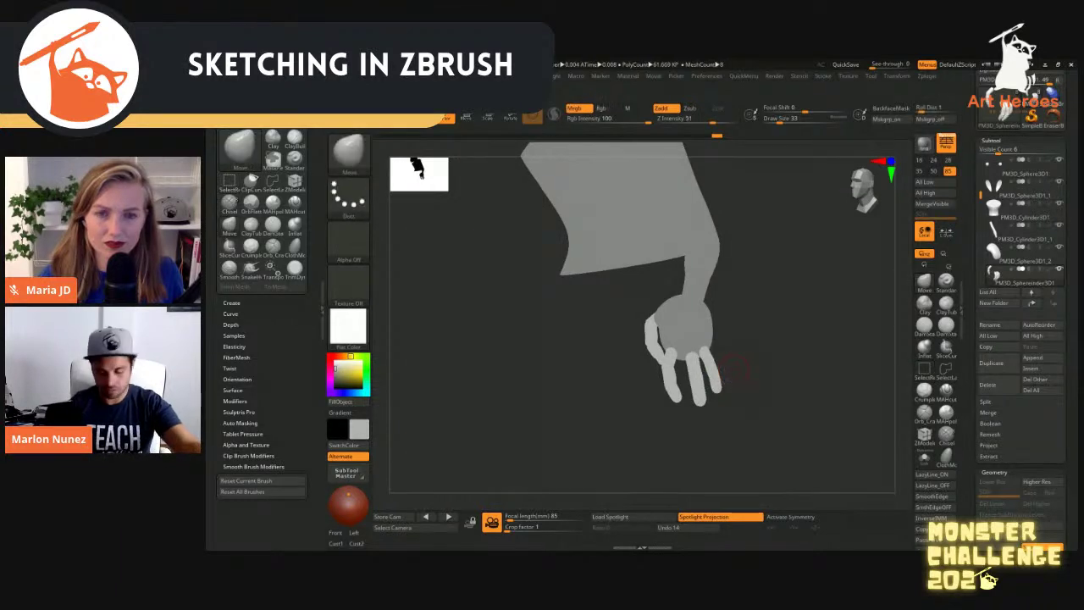
Mask the thumb and the other fingers, leaving only the outermost finger free to transform
key("space")
left_click(726, 233)
left_click(711, 366, "ctrl+shift")
left_click(759, 365, "ctrl")
left_click(760, 365, "ctrl+shift")
left_click(767, 365, "ctrl")
key("w")
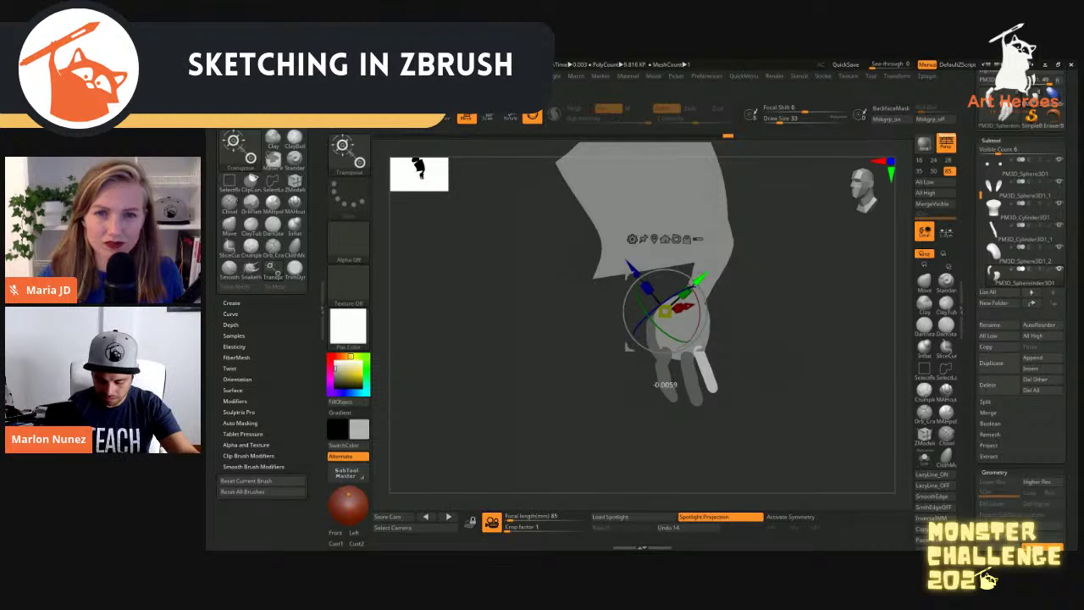
Centre the gizmo on the outermost finger and nudge it at the end of the palm, clearing the mask
key("q")
mouse_move(766, 364)
left_mouse_down()
mouse_move(720, 364)
mouse_move(813, 364)
mouse_move(787, 364)
mouse_move(800, 331)
mouse_move(792, 252)
left_mouse_up()
key("w")
left_click(657, 237)
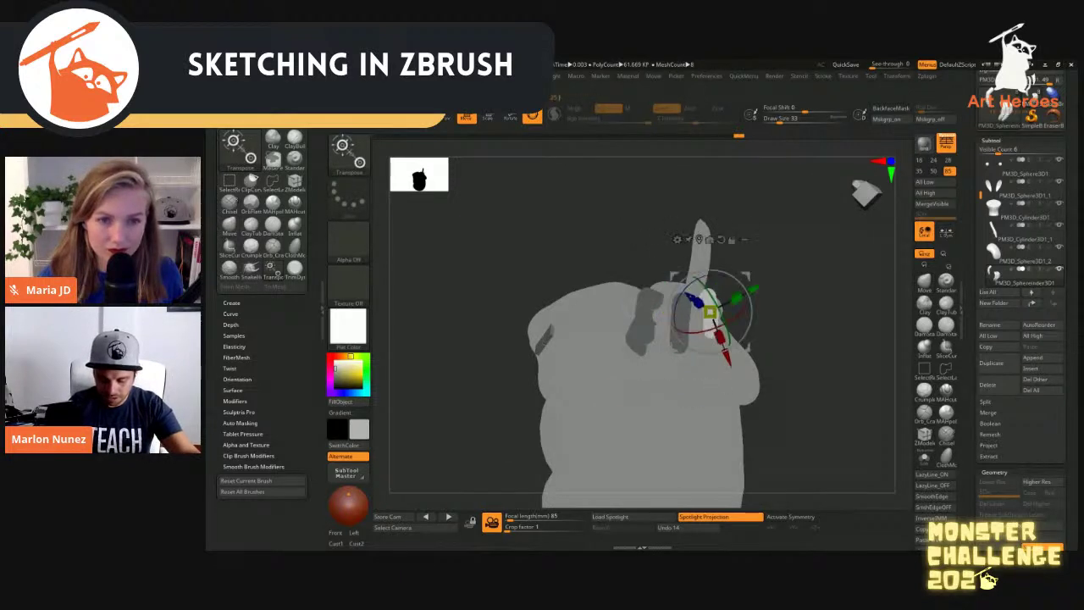
left_click_drag(725, 355, 727, 366)
key("q")
mouse_move(500, 355)
left_mouse_down()
mouse_move(542, 504)
mouse_move(763, 390)
left_mouse_up()
left_click_drag(783, 343, 807, 365, "ctrl")
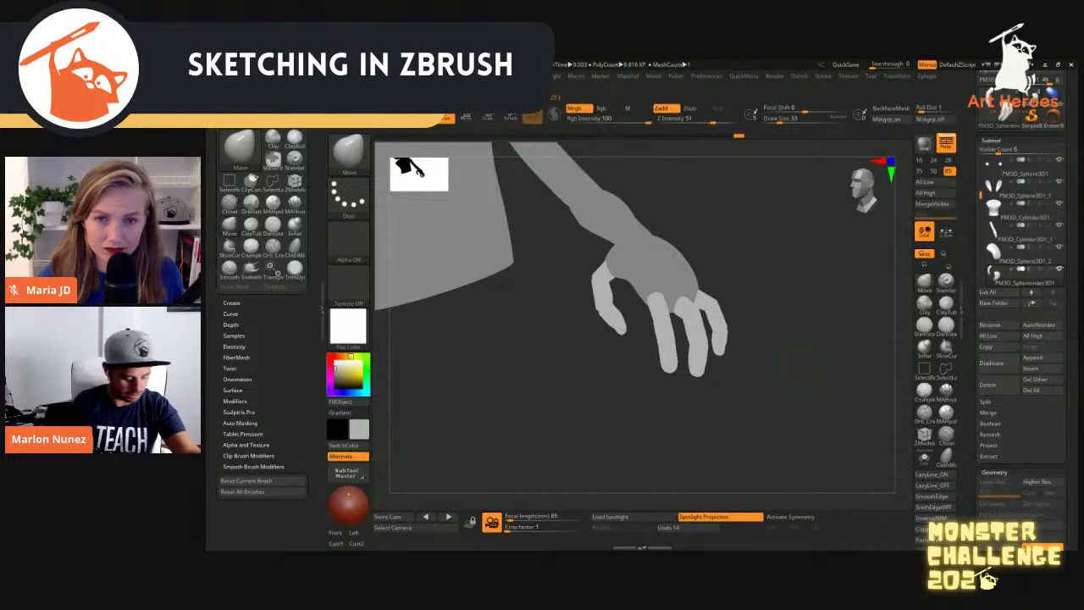
Replace the flat colour material with BasicMaterial and settle on the skin material for the model
left_click(348, 326)
left_click(447, 403)
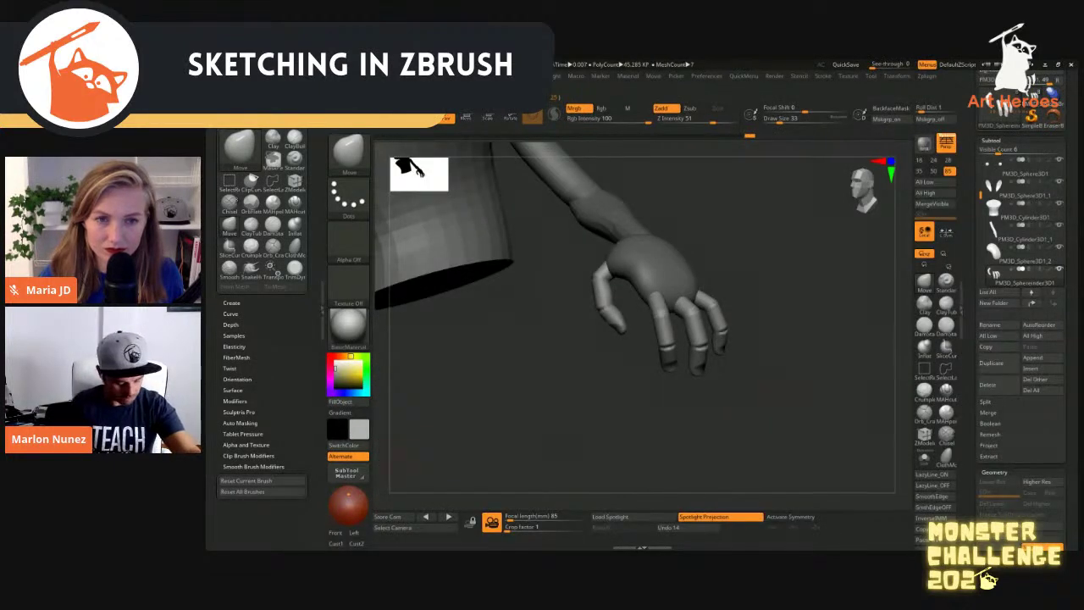
left_click(348, 326)
left_click(448, 482)
left_click_drag(762, 398, 813, 372)
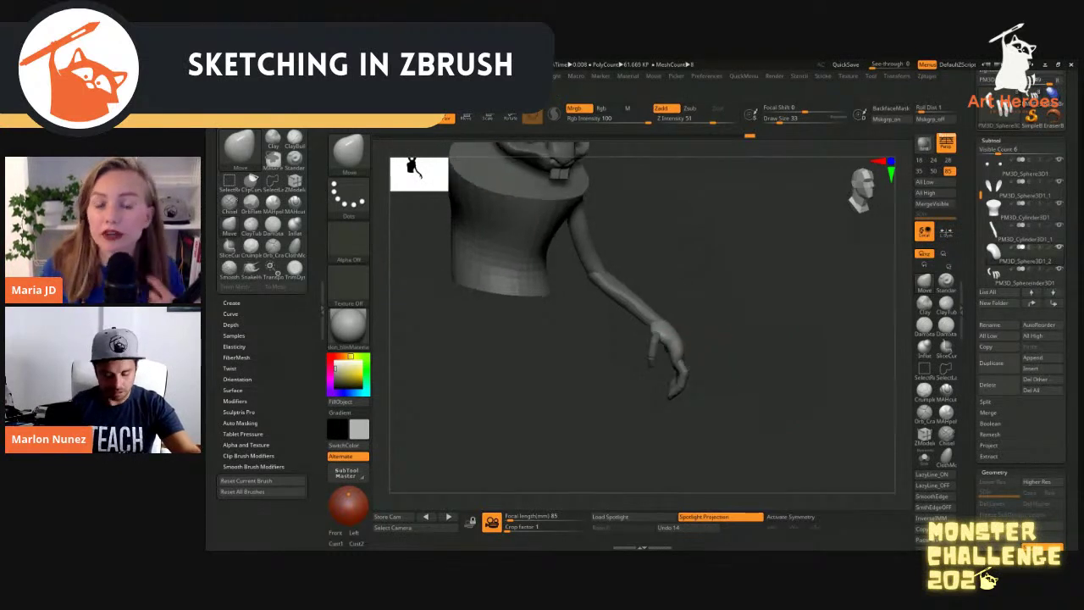
Isolate the finger subtool, nudge the fingers toward the palm with the gizmo, and show the full model again
left_click_drag(708, 351, 678, 356)
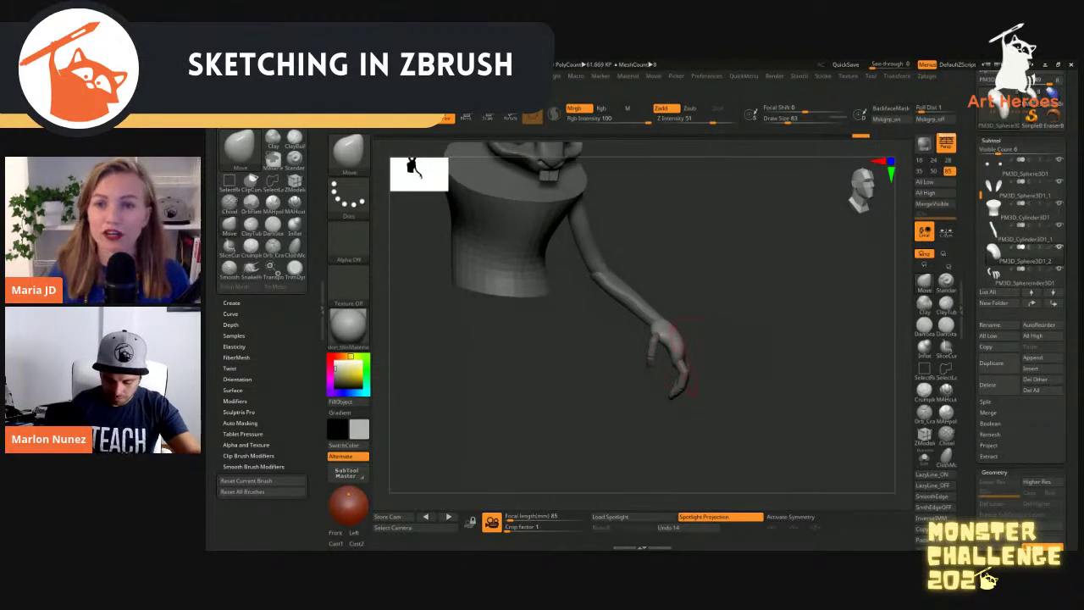
left_click(681, 369, "alt")
key("shift+s")
mouse_move(710, 439)
left_mouse_down("ctrl")
mouse_move(668, 344)
mouse_move(710, 439)
left_mouse_up("ctrl")
key("w")
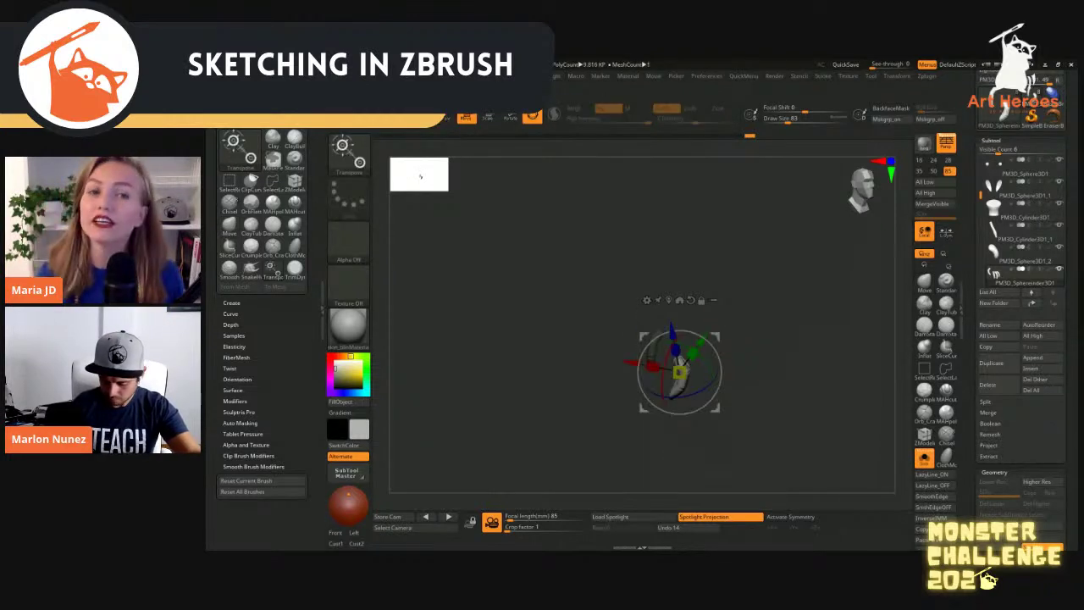
key("shift+s")
left_click_drag(644, 409, 645, 403)
key("q")
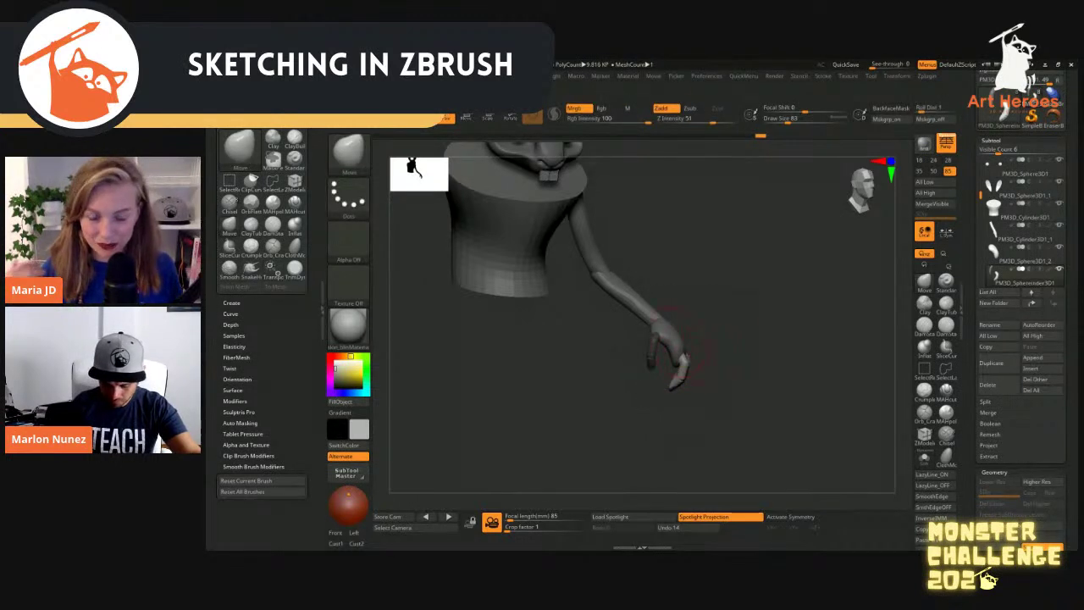
Select the palm and reshape its finger end with the Move brush
left_click(670, 365, "alt")
right_click_drag(670, 365, 684, 348)
left_click_drag(682, 366, 681, 352)
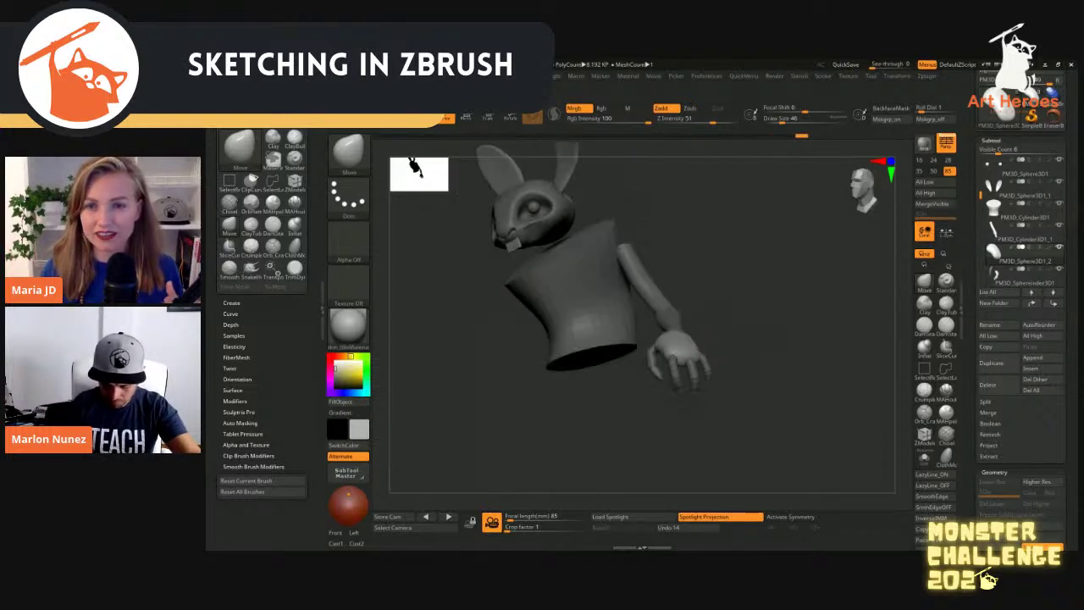
mouse_move(694, 349)
right_mouse_down()
mouse_move(726, 339)
mouse_move(685, 351)
right_mouse_up()
left_click_drag(686, 354, 688, 362)
mouse_move(720, 345)
right_mouse_down()
mouse_move(754, 335)
mouse_move(721, 358)
mouse_move(695, 343)
right_mouse_up()
Carve the valleys between the finger bases and the creases inside the palm with the DamStandard brush
key("bracketleft")
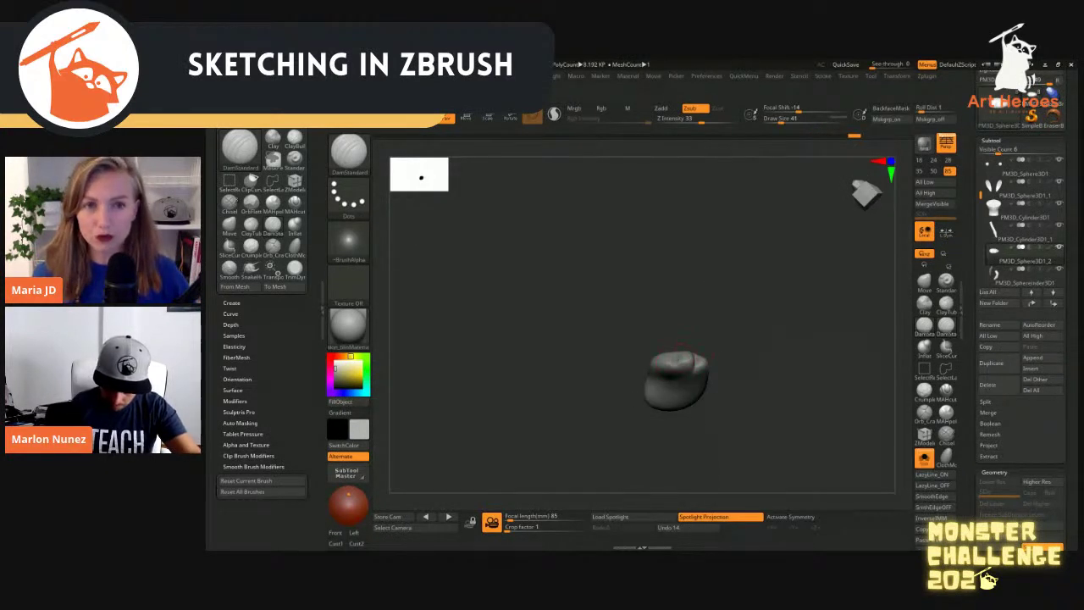
key("ctrl+shift+z")
key("ctrl+shift+z")
key("s")
left_click_drag(683, 377, 696, 377)
key("s")
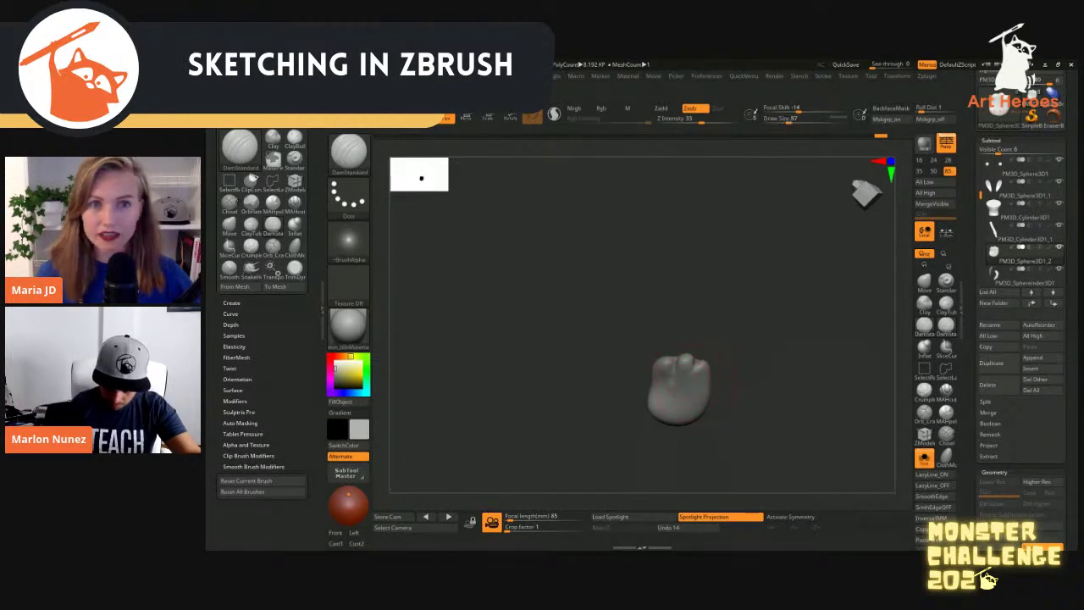
mouse_move(686, 379)
right_mouse_down()
mouse_move(691, 403)
mouse_move(677, 383)
mouse_move(700, 384)
right_mouse_up()
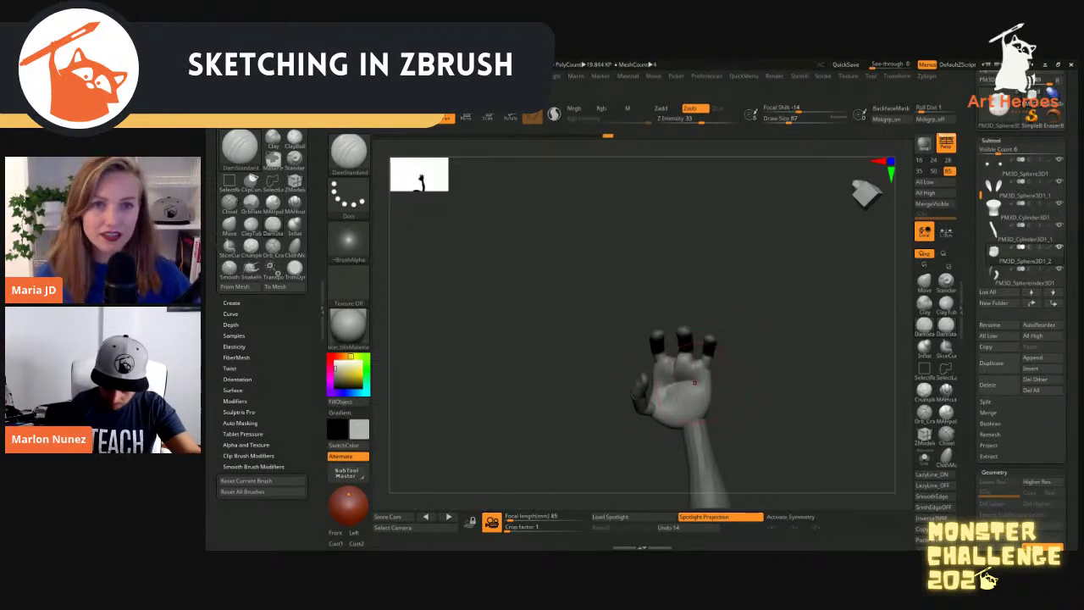
key("s")
left_click_drag(695, 408, 678, 391)
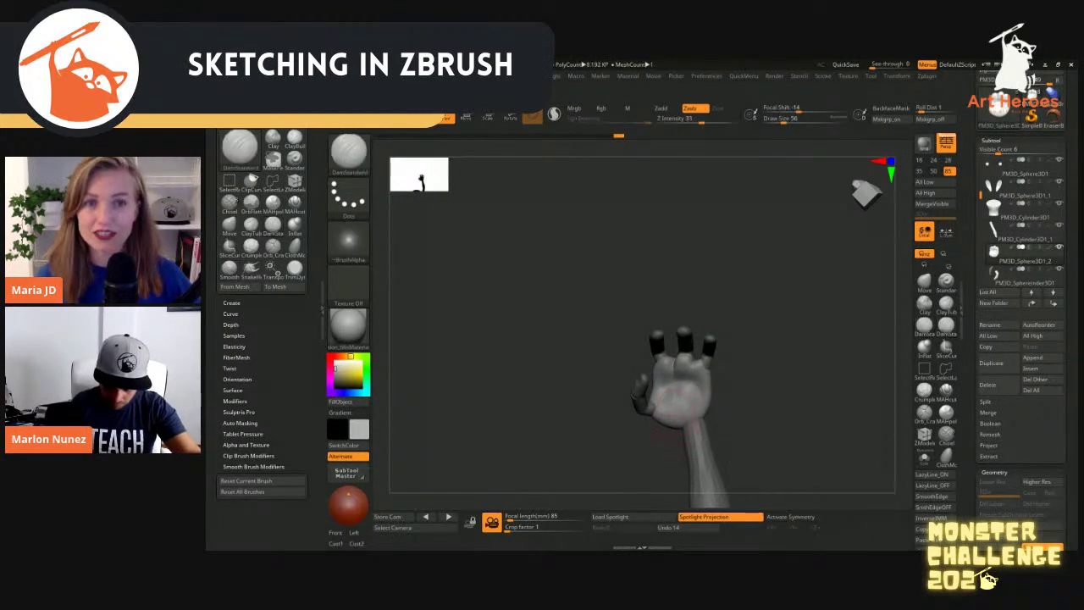
Refine the palm's outline around the wrist and thumb side with the Move brush
key("b")
key("m")
key("v")
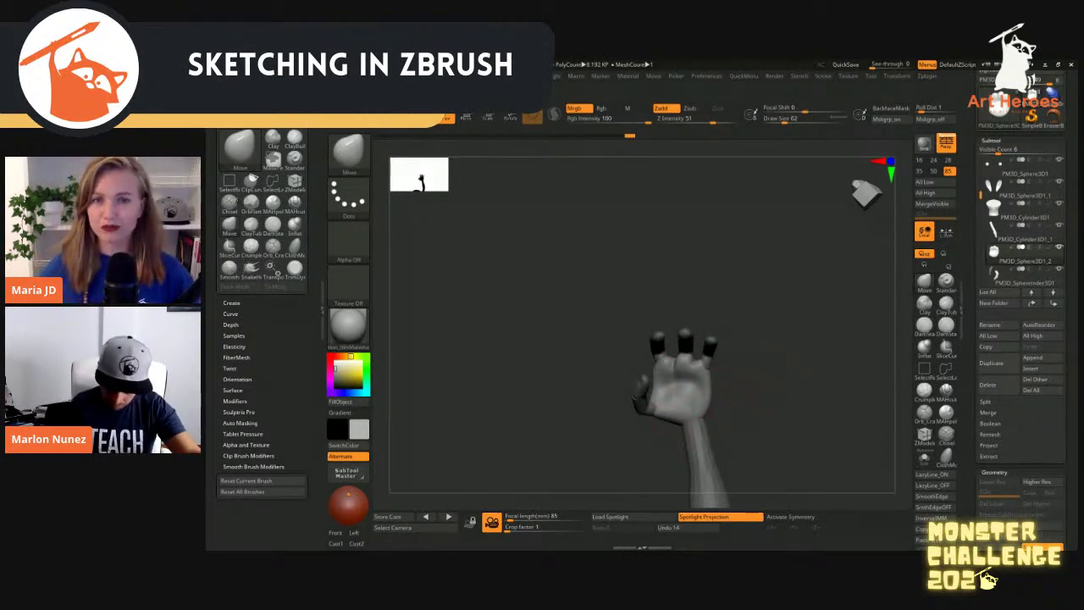
key("s")
left_click(653, 369)
mouse_move(796, 363)
left_mouse_down()
mouse_move(719, 359)
mouse_move(735, 369)
mouse_move(720, 373)
left_mouse_up()
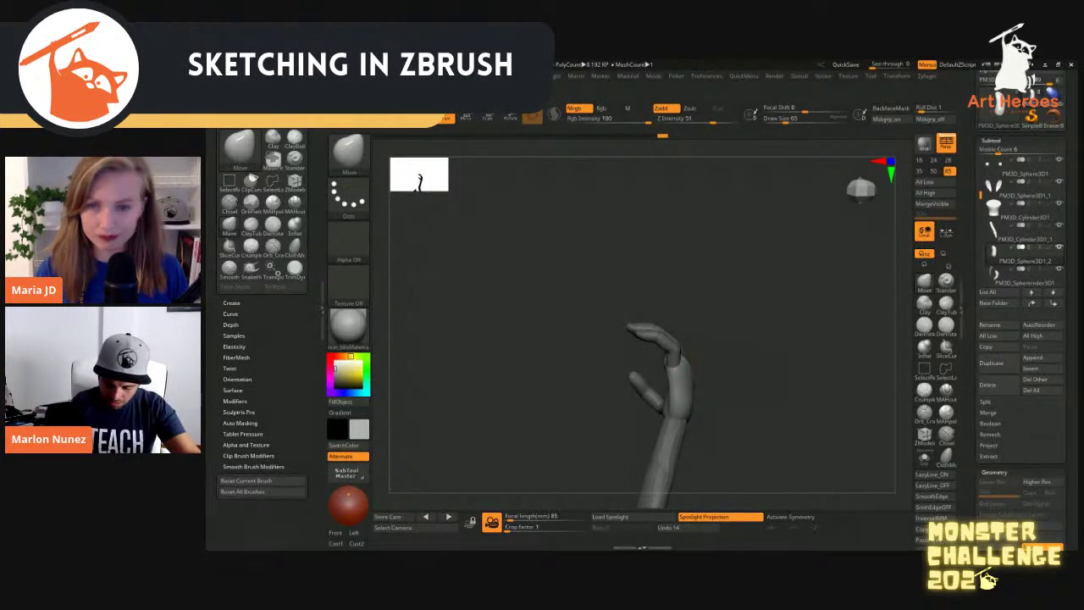
Adjust the palm's thickness and back-of-hand profile from the side with the Move brush, varying the brush size
mouse_move(696, 377)
left_mouse_down()
mouse_move(721, 371)
mouse_move(696, 385)
left_mouse_up()
key("s")
left_click(703, 378)
key("s")
left_click(699, 410)
key("s")
left_click(696, 411)
mouse_move(762, 391)
left_mouse_down()
mouse_move(682, 395)
mouse_move(720, 391)
mouse_move(762, 322)
mouse_move(775, 354)
mouse_move(754, 326)
mouse_move(737, 347)
mouse_move(745, 406)
mouse_move(771, 398)
mouse_move(779, 390)
mouse_move(750, 334)
left_mouse_up()
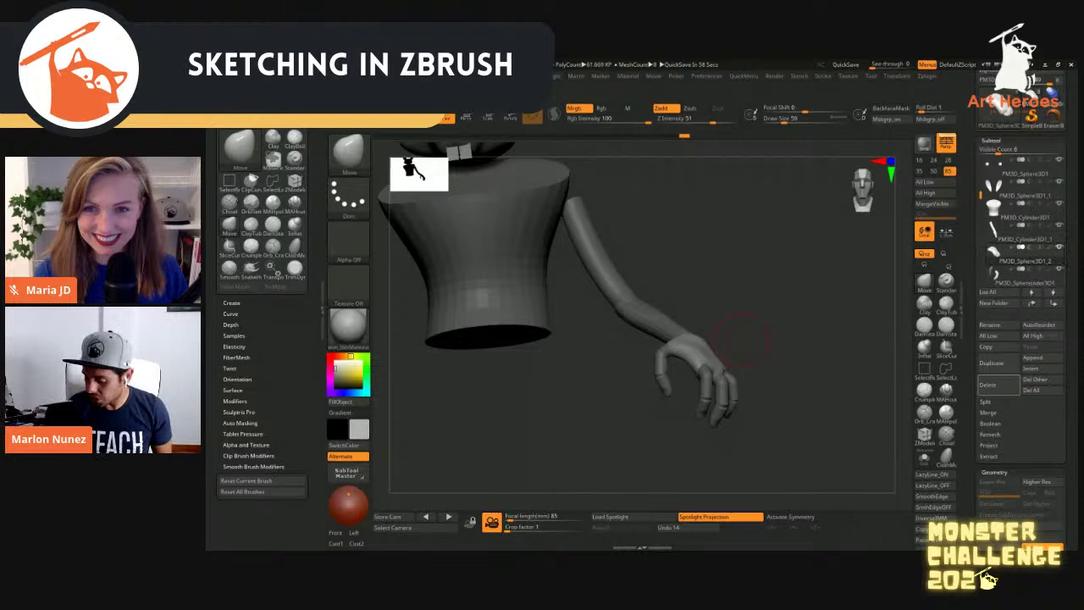
Merge the fingers down into the palm, and merge the arm down with the complete hand
left_click(988, 413)
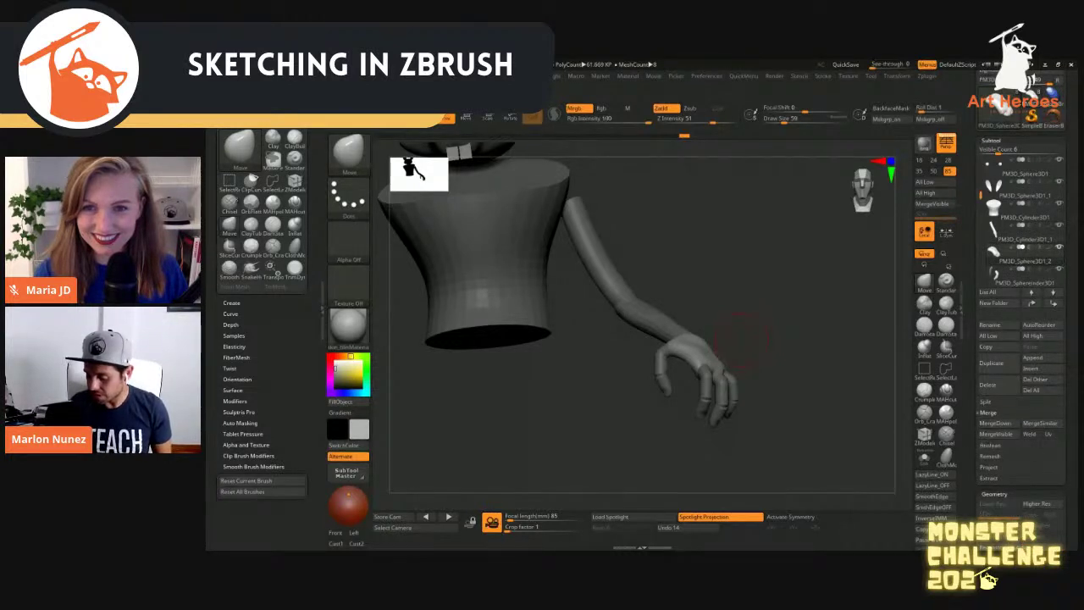
left_click(999, 422)
left_click(998, 442)
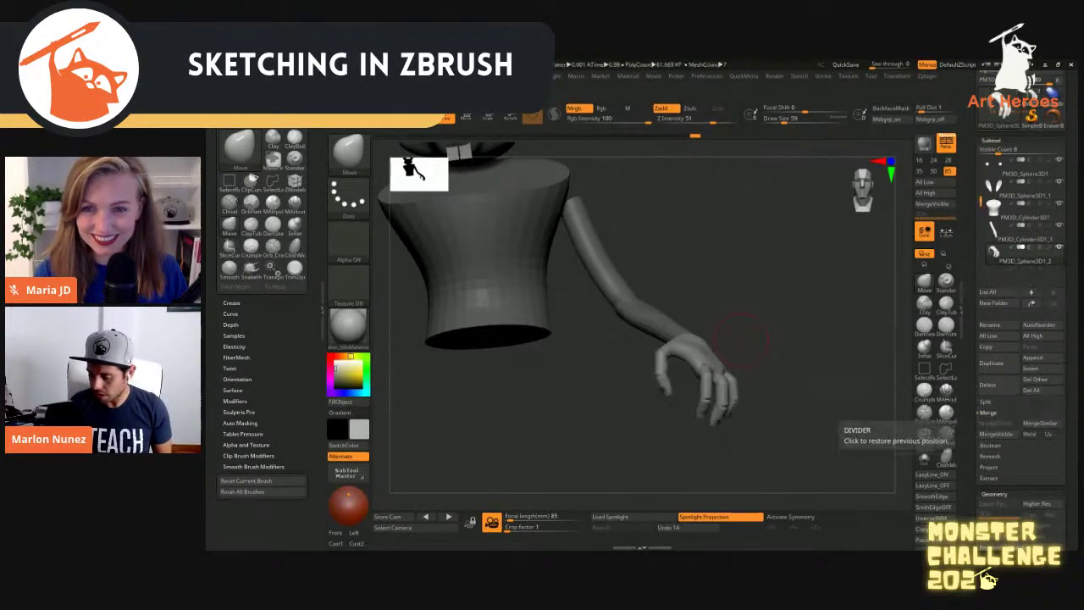
left_click(1023, 233)
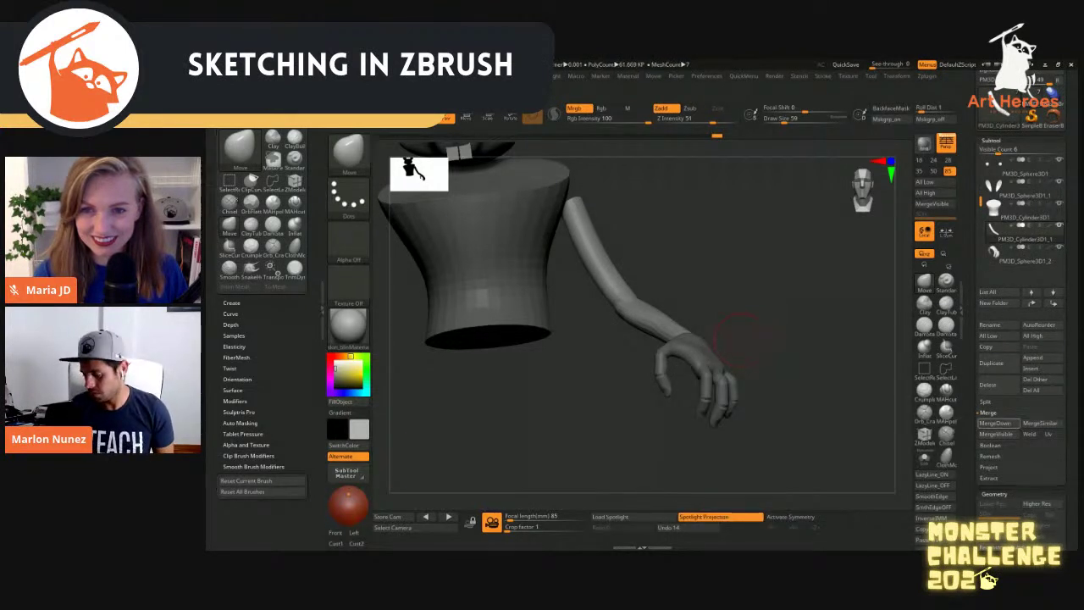
left_click(998, 422)
left_click_drag(813, 356, 838, 441)
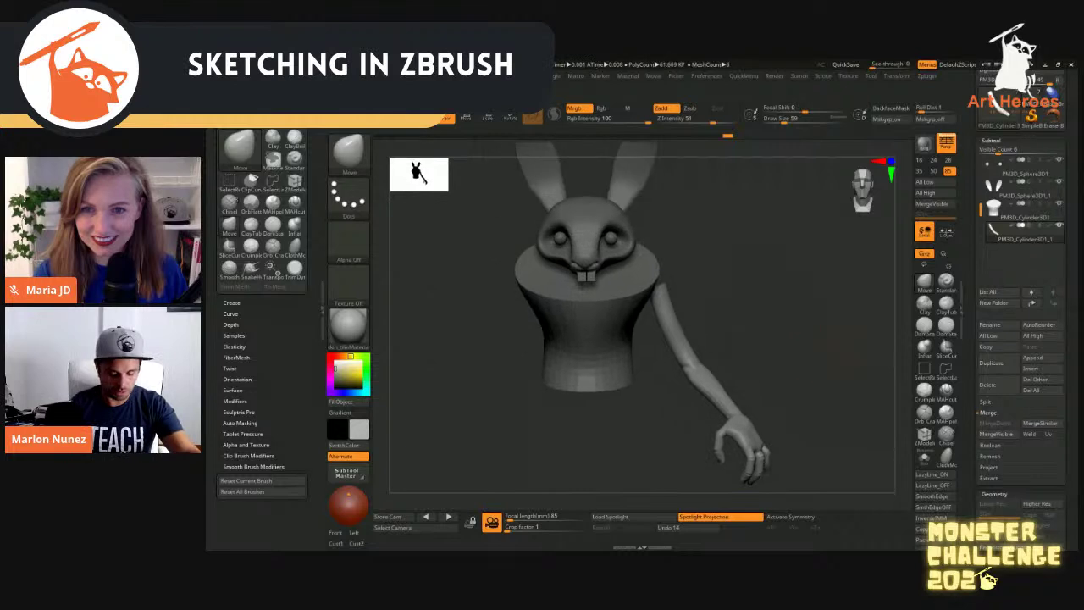
Mirror the arm across the X axis with SubTool Master, merging both sides into one subtool
left_click(348, 473)
left_click(404, 243)
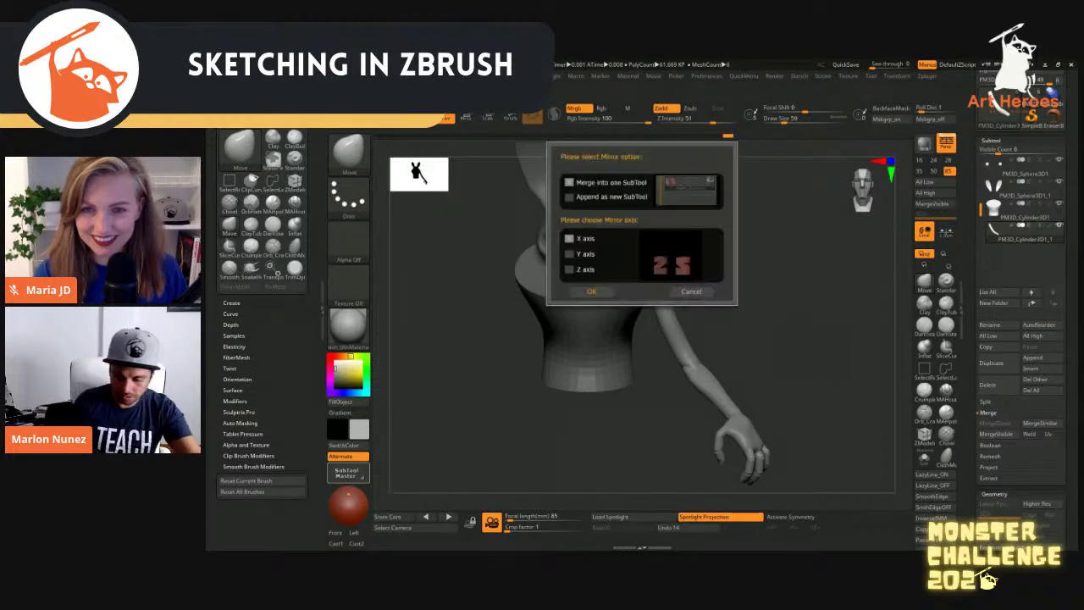
left_click(592, 292)
Push the torso's lower part slightly upward using a larger Move brush
left_click_drag(670, 335, 676, 312, "alt")
mouse_move(782, 339)
left_mouse_down()
mouse_move(737, 347)
mouse_move(720, 372)
mouse_move(782, 301)
mouse_move(570, 315)
mouse_move(762, 349)
left_mouse_up()
right_click_drag(602, 360, 581, 373)
key("s")
mouse_move(603, 351)
left_mouse_down()
mouse_move(608, 370)
mouse_move(604, 339)
left_mouse_up()
right_click_drag(605, 338, 630, 354)
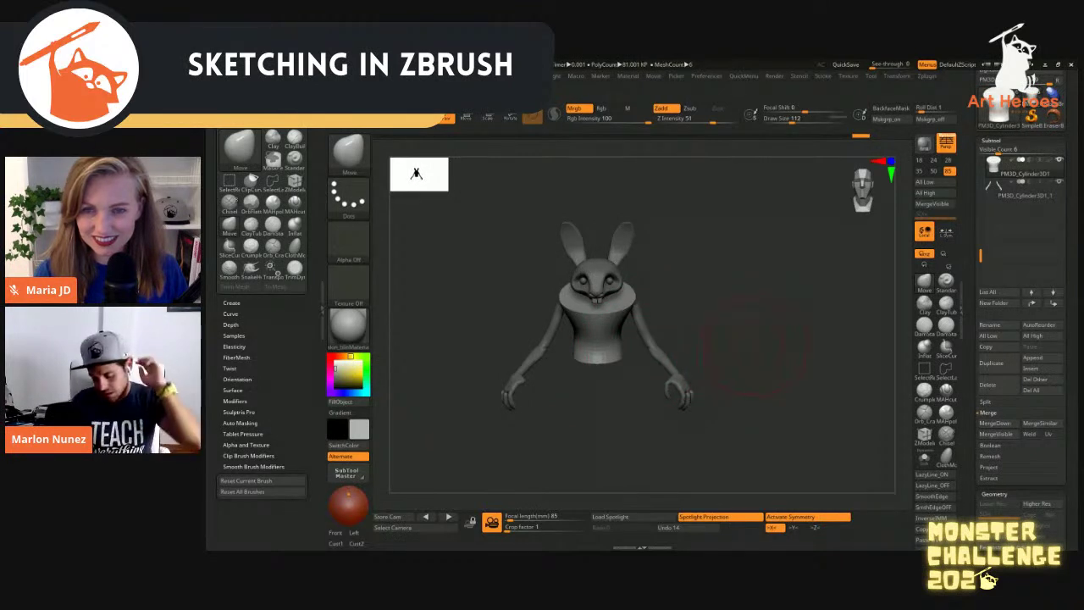
key("s")
left_click(697, 308)
Select the arms, activate X symmetry for the gizmo, and reset the gizmo's orientation
left_click(653, 341, "alt")
key("alt+s")
key("alt+s")
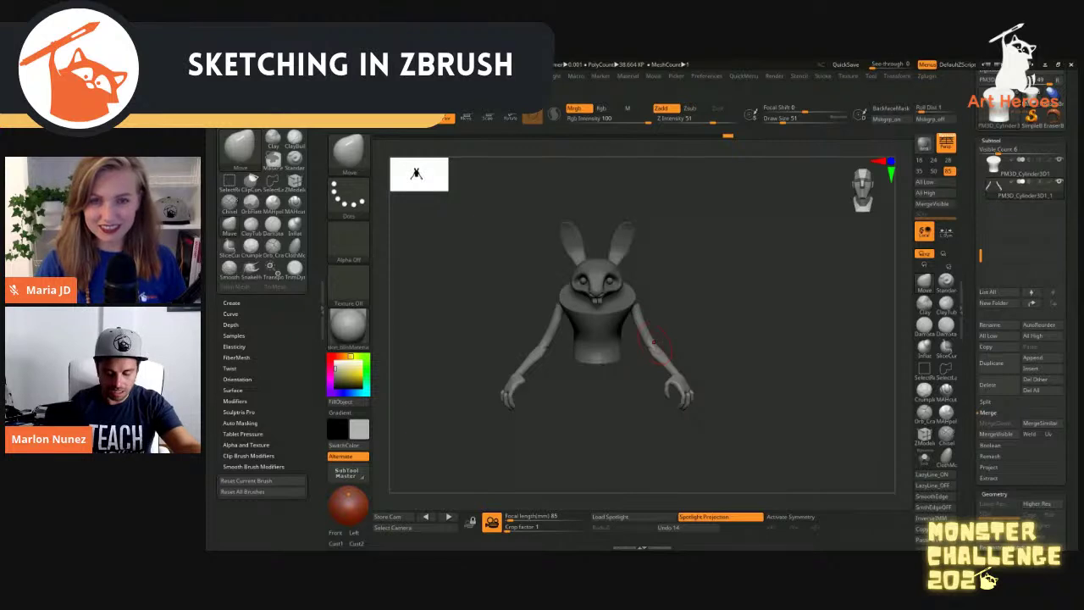
key("w")
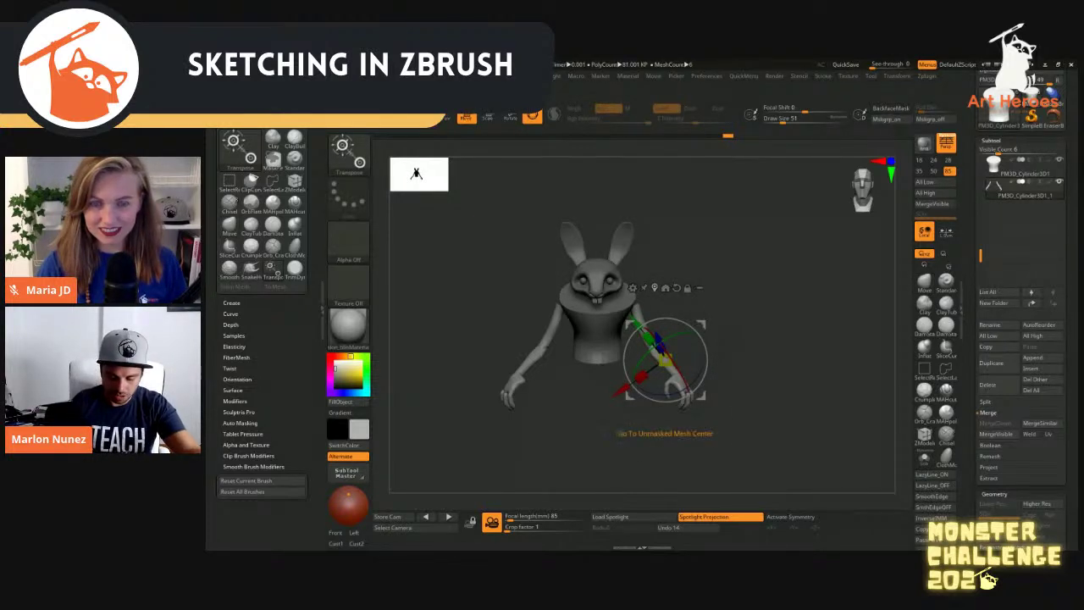
key("x")
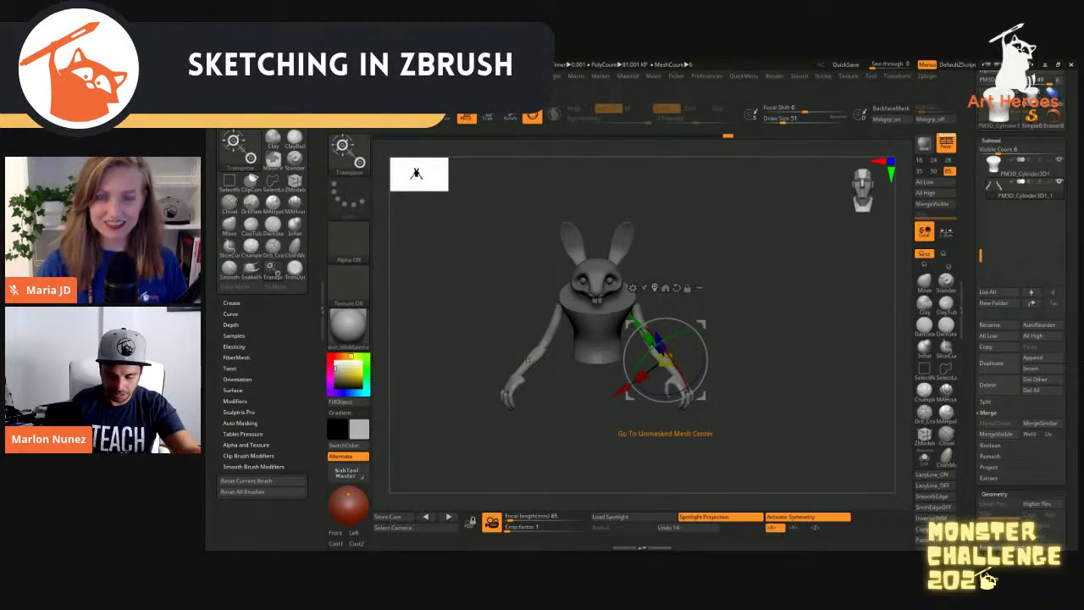
left_click(676, 288)
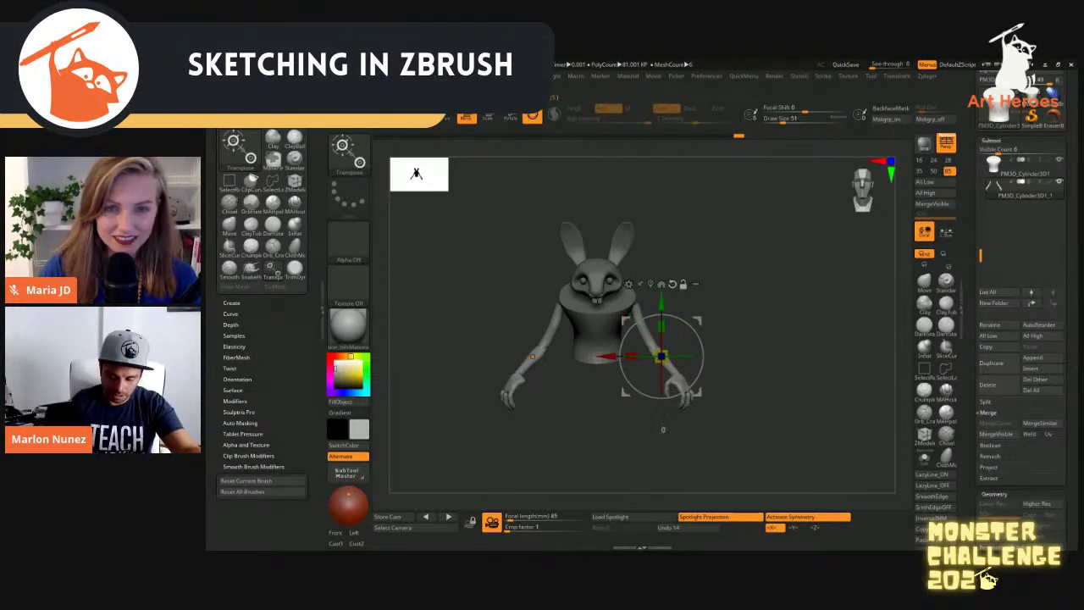
Move the gizmo pivot to the shoulder, then try shifting the arms from there and undo the shift
left_click_drag(762, 314, 593, 298)
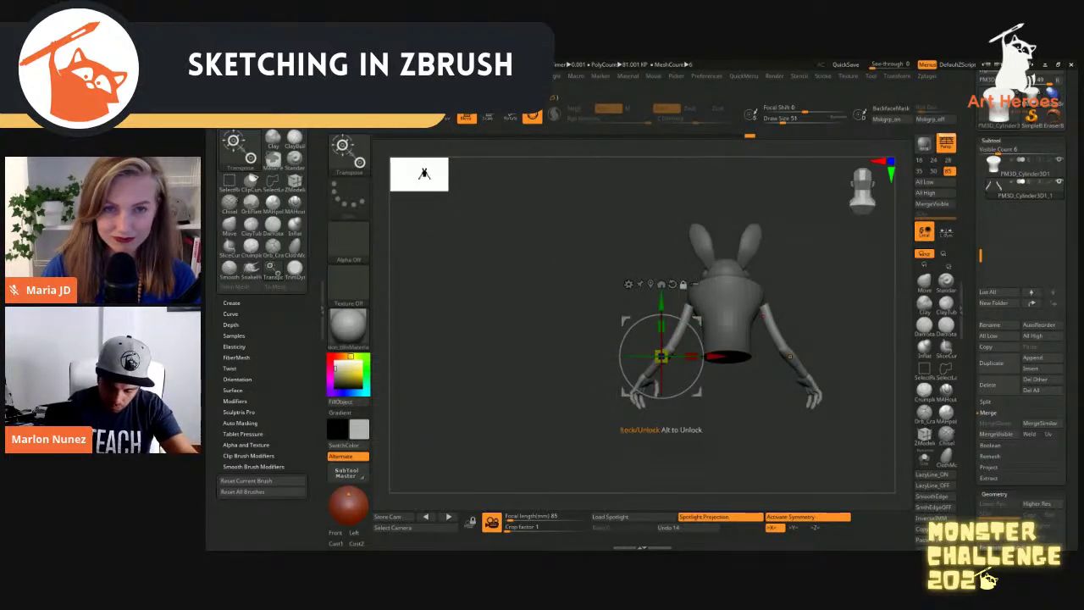
left_click_drag(697, 321, 721, 265, "alt")
left_click_drag(593, 332, 661, 333, "shift")
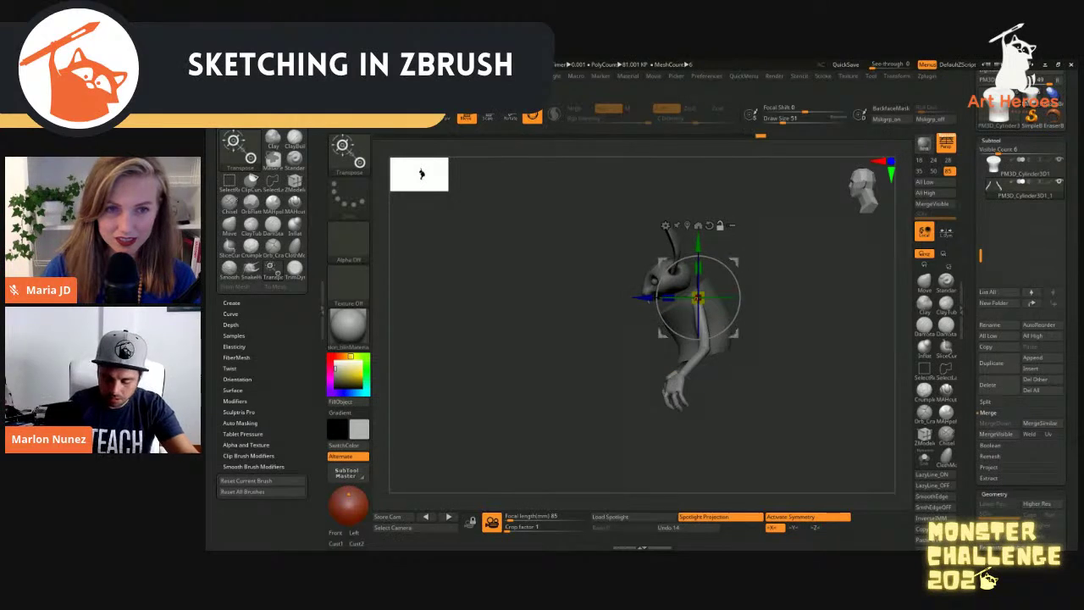
left_click_drag(593, 332, 661, 333, "shift")
left_click_drag(586, 263, 586, 298, "alt")
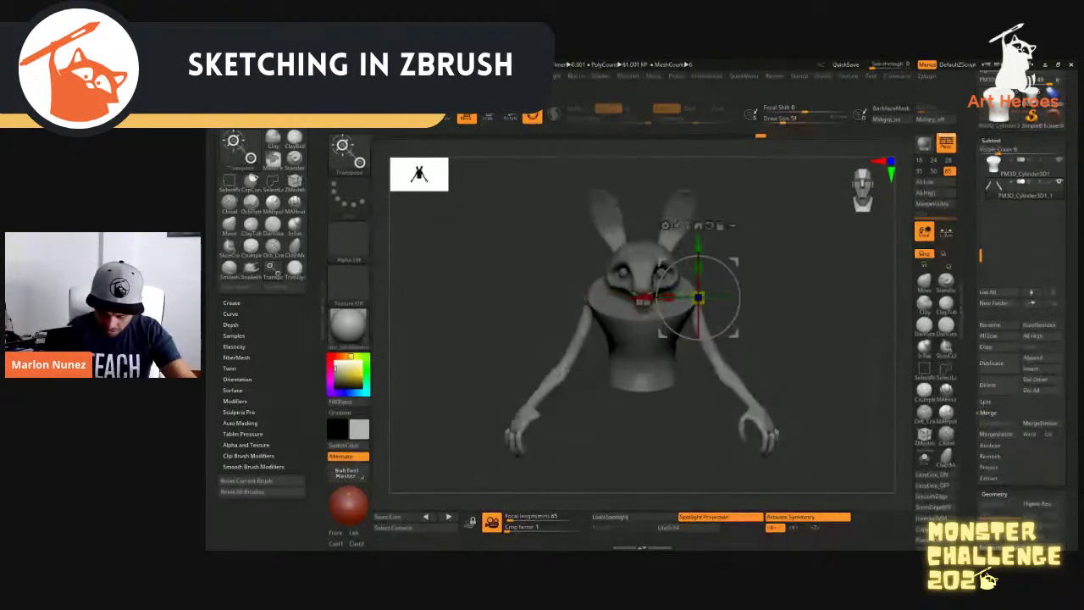
left_click_drag(698, 297, 685, 314)
key("ctrl+z")
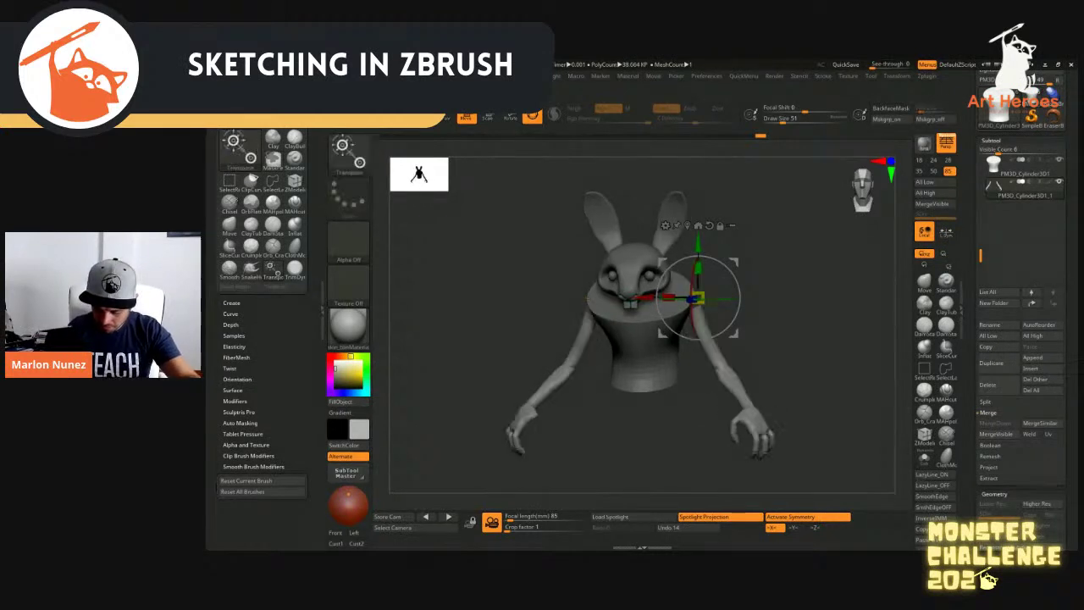
Rotate both arms outward and upward about the shoulder pivot with the gizmo
key("q")
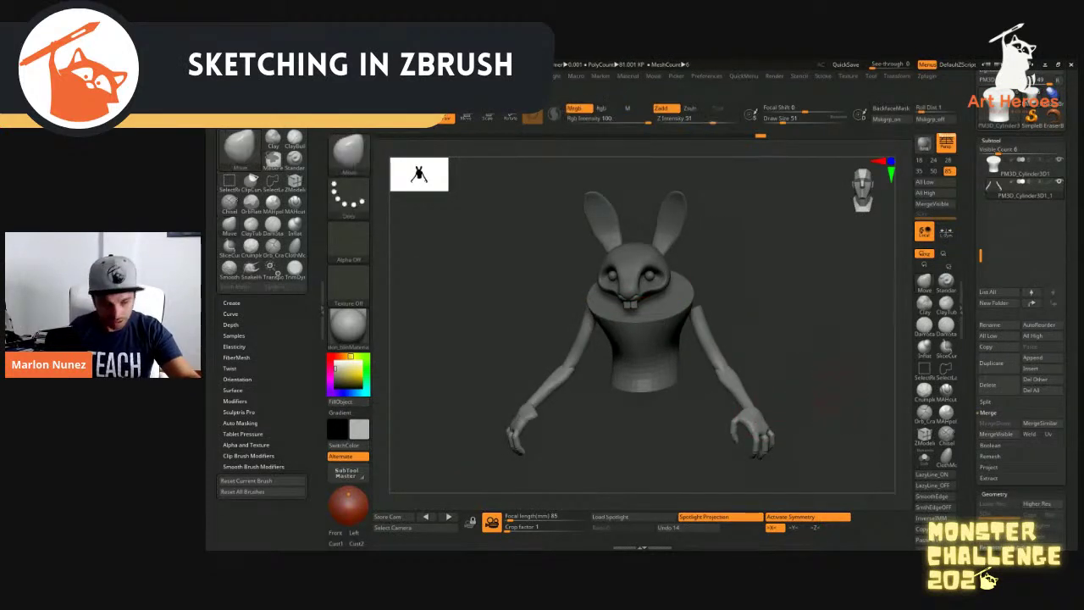
key("w")
left_click_drag(698, 296, 695, 299)
mouse_move(734, 333)
left_mouse_down()
mouse_move(748, 331)
mouse_move(744, 319)
mouse_move(657, 339)
mouse_move(797, 338)
left_mouse_up()
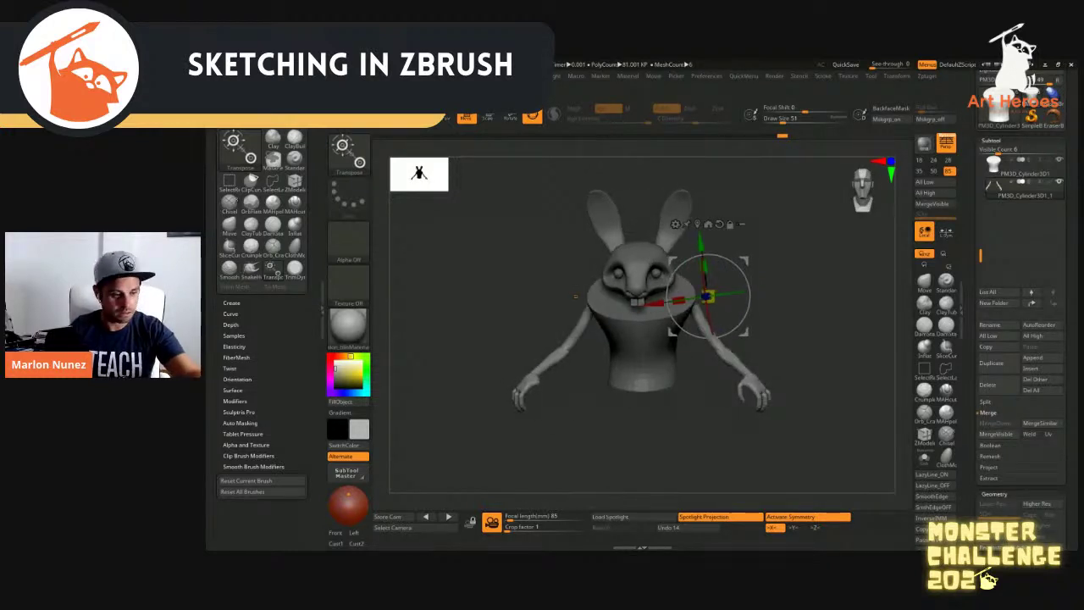
key("q")
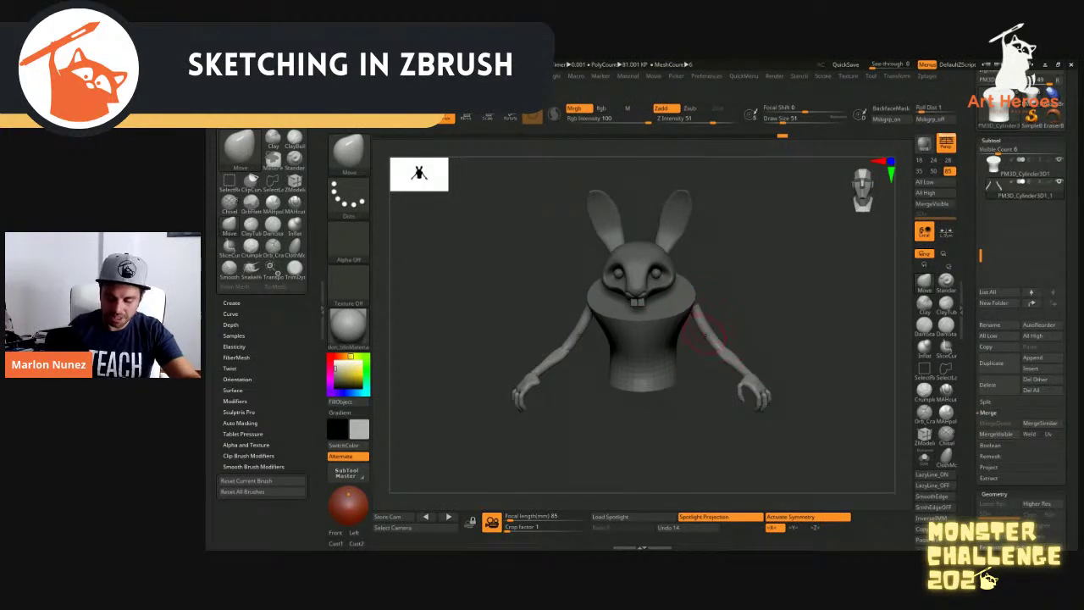
Adjust the upper arms where they meet the torso's shoulders using a larger Move brush
mouse_move(750, 323)
left_mouse_down()
mouse_move(774, 323)
mouse_move(730, 343)
left_mouse_up()
key("s")
mouse_move(804, 305)
left_mouse_down()
mouse_move(719, 333)
mouse_move(758, 320)
left_mouse_up()
key("s")
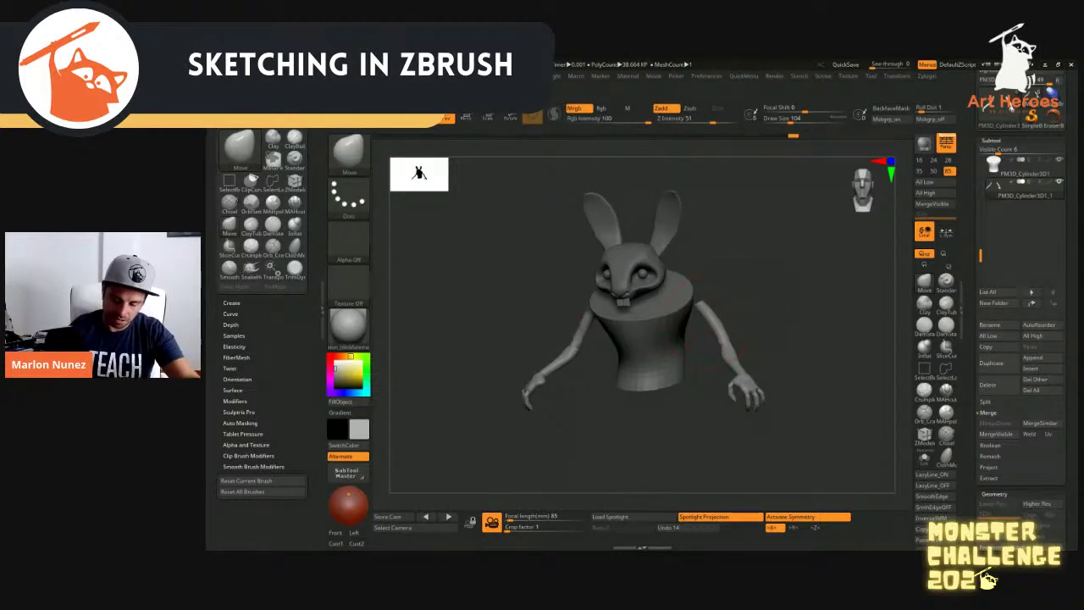
left_click_drag(694, 281, 710, 300)
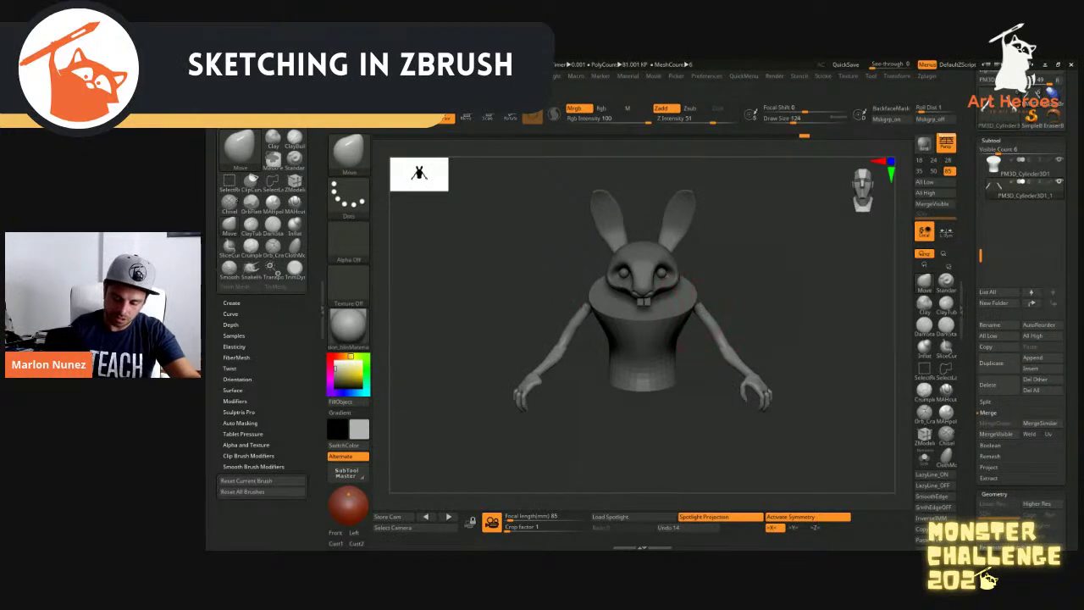
left_click_drag(714, 312, 678, 315)
Refine the bend and position of the arms from several angles with a smaller Move brush
mouse_move(735, 318)
right_mouse_down()
mouse_move(729, 364)
mouse_move(696, 369)
right_mouse_up()
key("s")
key("s")
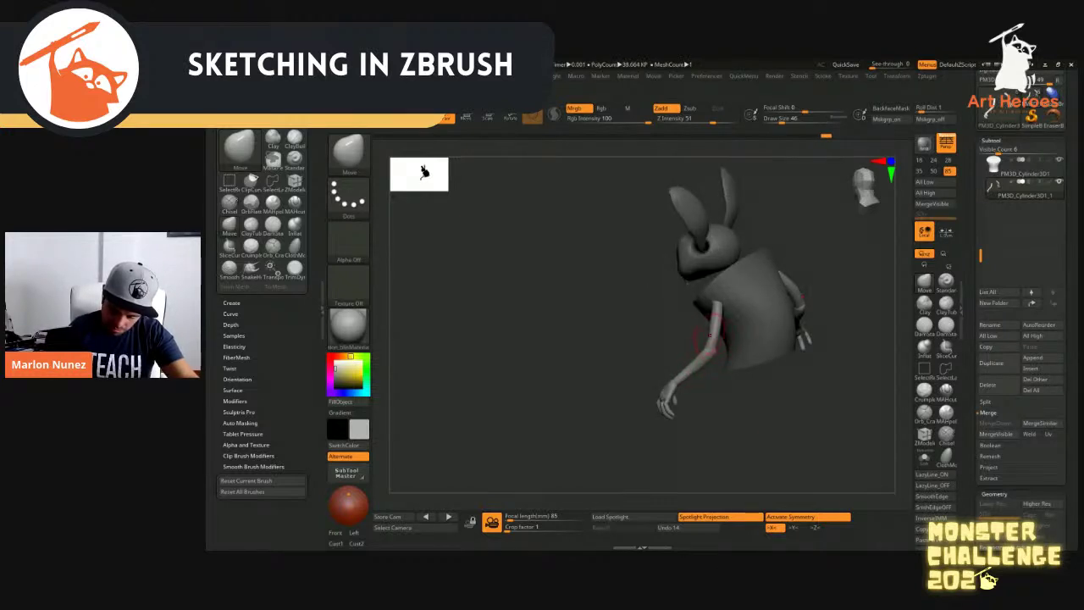
mouse_move(710, 331)
right_mouse_down()
mouse_move(705, 319)
mouse_move(687, 381)
right_mouse_up()
key("s")
key("s")
left_click_drag(713, 327, 727, 328)
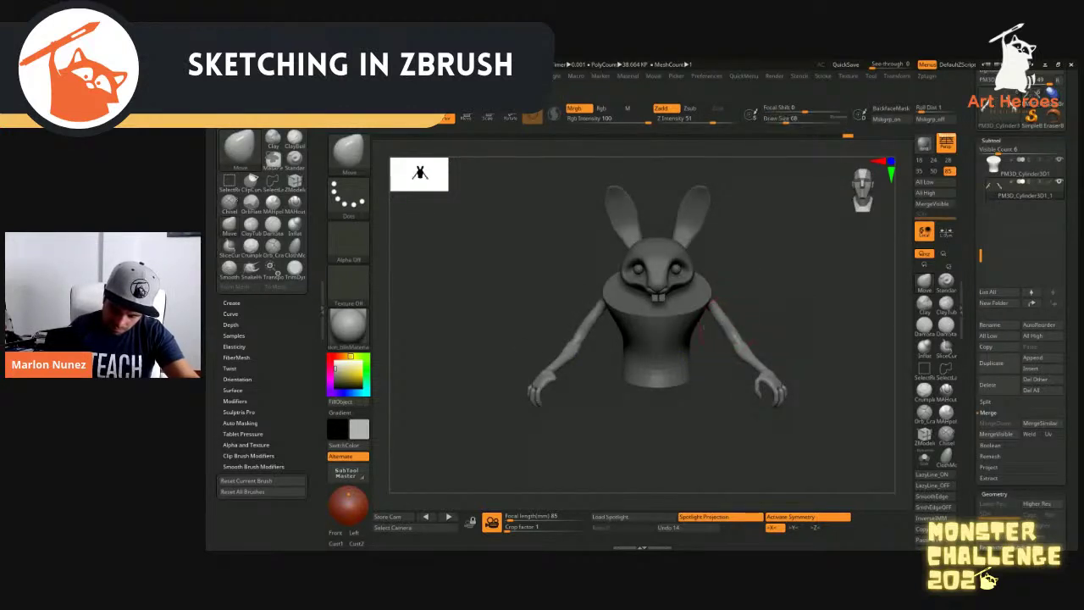
right_click_drag(661, 303, 792, 367, "alt")
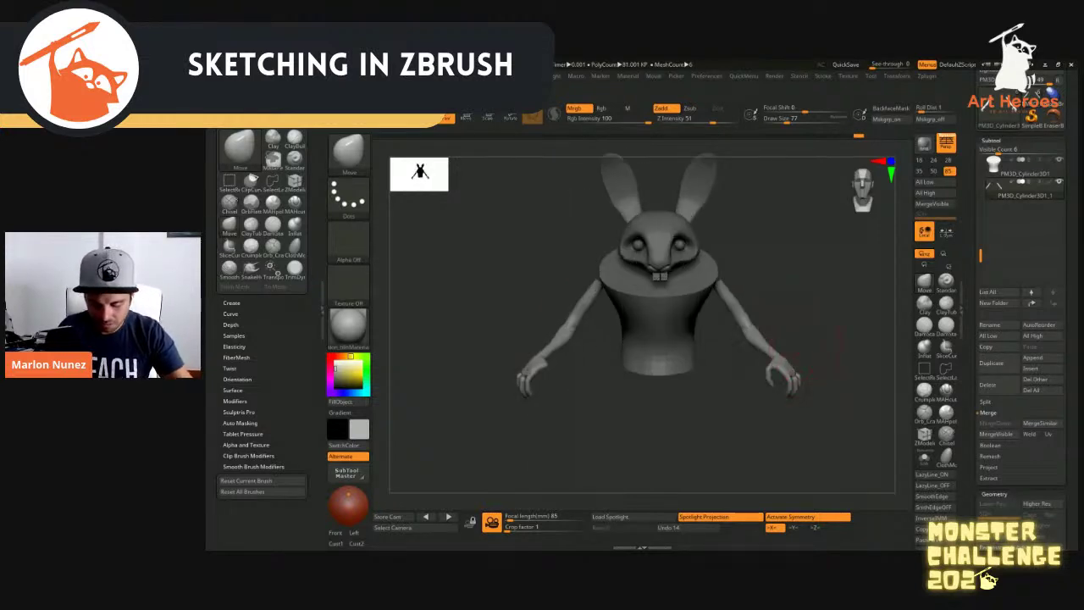
left_click_drag(792, 372, 652, 313)
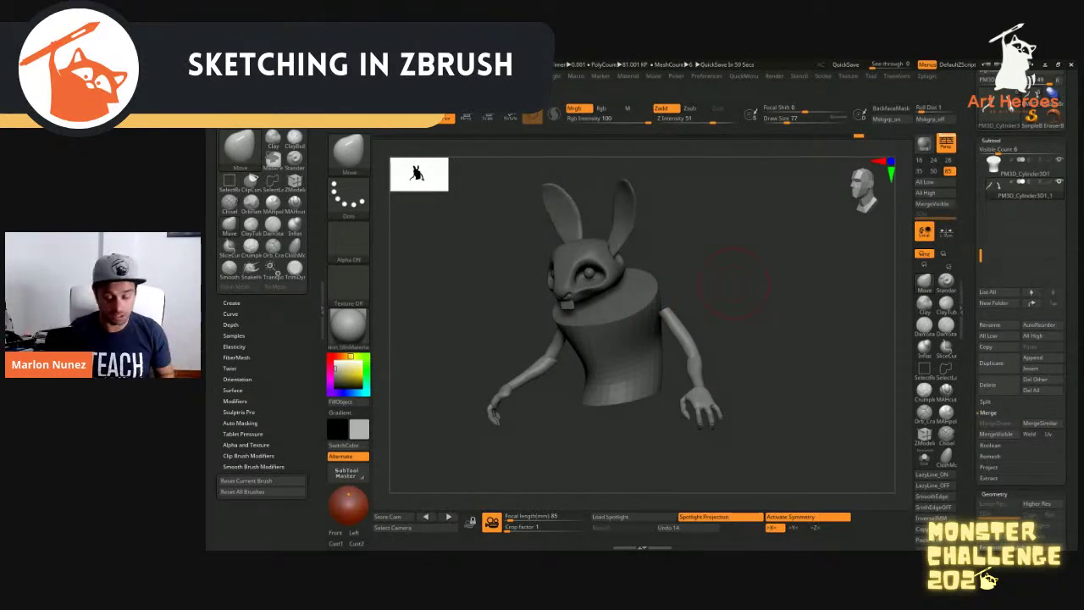
mouse_move(734, 286)
left_mouse_down()
mouse_move(792, 293)
mouse_move(746, 293)
left_mouse_up()
key("s")
Colour the rabbit's head near-white and turn on the painted colour of the eyes
left_click(638, 256, "alt")
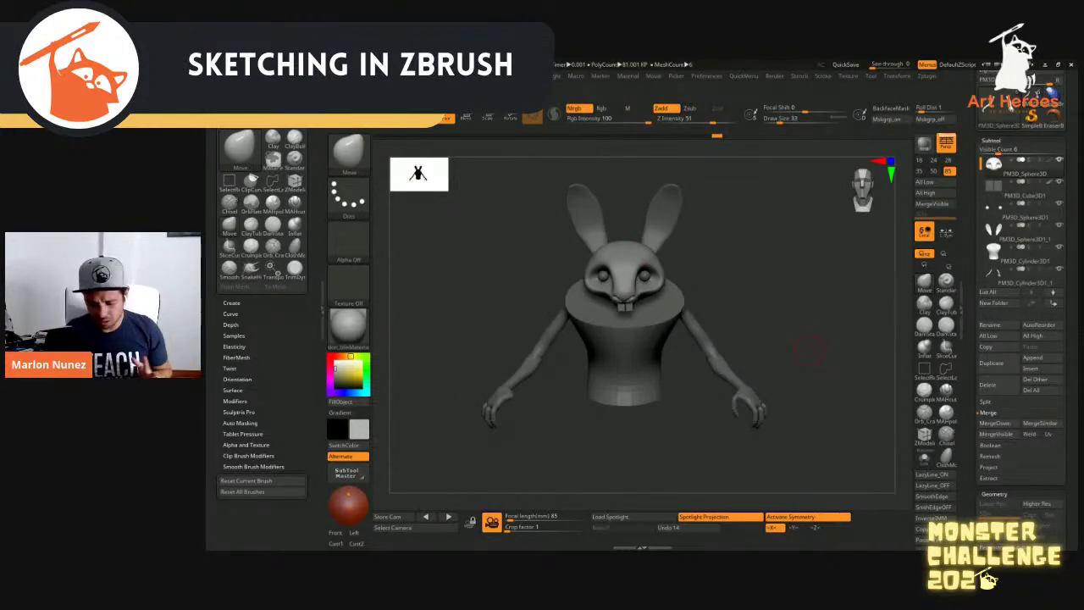
left_click(338, 368)
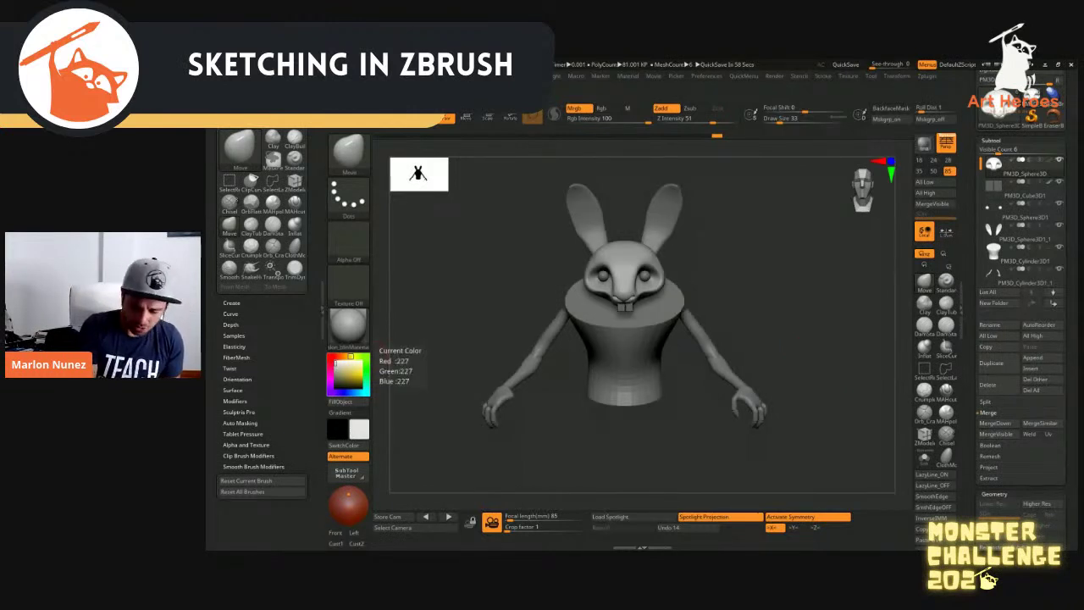
left_click_drag(336, 364, 334, 360)
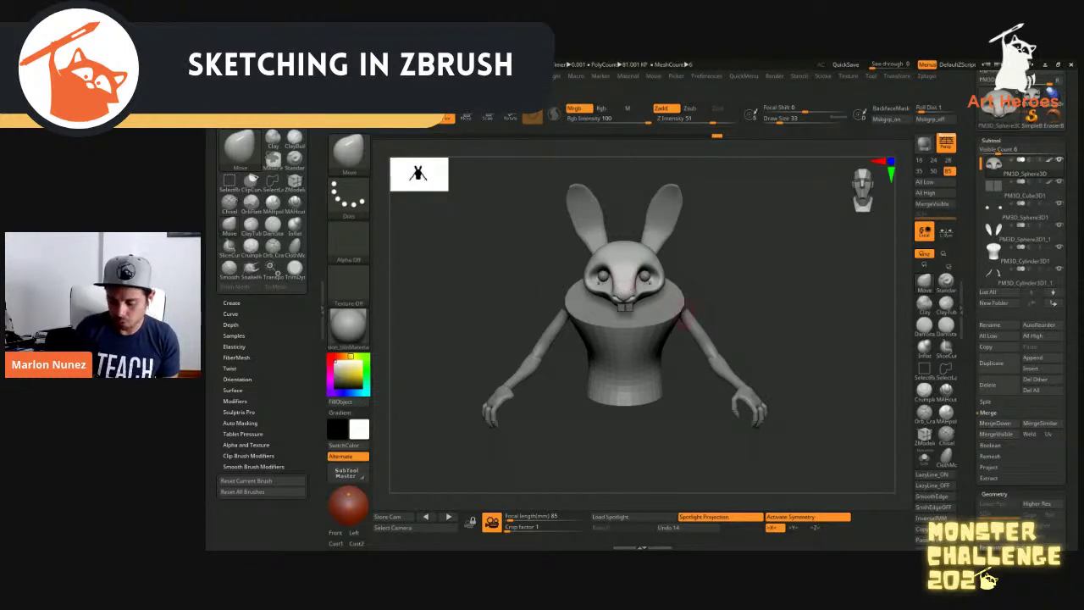
left_click(1049, 203)
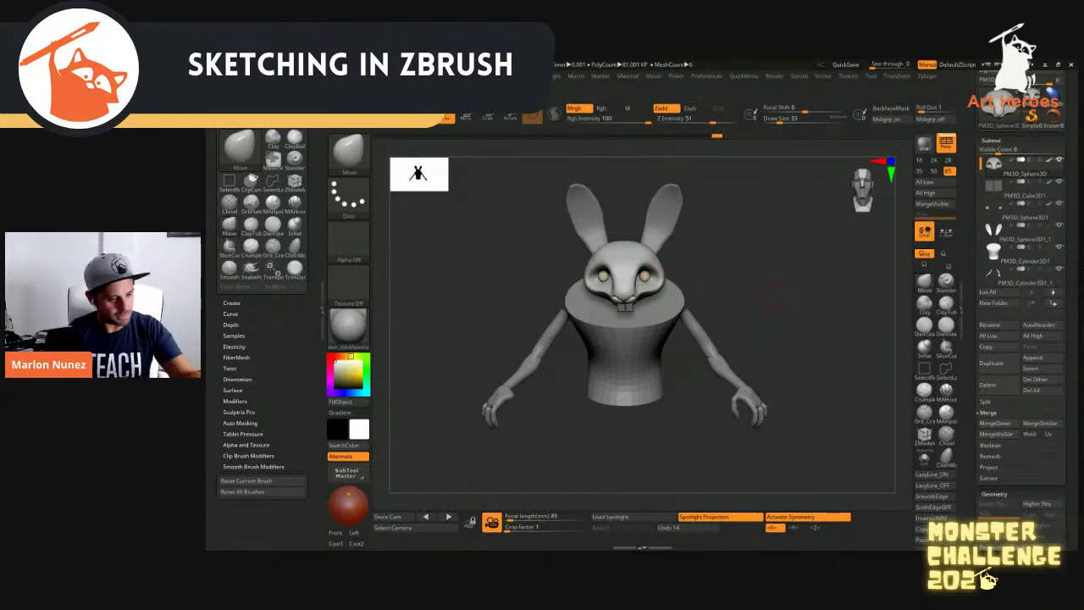
Fill the ears, torso and arms with a grey darker than the head
right_click_drag(749, 281, 690, 256, "ctrl")
left_click(658, 210, "alt")
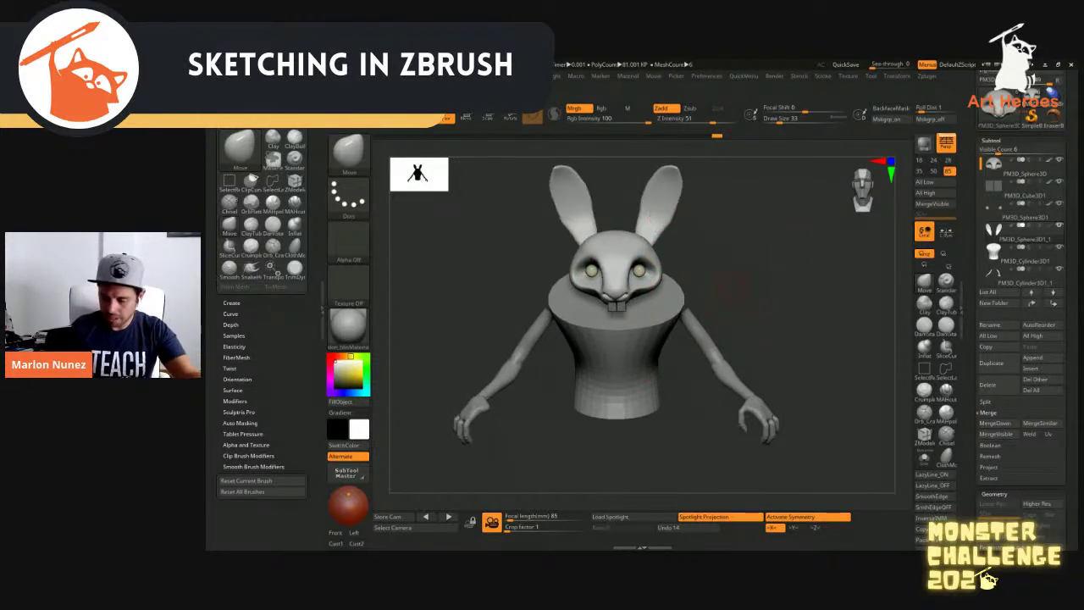
left_click(335, 367)
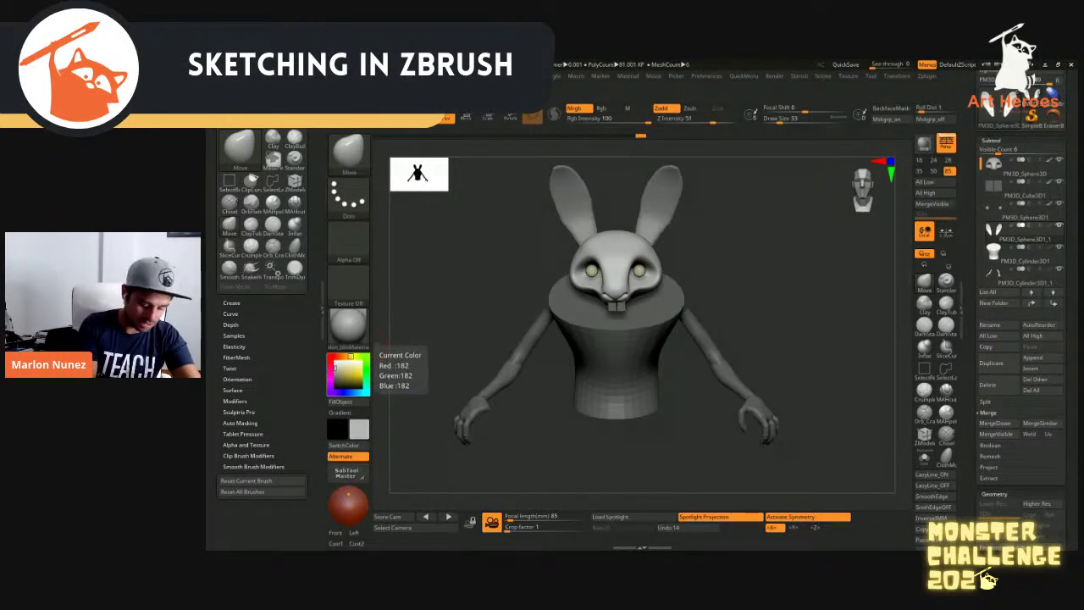
left_click(630, 361, "alt")
left_click(705, 352, "alt")
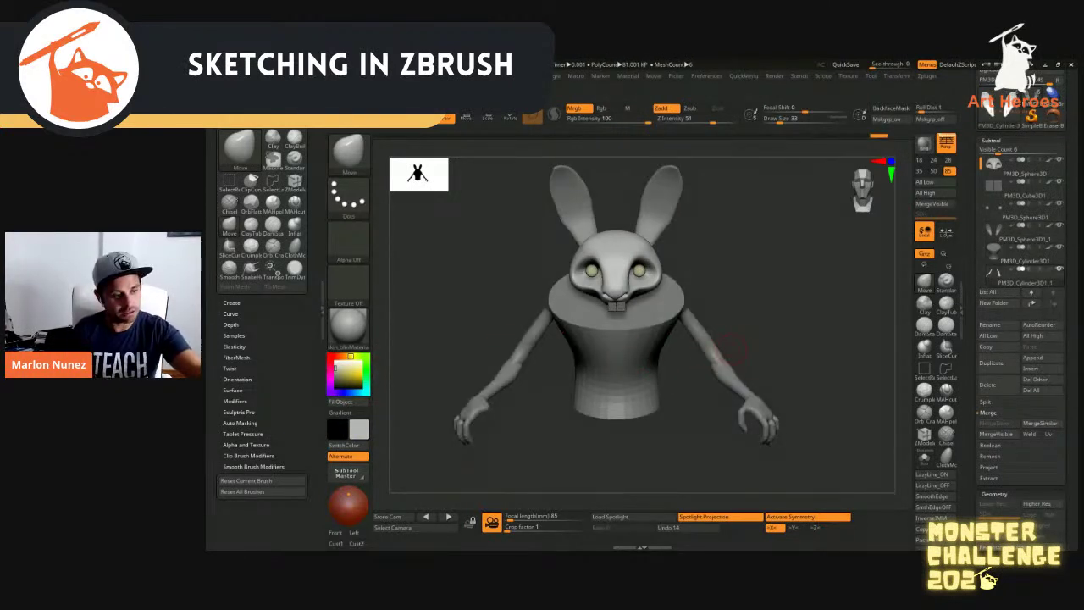
mouse_move(736, 350)
left_mouse_down()
mouse_move(804, 351)
mouse_move(736, 351)
left_mouse_up()
left_click(342, 401)
left_click(667, 206, "alt")
mouse_move(739, 246)
left_mouse_down()
mouse_move(749, 317)
mouse_move(746, 296)
mouse_move(795, 291)
mouse_move(774, 297)
left_mouse_up()
Reshape the sides of the torso from angled and front views with the Move brush
left_click(618, 333, "alt")
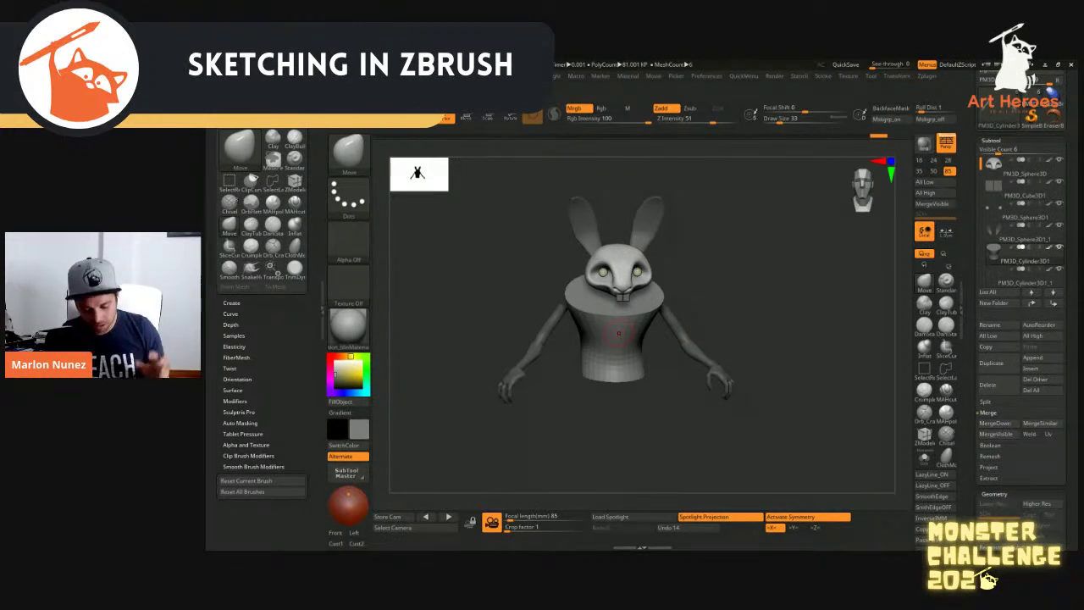
mouse_move(725, 329)
left_mouse_down()
mouse_move(826, 325)
mouse_move(745, 329)
left_mouse_up()
key("s")
left_click_drag(580, 330, 588, 330)
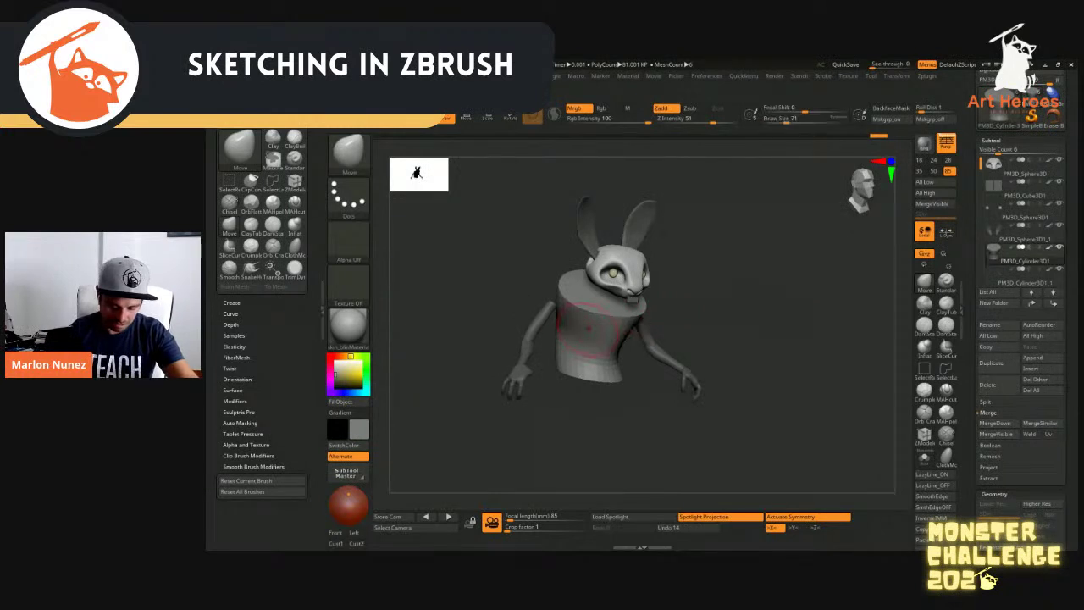
left_click_drag(766, 320, 738, 319, "shift")
mouse_move(766, 365)
left_mouse_down()
mouse_move(796, 373)
mouse_move(783, 364)
left_mouse_up()
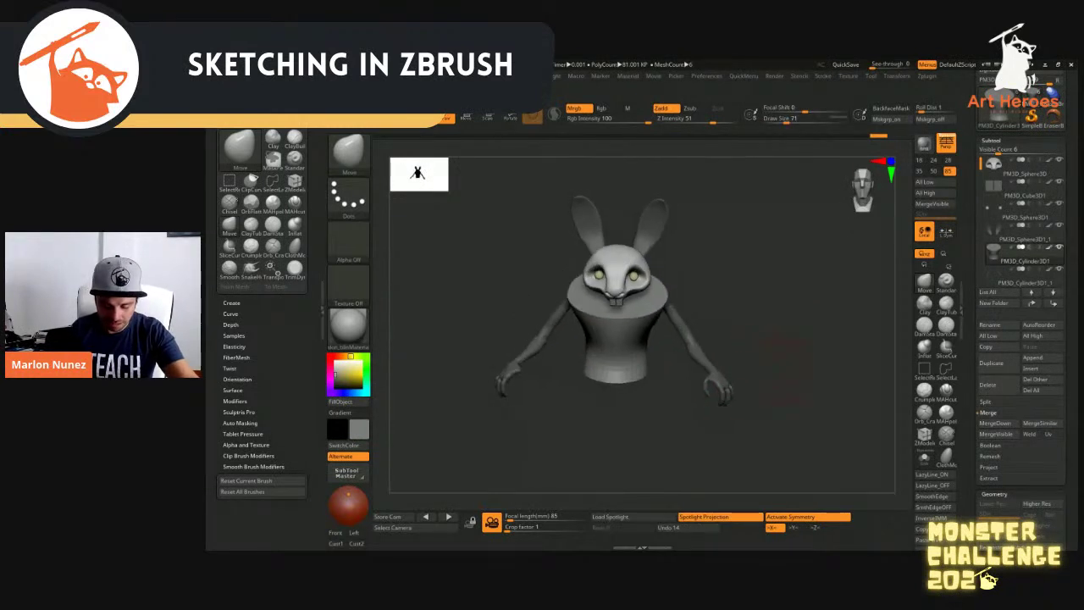
key("s")
left_click_drag(723, 381, 717, 381)
left_click_drag(746, 315, 711, 312, "shift")
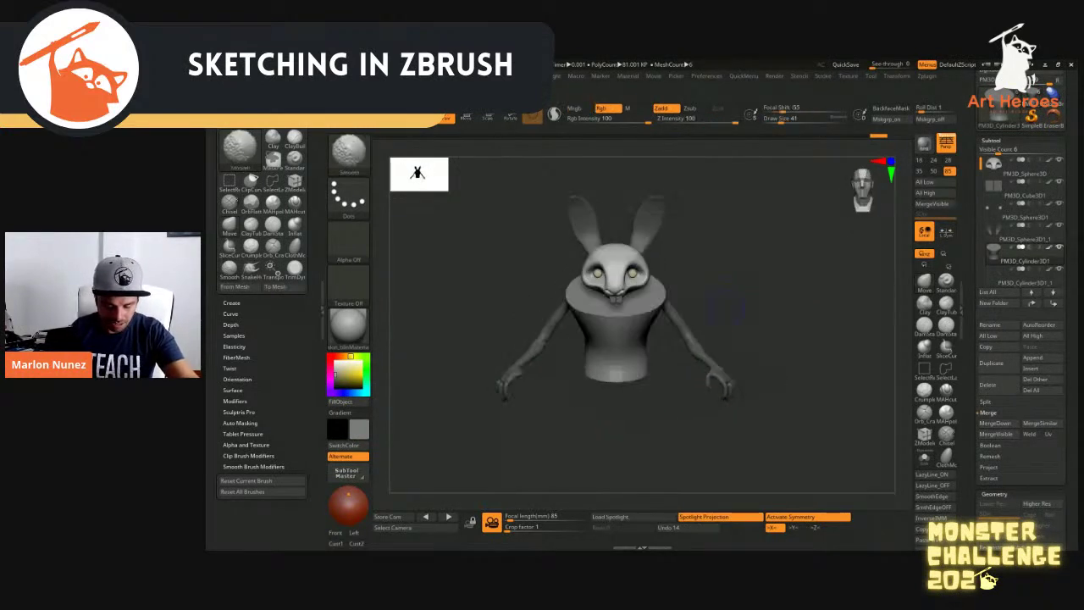
Select the arms, turn off symmetry, and hide and delete the character's right arm so only the other remains
left_click(511, 380, "alt")
key("shift+s")
key("shift+s")
key("shift+s")
key("x")
left_click_drag(614, 270, 487, 411, "ctrl+alt+shift")
key("space")
left_click(575, 394)
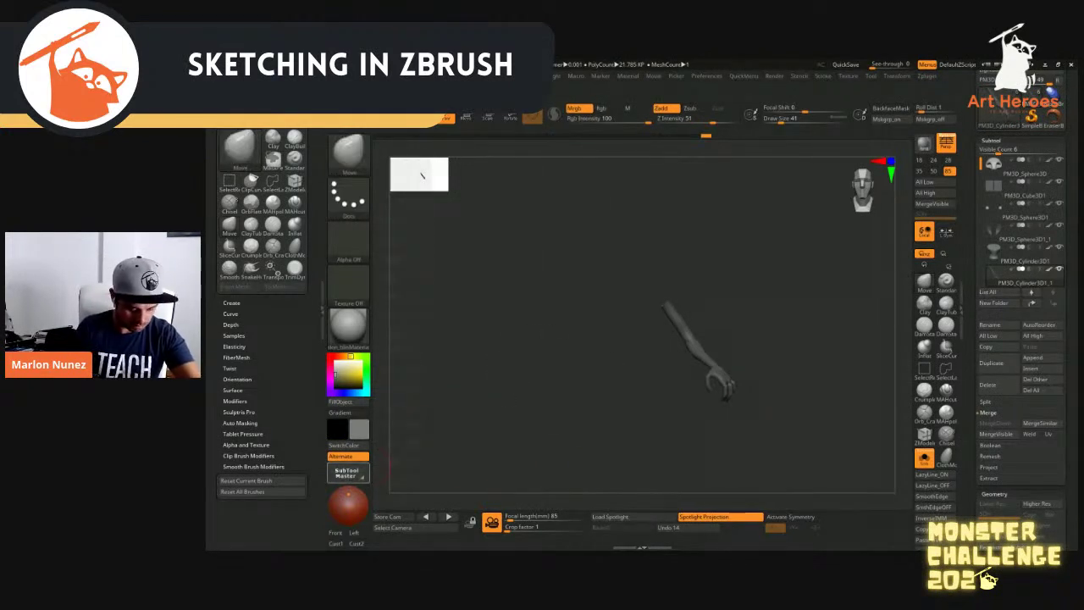
Mirror the remaining arm across the X axis with SubTool Master, merging into one subtool, and show the whole character again
left_click(347, 472)
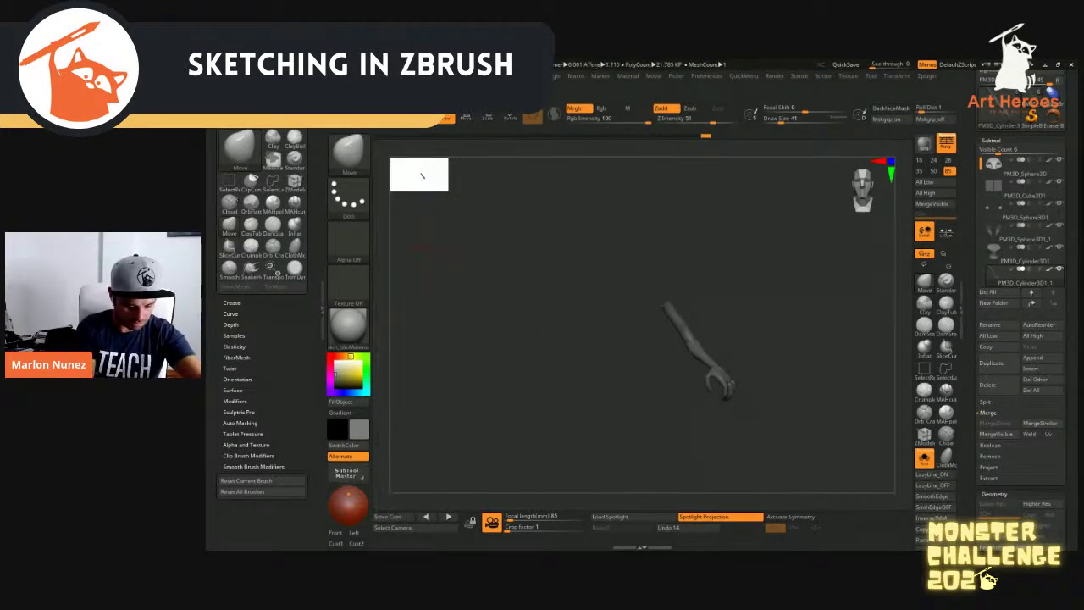
left_click(347, 473)
left_click(404, 243)
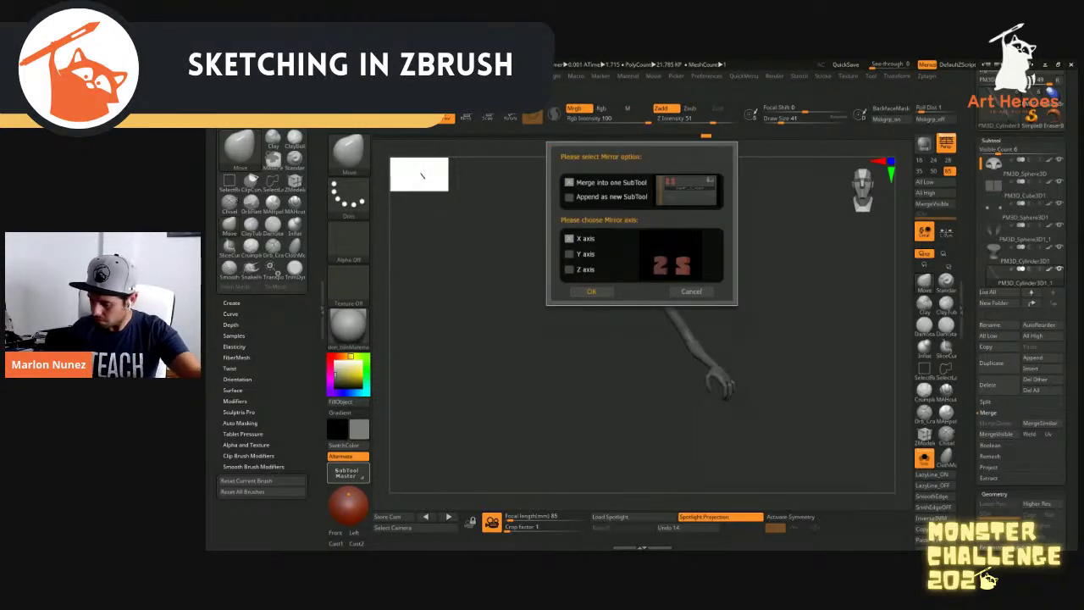
left_click(592, 290)
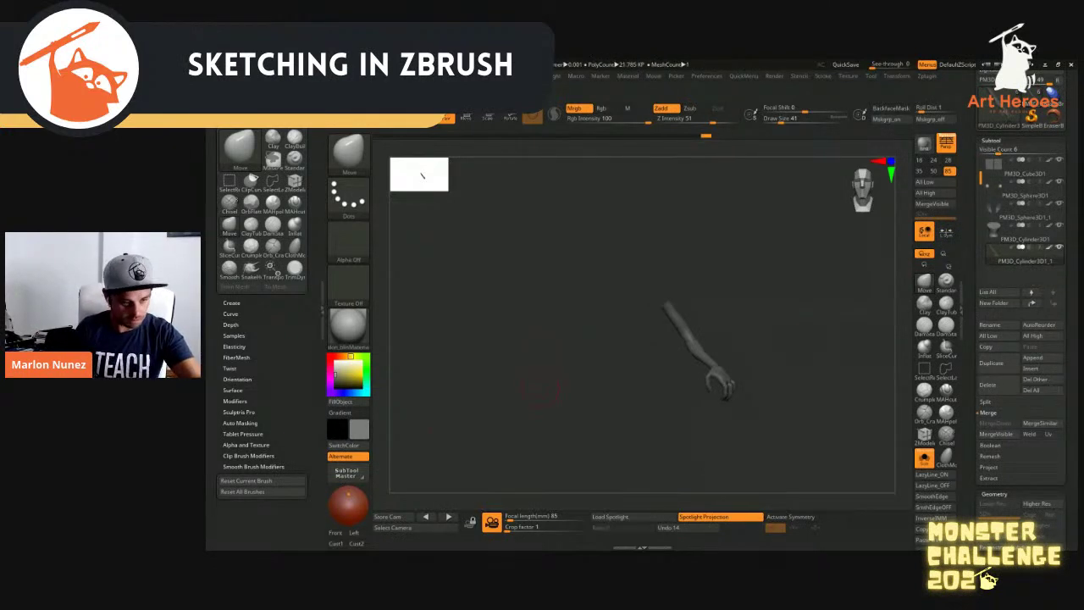
left_click(347, 472)
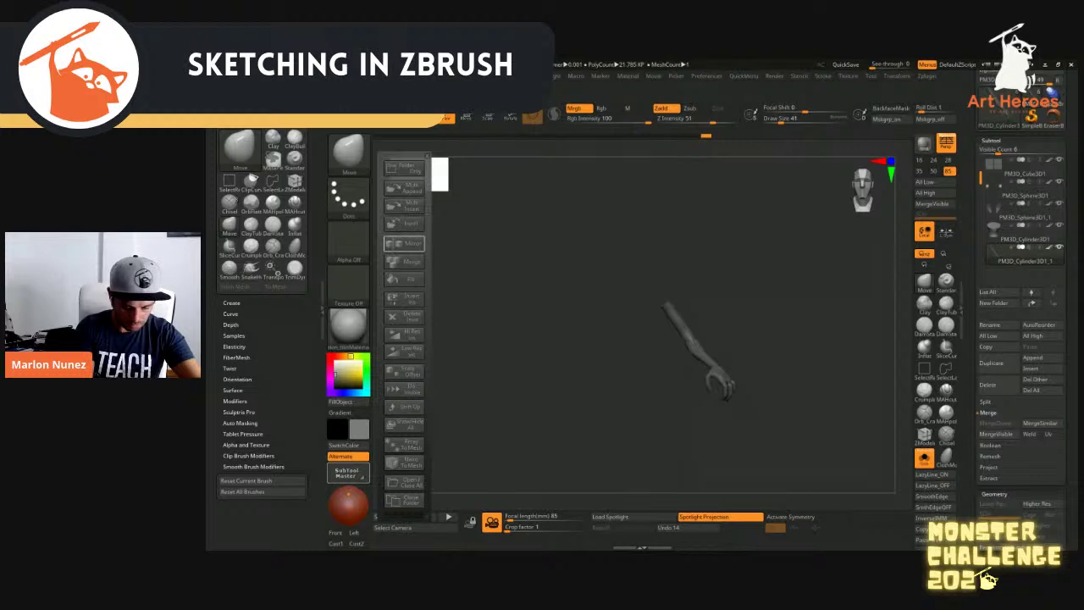
left_click(404, 243)
key("Return")
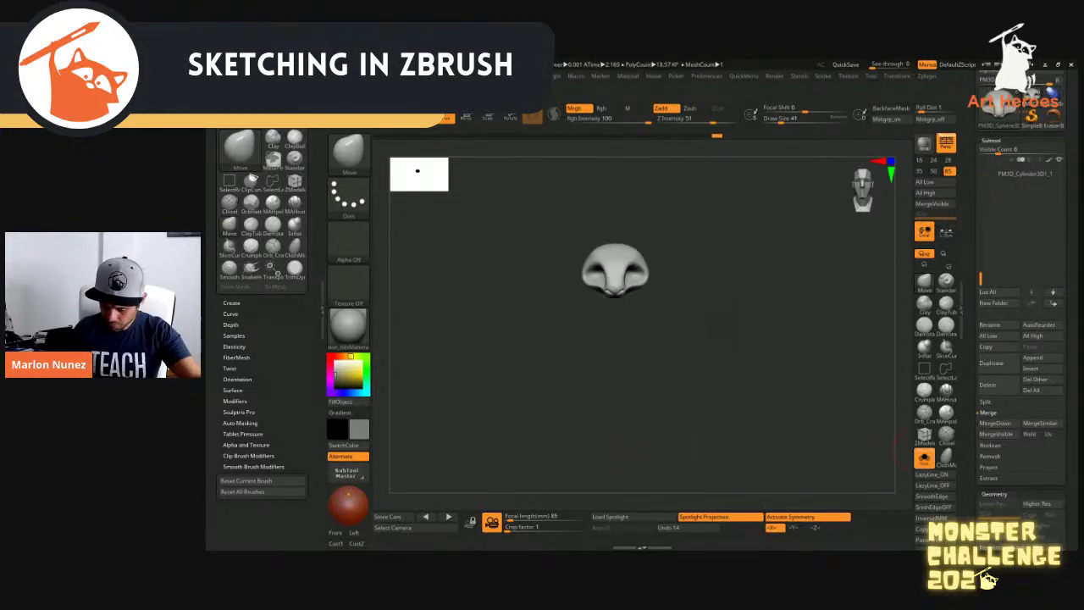
left_click(924, 457)
left_click_drag(751, 364, 752, 333)
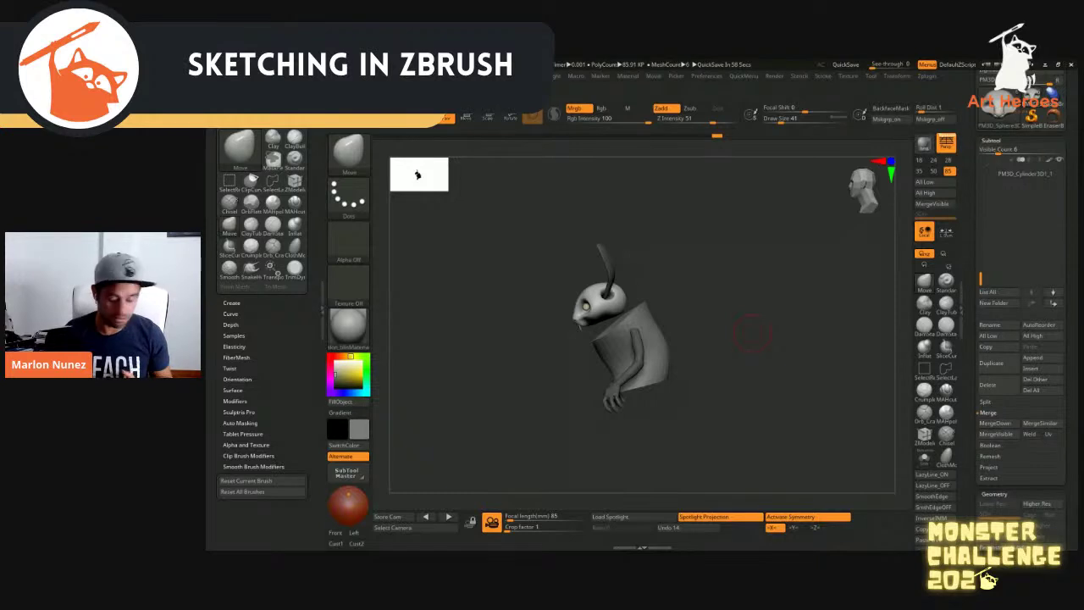
Append a Sphere3D subtool and move it behind the torso's lower back as a tail base
left_click(1037, 357)
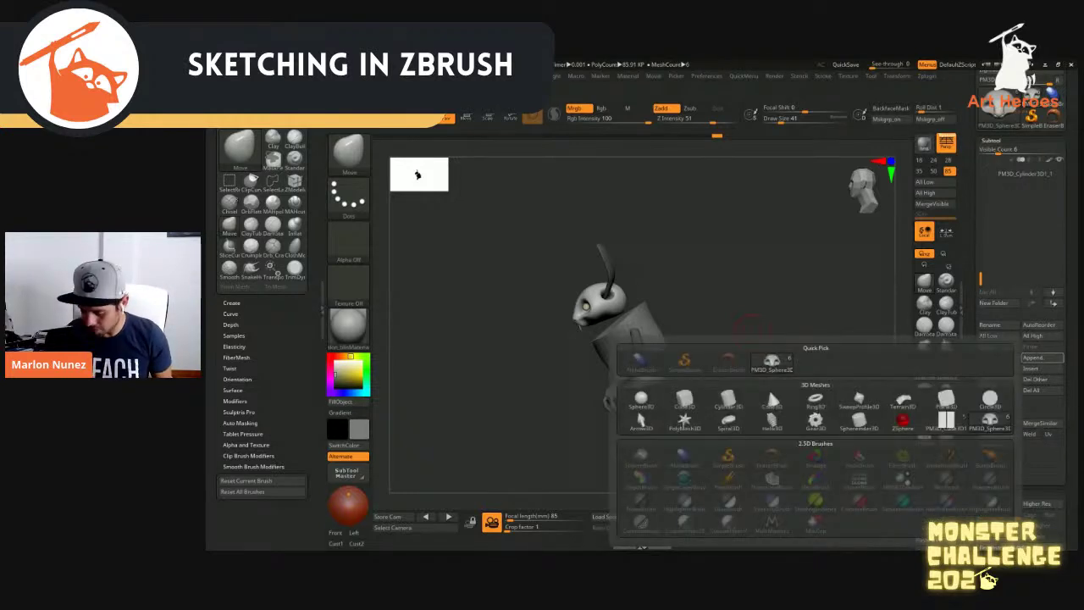
left_click(641, 399)
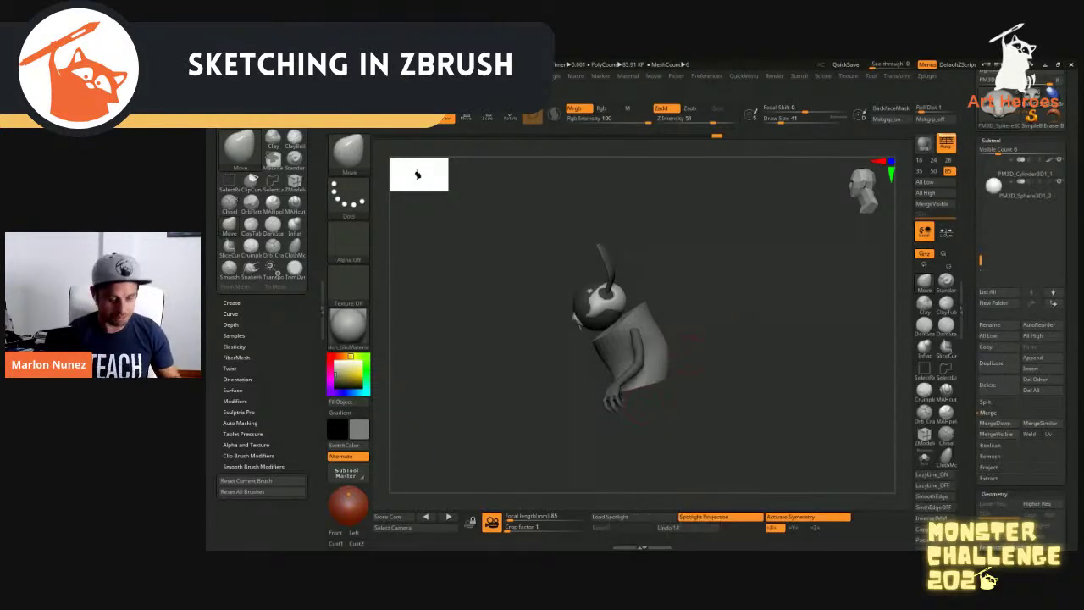
key("w")
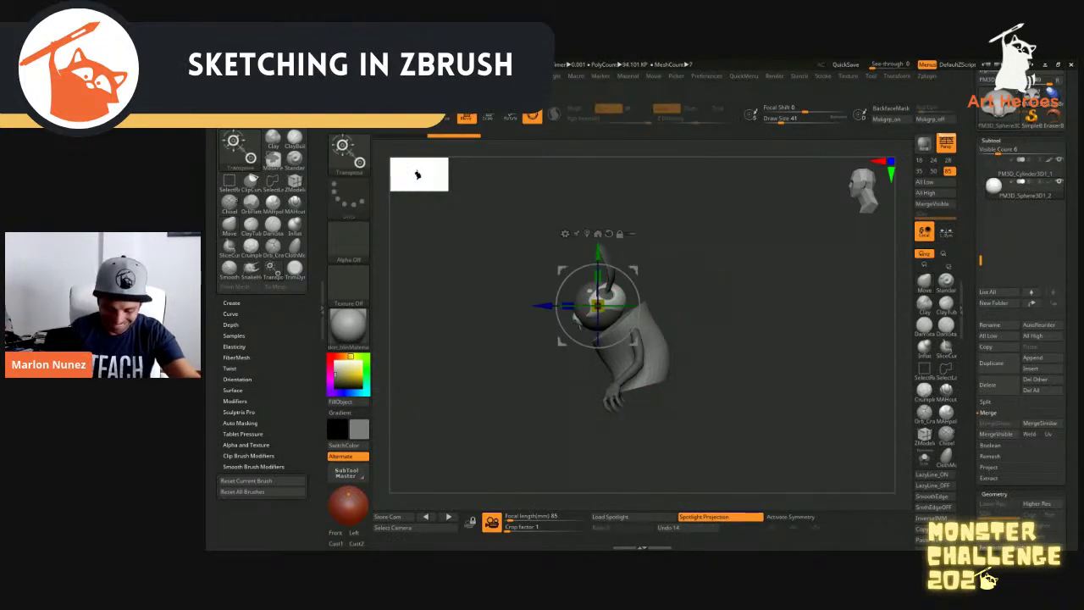
left_click_drag(597, 305, 682, 366)
key("q")
left_click_drag(796, 355, 710, 333)
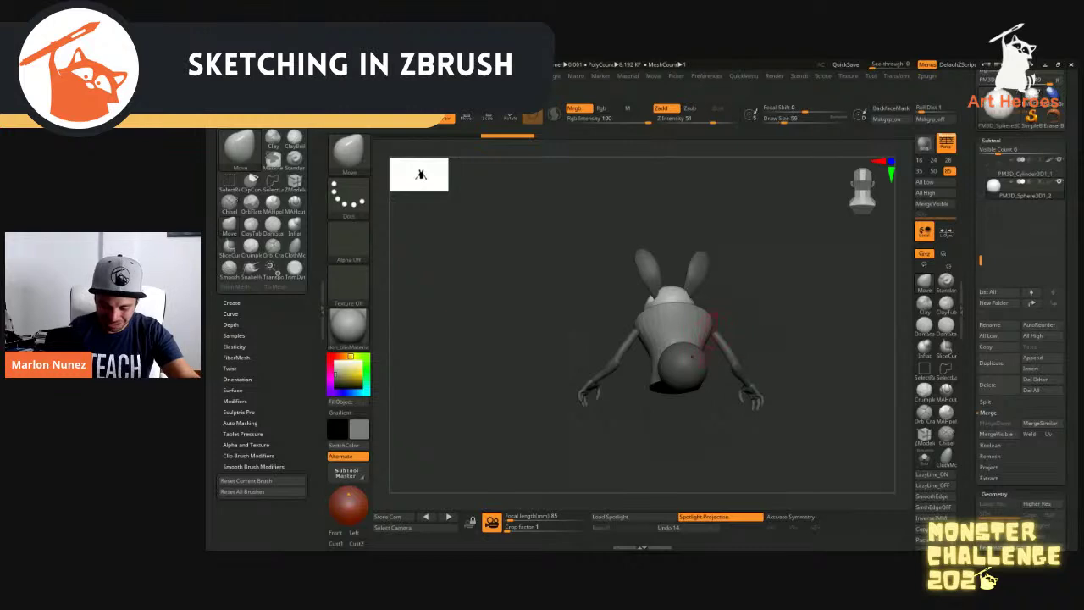
Turn on X symmetry and pull the sphere's upper part into a tapered tail using a larger Move brush
right_click_drag(683, 357, 700, 348)
key("x")
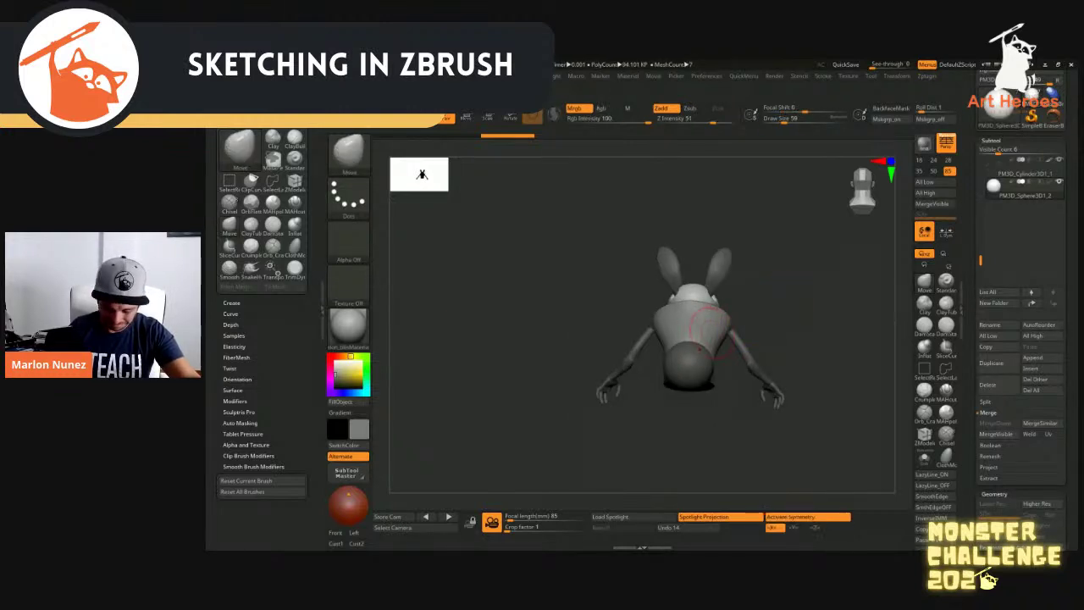
key("s")
left_click_drag(689, 344, 692, 329)
right_click_drag(692, 333, 779, 333)
key("bracketright")
mouse_move(686, 336)
left_mouse_down()
mouse_move(681, 322)
mouse_move(698, 348)
left_mouse_up()
key("s")
mouse_move(700, 362)
right_mouse_down()
mouse_move(735, 366)
mouse_move(701, 364)
right_mouse_up()
Scale the tail down with the gizmo and touch up its teardrop outline with the Move brush
key("w")
left_click_drag(664, 366, 642, 378)
right_click_drag(746, 366, 688, 366, "shift")
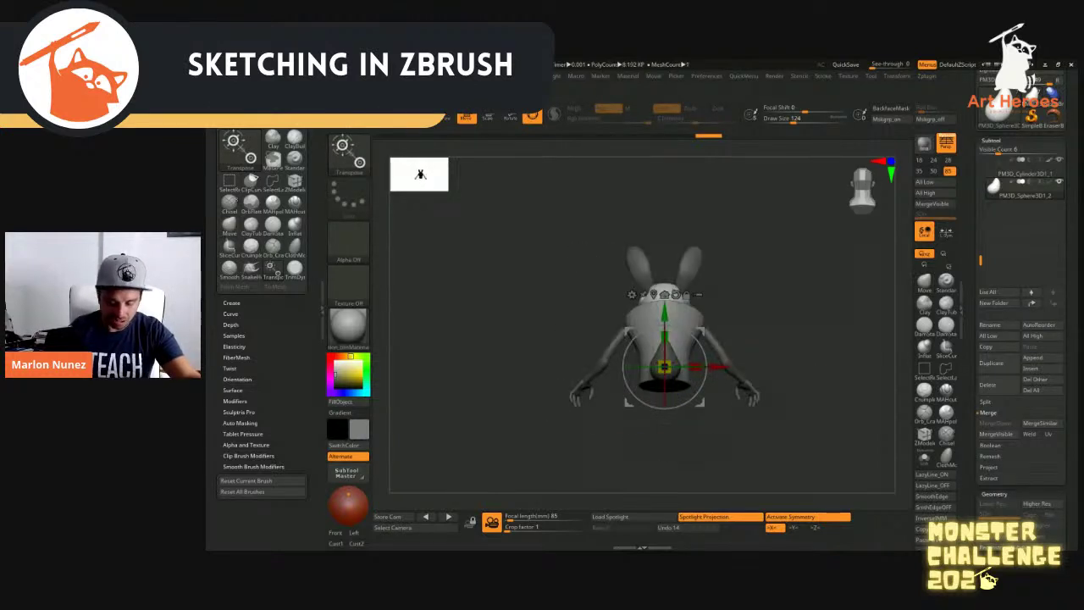
key("q")
left_click_drag(690, 365, 686, 369)
key("shift")
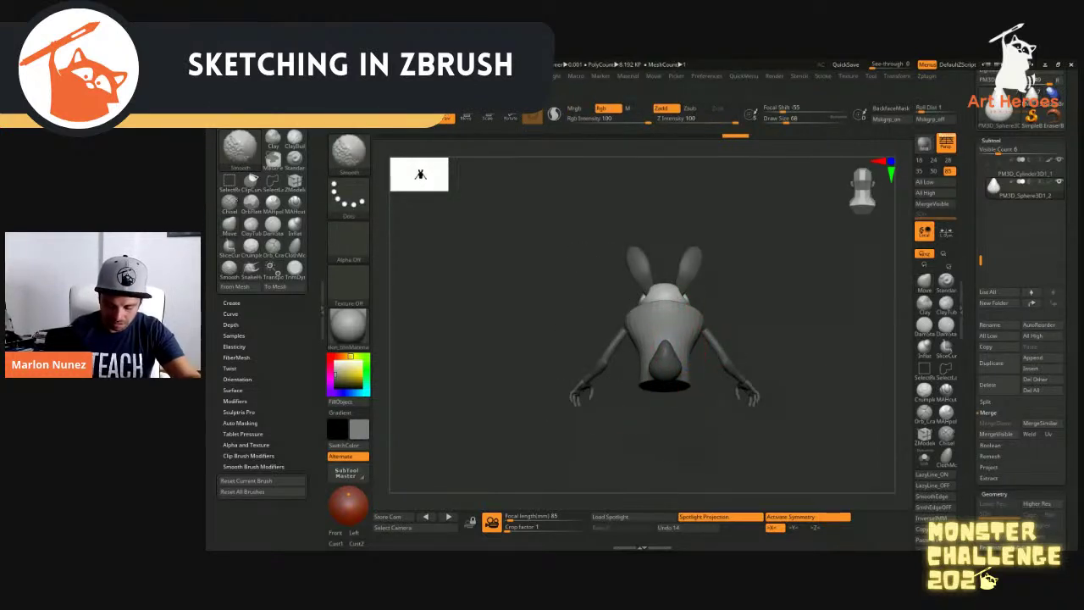
mouse_move(681, 338)
right_mouse_down()
mouse_move(724, 341)
mouse_move(671, 361)
right_mouse_up()
left_click_drag(660, 369, 651, 365)
Shape the tail's profile and upper tip from several angles with the Move brush
key("s")
mouse_move(651, 365)
right_mouse_down()
mouse_move(717, 337)
mouse_move(652, 346)
right_mouse_up()
left_click_drag(674, 347, 661, 348)
left_click_drag(650, 350, 647, 349)
key("s")
right_click_drag(716, 346, 652, 345)
right_click_drag(716, 315, 657, 342)
key("s")
left_click_drag(667, 337, 661, 337)
Isolate the tail and bend its pointed upper end in side view with the Move brush
key("alt+s")
right_click_drag(716, 339, 654, 327)
key("s")
key("s")
mouse_move(654, 327)
left_mouse_down()
mouse_move(643, 327)
mouse_move(659, 338)
left_mouse_up()
right_click_drag(659, 337, 674, 331, "shift")
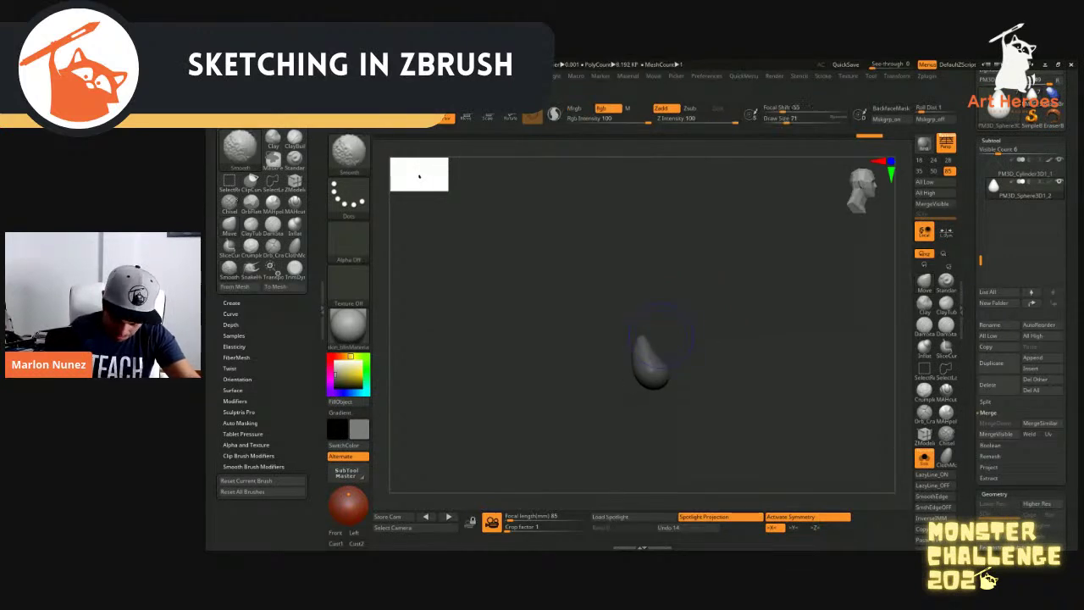
Smooth the tail's bent tip, bring the other body parts back into view and pick a lighter grey colour for the tail
left_click_drag(642, 338, 650, 342)
key("alt+s")
right_click_drag(716, 335, 640, 356, "shift")
left_click(607, 389, "alt")
left_click(593, 358, "alt")
key("alt+s")
key("alt+s")
left_click(336, 366)
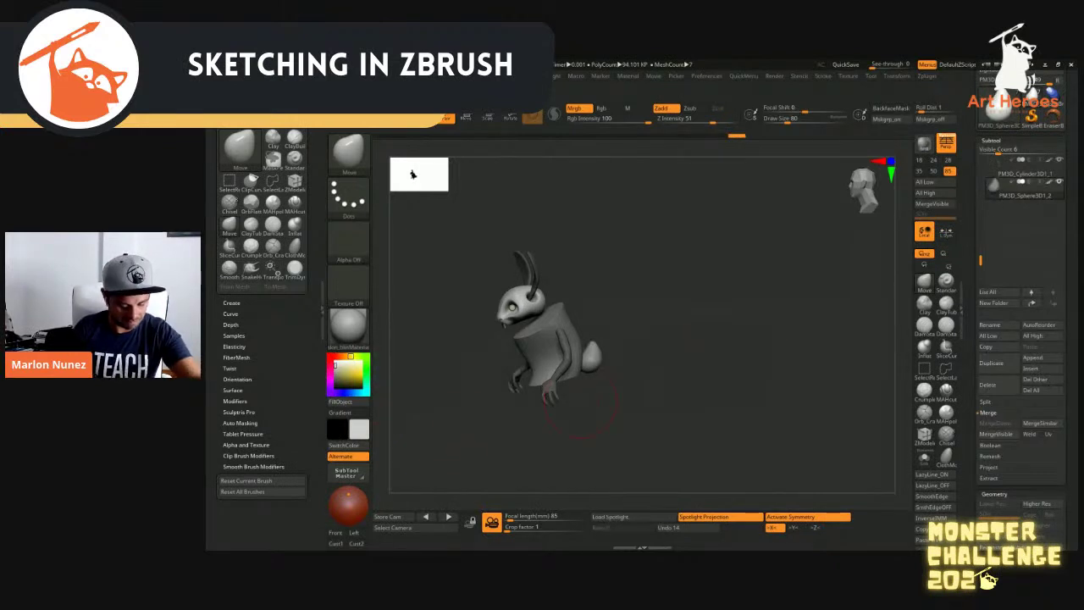
Make the arms the active subtool in front view and switch to the Inflate brush
left_click(554, 390, "alt")
right_click_drag(644, 361, 763, 356, "shift")
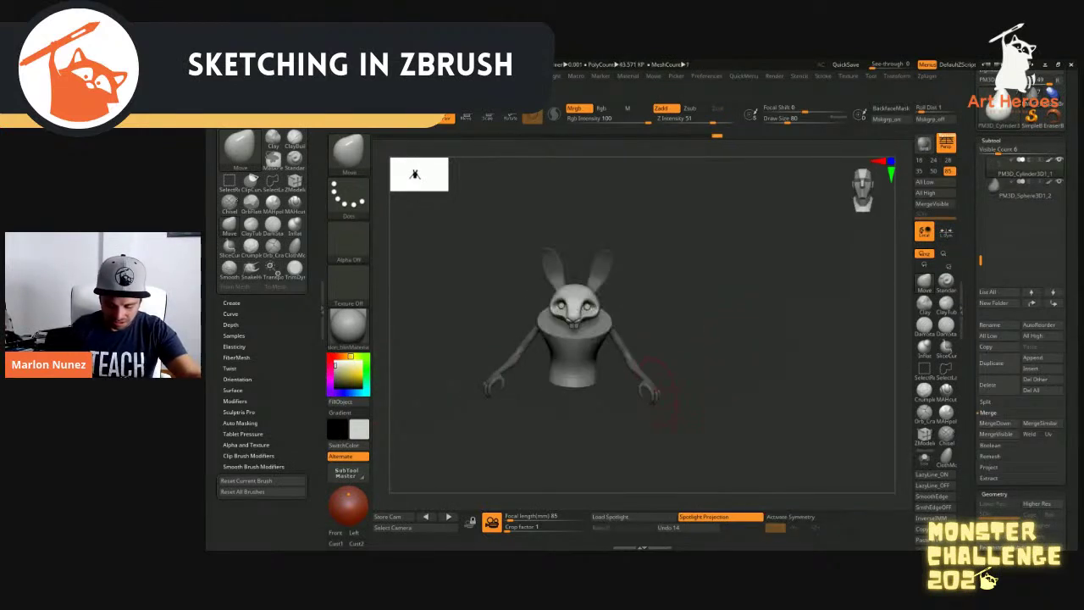
right_click_drag(690, 365, 756, 371, "ctrl")
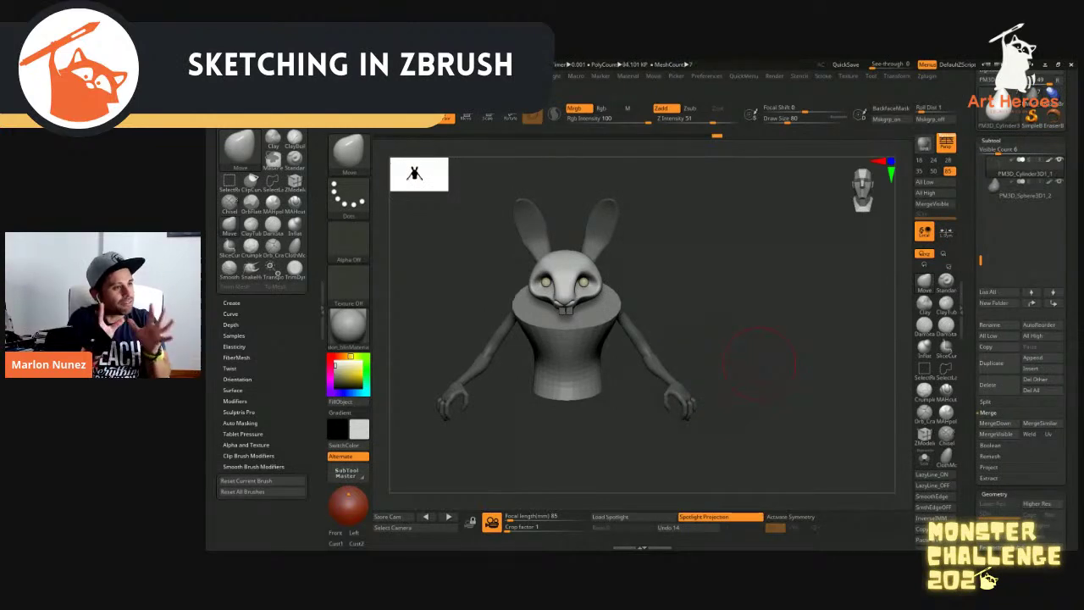
key("b")
key("i")
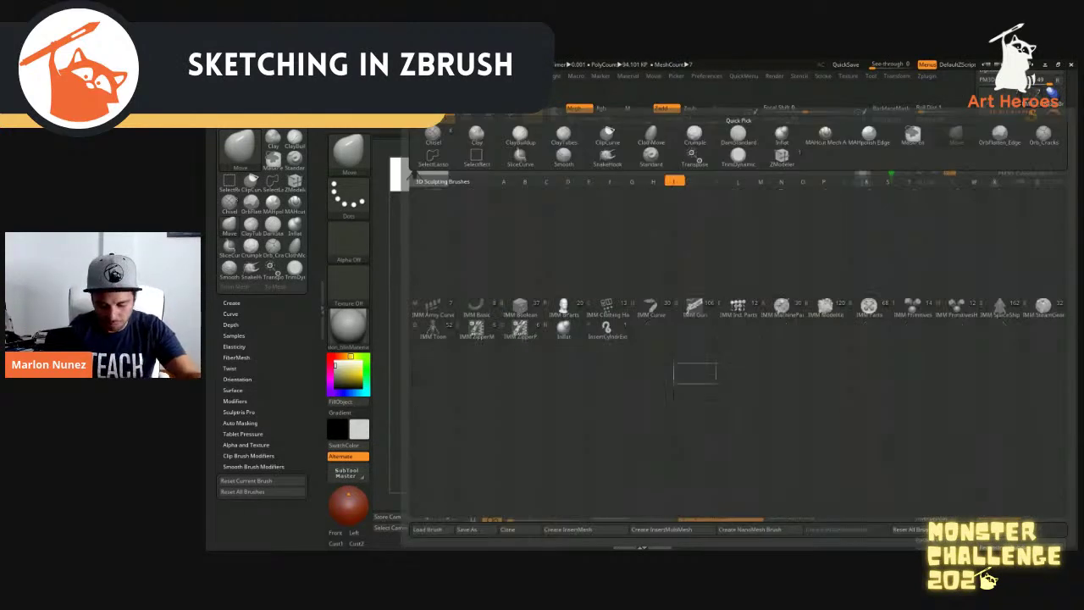
key("n")
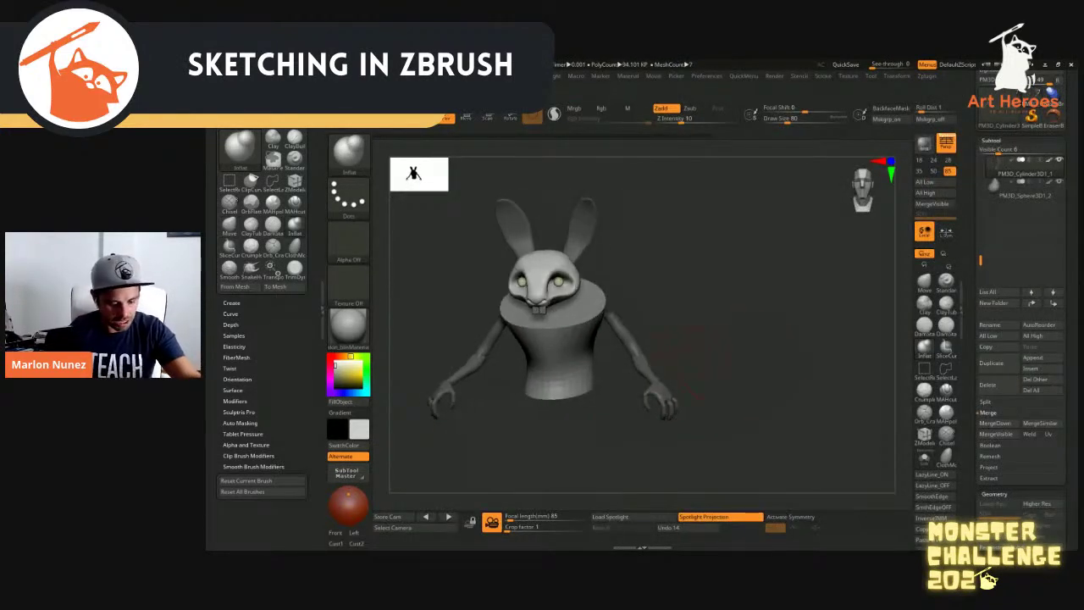
key("b")
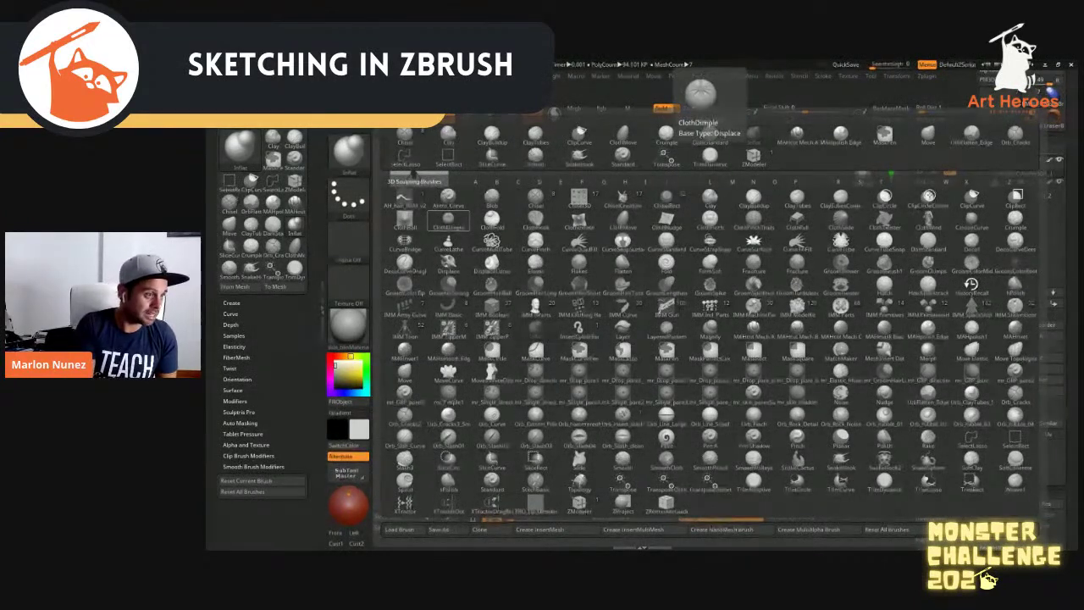
key("c")
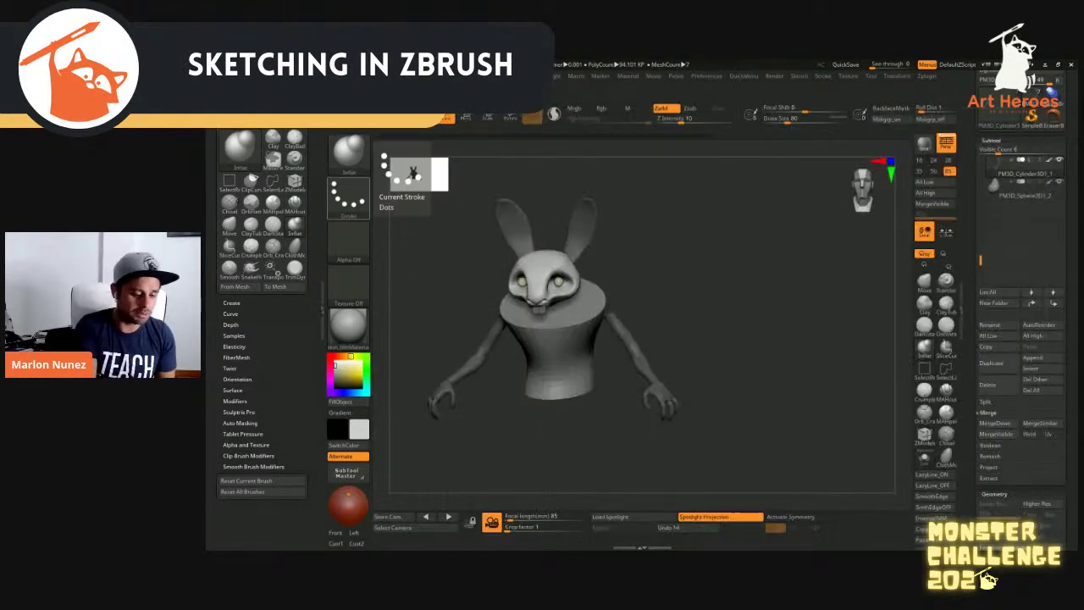
left_click(348, 153)
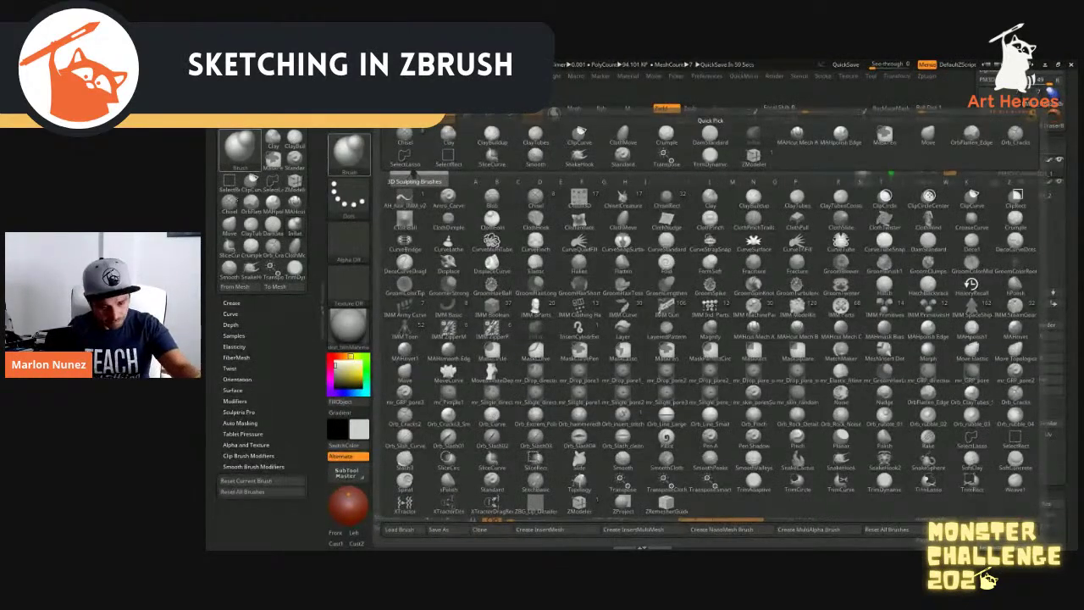
key("Escape")
key("b")
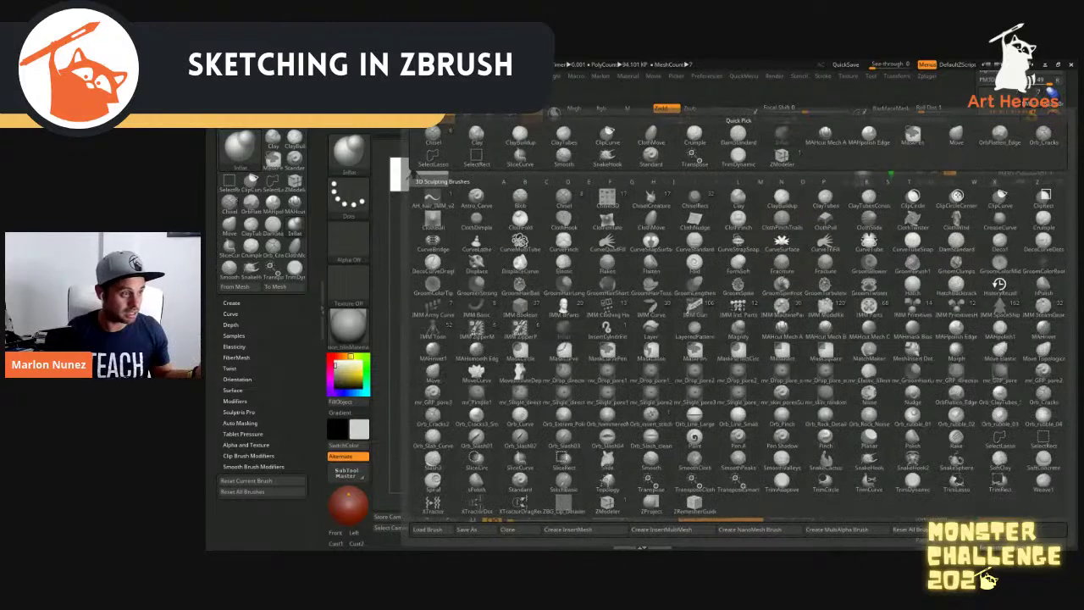
key("i")
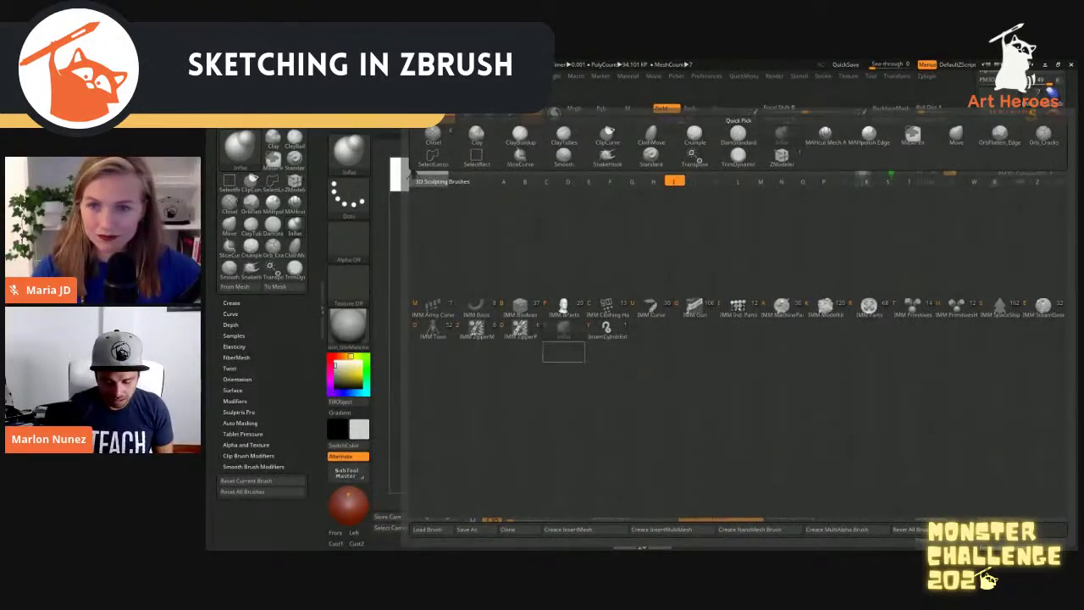
key("Escape")
Switch to the Move brush, turn on X symmetry and adjust the shape of the forearms
left_click_drag(667, 345, 657, 363)
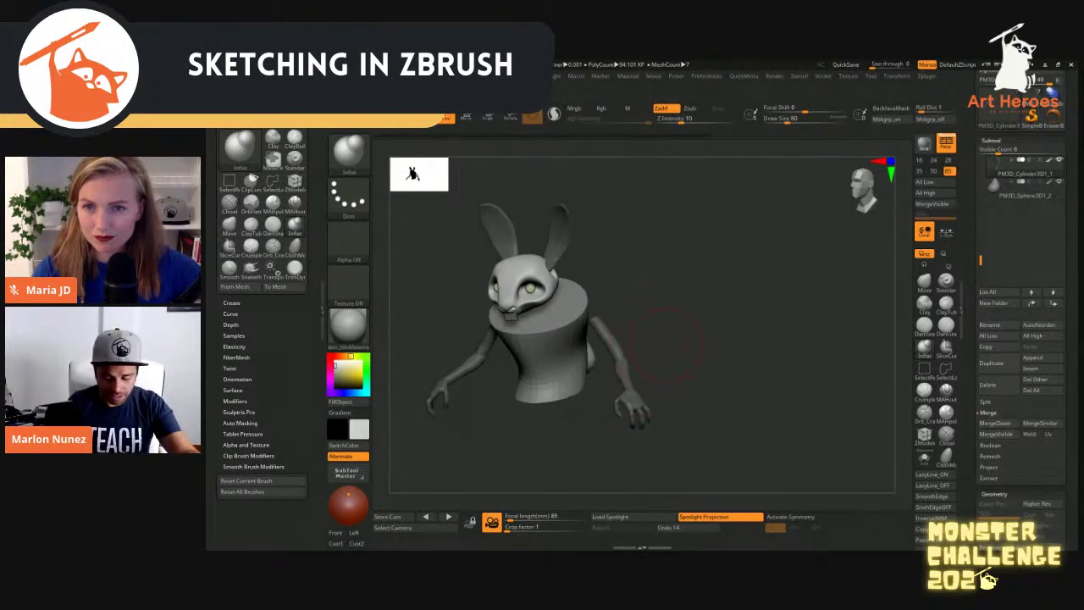
left_click(635, 366)
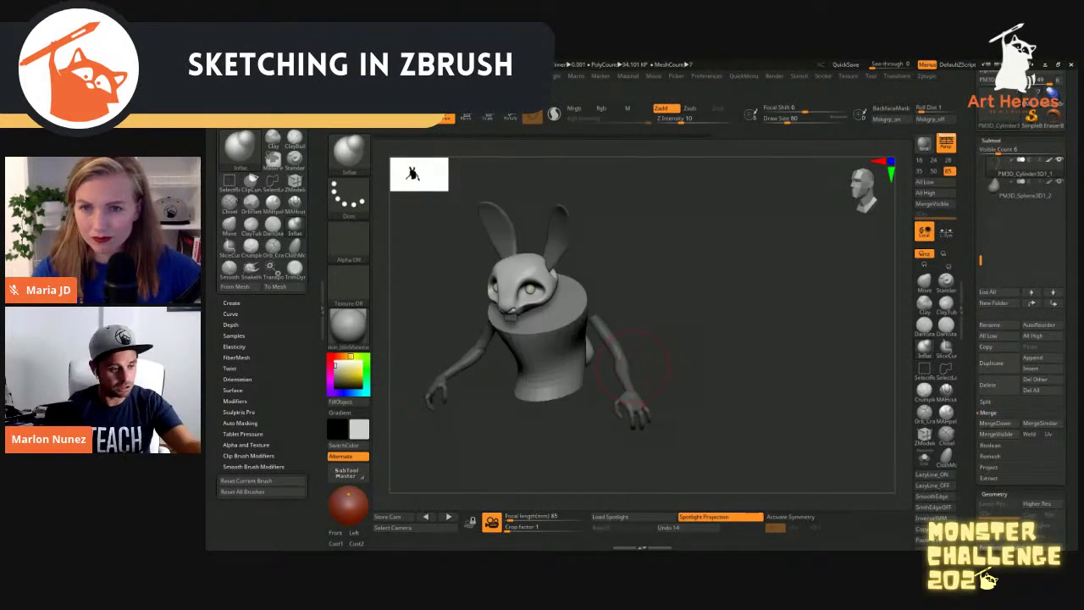
key("b")
key("m")
key("v")
key("x")
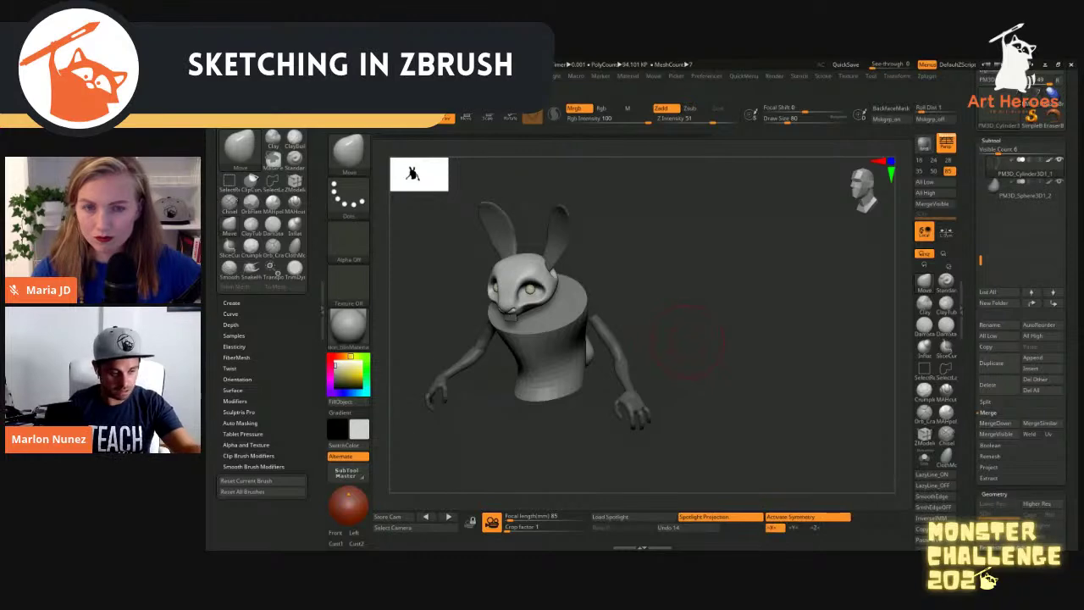
left_click_drag(652, 362, 659, 358)
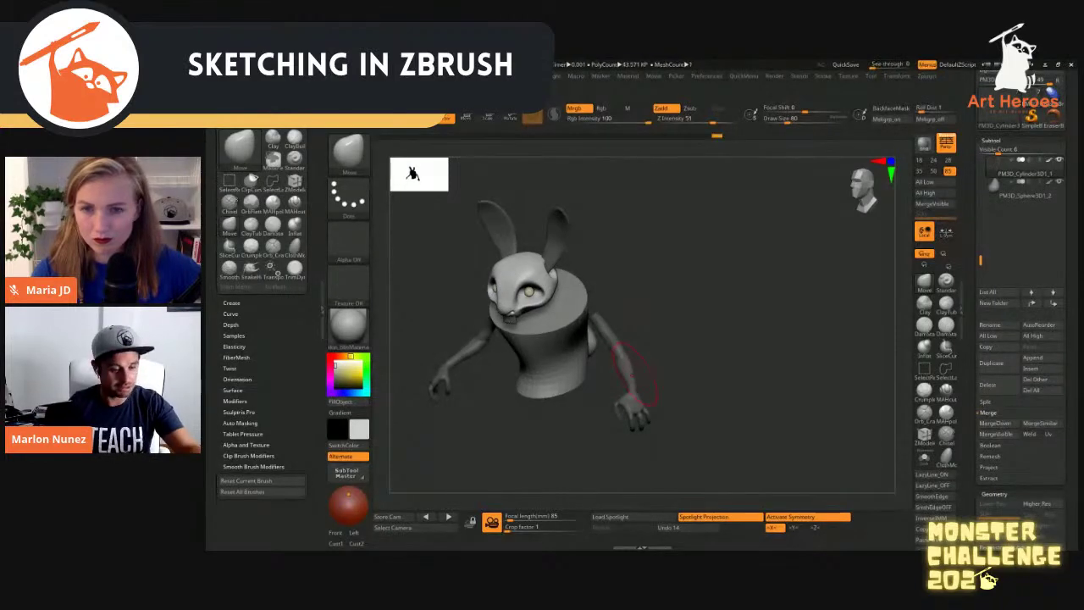
Thicken the forearms and hands with the Inflate brush, using a larger draw size of 145
key("b")
key("i")
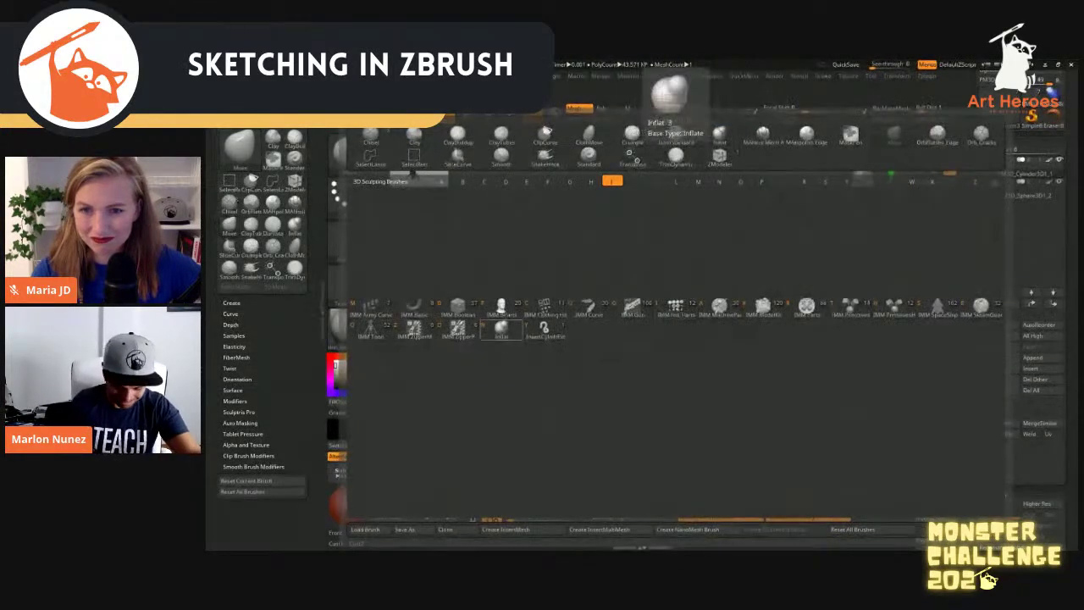
key("n")
left_click_drag(642, 428, 678, 436)
left_click_drag(743, 398, 713, 372)
left_click_drag(673, 457, 607, 400, "ctrl")
mouse_move(660, 370)
left_mouse_down("shift")
mouse_move(621, 364)
mouse_move(628, 343)
left_mouse_up("shift")
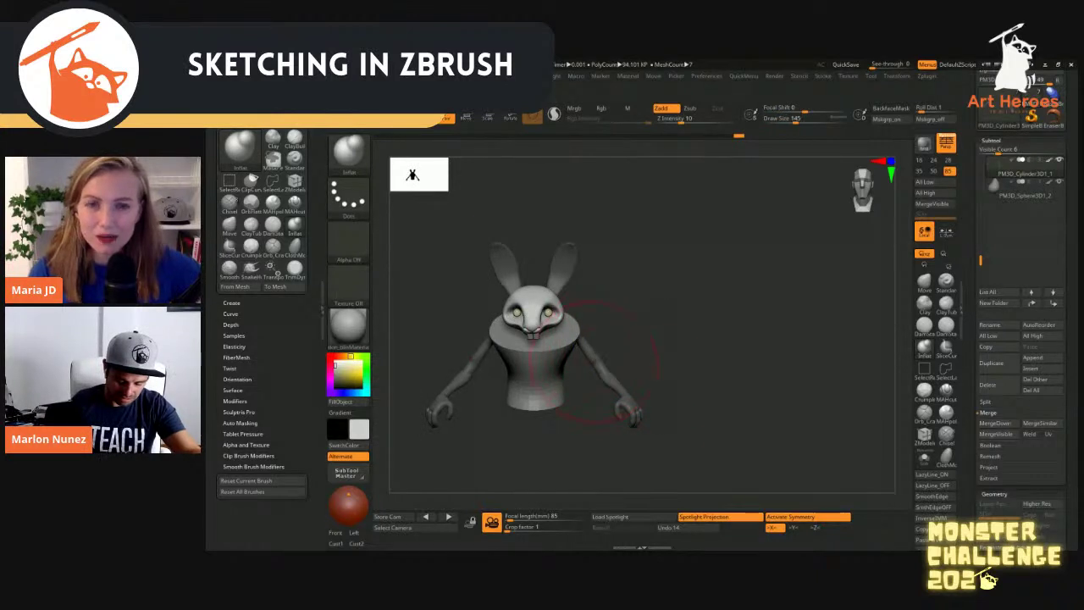
mouse_move(622, 368)
left_mouse_down()
mouse_move(593, 354)
mouse_move(603, 343)
left_mouse_up()
Push the upper arms into position beside the torso with the Move brush
key("b")
key("m")
key("v")
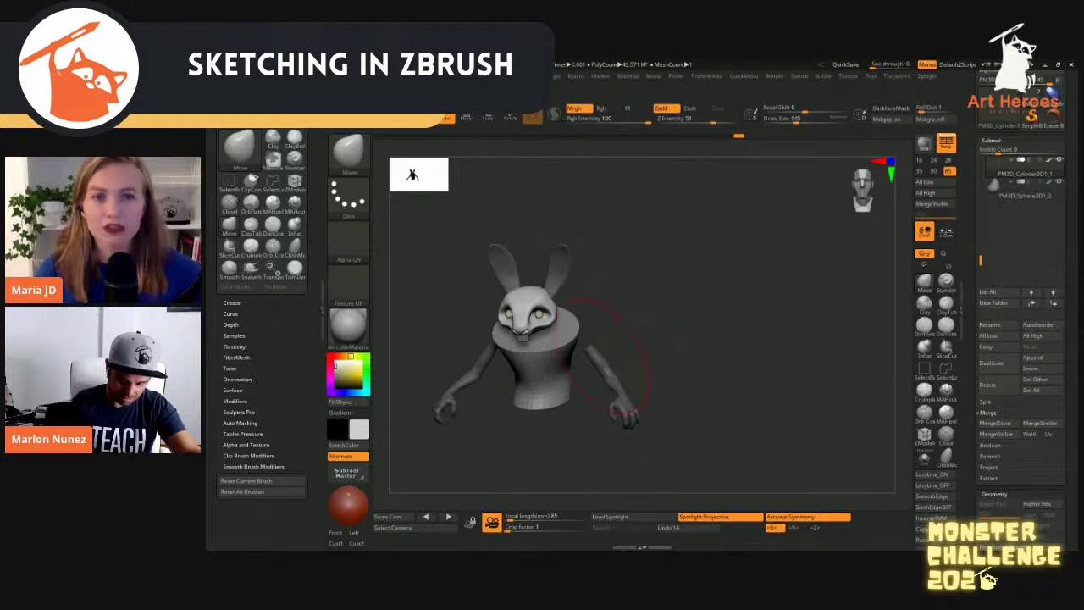
left_click_drag(592, 309, 657, 355)
Rescale and reposition the mirrored arms against the torso with the gizmo
key("w")
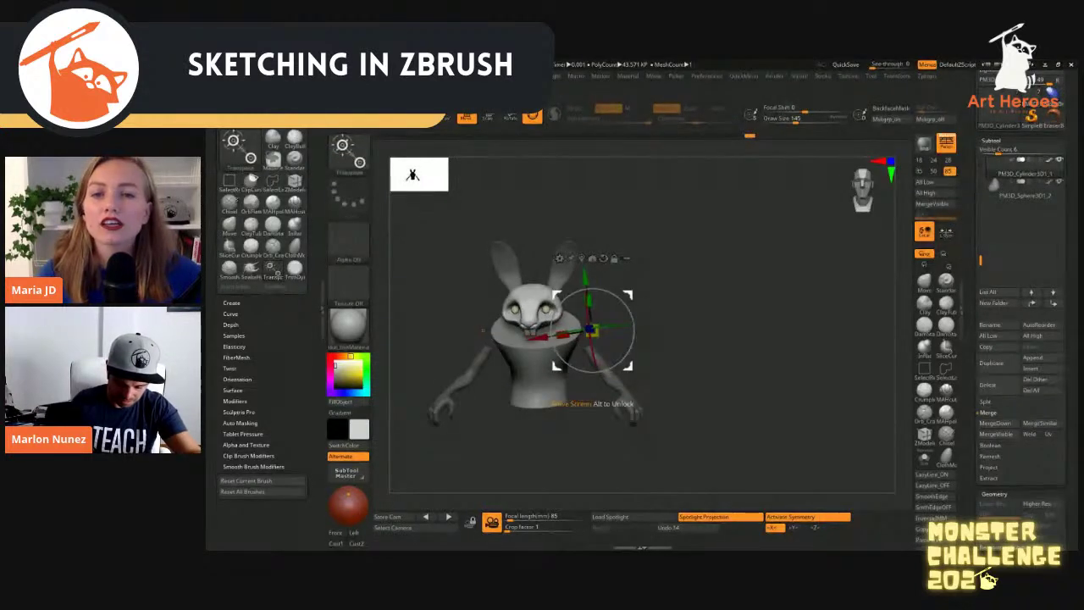
mouse_move(627, 296)
left_mouse_down()
mouse_move(622, 283)
mouse_move(625, 304)
left_mouse_up()
key("ctrl+z")
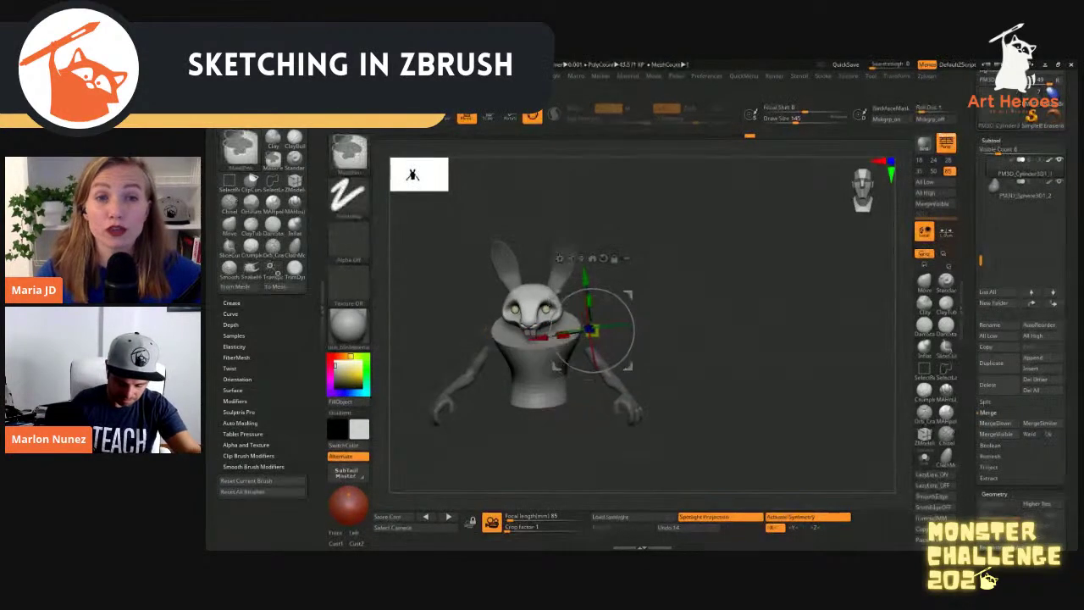
mouse_move(658, 339)
left_mouse_down()
mouse_move(688, 354)
mouse_move(762, 355)
mouse_move(659, 354)
left_mouse_up()
left_click_drag(555, 366, 555, 377)
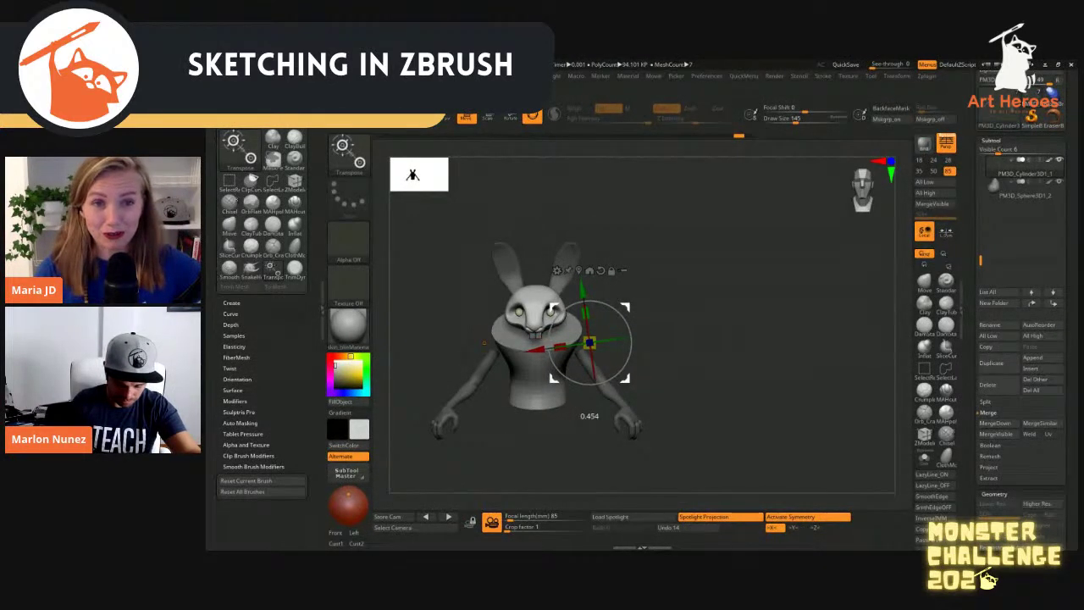
mouse_move(587, 342)
left_mouse_down()
mouse_move(596, 331)
mouse_move(590, 339)
left_mouse_up()
left_click_drag(694, 356, 830, 356, "alt")
left_click_drag(627, 331, 630, 330)
left_click_drag(830, 355, 728, 356, "shift")
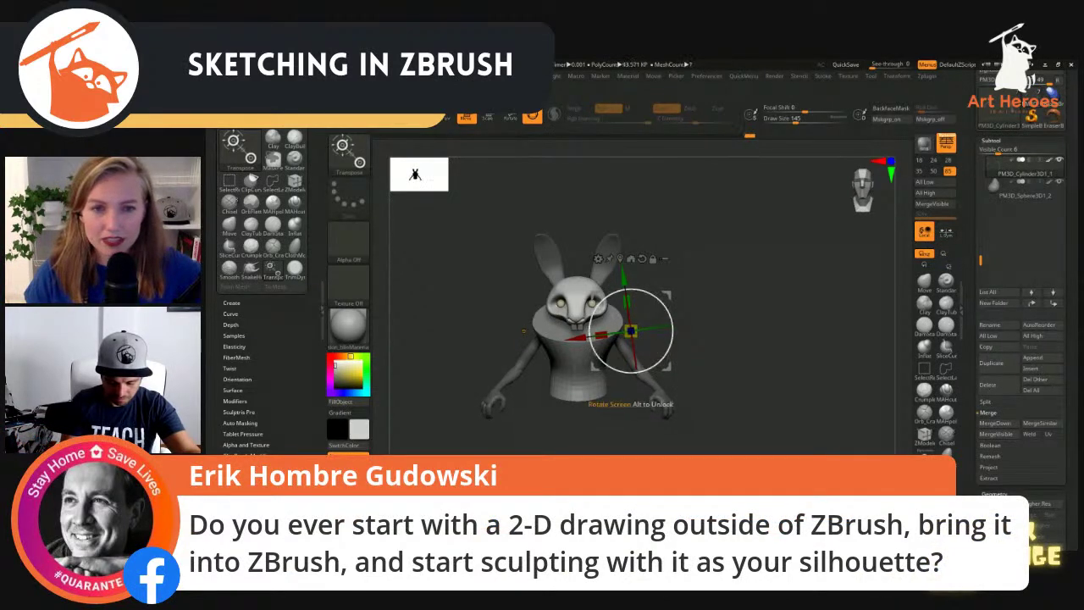
key("q")
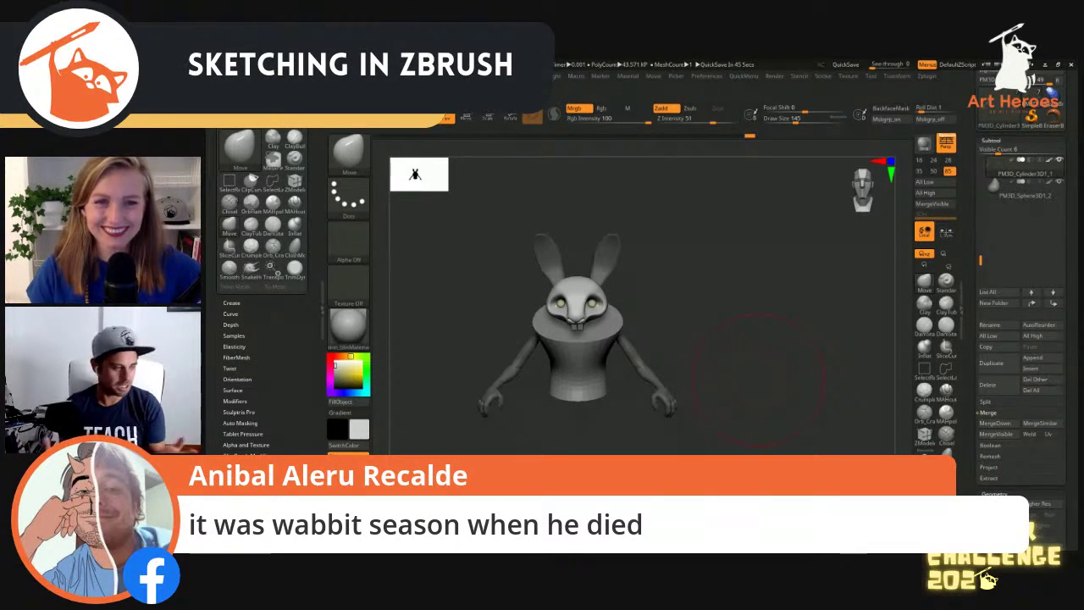
Select the torso and pull its lower end into a rounded shape with a smaller Move brush
key("s")
mouse_move(752, 322)
left_mouse_down("alt")
mouse_move(786, 306)
mouse_move(777, 308)
left_mouse_up("alt")
left_click(603, 384, "alt")
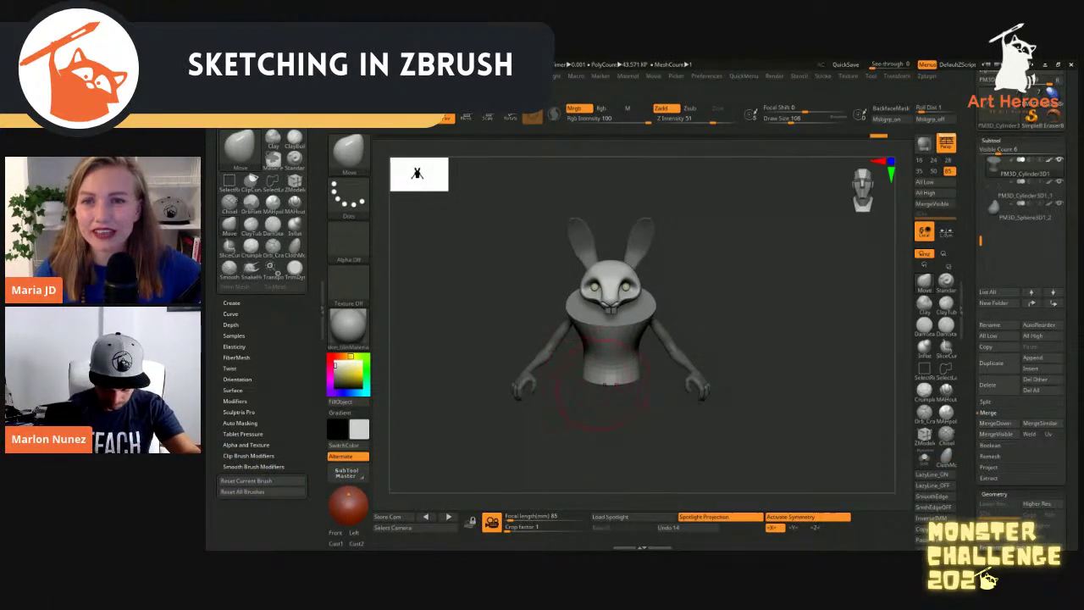
mouse_move(605, 383)
left_mouse_down()
mouse_move(609, 424)
mouse_move(610, 403)
mouse_move(596, 396)
mouse_move(605, 383)
mouse_move(623, 390)
mouse_move(613, 381)
mouse_move(623, 391)
mouse_move(618, 377)
left_mouse_up()
key("s")
Select the arms again, adjust them with a larger Move brush and shift them slightly with the gizmo
left_click(554, 362, "alt")
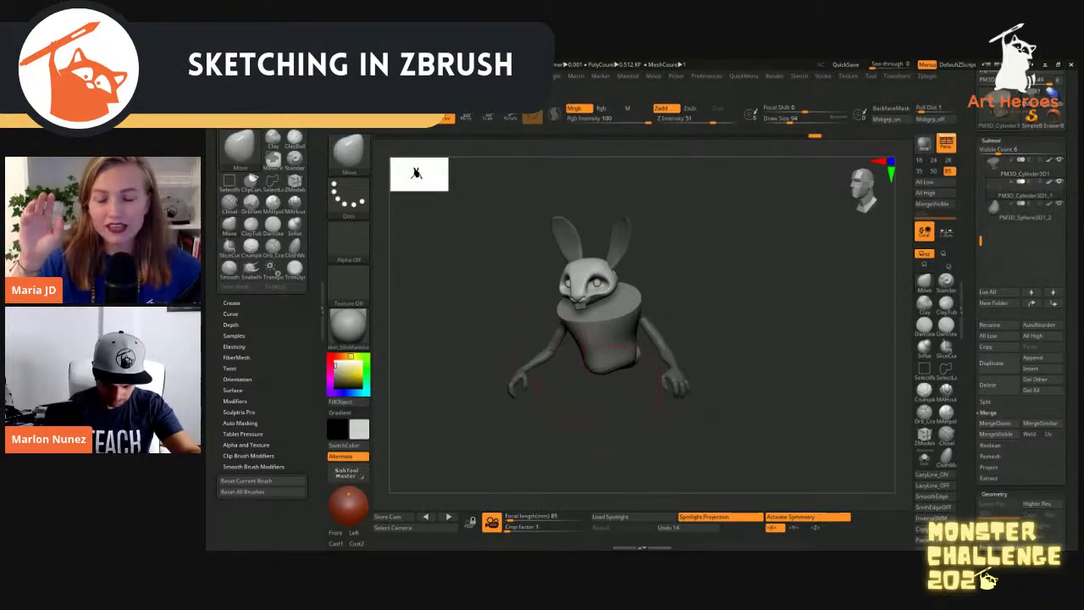
left_click_drag(711, 407, 742, 417)
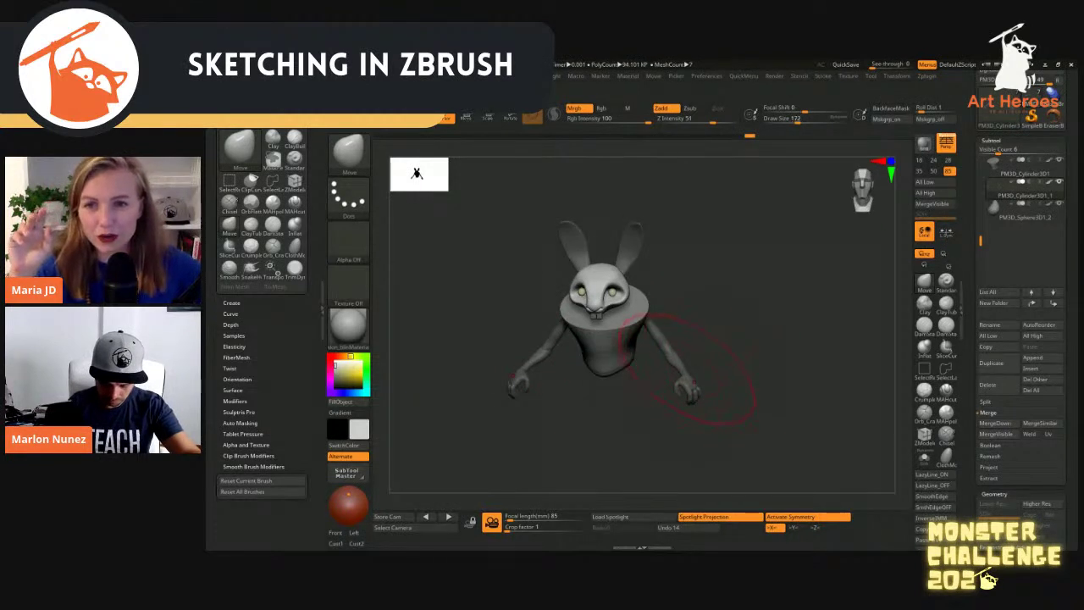
key("w")
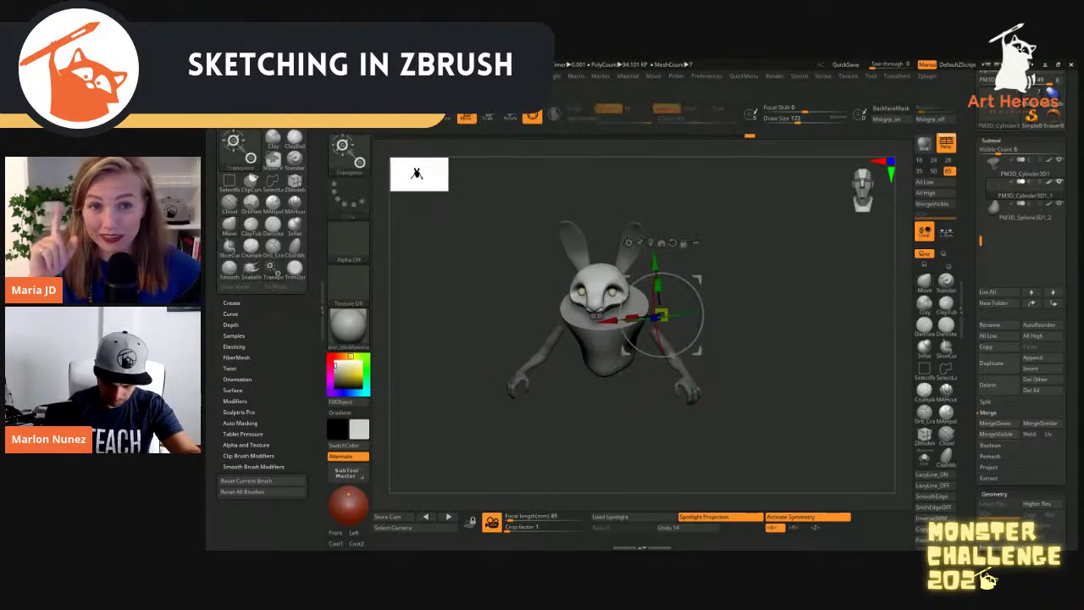
mouse_move(669, 332)
left_mouse_down()
mouse_move(671, 315)
mouse_move(666, 323)
left_mouse_up()
key("q")
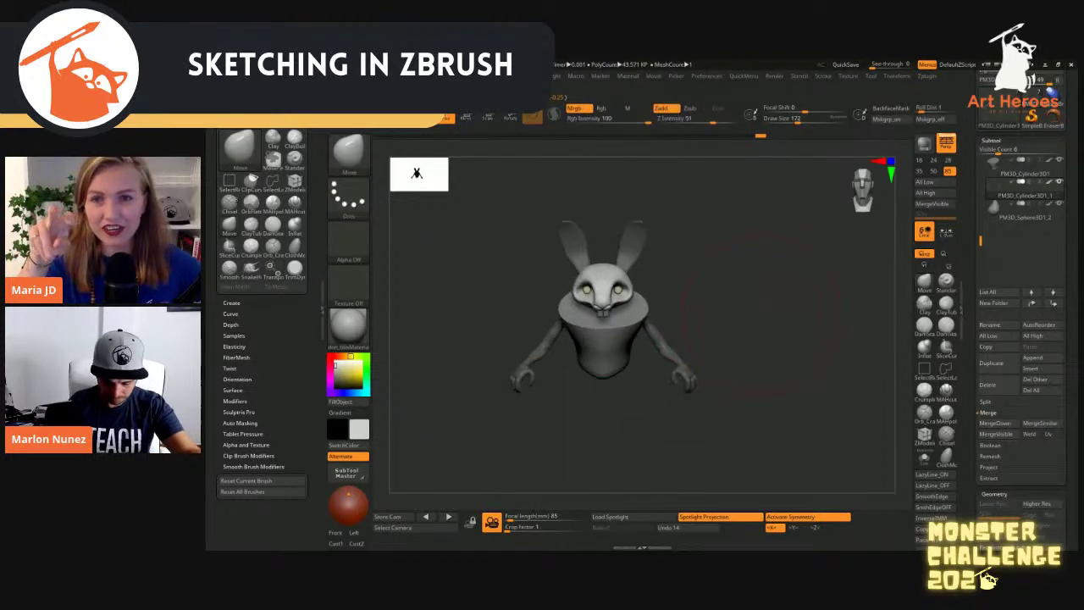
key("w")
right_click_drag(626, 349, 625, 362)
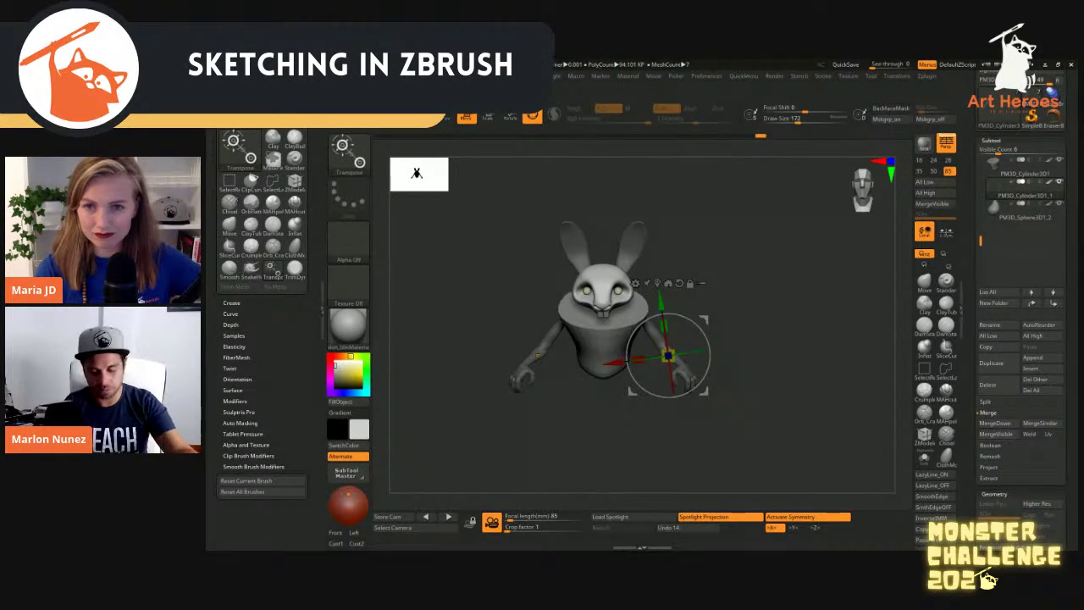
left_click_drag(668, 354, 689, 318, "alt")
key("ctrl+z")
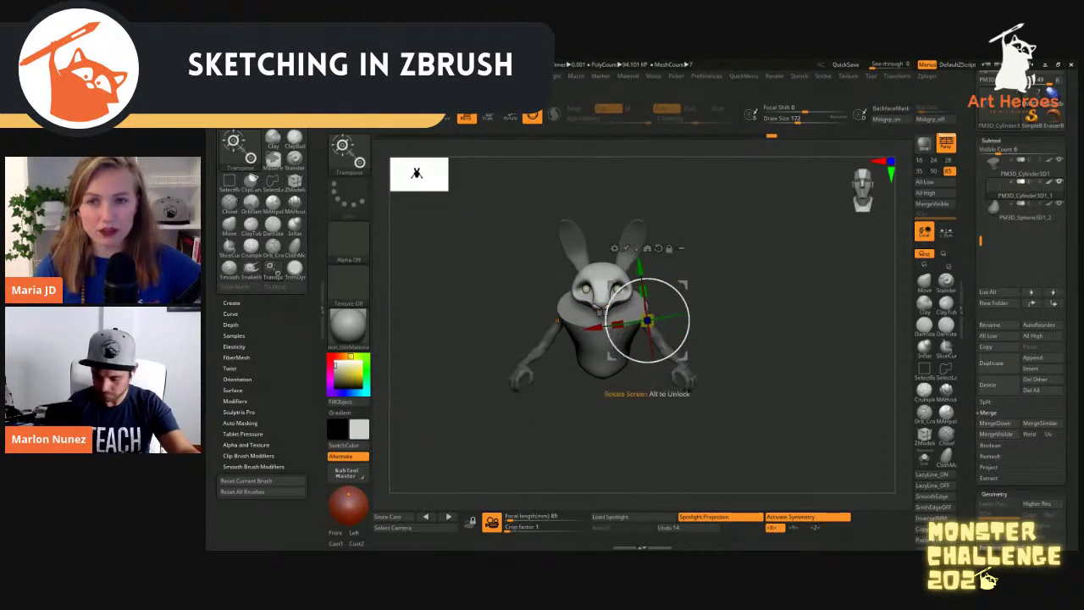
Narrow the torso's upper end with the Move brush and bring the arms closer to it with the gizmo
left_click(1020, 166)
key("q")
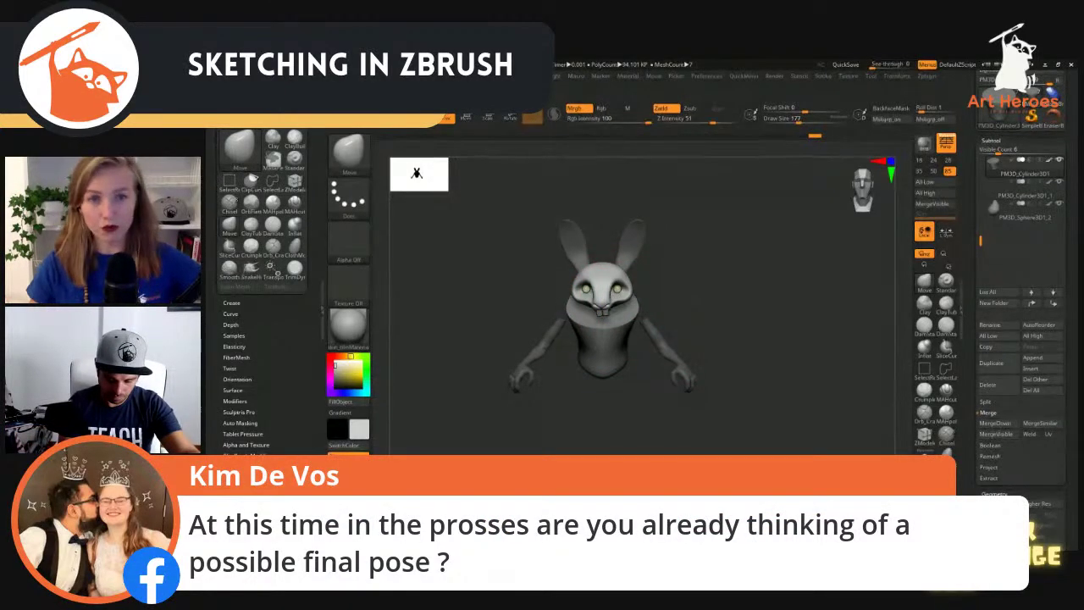
key("w")
left_click_drag(682, 285, 676, 282)
left_click_drag(805, 355, 720, 364)
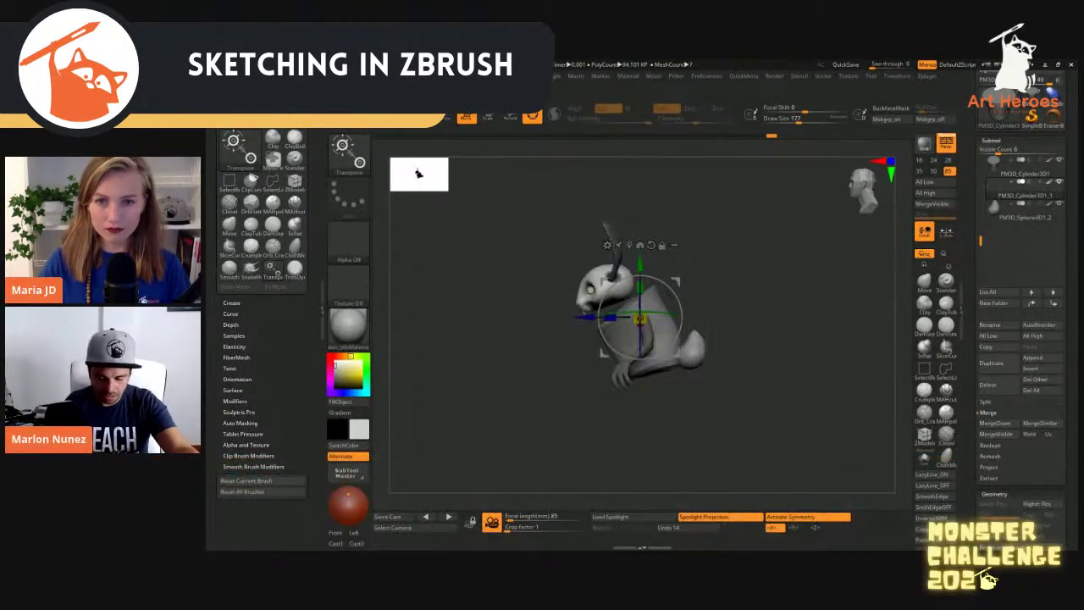
Reshape the torso's upper back in side view with the Move brush
key("q")
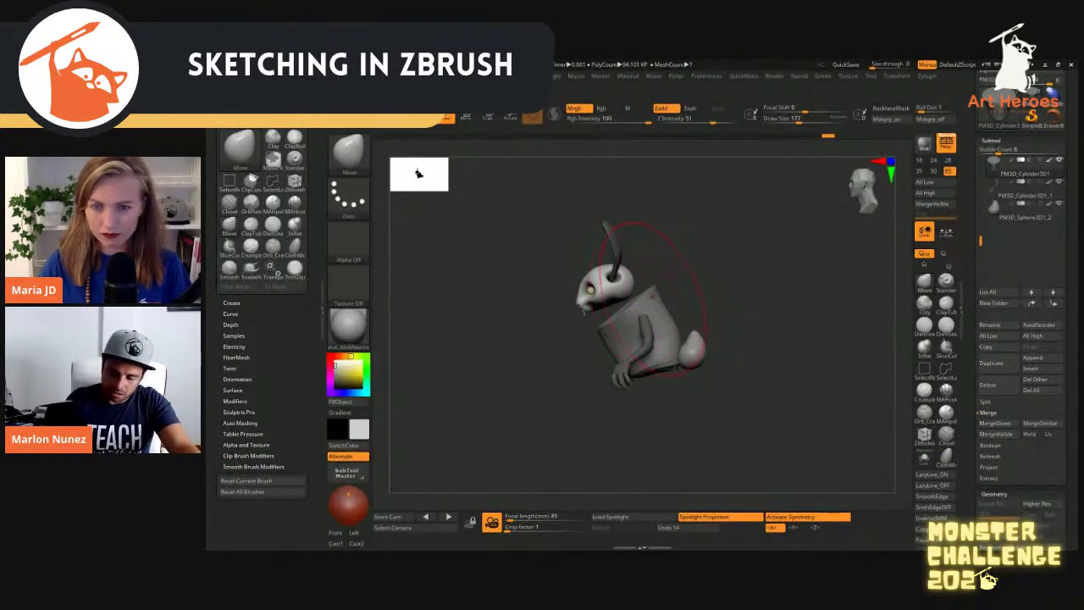
right_click_drag(656, 294, 692, 279)
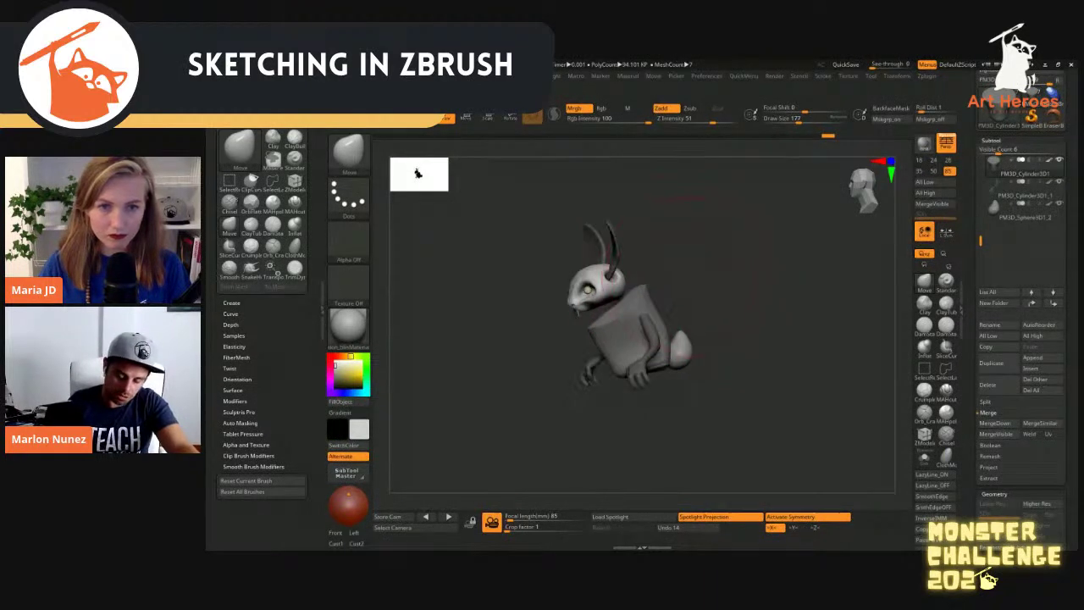
mouse_move(657, 299)
right_mouse_down()
mouse_move(725, 305)
mouse_move(688, 256)
right_mouse_up()
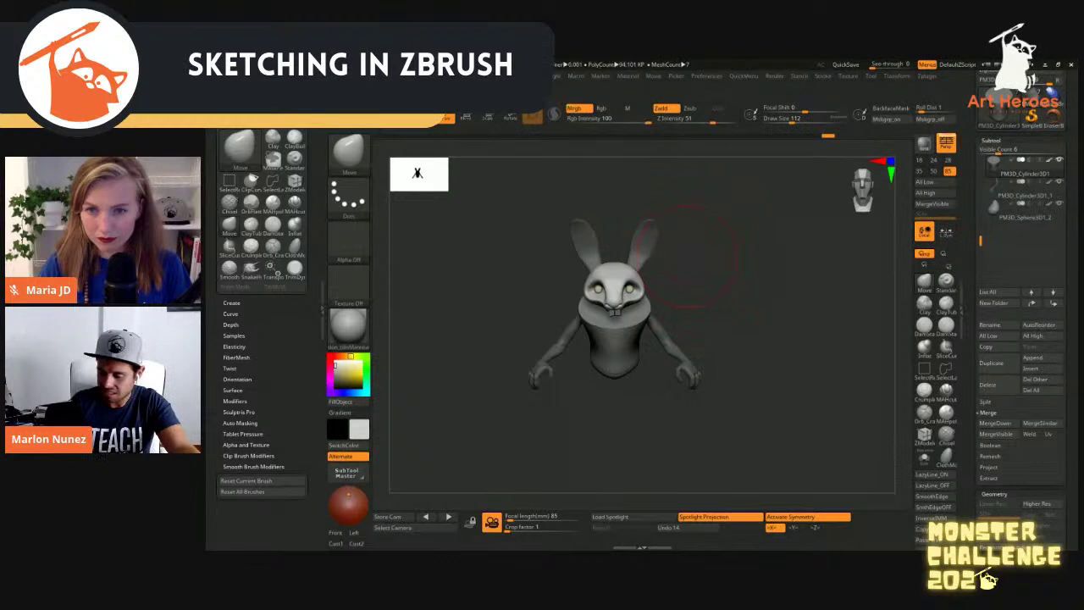
right_click_drag(904, 240, 856, 279, "ctrl")
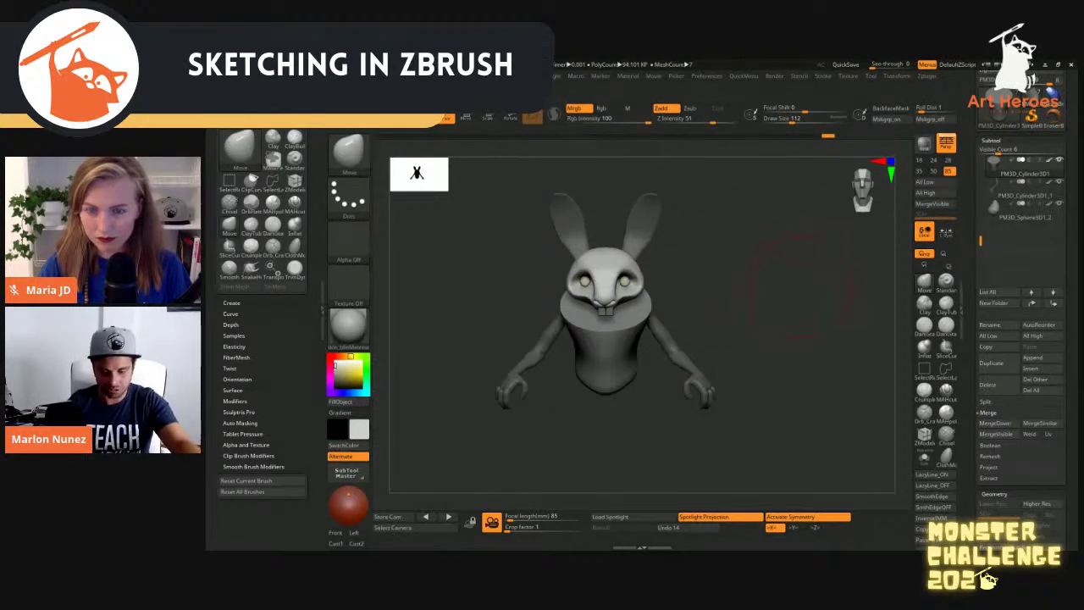
Append a new sphere subtool, select it, shrink it and place it inside the rabbit's chest with the gizmo
key("ctrl+t")
key("ctrl+t")
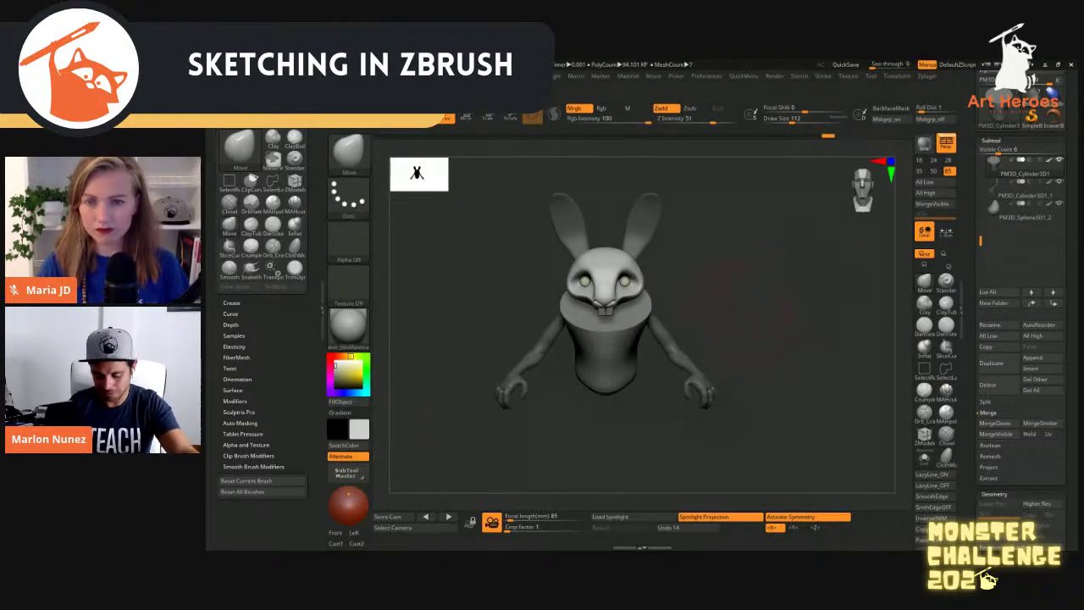
left_click(1032, 356)
left_click(640, 399)
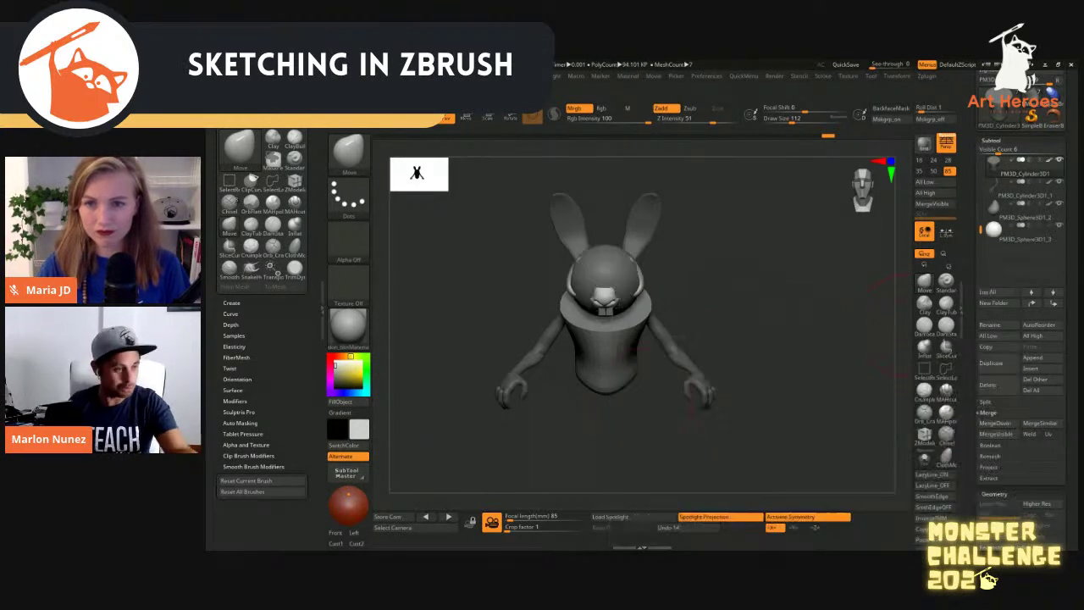
left_click(606, 276, "alt")
right_click_drag(618, 331, 762, 355)
key("w")
left_click_drag(627, 275, 576, 330)
right_click_drag(720, 356, 601, 398)
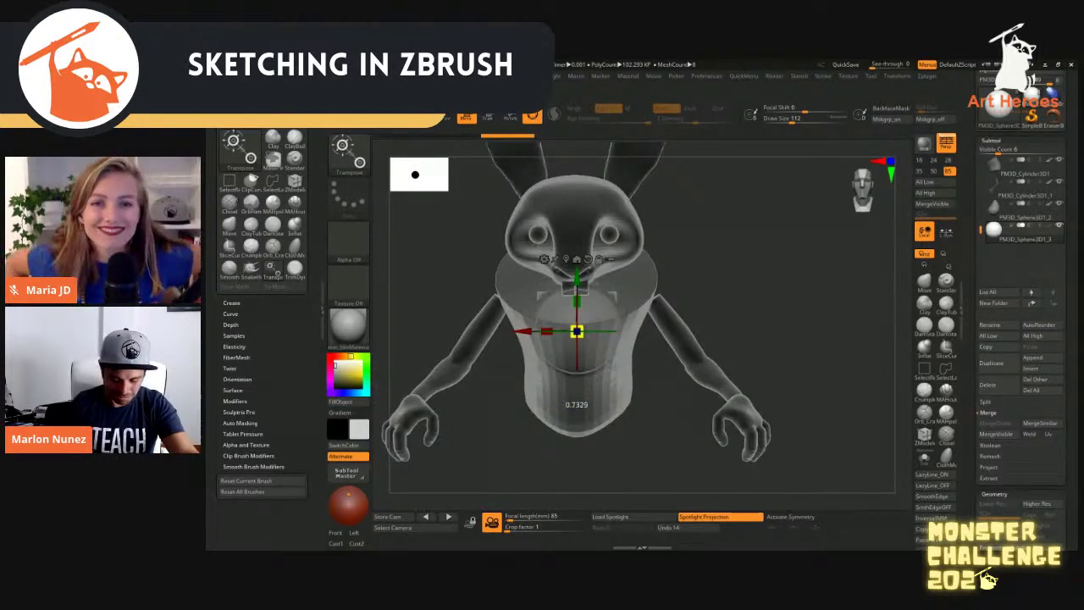
Activate X symmetry for the sphere and reduce the Move brush's draw size to 74
key("q")
key("x")
key("s")
left_click_drag(605, 317, 597, 316)
key("s")
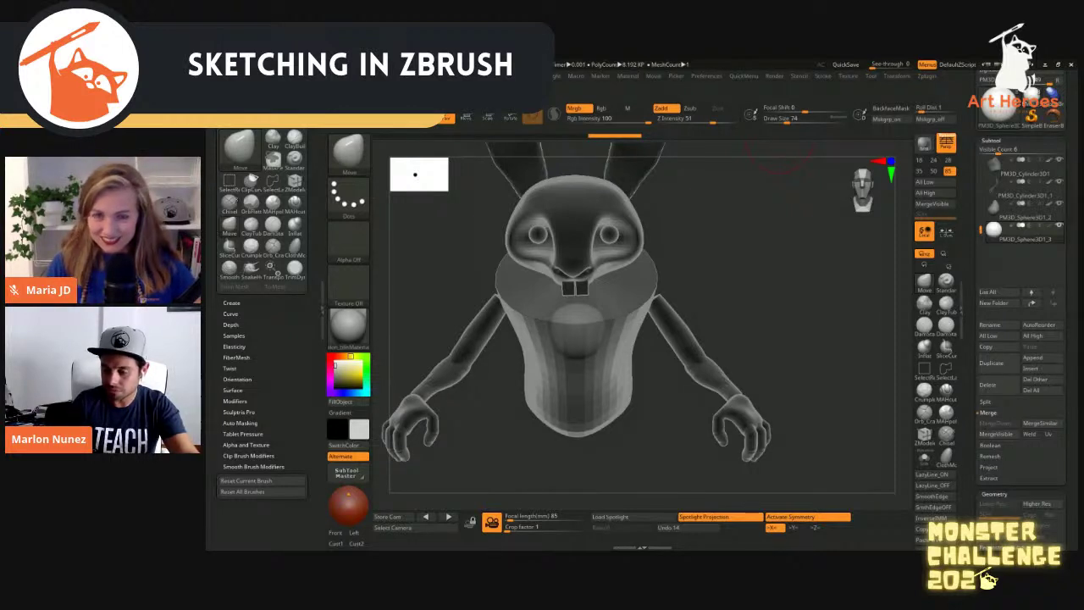
left_click(896, 75)
left_click(908, 310)
left_click(908, 310)
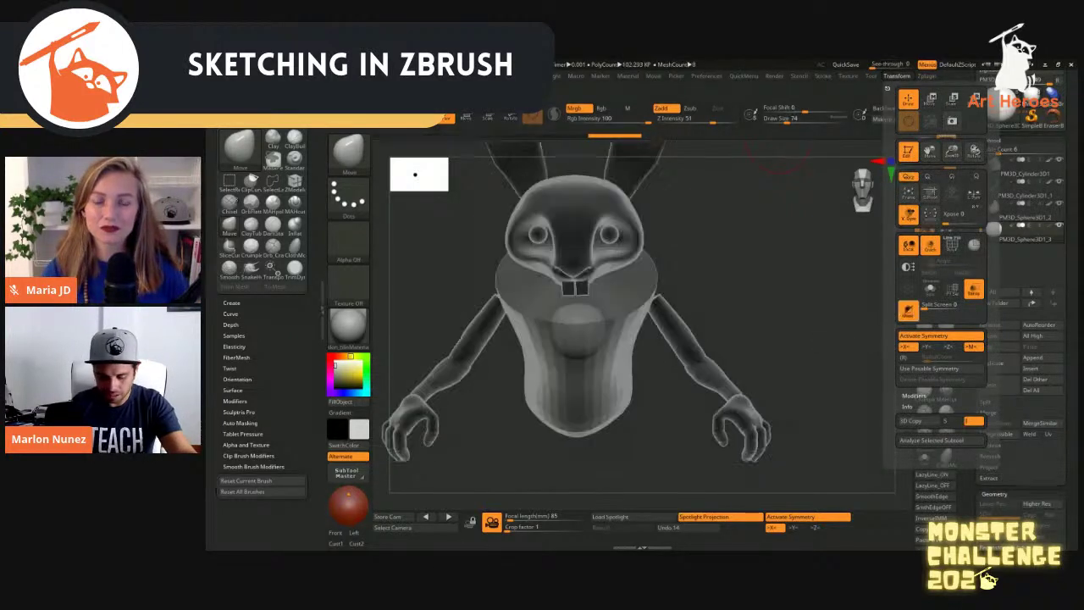
left_click(908, 310)
left_click(908, 310)
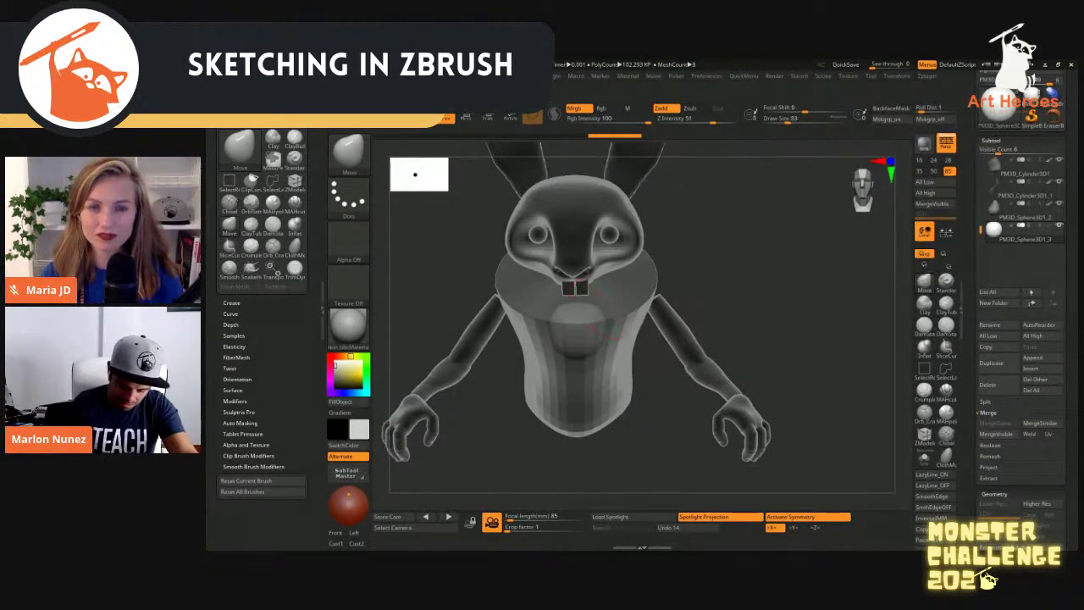
Pull the chest sphere into a heart-like form with a pointed lower end using the Move brush
key("bracketright")
left_click_drag(578, 339, 595, 343)
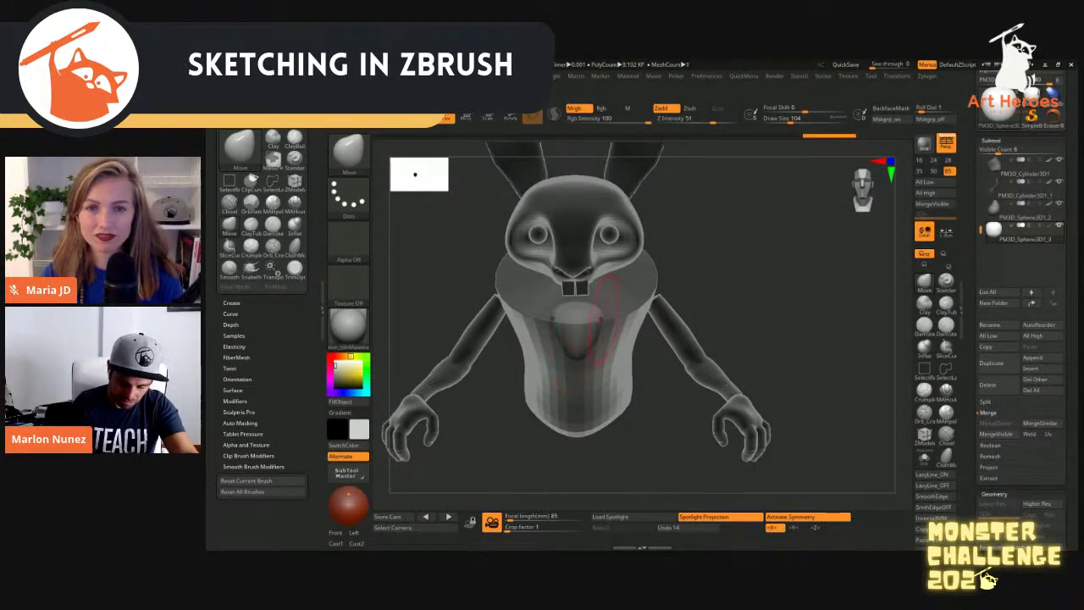
key("bracketleft")
key("bracketleft")
key("bracketleft")
key("bracketleft")
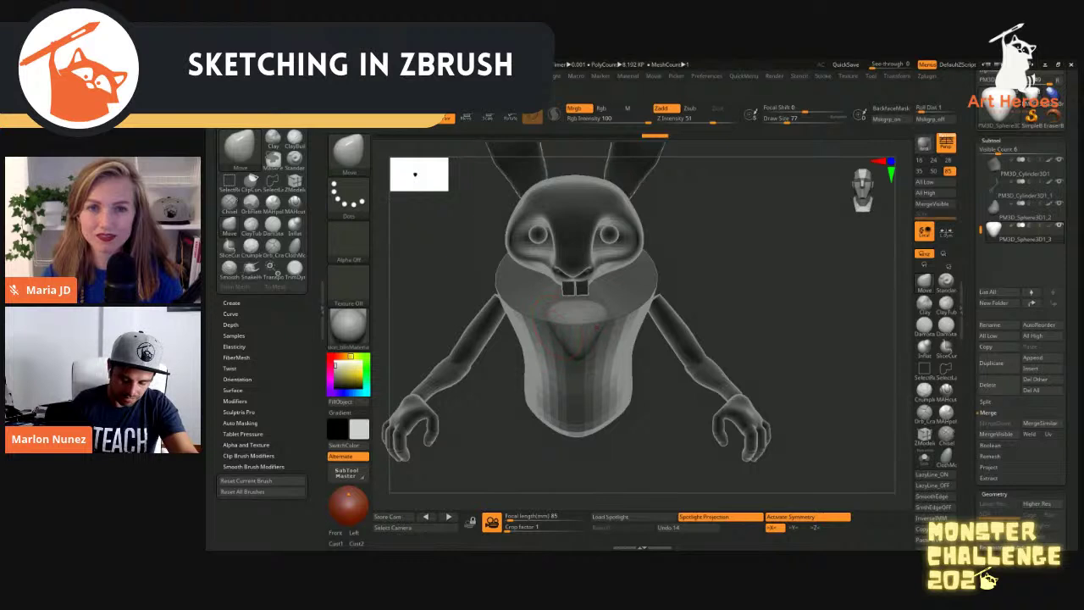
key("bracketright")
key("bracketright")
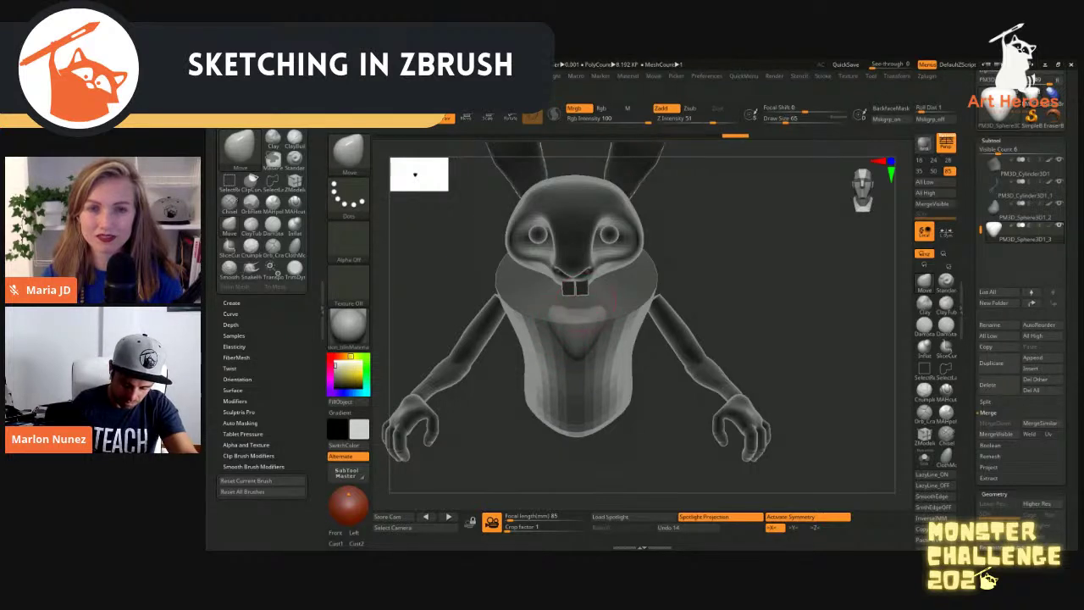
Check the heart in isolation in side view and reshape its upper part with a larger Move brush
right_click_drag(590, 301, 542, 321)
right_click_drag(695, 322, 635, 322)
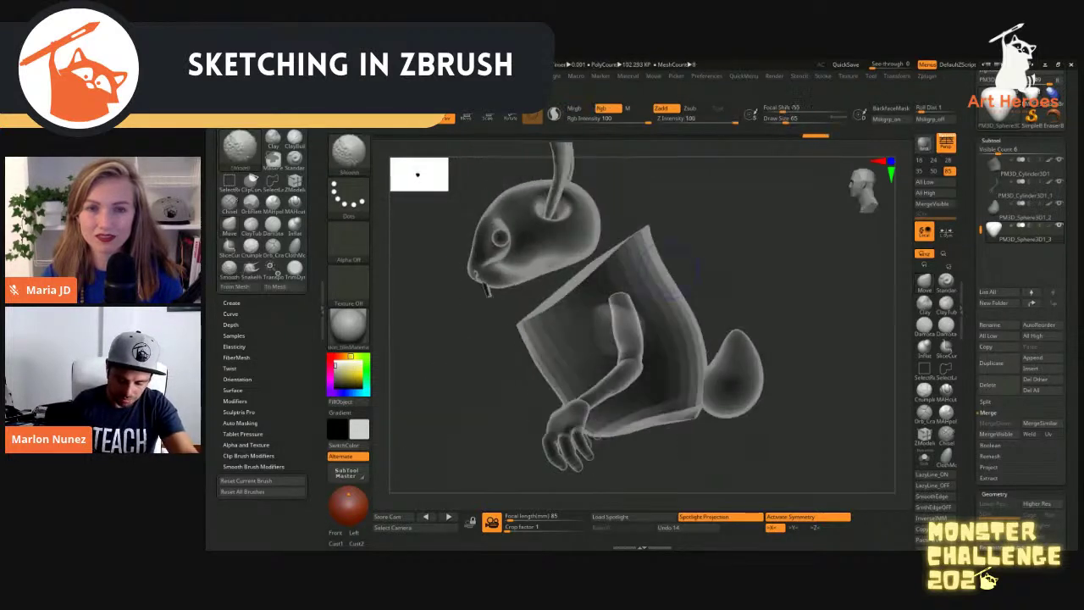
key("shift+s")
key("bracketright")
key("bracketright")
key("bracketright")
key("bracketright")
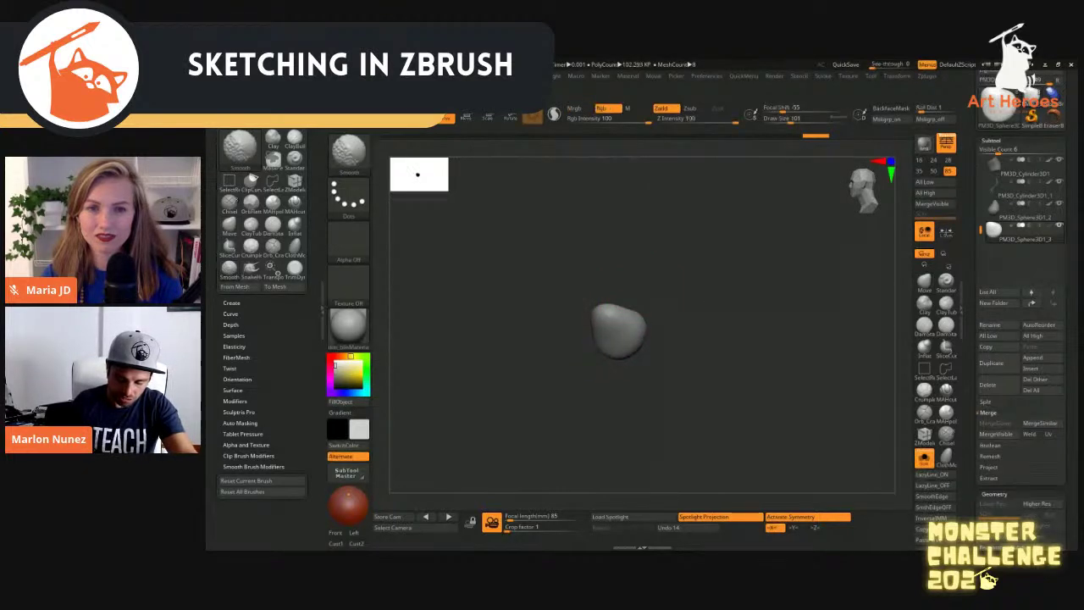
key("shift+s")
key("bracketright")
left_click_drag(635, 317, 622, 298)
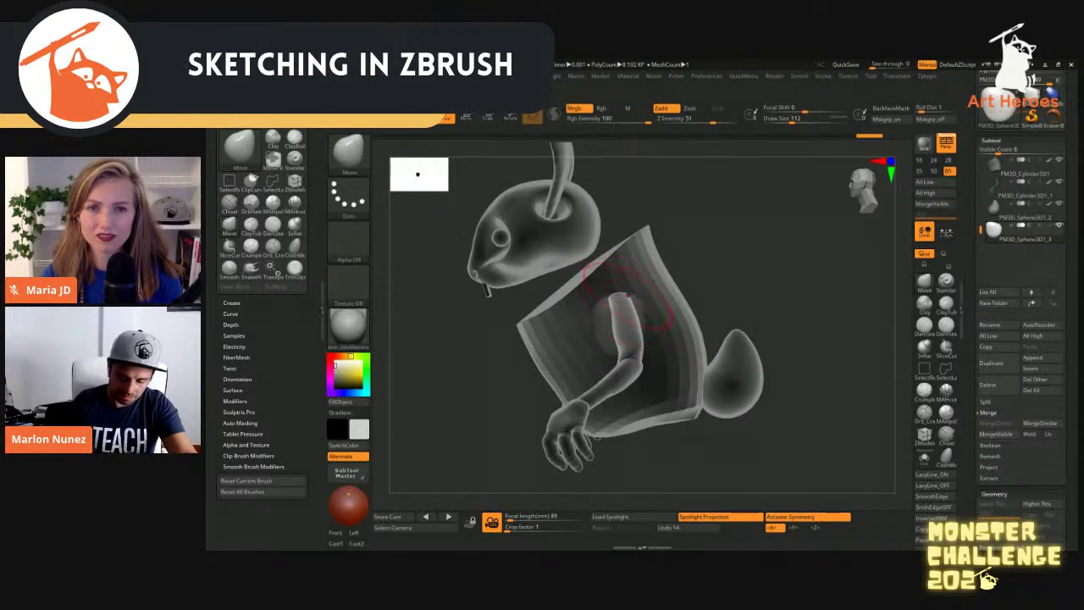
right_click_drag(609, 298, 627, 300)
key("shift")
Refine the heart's sides from three-quarter views with a smaller Move brush
right_click_drag(525, 315, 612, 328)
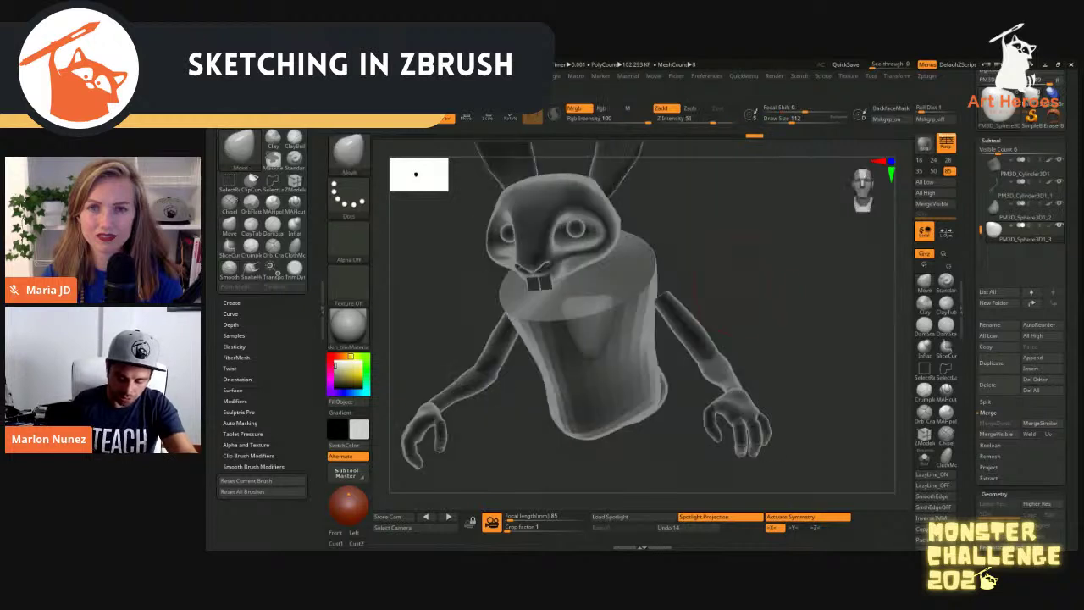
key("bracketleft")
key("bracketleft")
key("bracketleft")
key("bracketleft")
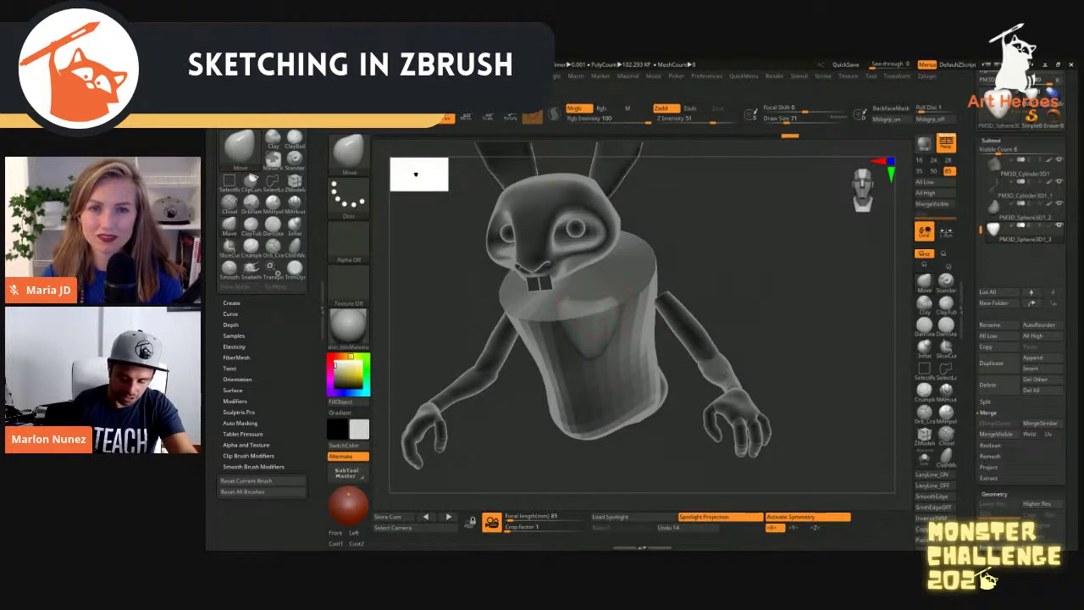
right_click_drag(508, 318, 581, 316)
key("bracketright")
left_click_drag(575, 315, 566, 316)
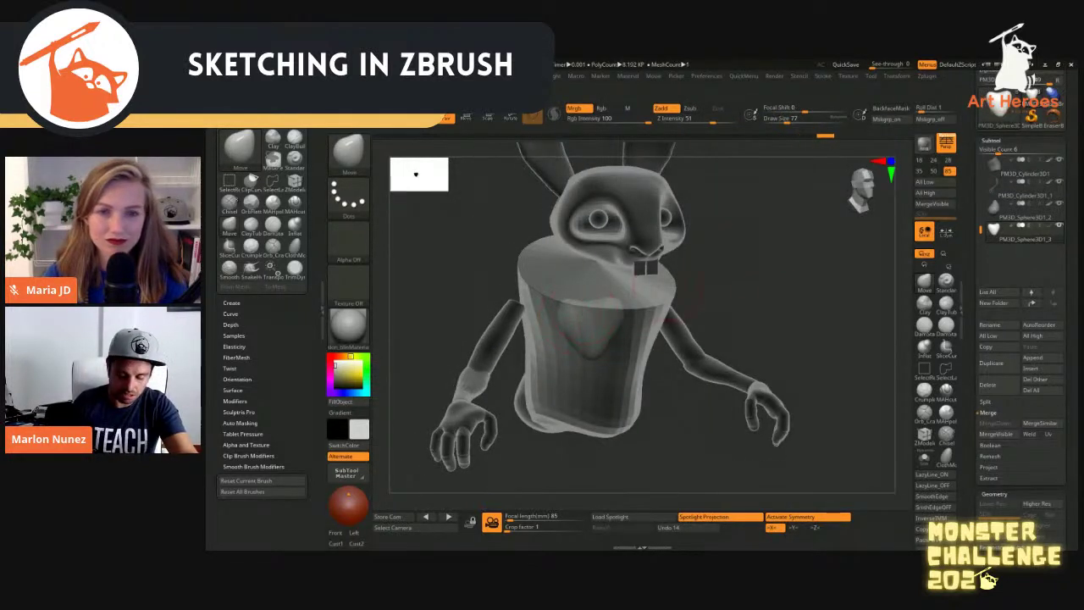
Isolate the heart and push its form in from an upper view with an enlarged Move brush
right_click_drag(566, 316, 588, 309, "shift")
key("alt+s")
mouse_move(605, 254)
right_mouse_down()
mouse_move(609, 288)
mouse_move(626, 283)
right_mouse_up()
key("bracketright")
key("bracketright")
key("bracketright")
key("bracketright")
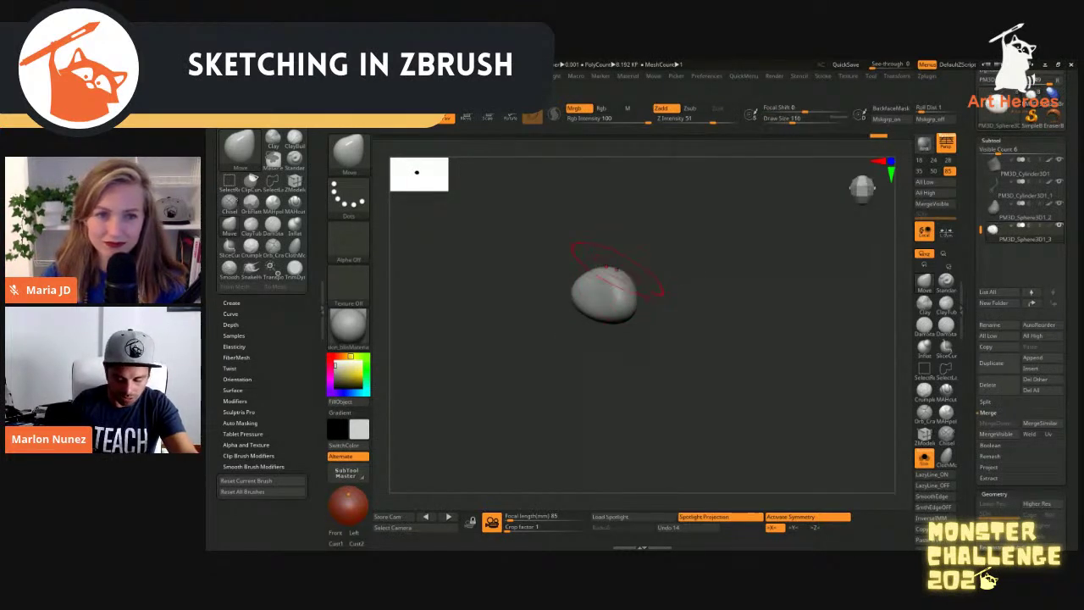
left_click_drag(618, 267, 618, 283)
right_click_drag(644, 254, 682, 209, "shift")
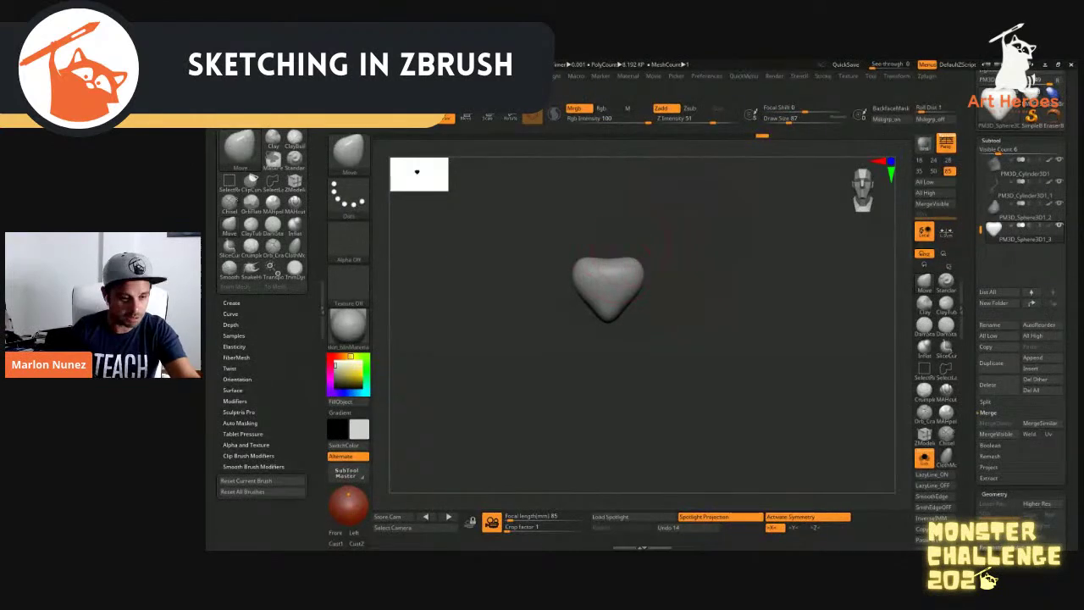
Carve a notch into the middle of the heart's upper edge with the DamStandard brush
key("b")
key("d")
key("s")
left_click_drag(606, 276, 606, 263)
right_click_drag(606, 263, 627, 254)
left_click_drag(610, 269, 611, 253)
mouse_move(618, 254)
right_mouse_down()
mouse_move(635, 288)
mouse_move(682, 184)
mouse_move(681, 152)
mouse_move(661, 222)
right_mouse_up()
Show all parts, position the heart inside the upper chest with the gizmo and view the character without transparency
key("alt+s")
mouse_move(745, 263)
right_mouse_down()
mouse_move(809, 284)
mouse_move(754, 262)
right_mouse_up()
key("w")
left_click_drag(595, 323, 585, 335)
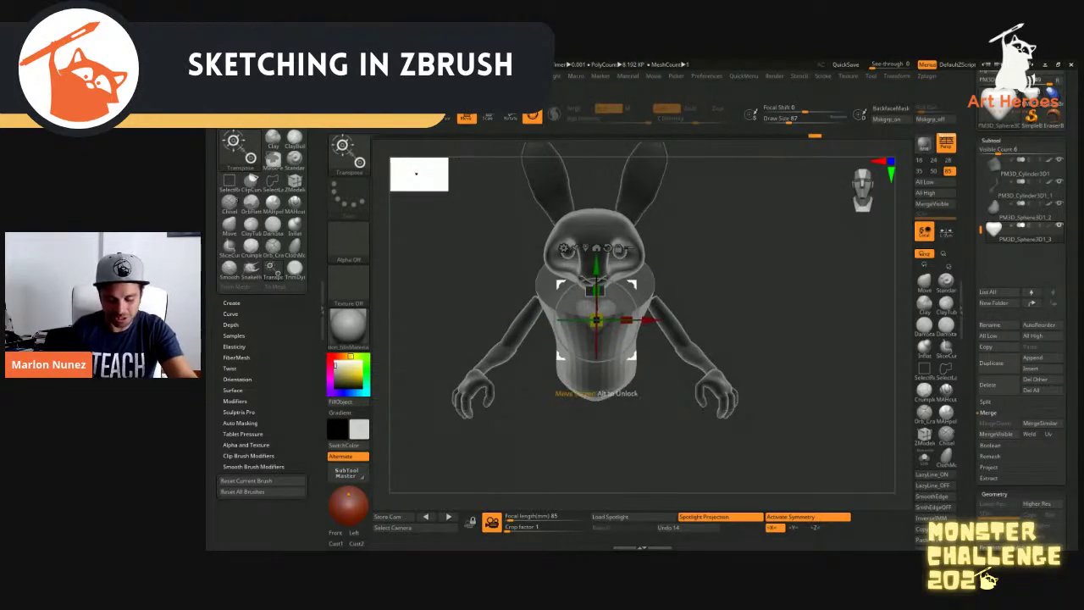
key("q")
key("b")
key("m")
key("v")
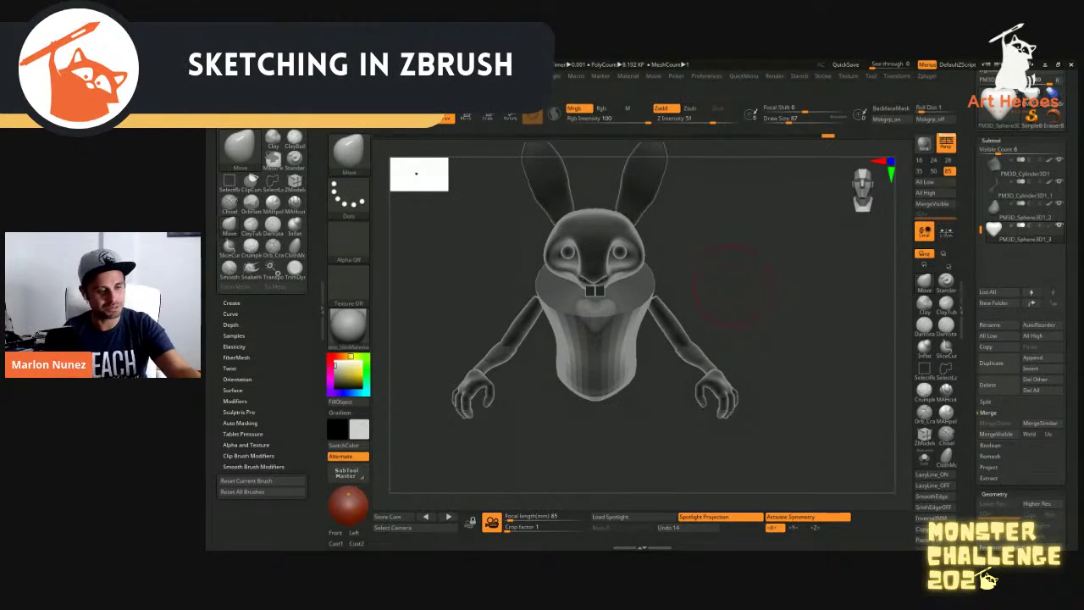
right_click_drag(733, 288, 745, 296, "alt")
key("ctrl+t")
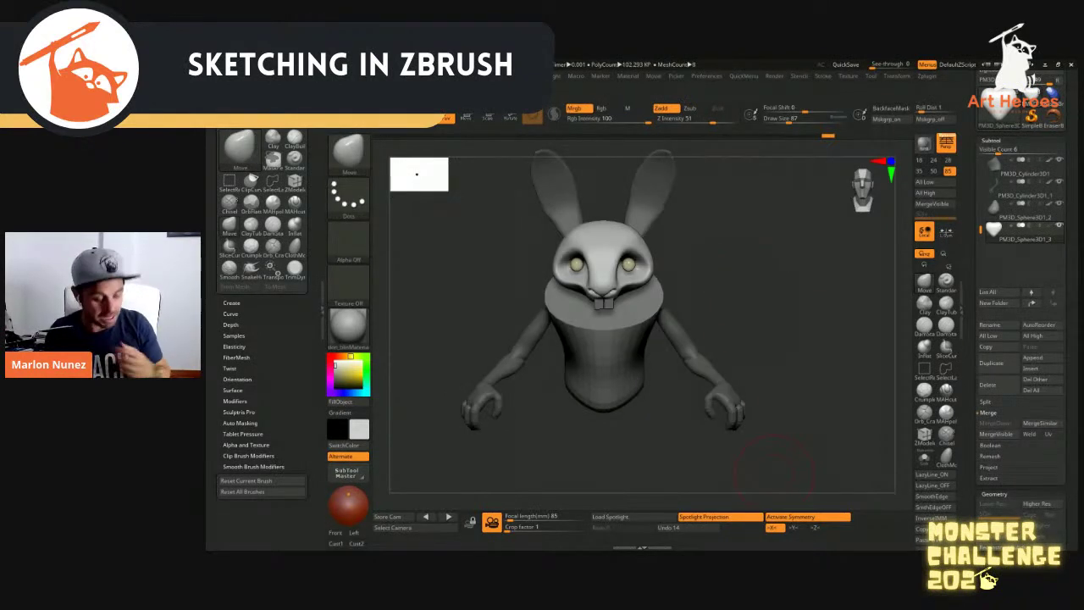
key("ctrl+t")
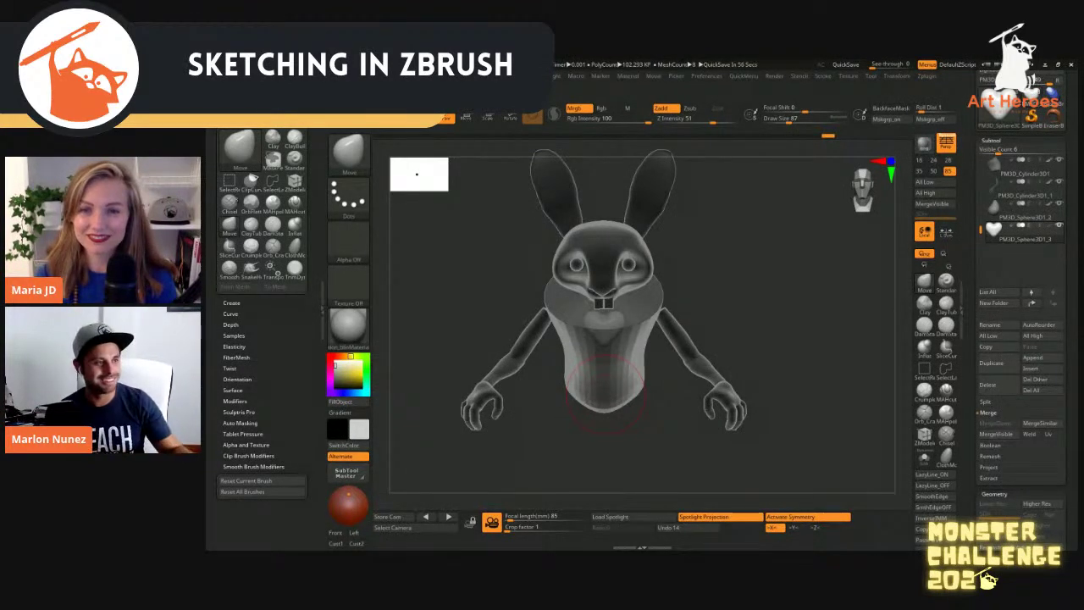
Select the torso and slim it in side view by pulling its back and chest inward with a resized Move brush
mouse_move(730, 307)
left_mouse_down()
mouse_move(766, 320)
mouse_move(737, 317)
left_mouse_up()
left_click(646, 337, "alt")
key("s")
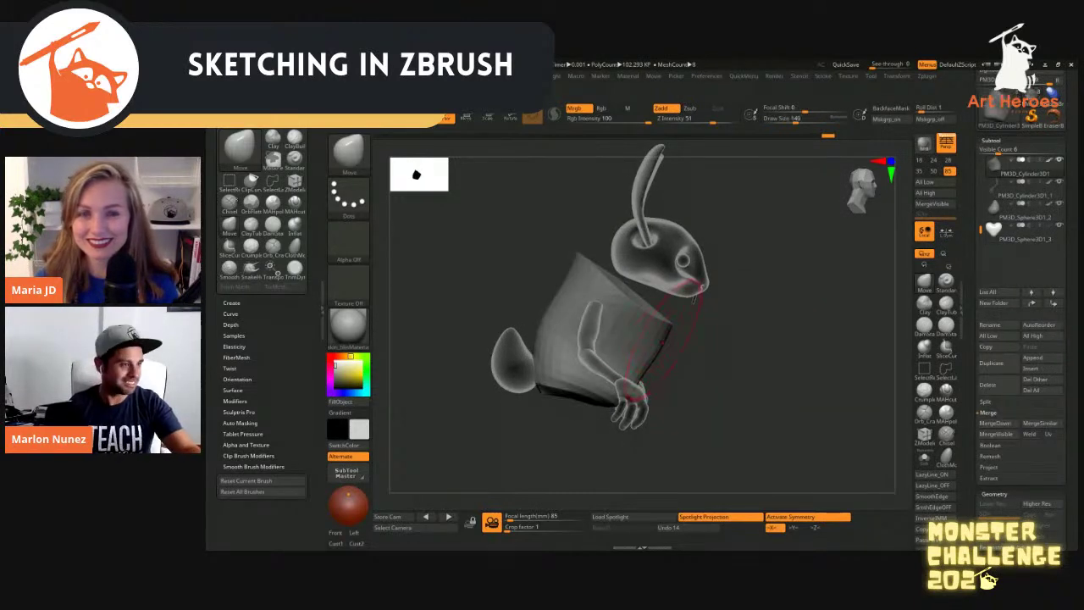
left_click_drag(654, 337, 665, 337)
key("s")
left_click_drag(603, 319, 617, 319)
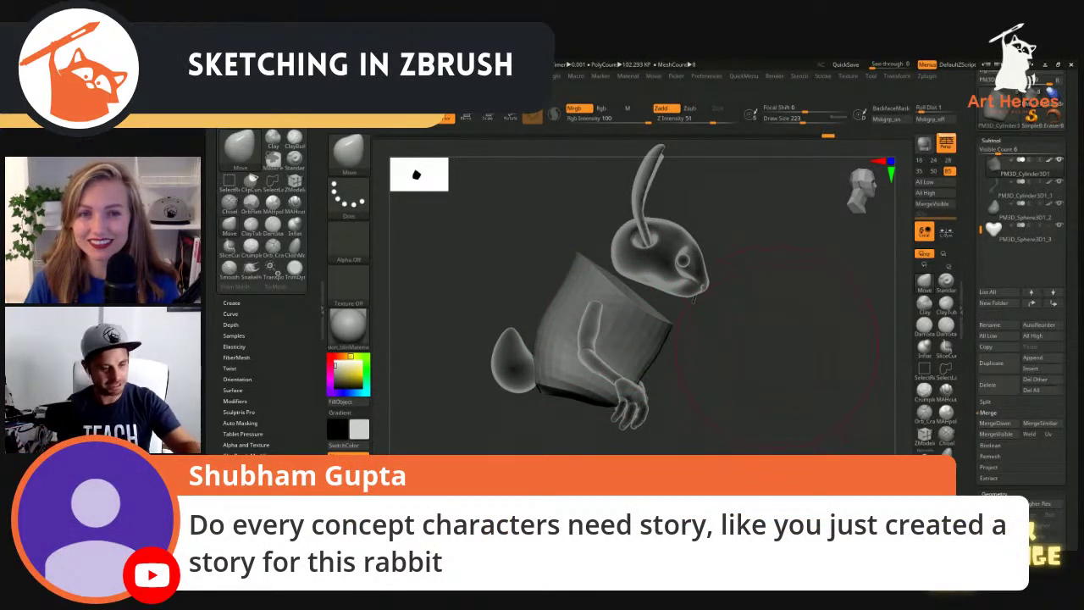
key("s")
left_click_drag(564, 294, 596, 308)
key("s")
left_click_drag(662, 358, 656, 357)
mouse_move(665, 345)
left_mouse_down()
mouse_move(635, 336)
mouse_move(642, 347)
left_mouse_up()
key("s")
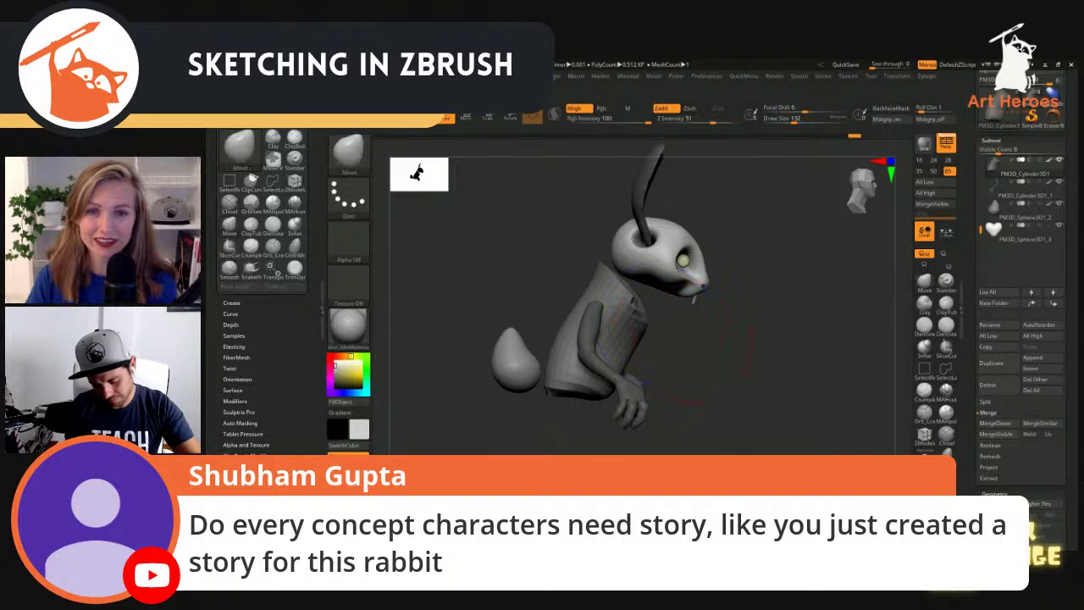
Set the Move brush's draw size to 128 and widen the torso's upper sides from the back view
left_click_drag(766, 343, 690, 349, "shift")
left_click_drag(757, 335, 719, 335, "alt")
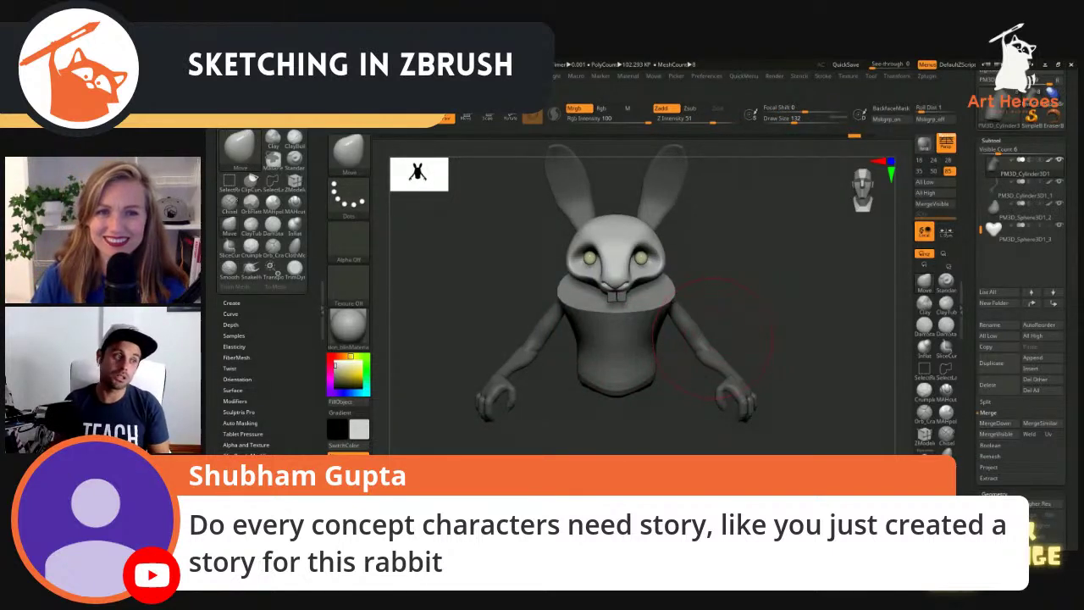
mouse_move(757, 308)
left_mouse_down()
mouse_move(784, 325)
mouse_move(854, 331)
left_mouse_up()
key("s")
left_click_drag(549, 274, 423, 273)
key("s")
left_click_drag(597, 282, 590, 283)
left_click_drag(775, 297, 563, 309)
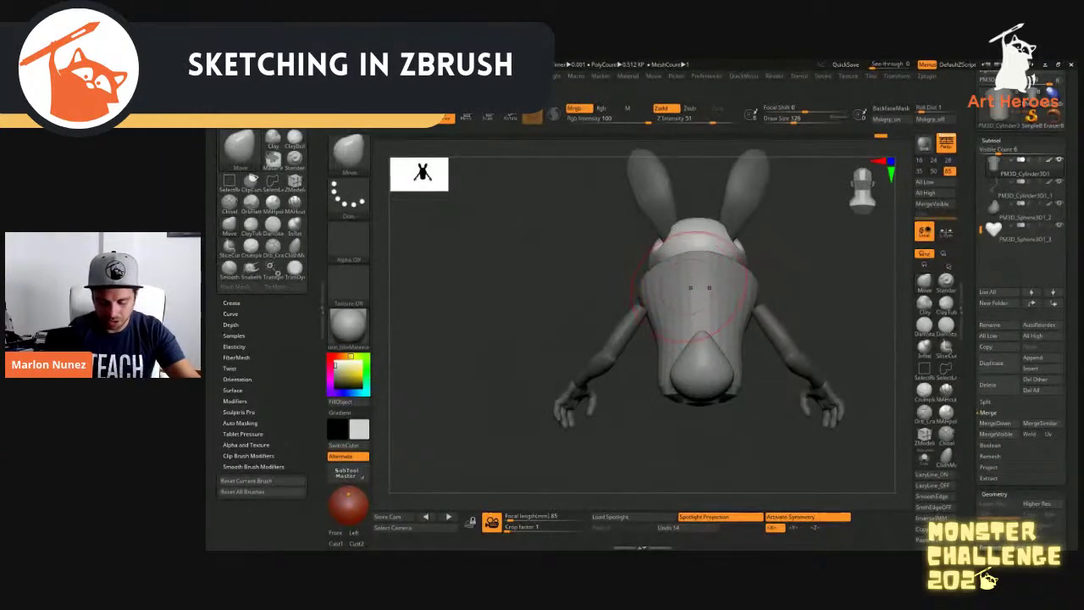
left_click_drag(658, 280, 637, 279)
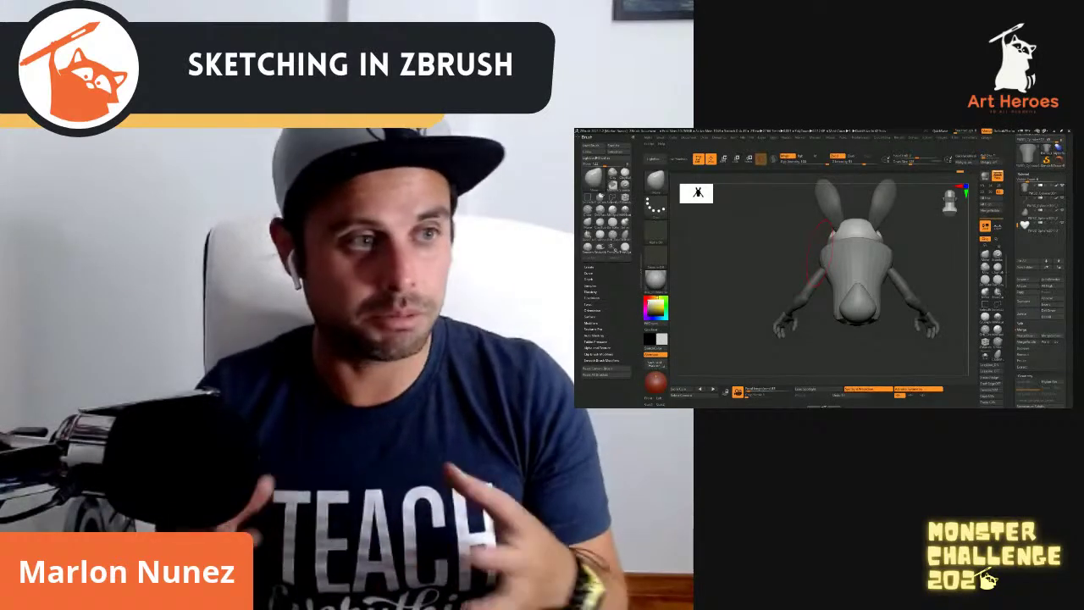
left_click_drag(775, 254, 918, 284)
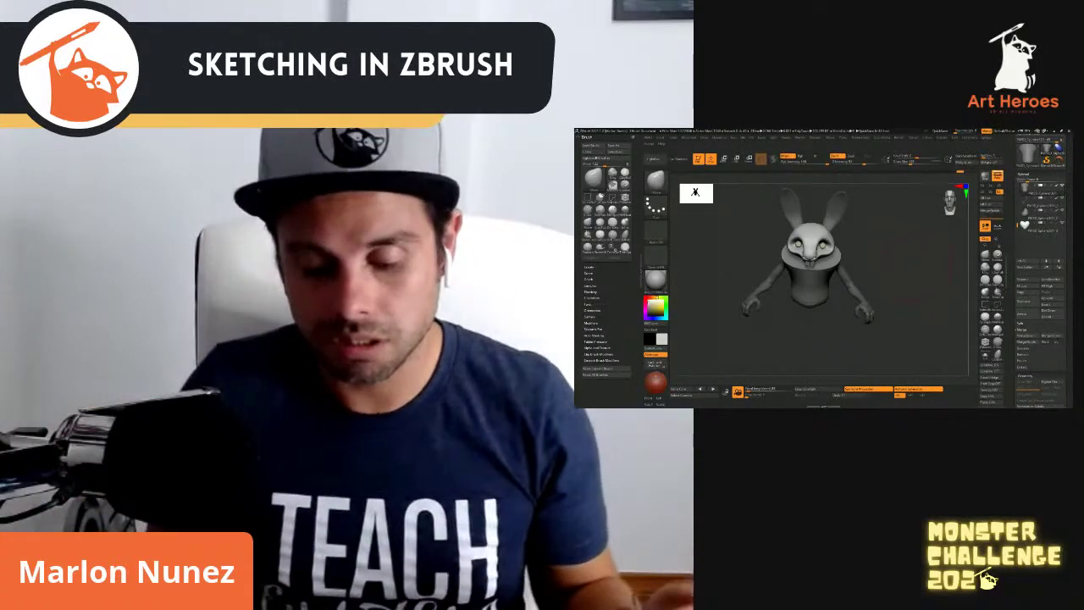
right_click_drag(898, 280, 898, 254, "ctrl")
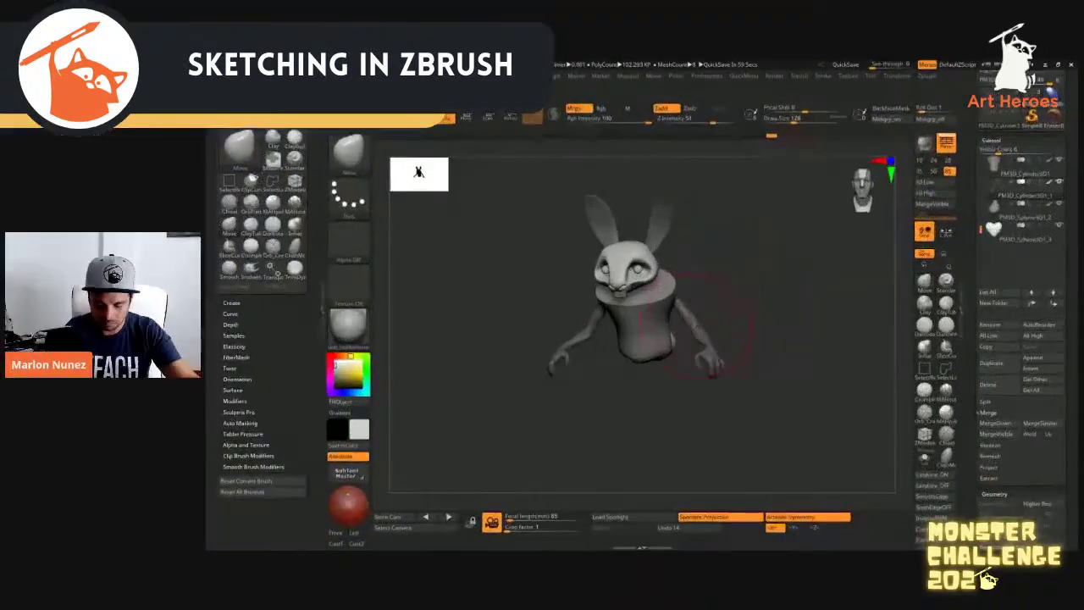
Select the tail and adjust it in side view with a resized Move brush
mouse_move(697, 324)
left_mouse_down()
mouse_move(735, 337)
mouse_move(817, 332)
left_mouse_up()
left_click(635, 330, "alt")
mouse_move(576, 337)
left_mouse_down()
mouse_move(623, 337)
mouse_move(662, 354)
left_mouse_up()
key("s")
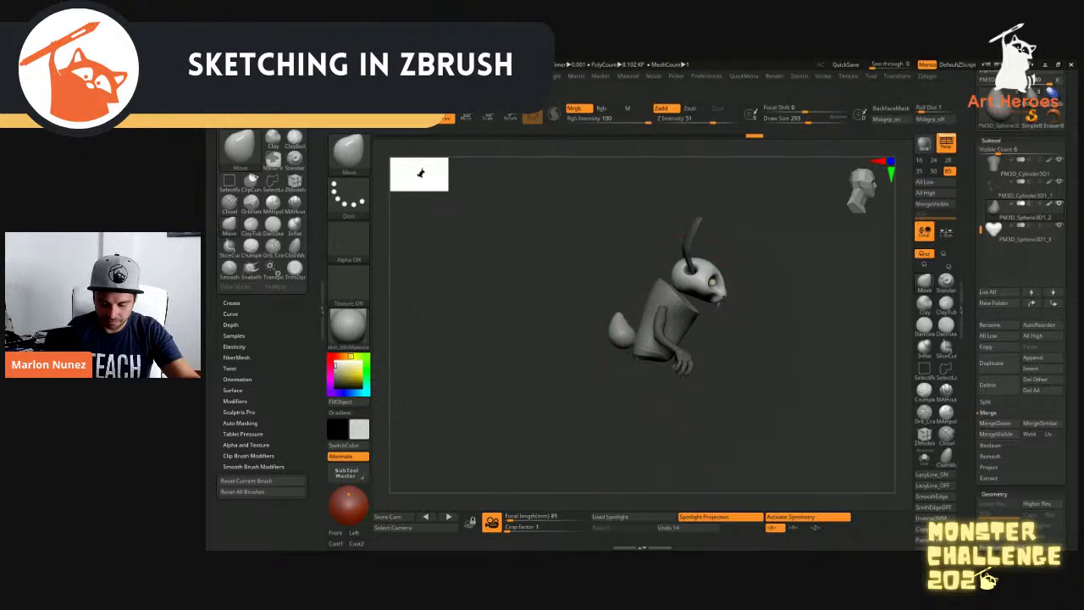
left_click_drag(603, 312, 616, 312)
key("s")
left_click_drag(644, 352, 625, 340)
Select the torso again and set the Move brush's draw size to 112
left_click(643, 349, "alt")
key("s")
left_click_drag(780, 355, 635, 398)
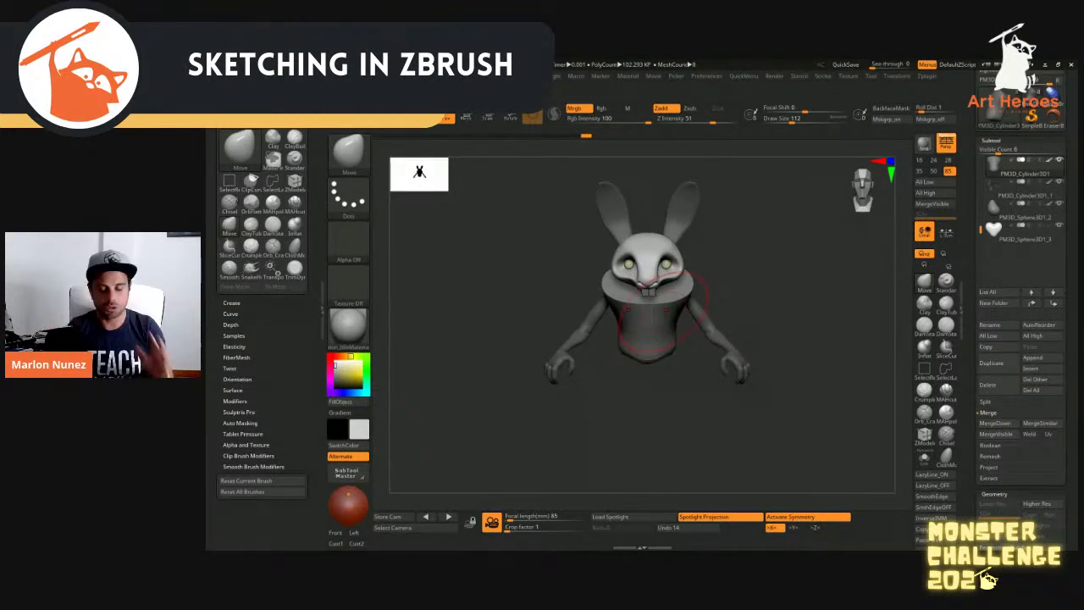
mouse_move(658, 309)
left_mouse_down()
mouse_move(739, 259)
mouse_move(774, 280)
left_mouse_up()
Select the arms and scale them slightly with the gizmo
left_click(687, 307, "alt")
key("shift+s")
key("shift+s")
key("w")
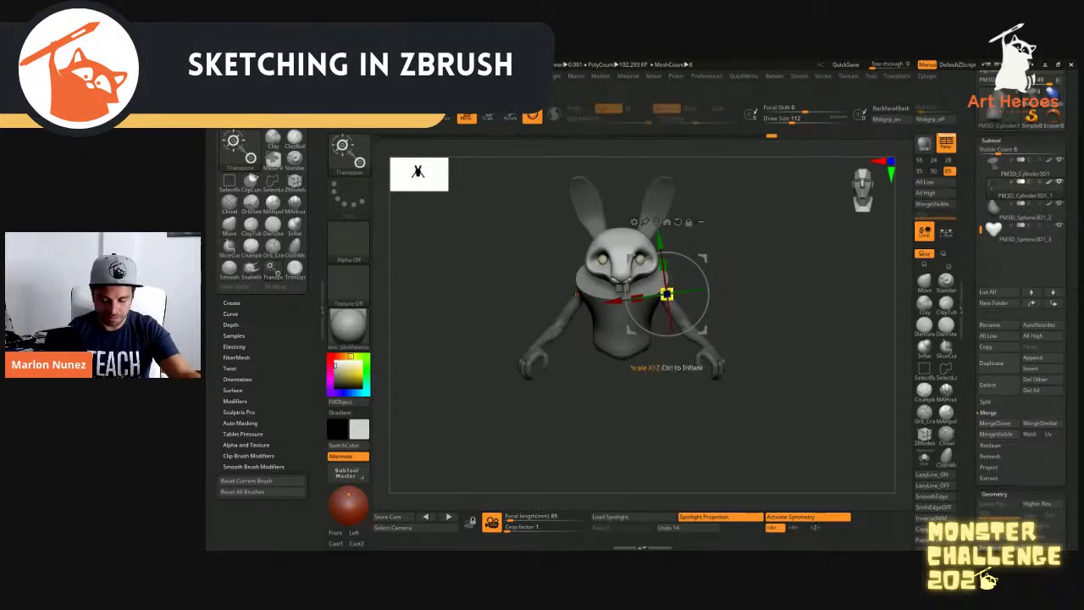
left_click_drag(667, 294, 660, 296)
key("q")
Inspect the torso in isolation, show all parts and push in its upper back in side view with the Move brush
mouse_move(775, 309)
left_mouse_down()
mouse_move(728, 331)
mouse_move(785, 324)
mouse_move(786, 351)
mouse_move(728, 326)
mouse_move(768, 343)
mouse_move(755, 327)
left_mouse_up()
key("shift+s")
key("shift+s")
key("shift+s")
mouse_move(652, 306)
left_mouse_down("ctrl+shift")
mouse_move(640, 388)
mouse_move(631, 386)
left_mouse_up("ctrl+shift")
left_click_drag(758, 339, 790, 351, "shift")
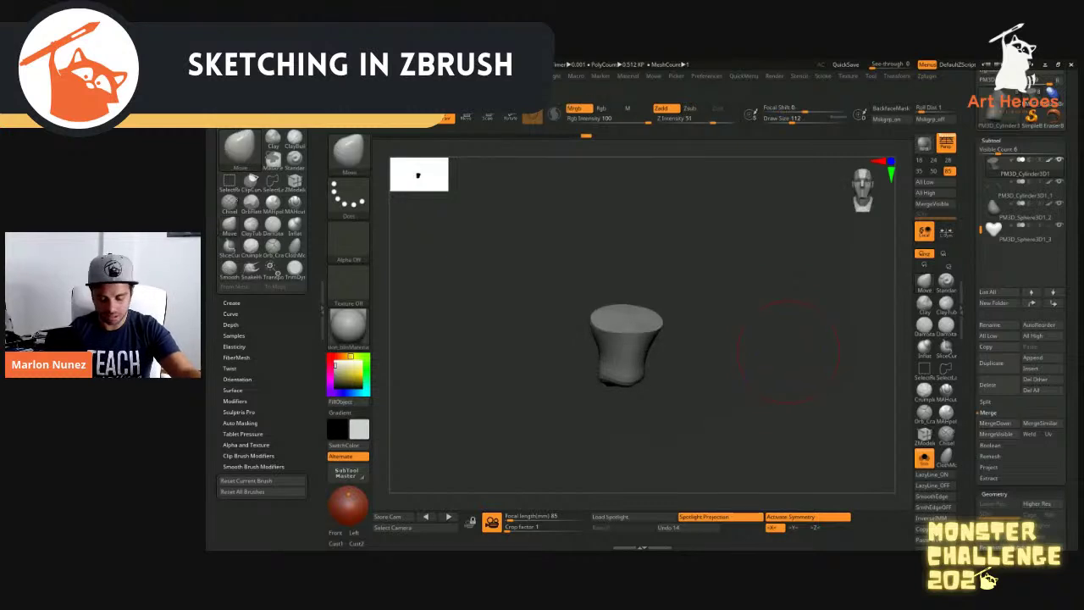
key("shift+s")
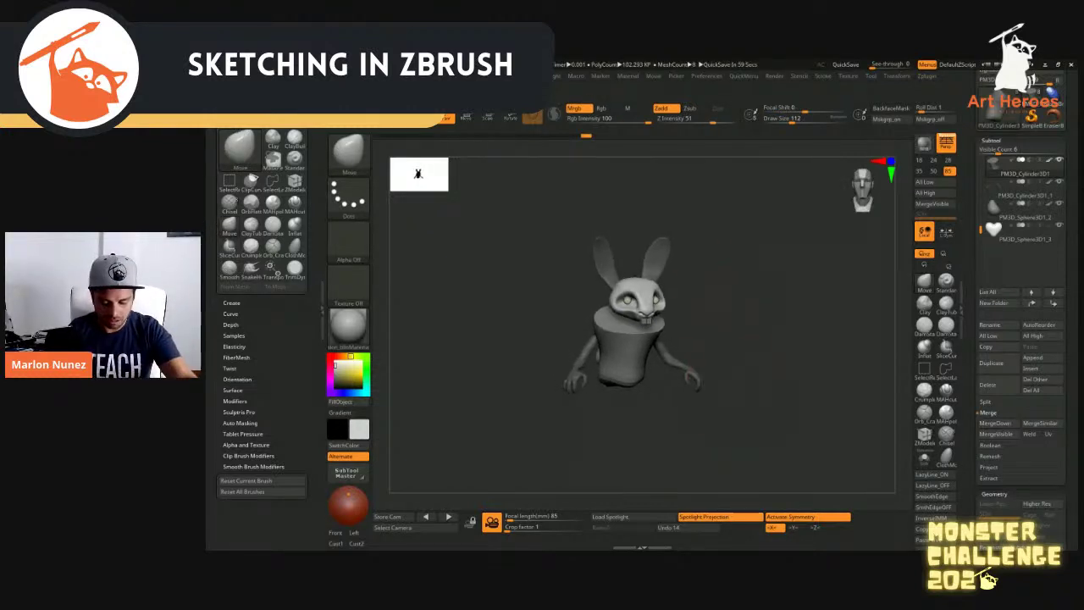
left_click_drag(735, 327, 779, 331)
left_click_drag(609, 289, 625, 291)
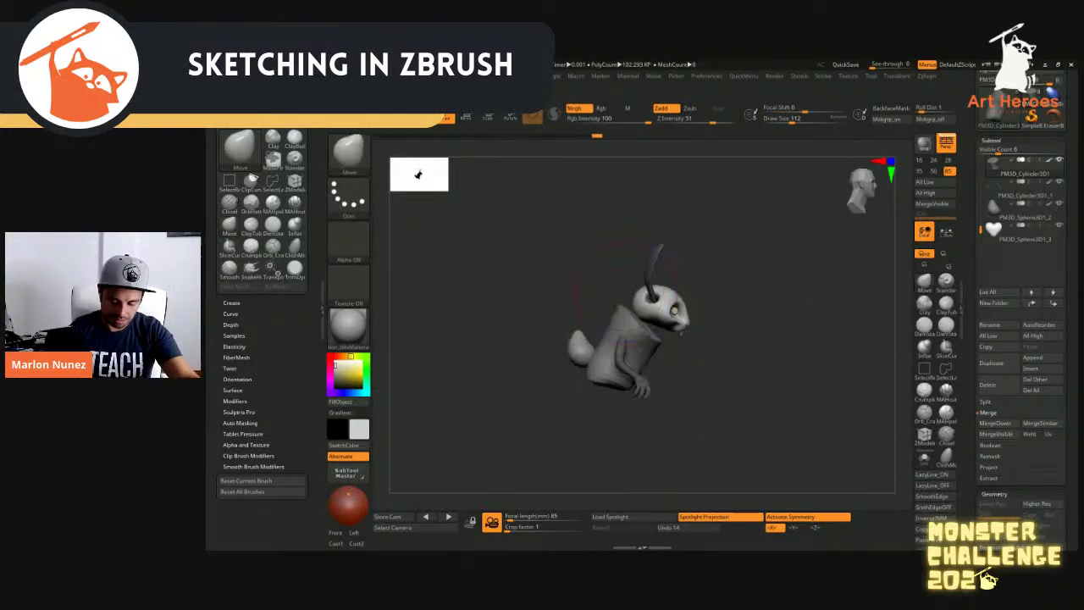
Adjust the torso with the Move brush at draw size 87, checking the character from the side and front
mouse_move(711, 322)
left_mouse_down()
mouse_move(629, 321)
mouse_move(674, 323)
left_mouse_up()
key("s")
key("s")
mouse_move(673, 323)
left_mouse_down()
mouse_move(696, 330)
mouse_move(669, 331)
mouse_move(711, 329)
left_mouse_up()
right_click_drag(638, 338, 720, 333)
right_click_drag(826, 317, 737, 310)
key("s")
left_click_drag(661, 317, 670, 318)
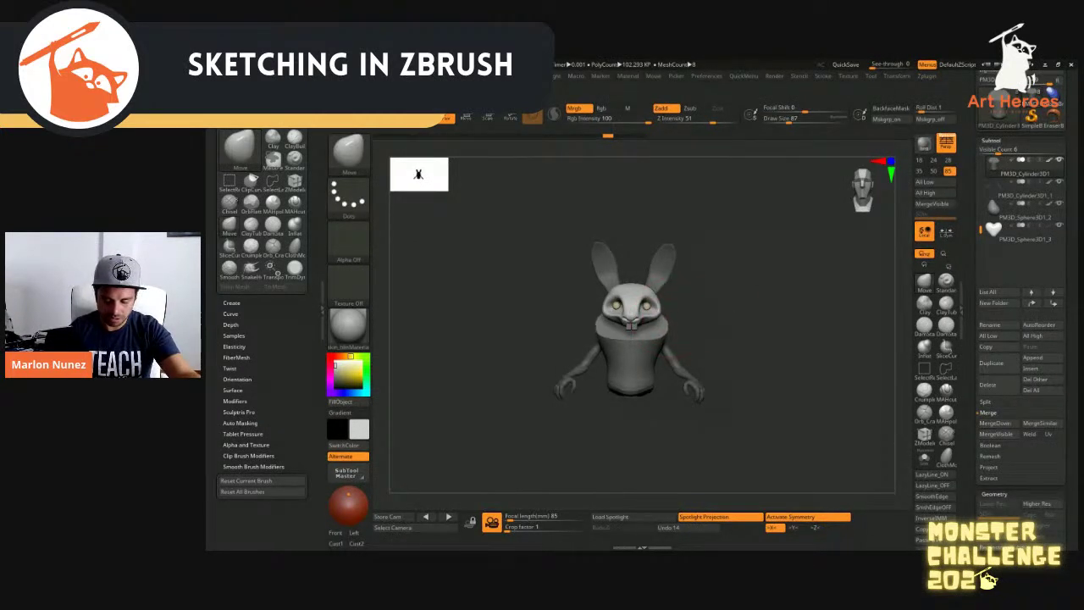
right_click_drag(677, 313, 688, 312)
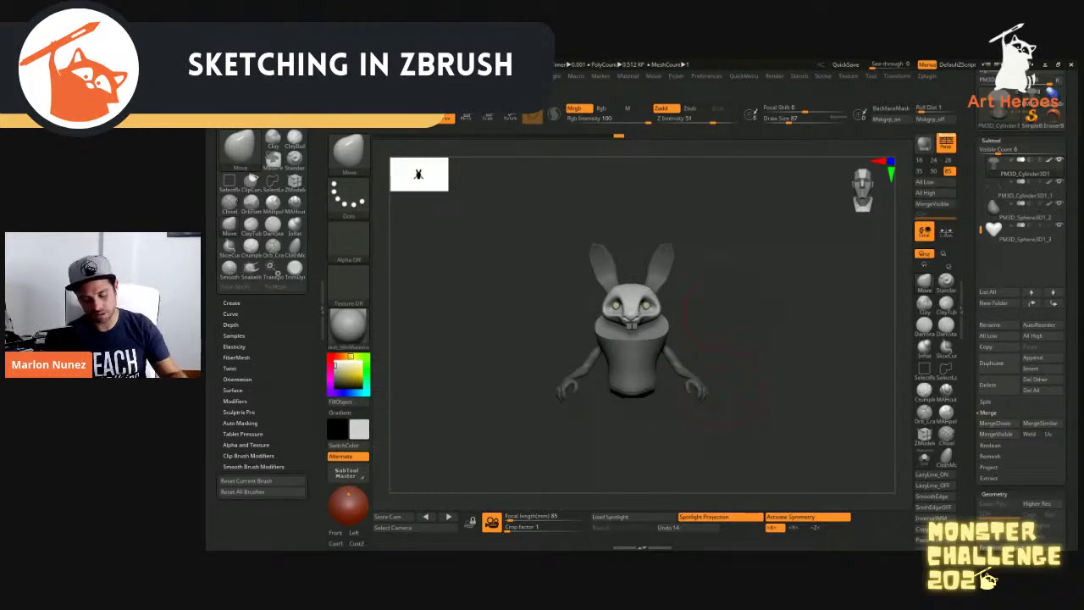
left_click_drag(710, 343, 735, 386)
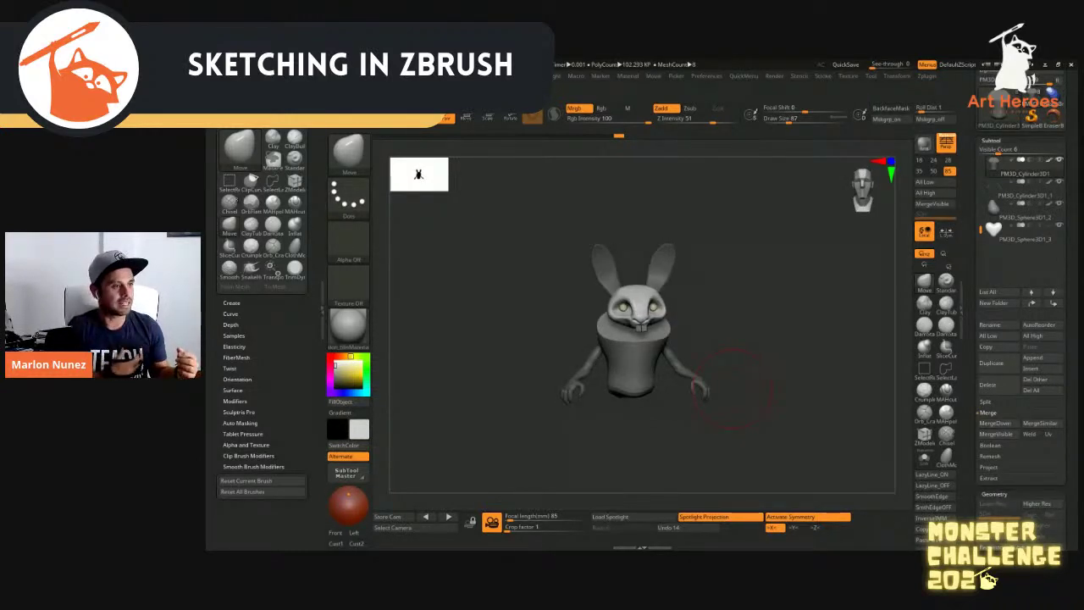
mouse_move(730, 386)
left_mouse_down()
mouse_move(711, 309)
mouse_move(689, 304)
left_mouse_up()
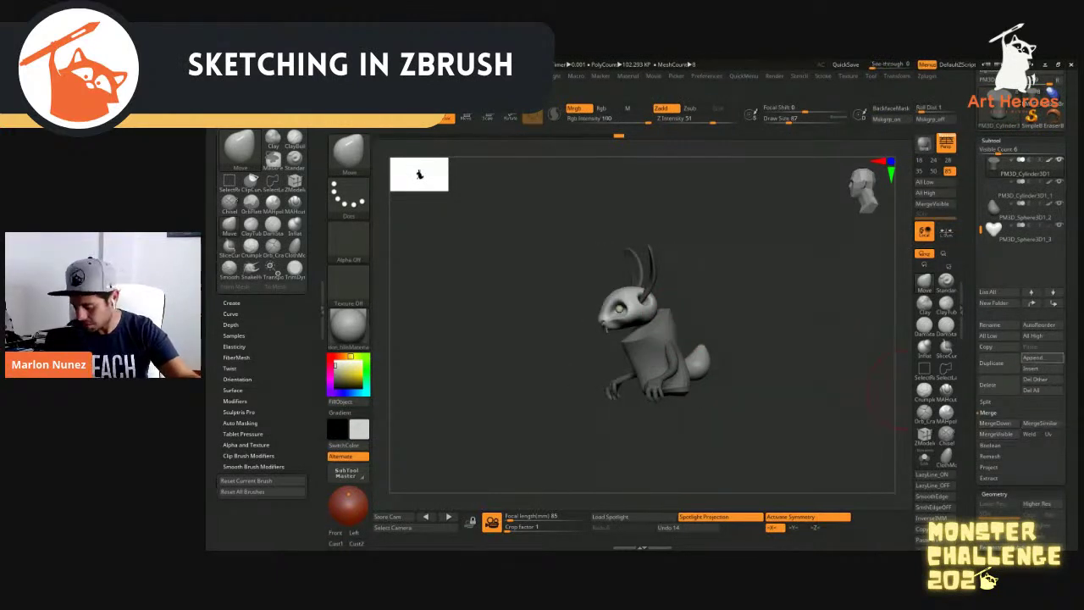
Append a sphere, reset its gizmo orientation and move it behind the torso
key("b")
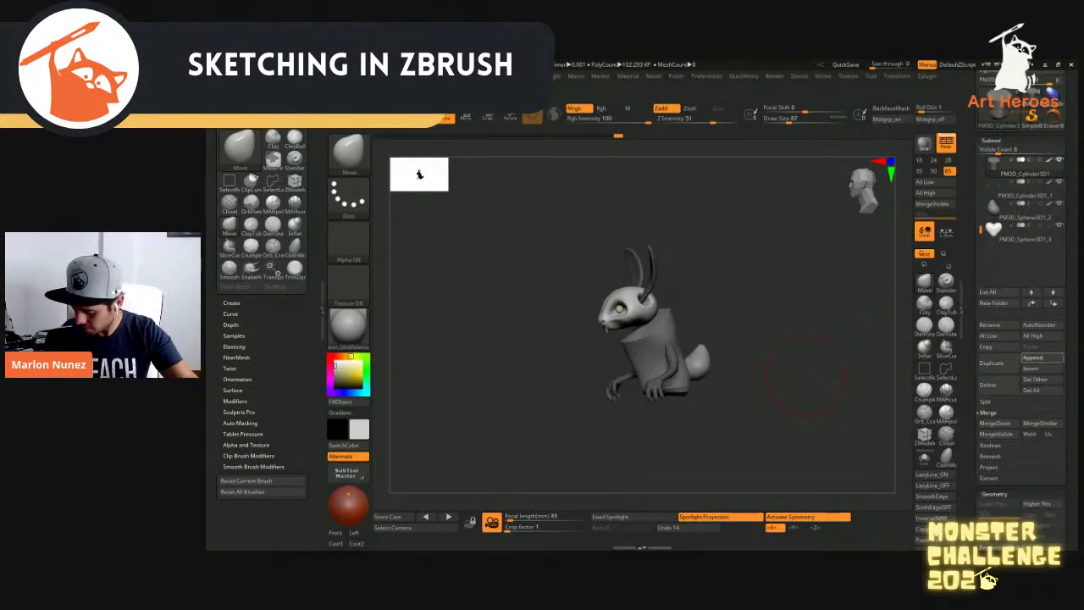
key("F1")
left_click(641, 400)
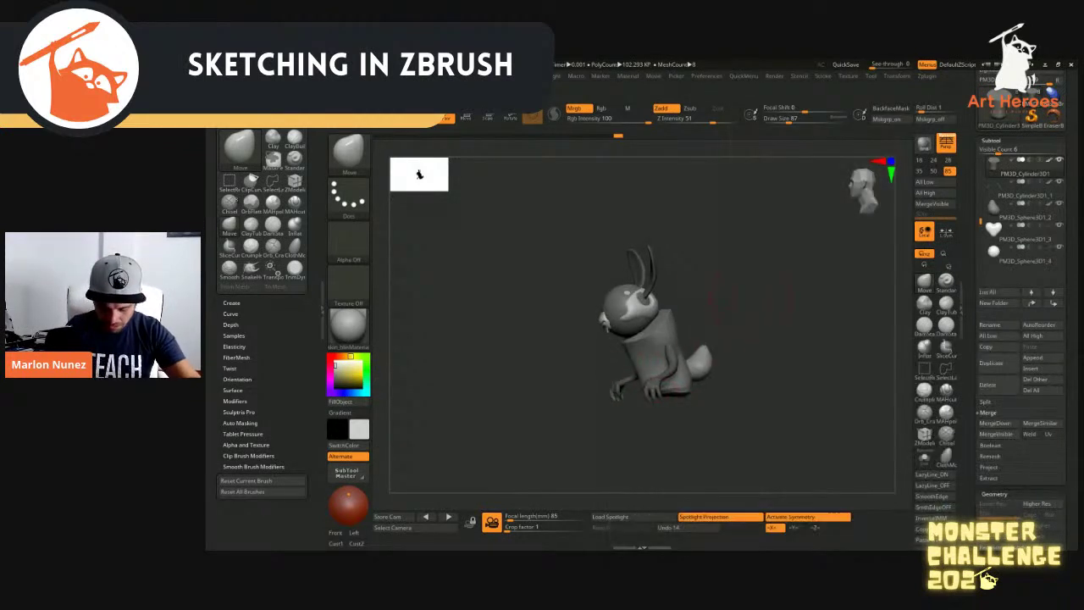
key("w")
left_click_drag(712, 300, 677, 305)
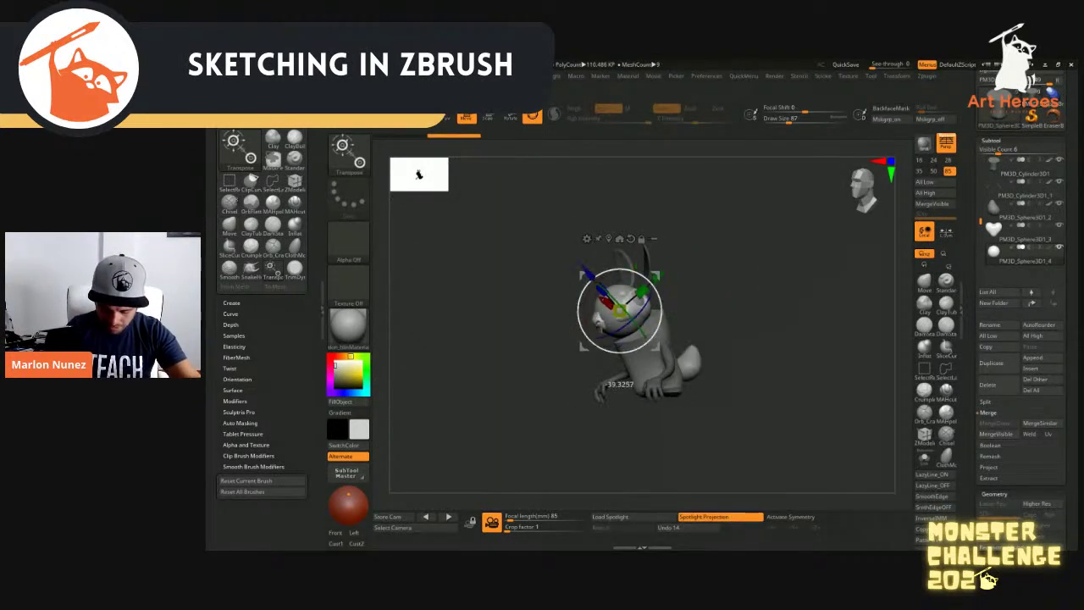
left_click(631, 238, "alt")
left_click_drag(574, 306, 637, 318)
left_click_drag(763, 322, 695, 322, "shift")
left_click_drag(422, 175, 418, 175)
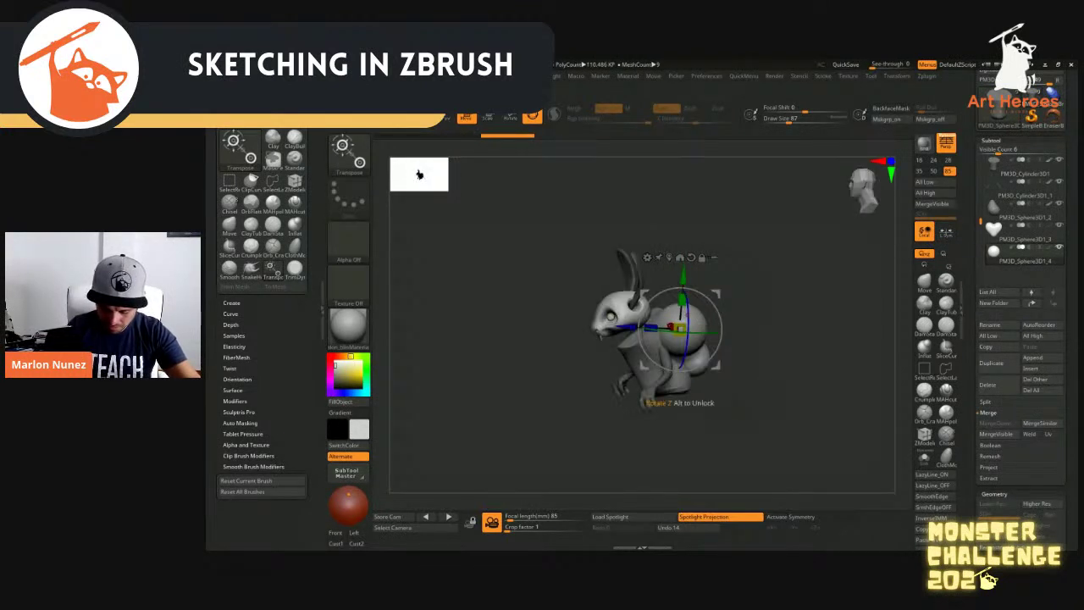
left_click_drag(650, 327, 665, 327)
left_click_drag(762, 322, 796, 322, "shift")
Stretch the sphere into an oval pack against the rabbit's back with the Move brush, resizing the brush between strokes
key("q")
left_click_drag(418, 174, 420, 175)
mouse_move(723, 310)
left_mouse_down("shift")
mouse_move(681, 334)
mouse_move(665, 329)
left_mouse_up("shift")
key("]")
key("[")
left_click_drag(605, 275, 675, 320)
key("]")
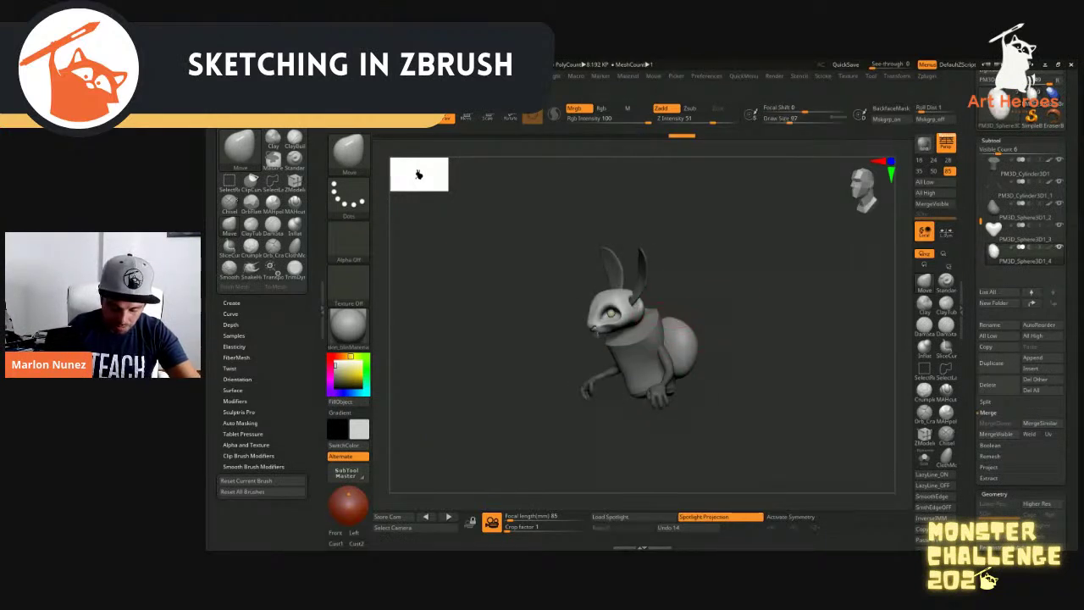
left_click_drag(417, 174, 418, 174)
mouse_move(717, 309)
left_mouse_down()
mouse_move(799, 315)
mouse_move(733, 314)
left_mouse_up()
key("[")
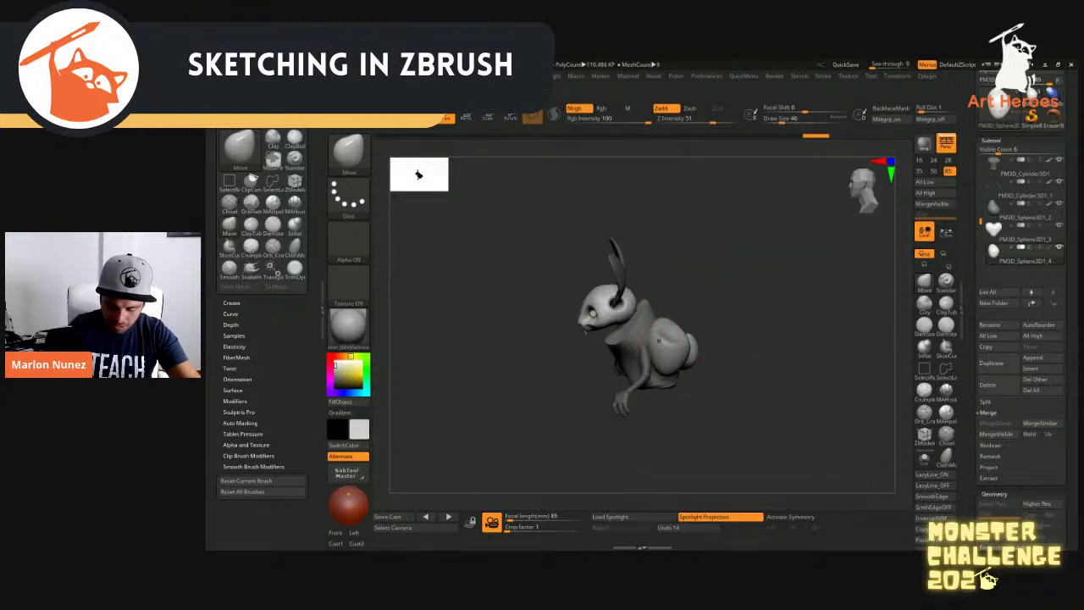
Flare the upper end of the back sphere with the Move brush at draw size 182, and undo the last strokes
left_click_drag(418, 175, 424, 175)
key("bracketright")
key("bracketright")
mouse_move(715, 325)
right_mouse_down()
mouse_move(830, 317)
mouse_move(708, 301)
right_mouse_up()
key("s")
left_click_drag(708, 301, 716, 301)
left_click_drag(654, 309, 668, 302)
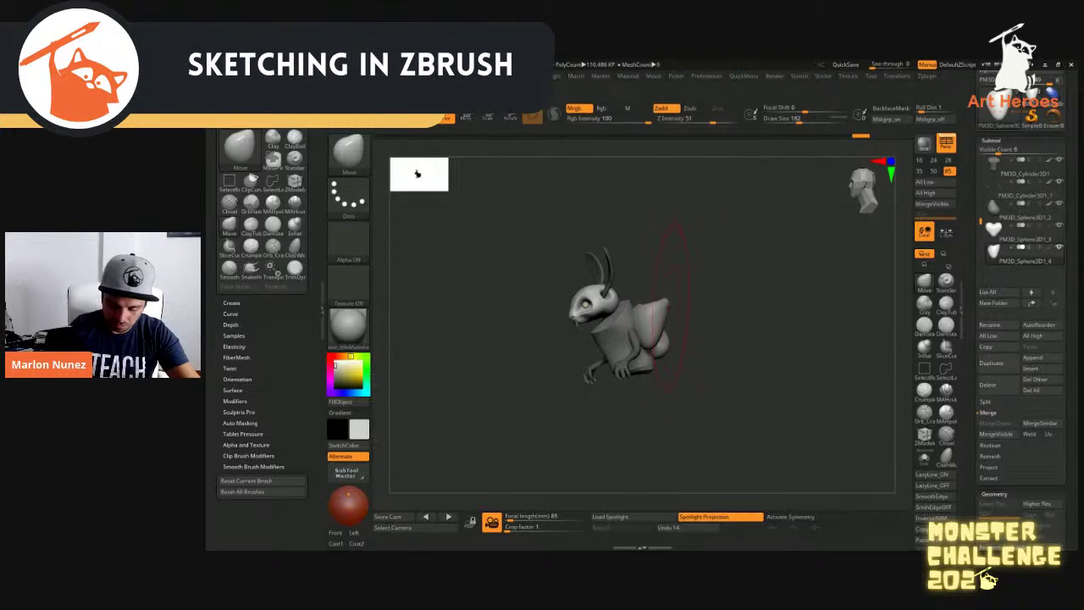
key("ctrl+z")
key("ctrl+z")
key("ctrl+z")
key("ctrl+z")
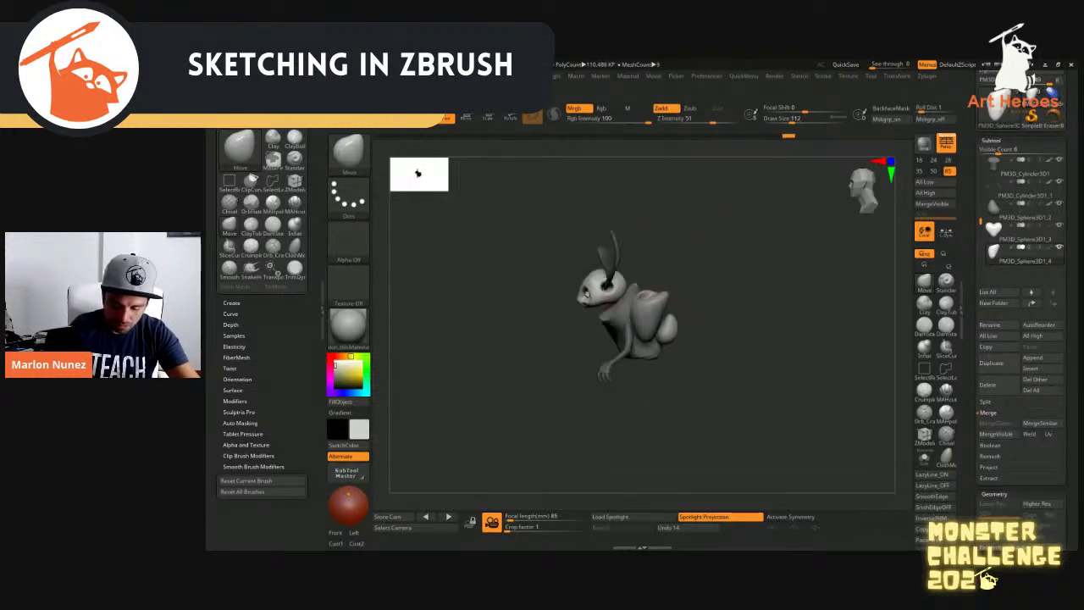
Shape the back sphere into an open basket with a hollow top, reducing the Move brush's draw size to 62
left_click_drag(418, 172, 419, 173)
key("s")
left_click_drag(658, 325, 663, 325)
left_click_drag(419, 172, 416, 174)
key("bracketleft")
key("bracketleft")
key("bracketleft")
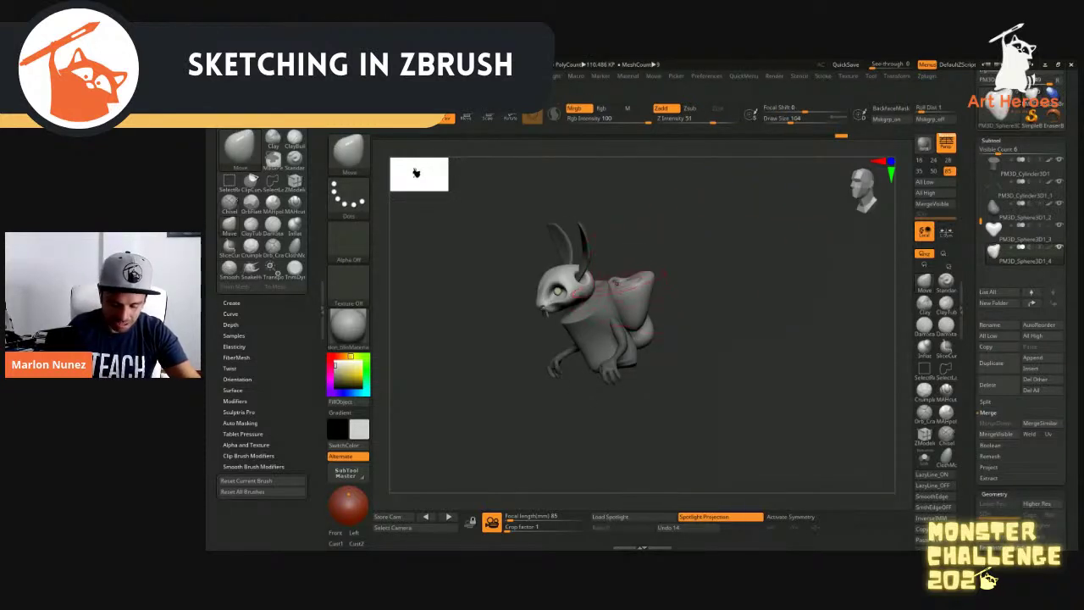
right_click_drag(644, 254, 631, 281)
key("bracketleft")
key("bracketleft")
key("bracketleft")
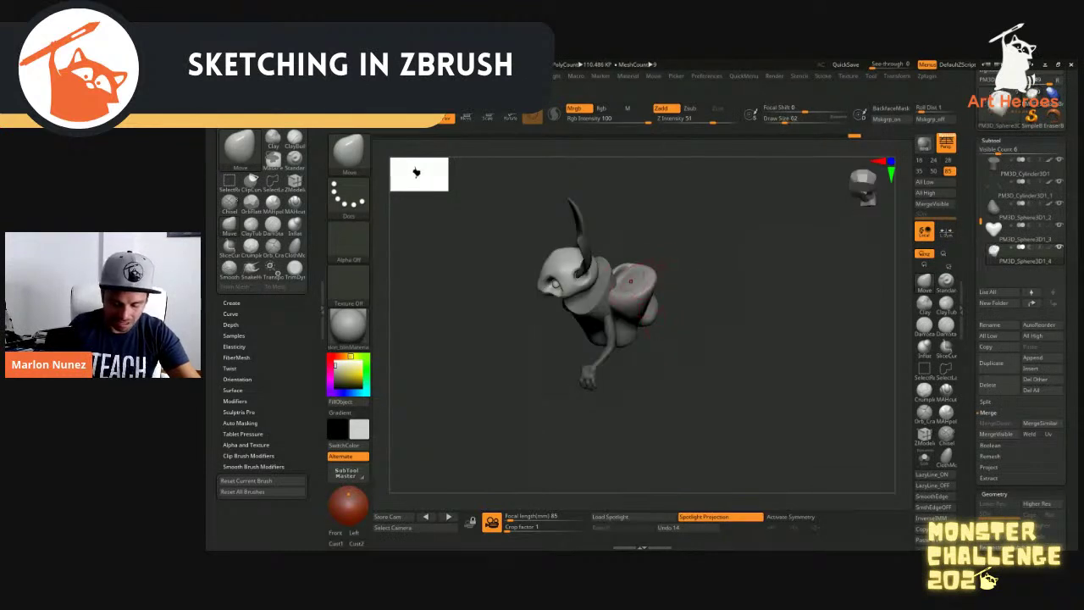
left_click_drag(416, 173, 415, 172)
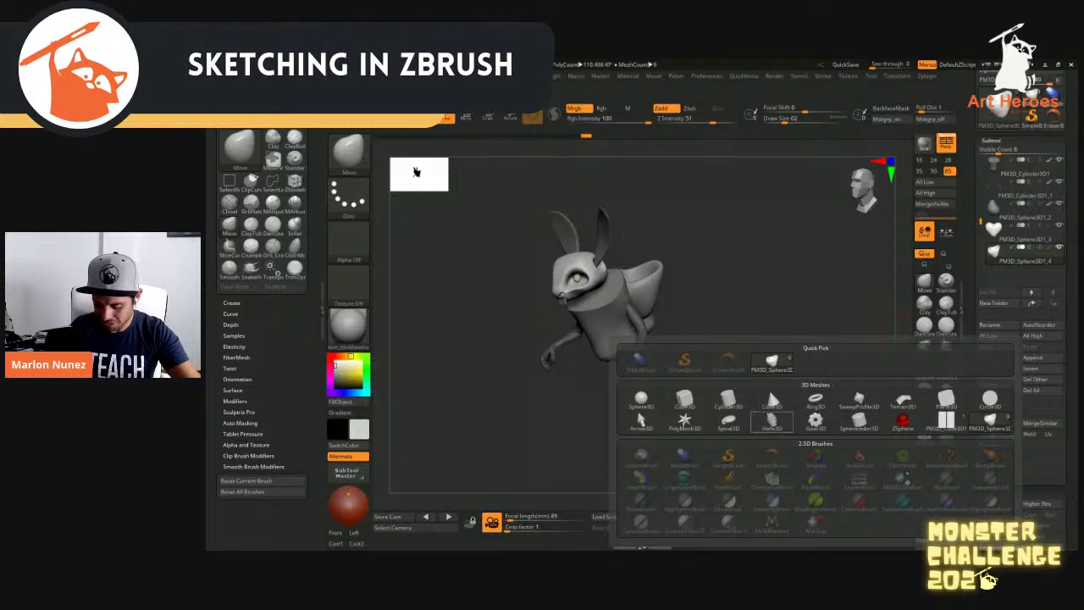
Append a Cone3D, select and isolate it, and stretch it taller with the gizmo
left_click(772, 399)
left_click(576, 298, "alt")
left_click(924, 458)
key("w")
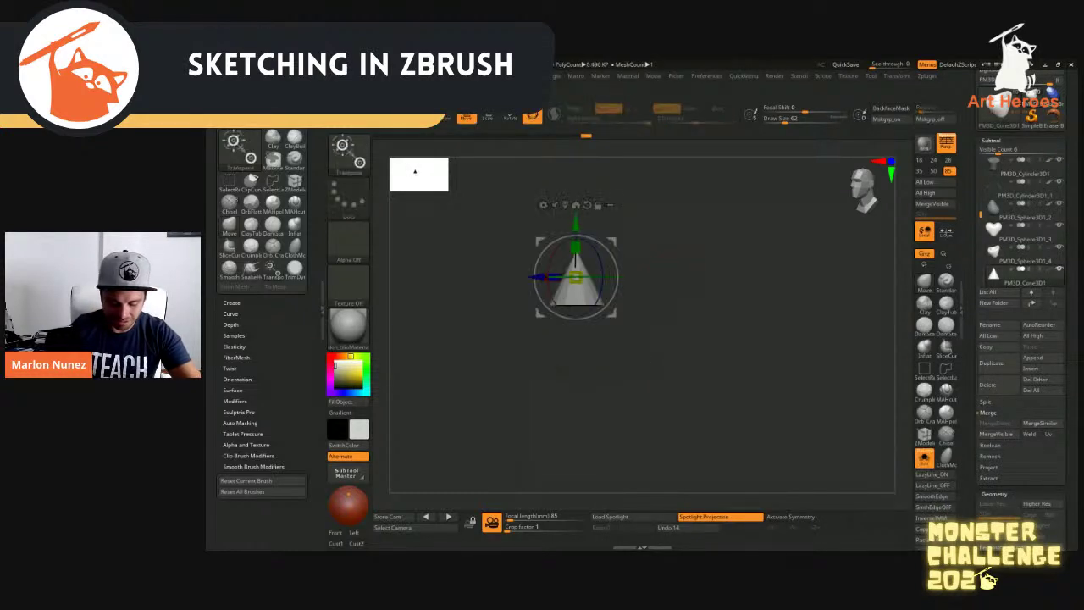
key("q")
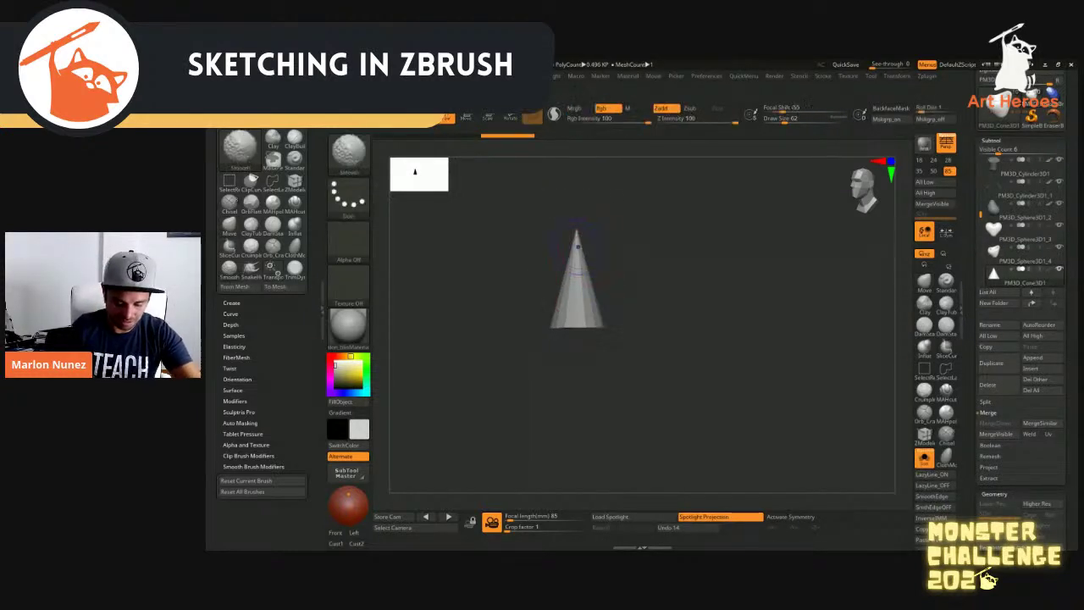
Undo the last smoothing stroke, round off the cone's tip and base with the Smooth brush, and show all parts again
key("ctrl+z")
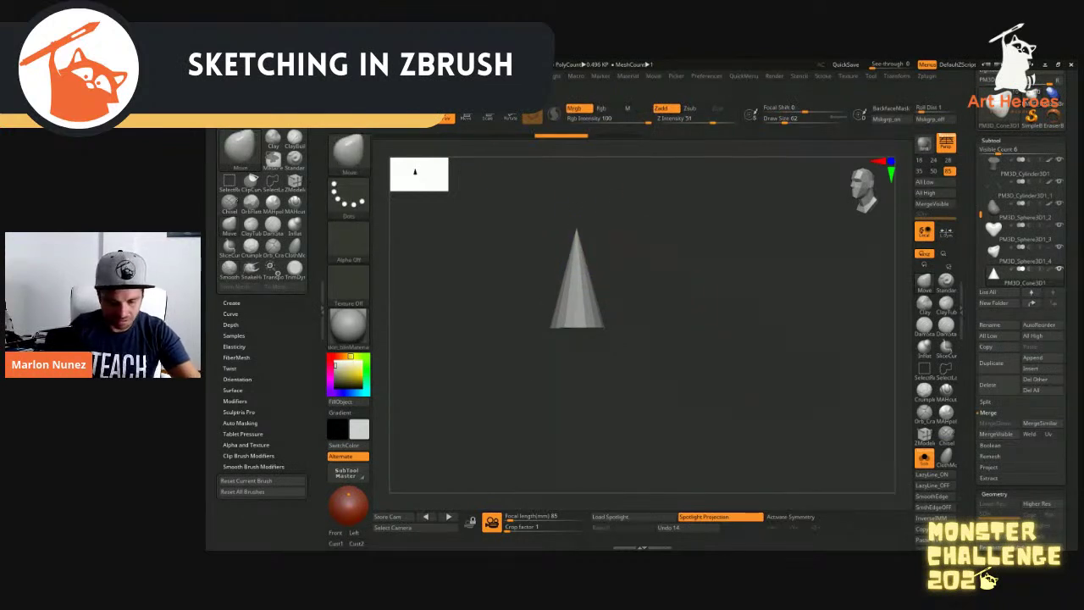
left_click_drag(573, 231, 576, 241, "shift")
left_click_drag(591, 283, 576, 326, "shift")
key("shift+s")
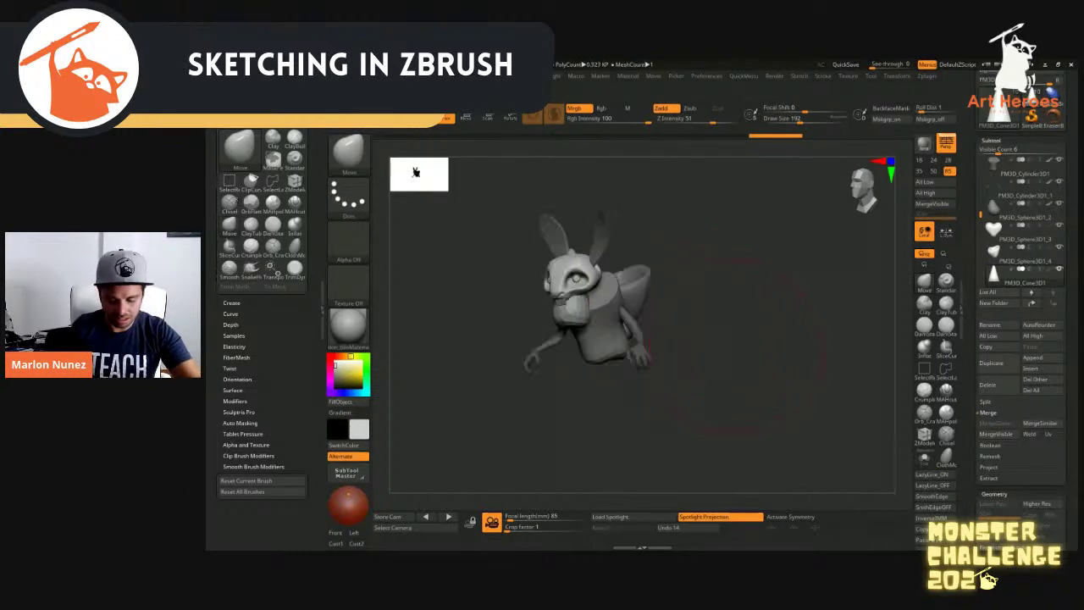
Move the cone into the basket on the rabbit's back with the gizmo, tilt it and place a copy
key("w")
left_click_drag(735, 346, 677, 346)
left_click_drag(609, 240, 667, 216)
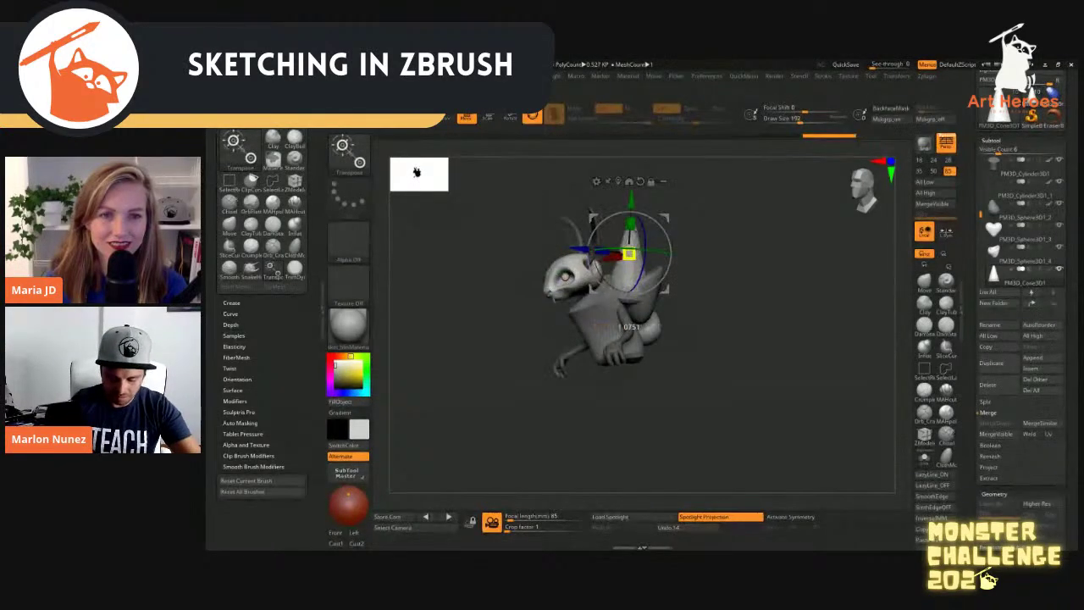
left_click_drag(644, 263, 680, 242)
left_click_drag(735, 345, 786, 346)
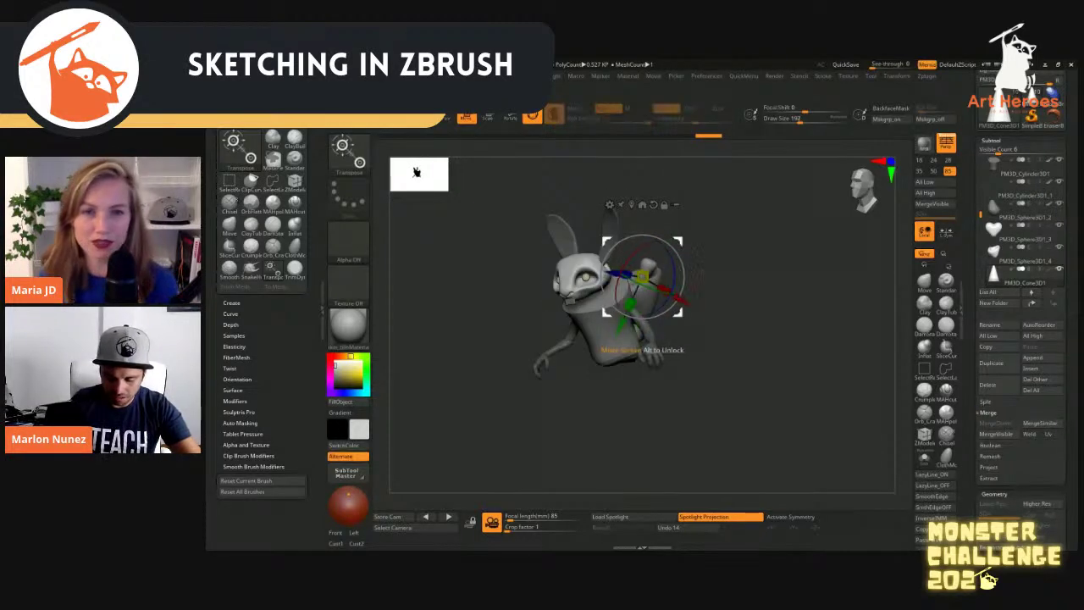
mouse_move(643, 277)
left_mouse_down()
mouse_move(627, 281)
mouse_move(657, 292)
left_mouse_up()
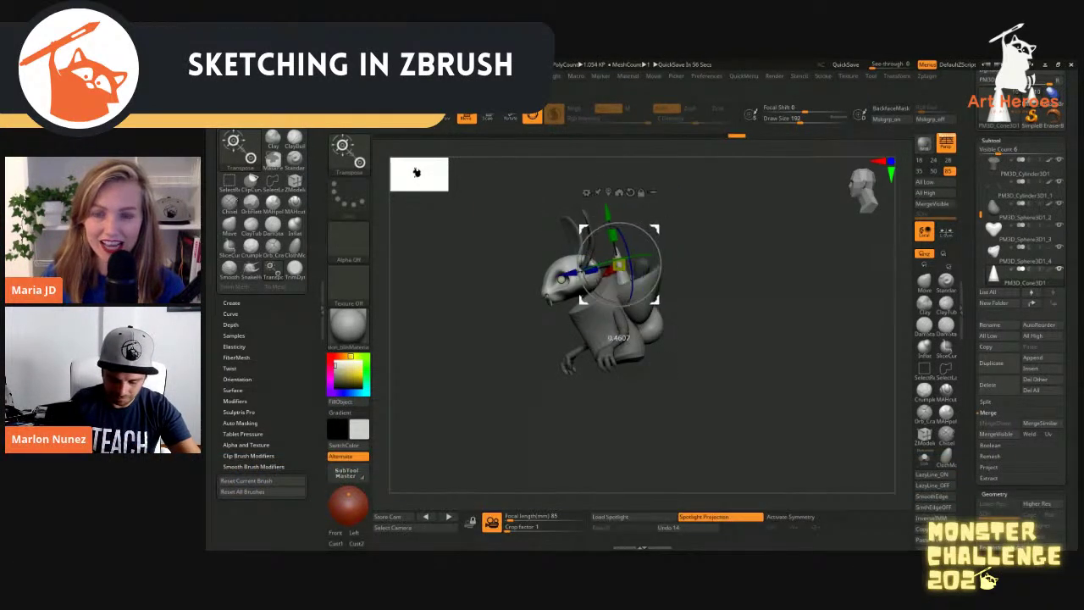
left_click_drag(720, 322, 788, 321)
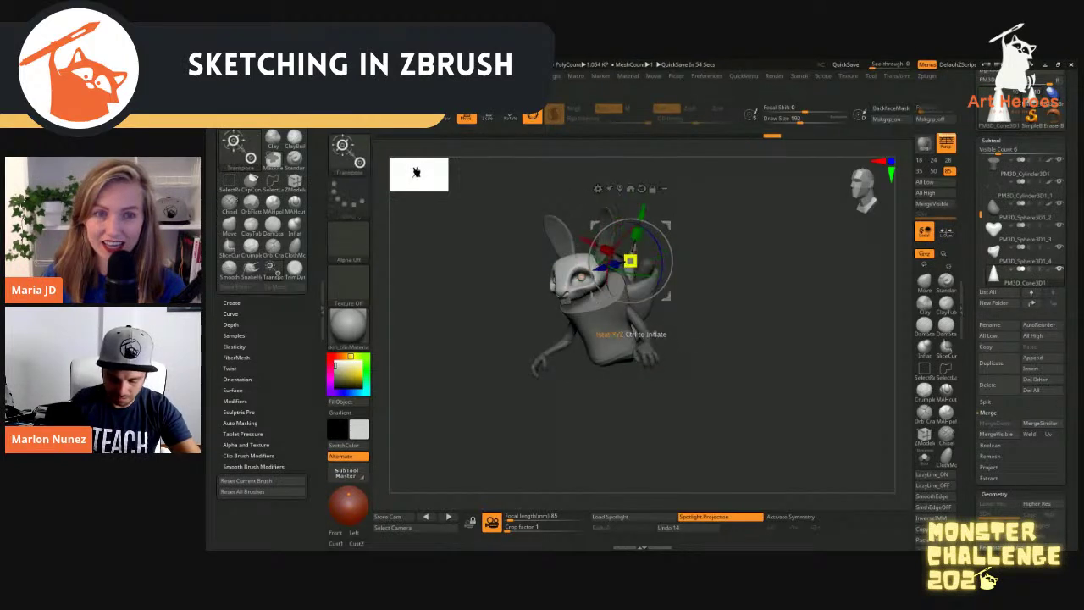
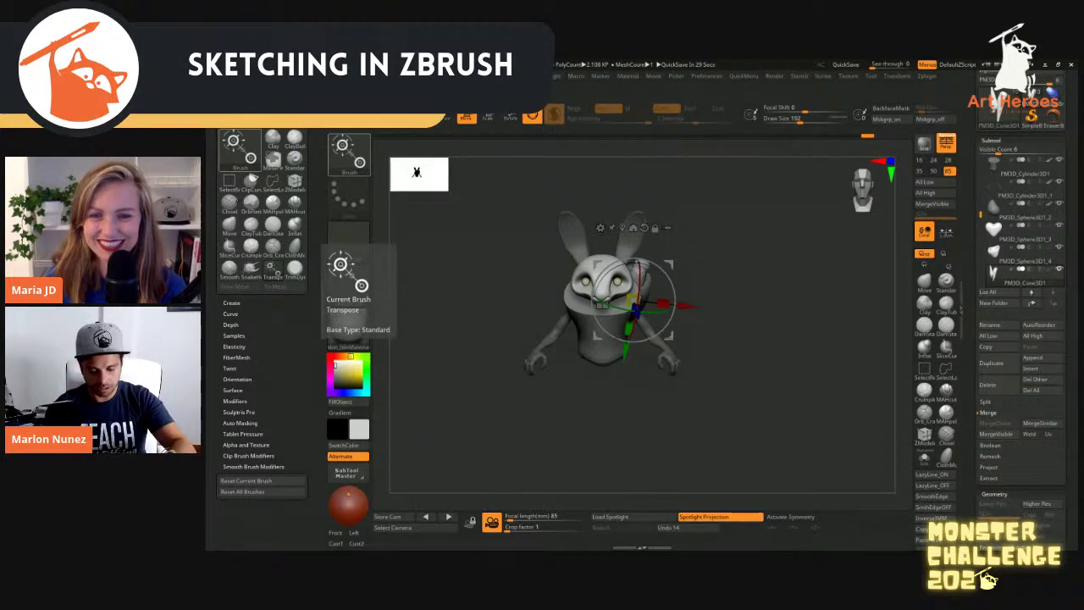
Switch to the reference board and examine the glowing stag spirit artwork up close
key("alt+Tab")
scroll(709, 256, "down", 6)
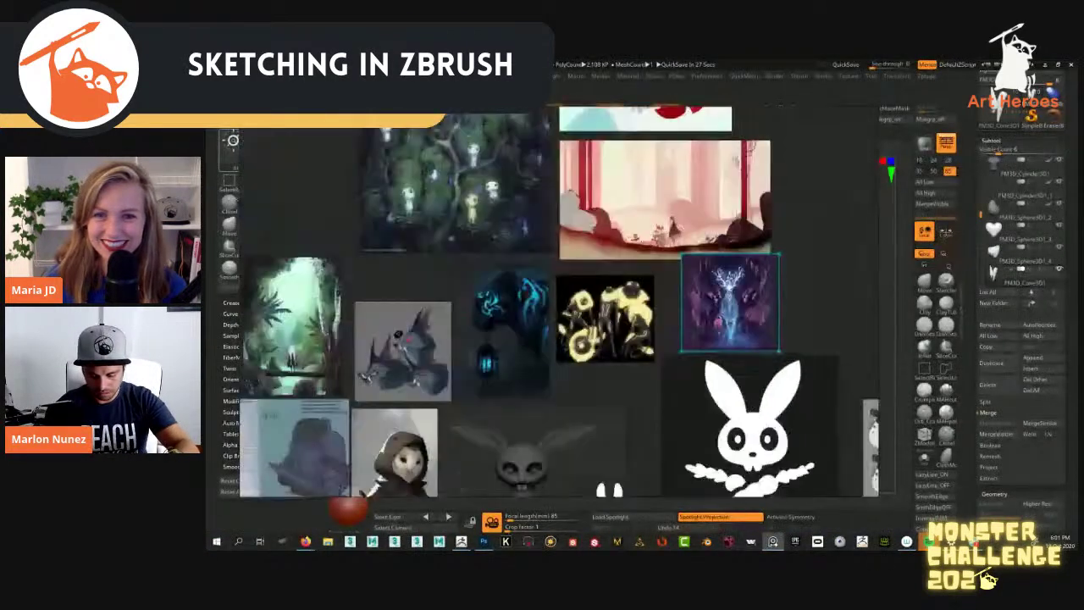
scroll(808, 334, "up", 4)
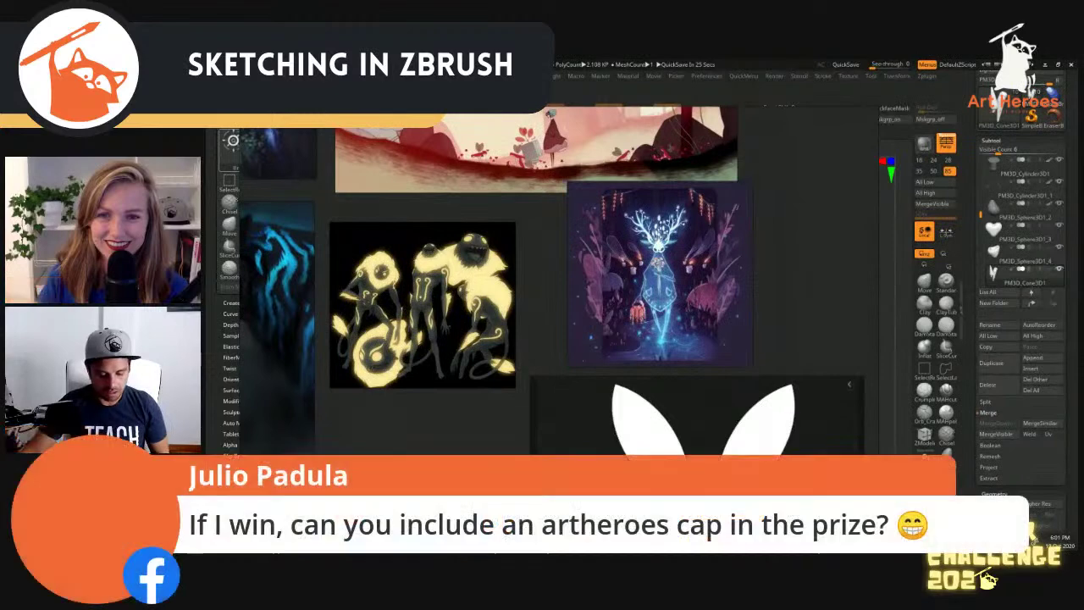
scroll(800, 343, "down", 2)
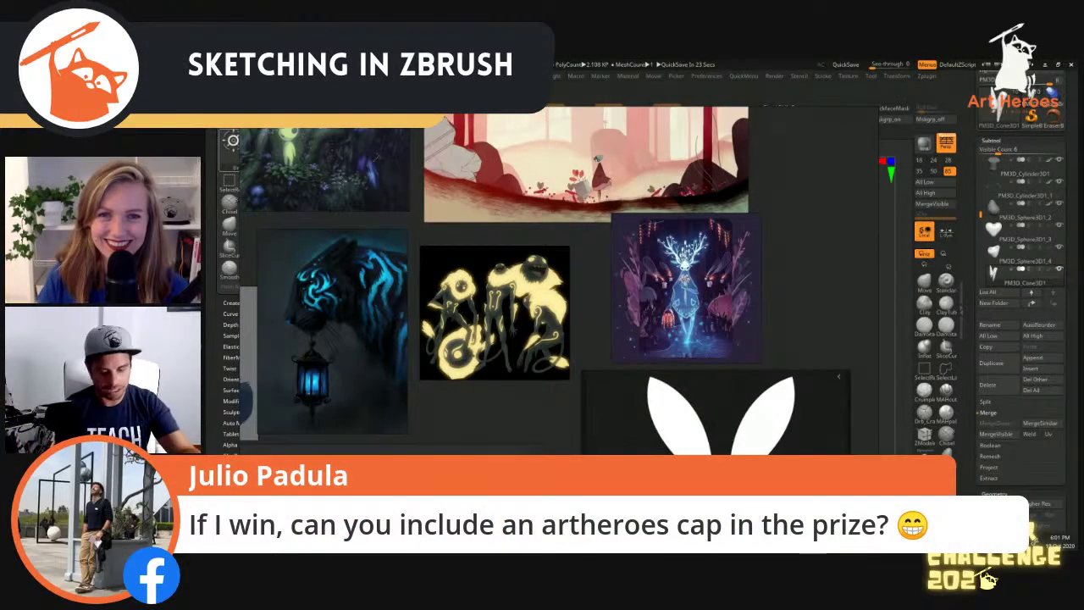
scroll(691, 293, "up", 4)
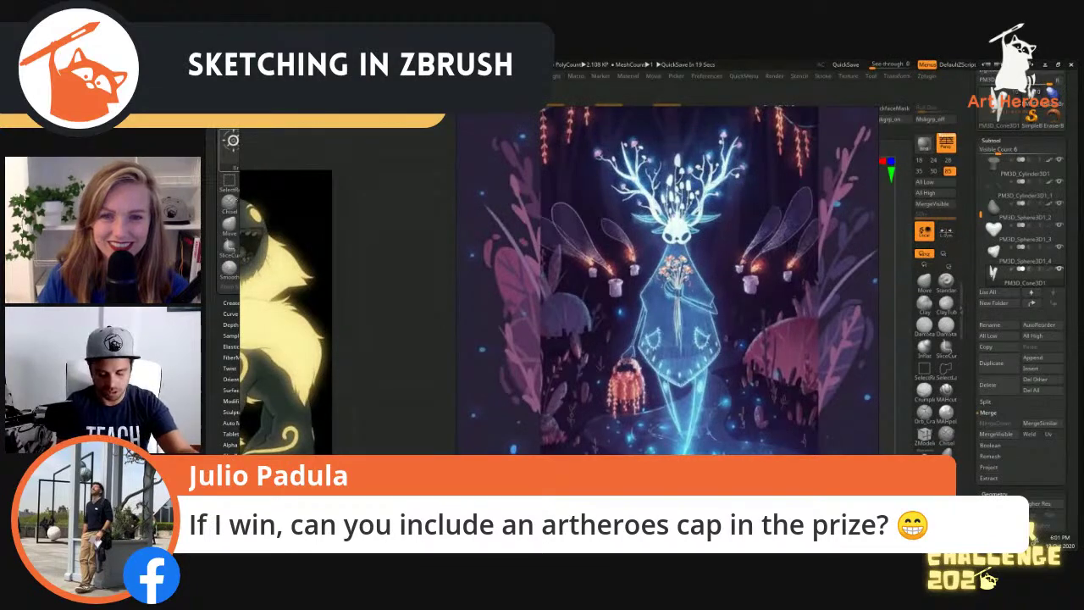
scroll(718, 279, "down", 4)
middle_click_drag(718, 279, 665, 138)
scroll(718, 174, "down", 4)
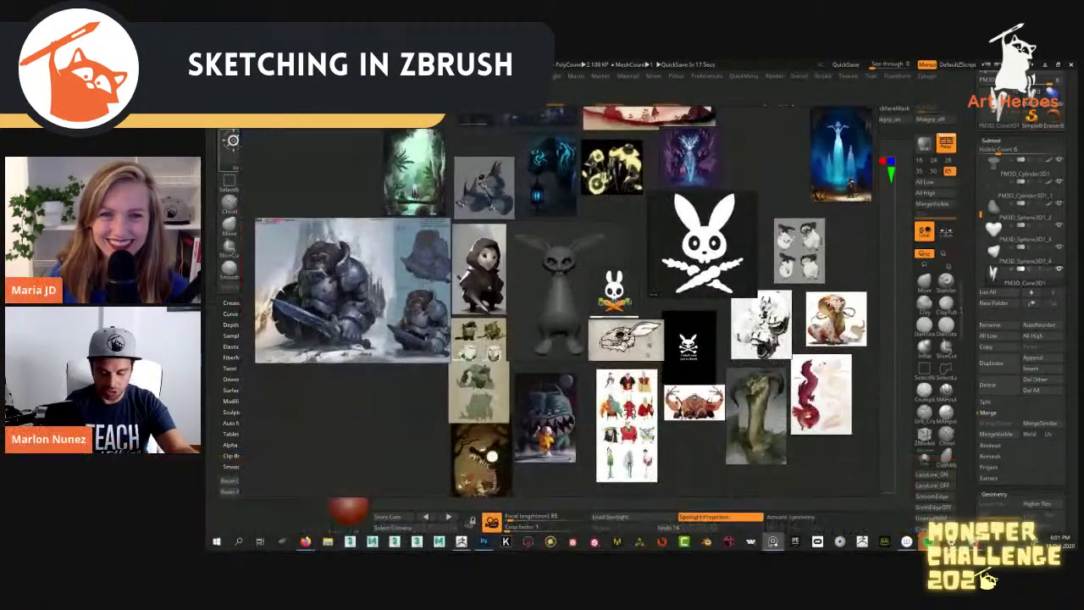
Examine the rabbit skull with crossed carrots and the white-bodied monster sheet on the reference board
scroll(665, 276, "up", 3)
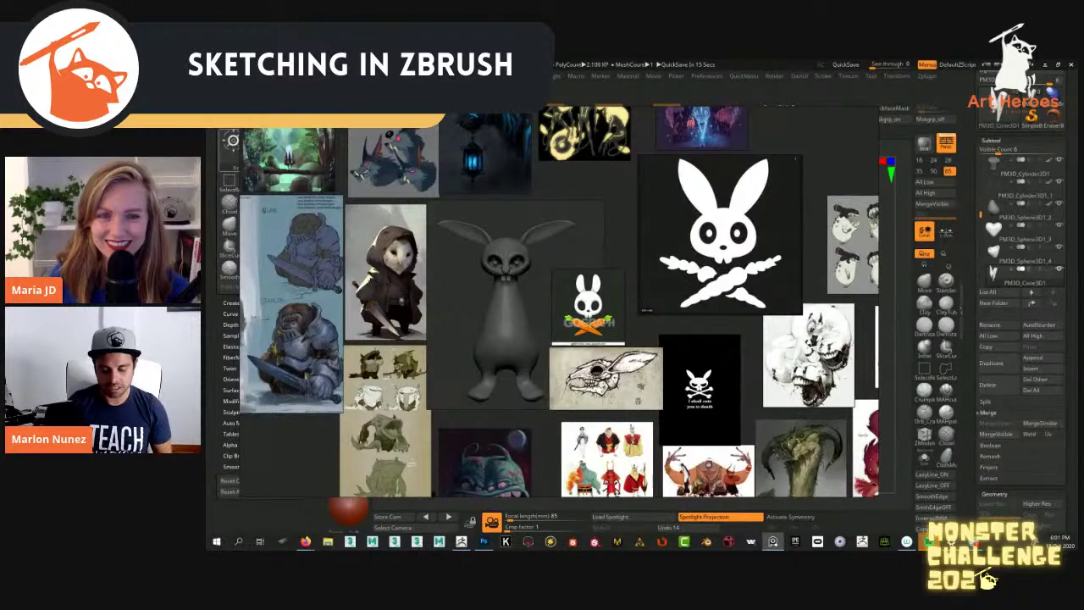
left_click_drag(589, 307, 593, 303)
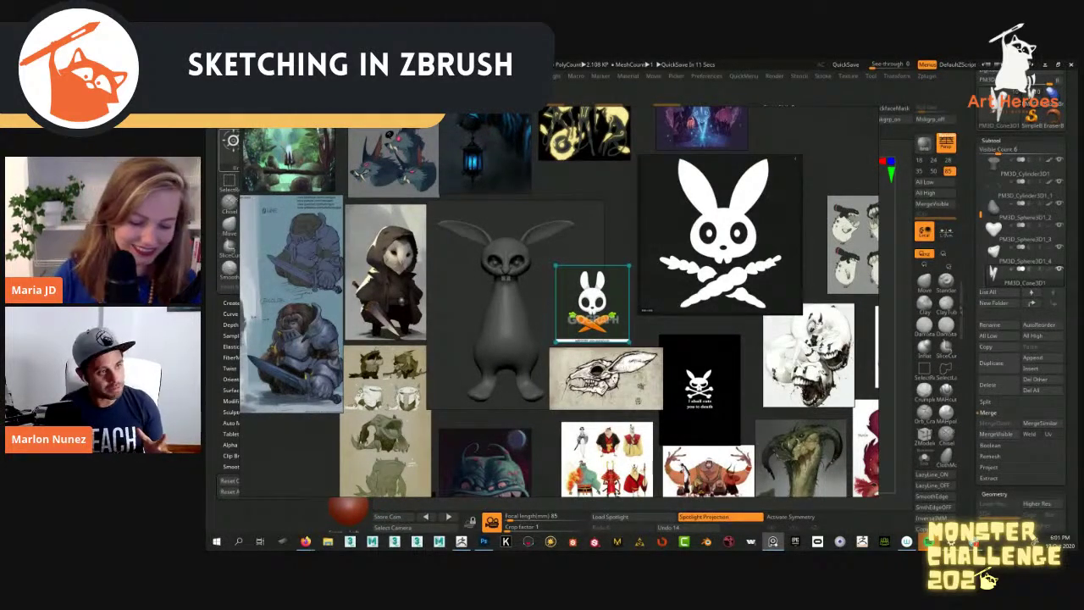
left_click_drag(592, 303, 595, 300)
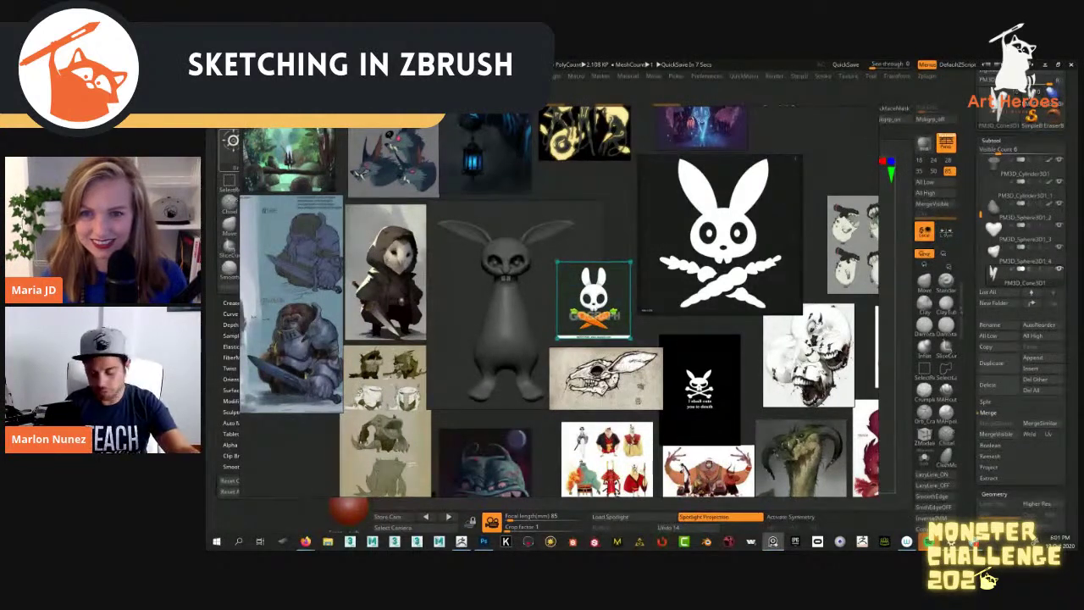
middle_click_drag(855, 216, 764, 232)
scroll(804, 237, "up", 6)
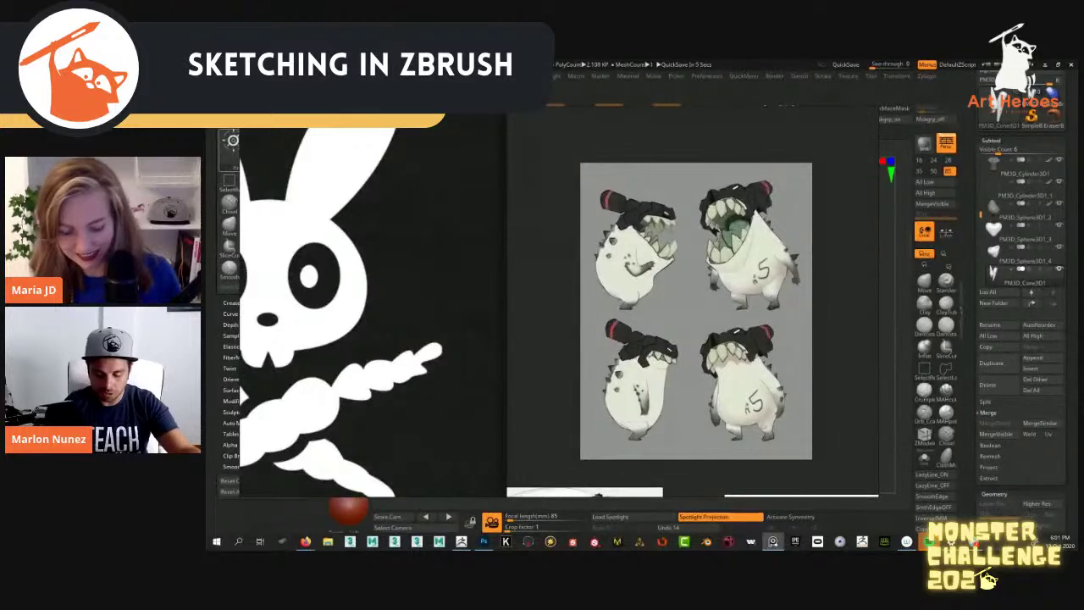
scroll(754, 269, "down", 8)
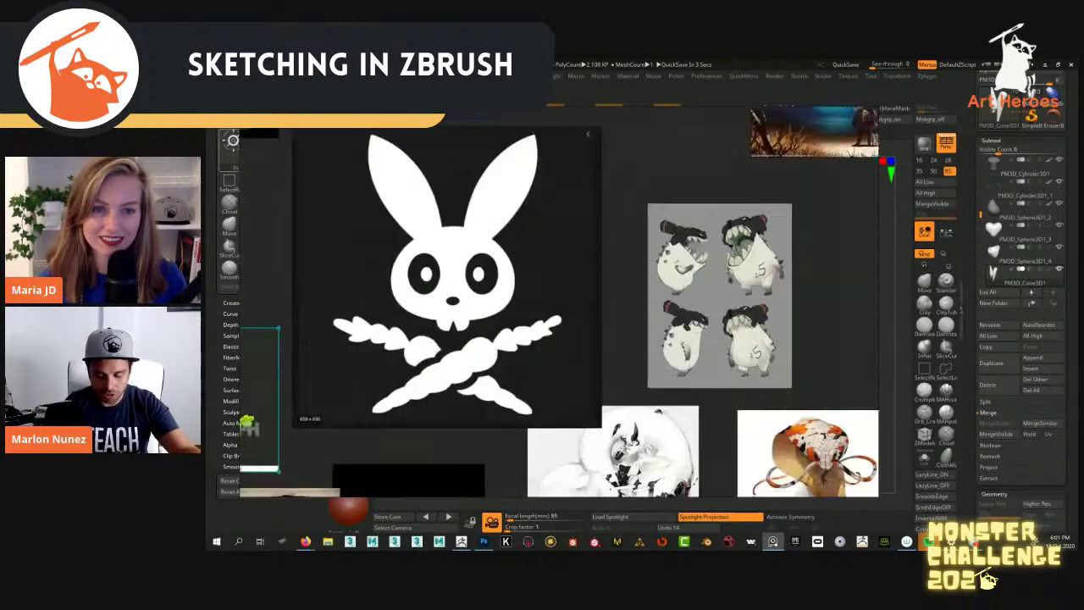
middle_click_drag(754, 269, 779, 342)
scroll(652, 337, "up", 2)
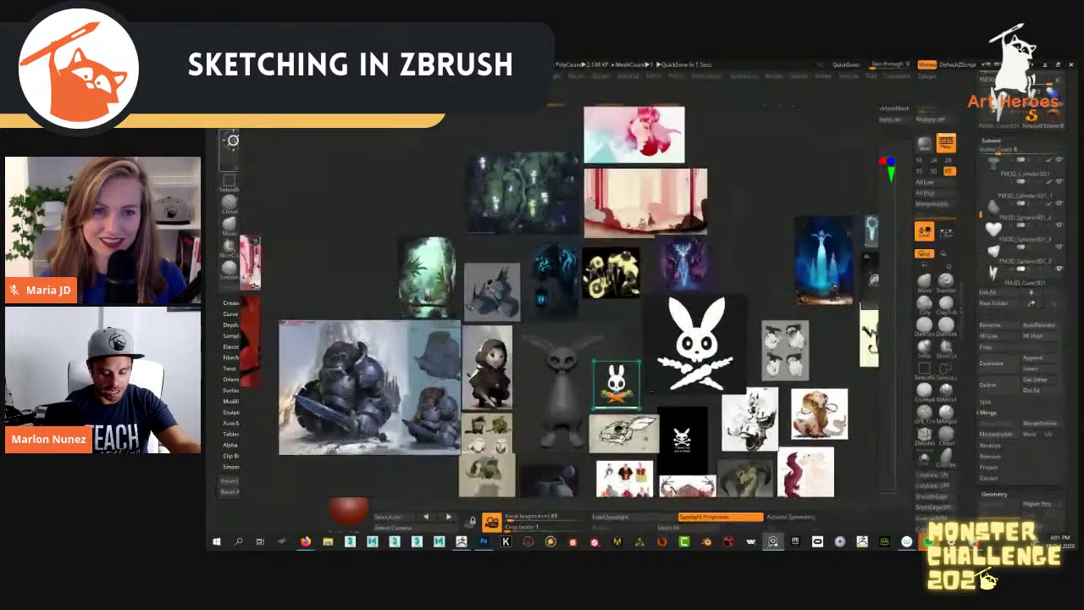
Look over the whole reference board and minimize it to return to the rabbit model in ZBrush
scroll(652, 337, "down", 4)
middle_click_drag(652, 337, 637, 327)
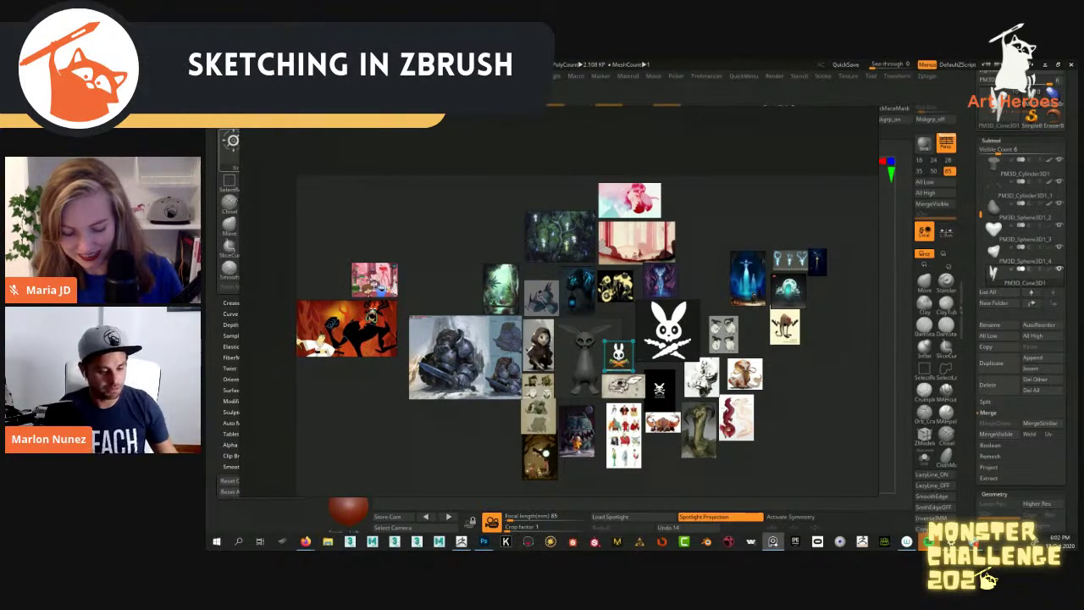
key("alt+space")
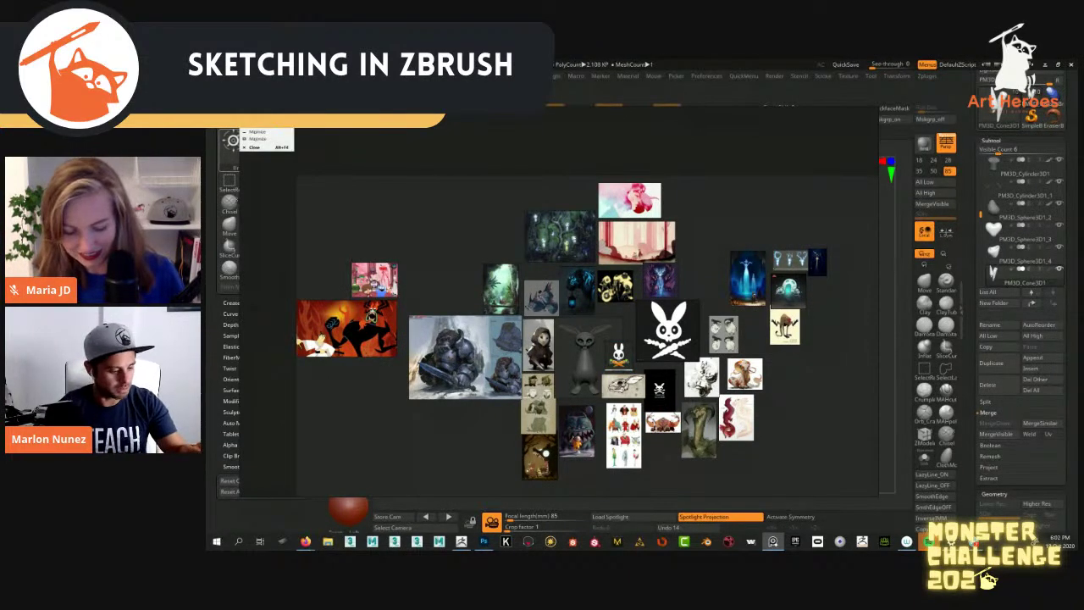
mouse_move(864, 220)
right_mouse_down()
mouse_move(879, 178)
mouse_move(212, 155)
right_mouse_up()
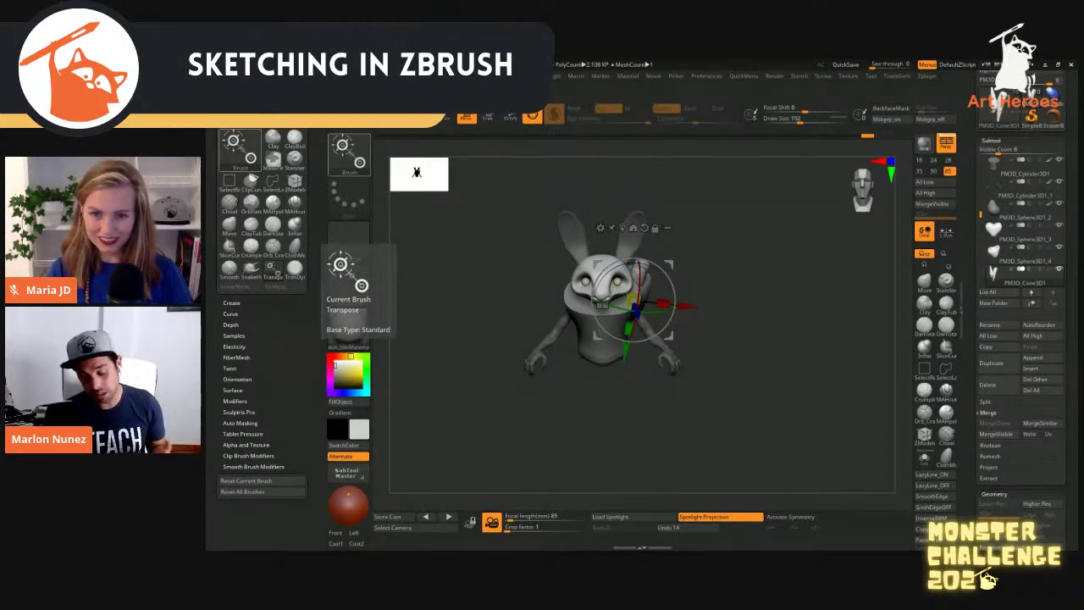
Undo the last transform and adjust the position and tilt of the copied cone inside the rabbit's back basket
key("q")
mouse_move(749, 310)
left_mouse_down()
mouse_move(763, 315)
mouse_move(626, 314)
mouse_move(650, 295)
left_mouse_up()
key("w")
key("ctrl+z")
right_click_drag(650, 294, 664, 297)
left_click_drag(632, 299, 635, 299)
mouse_move(673, 265)
left_mouse_down()
mouse_move(688, 262)
mouse_move(687, 290)
mouse_move(690, 255)
left_mouse_up()
mouse_move(737, 279)
left_mouse_down()
mouse_move(839, 284)
mouse_move(729, 286)
left_mouse_up()
key("q")
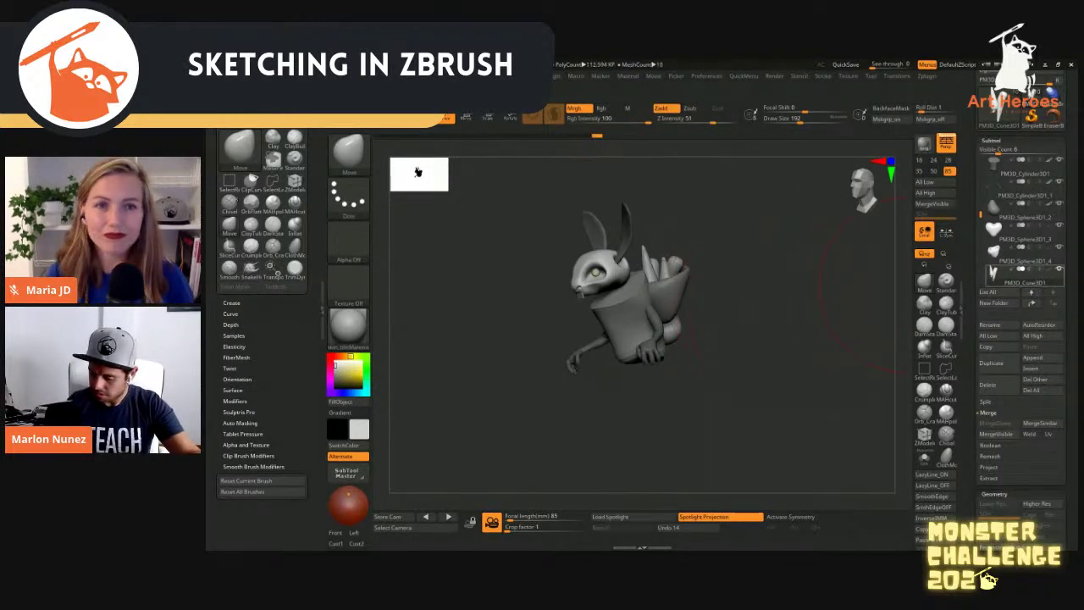
Merge the cones into the basket subtool, and rotate and shift the filled basket on the rabbit's back with the gizmo
left_click(1020, 254)
left_click(996, 423)
left_click_drag(754, 398, 695, 372)
key("w")
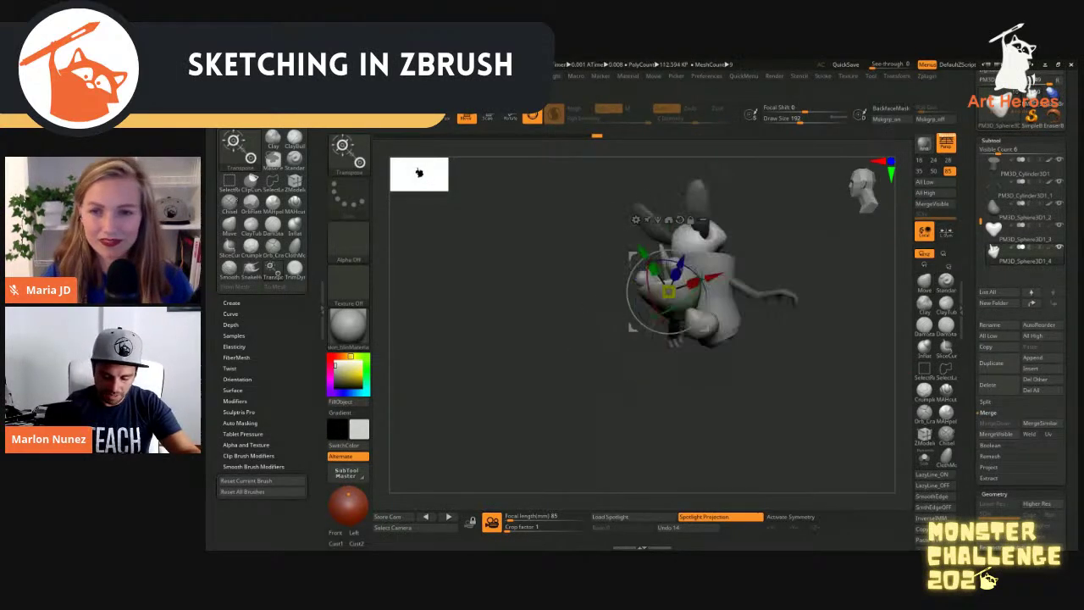
left_click_drag(712, 276, 698, 280)
left_click_drag(762, 373, 843, 373)
left_click_drag(620, 294, 615, 294)
left_click_drag(702, 258, 645, 321)
left_click_drag(762, 372, 825, 373, "shift")
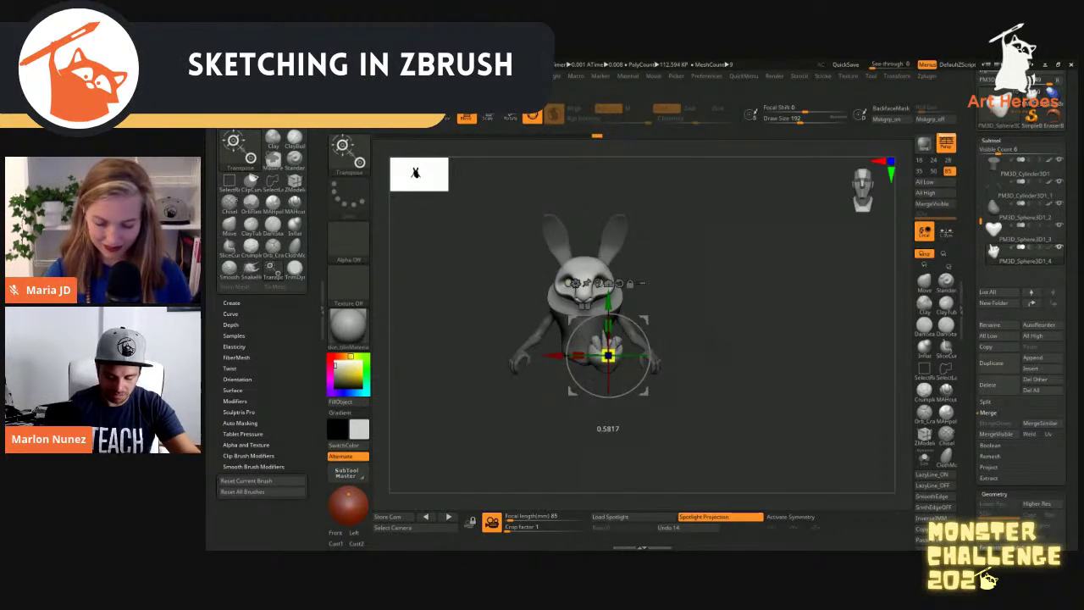
left_click_drag(608, 303, 608, 239, "shift")
mouse_move(762, 373)
left_mouse_down()
mouse_move(703, 373)
mouse_move(762, 372)
mouse_move(762, 390)
left_mouse_up()
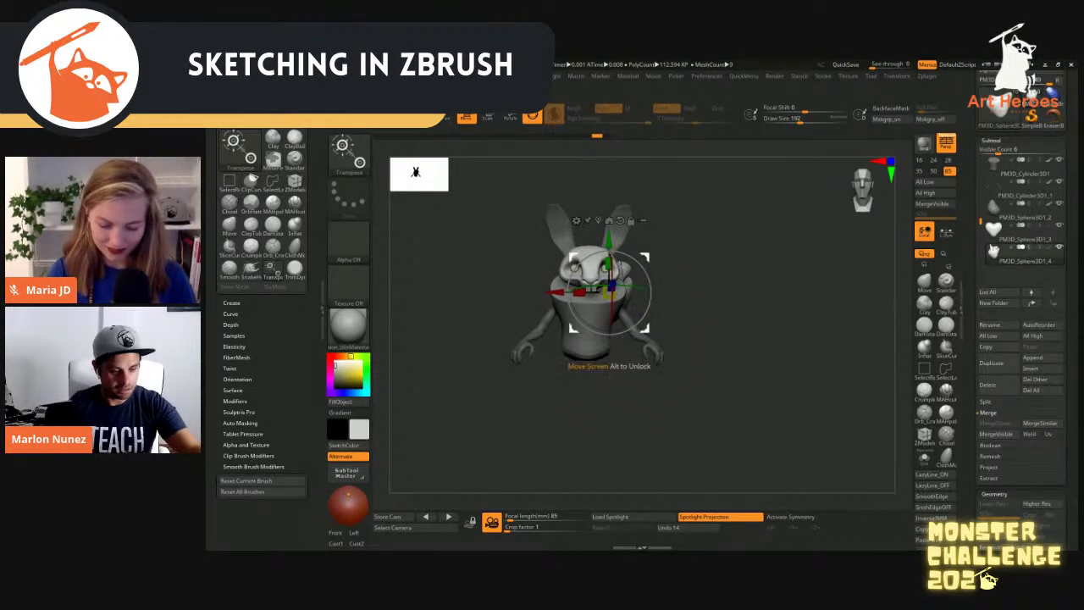
Select the rabbit's torso, set the draw size to 80 and adjust its shape with the Move brush
key("q")
left_click(597, 335, "alt")
key("s")
mouse_move(632, 310)
left_mouse_down()
mouse_move(611, 311)
mouse_move(604, 337)
left_mouse_up()
mouse_move(763, 373)
left_mouse_down()
mouse_move(703, 372)
mouse_move(821, 372)
left_mouse_up()
mouse_move(822, 288)
left_mouse_down()
mouse_move(635, 285)
mouse_move(651, 288)
left_mouse_up()
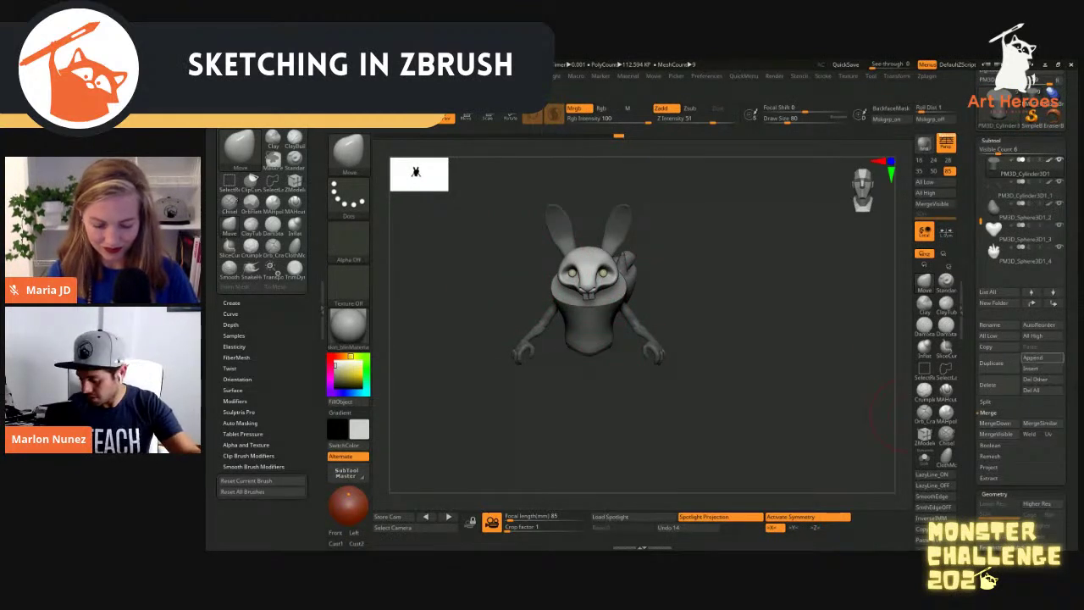
Append a cube subtool, rotate it into a diamond orientation over the rabbit's head and turn on the polyframe display
left_click(1041, 357)
left_click(684, 400)
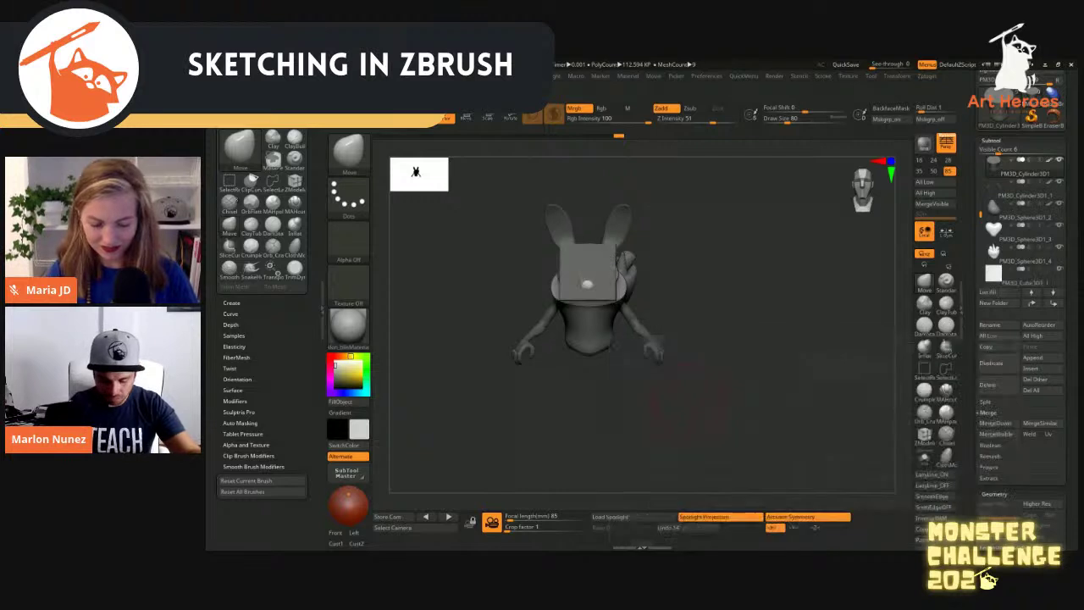
left_click(616, 275, "alt")
mouse_move(616, 275)
right_mouse_down()
mouse_move(590, 280)
mouse_move(627, 280)
right_mouse_up()
key("w")
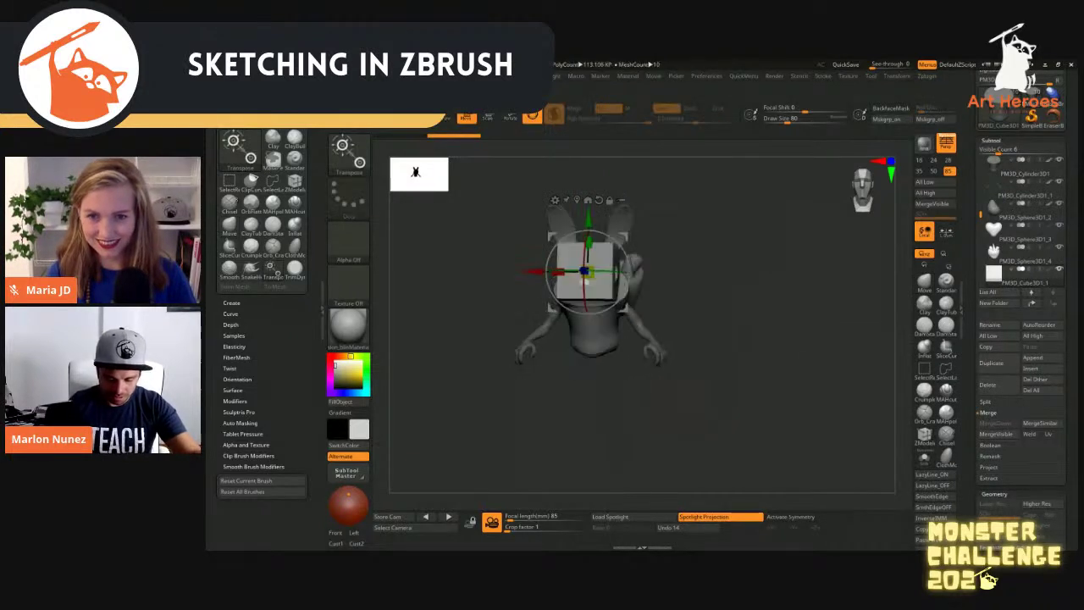
left_click_drag(628, 280, 618, 301)
mouse_move(618, 302)
right_mouse_down()
mouse_move(669, 288)
mouse_move(601, 286)
right_mouse_up()
key("shift+f")
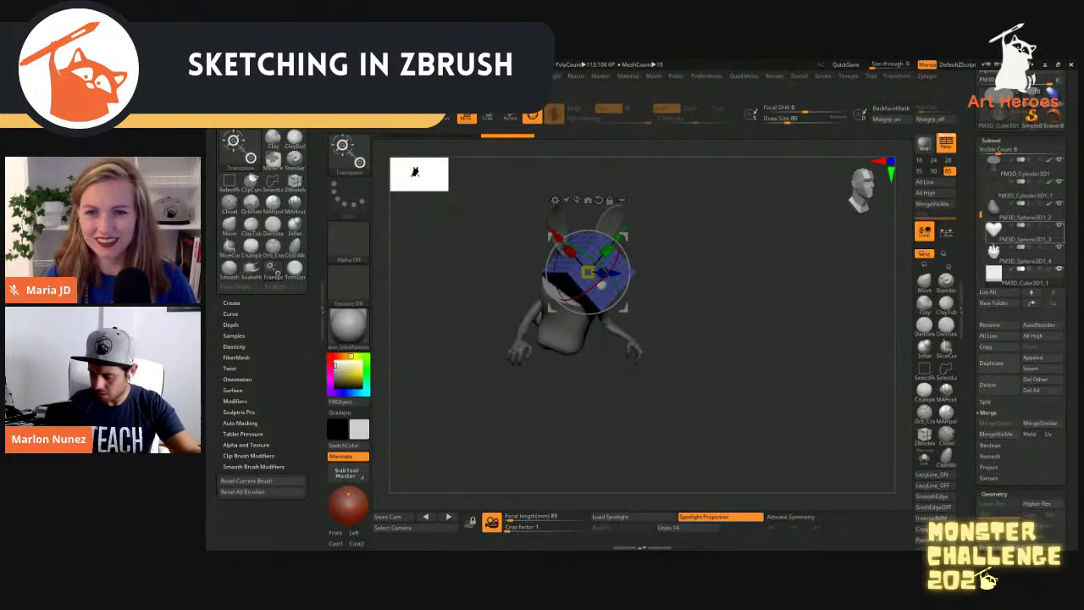
Divide the cube's faces into separate polygroups with Groups By Normals
left_click(994, 494)
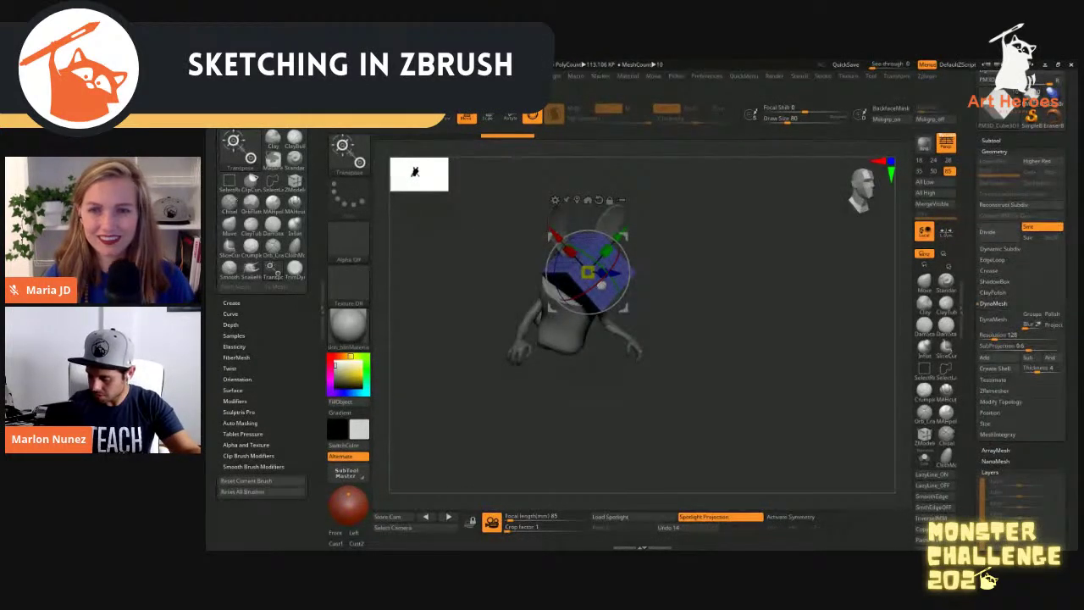
left_click(993, 303)
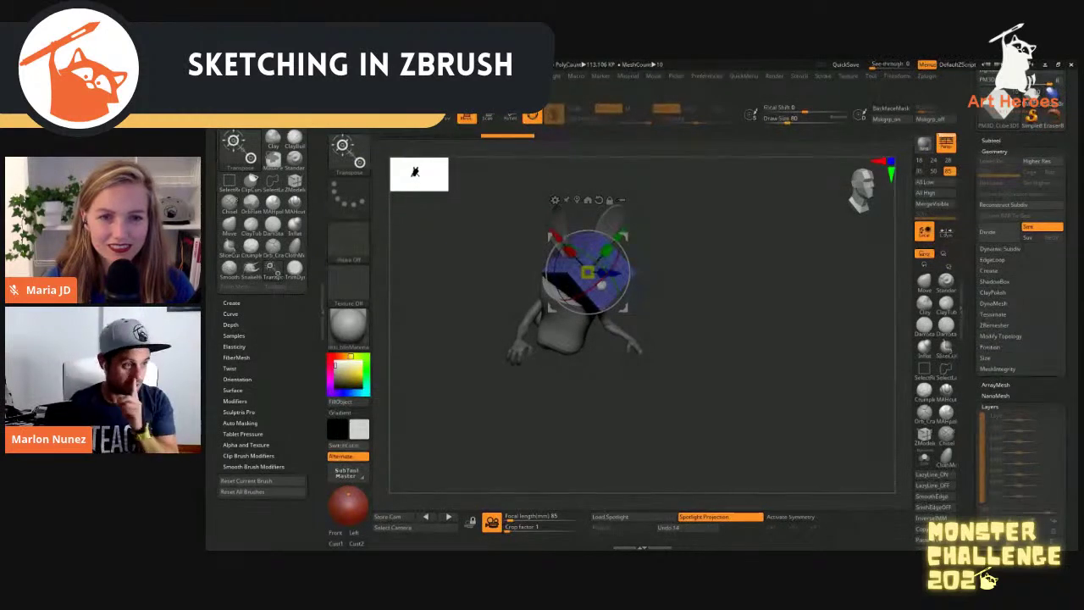
left_click_drag(976, 392, 977, 360)
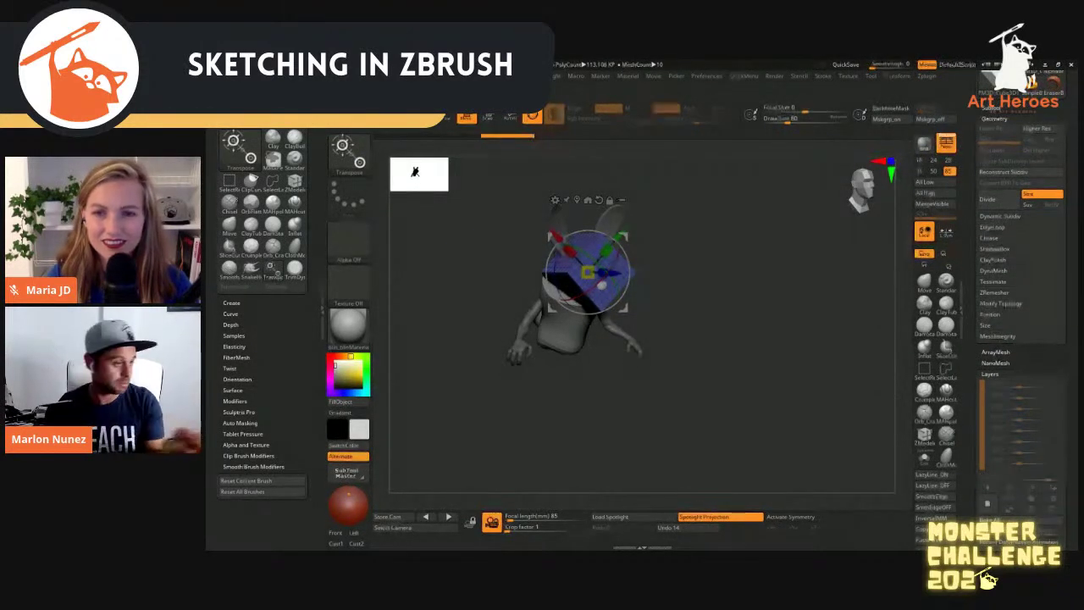
left_click(990, 374)
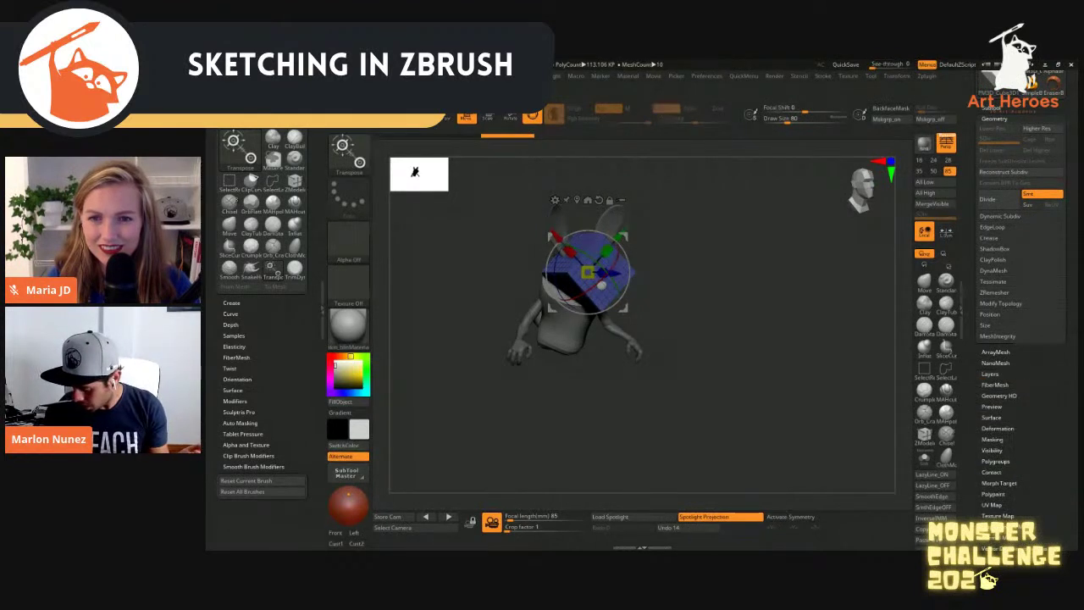
scroll(1021, 296, "down", 3)
left_click(995, 346)
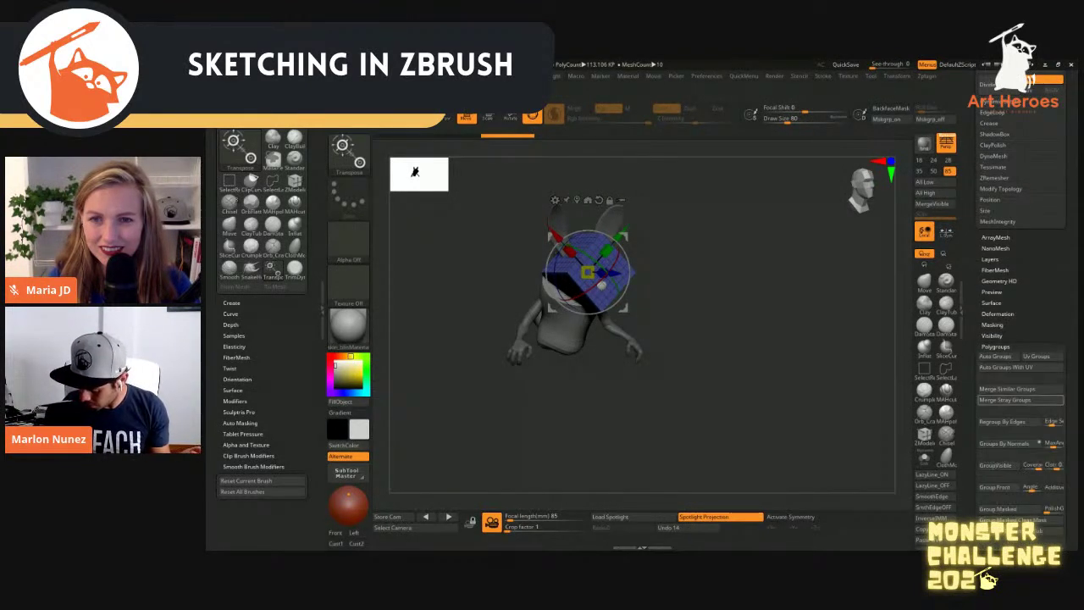
left_click(1005, 443)
Hide the cube's unneeded sides and delete the hidden polygons, keeping the diamond front and the upper faces
key("q")
right_click_drag(601, 285, 608, 274)
left_click(608, 273, "ctrl+shift")
mouse_move(709, 271)
left_mouse_down()
mouse_move(614, 252)
mouse_move(714, 249)
mouse_move(717, 267)
left_mouse_up()
left_click(559, 241, "ctrl+shift")
left_click_drag(717, 267, 762, 270)
key("space")
left_click(739, 395)
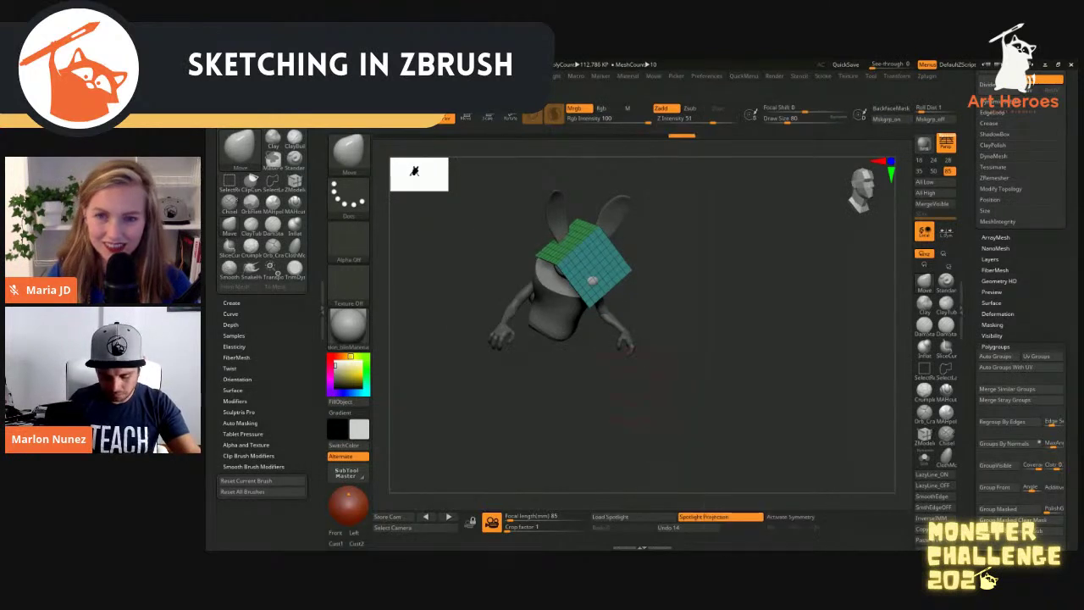
Try lowering and stretching the diamond-shaped cloth below the rabbit's chin with the gizmo
left_click_drag(739, 372, 796, 365, "shift")
key("w")
left_click_drag(587, 238, 587, 218)
key("ctrl+z")
left_click_drag(686, 238, 618, 237, "shift")
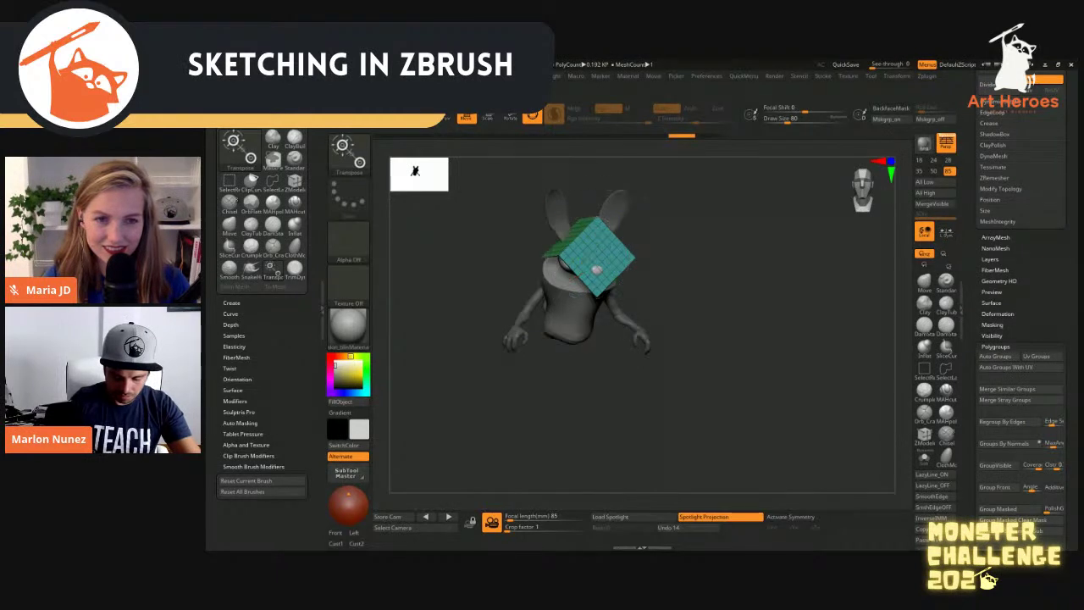
left_click(598, 185, "alt")
left_click_drag(677, 254, 703, 254, "shift")
left_click_drag(587, 227, 588, 200)
left_click_drag(686, 254, 754, 255)
left_click_drag(599, 219, 578, 279)
left_click_drag(686, 279, 635, 279, "shift")
key("q")
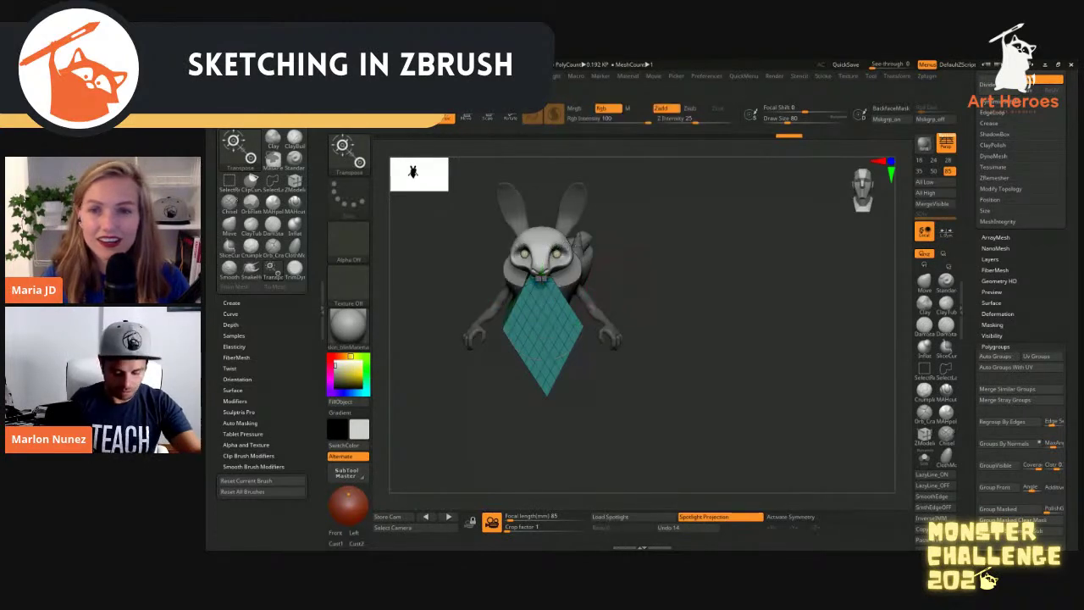
key("s")
left_click_drag(545, 298, 551, 298)
mouse_move(525, 229)
right_mouse_down()
mouse_move(564, 268)
mouse_move(635, 233)
right_mouse_up()
left_click_drag(644, 224, 705, 310)
Isolate the cloth's green faces, hide a section along their edge and delete the hidden polygons to cut a notch
left_click(669, 266, "ctrl+shift")
mouse_move(668, 266)
left_mouse_down()
mouse_move(754, 273)
mouse_move(728, 263)
mouse_move(787, 280)
left_mouse_up()
left_click_drag(556, 201, 534, 229, "ctrl+alt+shift")
left_click_drag(664, 242, 724, 271)
left_click_drag(593, 271, 656, 250)
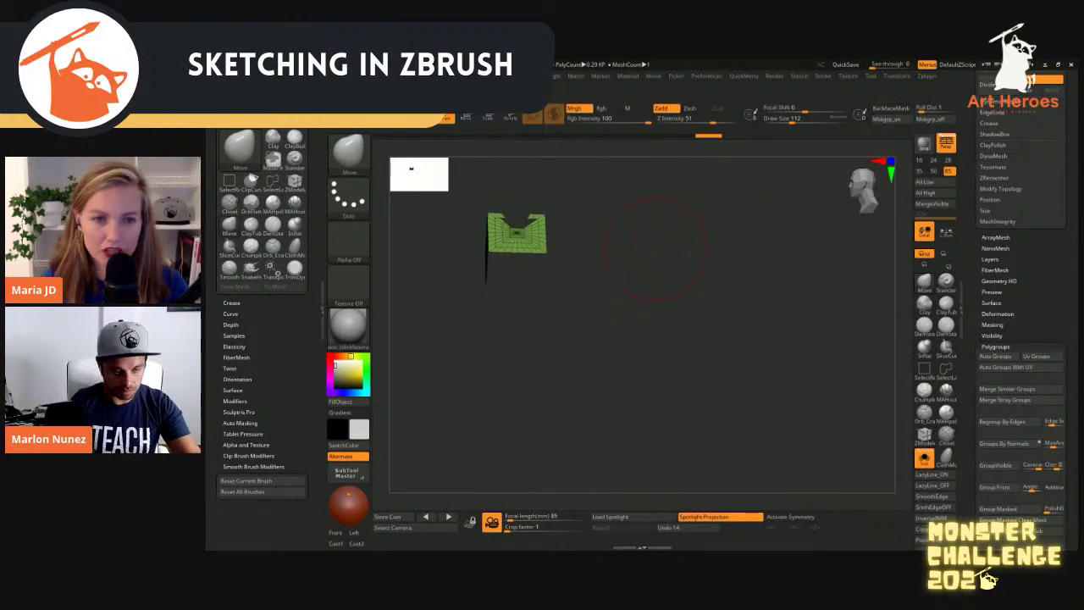
key("ctrl+z")
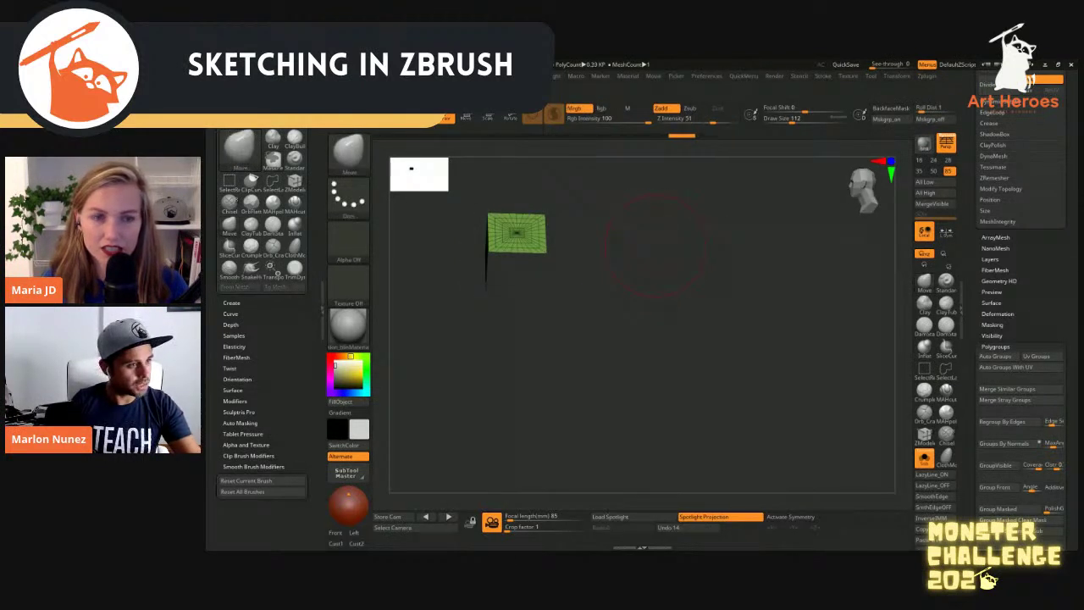
left_click_drag(529, 200, 504, 224, "ctrl+alt+shift")
left_click_drag(610, 242, 704, 262)
key("alt+s")
key("space")
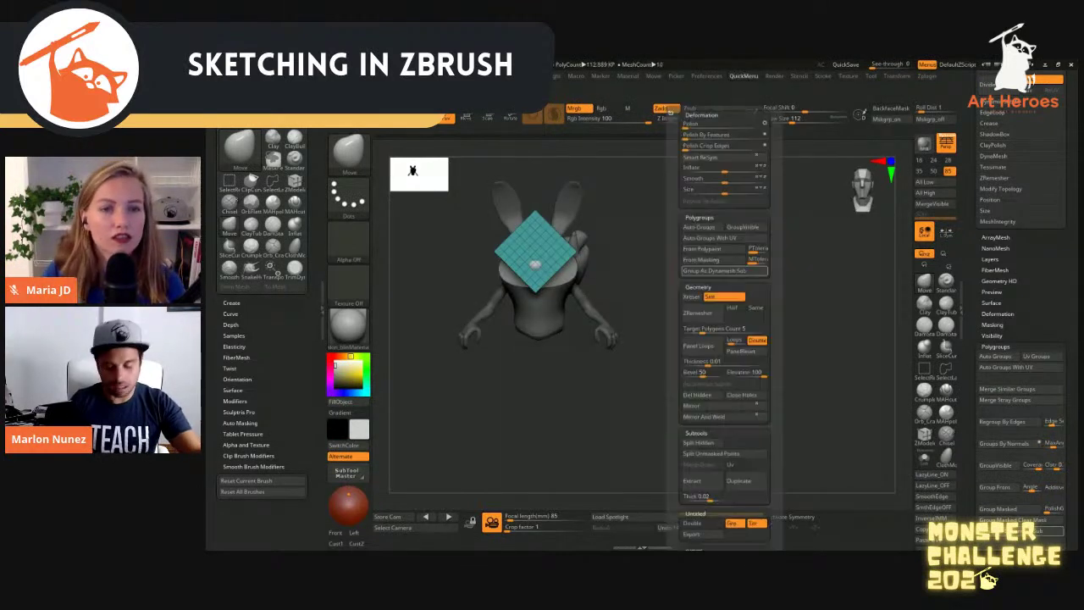
left_click(702, 395)
left_click_drag(652, 373, 680, 400, "alt")
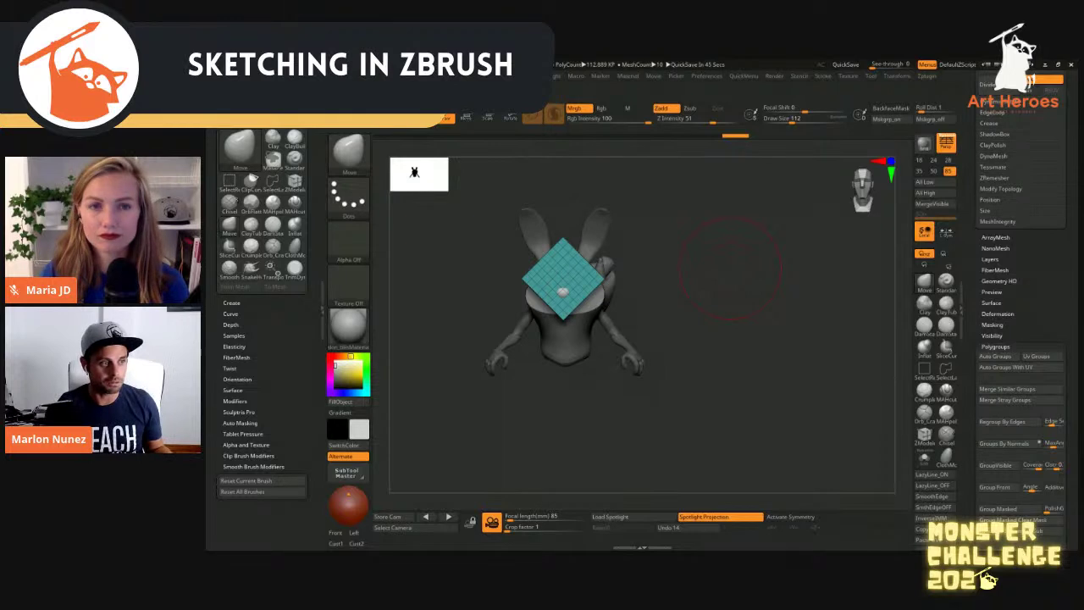
Subdivide the cloth mesh once and activate X symmetry
mouse_move(730, 268)
left_mouse_down()
mouse_move(737, 320)
mouse_move(722, 322)
left_mouse_up()
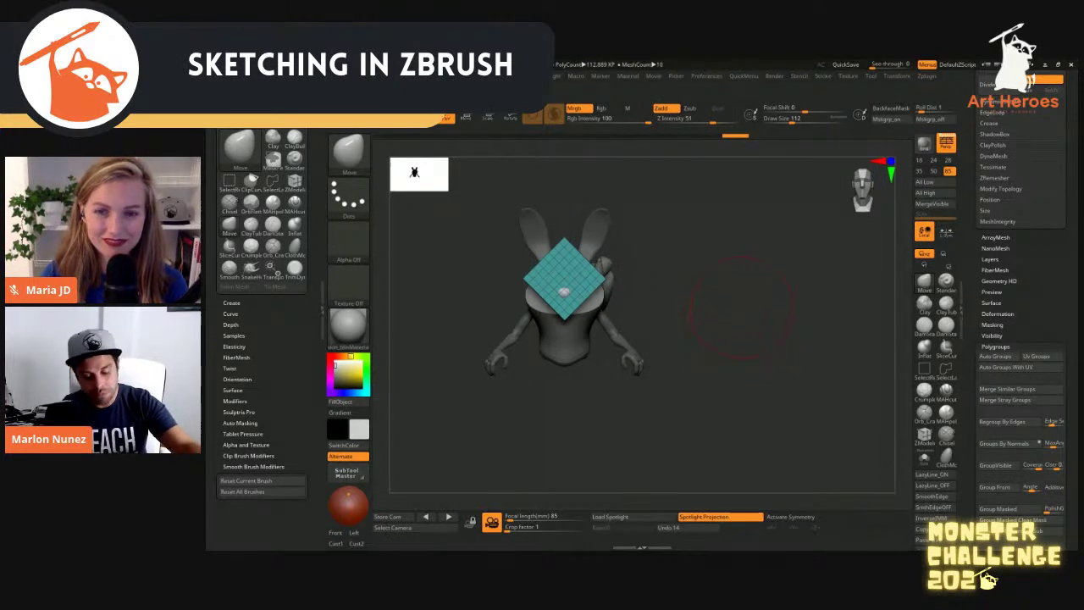
left_click_drag(767, 309, 809, 292)
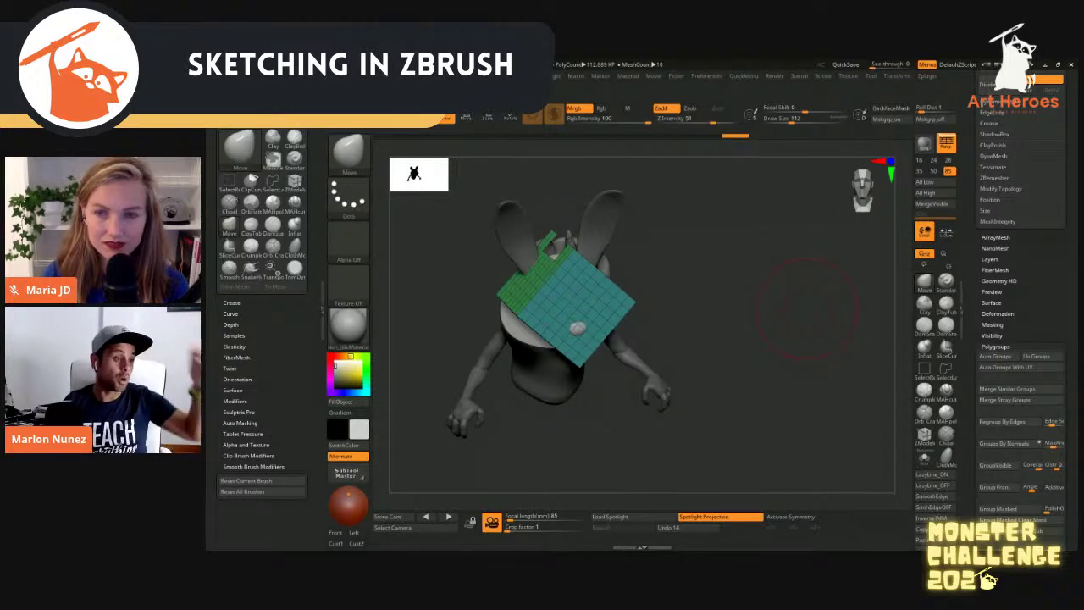
left_click_drag(1050, 288, 1051, 306)
mouse_move(762, 316)
left_mouse_down()
mouse_move(789, 315)
mouse_move(774, 288)
mouse_move(864, 267)
mouse_move(809, 250)
left_mouse_up()
key("ctrl+d")
left_click_drag(1050, 194, 1050, 375)
left_click(995, 233)
left_click(995, 545)
left_click_drag(745, 415, 692, 421, "shift")
key("x")
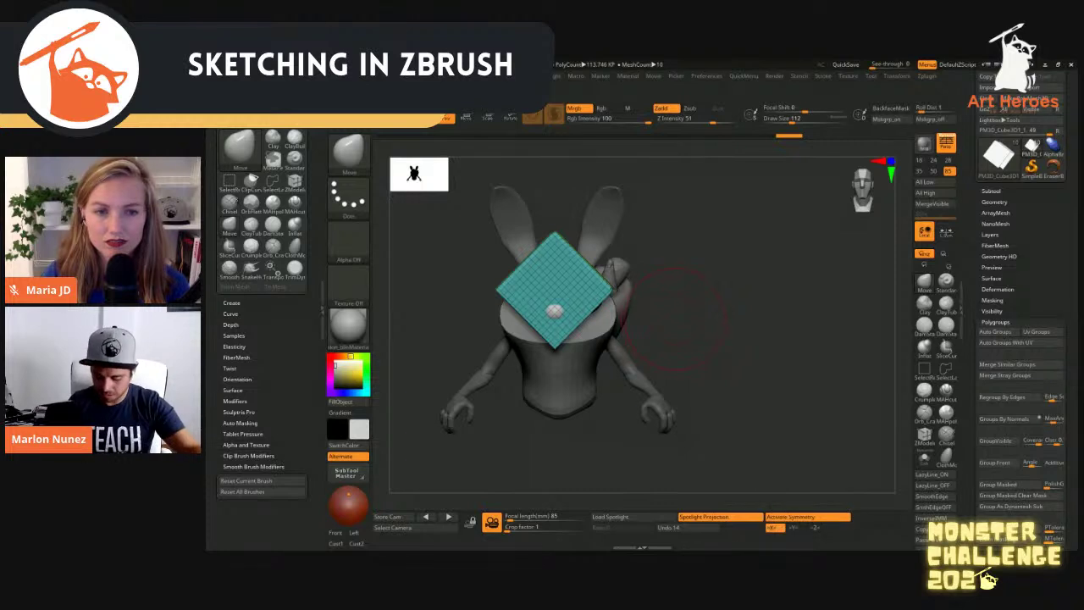
Remesh the cloth with ZRemesher, raising the target polygon count to about 5.92
left_click(995, 202)
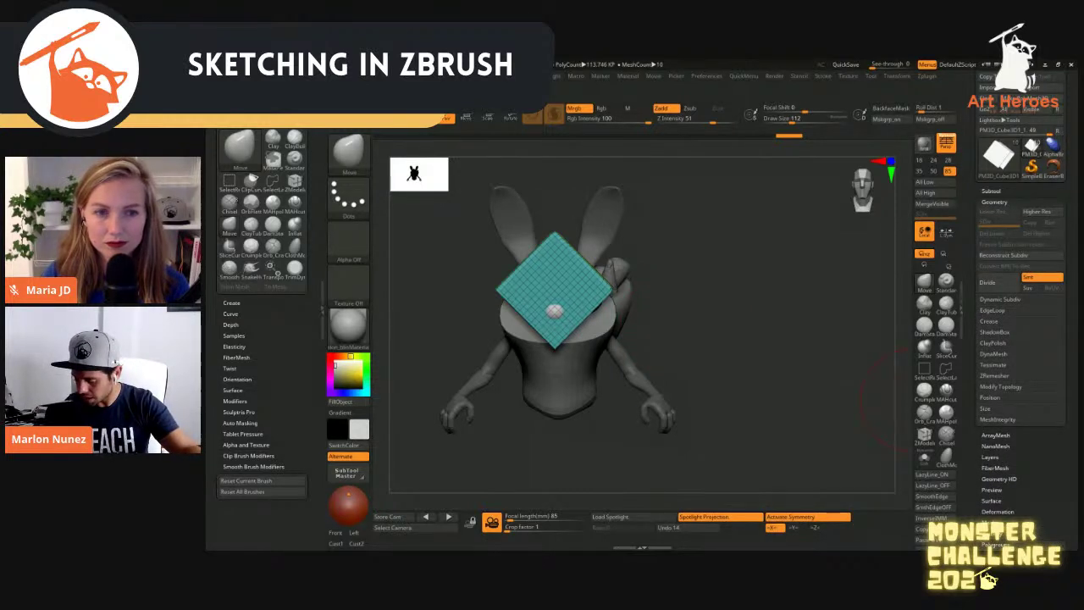
left_click(994, 375)
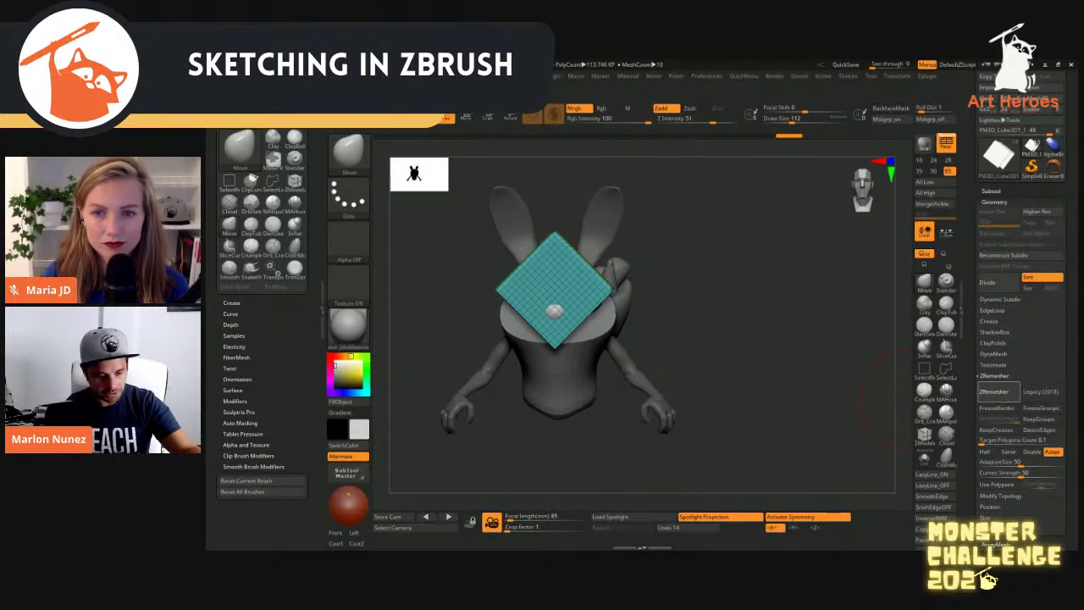
left_click(999, 391)
left_click(1020, 441)
left_click_drag(982, 440, 989, 441)
left_click(995, 391)
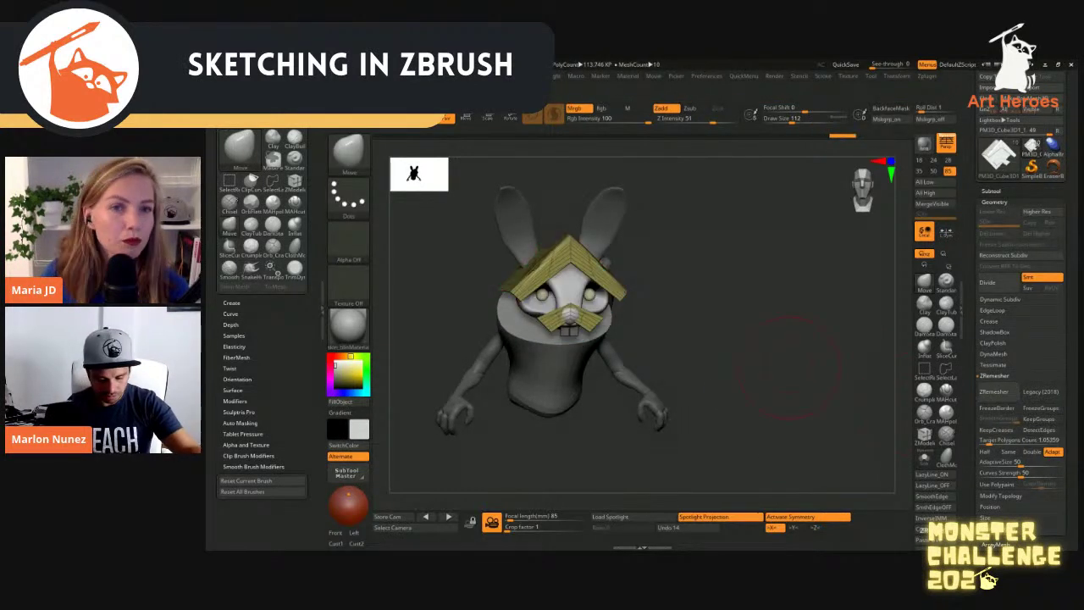
left_click_drag(789, 366, 850, 408)
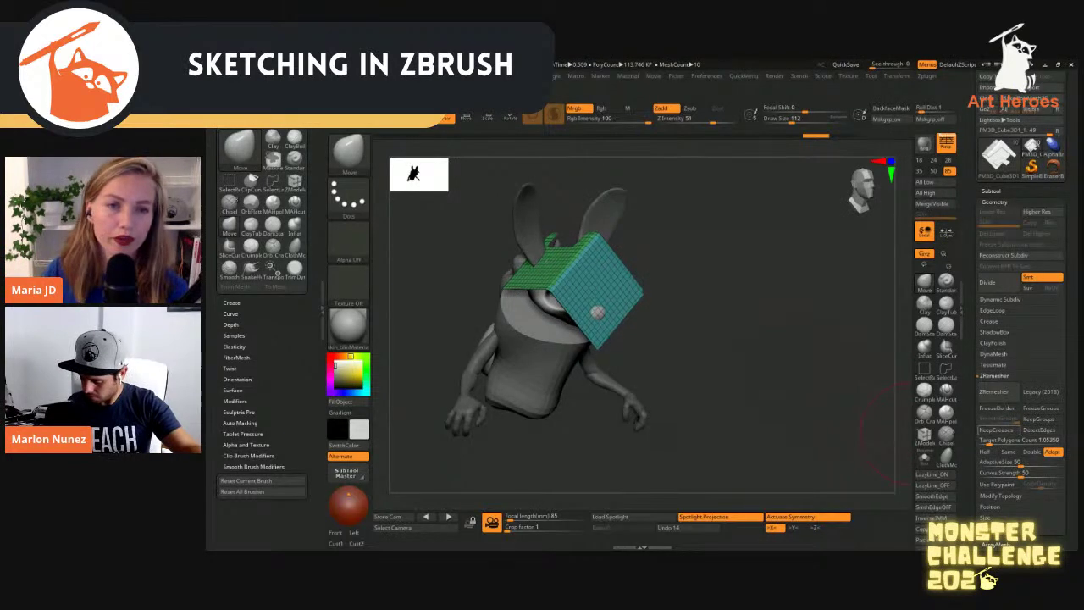
left_click_drag(988, 440, 1000, 441)
left_click(994, 391)
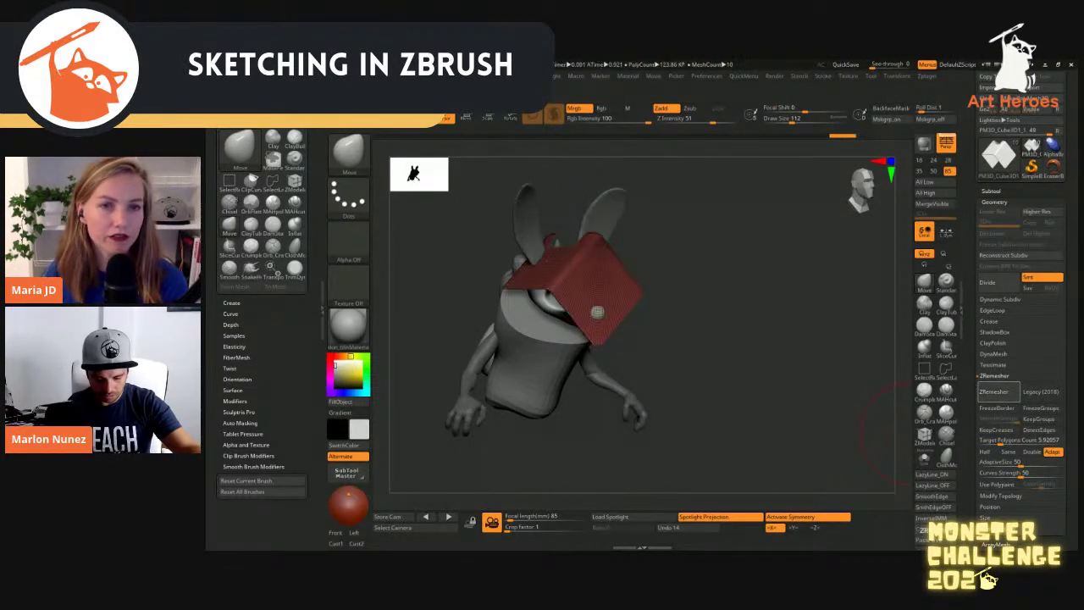
Tilt the cloth with the gizmo, move it down from the head onto the rabbit's chest and enlarge it
left_click_drag(746, 356, 804, 365)
key("w")
mouse_move(703, 331)
left_mouse_down()
mouse_move(767, 315)
mouse_move(711, 318)
left_mouse_up()
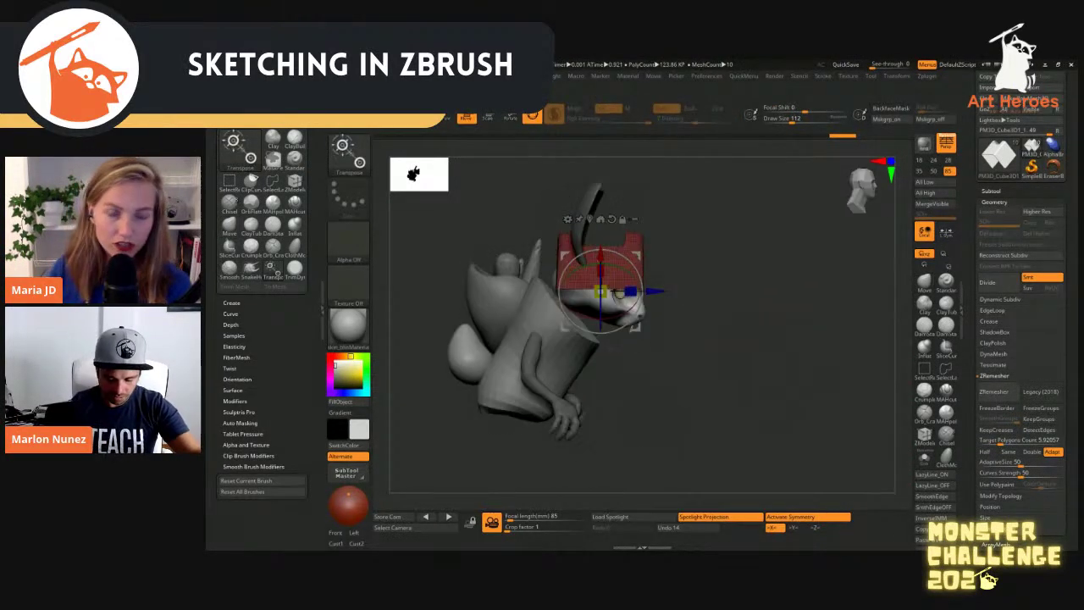
left_click_drag(640, 276, 635, 315)
left_click_drag(626, 256, 596, 294)
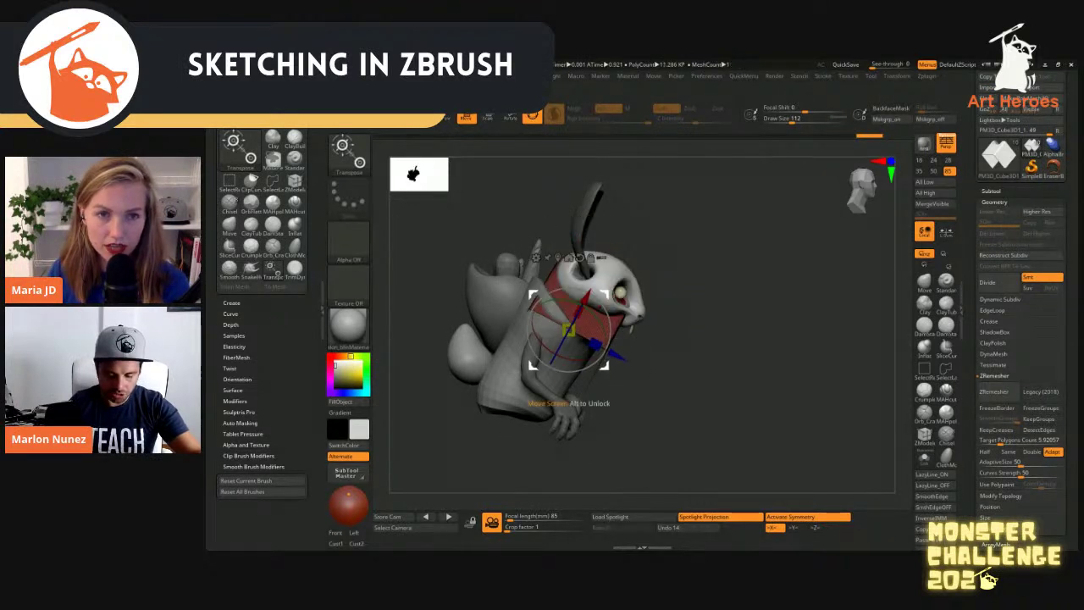
left_click_drag(746, 339, 669, 339, "shift")
mouse_move(568, 331)
left_mouse_down()
mouse_move(606, 342)
mouse_move(603, 413)
left_mouse_up()
Pull the cloth around the rabbit's shoulders with an enlarged Move brush and soften its folds with Smooth
mouse_move(652, 318)
left_mouse_down()
mouse_move(683, 315)
mouse_move(592, 322)
left_mouse_up()
key("q")
key("]")
right_click_drag(555, 322, 482, 317)
left_click_drag(529, 335, 600, 322)
key("shift")
left_click_drag(686, 355, 627, 350)
key("shift")
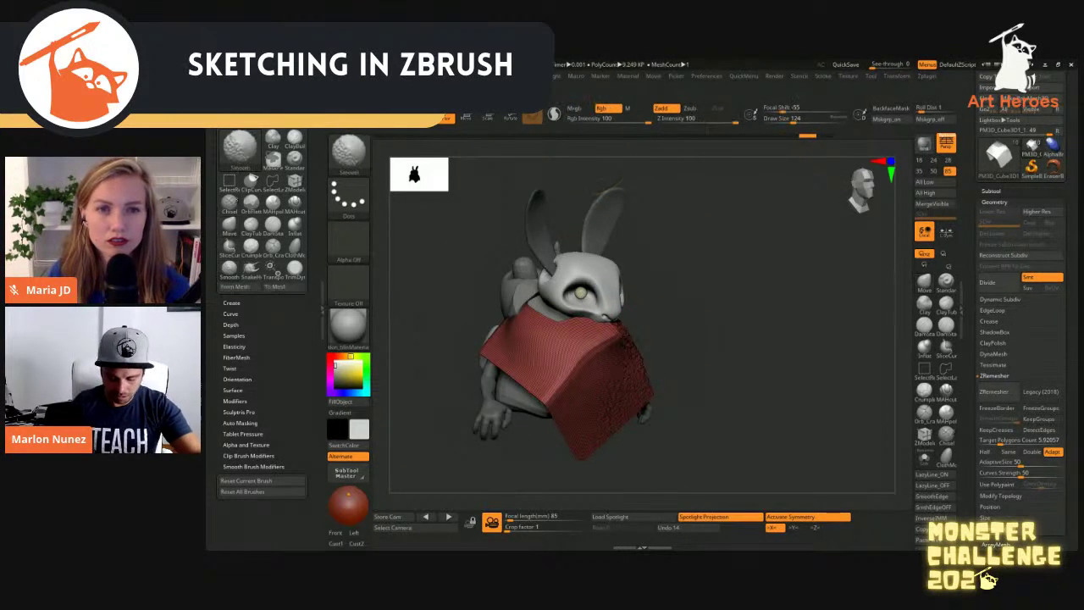
mouse_move(826, 326)
left_mouse_down()
mouse_move(763, 323)
mouse_move(706, 349)
left_mouse_up()
key("ctrl")
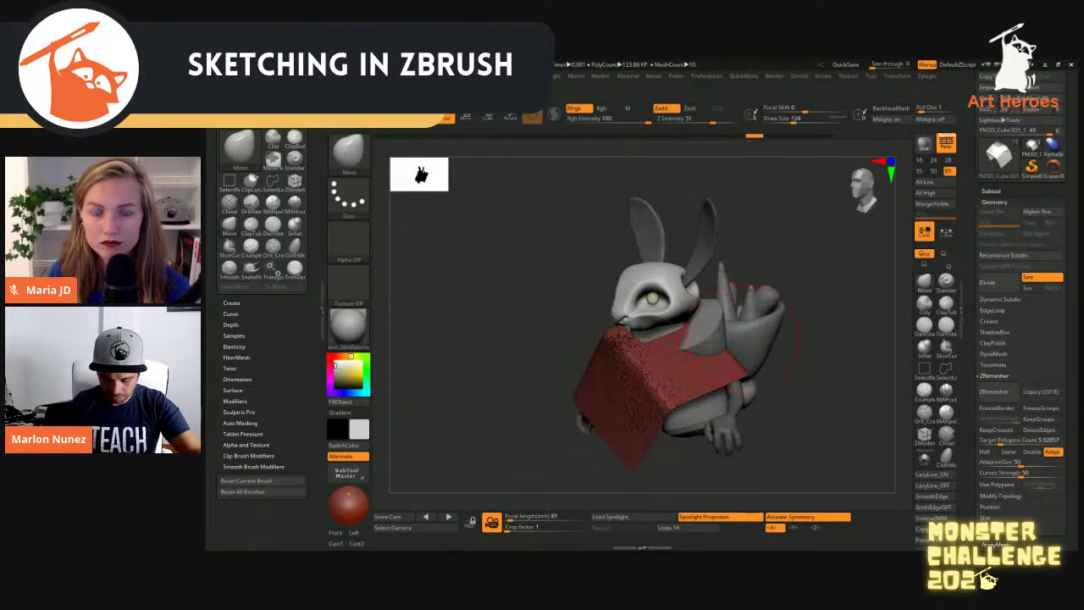
Reposition the cloth slightly over the rabbit's chest with the gizmo
left_click_drag(751, 338, 813, 359)
key("w")
left_click_drag(561, 361, 533, 343)
left_click_drag(762, 364, 678, 364)
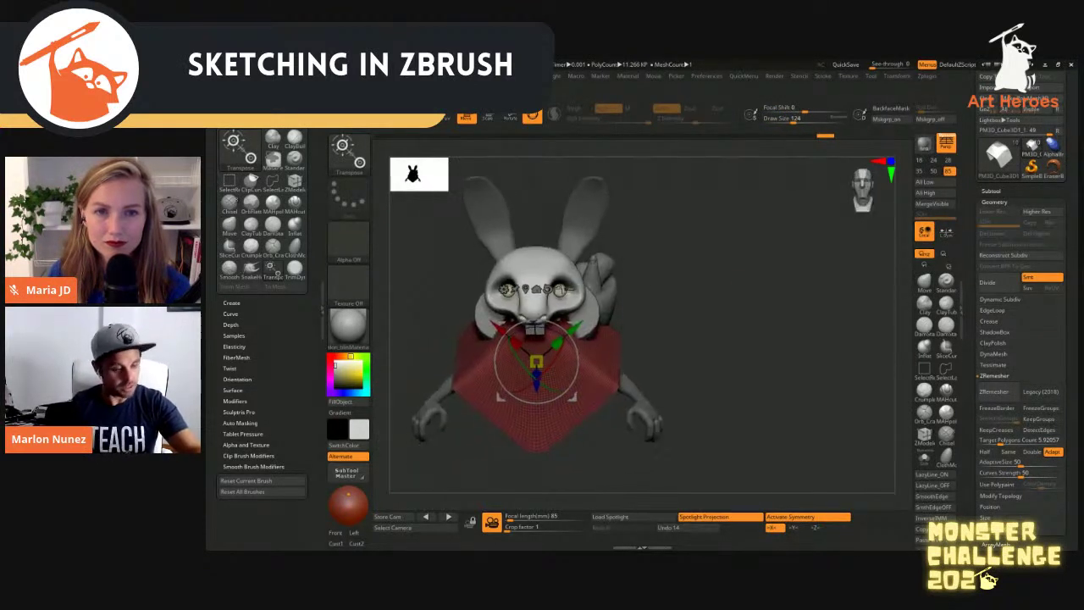
Isolate the cloth briefly, pull its shoulder edges closer to the body with an enlarged Move brush, and hide its polyframe
key("q")
key("shift+s")
left_click_drag(763, 364, 847, 343)
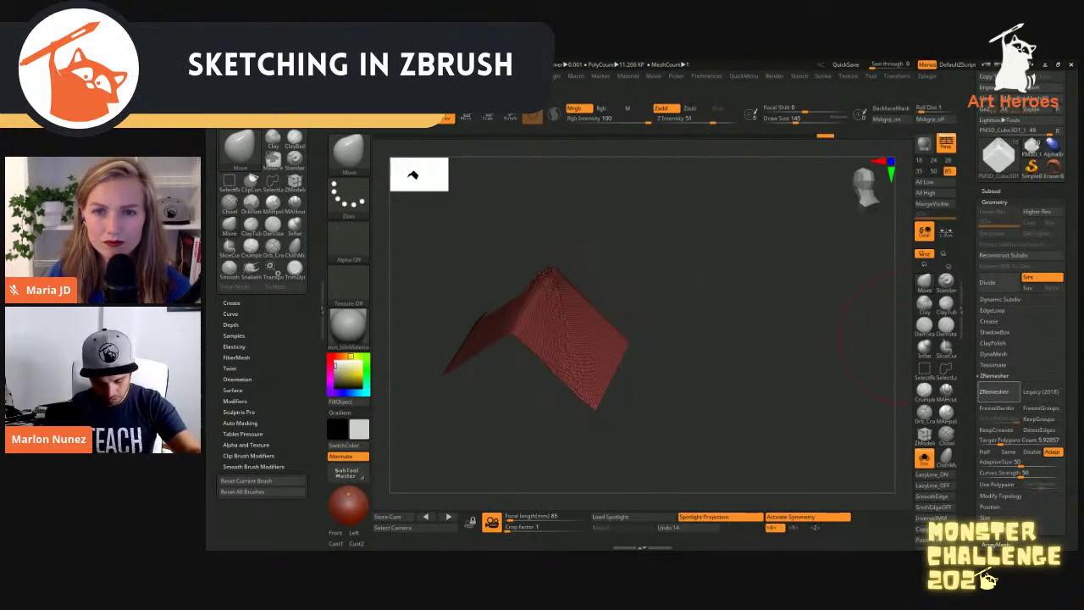
left_click_drag(762, 339, 592, 339)
key("shift+s")
left_click_drag(440, 335, 499, 331)
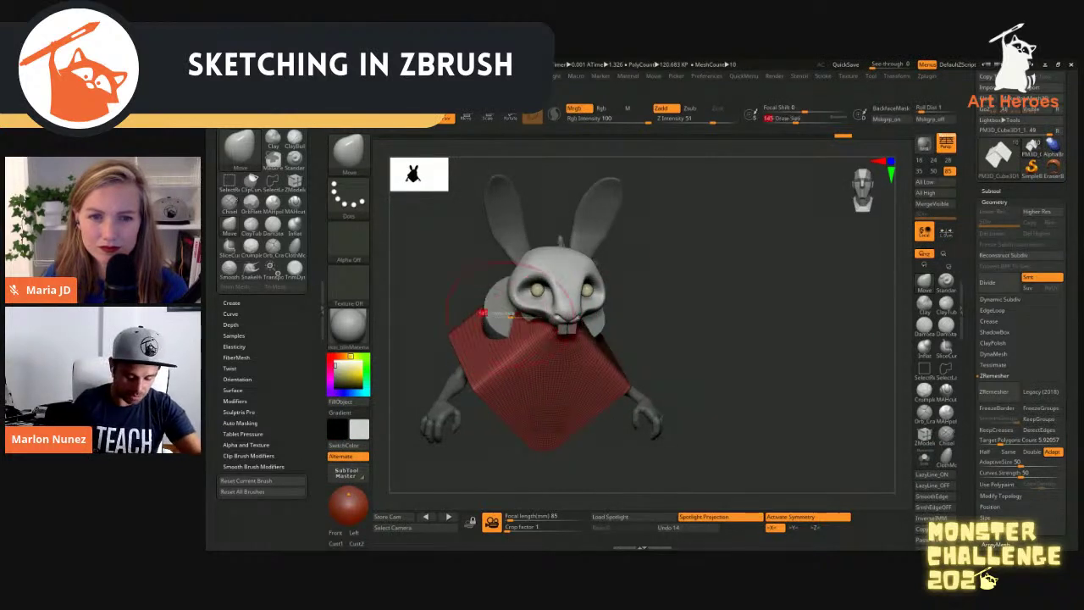
left_click_drag(479, 339, 504, 339)
mouse_move(686, 288)
left_mouse_down()
mouse_move(604, 261)
mouse_move(559, 309)
mouse_move(597, 280)
mouse_move(575, 309)
left_mouse_up()
mouse_move(695, 309)
left_mouse_down("alt")
mouse_move(777, 307)
mouse_move(769, 330)
left_mouse_up("alt")
key("shift+f")
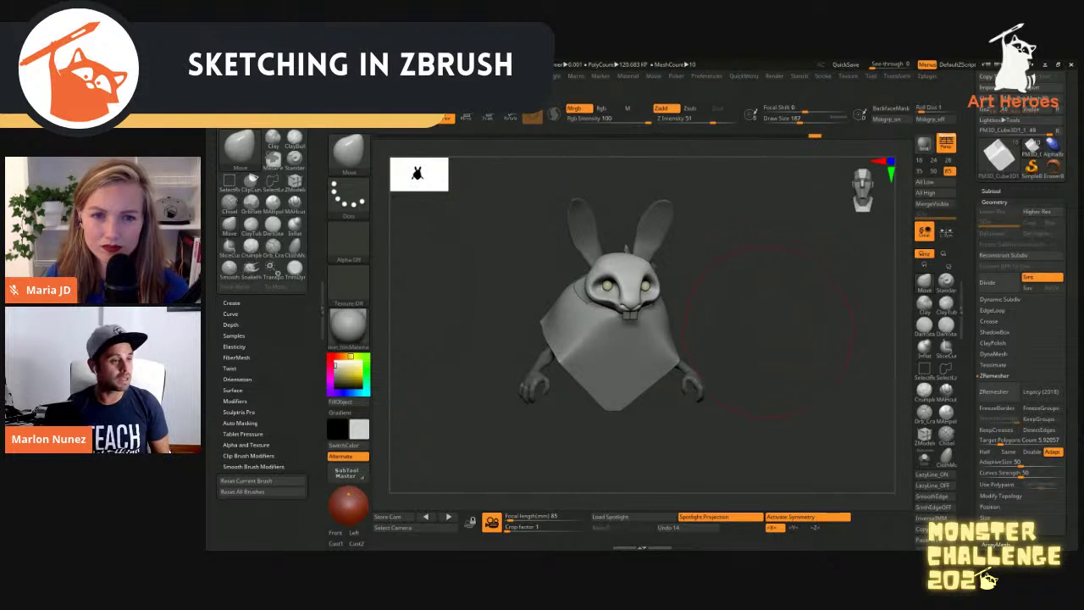
Try sculpting folds into the front of the cloth with a smaller Standard brush and undo the stroke
key("b")
key("s")
key("t")
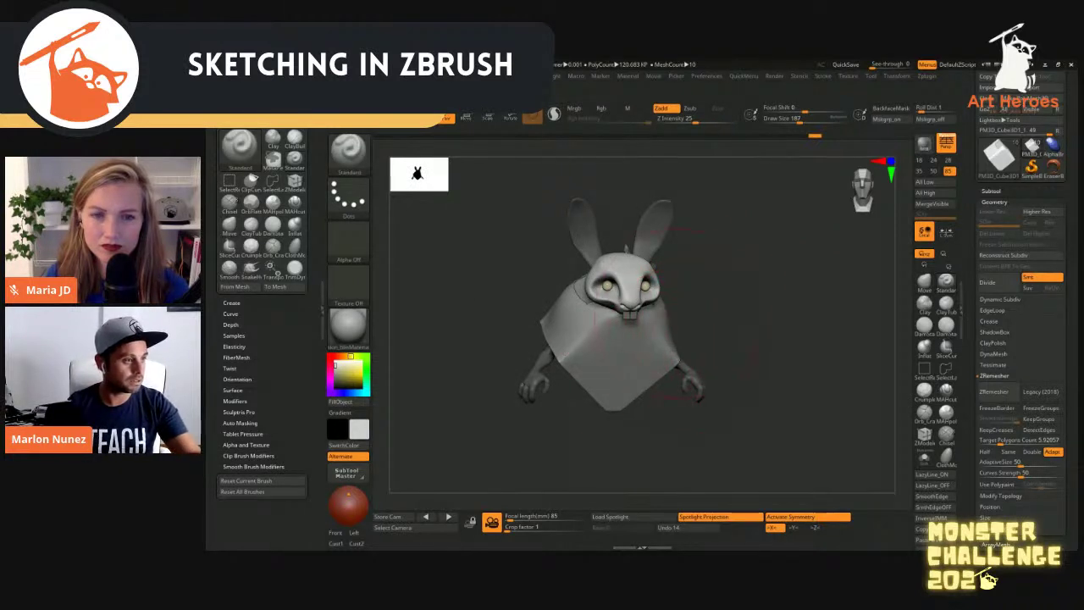
key("s")
left_click_drag(717, 284, 700, 285)
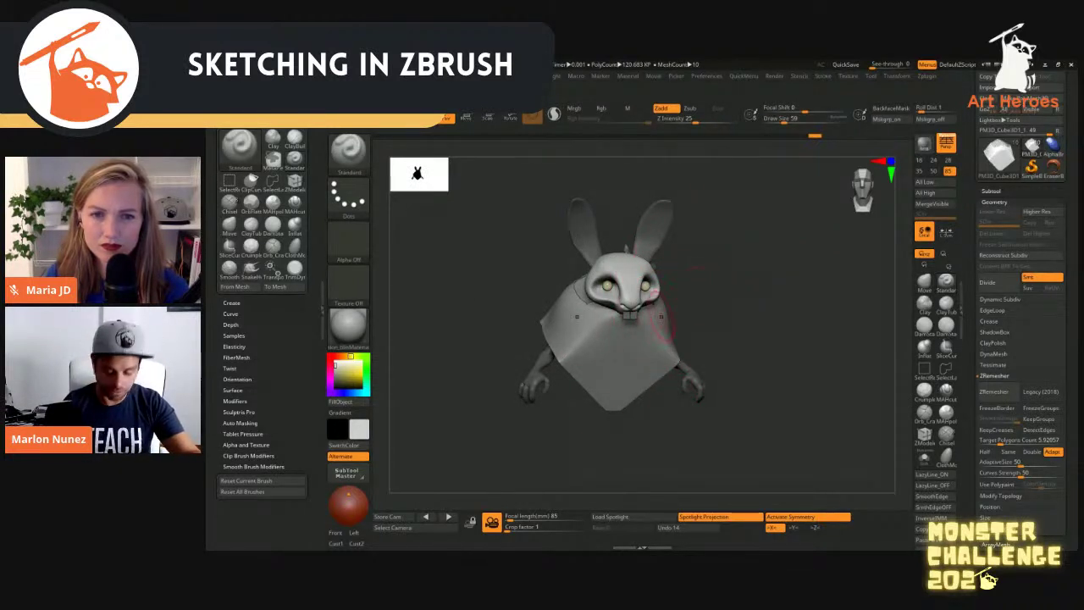
mouse_move(583, 342)
left_mouse_down()
mouse_move(576, 314)
mouse_move(602, 358)
left_mouse_up()
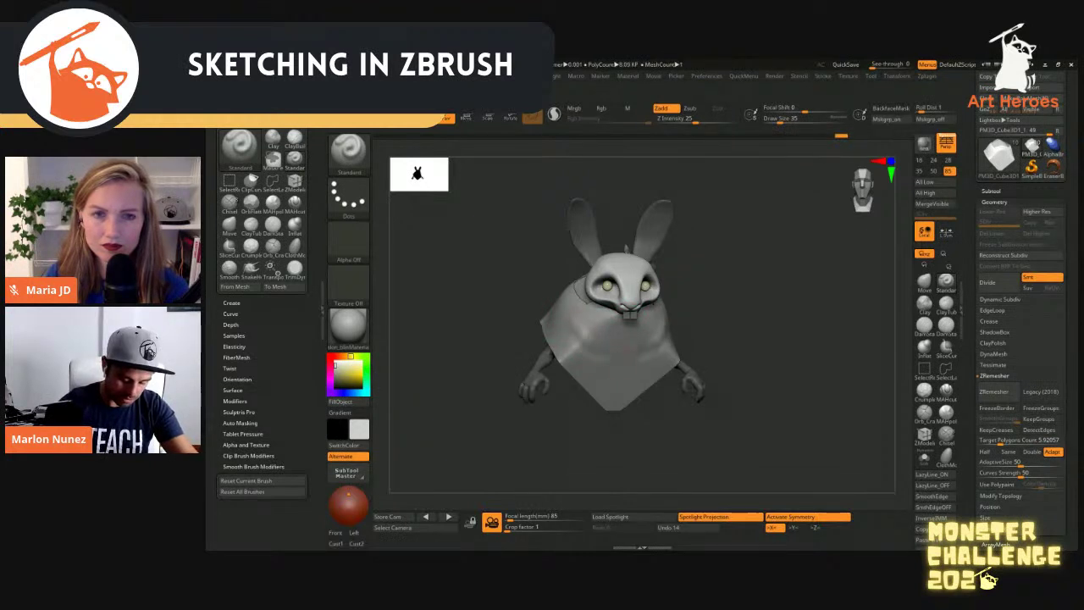
key("ctrl")
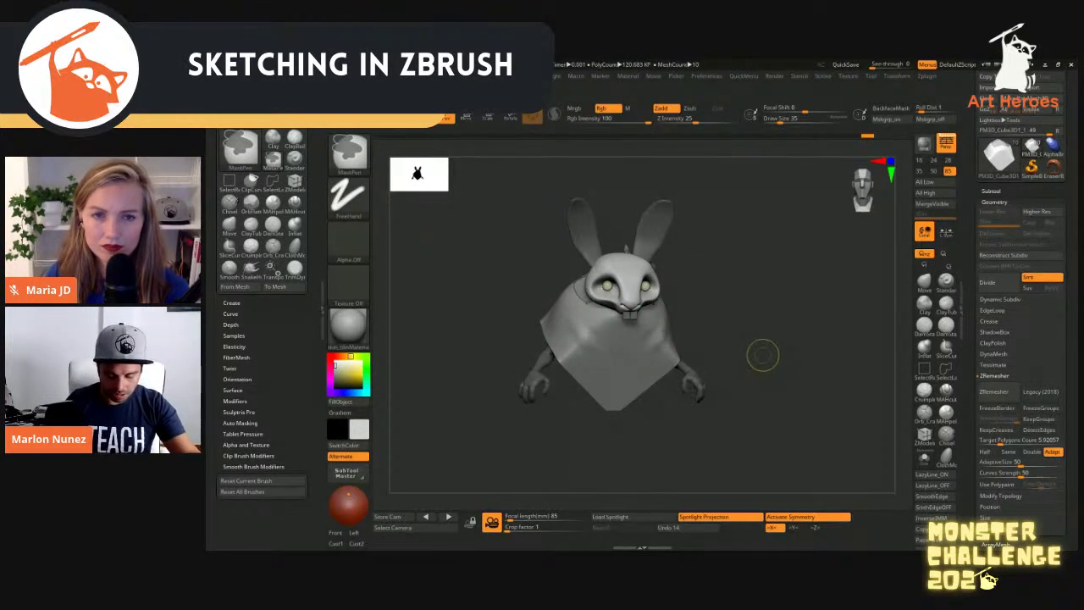
key("ctrl+z")
Choose the ClothMove brush, turn off X symmetry and raise the draw size to 74
key("shift")
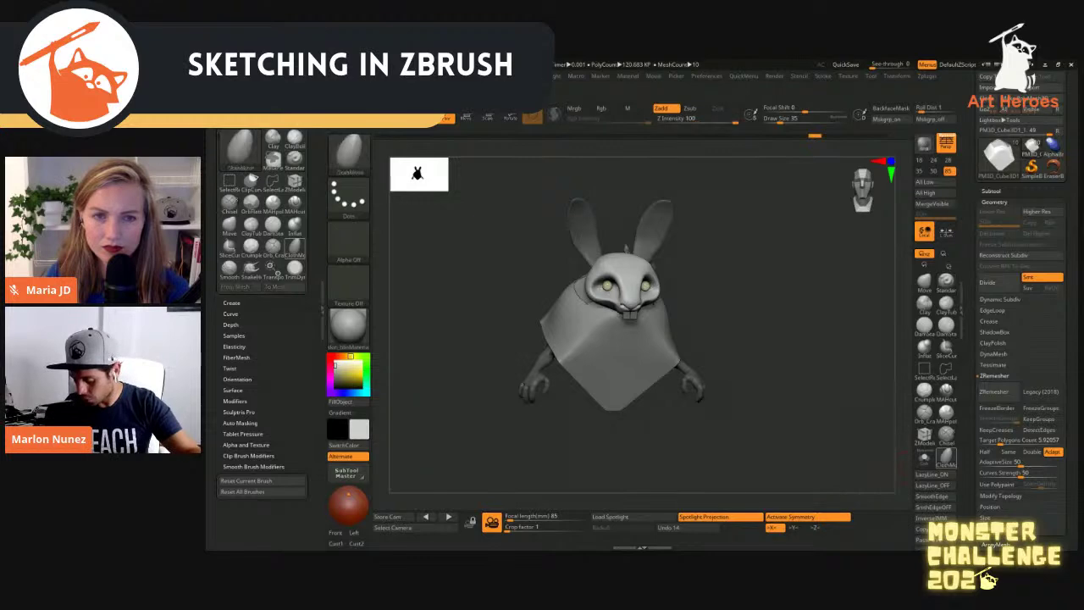
key("b")
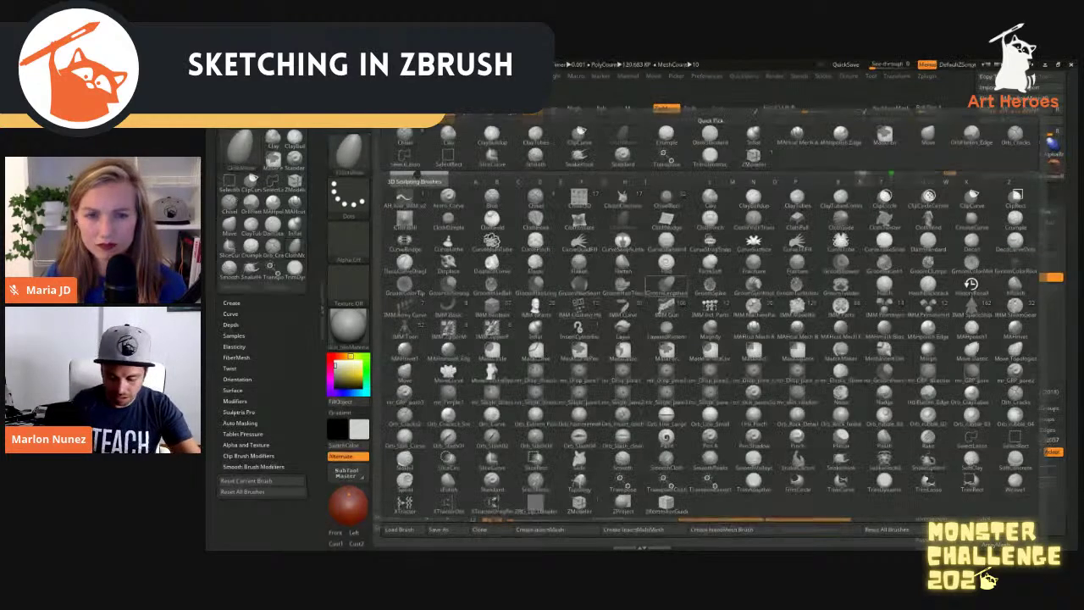
left_click(667, 332)
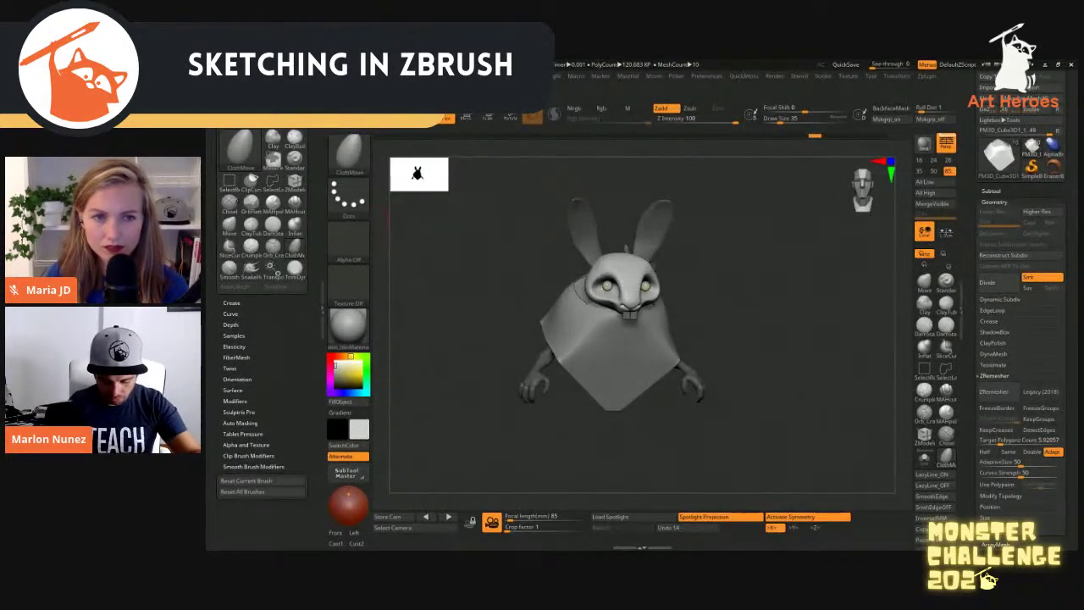
left_click_drag(704, 343, 767, 311)
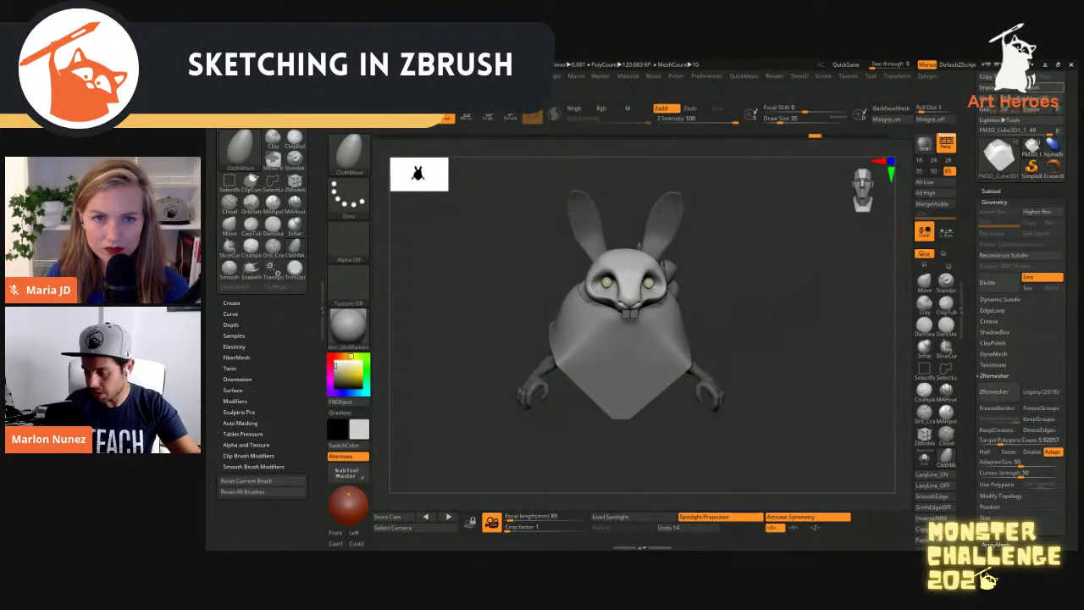
left_click_drag(1044, 87, 1043, 123)
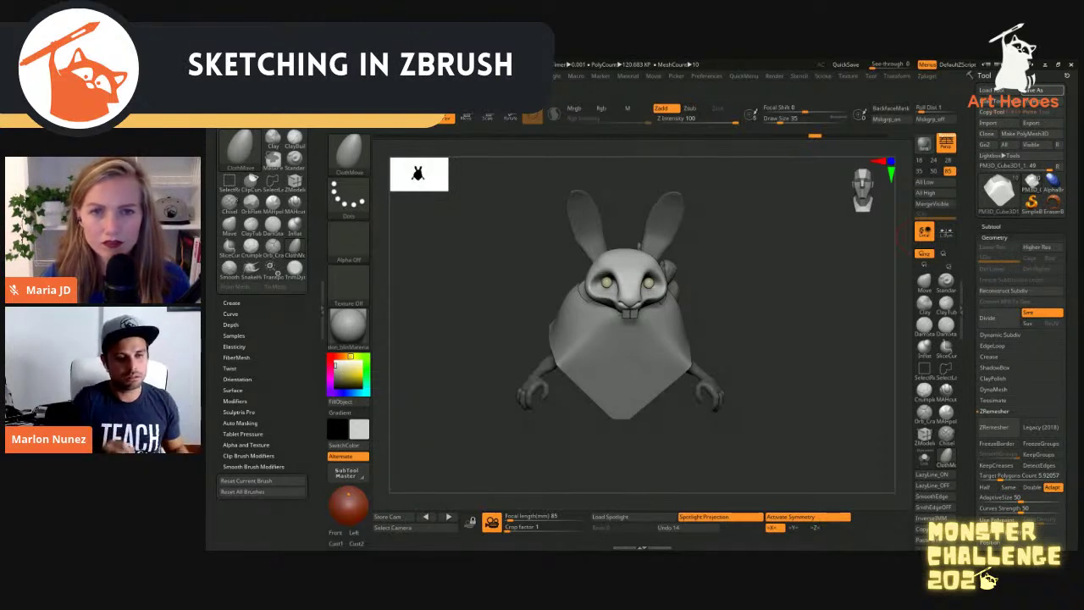
left_click_drag(716, 336, 730, 336)
key("s")
left_click(626, 360)
key("x")
left_click_drag(726, 329, 726, 347, "alt")
key("]")
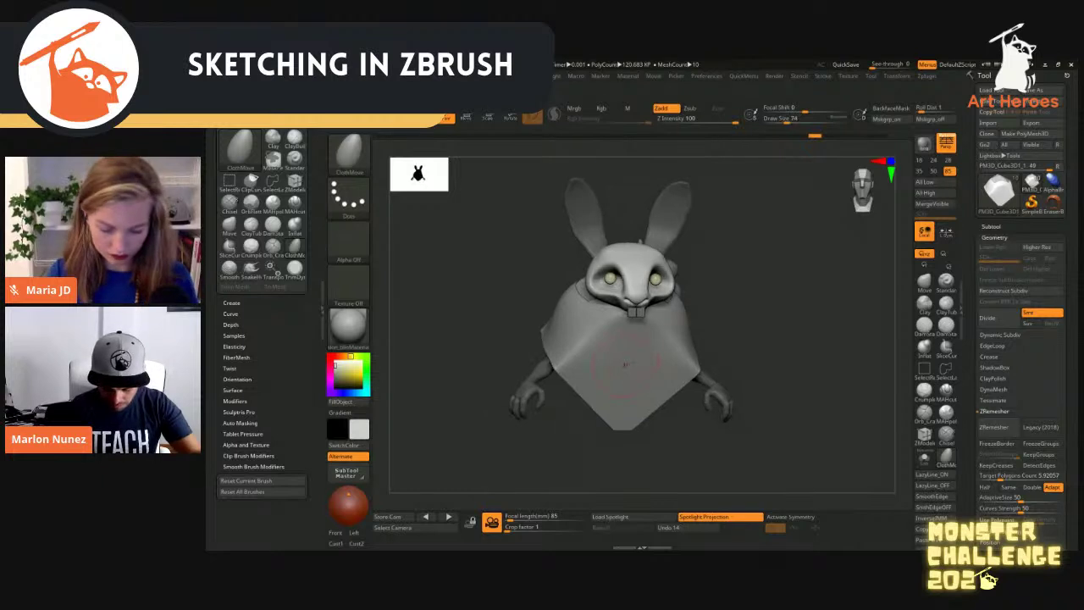
Try a ClothMove stroke on the lower front of the cloth and undo it
key("]")
left_click_drag(624, 386, 635, 380)
key("ctrl+z")
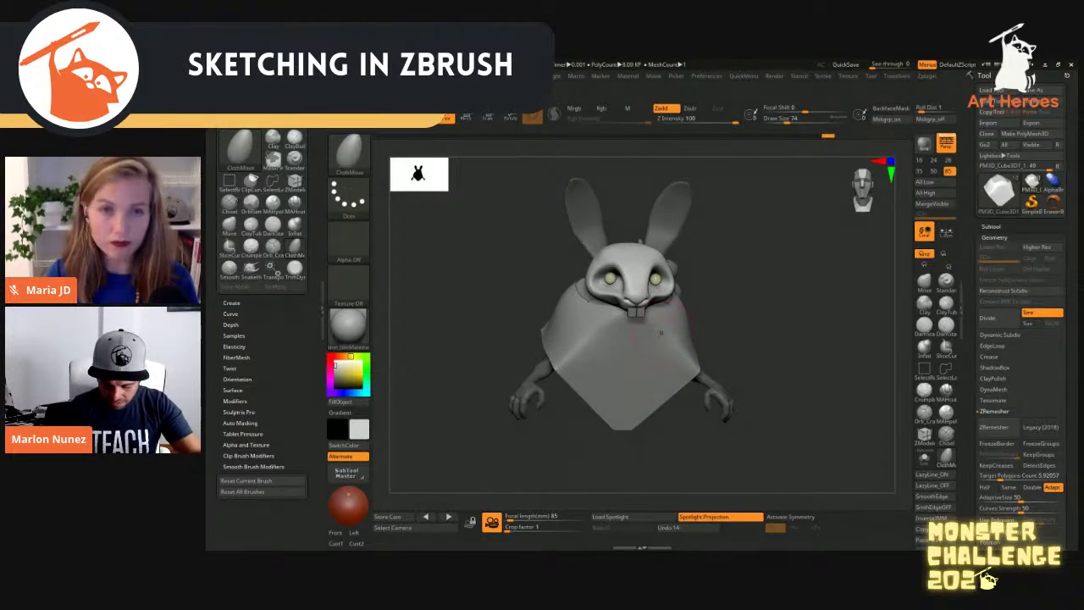
Pull the cloth inward near the rabbit's left arm with ClothMove to form creases along its side
key("]")
mouse_move(735, 331)
left_mouse_down()
mouse_move(680, 345)
mouse_move(685, 357)
mouse_move(675, 342)
left_mouse_up()
mouse_move(675, 342)
right_mouse_down()
mouse_move(696, 346)
mouse_move(720, 398)
right_mouse_up()
mouse_move(855, 398)
right_mouse_down()
mouse_move(777, 400)
mouse_move(851, 394)
right_mouse_up()
left_click_drag(729, 347, 735, 332)
right_click_drag(711, 356, 766, 367)
key("s")
left_click_drag(765, 368, 745, 363)
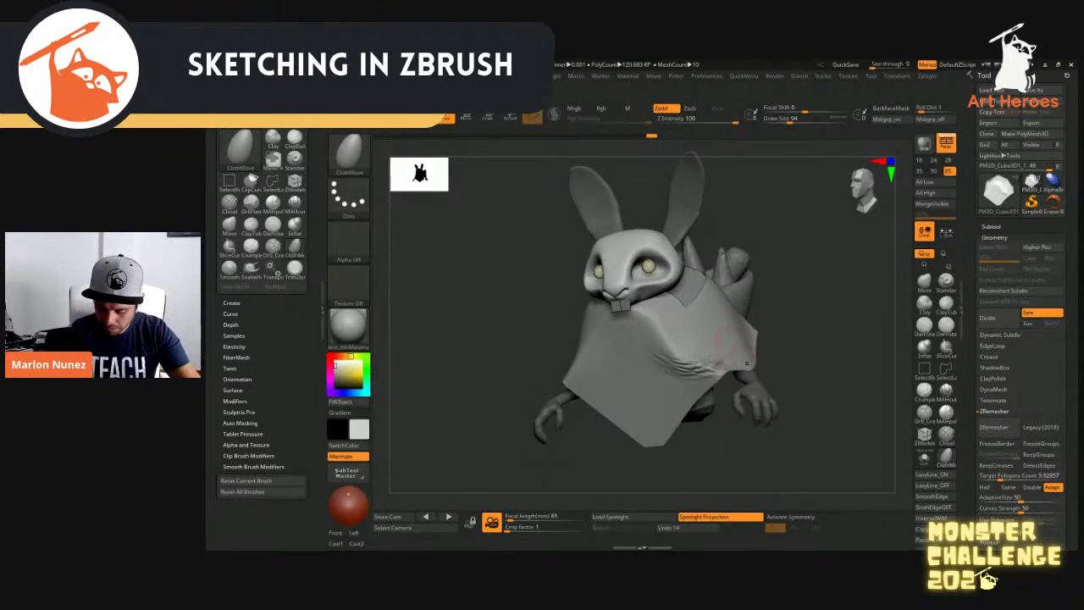
Drape the cloth over the rabbit's left shoulder with further ClothMove strokes, adjusting the brush size
right_click_drag(747, 364, 755, 359)
key("s")
left_click_drag(755, 359, 760, 359)
mouse_move(762, 360)
right_mouse_down()
mouse_move(794, 362)
mouse_move(794, 348)
right_mouse_up()
mouse_move(791, 348)
left_mouse_down()
mouse_move(745, 352)
mouse_move(780, 327)
left_mouse_up()
key("]")
left_click_drag(697, 323, 713, 347)
Pull the cloth's neckline down across the chest and gather its right side with ClothMove, using a draw size of 124
right_click_drag(597, 339, 677, 337, "shift")
mouse_move(684, 337)
left_mouse_down()
mouse_move(698, 392)
mouse_move(635, 360)
mouse_move(620, 368)
left_mouse_up()
key("s")
key("s")
right_click_drag(578, 369, 720, 345)
key("s")
mouse_move(552, 300)
left_mouse_down()
mouse_move(566, 300)
mouse_move(531, 296)
left_mouse_up()
right_click_drag(531, 295, 407, 298, "shift")
left_click_drag(581, 364, 538, 360)
mouse_move(751, 331)
right_mouse_down("ctrl")
mouse_move(750, 305)
mouse_move(773, 299)
right_mouse_up("ctrl")
mouse_move(569, 370)
left_mouse_down()
mouse_move(545, 366)
mouse_move(569, 364)
mouse_move(580, 317)
mouse_move(597, 361)
mouse_move(553, 336)
mouse_move(573, 357)
left_mouse_up()
key("s")
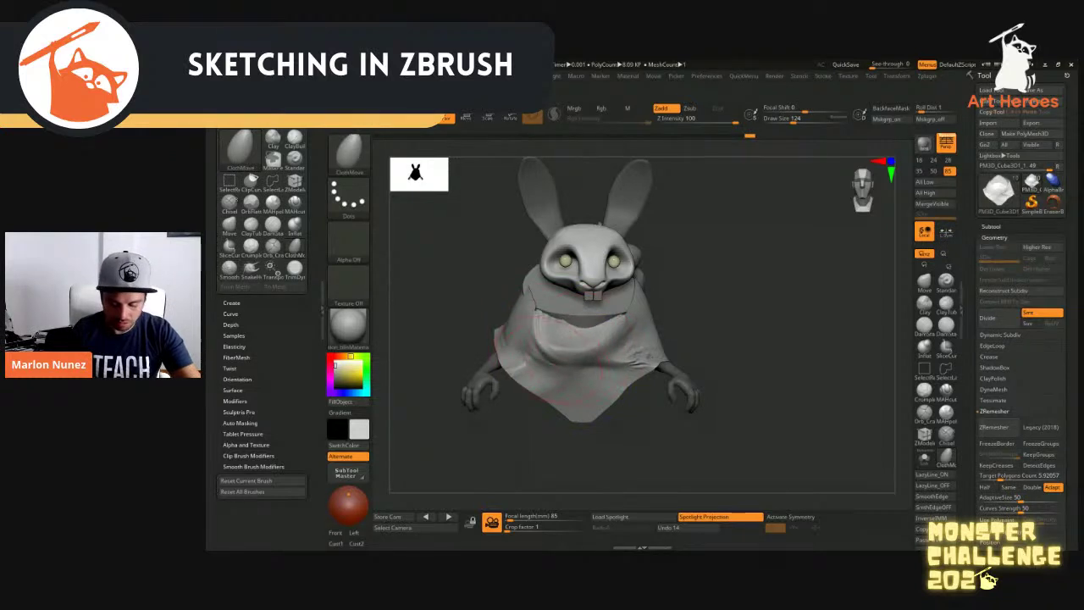
Lift and drape the cloth over the rabbit's right shoulder and upper back with ClothMove
right_click_drag(627, 359, 657, 361)
right_click_drag(735, 306, 677, 334)
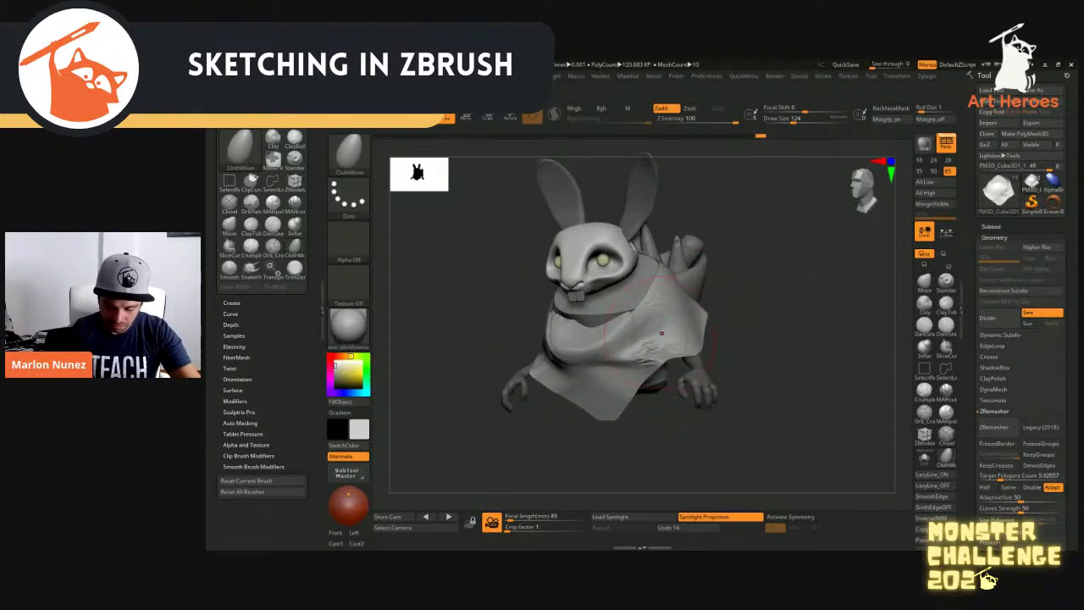
right_click_drag(584, 362, 641, 381)
left_click_drag(767, 306, 662, 306)
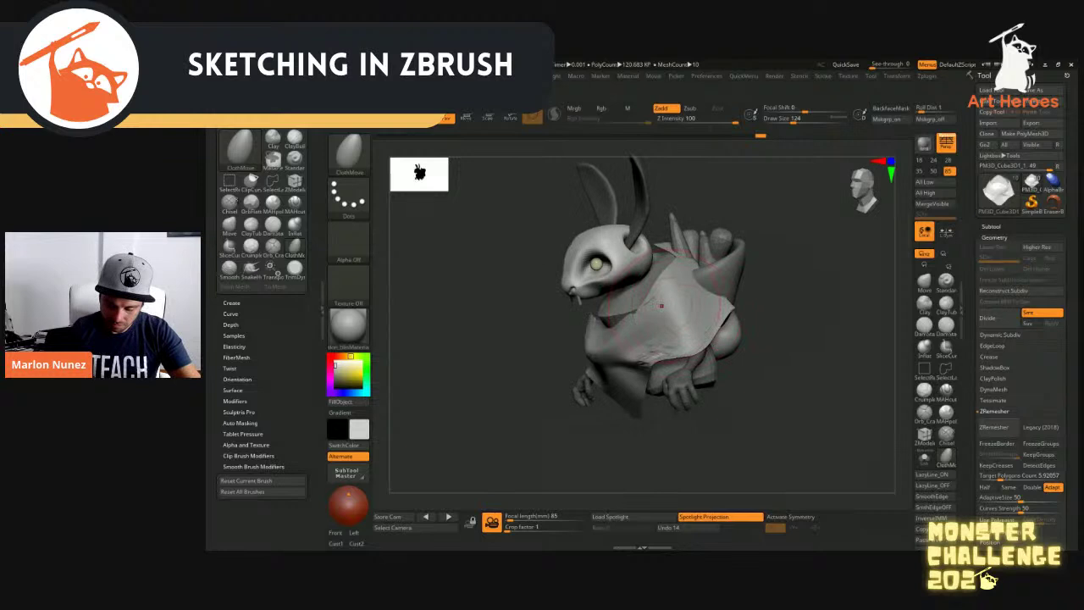
right_click_drag(659, 307, 804, 306)
left_click_drag(538, 296, 552, 283)
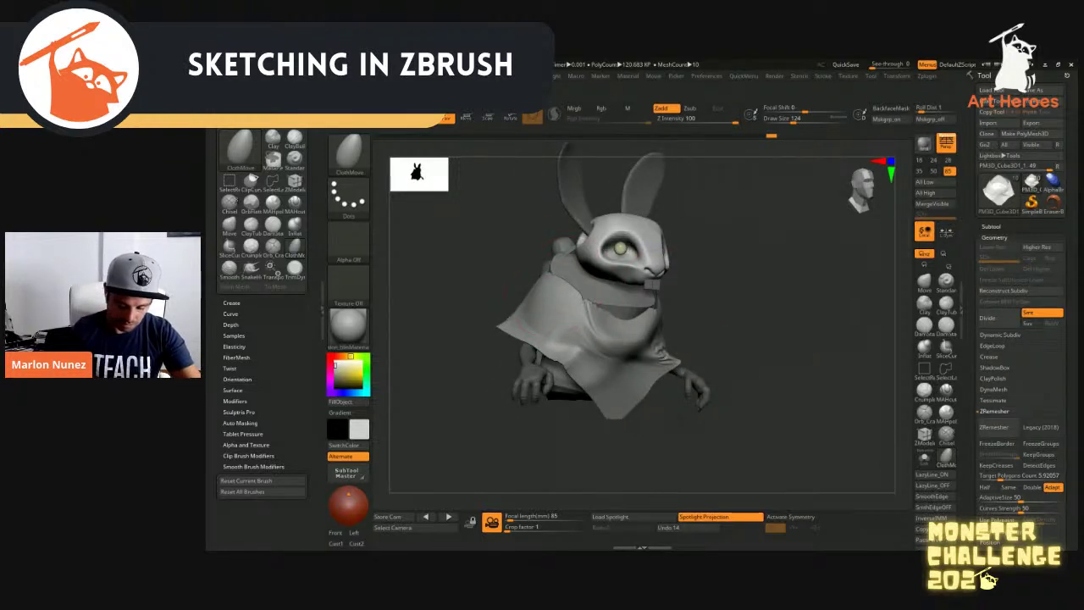
right_click_drag(585, 285, 679, 286)
left_click_drag(507, 309, 537, 285)
right_click_drag(576, 280, 627, 280)
left_click_drag(508, 246, 514, 231)
Gather more folds along the cloth's front and sides with an enlarged ClothMove brush
right_click_drag(720, 280, 695, 284)
mouse_move(678, 284)
left_mouse_down()
mouse_move(593, 241)
mouse_move(526, 281)
mouse_move(513, 272)
mouse_move(611, 272)
left_mouse_up()
key("]")
mouse_move(511, 305)
left_mouse_down()
mouse_move(532, 288)
mouse_move(532, 322)
left_mouse_up()
key("]")
key("]")
key("]")
mouse_move(695, 406)
left_mouse_down("alt")
mouse_move(708, 435)
mouse_move(690, 440)
mouse_move(742, 409)
mouse_move(745, 436)
left_mouse_up("alt")
Switch to the Move brush and reduce its draw size
key("b")
key("m")
key("v")
key("s")
left_click_drag(587, 281, 583, 282)
left_click_drag(704, 305, 725, 313, "shift")
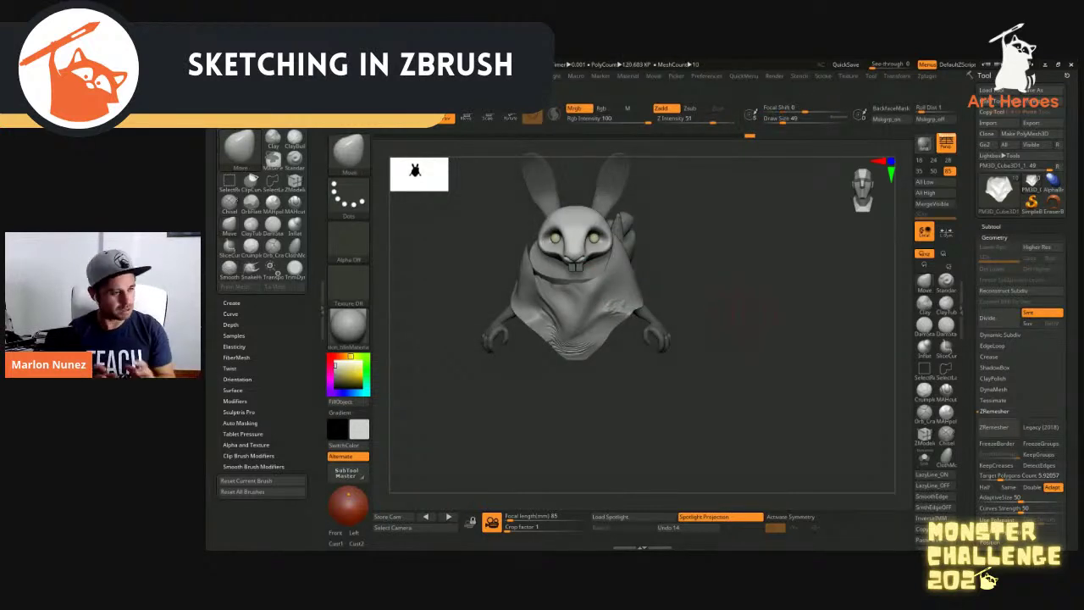
left_click_drag(723, 354, 753, 399)
Return to the ClothMove brush and adjust how the cloth falls over both shoulders and arms
left_click(946, 458)
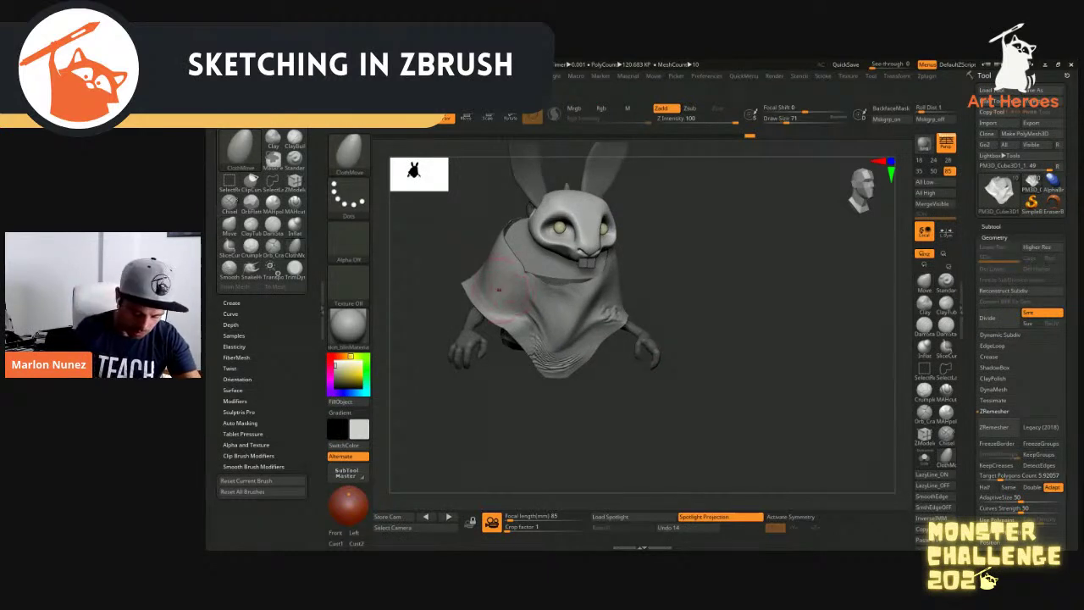
mouse_move(502, 303)
left_mouse_down()
mouse_move(515, 280)
mouse_move(502, 293)
left_mouse_up()
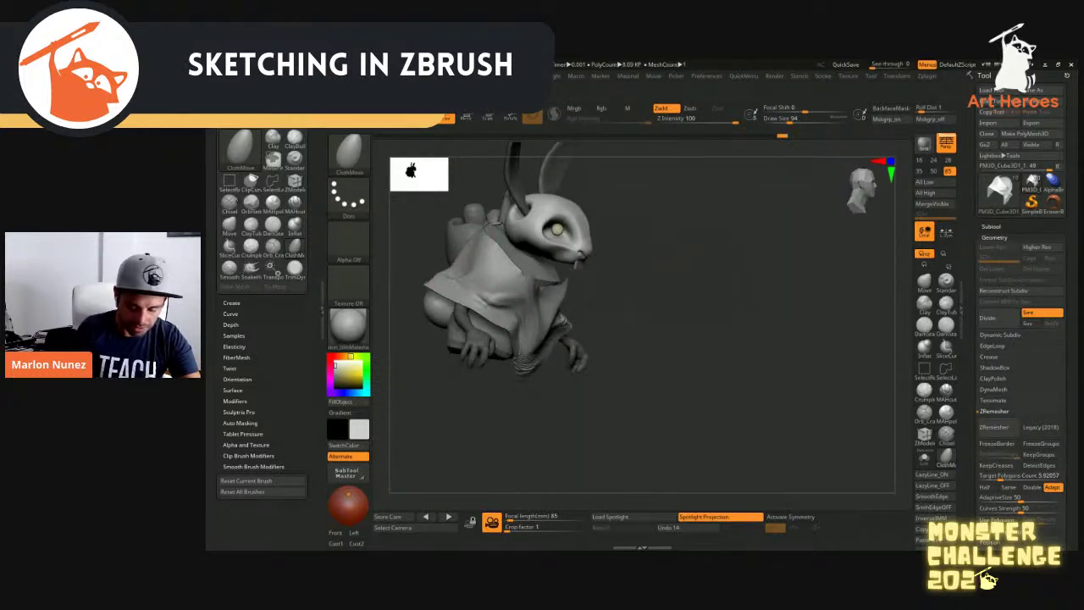
left_click_drag(745, 287, 696, 292)
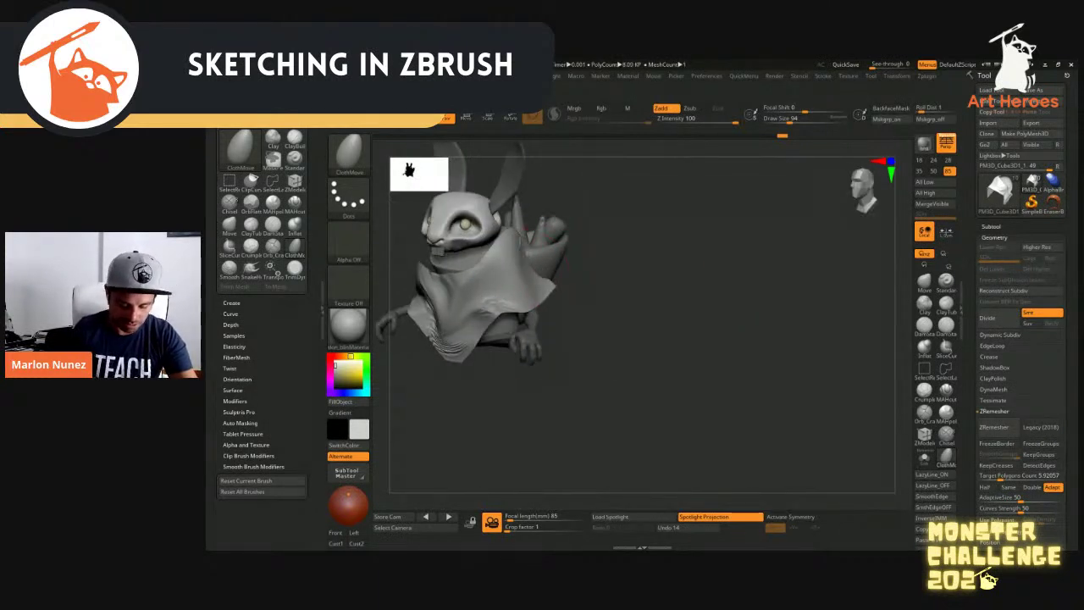
left_click_drag(529, 268, 545, 293)
right_click_drag(516, 286, 539, 286)
left_click_drag(527, 283, 593, 284)
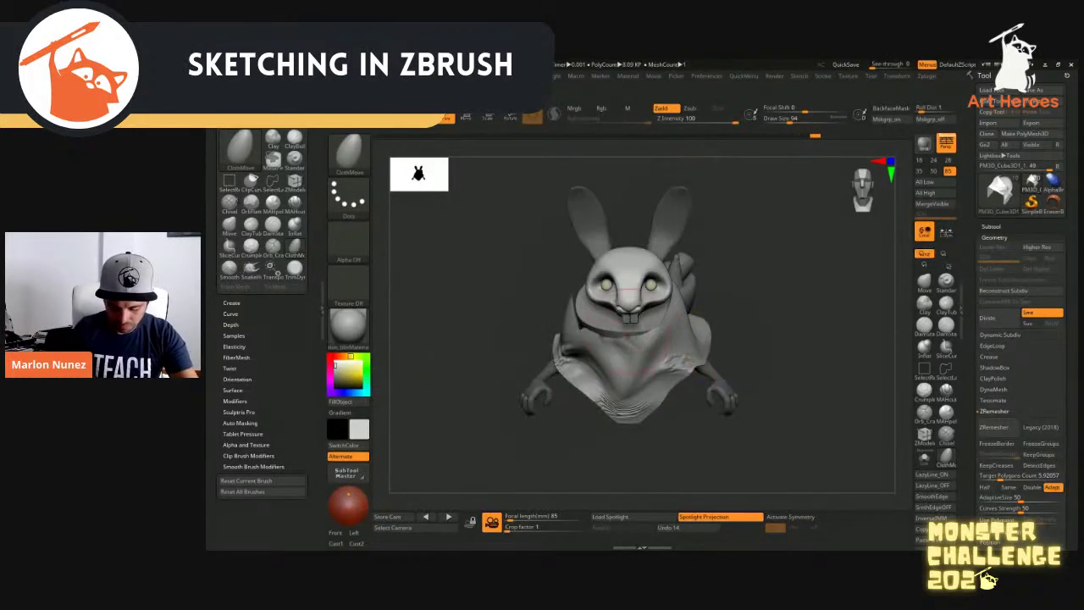
Pull the cloth's neckline down and sideways with ClothMove to bunch folds across the chest
mouse_move(627, 332)
left_mouse_down()
mouse_move(622, 354)
mouse_move(591, 354)
left_mouse_up()
right_click_drag(591, 354, 635, 358)
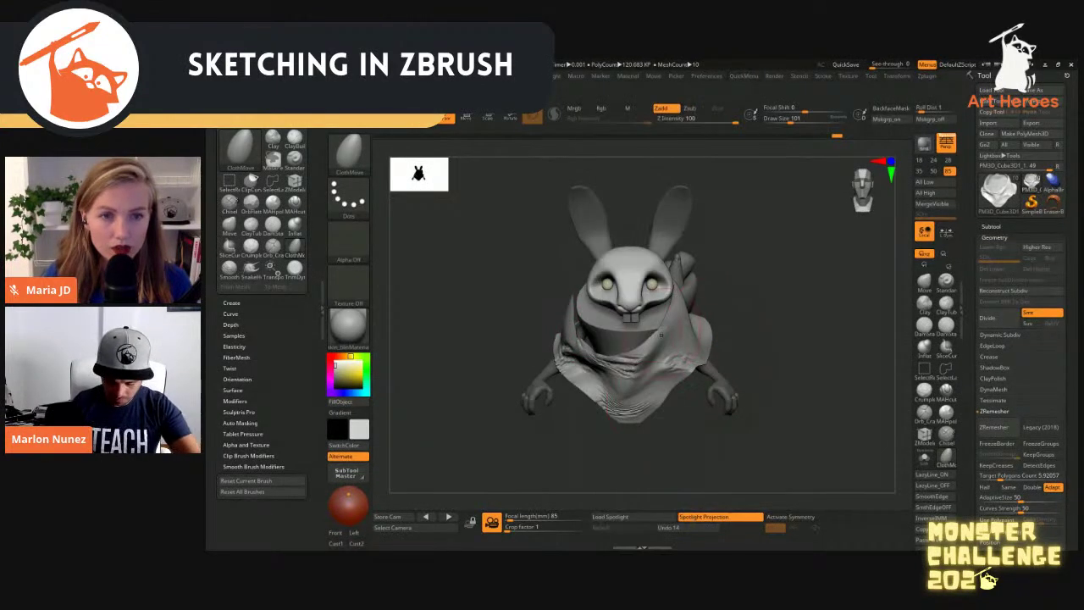
key("space")
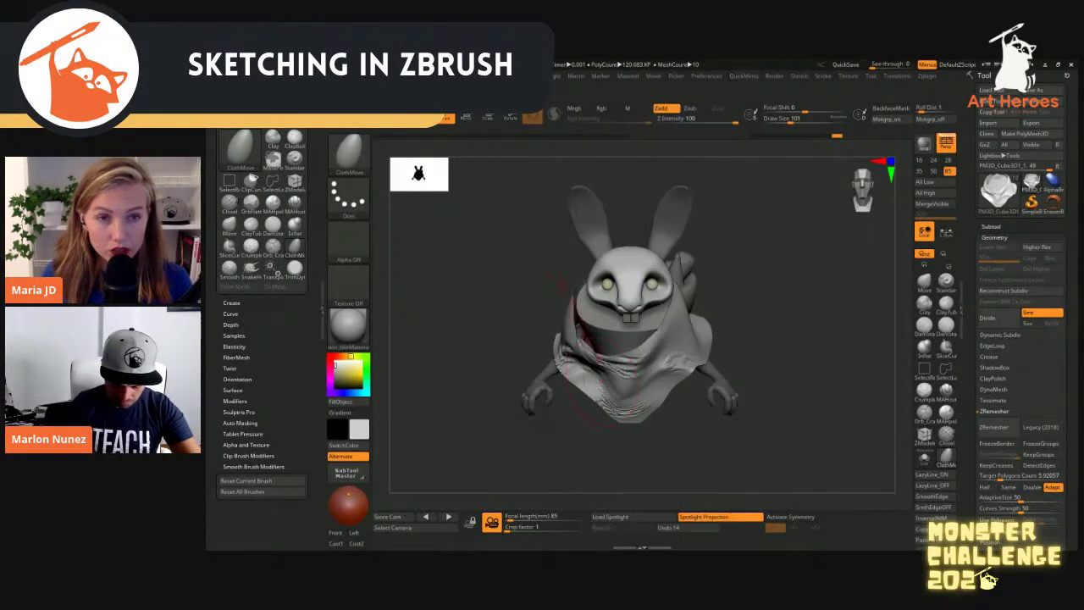
mouse_move(573, 348)
left_mouse_down()
mouse_move(588, 335)
mouse_move(593, 347)
left_mouse_up()
Rework the chest folds and lower hem of the cloth with a smaller ClothMove brush
left_click_drag(754, 365, 613, 385)
key("s")
left_click_drag(678, 372, 704, 366)
key("s")
mouse_move(657, 331)
left_mouse_down()
mouse_move(662, 348)
mouse_move(678, 320)
mouse_move(746, 332)
mouse_move(644, 339)
left_mouse_up()
key("bracketleft")
mouse_move(538, 357)
left_mouse_down()
mouse_move(567, 449)
mouse_move(562, 426)
mouse_move(584, 430)
mouse_move(598, 410)
left_mouse_up()
key("s")
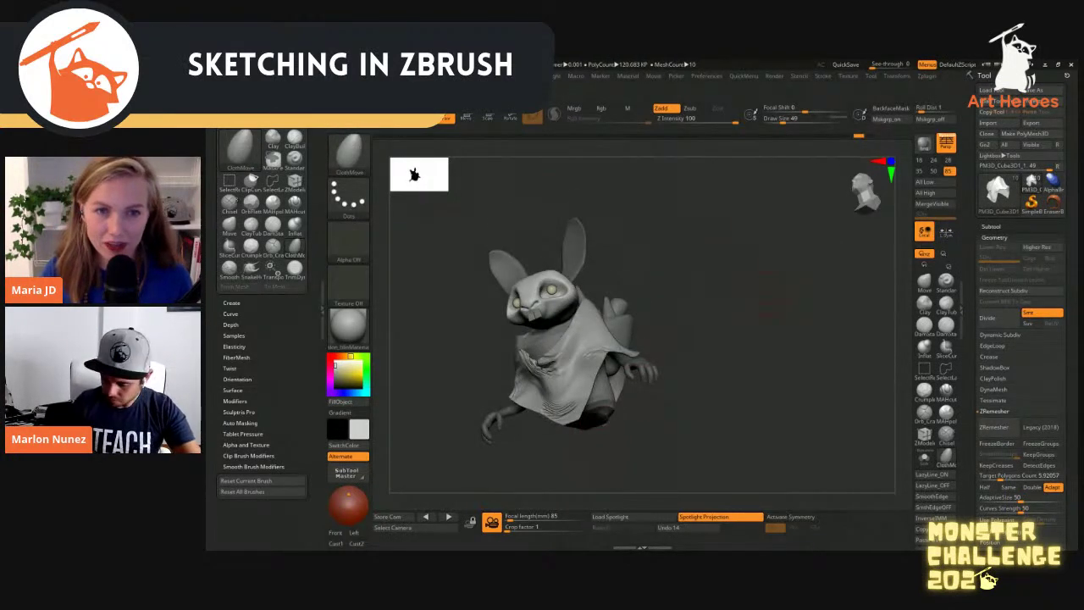
Try more ClothMove strokes on the cloth's front folds and undo the last three changes
left_click_drag(722, 263, 749, 216)
key("s")
left_click_drag(582, 361, 593, 362)
left_click_drag(551, 398, 593, 382)
key("ctrl+z")
key("ctrl+z")
key("ctrl+z")
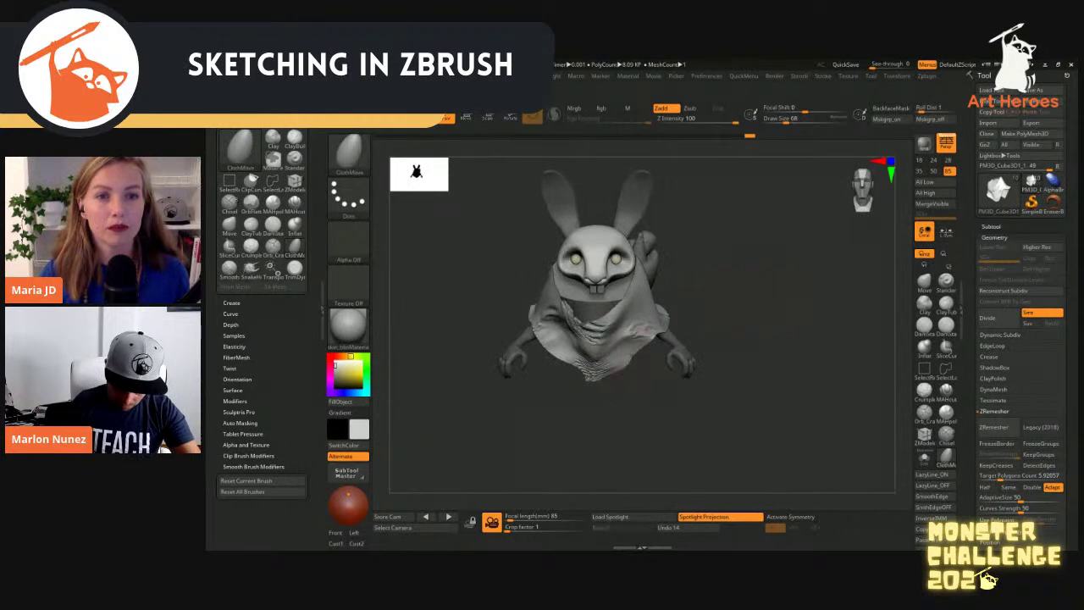
Select the cylinder mesh beneath the cloth's neckline and undo its last two changes
right_click_drag(593, 343, 602, 364)
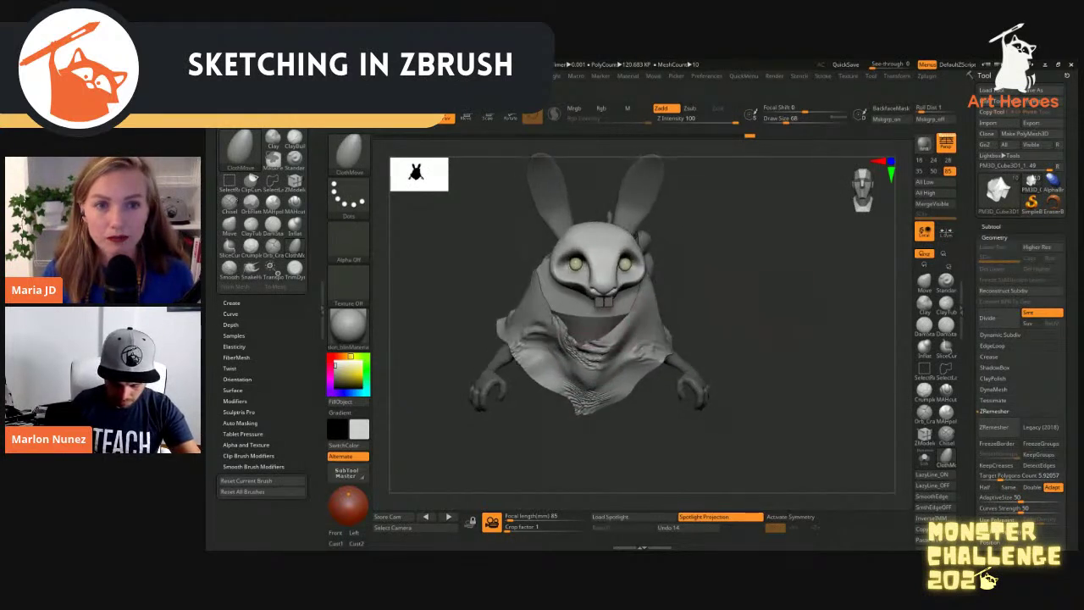
left_click(606, 316, "alt")
key("ctrl+z")
key("ctrl+z")
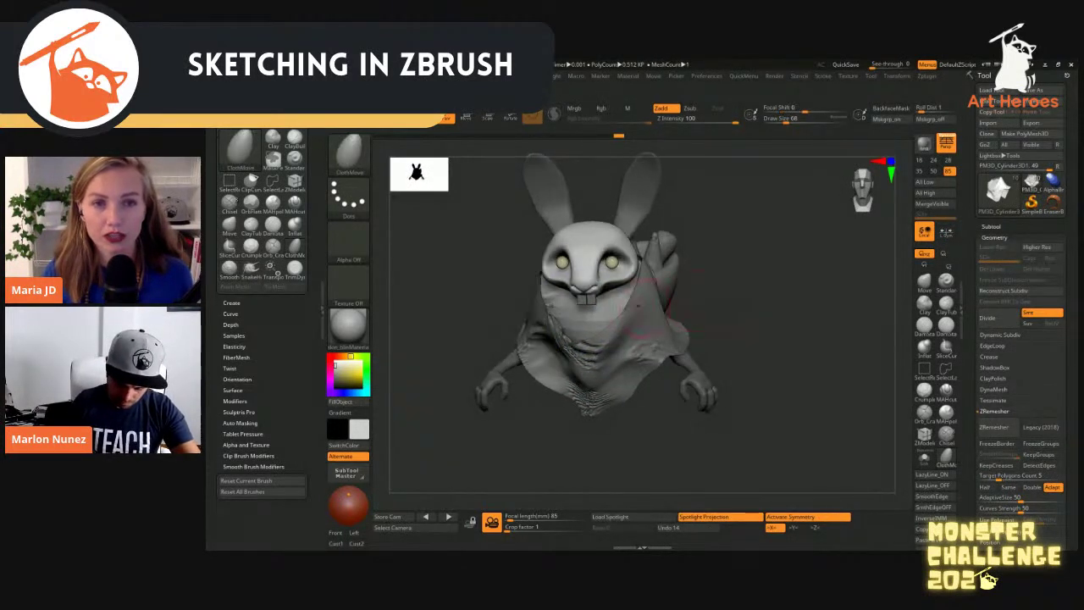
Show the list of the character's subtools
mouse_move(682, 298)
right_mouse_down()
mouse_move(813, 298)
mouse_move(678, 298)
mouse_move(746, 288)
mouse_move(813, 296)
mouse_move(775, 298)
right_mouse_up()
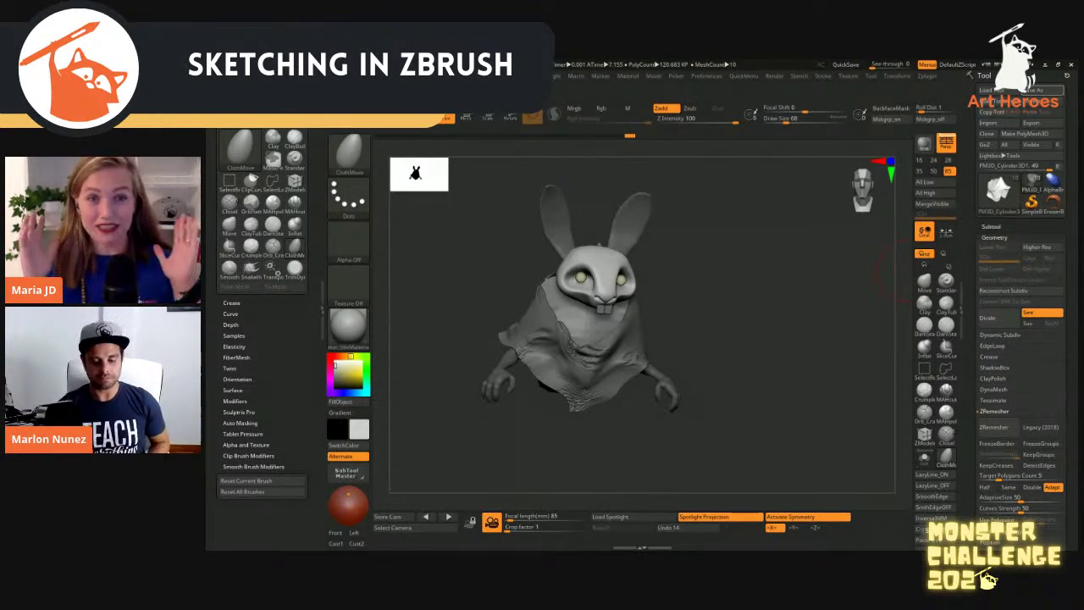
mouse_move(847, 296)
left_mouse_down()
mouse_move(737, 327)
mouse_move(776, 346)
left_mouse_up()
right_click_drag(777, 346, 771, 345, "ctrl")
left_click_drag(771, 345, 783, 345, "alt")
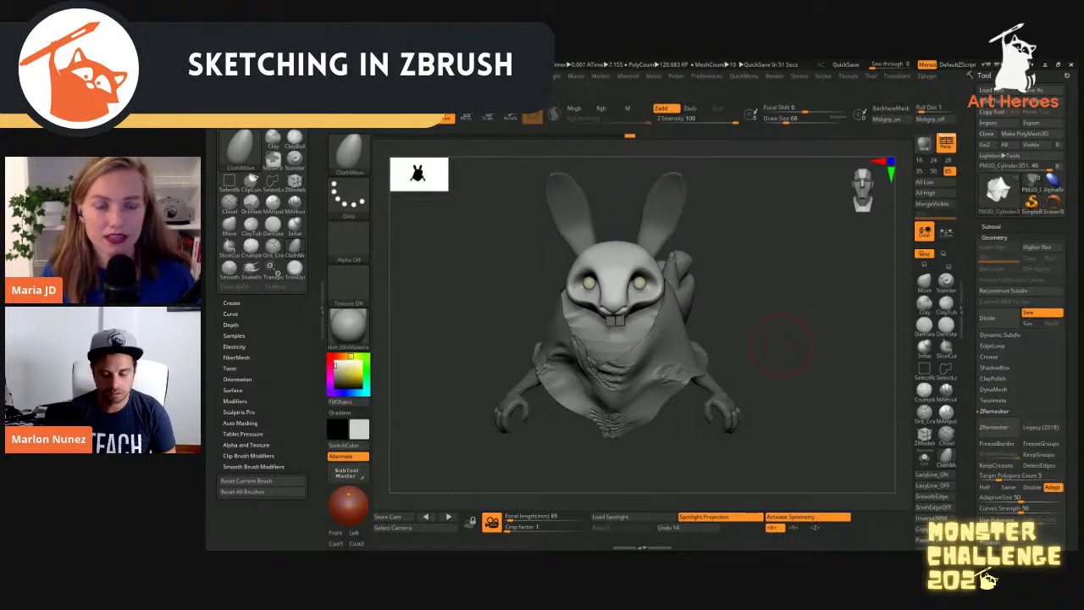
left_click(991, 227)
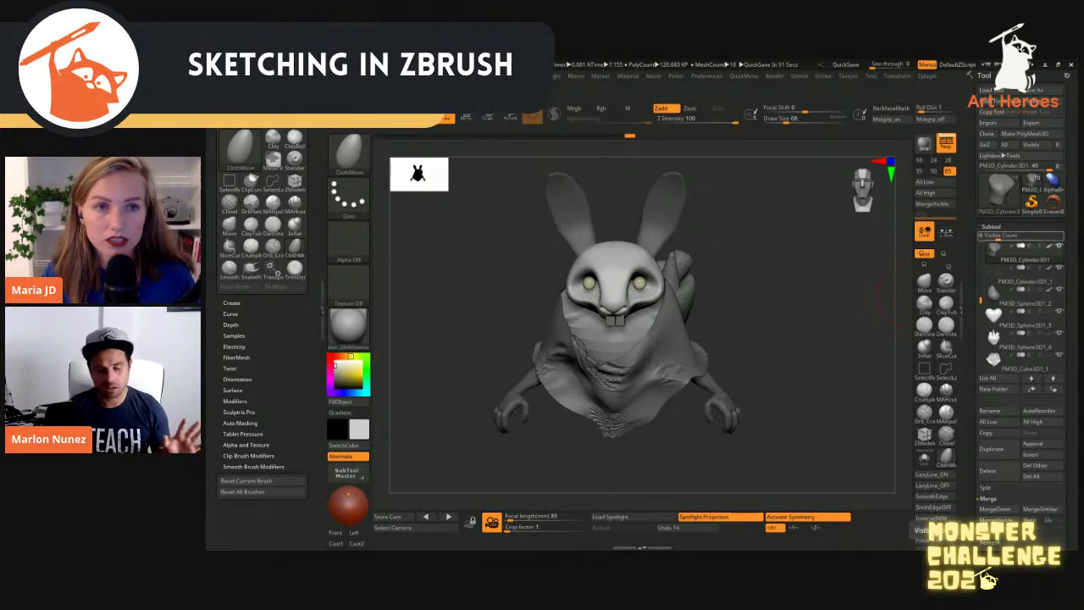
Leave a side-view snapshot of the rabbit beside the editable model using 2.5D mode, and clear it from the canvas
left_click_drag(817, 322, 835, 382)
key("t")
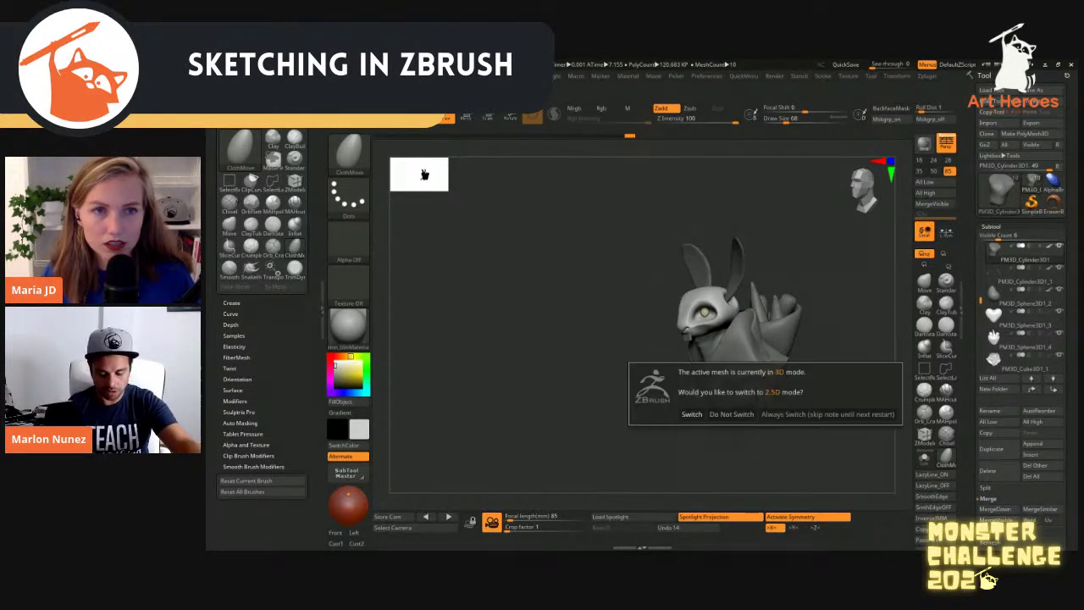
left_click(828, 415)
left_click_drag(546, 330, 561, 430)
key("t")
mouse_move(762, 424)
left_mouse_down("alt")
mouse_move(868, 385)
mouse_move(881, 345)
mouse_move(804, 359)
mouse_move(864, 362)
mouse_move(854, 364)
left_mouse_up("alt")
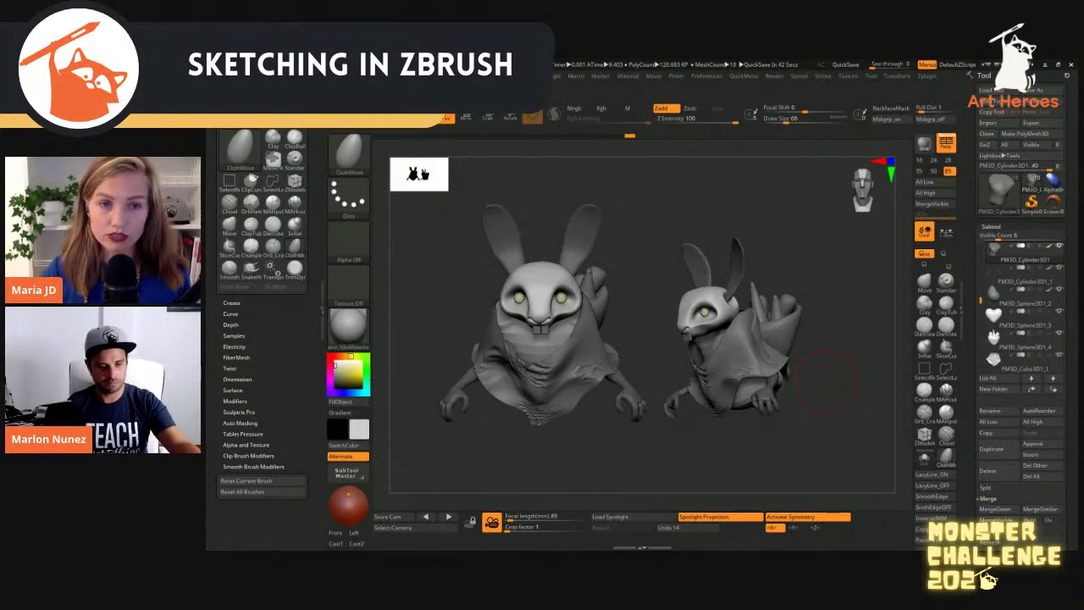
key("ctrl+n")
mouse_move(734, 337)
left_mouse_down("alt")
mouse_move(791, 337)
mouse_move(782, 340)
left_mouse_up("alt")
Subdivide the body mesh beneath the cloth once and sample a light grey colour
key("ctrl+d")
mouse_move(779, 339)
left_mouse_down("alt")
mouse_move(785, 330)
mouse_move(790, 343)
left_mouse_up("alt")
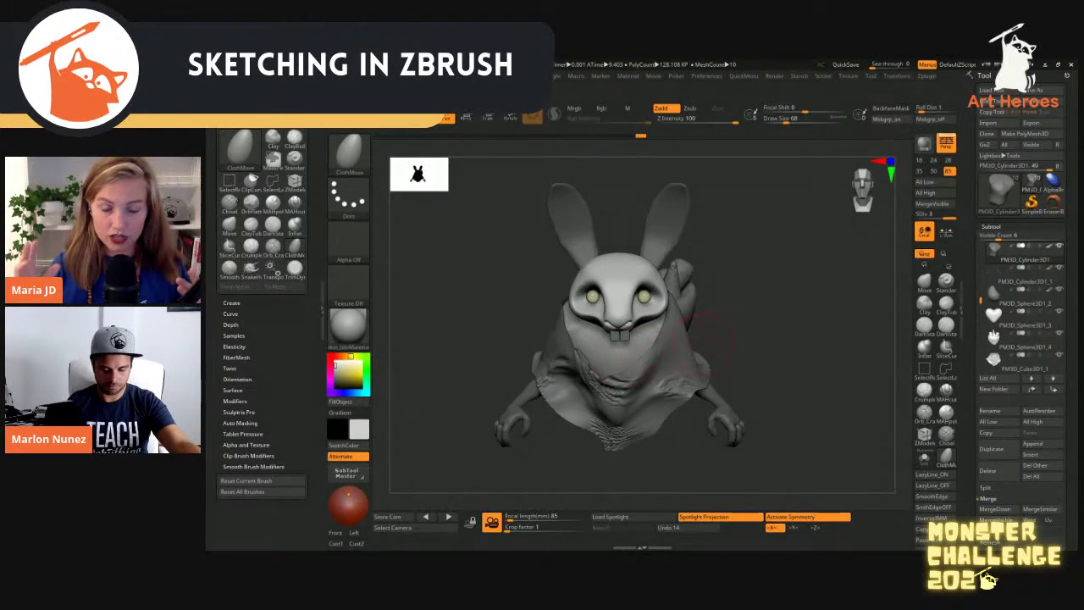
key("c")
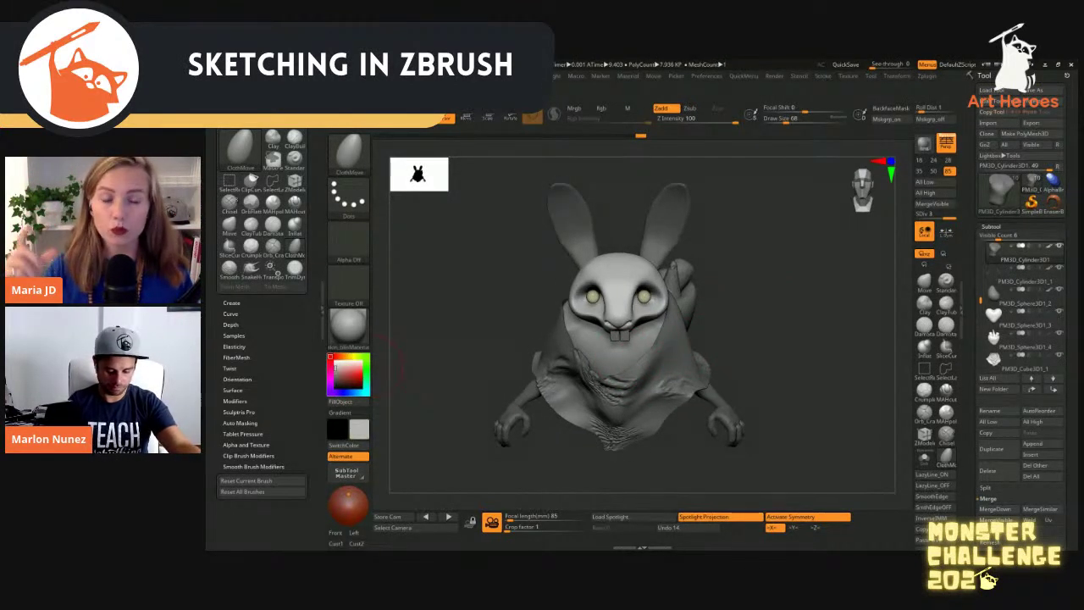
left_click_drag(618, 356, 593, 375)
key("d")
key("d")
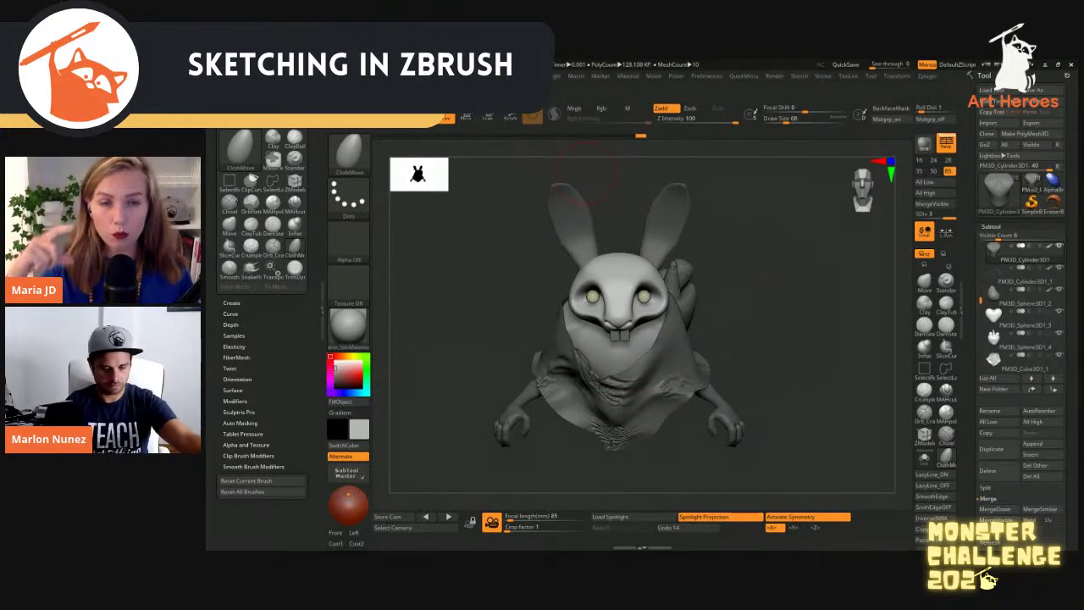
Switch to the Move brush and tint the body mesh a darker grey
key("b")
key("m")
key("v")
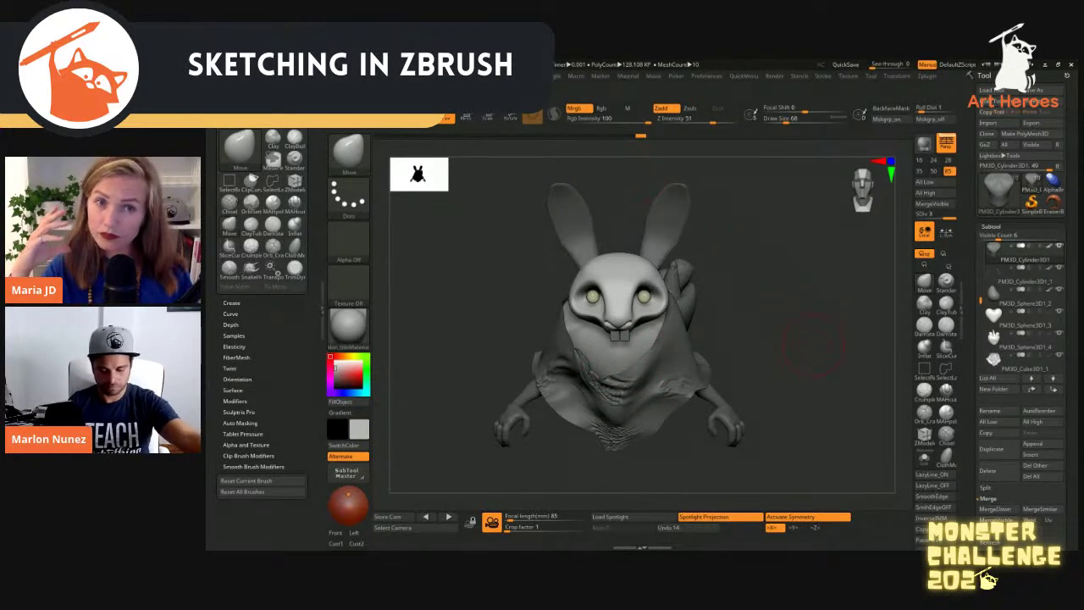
left_click_drag(770, 340, 864, 338)
left_click(336, 373)
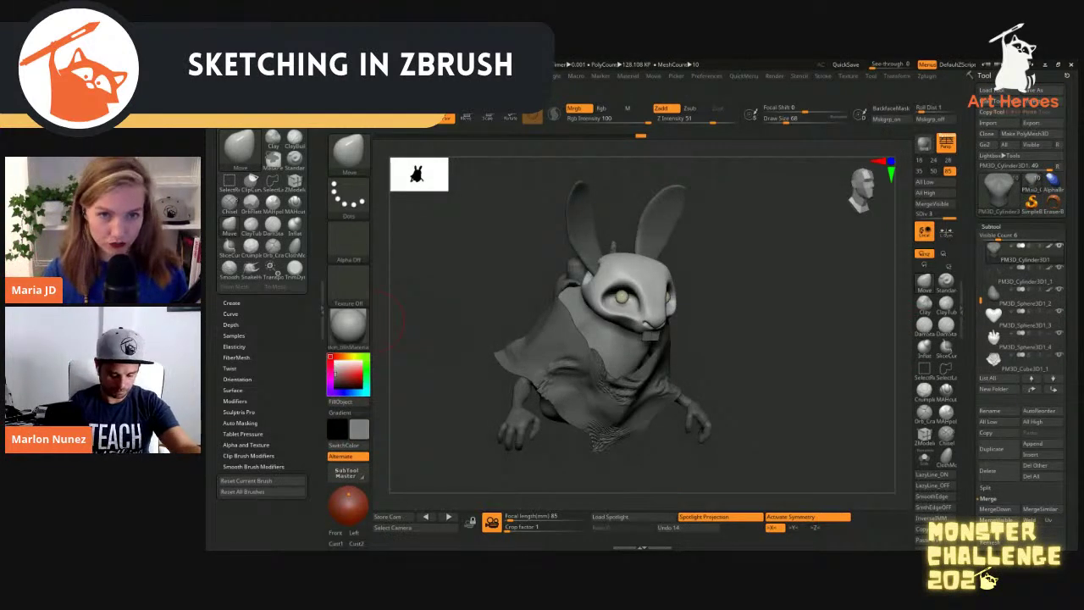
Give the cloth the cloth material and a pale pinkish-grey colour of RGB 198, 174, 174
left_click_drag(838, 373, 754, 380)
left_click(687, 381, "alt")
left_click(341, 357)
left_click(340, 374)
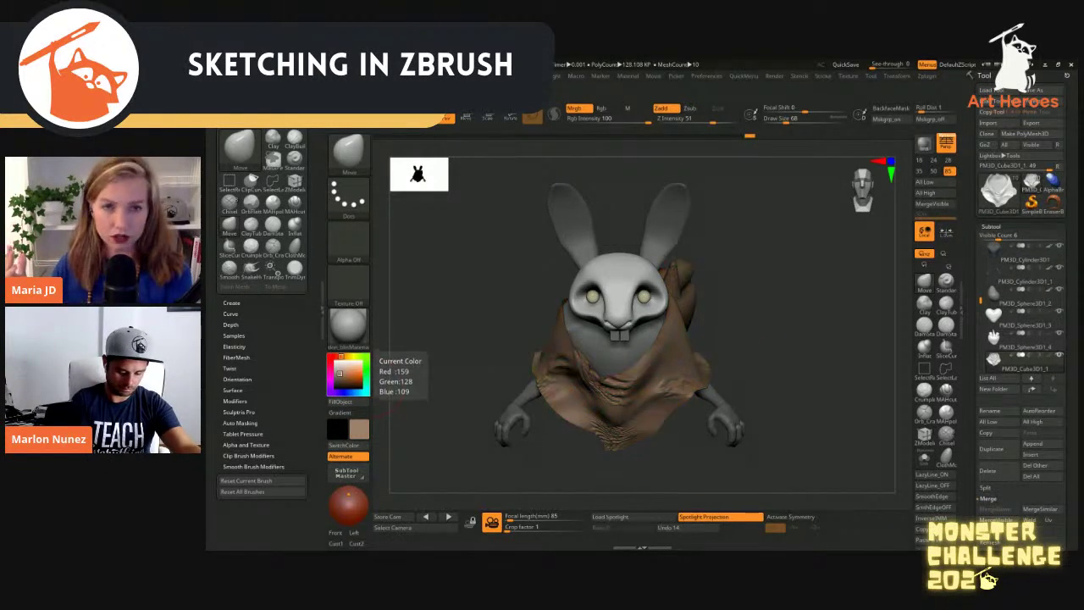
left_click(341, 371)
left_click(335, 357)
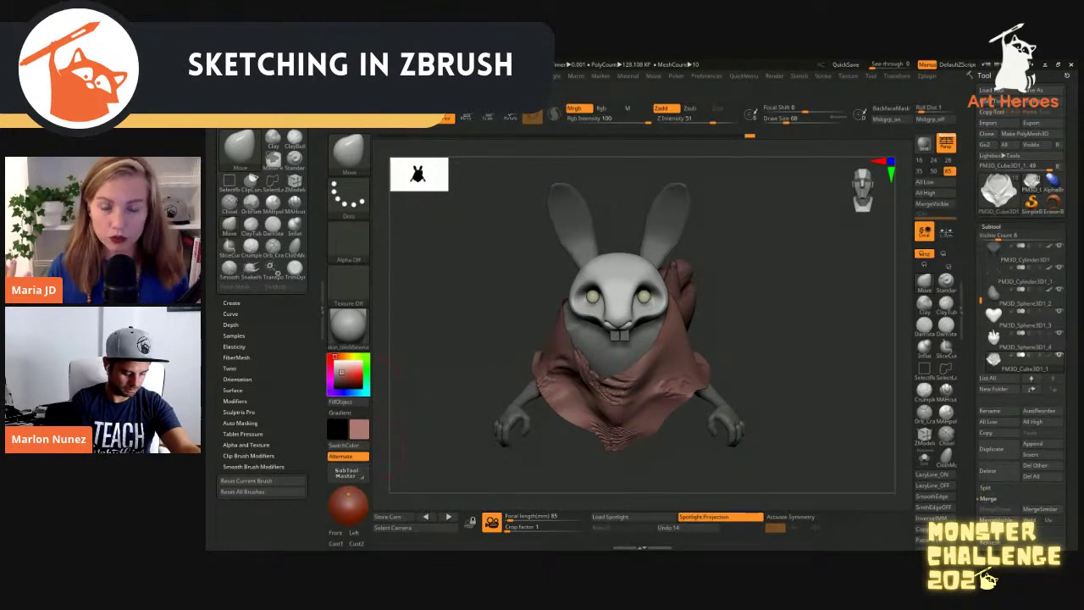
left_click(348, 325)
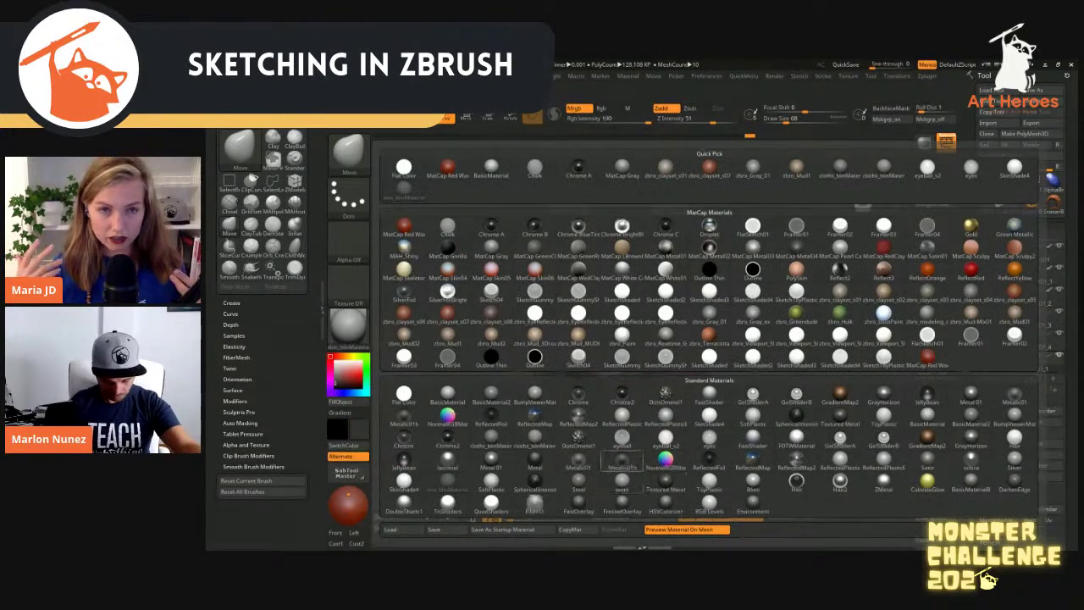
left_click(490, 438)
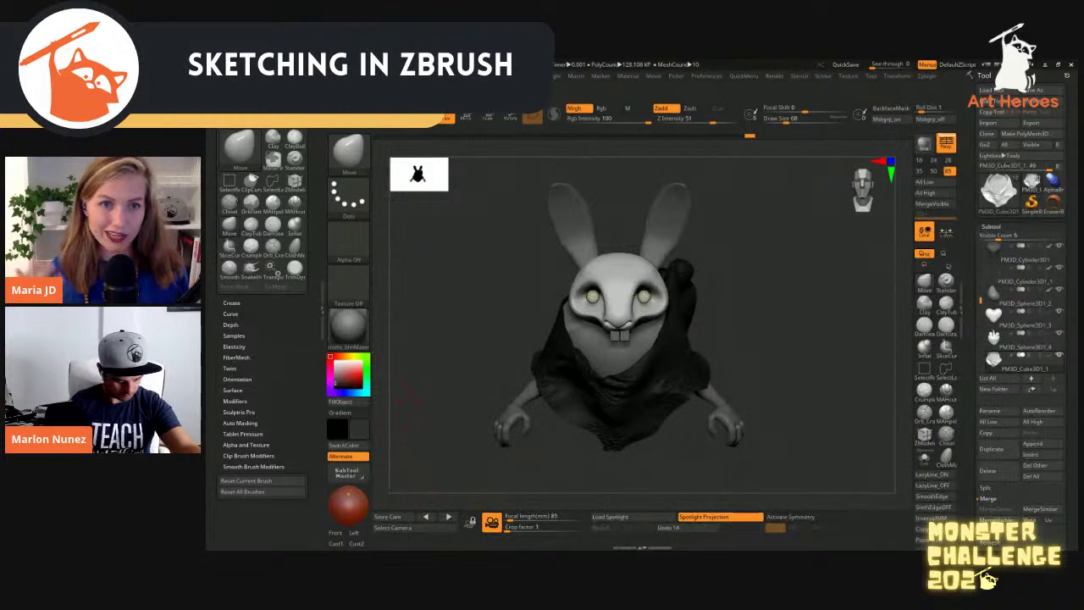
left_click(347, 370)
left_click(339, 367)
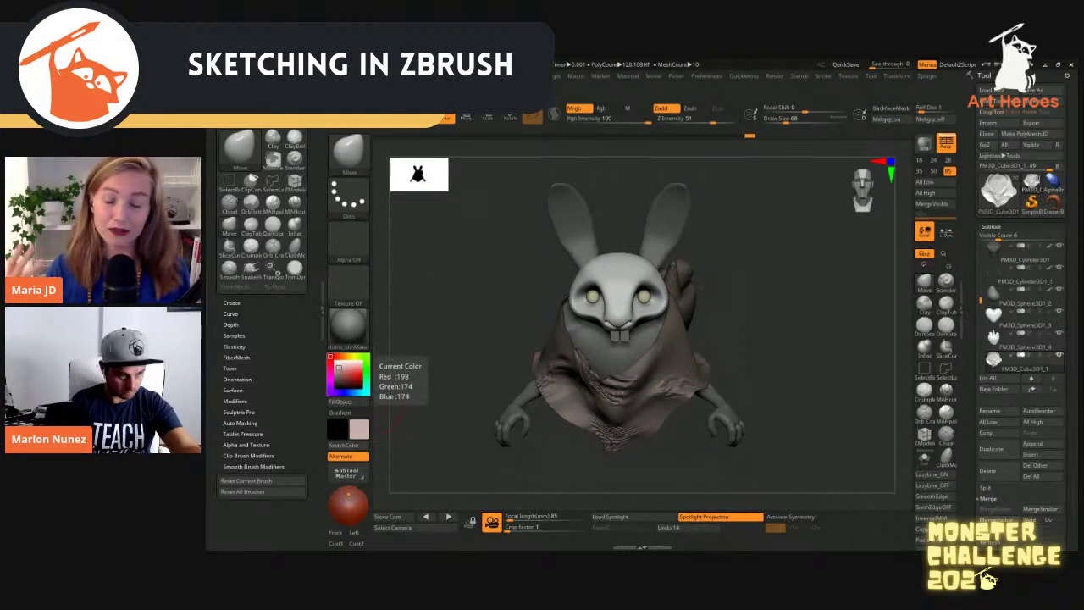
Select the carrots in the back basket and colour them orange, RGB 203, 113, 48
mouse_move(796, 339)
left_mouse_down()
mouse_move(753, 338)
mouse_move(785, 322)
left_mouse_up()
left_click(696, 298, "alt")
left_click(924, 457)
left_click(924, 458)
left_click(713, 307, "ctrl+shift")
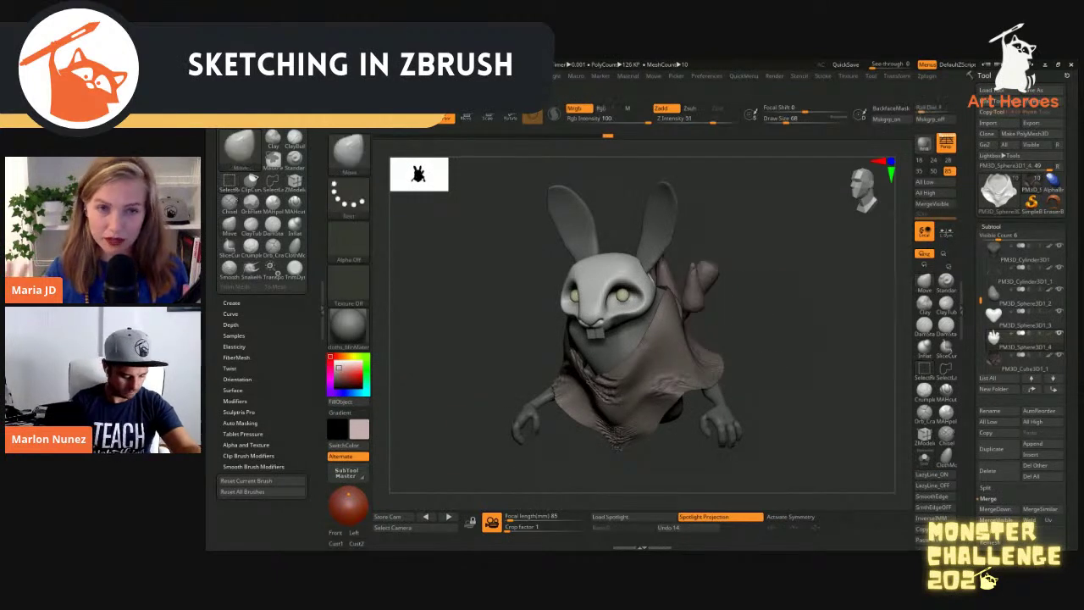
left_click(342, 356)
left_click(349, 376)
left_click_drag(348, 377, 351, 373)
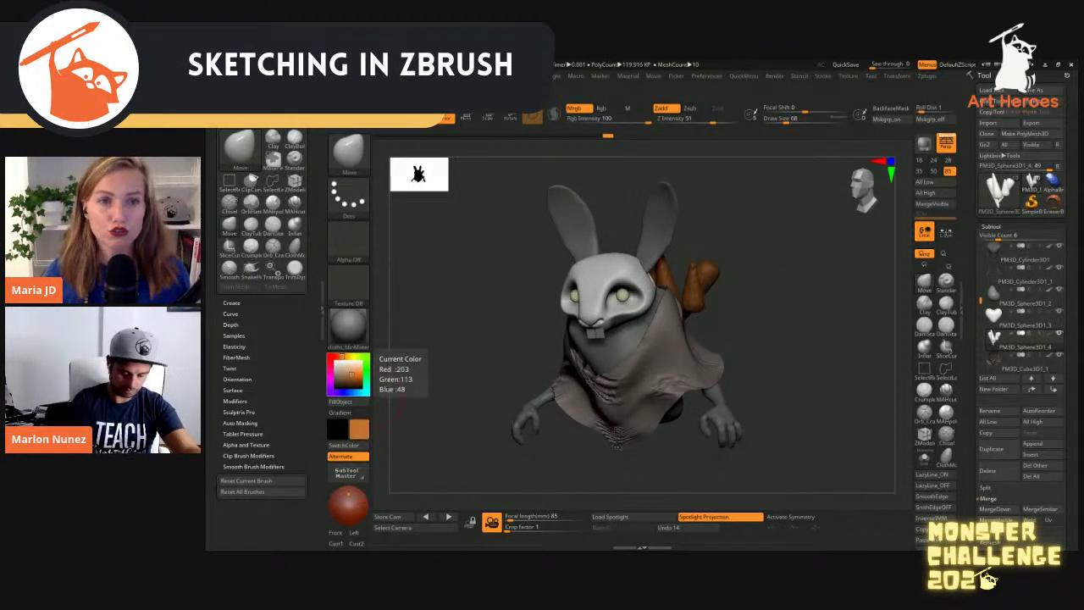
Turn on X symmetry for the ears and give them a mid-grey colour with the skin material
mouse_move(796, 339)
left_mouse_down()
mouse_move(825, 339)
mouse_move(821, 356)
mouse_move(784, 347)
mouse_move(746, 301)
left_mouse_up()
left_click(826, 338, "ctrl+shift")
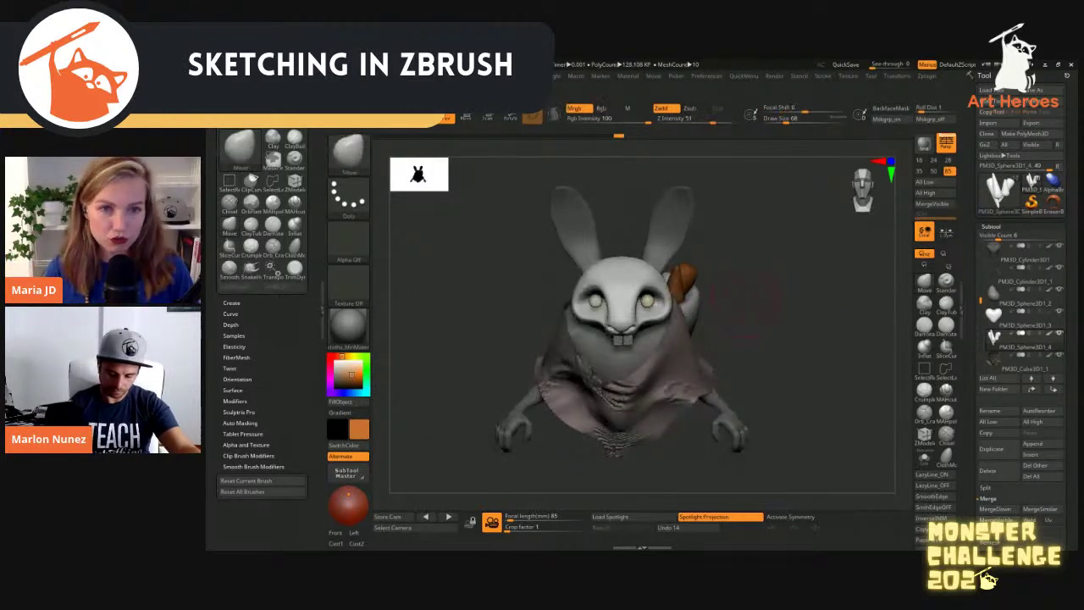
key("x")
left_click_drag(340, 379, 336, 374)
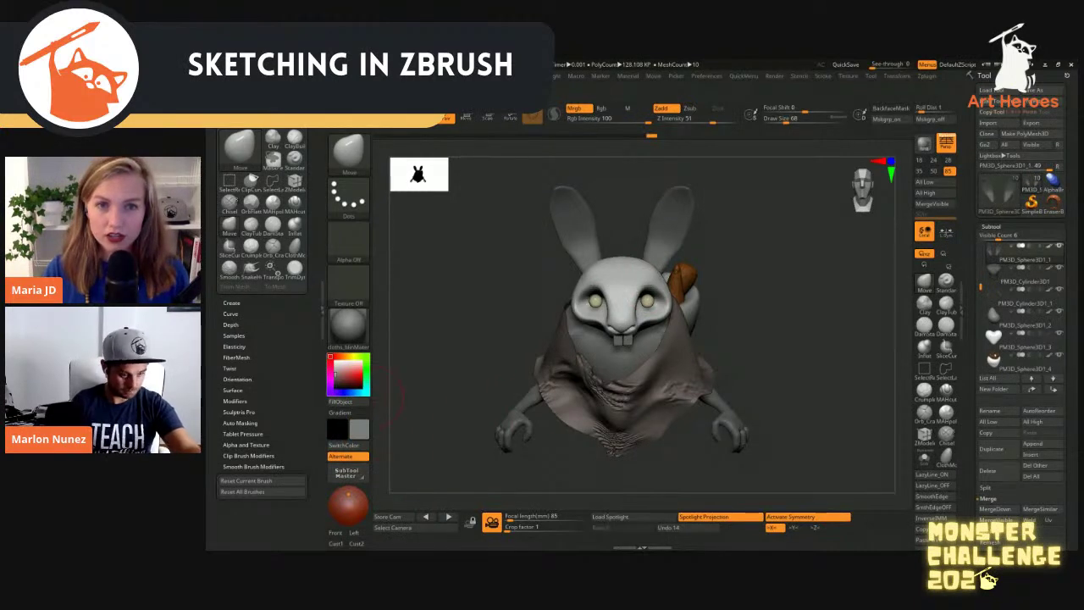
left_click(348, 326)
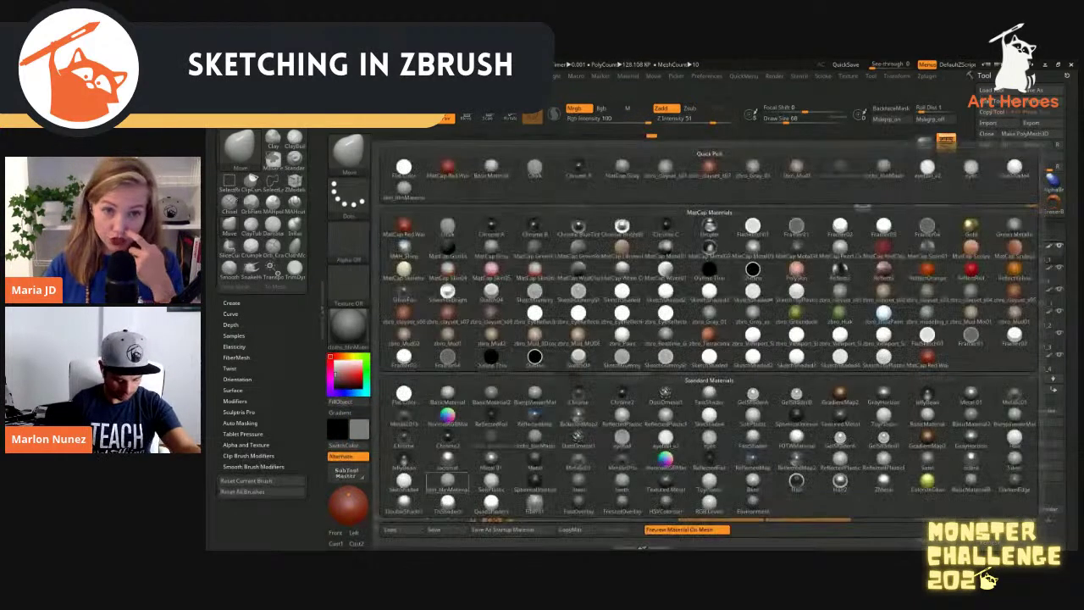
left_click(446, 483)
Flatten the planes of the rabbit's forehead and face with the hPolish brush at reduced draw sizes
mouse_move(789, 364)
left_mouse_down()
mouse_move(766, 364)
mouse_move(864, 364)
mouse_move(812, 347)
mouse_move(746, 347)
left_mouse_up()
left_click(685, 284, "alt")
key("b")
key("h")
key("p")
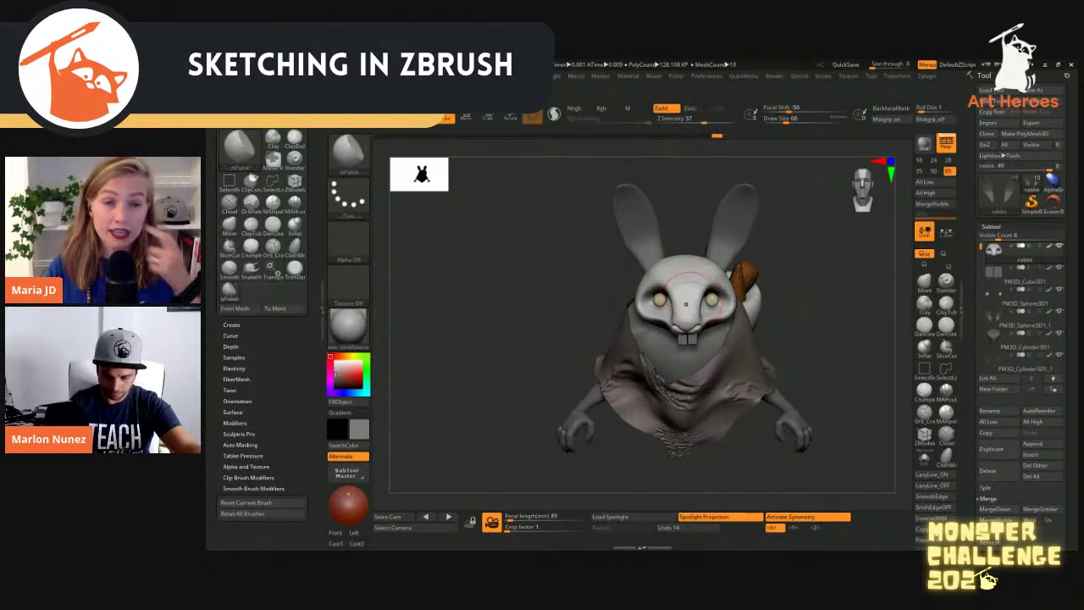
left_click_drag(681, 288, 752, 276)
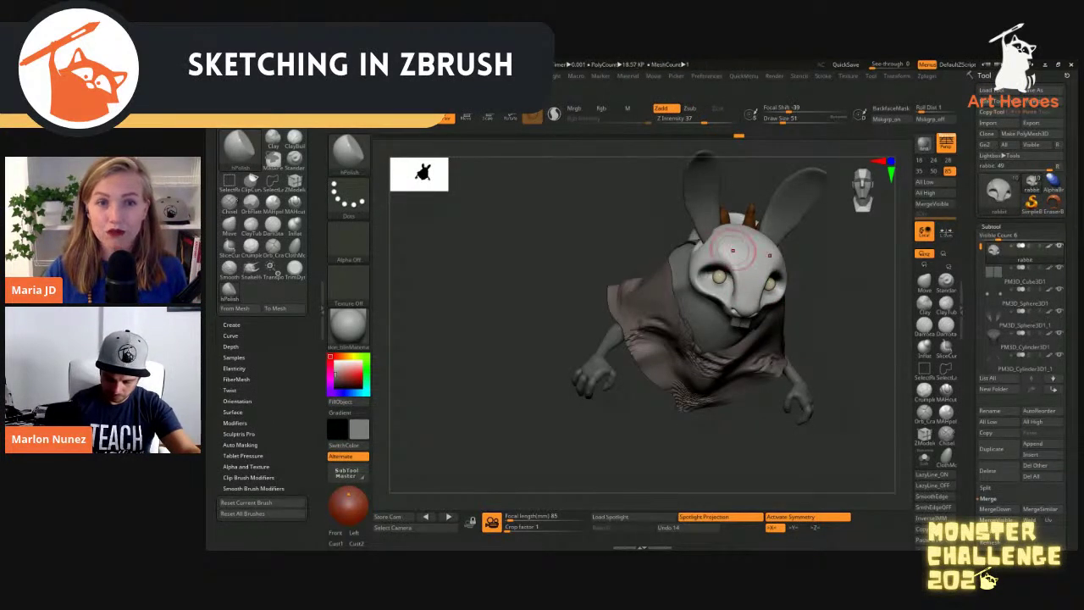
left_click_drag(607, 329, 563, 339)
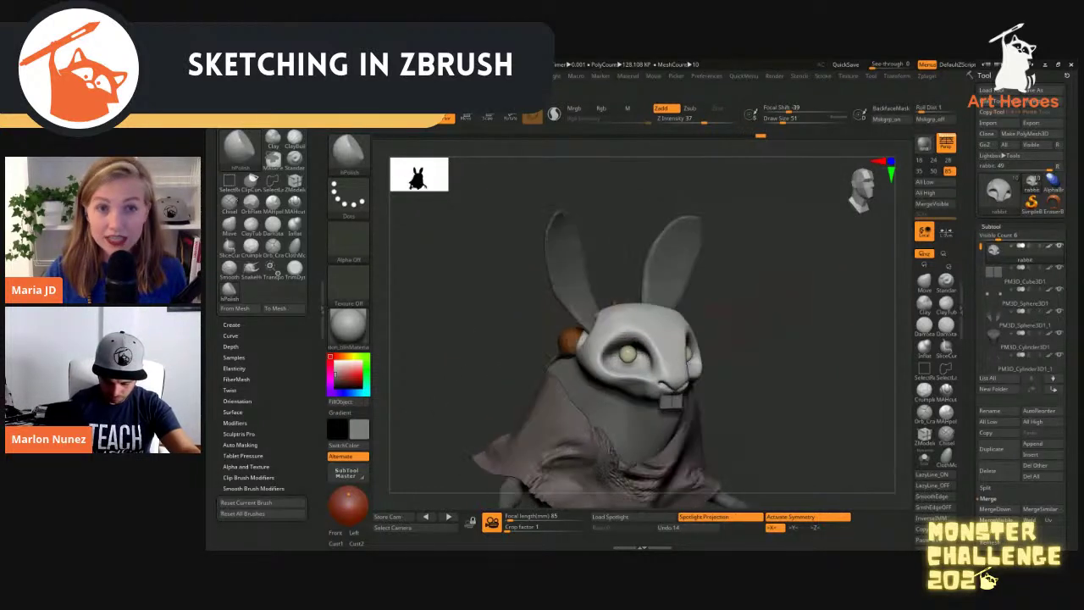
right_click_drag(679, 350, 730, 357)
key("bracketleft")
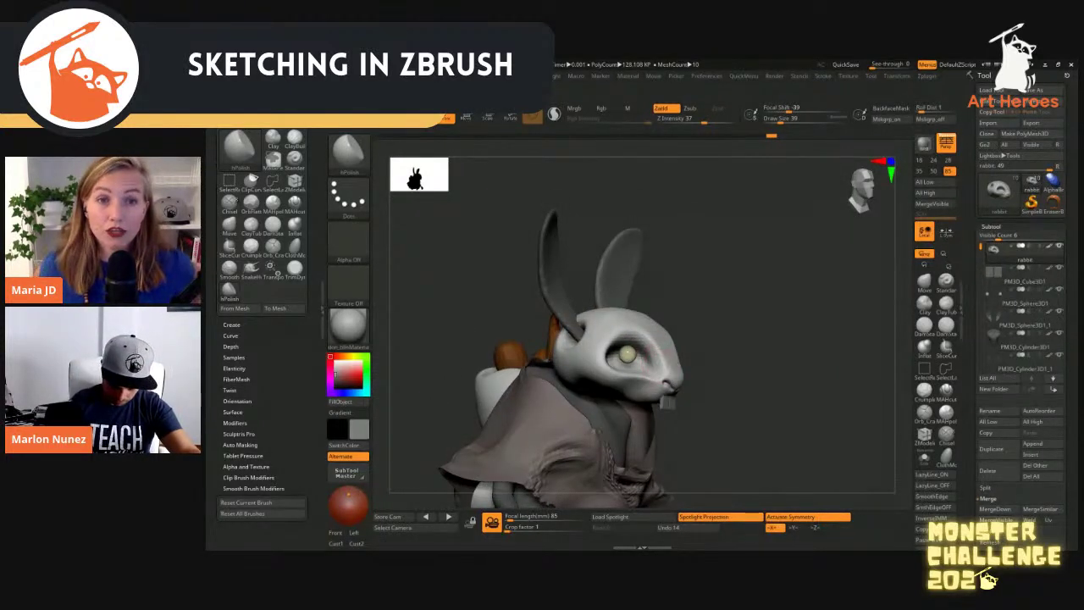
right_click_drag(765, 321, 713, 327)
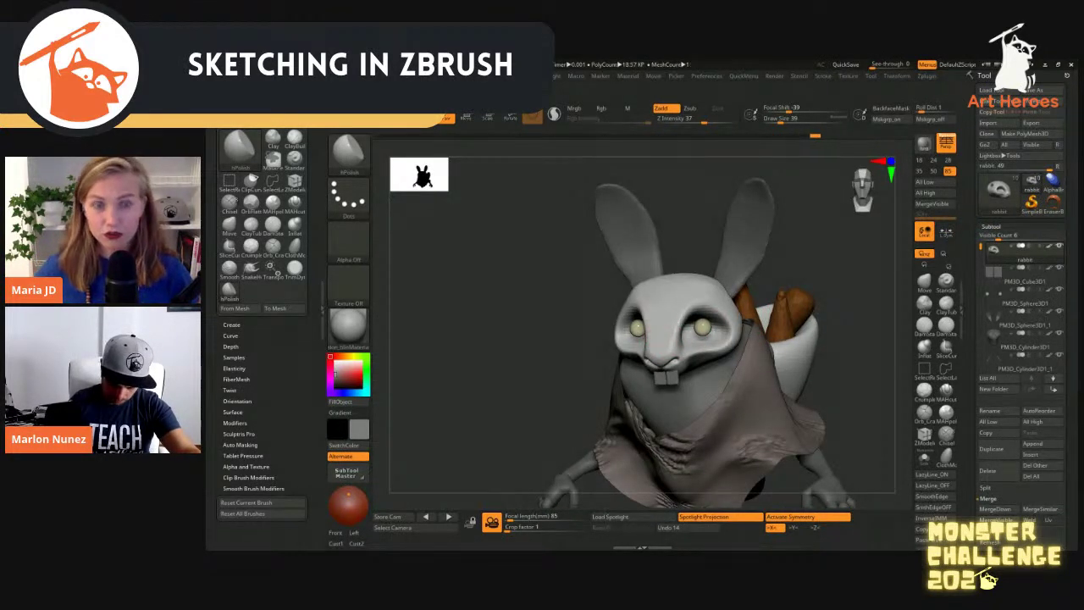
Check the arms in isolation and move them inward, closer to the body, with the transform gizmo
mouse_move(820, 346)
right_mouse_down()
mouse_move(802, 346)
mouse_move(802, 324)
mouse_move(781, 314)
mouse_move(725, 322)
mouse_move(813, 341)
right_mouse_up()
left_click(703, 381, "alt")
key("shift+s")
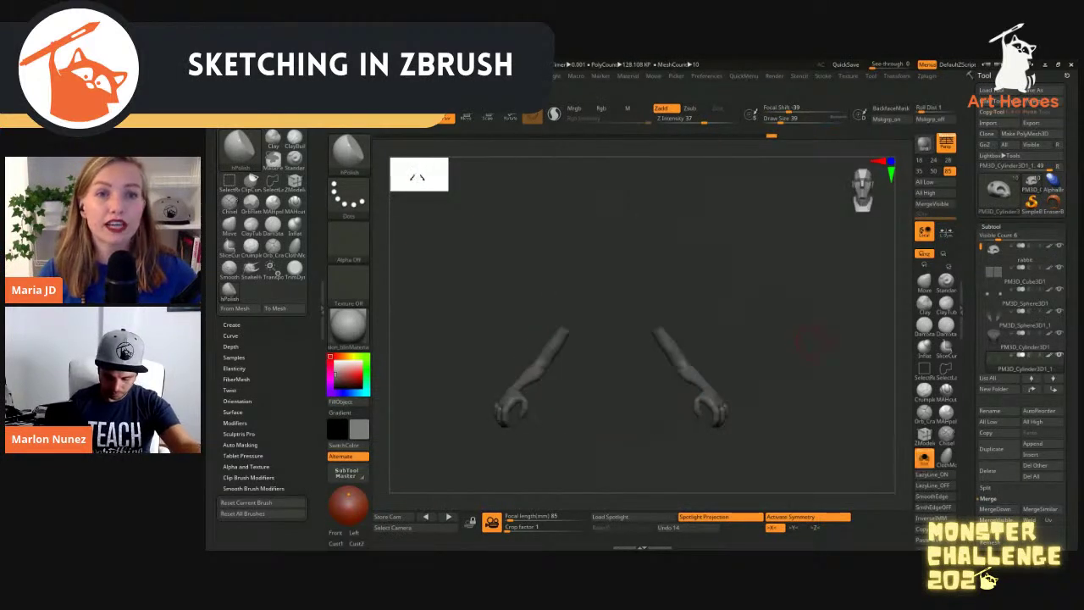
key("shift+s")
key("w")
right_click_drag(766, 339, 796, 339, "shift")
left_click_drag(666, 280, 665, 256, "alt")
left_click_drag(671, 306, 656, 315)
mouse_move(766, 339)
right_mouse_down()
mouse_move(707, 339)
mouse_move(792, 338)
mouse_move(771, 356)
mouse_move(847, 356)
right_mouse_up()
key("q")
mouse_move(769, 431)
right_mouse_down()
mouse_move(736, 423)
mouse_move(825, 424)
mouse_move(753, 418)
right_mouse_up()
Select the body mesh and reshape its underside with the Move brush at draw size 154
left_click(688, 395, "alt")
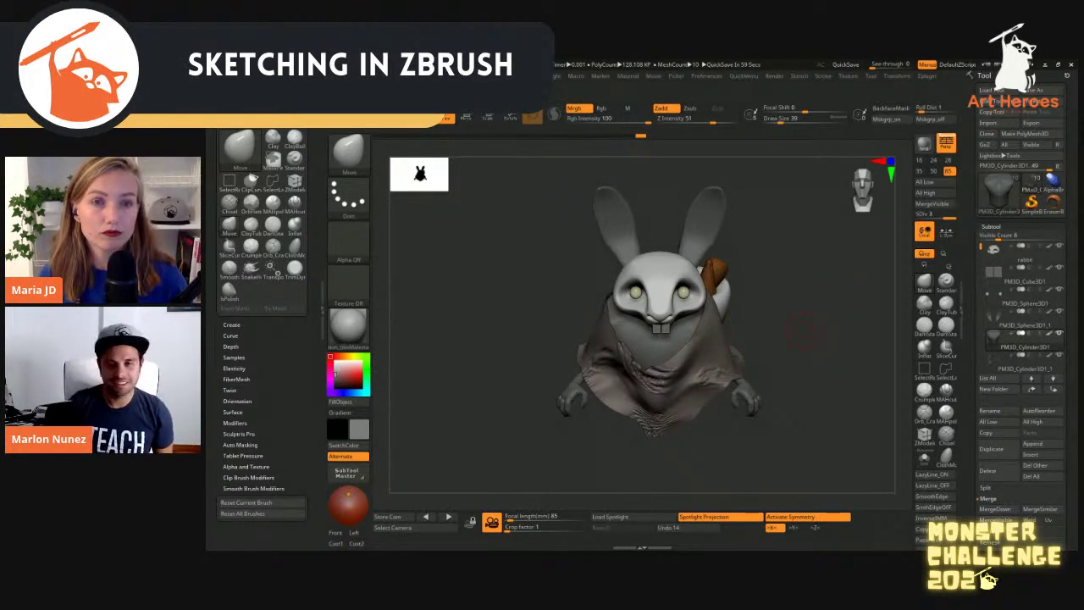
mouse_move(803, 330)
left_mouse_down()
mouse_move(830, 336)
mouse_move(809, 312)
mouse_move(798, 229)
left_mouse_up()
mouse_move(791, 280)
left_mouse_down()
mouse_move(745, 356)
mouse_move(682, 389)
left_mouse_up()
key("s")
left_click(674, 392)
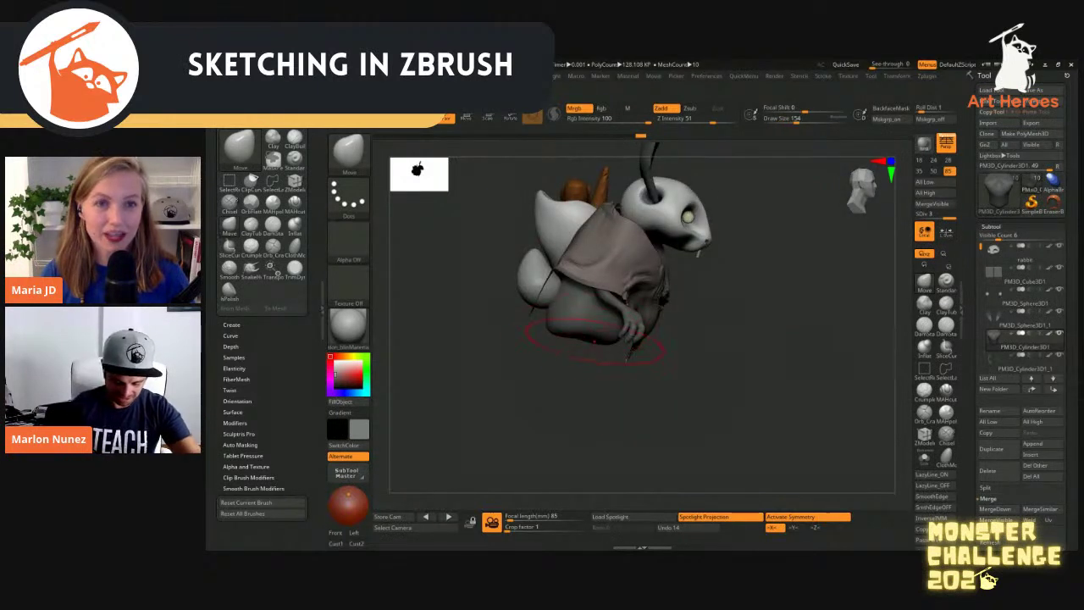
Adjust the rounded mesh behind the body with a Move brush enlarged to draw size 177
left_click(526, 273, "alt")
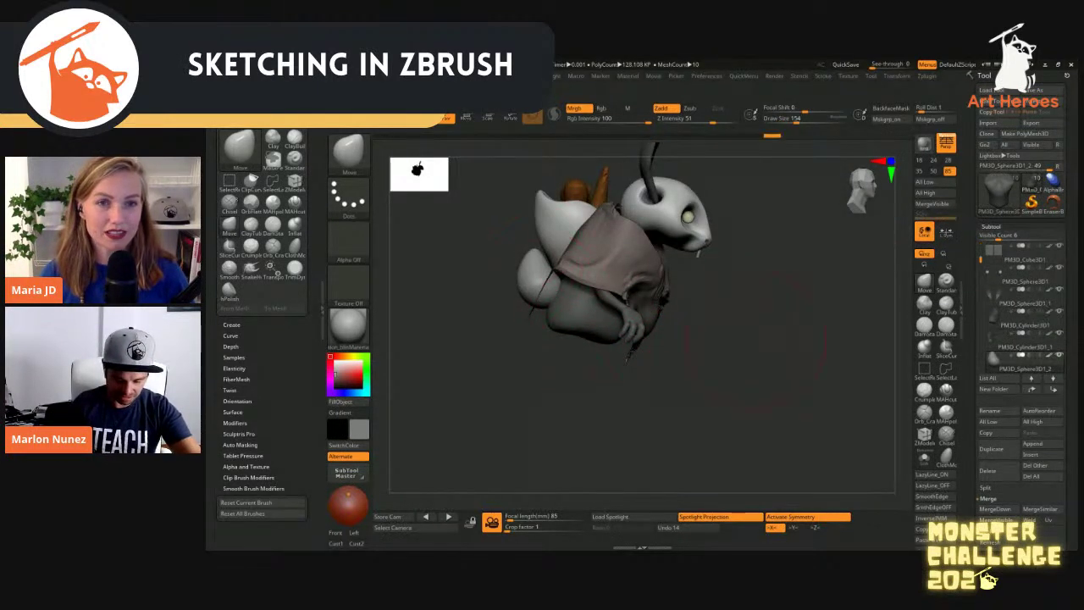
mouse_move(500, 280)
left_mouse_down()
mouse_move(410, 339)
mouse_move(534, 314)
mouse_move(520, 314)
mouse_move(711, 335)
mouse_move(623, 329)
left_mouse_up()
key("s")
left_click(550, 307)
left_click(551, 319, "alt")
mouse_move(549, 346)
left_mouse_down()
mouse_move(583, 307)
mouse_move(566, 295)
left_mouse_up()
mouse_move(652, 332)
left_mouse_down()
mouse_move(713, 335)
mouse_move(620, 340)
left_mouse_up()
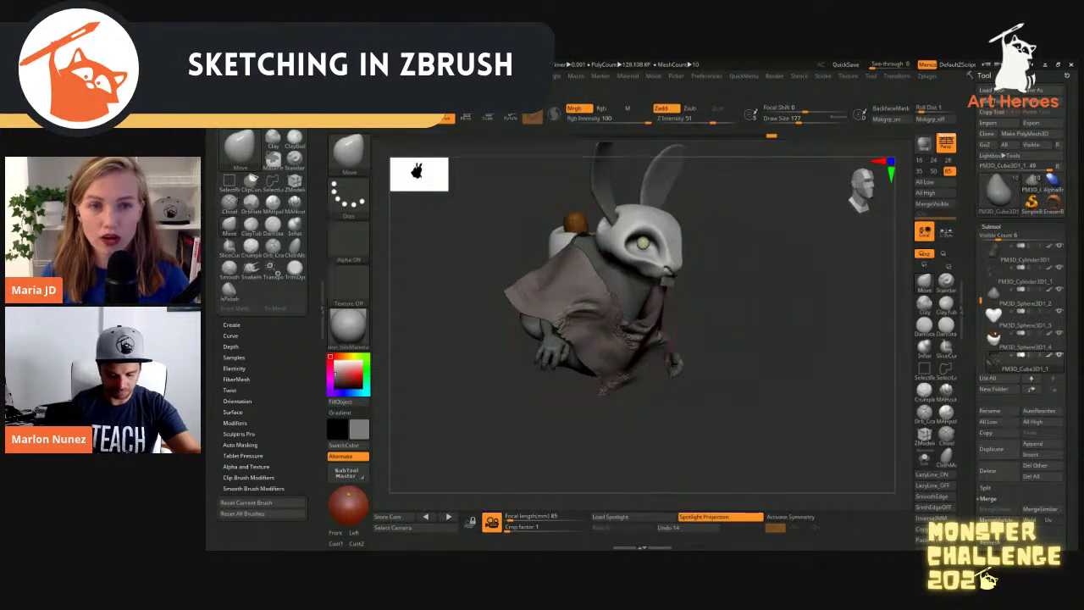
Pull the cloth's shoulder edges and sides into a looser drape around the body with the Move brush at varying sizes
mouse_move(510, 288)
left_mouse_down()
mouse_move(522, 313)
mouse_move(566, 312)
left_mouse_up()
key("s")
mouse_move(783, 338)
left_mouse_down("shift")
mouse_move(730, 348)
mouse_move(712, 317)
mouse_move(695, 339)
left_mouse_up("shift")
key("s")
left_click_drag(766, 288, 703, 266)
key("s")
left_click_drag(766, 254, 743, 254)
key("s")
left_click_drag(663, 194, 654, 194)
left_click_drag(745, 288, 835, 291)
mouse_move(519, 290)
left_mouse_down()
mouse_move(508, 280)
mouse_move(565, 301)
mouse_move(559, 326)
mouse_move(474, 315)
left_mouse_up()
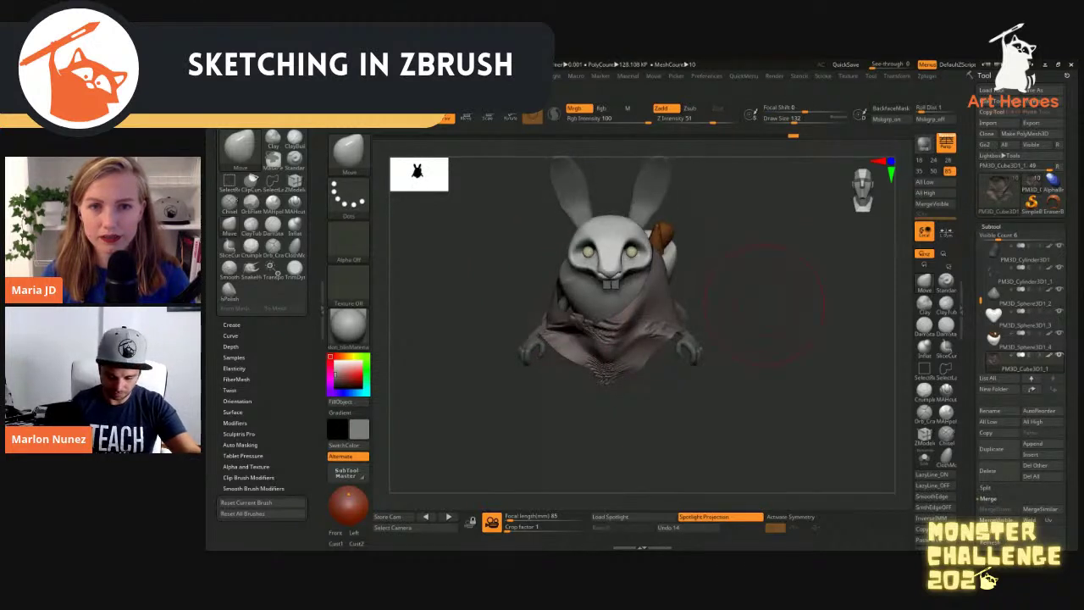
Select the body and refine its shoulders and chest with Smooth and a Move brush at draw size 101, undoing the last stroke
left_click(607, 301, "alt")
key("s")
left_click_drag(579, 273, 564, 272)
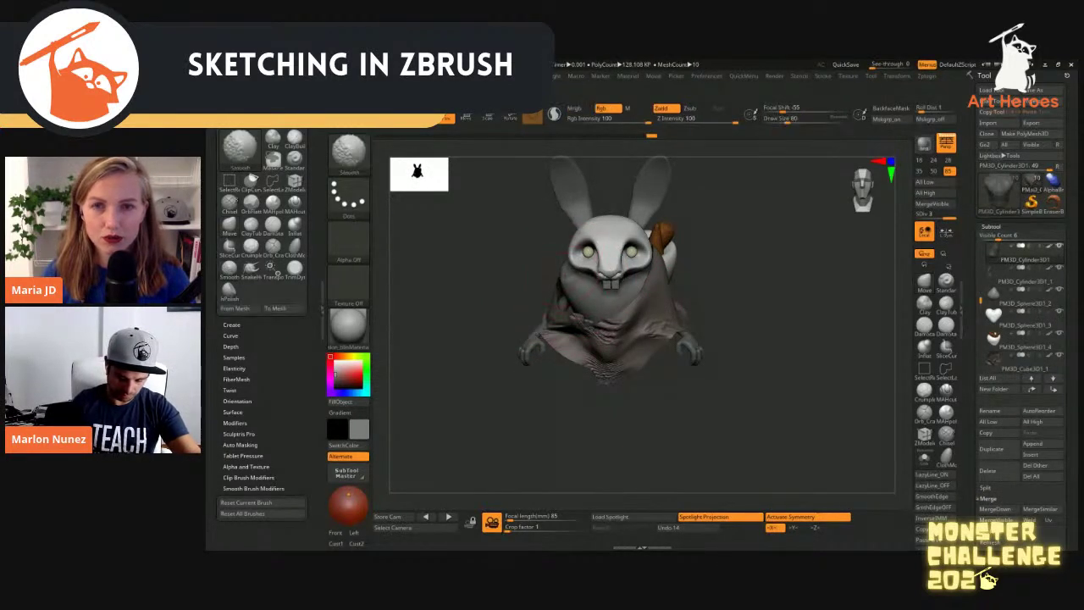
key("s")
left_click_drag(587, 347, 594, 348)
left_click_drag(566, 289, 583, 285)
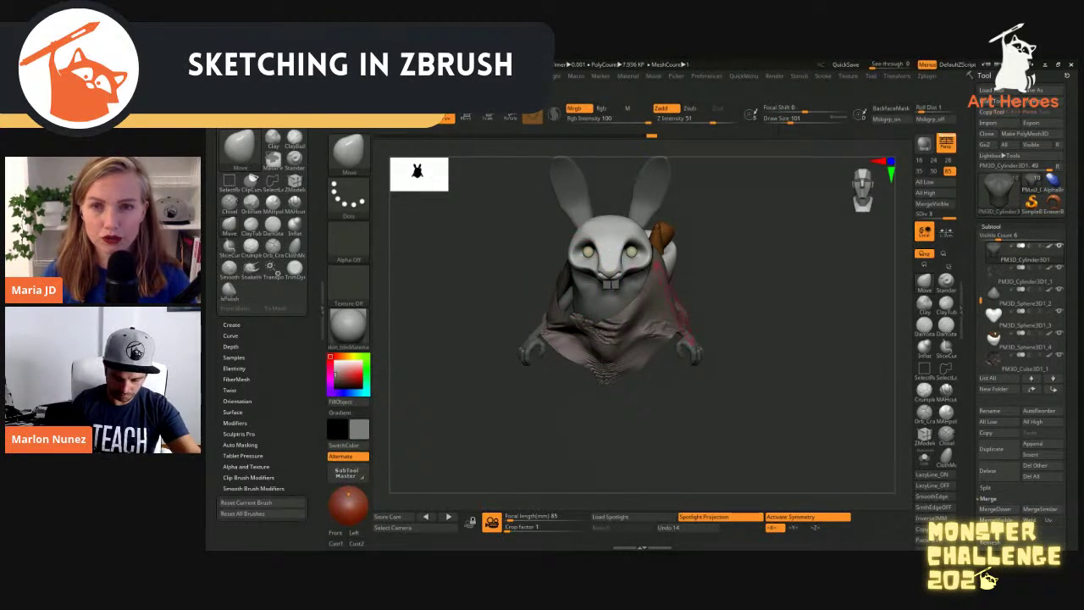
key("ctrl+z")
left_click_drag(726, 314, 757, 316)
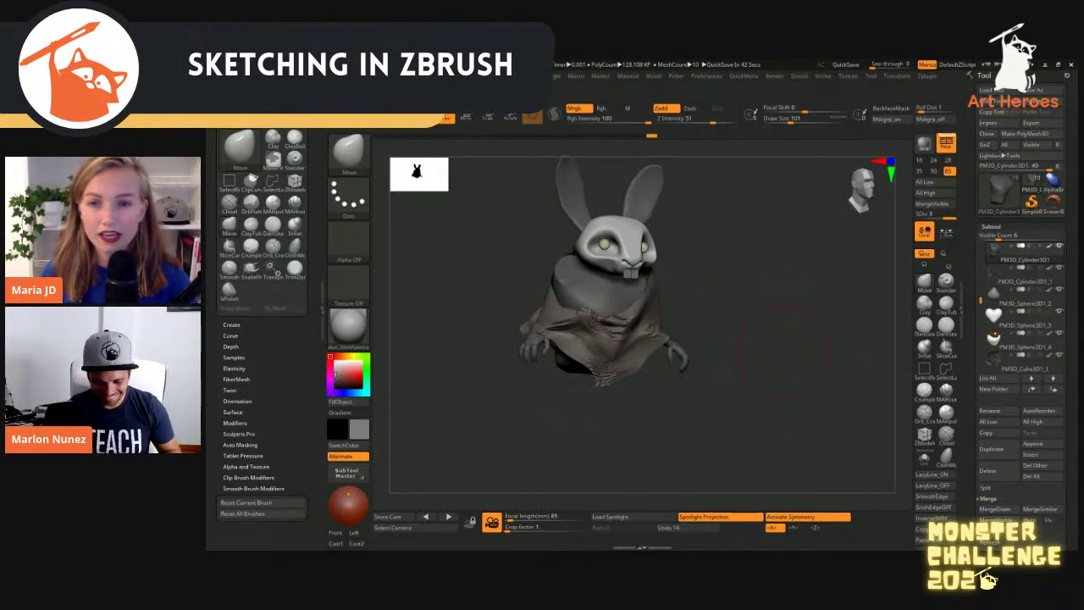
left_click_drag(783, 348, 665, 345)
mouse_move(820, 292)
left_mouse_down()
mouse_move(759, 290)
mouse_move(834, 293)
left_mouse_up()
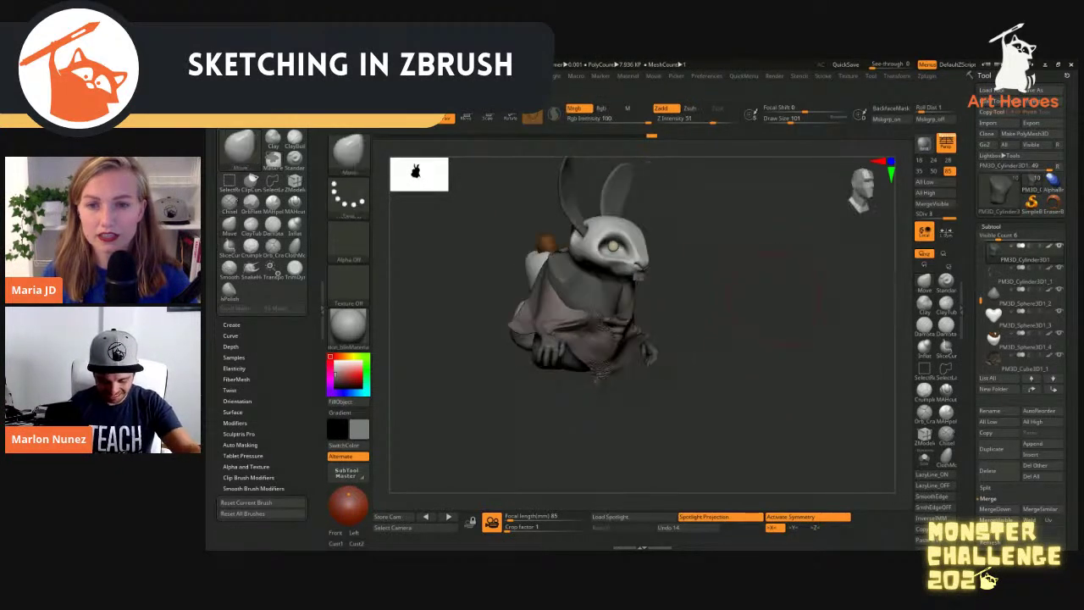
Try to pull the body's underside downward with the Move brush at draw size 101, undoing the stroke
left_click_drag(766, 296, 682, 314)
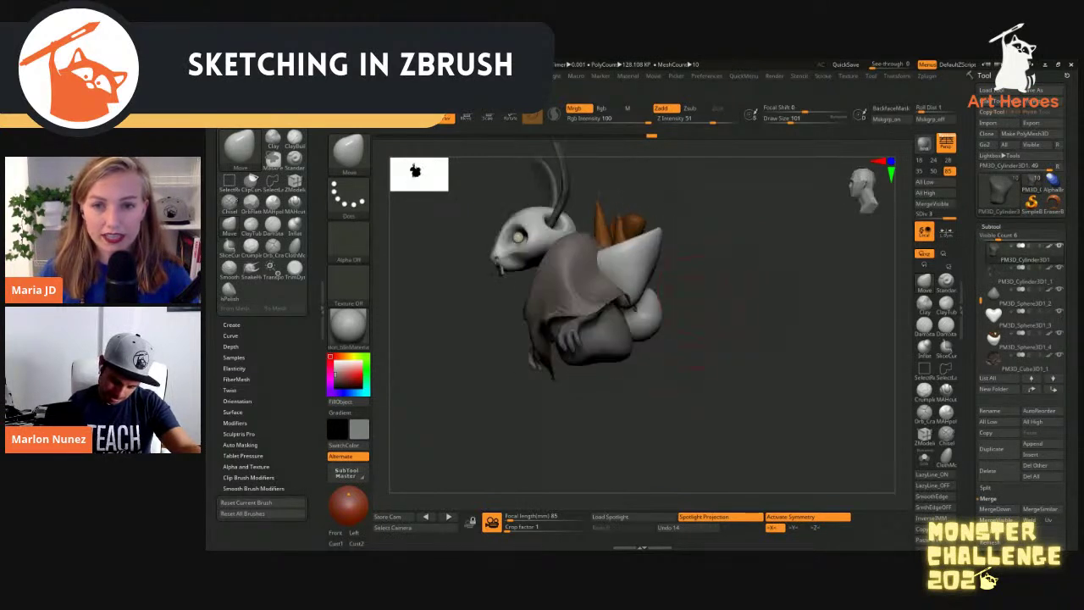
left_click_drag(602, 356, 603, 411)
mouse_move(686, 356)
left_mouse_down()
mouse_move(745, 347)
mouse_move(752, 360)
mouse_move(677, 386)
left_mouse_up()
key("ctrl+z")
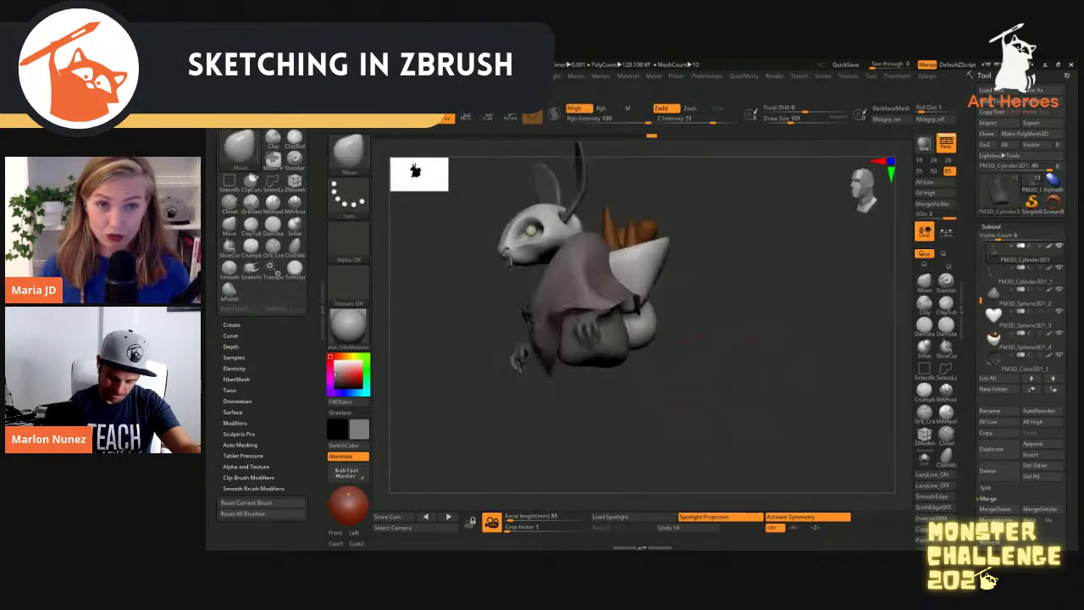
mouse_move(585, 356)
left_mouse_down()
mouse_move(592, 348)
mouse_move(716, 372)
left_mouse_up()
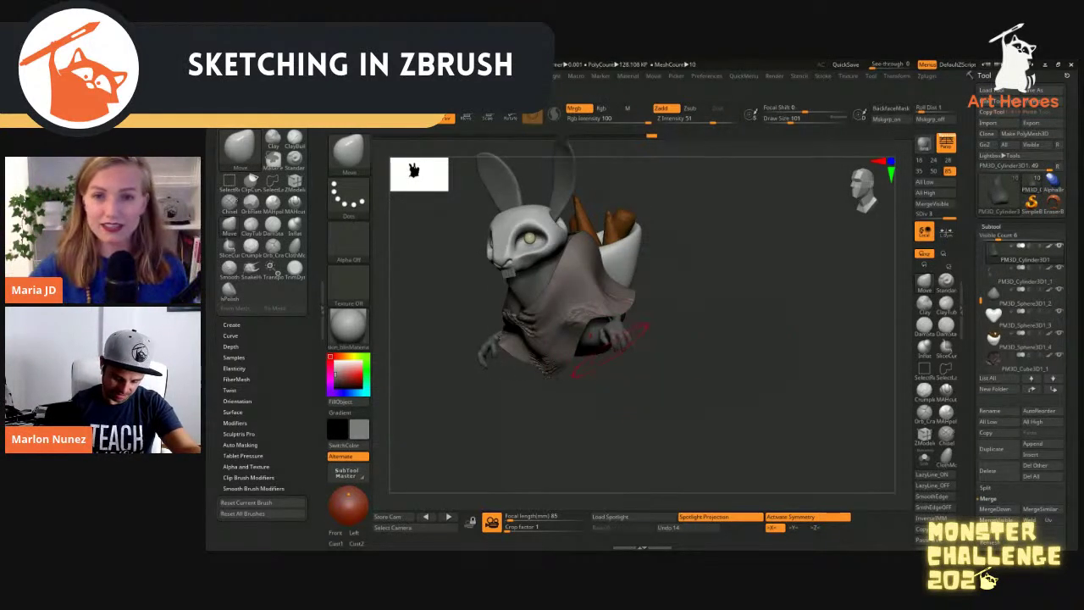
Append a Sphere3D subtool, select it and move it beside the character's hand as a leg base
left_click(1041, 443)
left_click(696, 405)
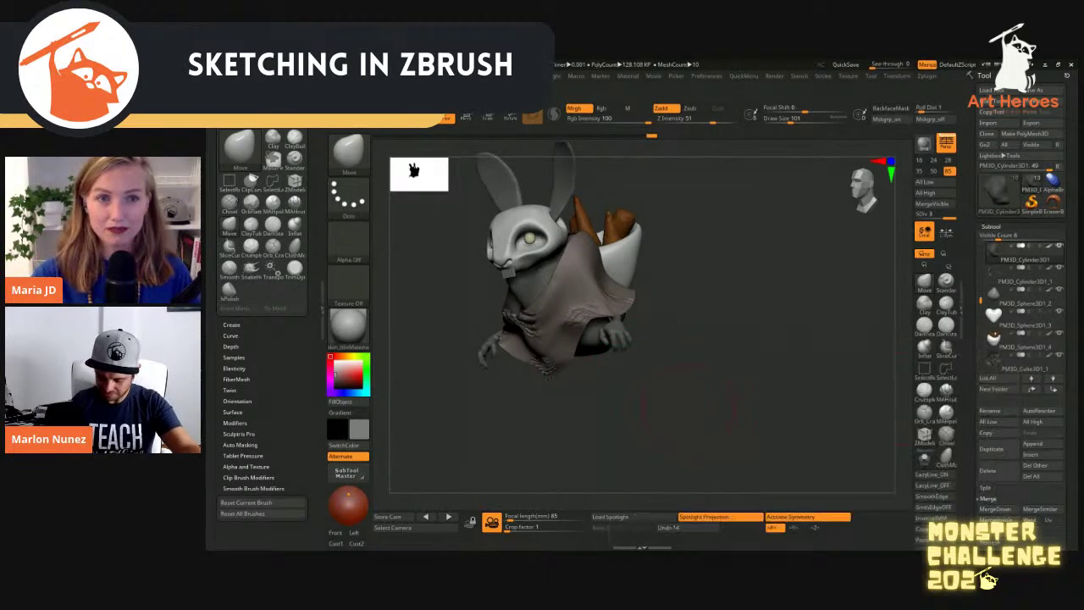
left_click(1040, 443)
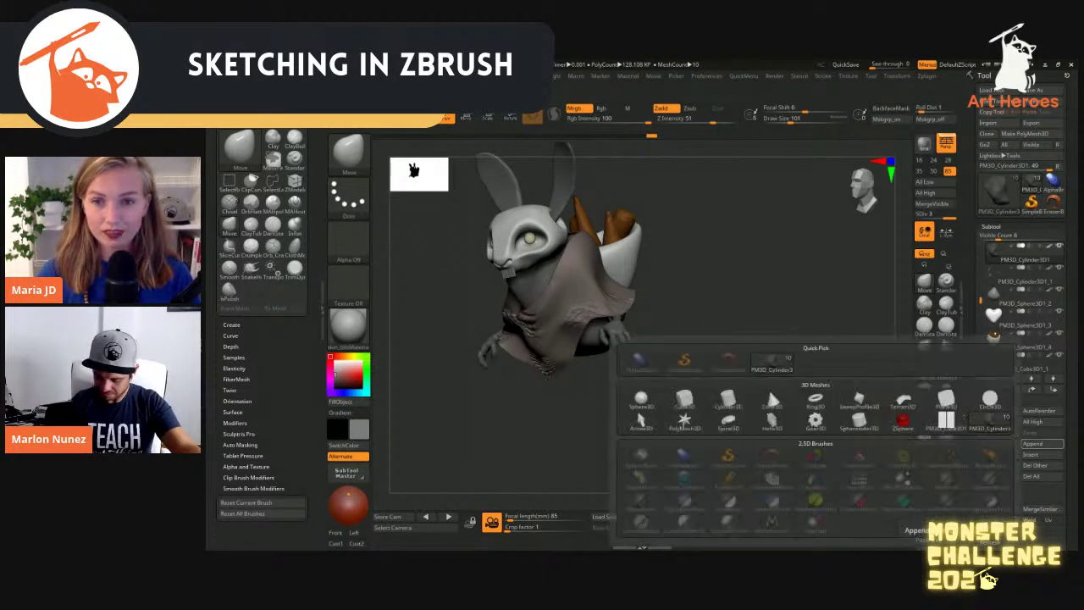
left_click(640, 401)
left_click(532, 221, "alt")
right_click_drag(532, 222, 610, 221, "shift")
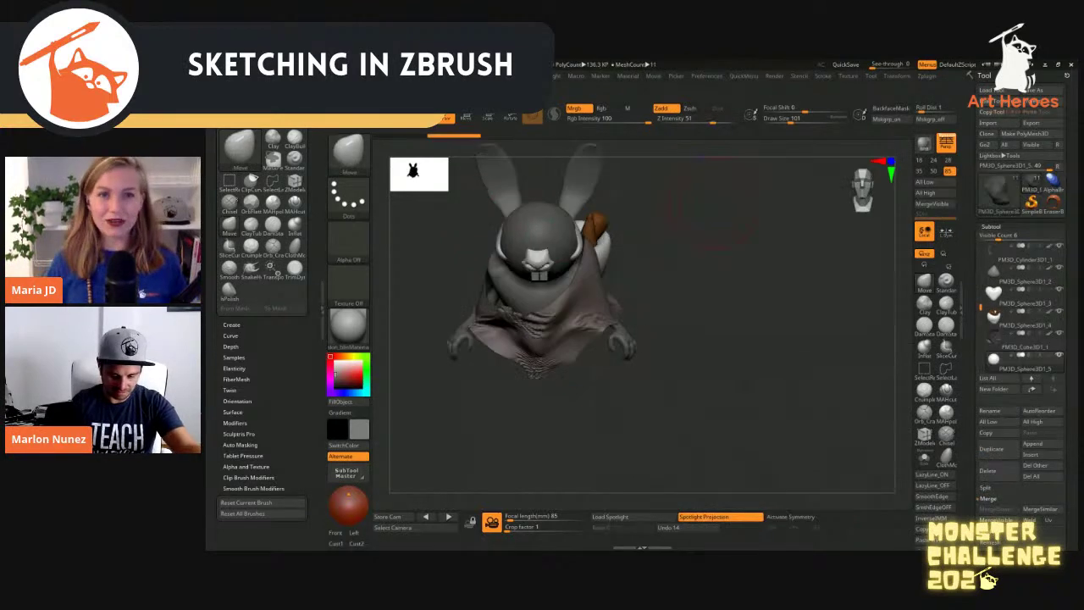
key("w")
left_click_drag(540, 243, 645, 342)
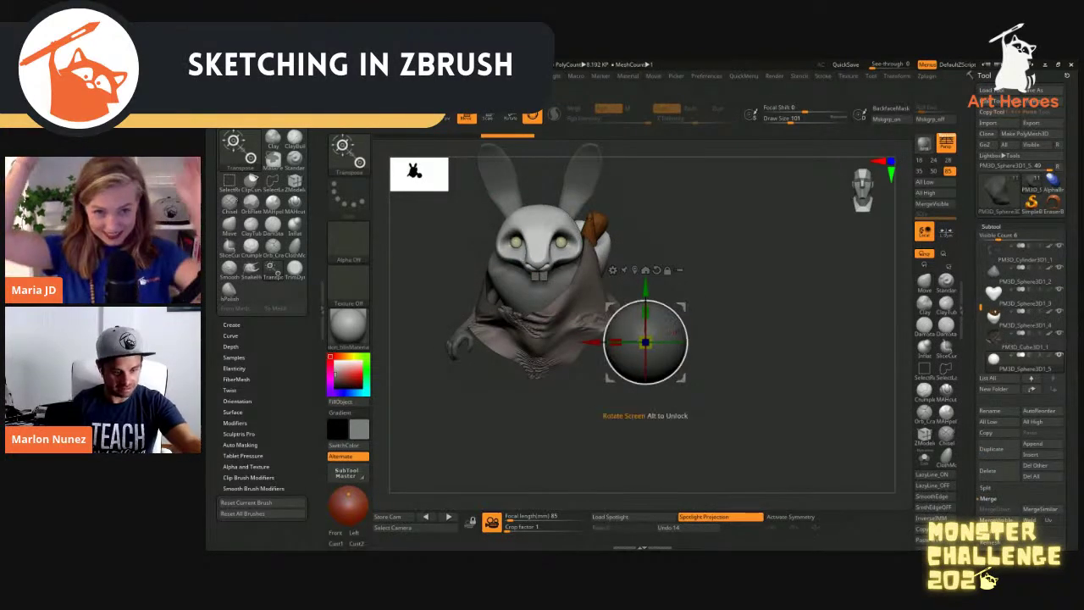
Scale the appended sphere into a smaller, flattened form and place it against the lower body
right_click_drag(645, 342, 584, 342)
left_click_drag(646, 312, 645, 329)
right_click_drag(646, 328, 644, 302)
right_click_drag(644, 343, 575, 356)
right_click_drag(678, 372, 626, 364)
left_click_drag(608, 305, 653, 317)
right_click_drag(654, 318, 623, 337)
key("q")
Reposition the flattened sphere under the cloth near the hand as a rough leg volume
key("w")
left_click_drag(691, 355, 669, 361)
right_click_drag(669, 361, 551, 369)
left_click_drag(645, 355, 714, 348)
right_click_drag(593, 369, 733, 423)
left_click_drag(696, 398, 700, 403)
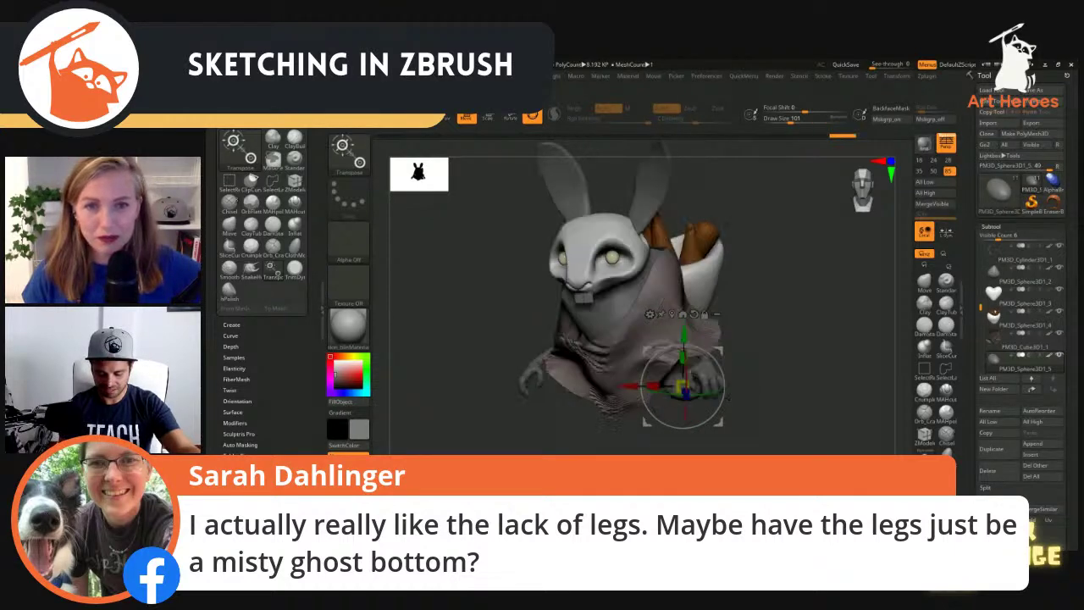
right_click_drag(621, 385, 680, 413)
key("q")
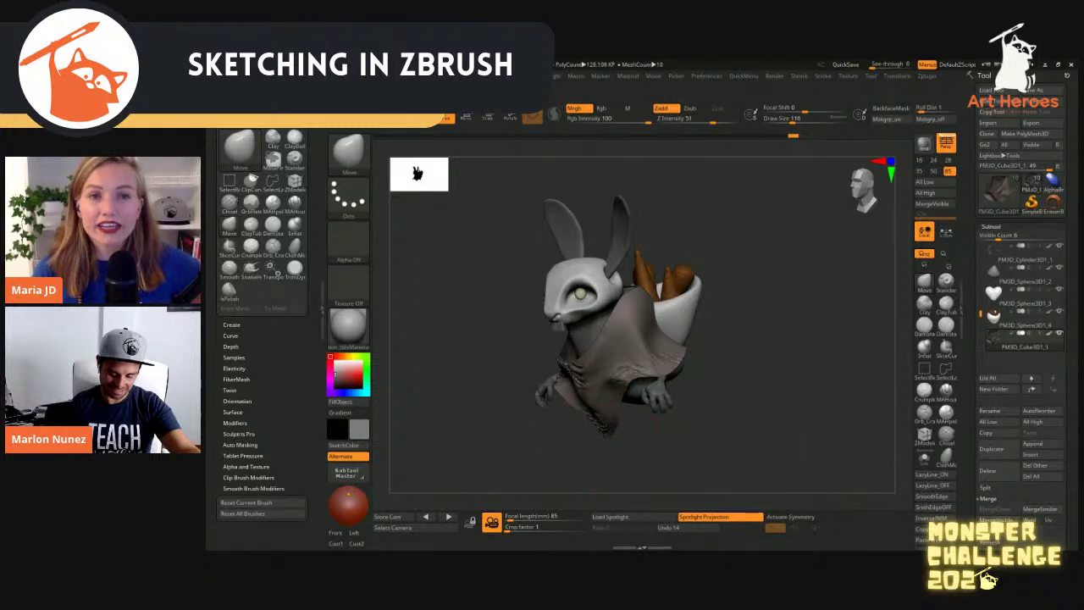
Reshape the cloth's lower edge and sides around the arms with the Move brush, reducing the draw size from 116 to 90
left_click_drag(606, 438, 729, 407)
left_click_drag(569, 400, 555, 377)
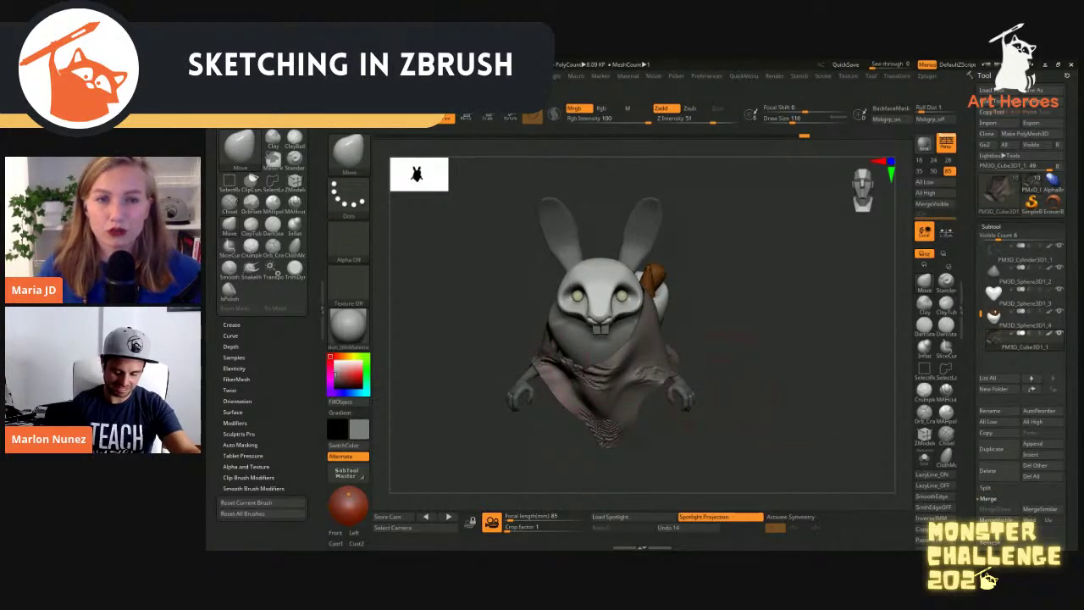
left_click_drag(728, 404, 847, 398)
key("s")
left_click_drag(637, 352, 642, 351)
left_click_drag(728, 372, 631, 372)
key("s")
left_click_drag(624, 374, 614, 376)
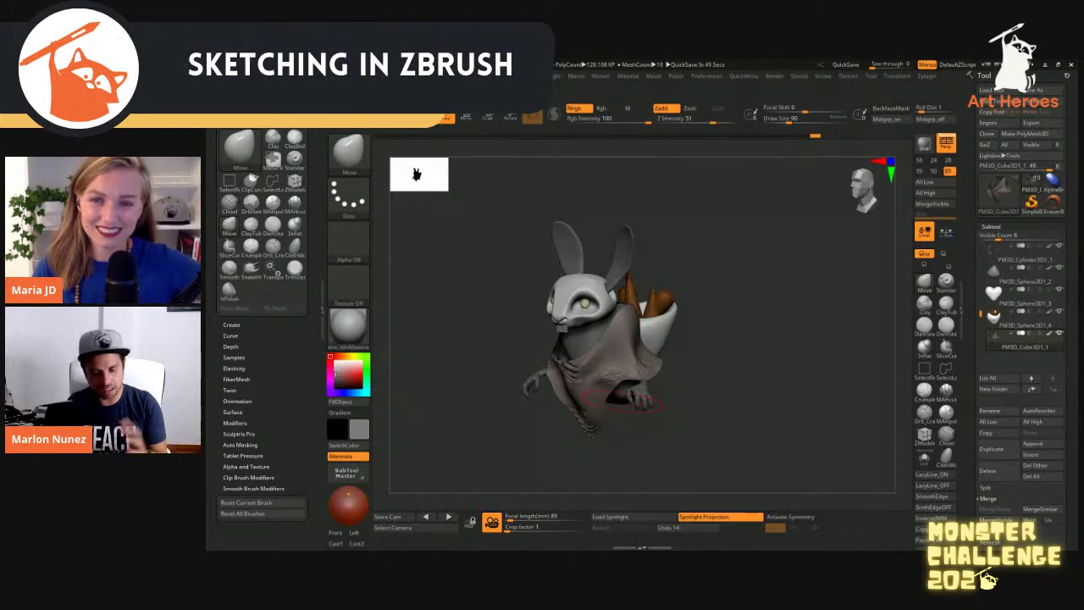
mouse_move(796, 301)
left_mouse_down()
mouse_move(809, 300)
mouse_move(794, 408)
left_mouse_up()
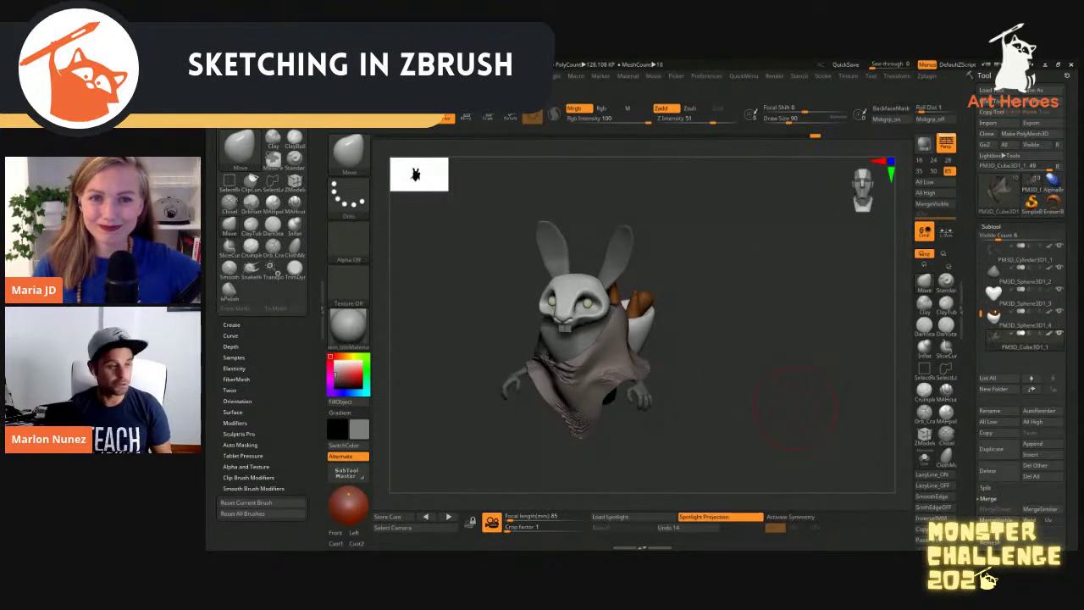